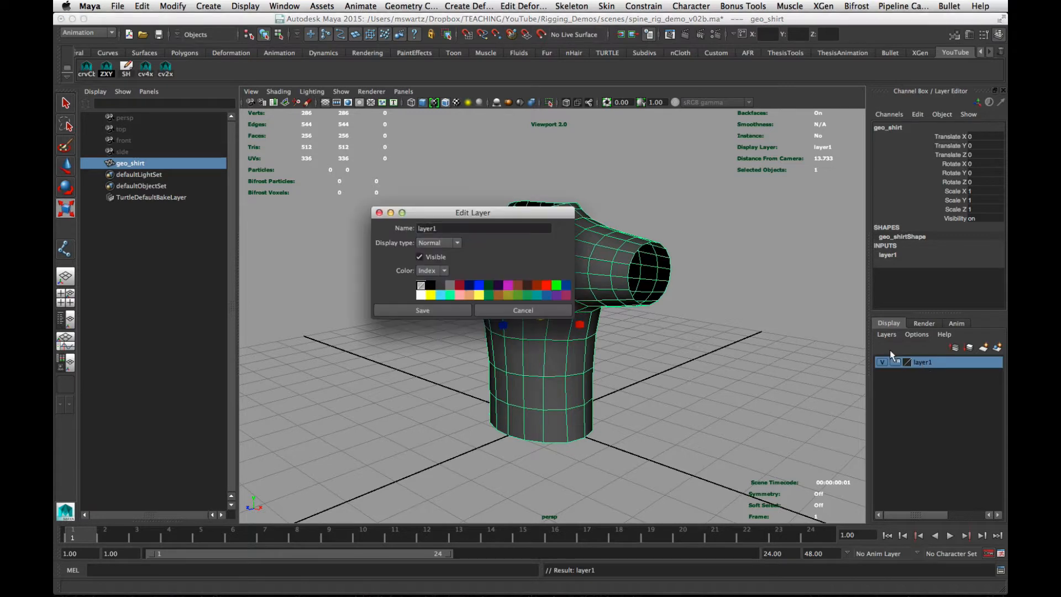
Rename the shirt's new display layer to _geometry and set it to template display
key(BackSpace)
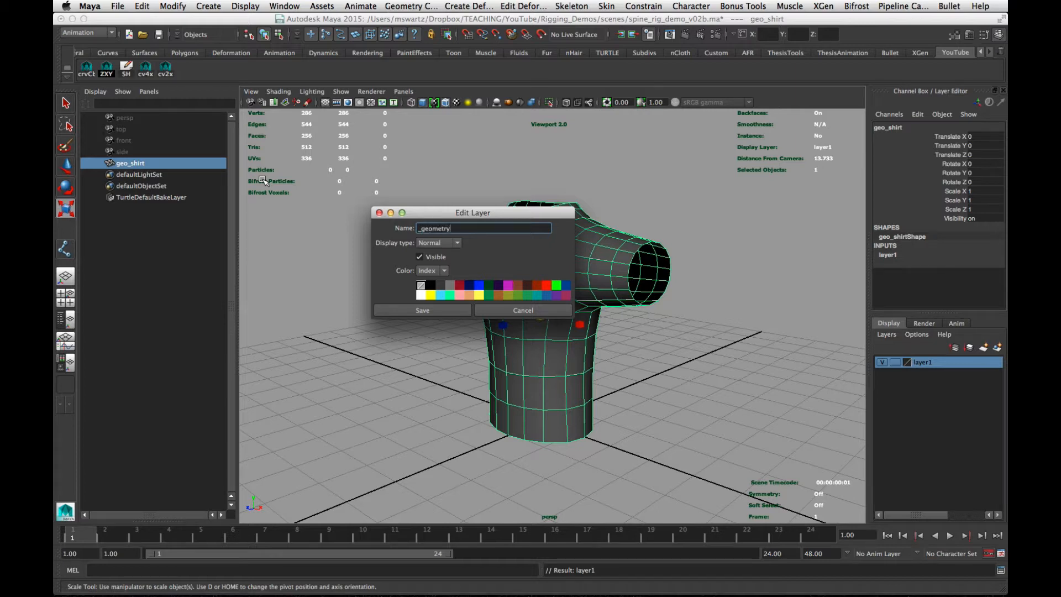
text(_geometry)
click(425, 310)
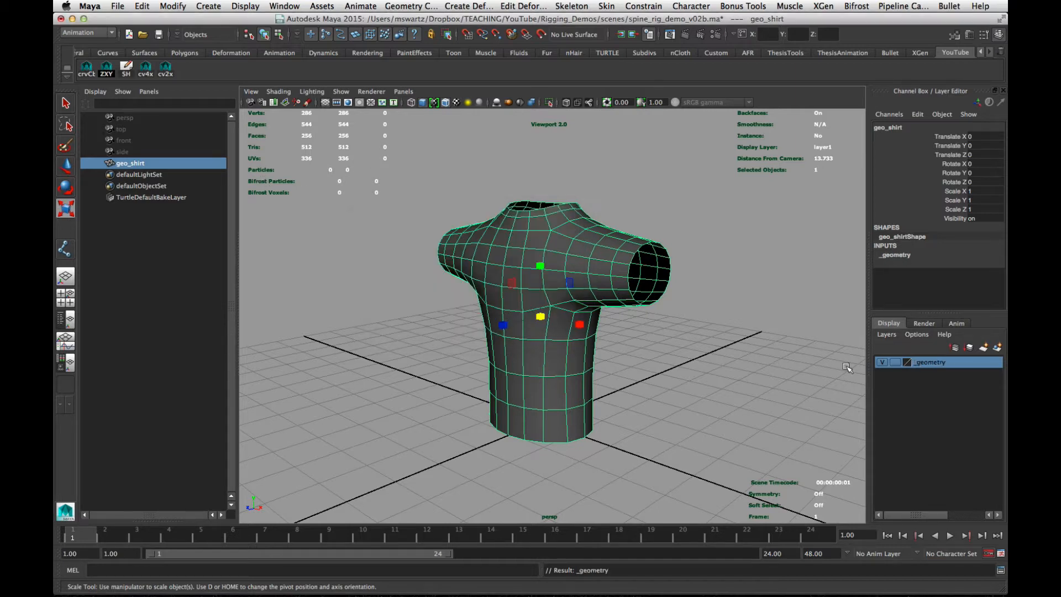
click(895, 362)
click(611, 367)
alt+drag(611, 367, 645, 391)
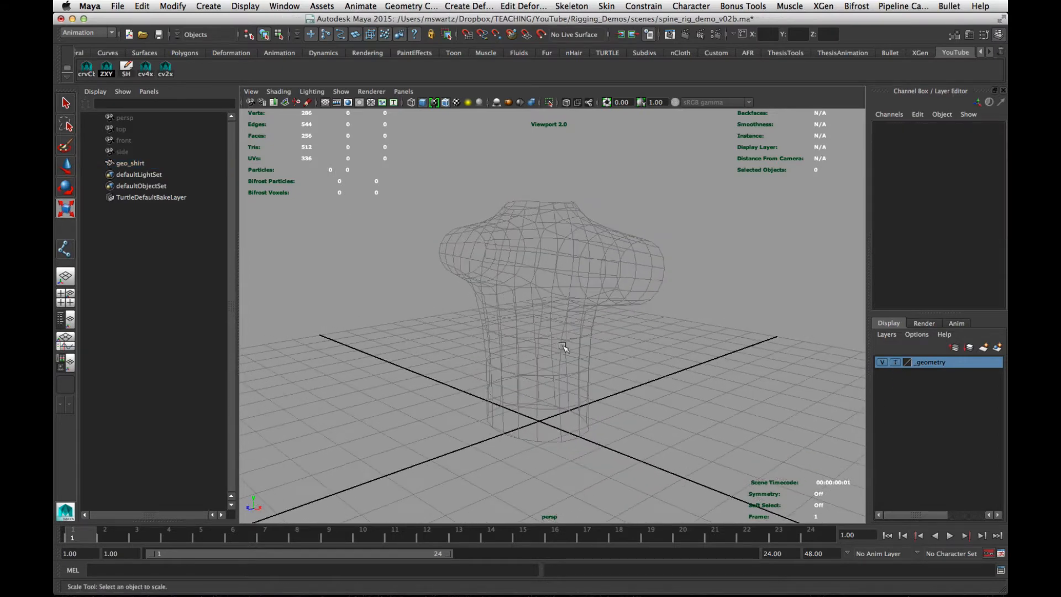
In the side view, draw a vertical, grid-snapped chain of seven joints with the Joint Tool, starting at the origin and spaced one grid unit apart
drag(564, 347, 635, 350)
mouse_move(634, 350)
alt+right_down()
mouse_move(625, 363)
mouse_move(373, 349)
mouse_move(467, 332)
mouse_move(628, 342)
alt+right_up()
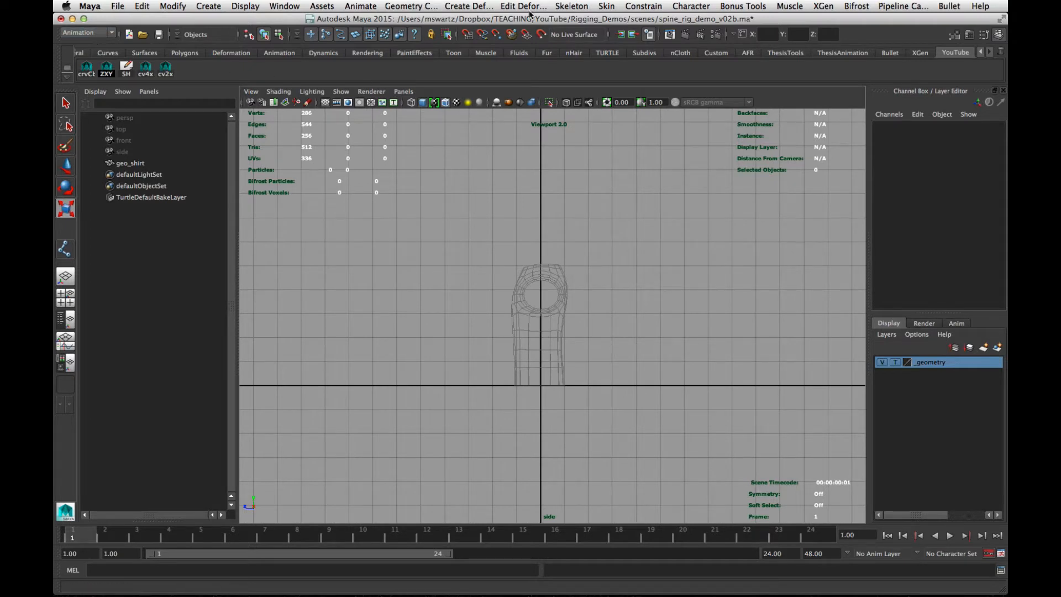
click(571, 6)
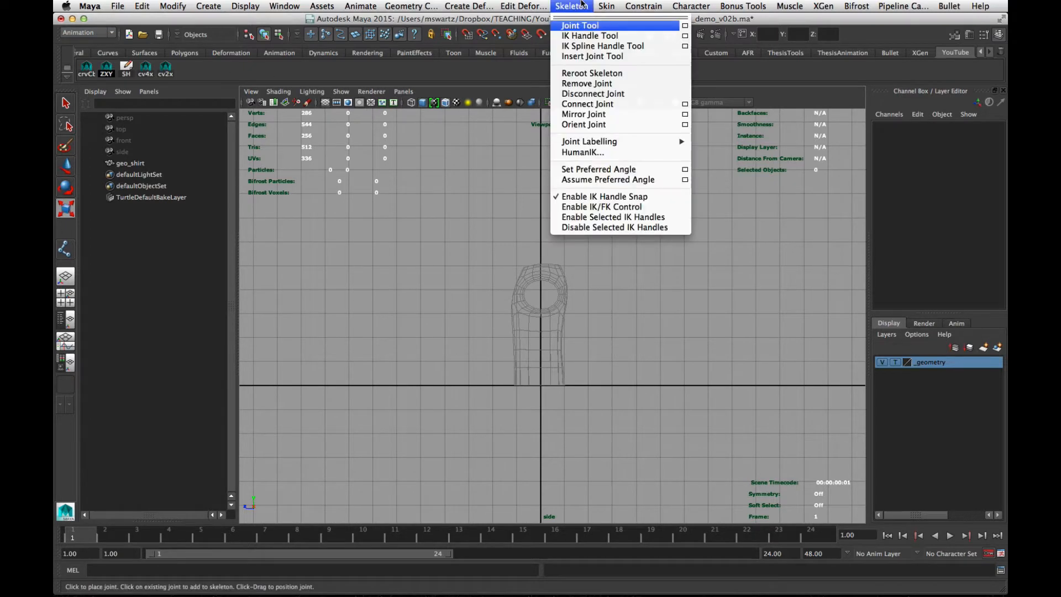
click(685, 25)
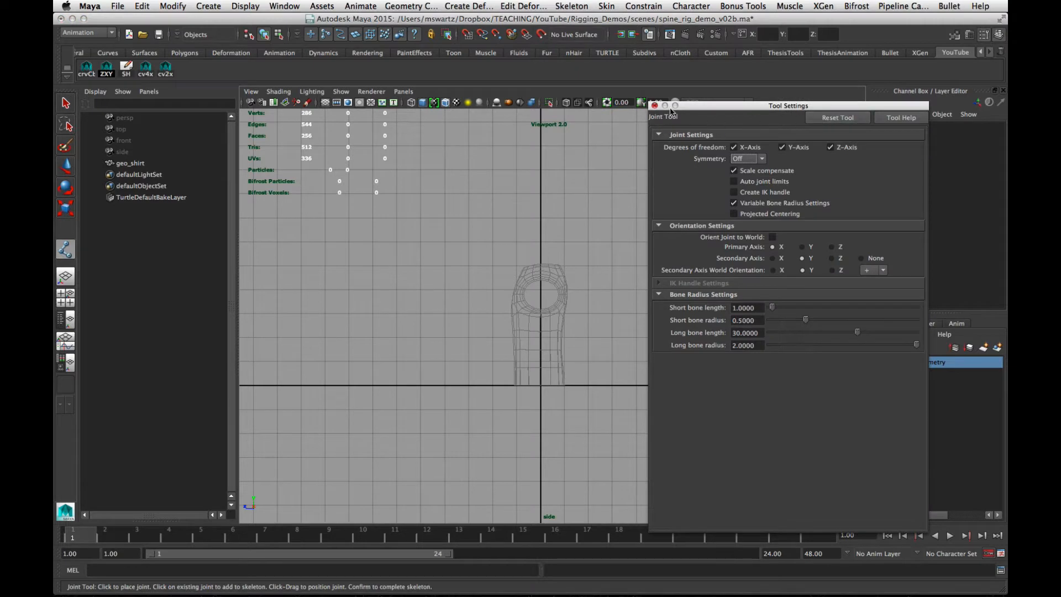
click(654, 105)
scroll(597, 378, up, 2)
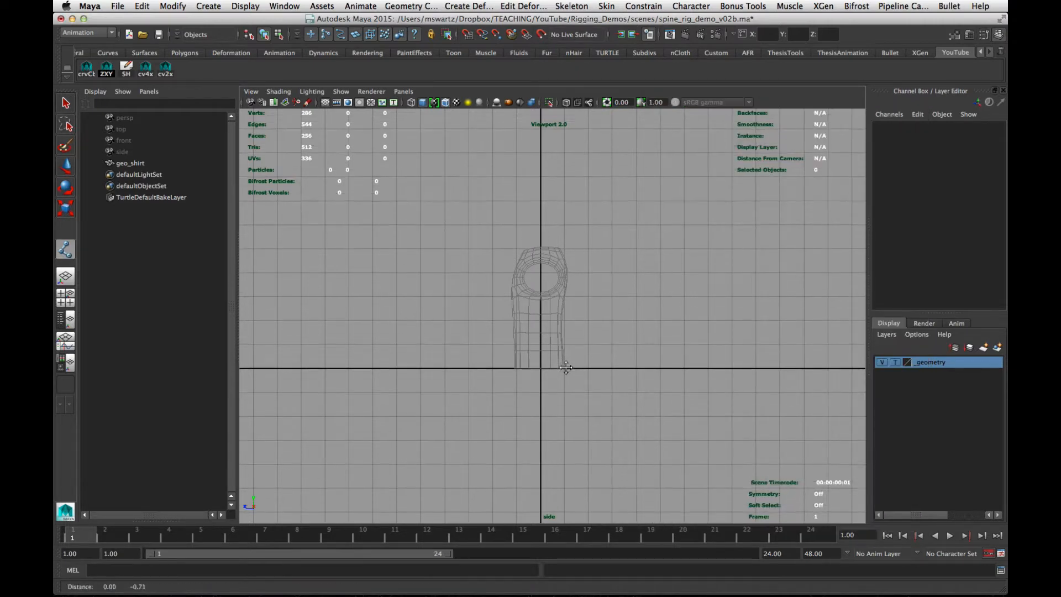
alt+middle_drag(596, 378, 597, 388)
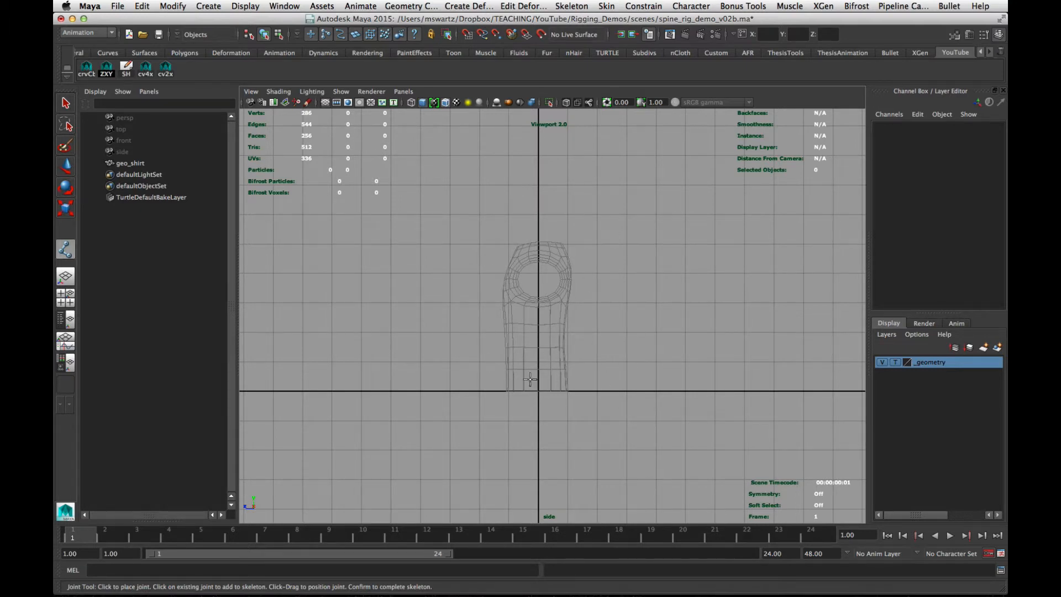
mouse_move(530, 379)
alt+right_down()
mouse_move(589, 393)
mouse_move(516, 391)
mouse_move(542, 394)
alt+right_up()
alt+middle_drag(542, 394, 554, 411)
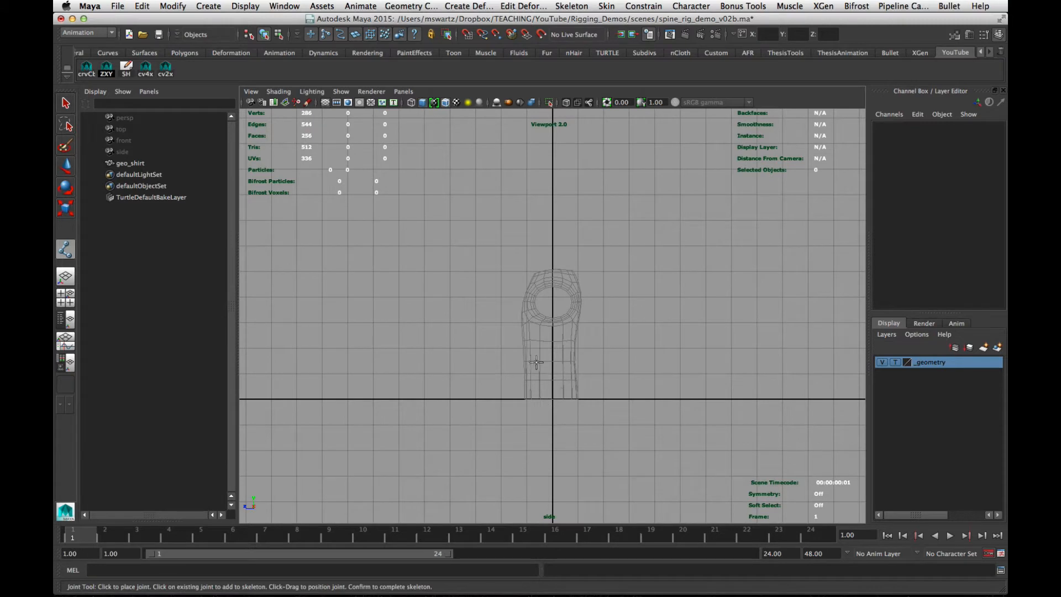
key(x)
click(552, 398)
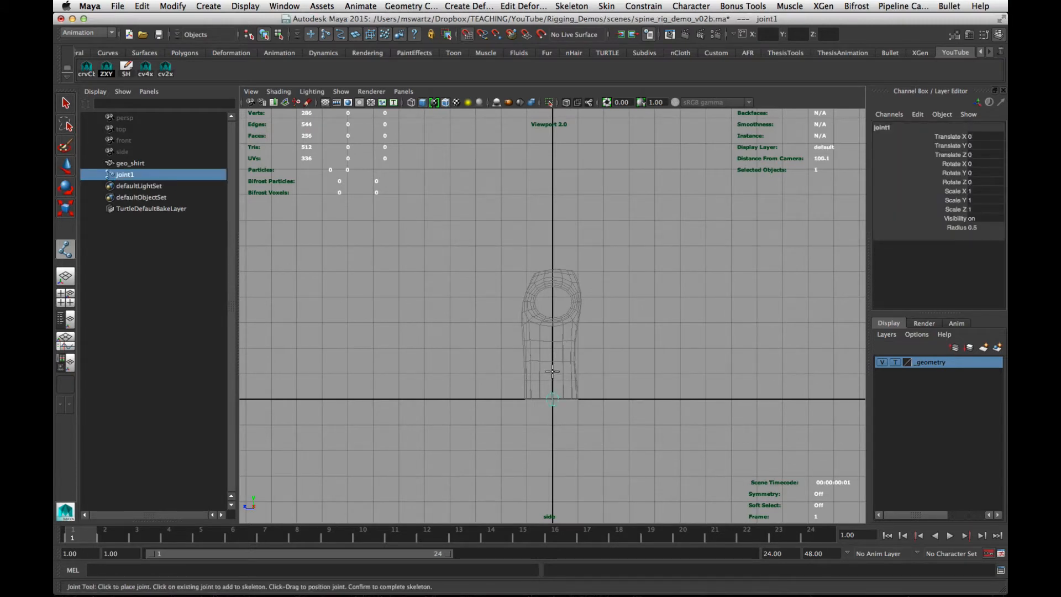
click(552, 373)
click(552, 347)
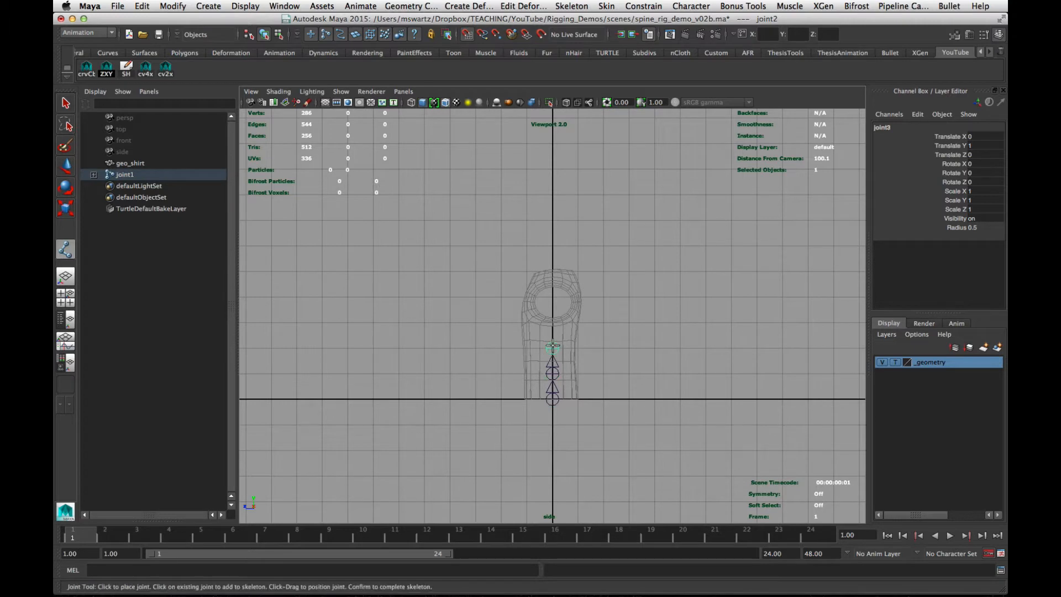
click(551, 322)
click(551, 296)
click(552, 271)
click(553, 245)
key(Return)
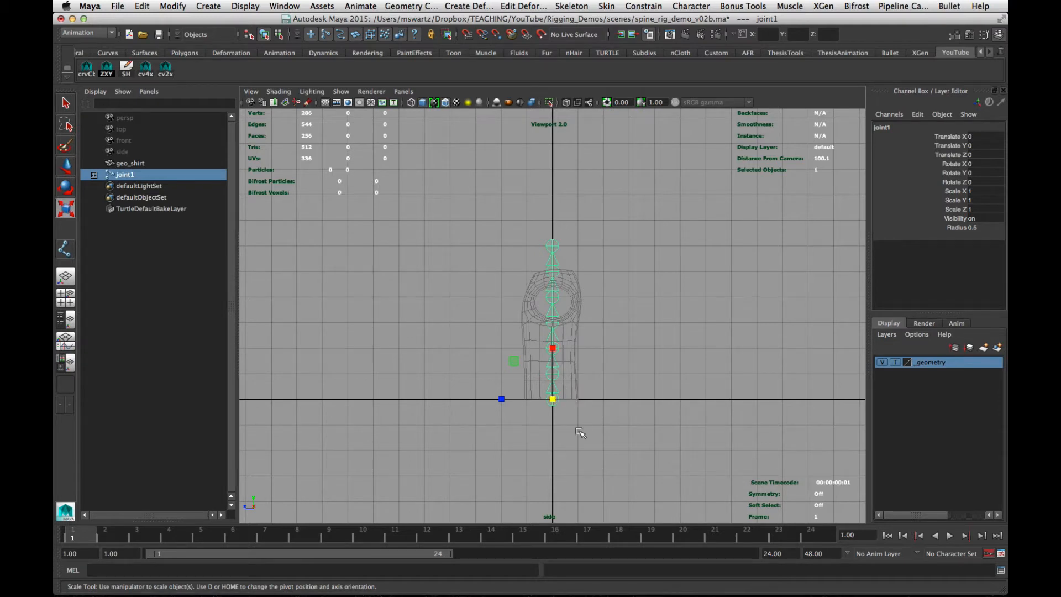
scroll(580, 432, up, 3)
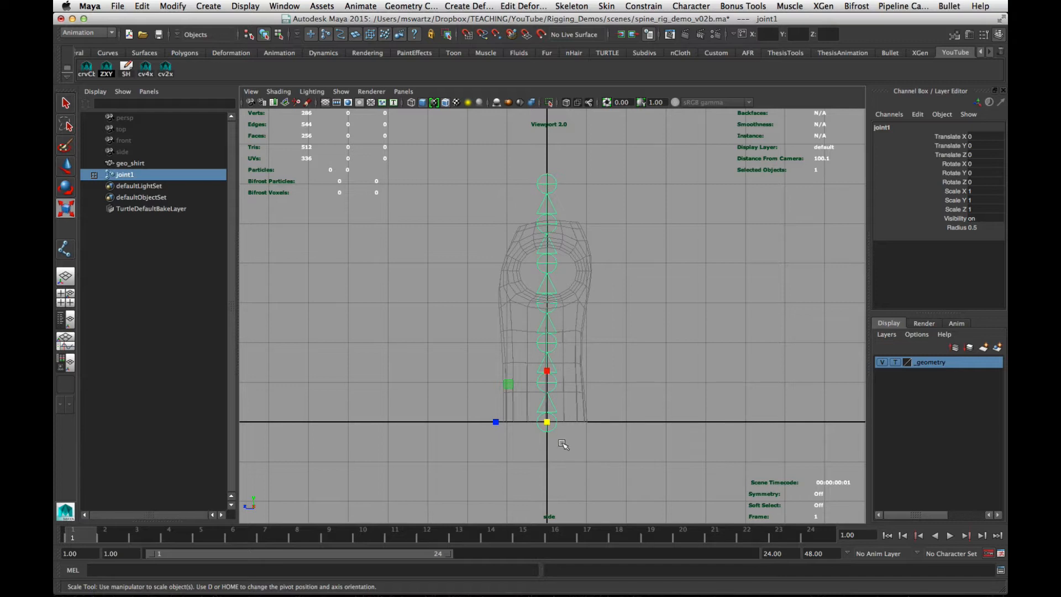
drag(546, 422, 422, 424)
key(ctrl+z)
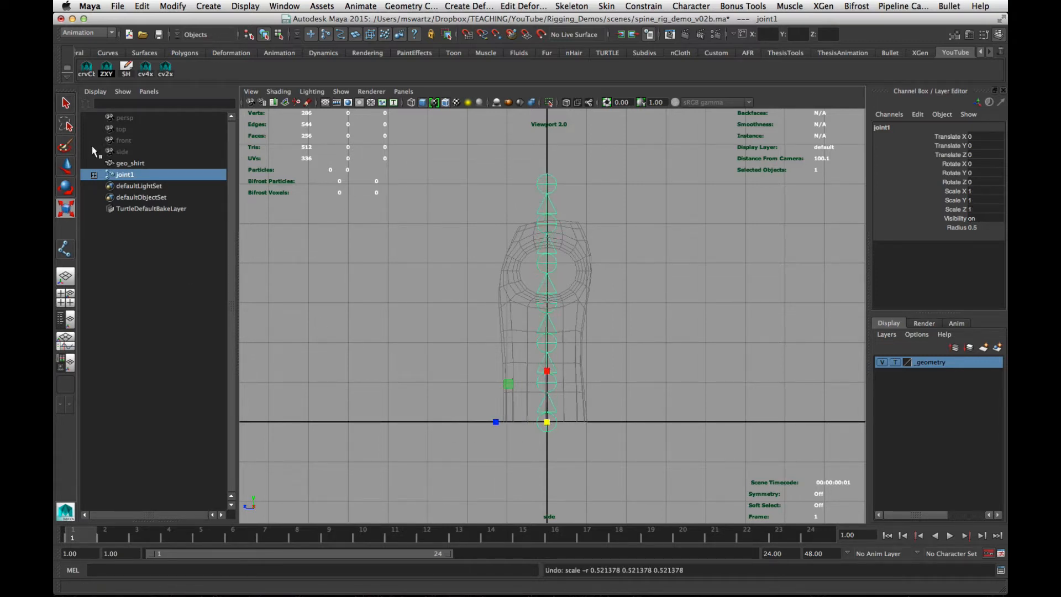
Expand the joint hierarchy, select all seven joints and scale them uniformly to about 0.847 so the chain fits the shirt's height
click(94, 175)
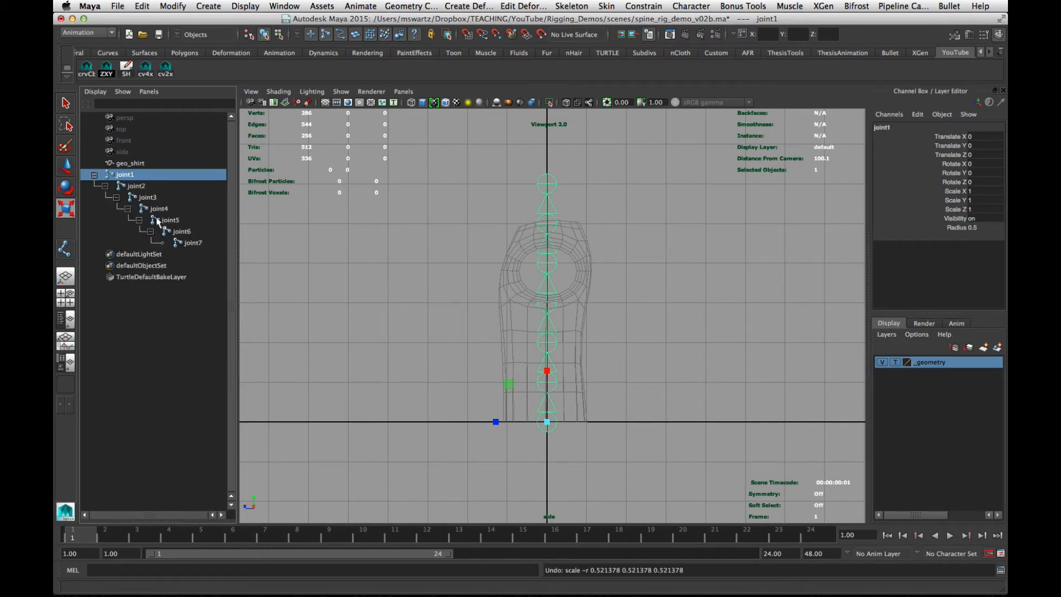
drag(129, 179, 199, 246)
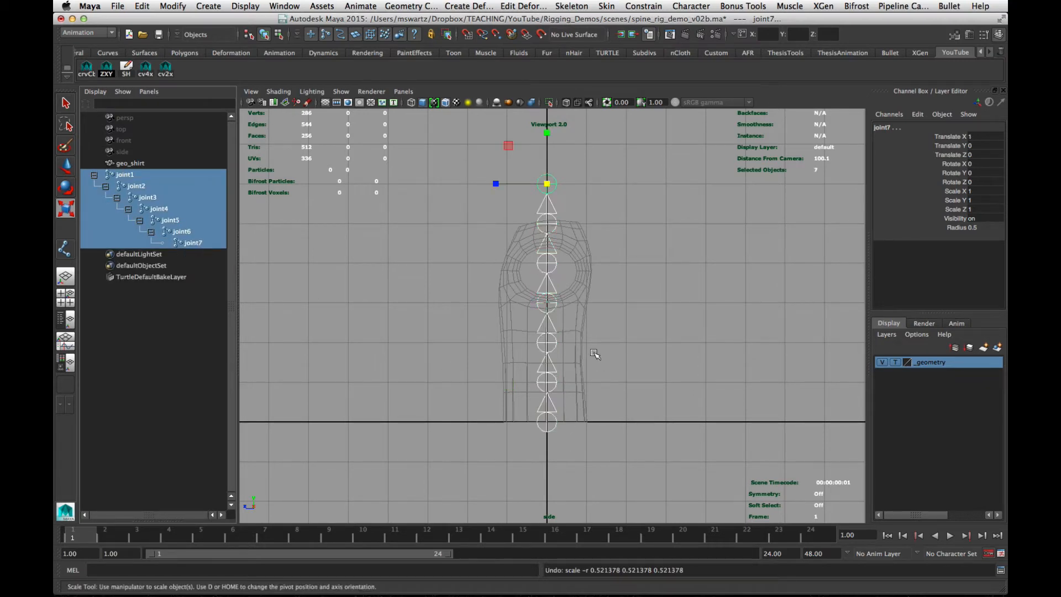
drag(546, 182, 514, 198)
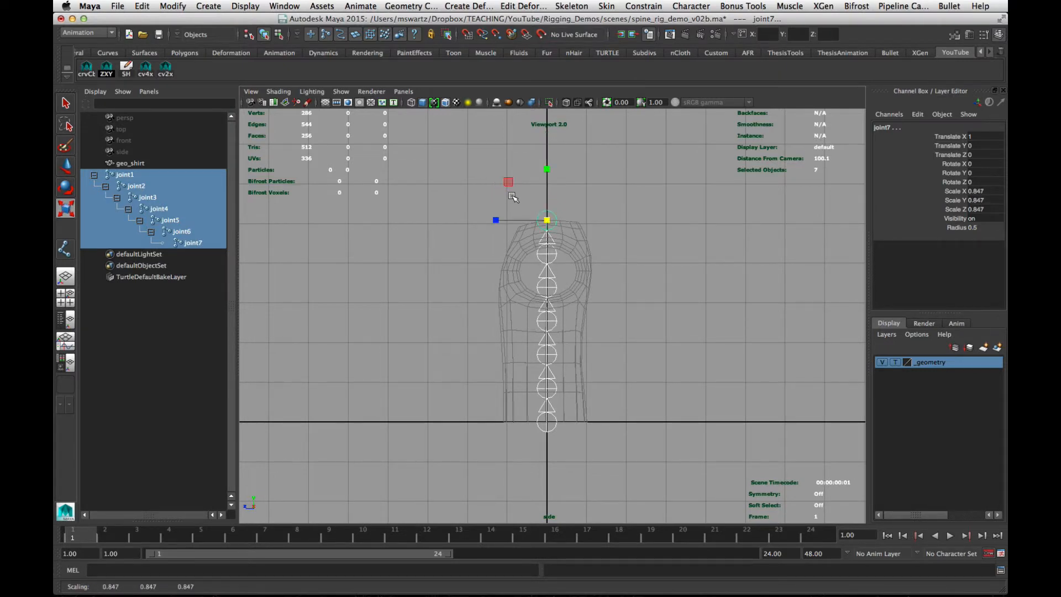
click(611, 345)
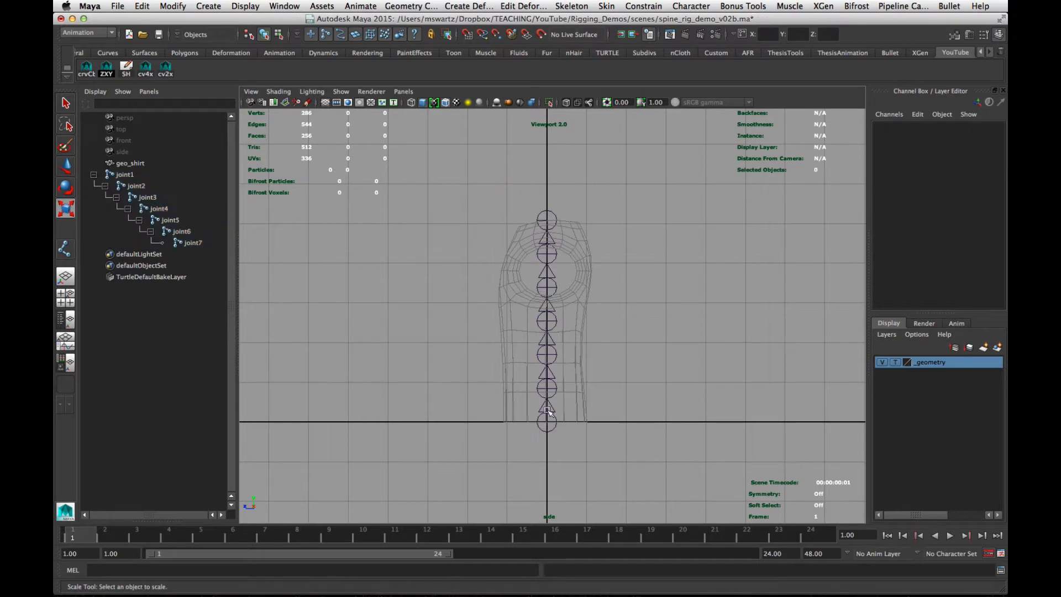
Inspect the scaled chain in perspective and check the root joint's scale values in the side view
key(space)
mouse_move(521, 384)
mouse_down()
mouse_move(528, 364)
mouse_move(632, 360)
mouse_move(532, 388)
mouse_up()
alt+drag(541, 428, 746, 328)
key(space)
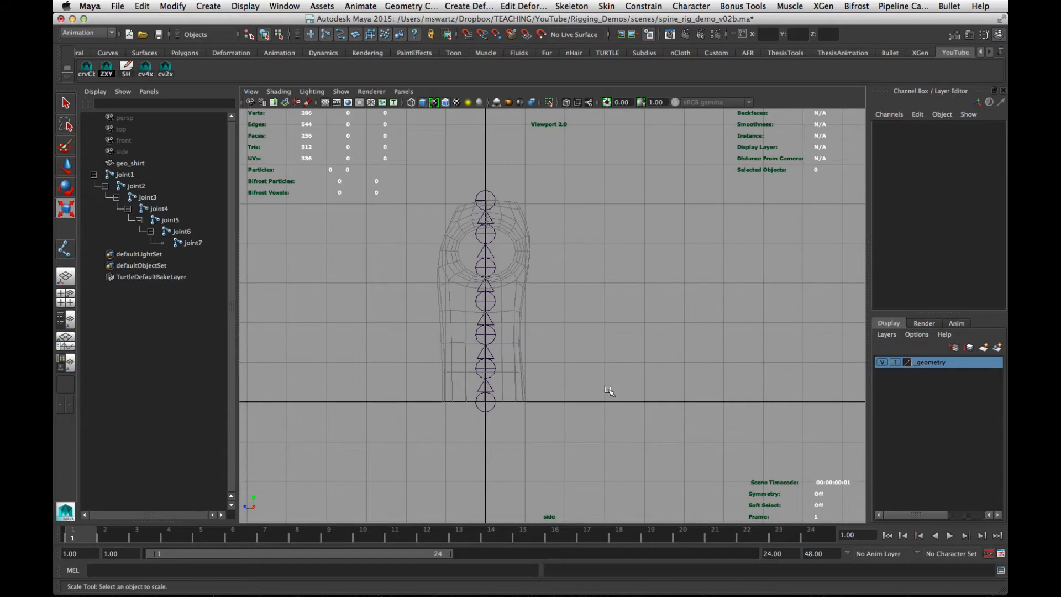
drag(465, 395, 564, 424)
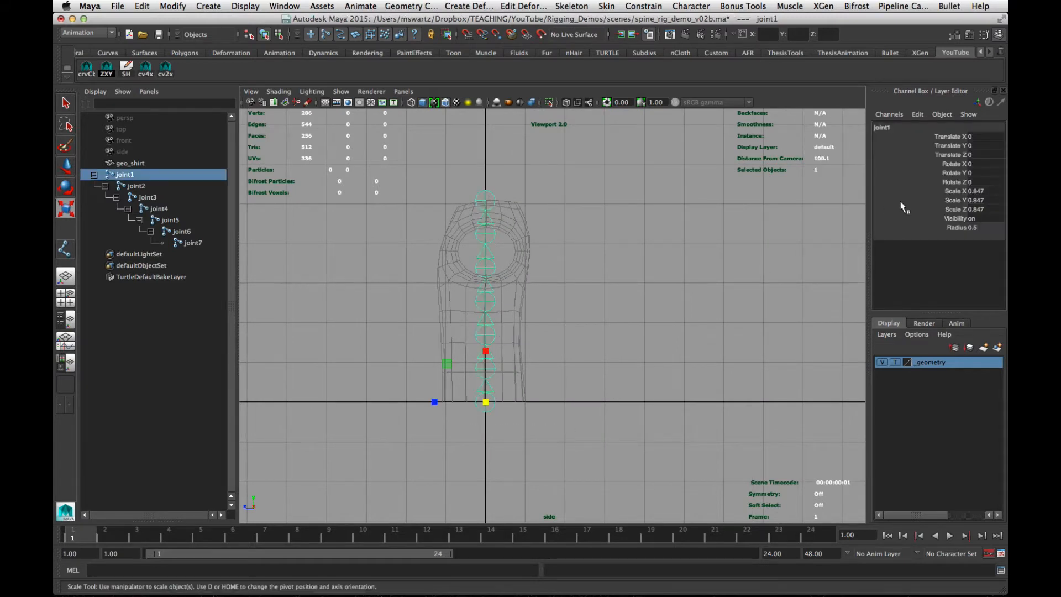
click(626, 325)
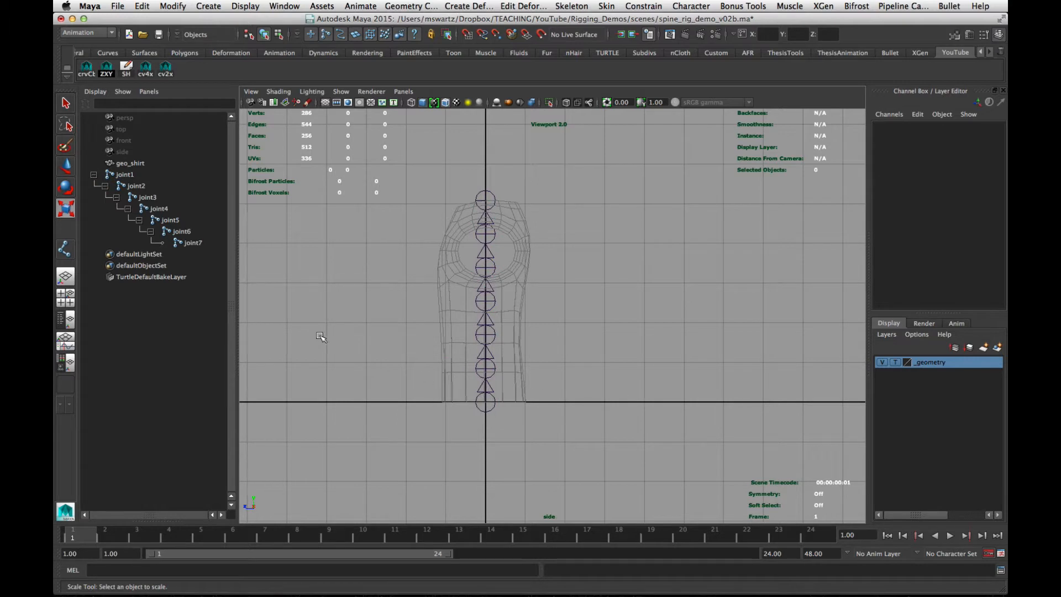
Put the joint1 chain in a new display layer and set that layer to reference
click(123, 174)
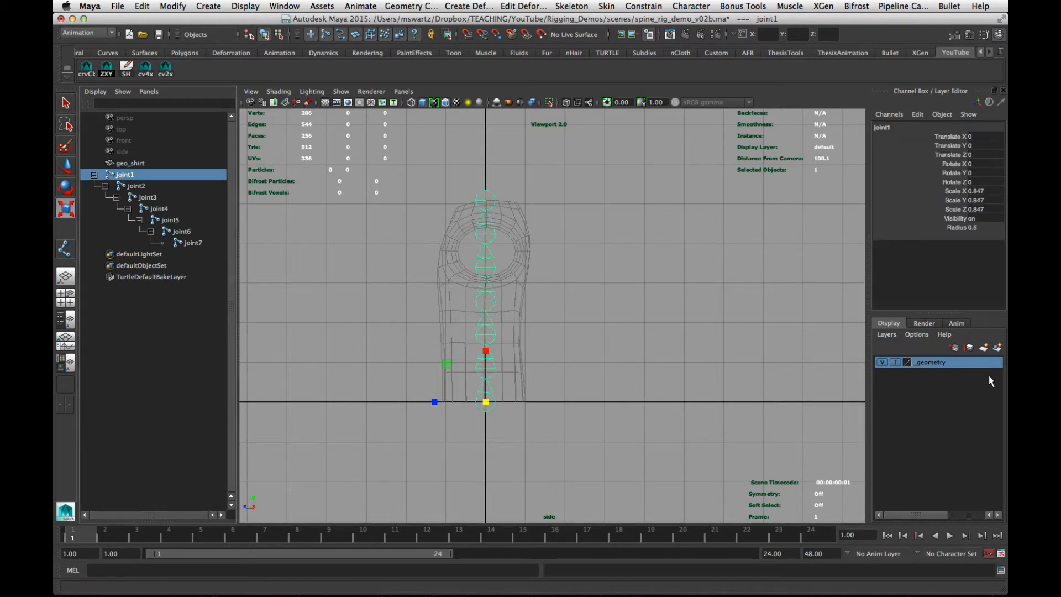
click(997, 347)
click(915, 363)
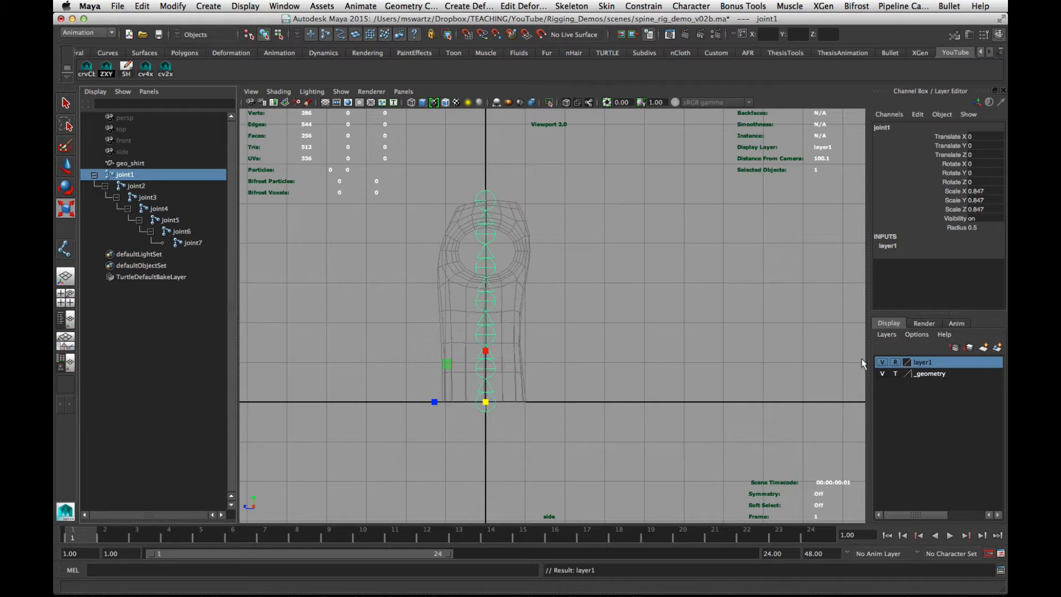
click(651, 355)
alt+middle_drag(500, 395, 532, 405)
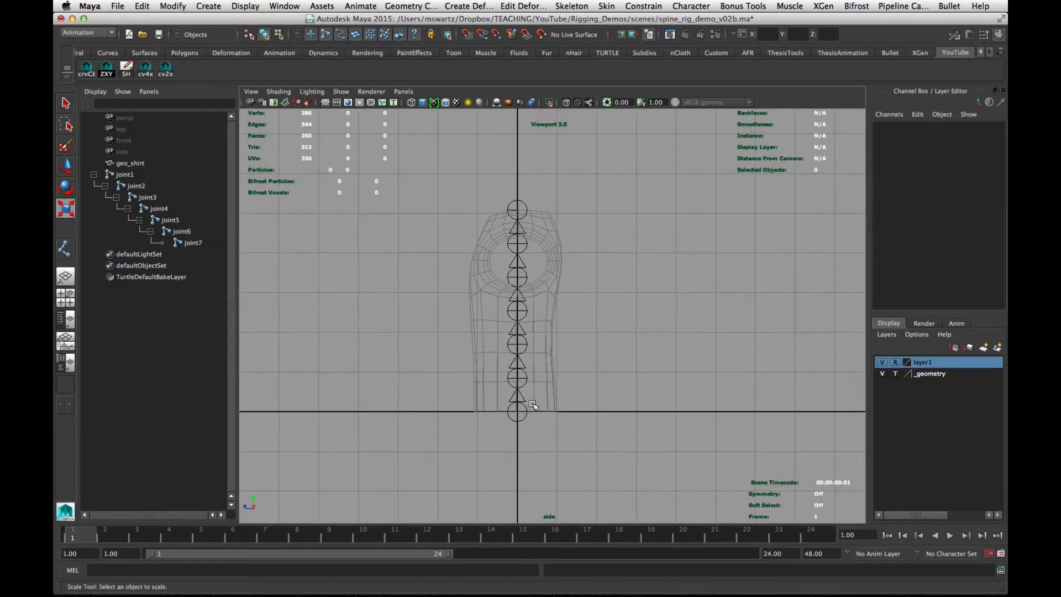
In the perspective view, draw a second chain of seven joints, snapping each one to the matching joint of the referenced chain from bottom to top
key(space)
drag(532, 404, 534, 302)
alt+right_drag(534, 301, 436, 314)
alt+drag(437, 315, 422, 299)
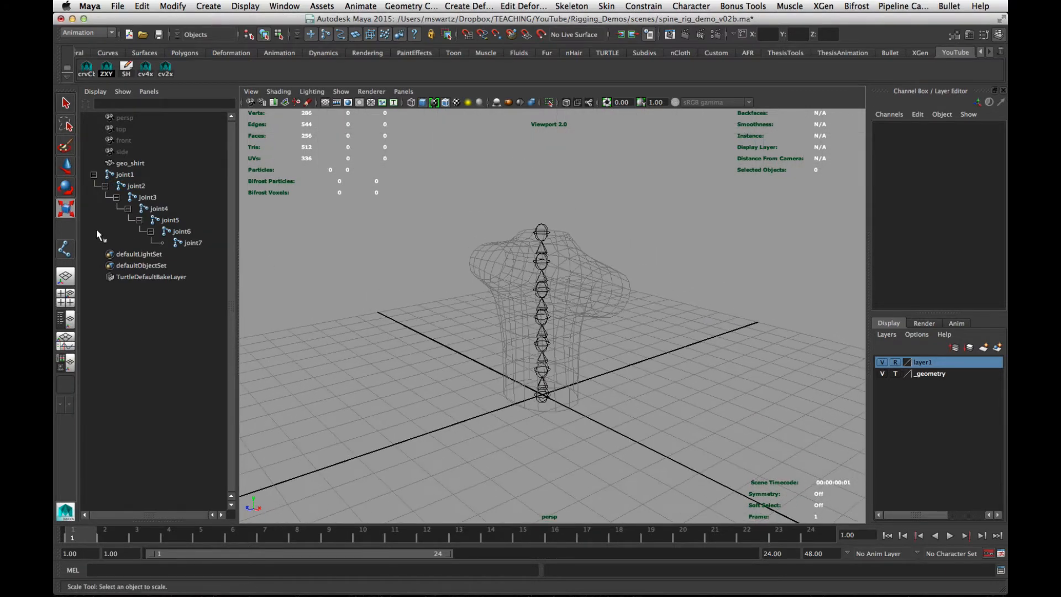
click(65, 249)
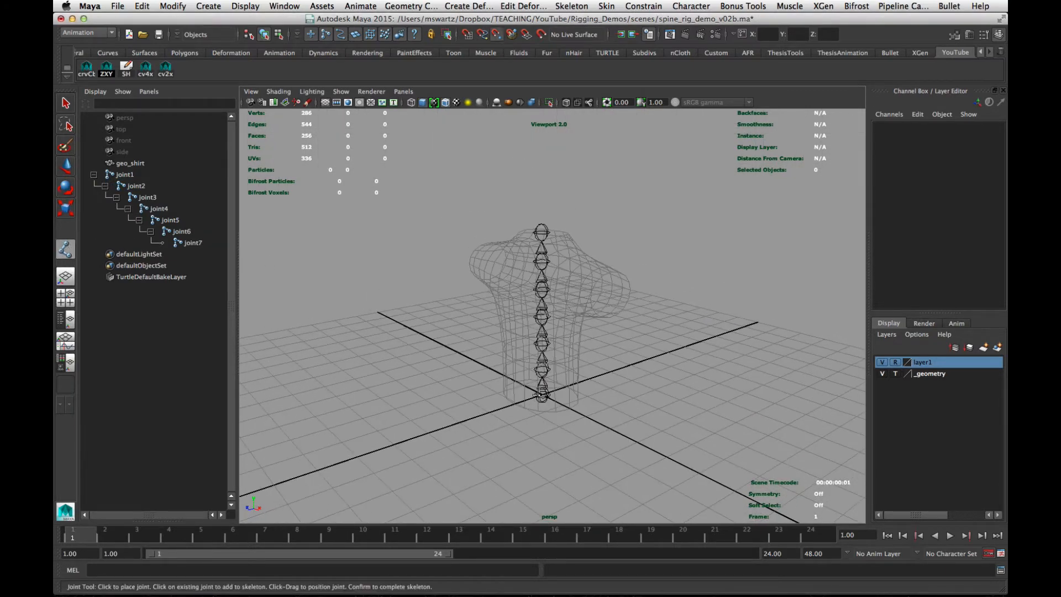
click(542, 395)
click(542, 370)
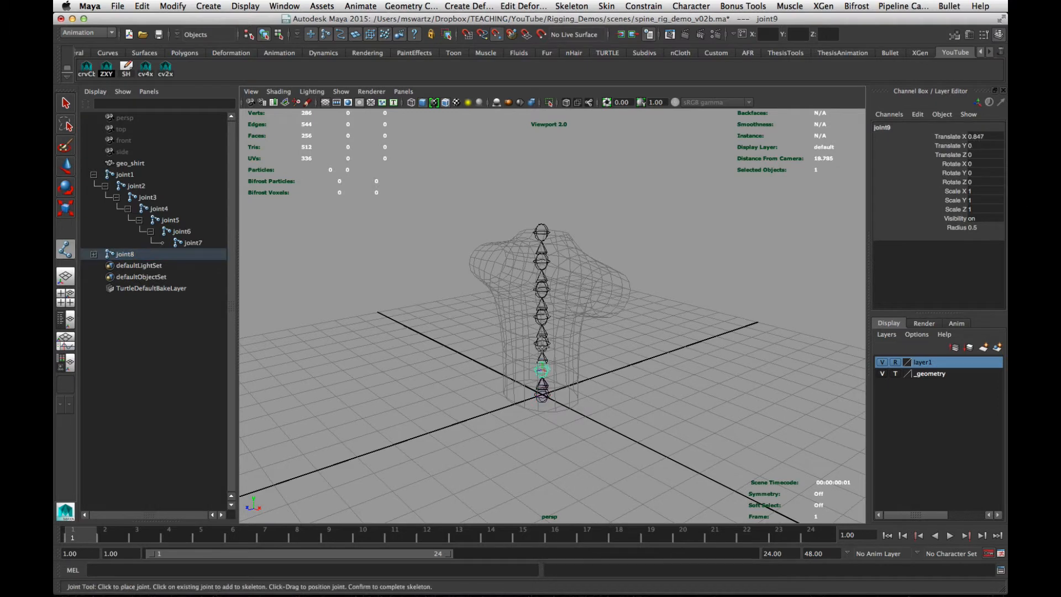
click(542, 344)
click(541, 317)
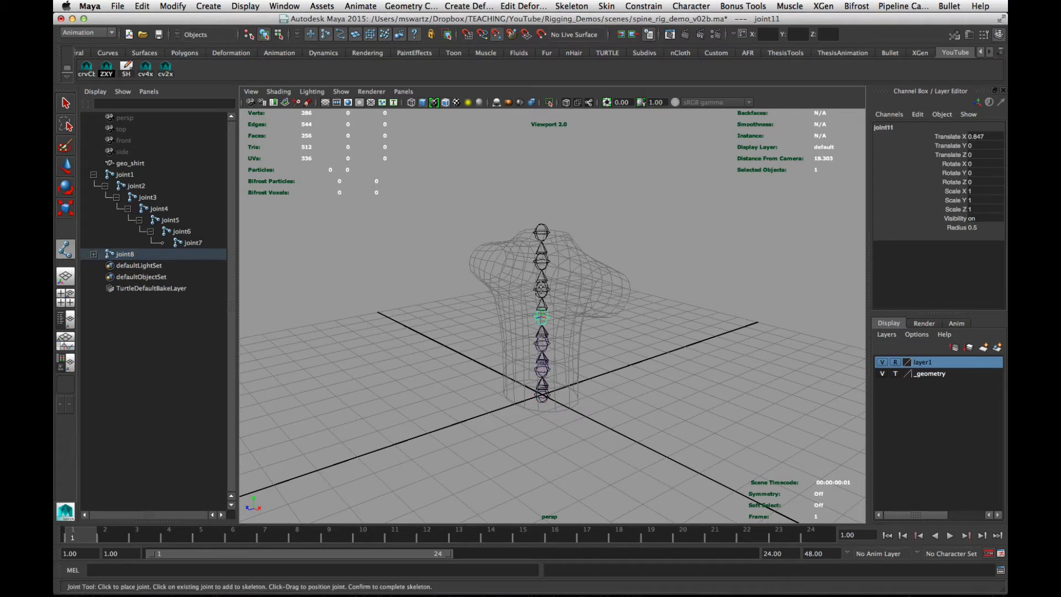
click(542, 289)
click(542, 261)
click(542, 231)
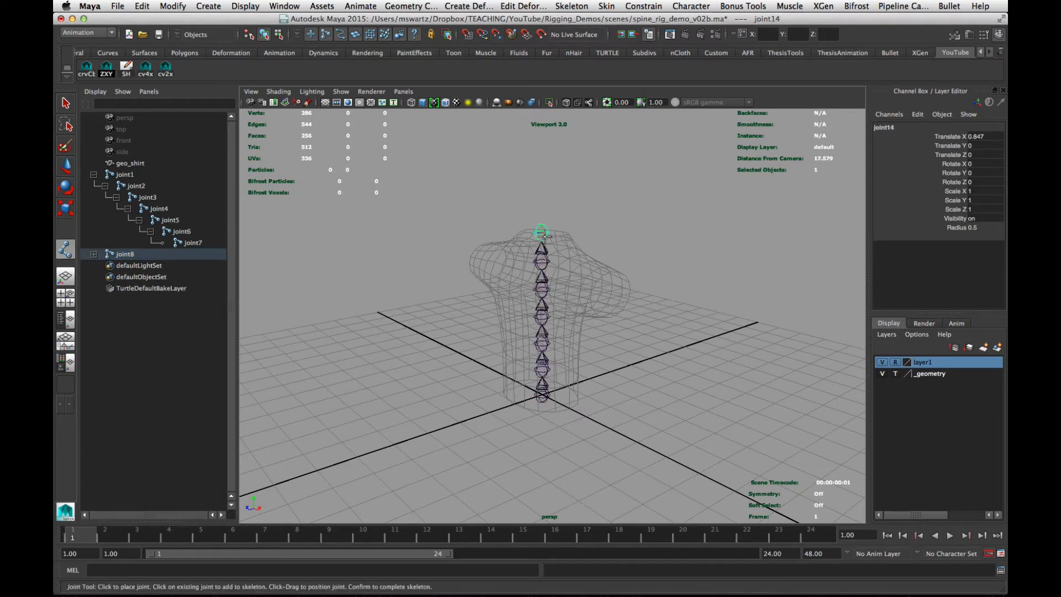
key(Return)
key(r)
Delete the original joint1 chain and the display layer layer1 that held it
click(123, 174)
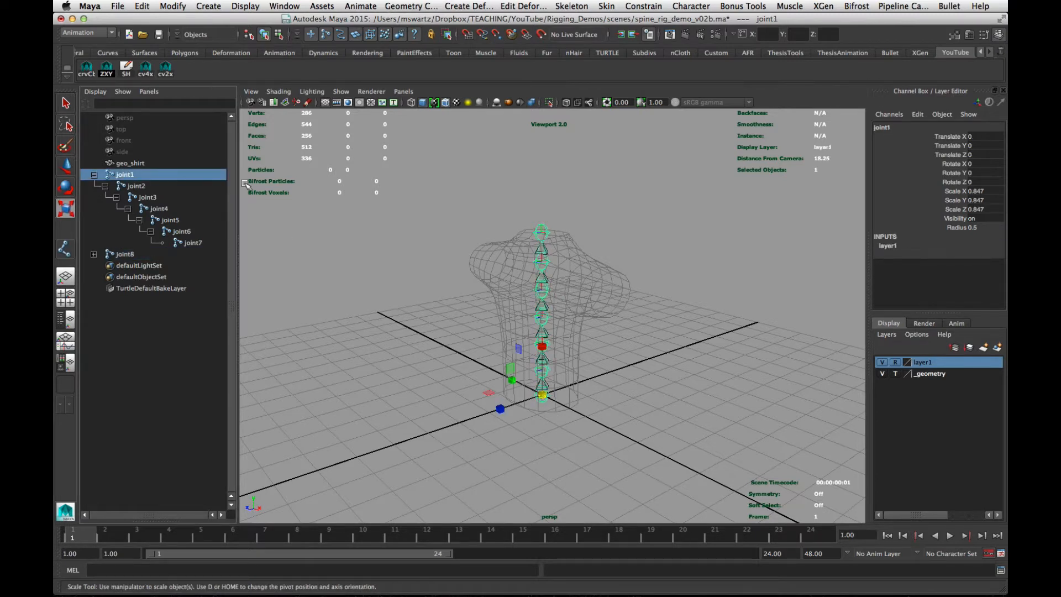
key(Delete)
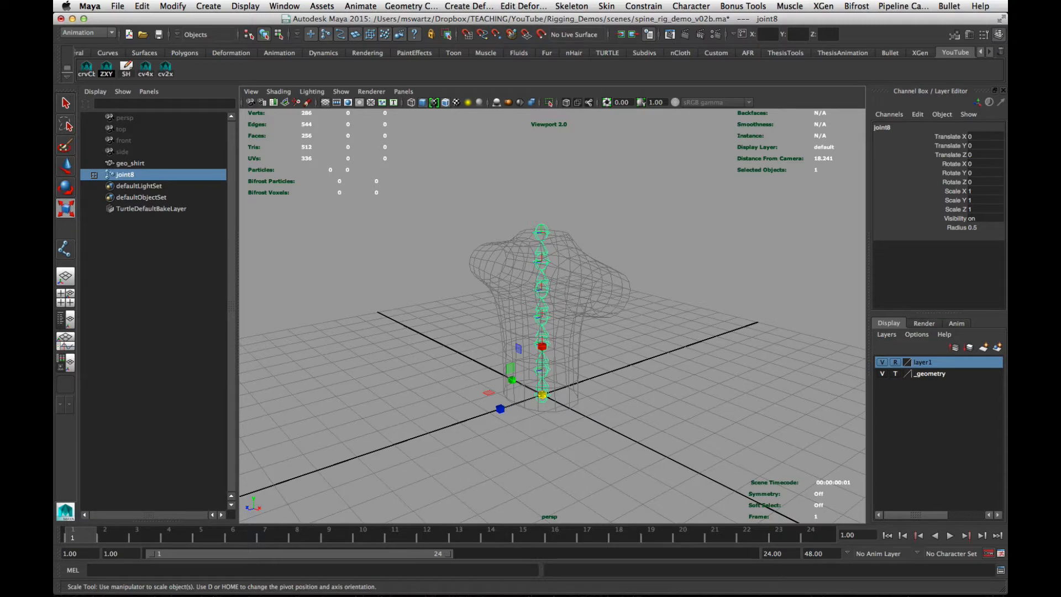
right_click(922, 364)
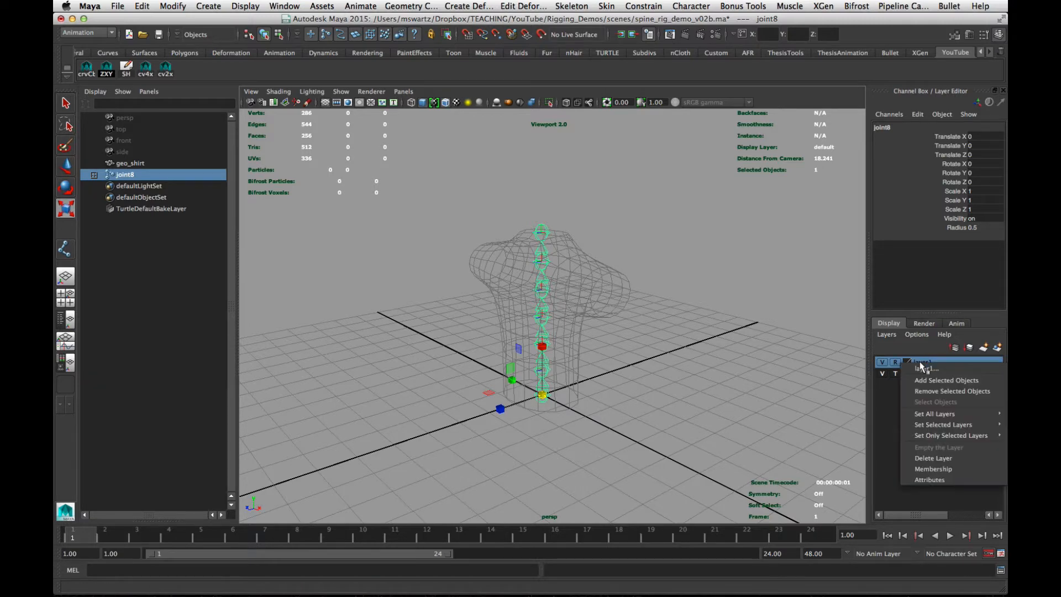
click(944, 460)
click(694, 421)
Expand the entire hierarchy of the remaining joint8 chain
alt+drag(691, 422, 672, 425)
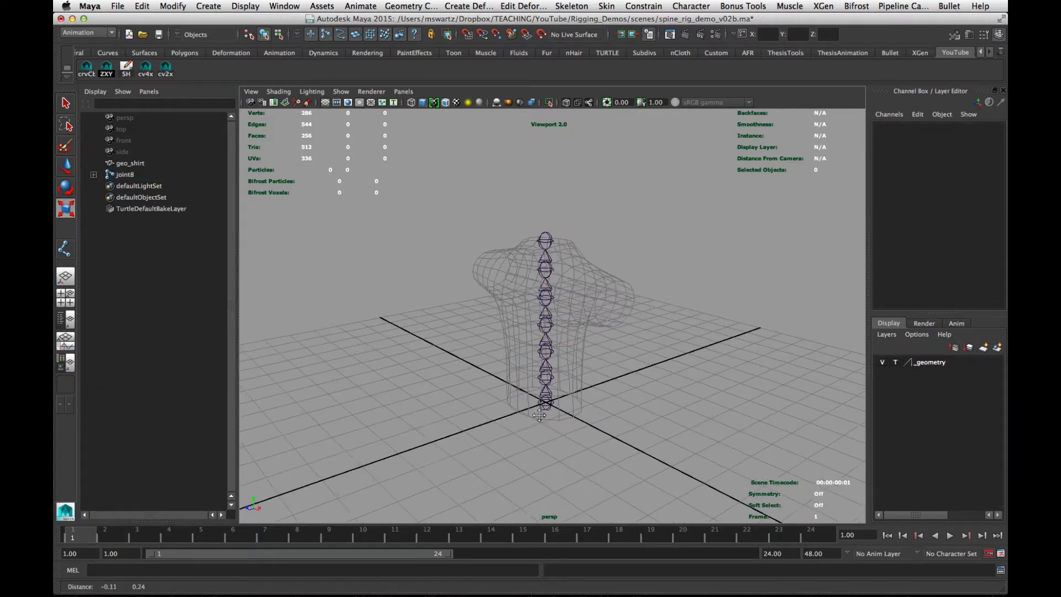
alt+right_drag(544, 423, 575, 426)
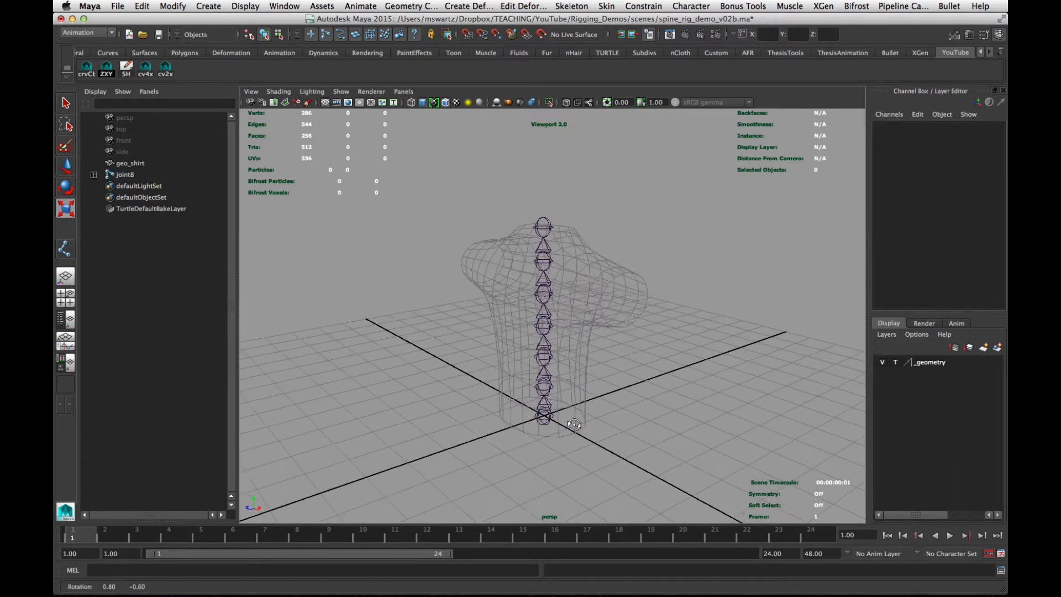
shift+click(93, 174)
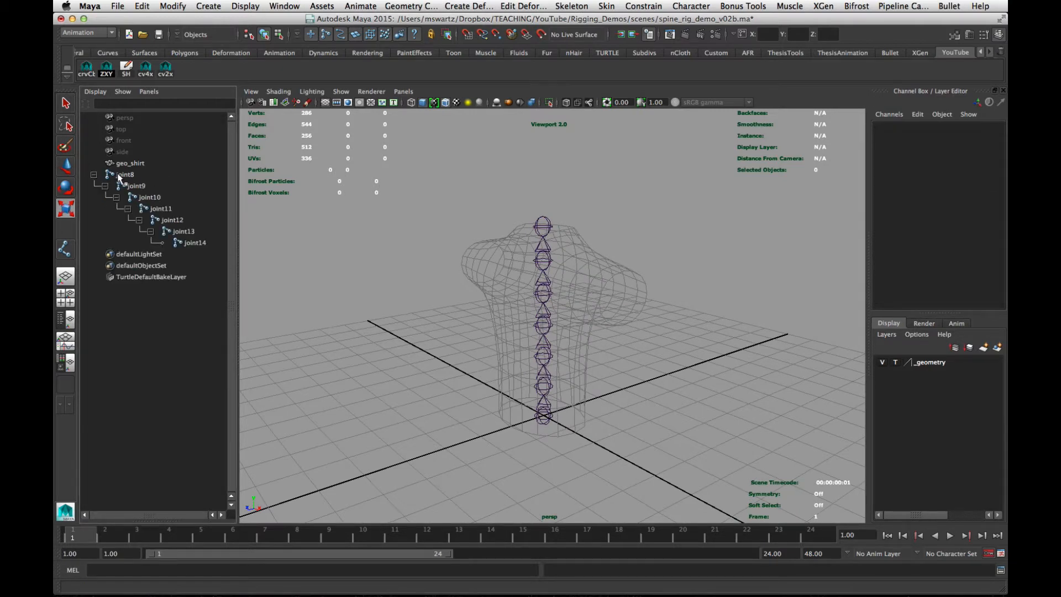
In the side view, draw a separate S-curved chain of eight joints beside the shirt, from the ground line upward
key(space)
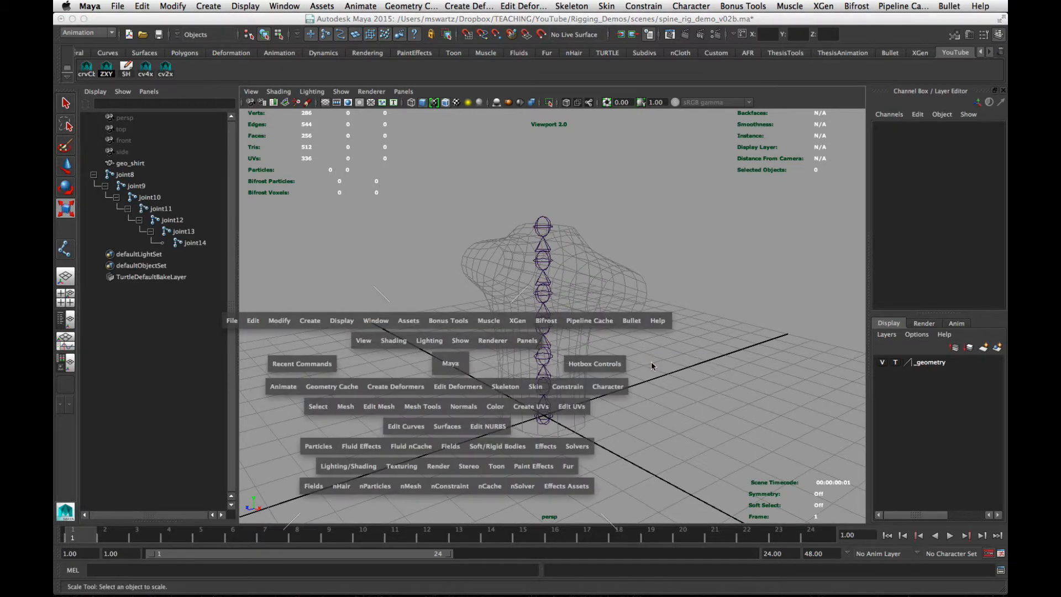
drag(450, 363, 651, 366)
alt+middle_drag(651, 366, 604, 357)
alt+right_drag(604, 357, 614, 372)
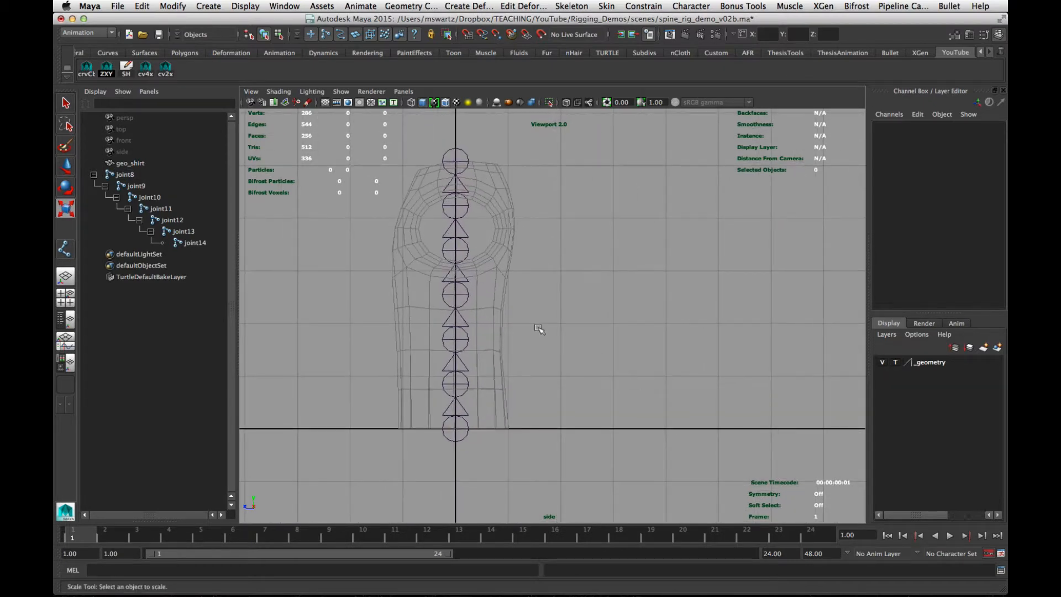
alt+middle_drag(597, 251, 569, 243)
click(65, 250)
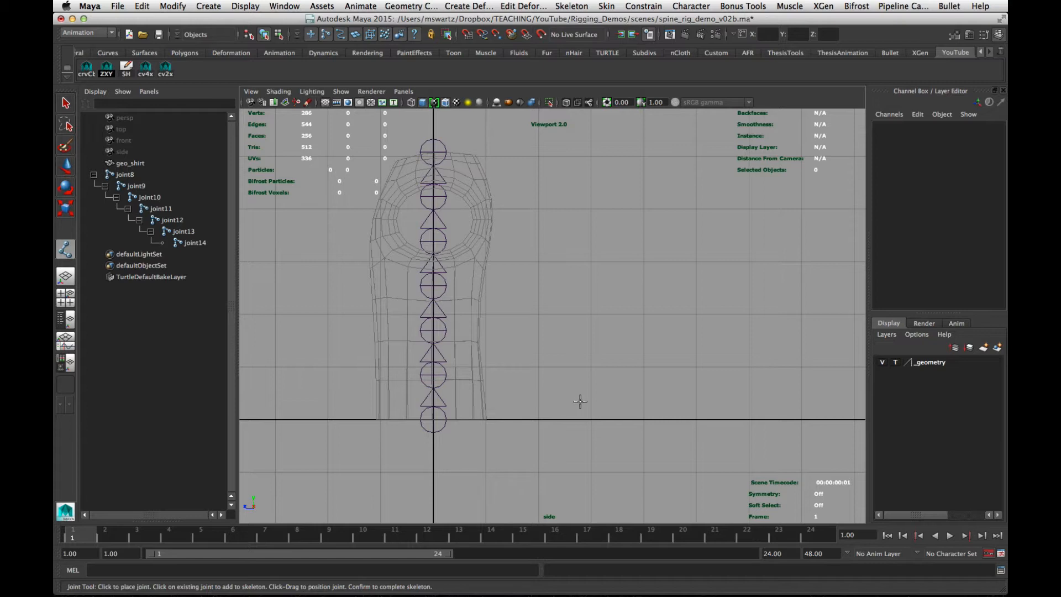
drag(605, 410, 615, 418)
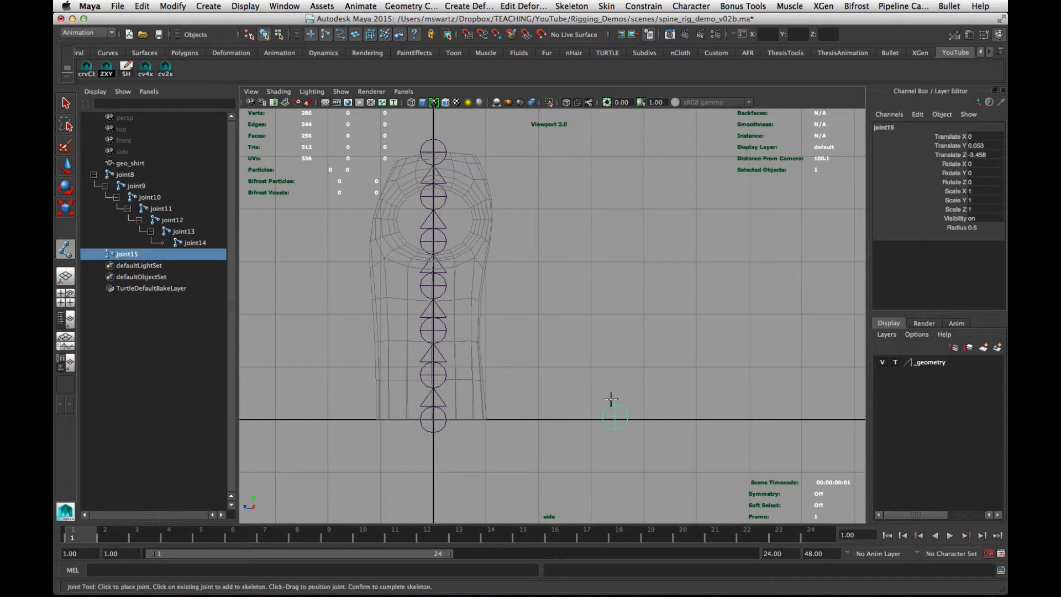
click(599, 372)
click(598, 330)
click(619, 277)
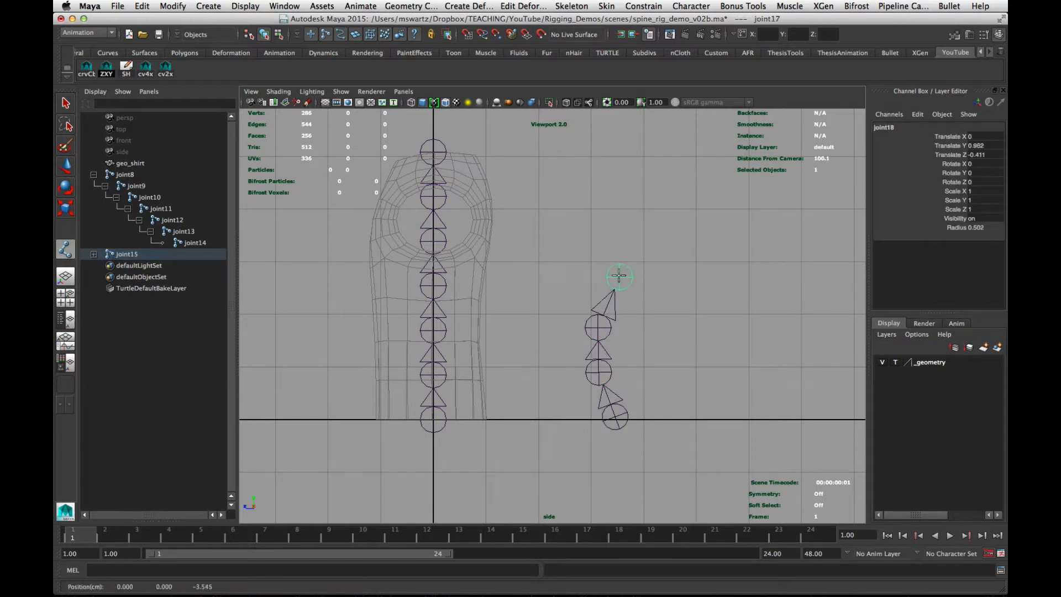
click(637, 218)
click(641, 164)
click(638, 121)
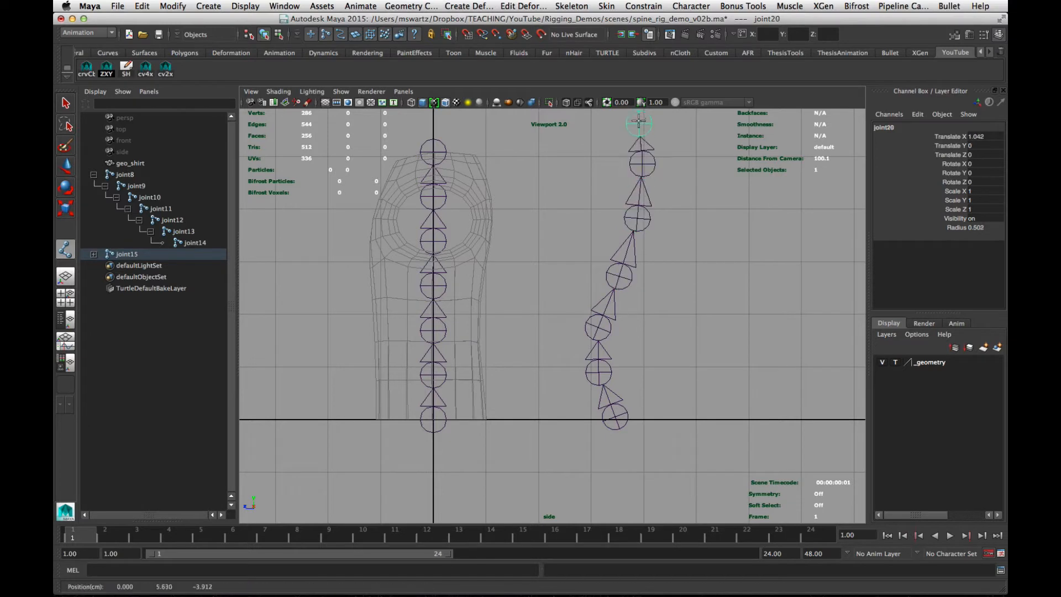
alt+middle_drag(638, 294, 651, 333)
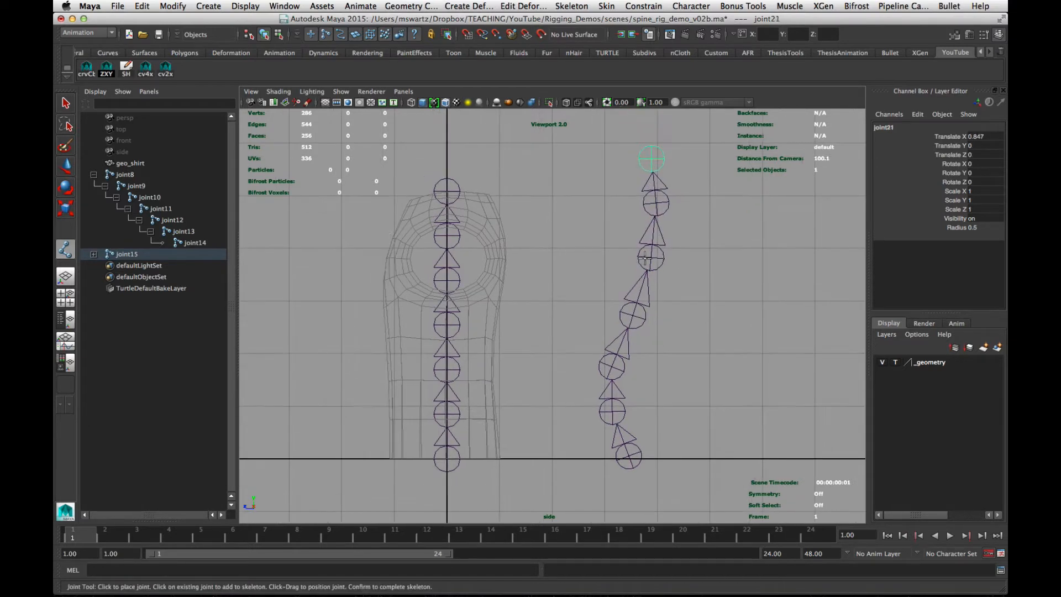
click(635, 113)
scroll(711, 292, down, 5)
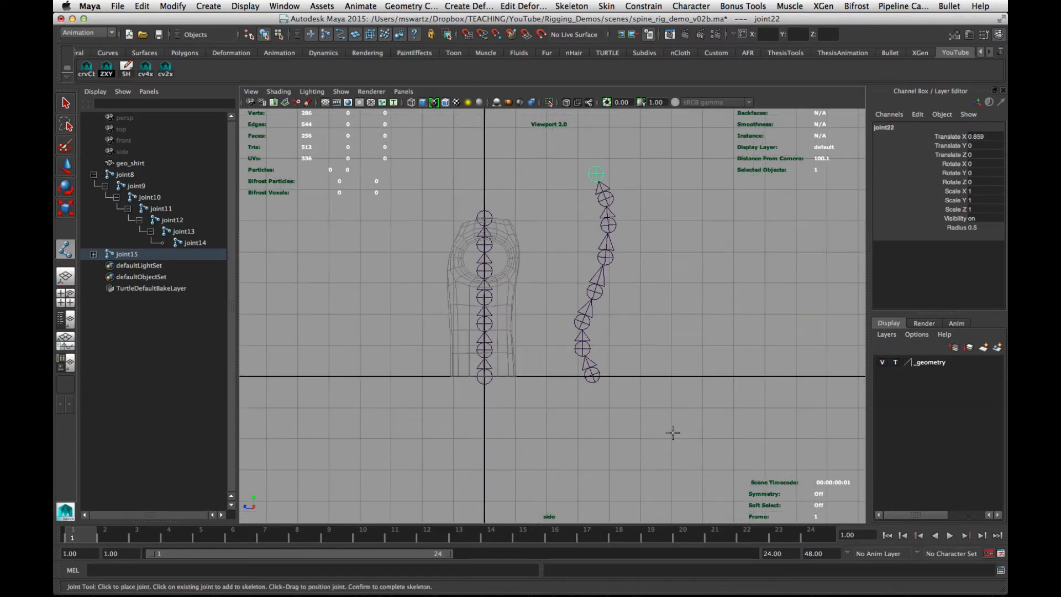
key(Return)
key(r)
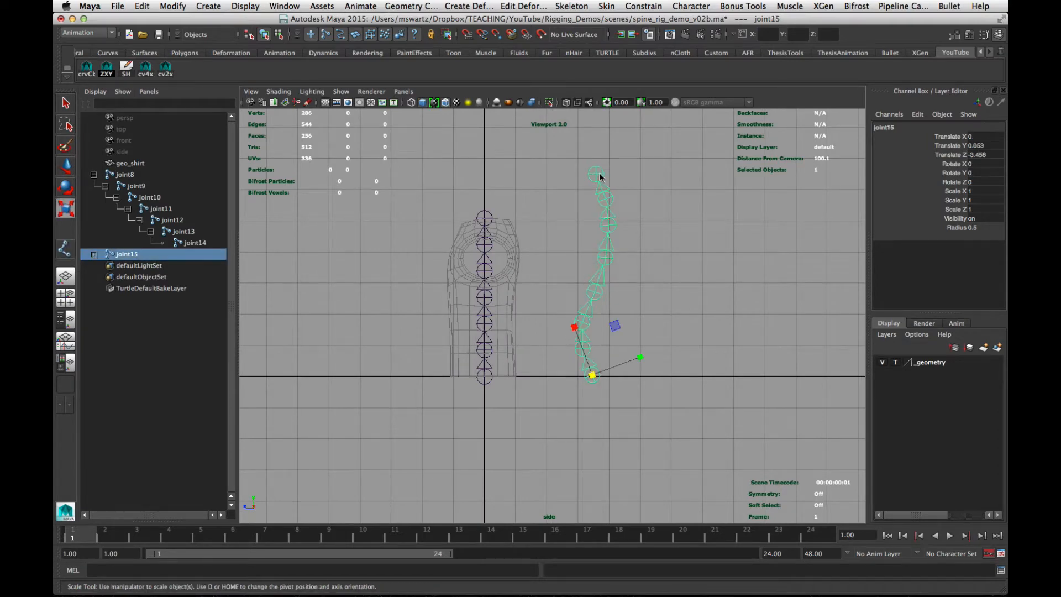
In the perspective view, expand the curved chain, select all eight of its joints and add the Local Rotation Axes command to the shelf
alt+middle_drag(567, 278, 580, 339)
key(space)
drag(587, 348, 594, 248)
alt+drag(685, 339, 635, 315)
alt+middle_drag(693, 332, 596, 374)
alt+drag(596, 374, 675, 365)
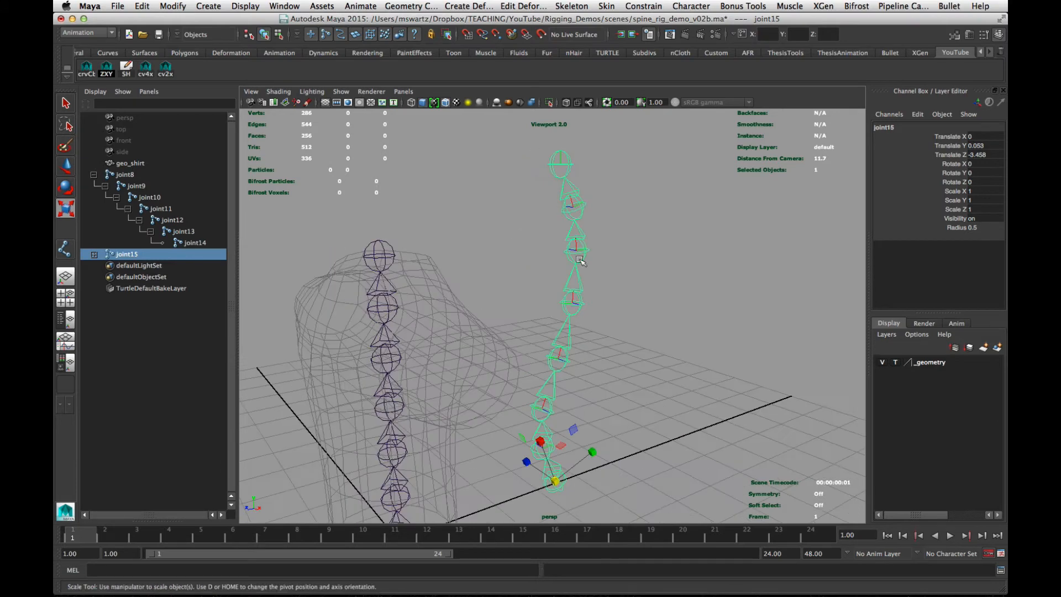
alt+drag(537, 411, 500, 409)
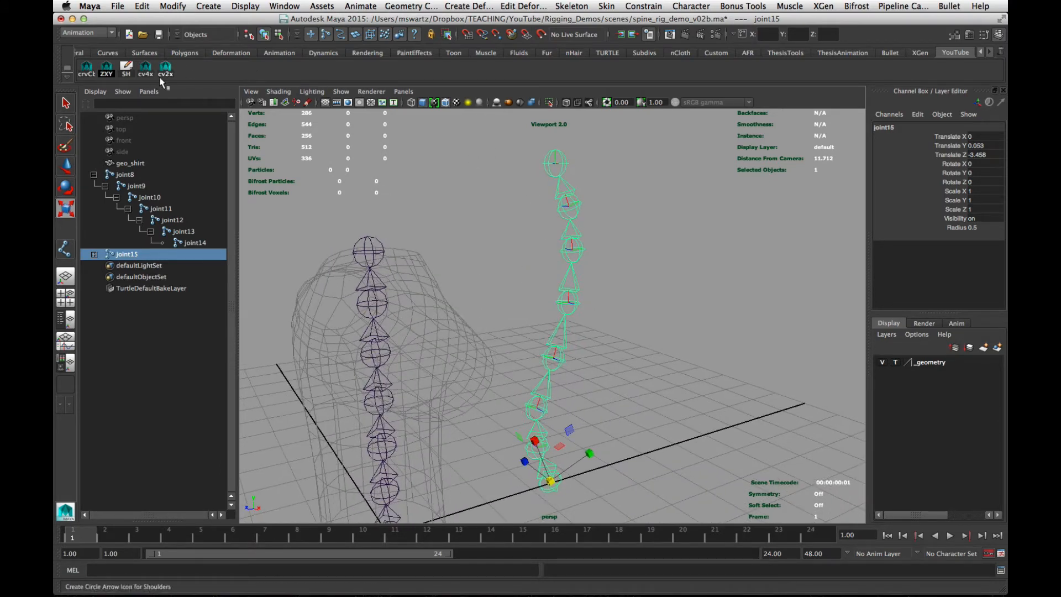
shift+click(93, 255)
drag(121, 256, 192, 334)
click(239, 5)
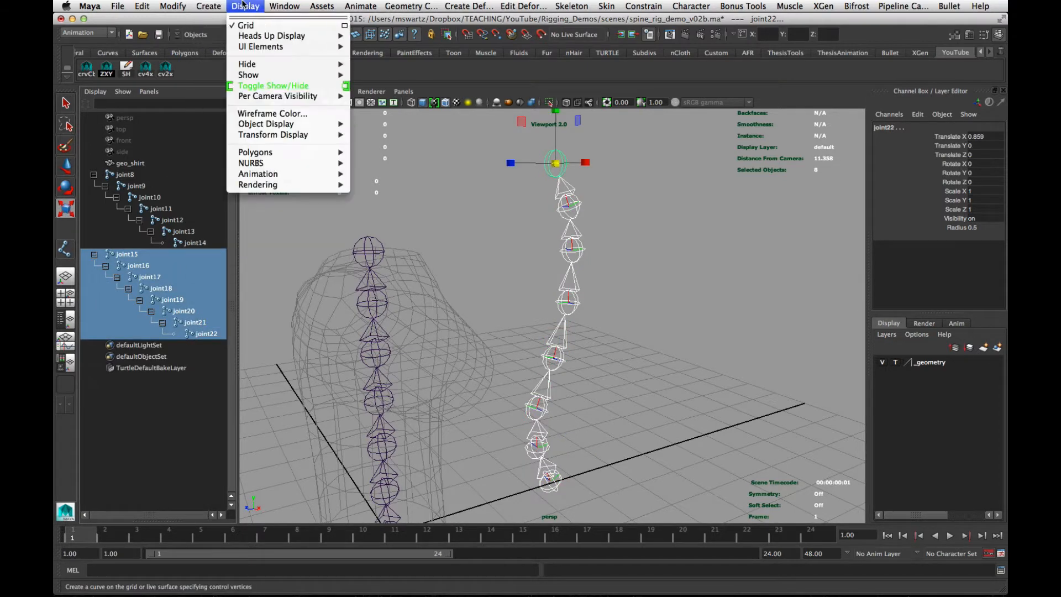
mouse_move(290, 136)
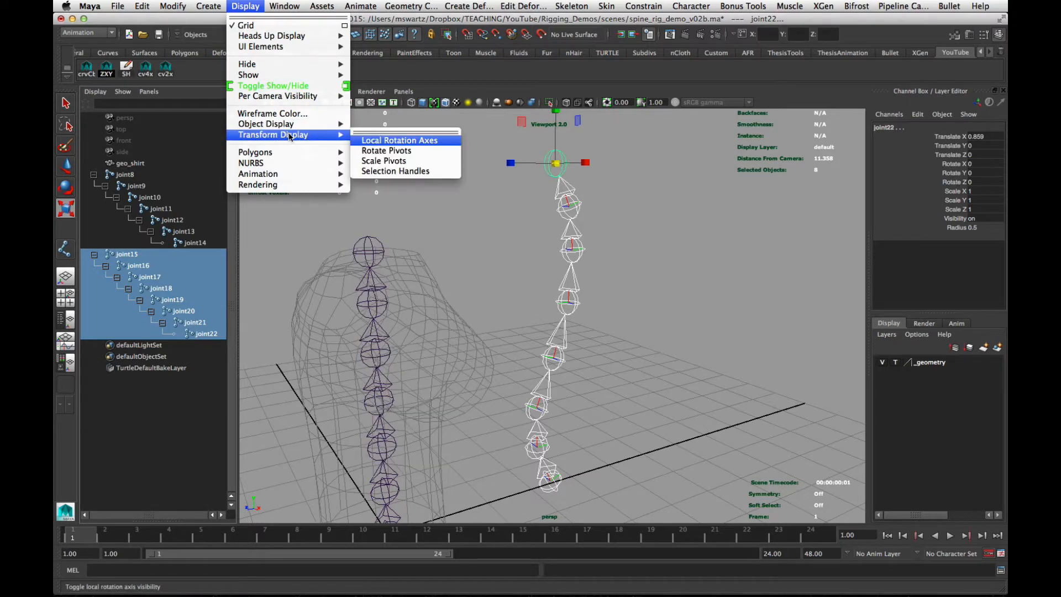
ctrl+shift+click(381, 141)
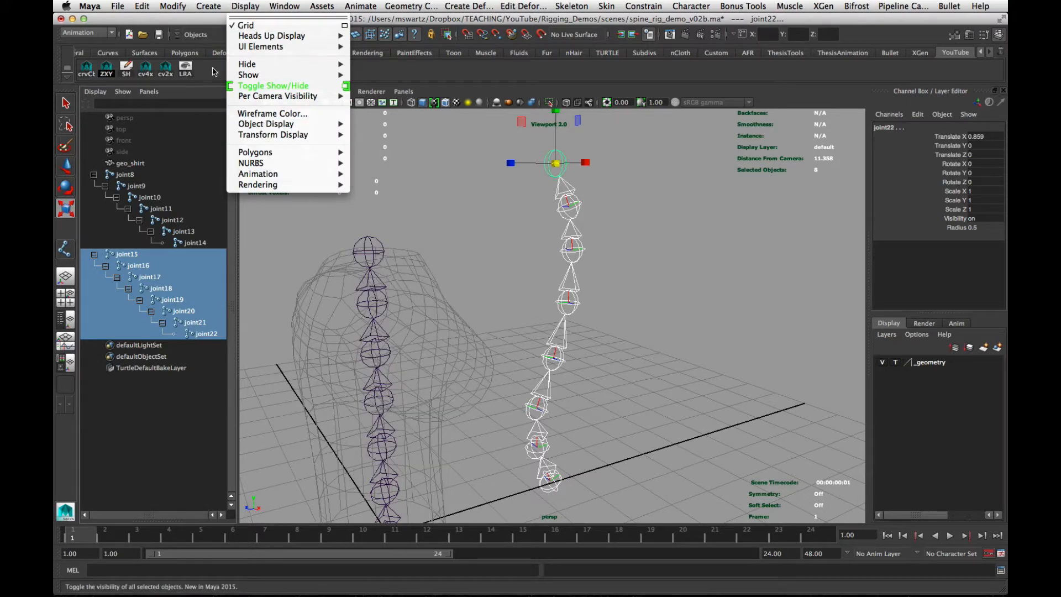
Display the local rotation axes on all joints of the curved chain and examine how they are oriented along the bend
click(657, 290)
alt+drag(639, 294, 536, 299)
alt+drag(521, 246, 563, 204)
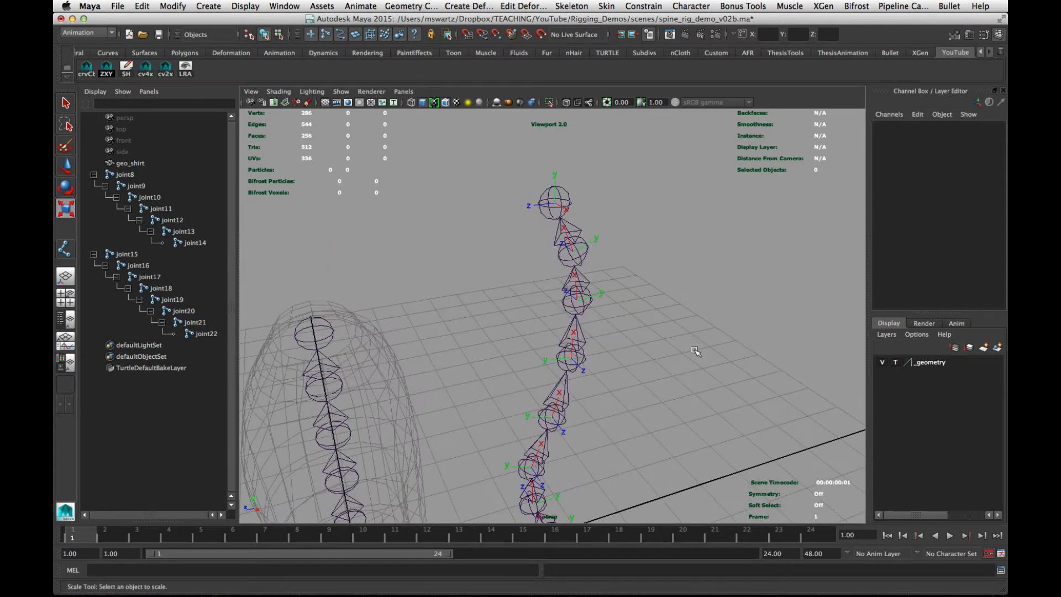
alt+drag(691, 350, 604, 333)
alt+right_drag(604, 334, 651, 332)
alt+drag(650, 332, 641, 298)
Rotate joint19 and joint20 together in X as a test and undo the rotation
key(r)
drag(553, 309, 639, 261)
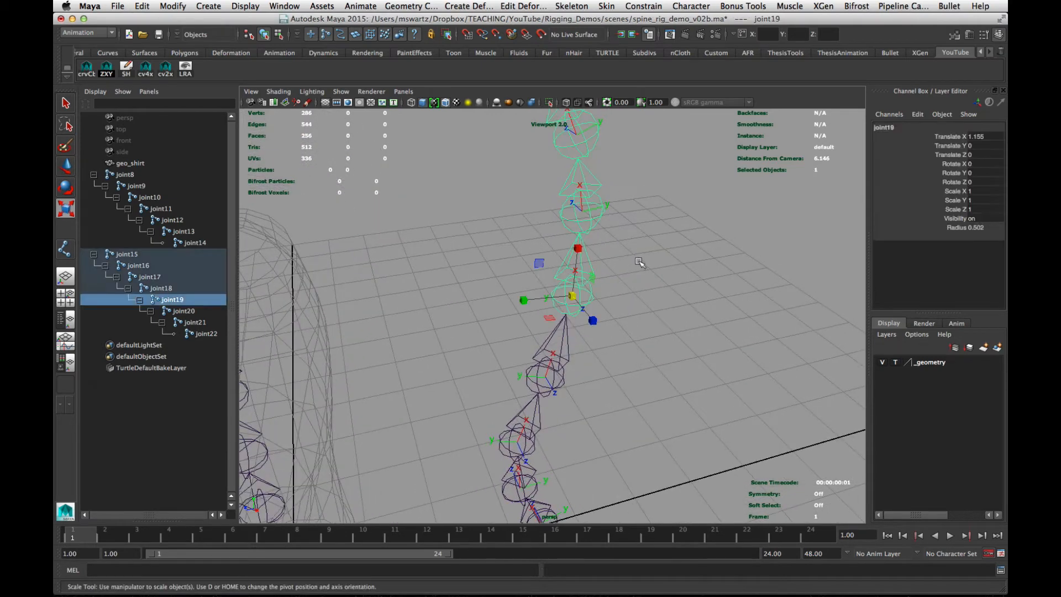
key(e)
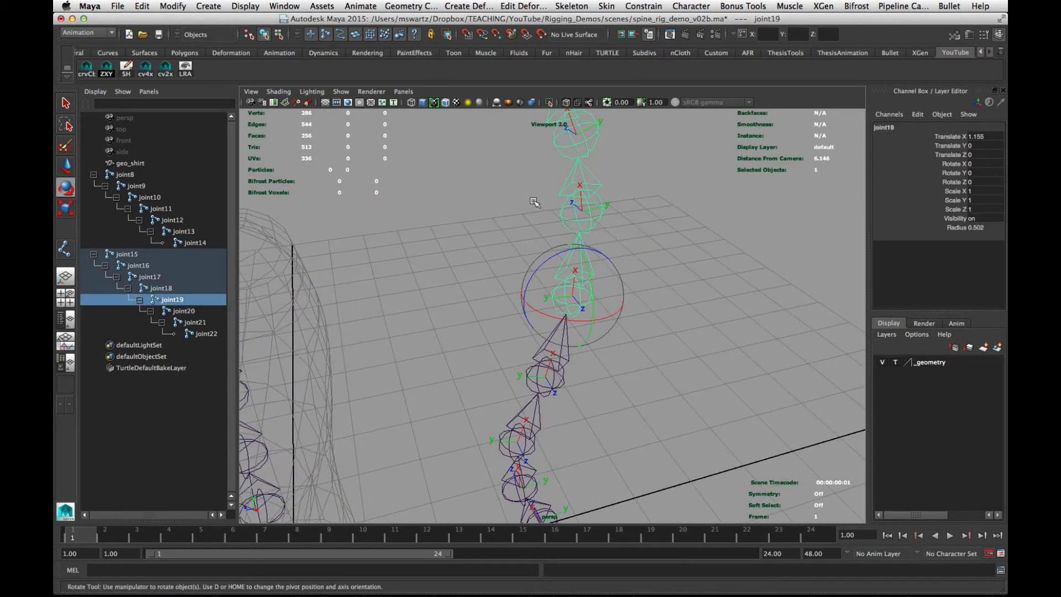
shift+drag(527, 184, 712, 185)
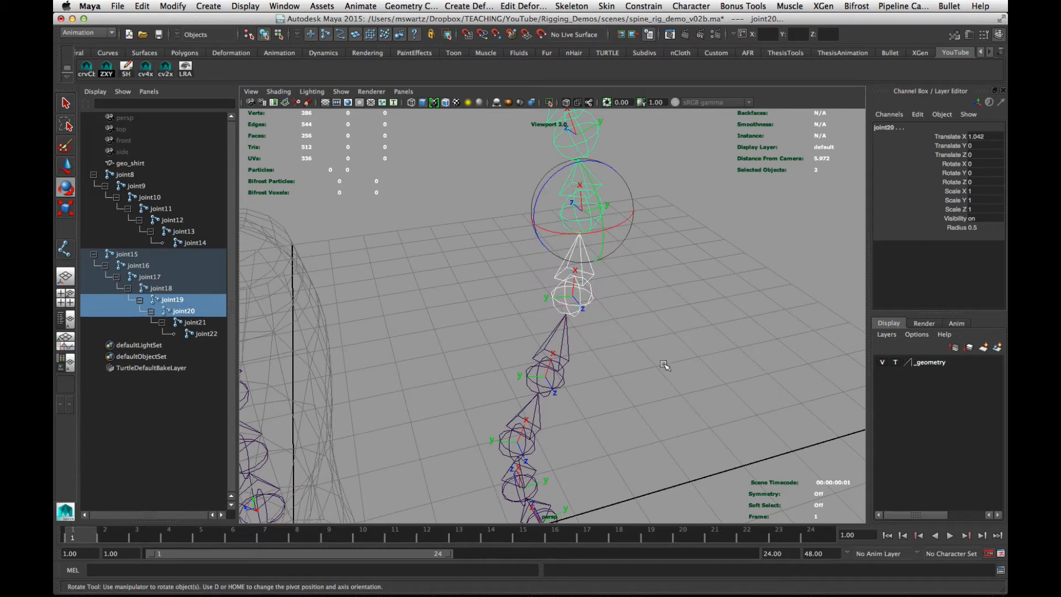
alt+drag(660, 365, 587, 325)
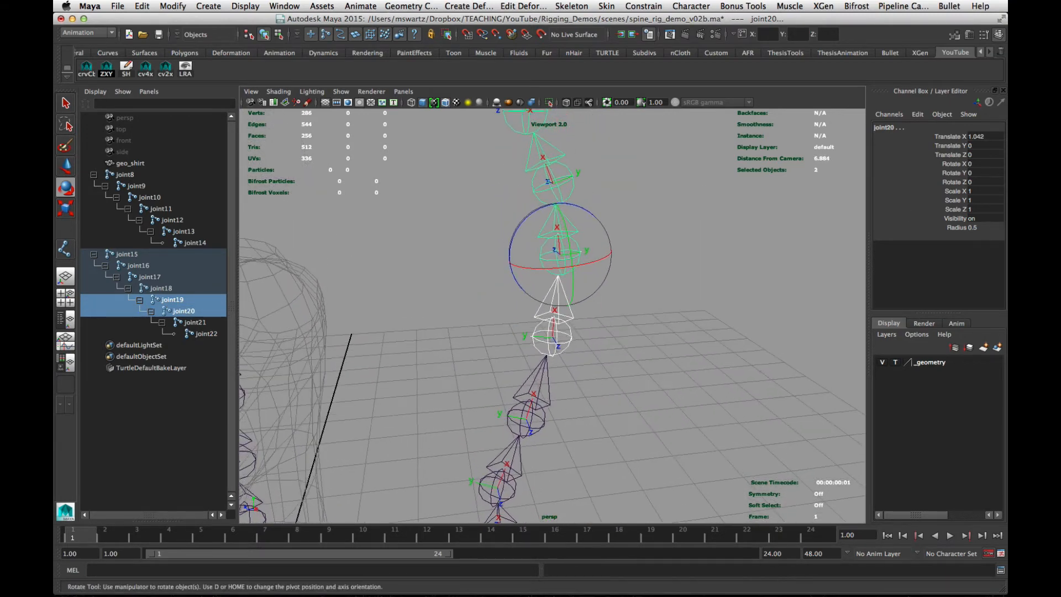
click(953, 163)
mouse_move(718, 232)
middle_down()
mouse_move(785, 231)
mouse_move(698, 235)
mouse_move(732, 237)
middle_up()
key(z)
key(z)
key(z)
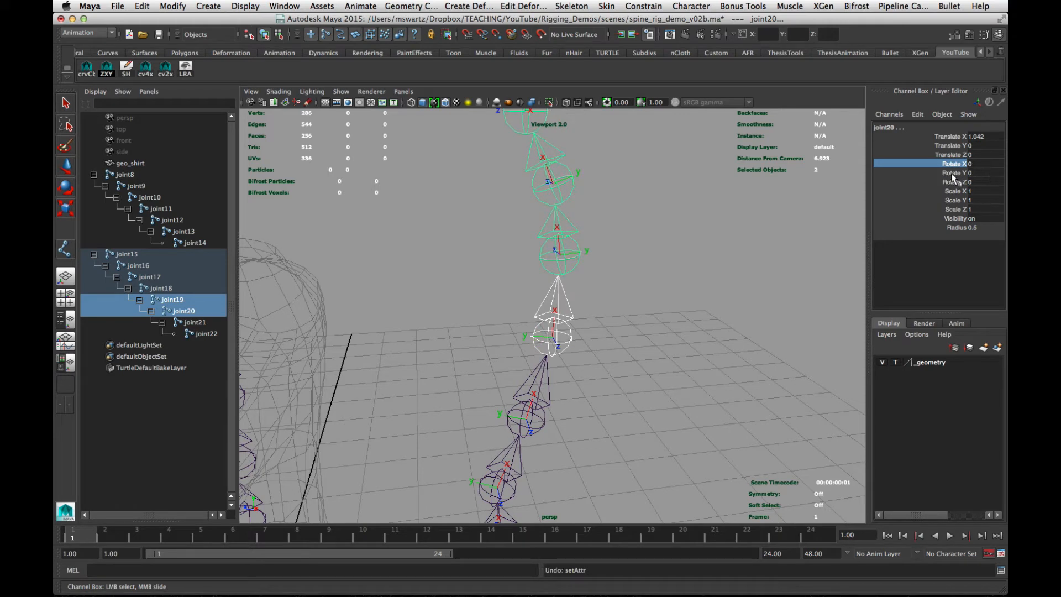
Try rotating joint19 and joint20 together to about -57.3 in Z, and inspect the axes along the whole curved chain
mouse_move(641, 295)
middle_down()
mouse_move(668, 294)
mouse_move(611, 293)
mouse_move(658, 291)
mouse_move(620, 290)
mouse_move(635, 292)
middle_up()
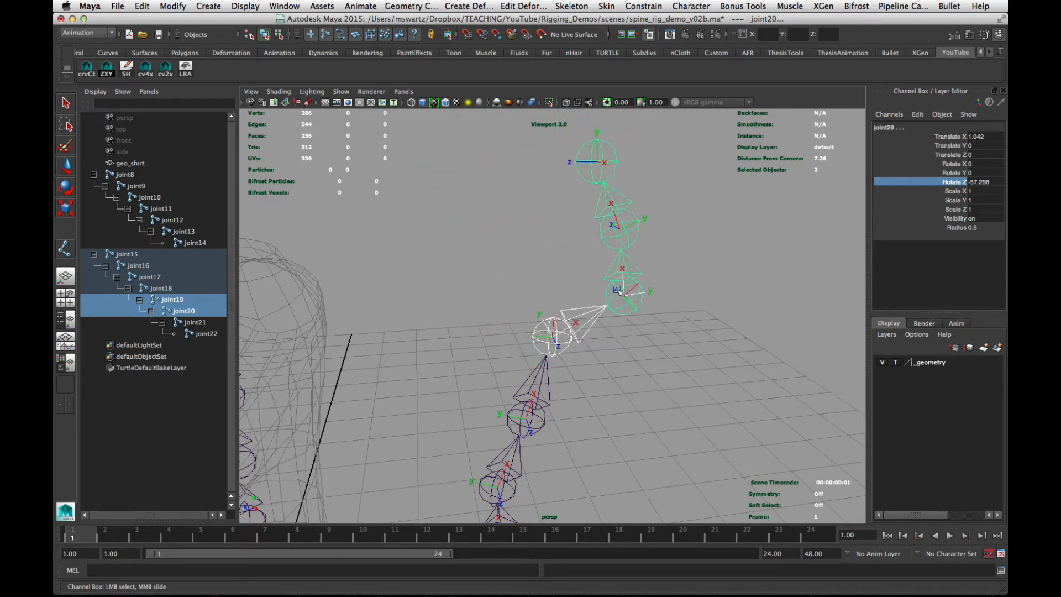
click(668, 362)
alt+drag(668, 361, 521, 322)
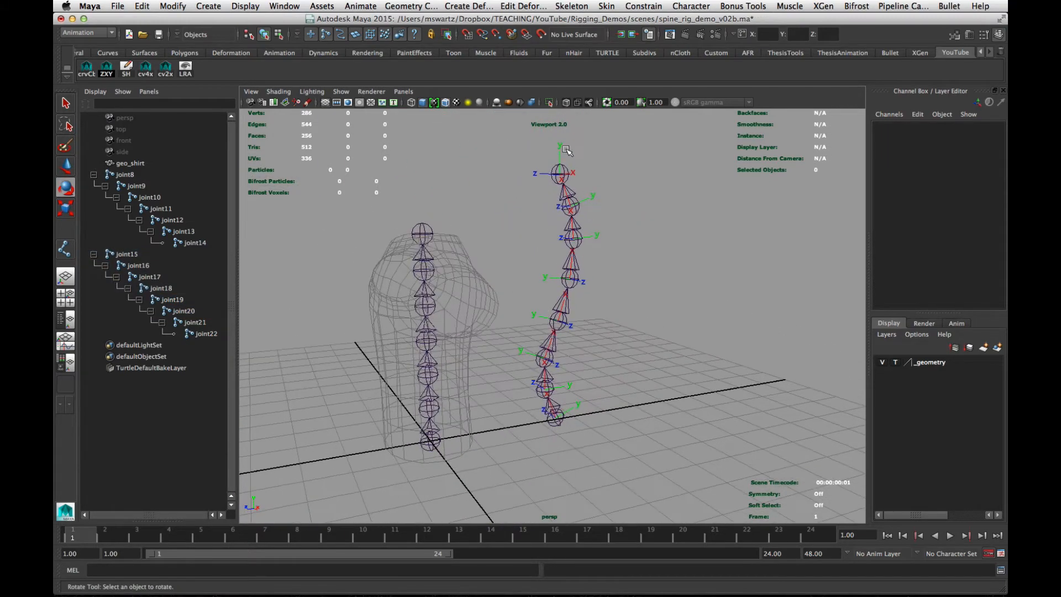
alt+drag(565, 206, 601, 293)
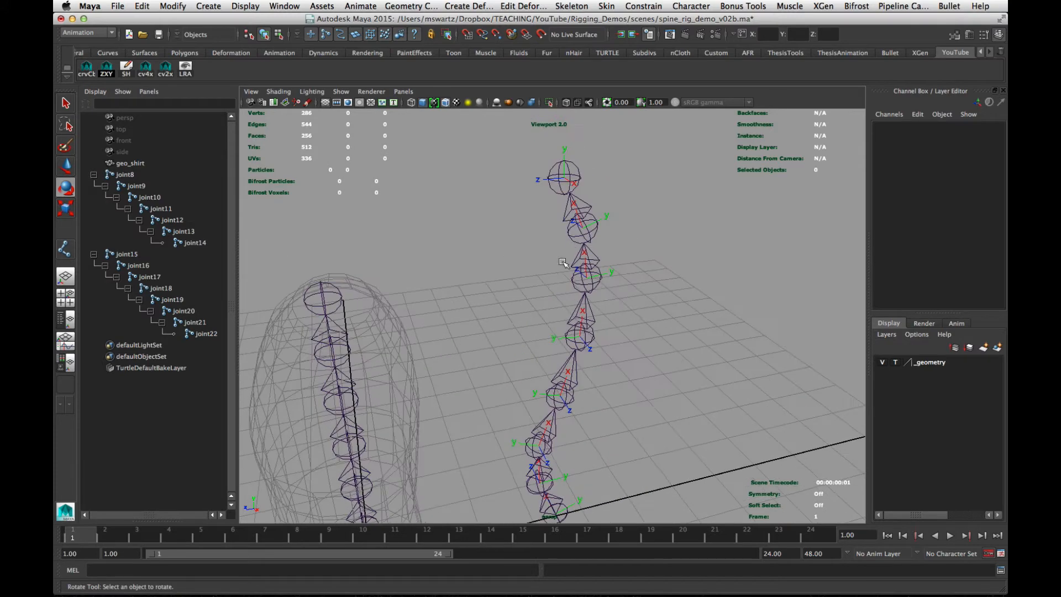
click(577, 265)
click(716, 201)
alt+middle_drag(586, 411, 628, 341)
alt+right_drag(628, 341, 575, 331)
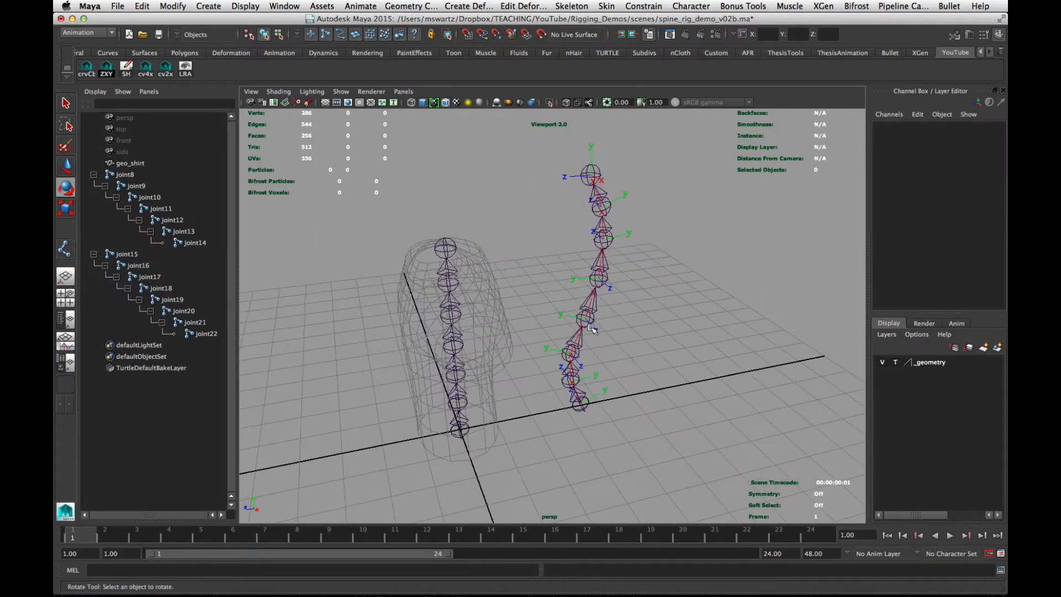
Rotate all eight joints of the curved chain together about 56.6 degrees in Y and undo the rotation
click(573, 401)
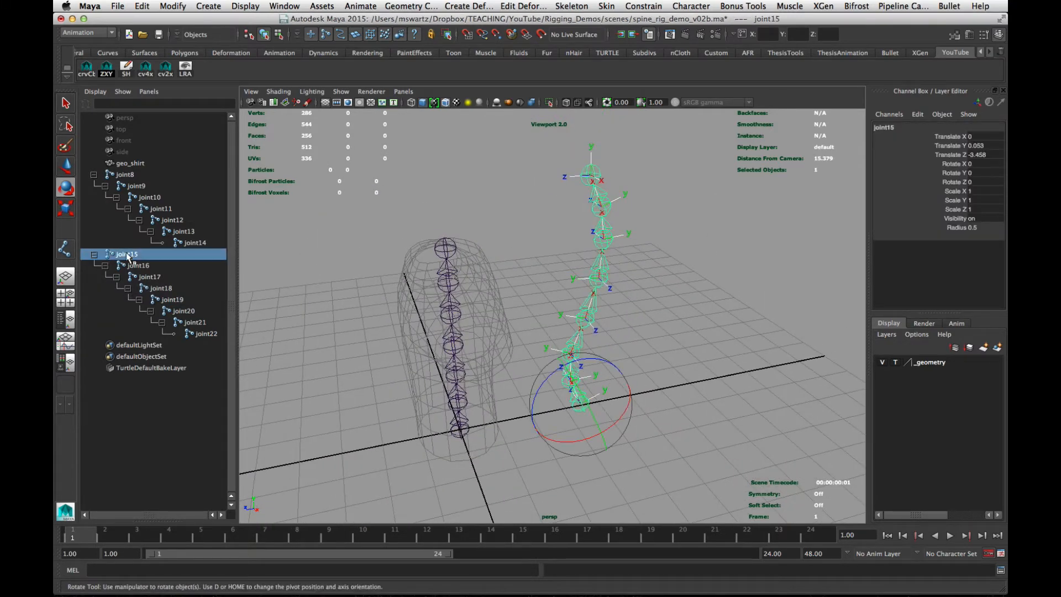
drag(128, 255, 197, 332)
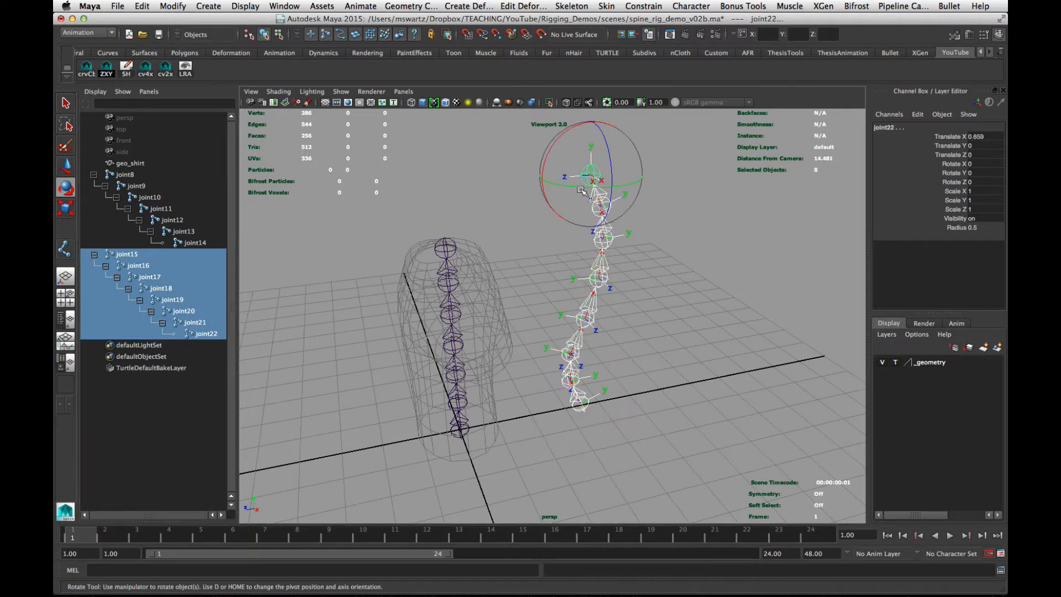
drag(582, 190, 651, 226)
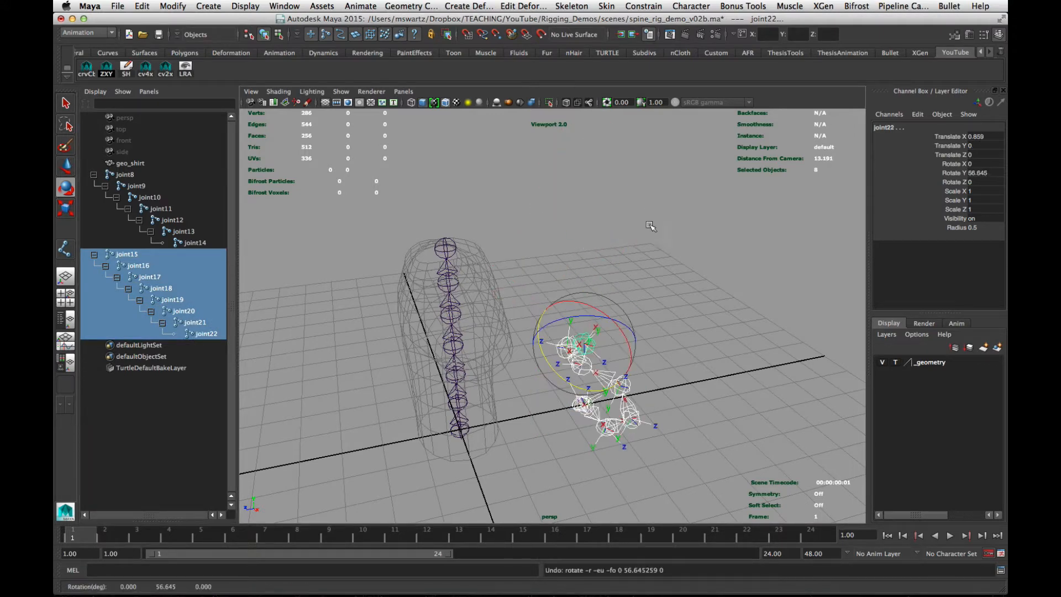
key(super+z)
Delete the entire curved joint15 chain
click(666, 366)
alt+drag(666, 366, 634, 343)
drag(532, 379, 671, 416)
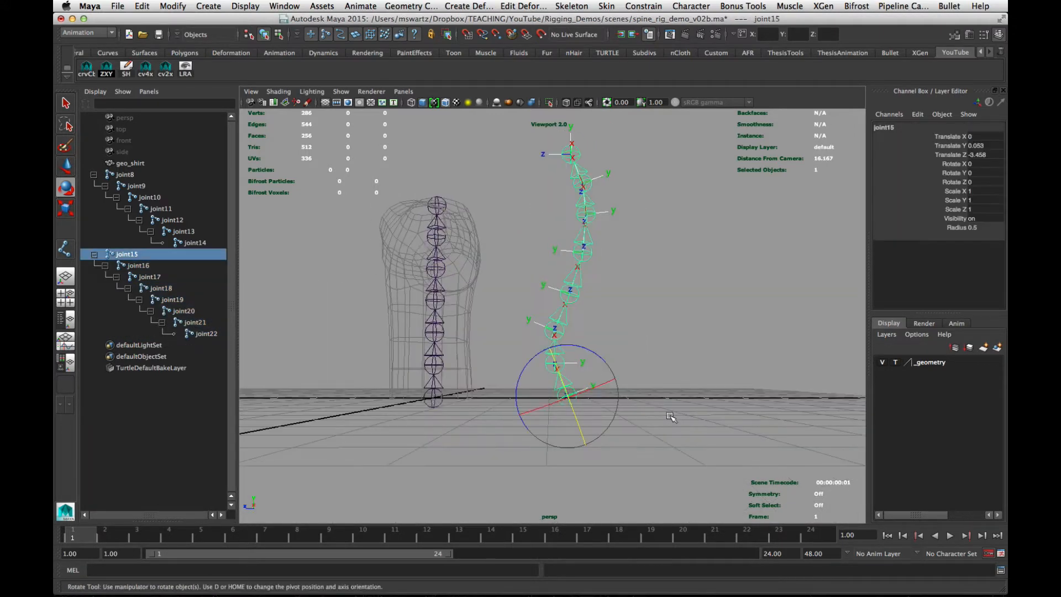
key(Delete)
alt+drag(615, 360, 572, 351)
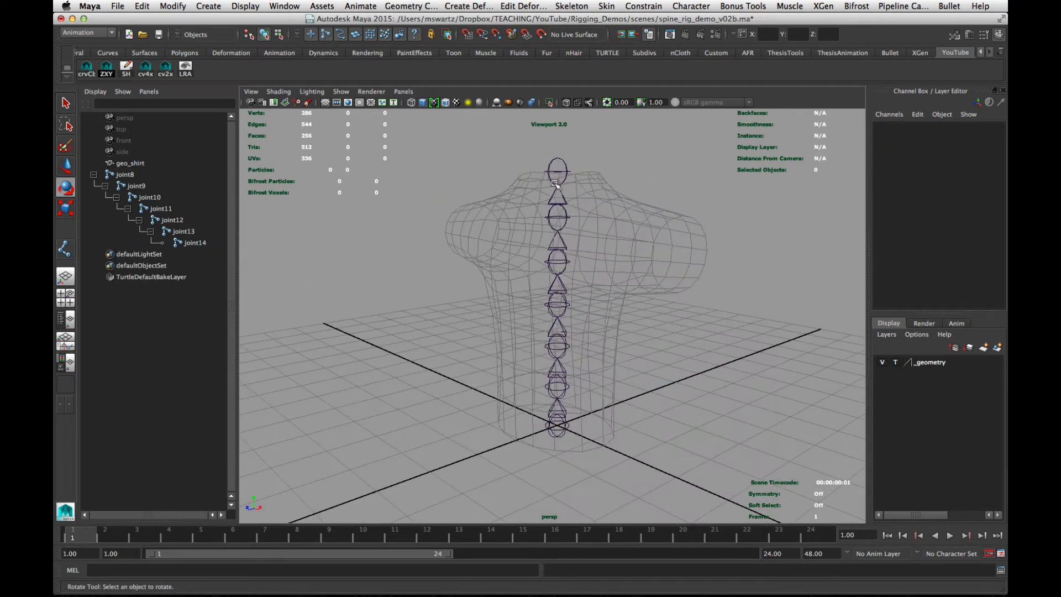
alt+drag(682, 372, 630, 386)
alt+right_drag(558, 404, 514, 399)
alt+middle_drag(581, 397, 551, 392)
alt+drag(551, 391, 551, 399)
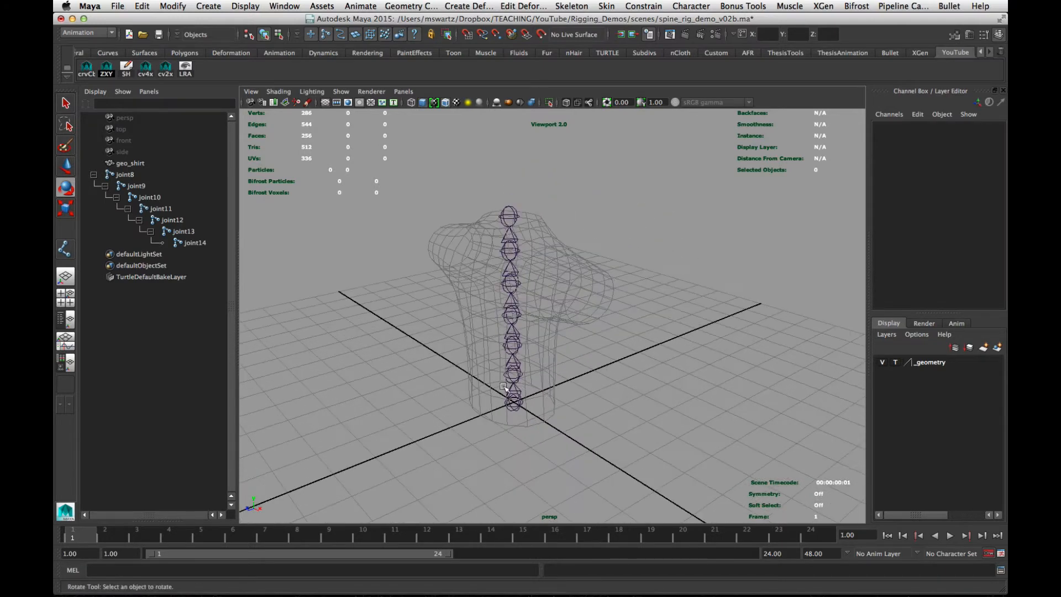
alt+right_drag(533, 397, 546, 393)
alt+middle_drag(543, 393, 553, 398)
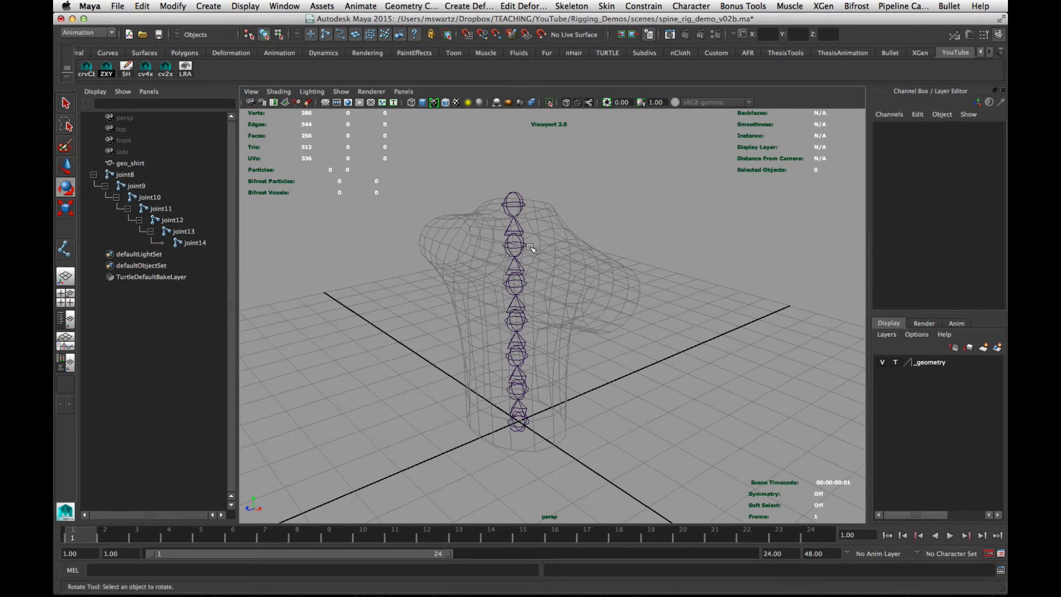
alt+middle_drag(287, 274, 298, 276)
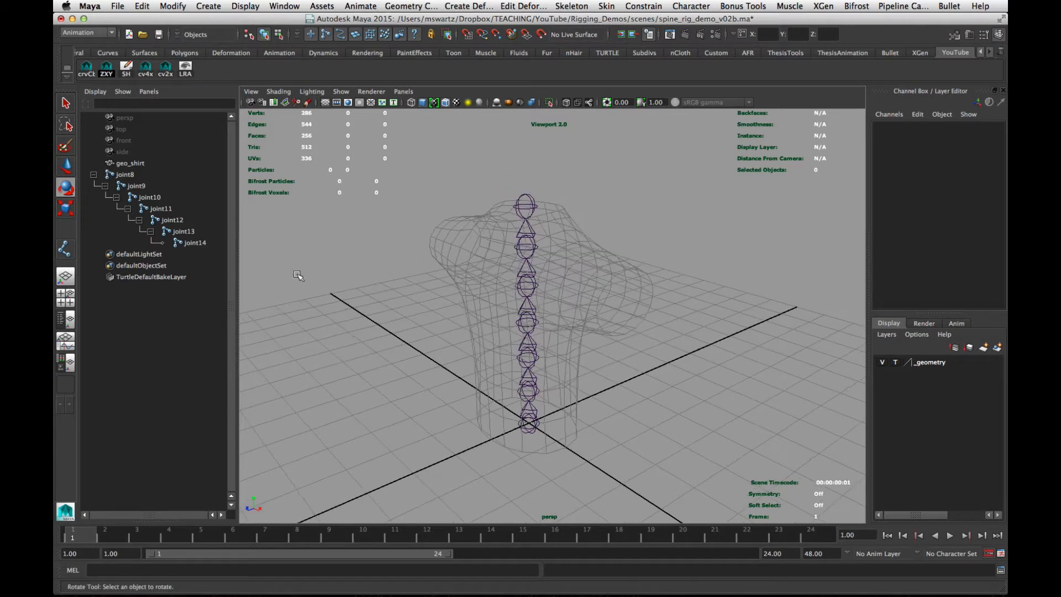
Set the radius of all seven joints in the joint8 chain to 0.3
drag(136, 179, 197, 243)
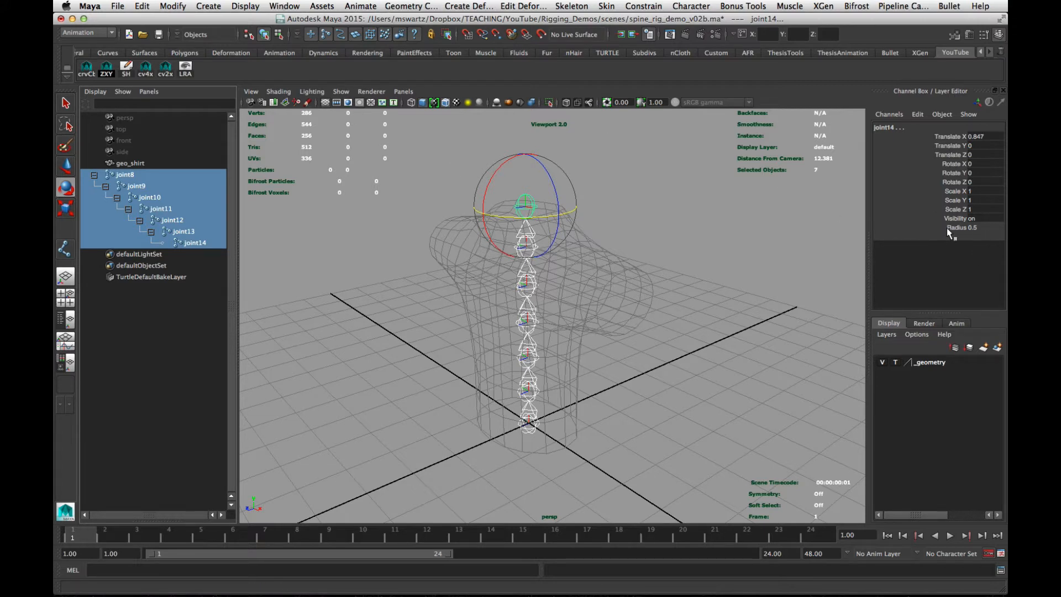
double_click(977, 228)
text(.3)
key(Return)
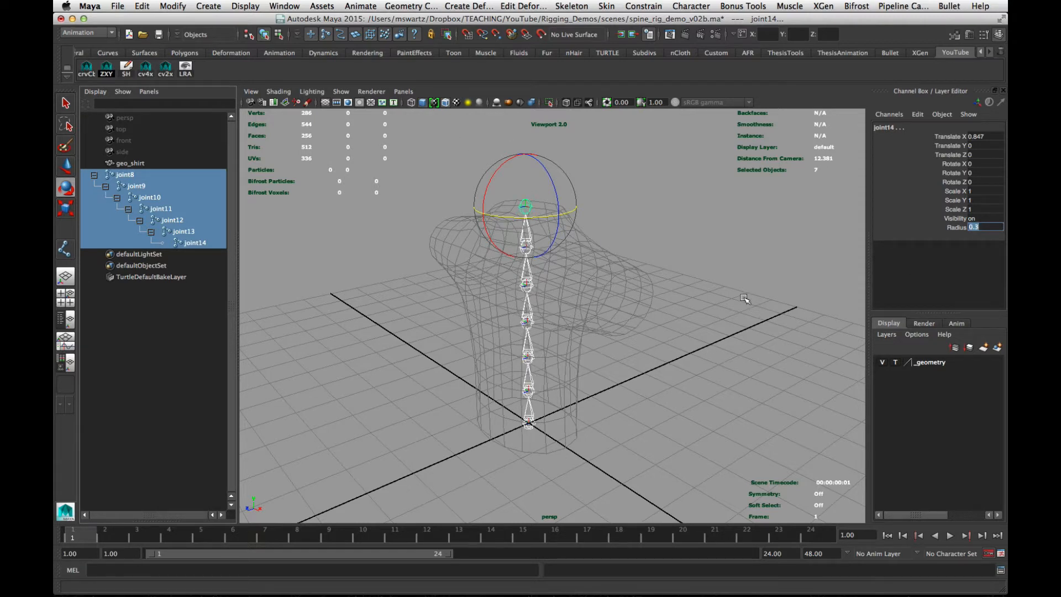
Set the global joint display scale to about 0.94
click(195, 6)
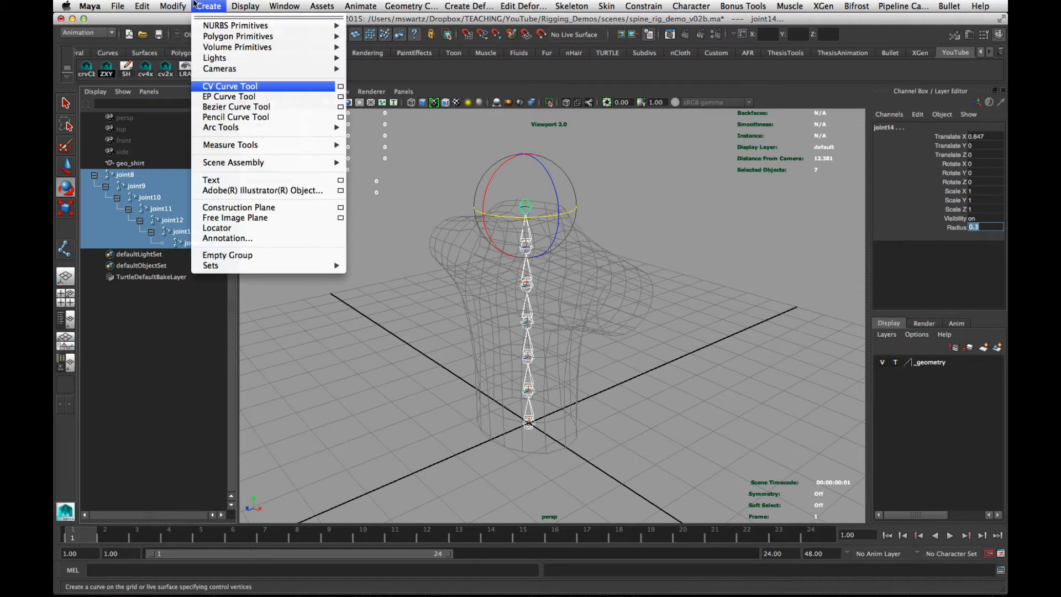
mouse_move(255, 4)
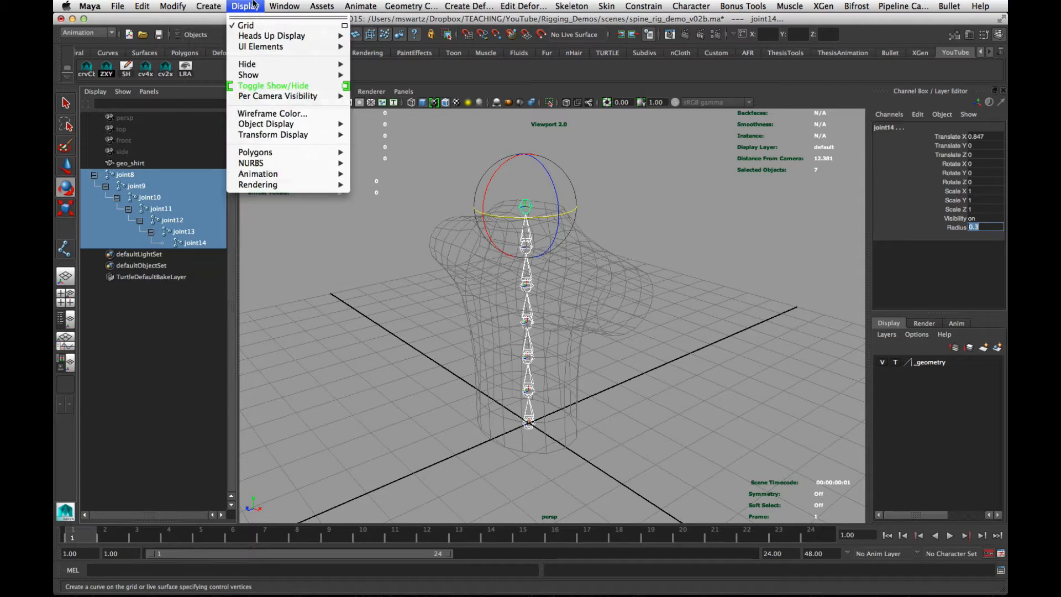
mouse_move(281, 177)
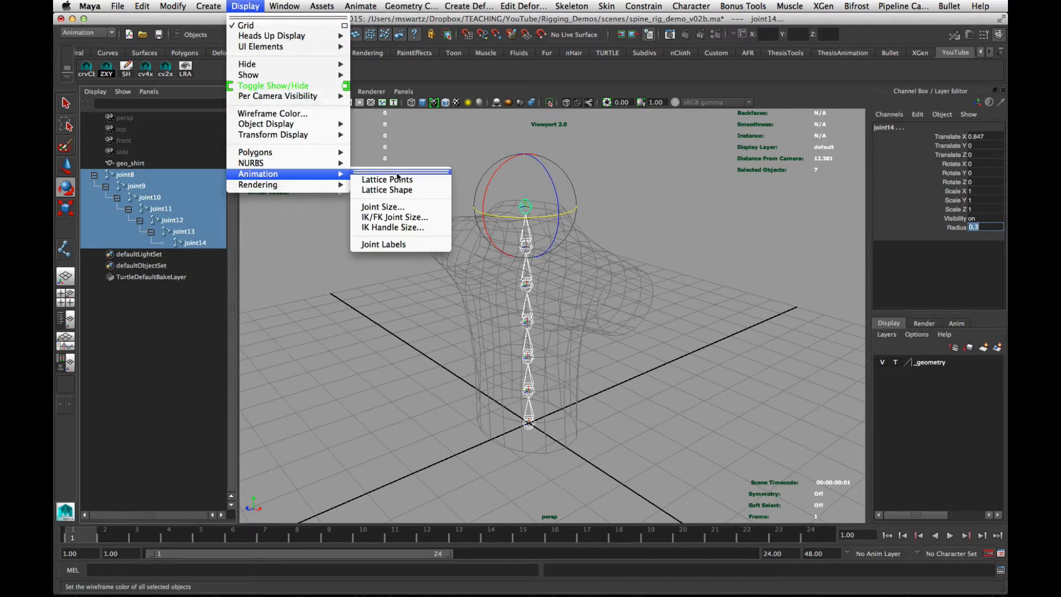
click(382, 206)
drag(451, 214, 758, 231)
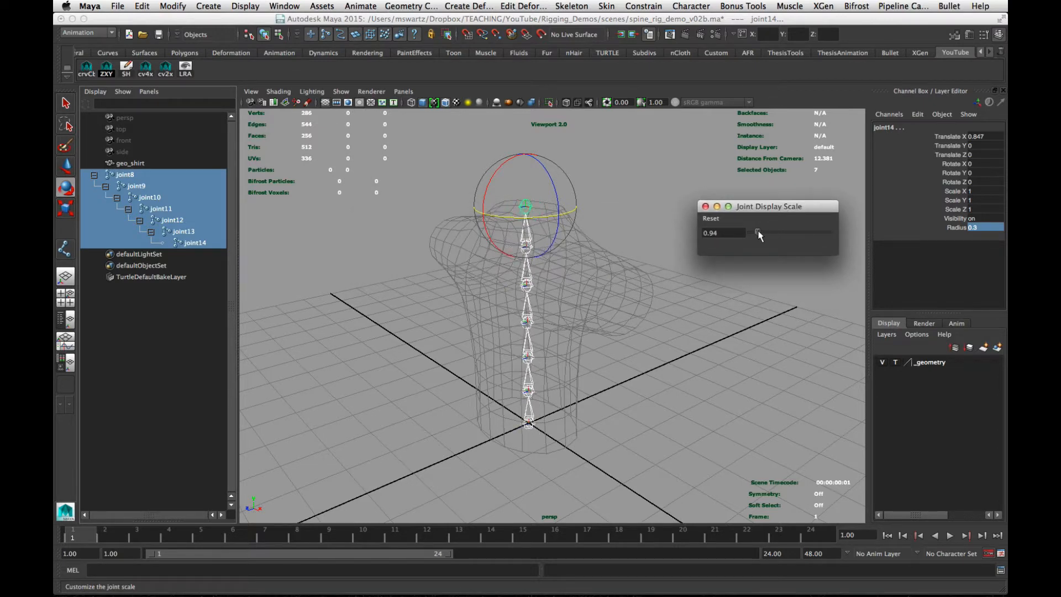
click(706, 206)
Undo the last change and set the radius of all seven selected joints to 0.3
key(super+z)
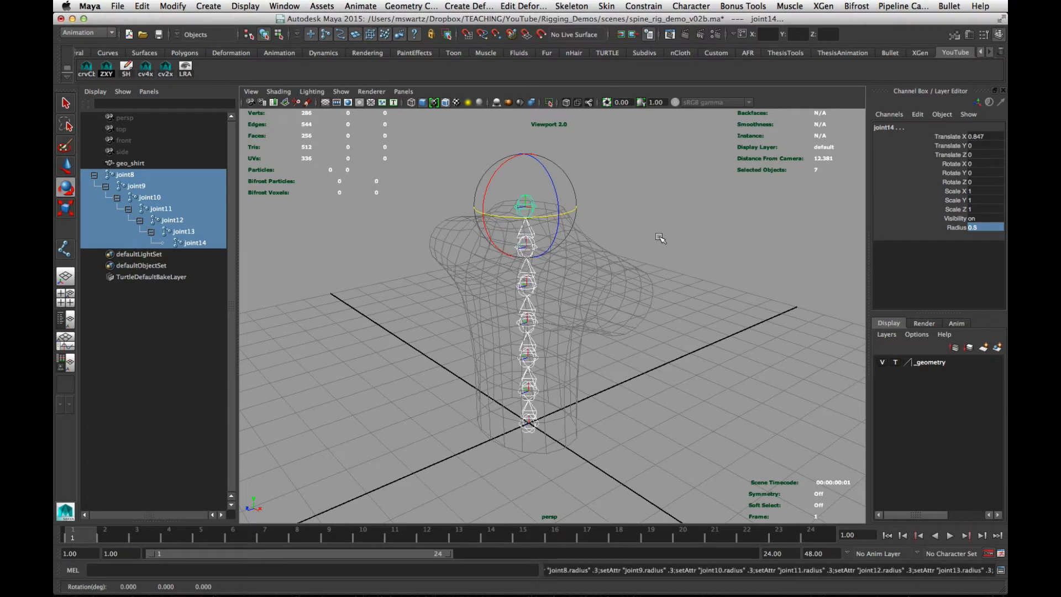
click(979, 228)
text(.3)
key(Return)
click(675, 332)
alt+drag(505, 357, 481, 335)
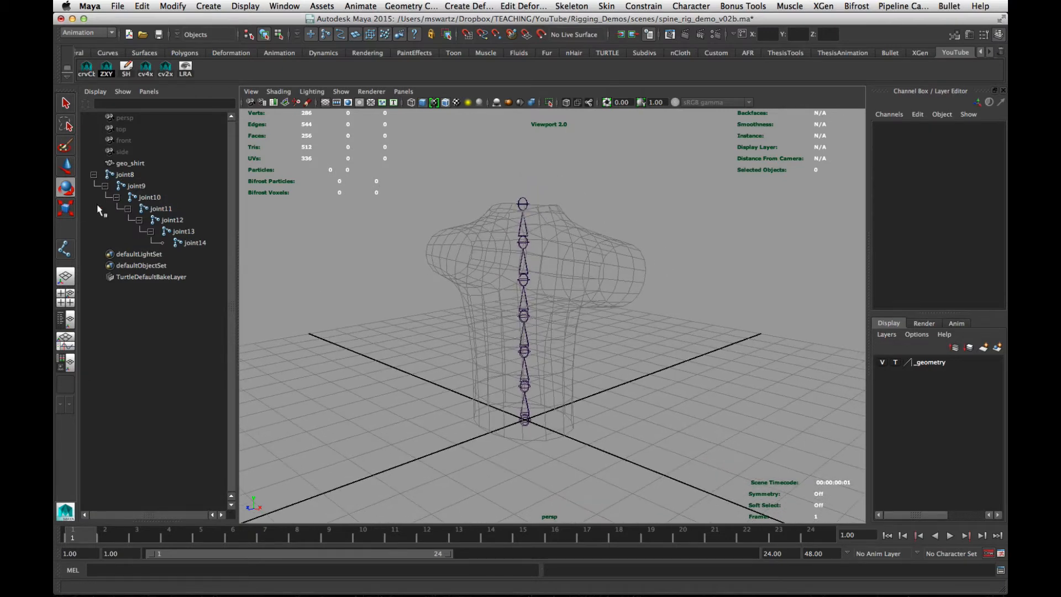
Rename the root joint8 as jtb_spine_01 and copy its name prefix for reuse
double_click(128, 175)
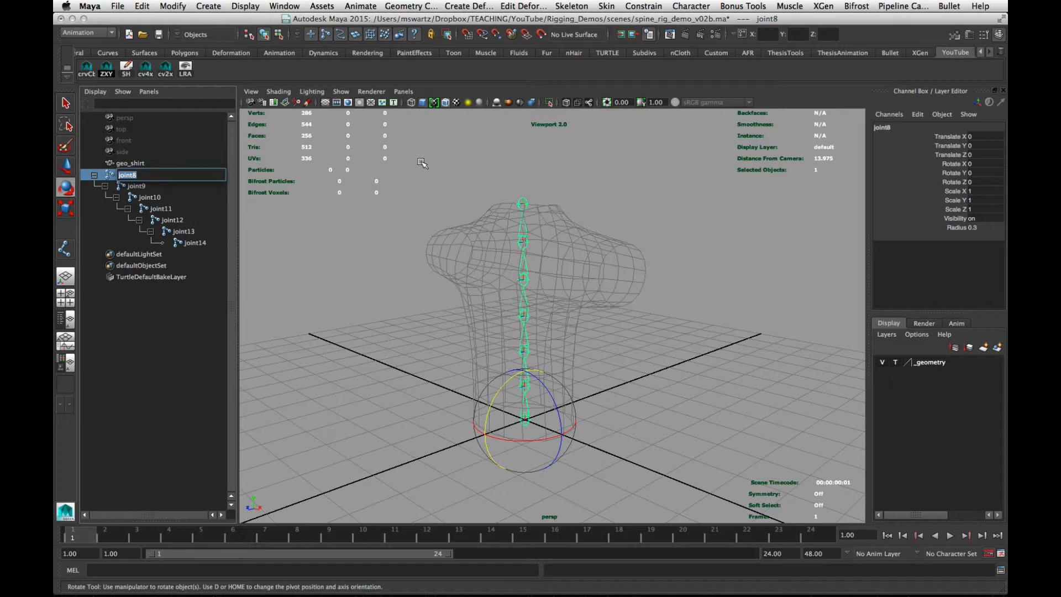
text(jtb_spine_01)
key(shift+Home)
key(super+c)
key(Return)
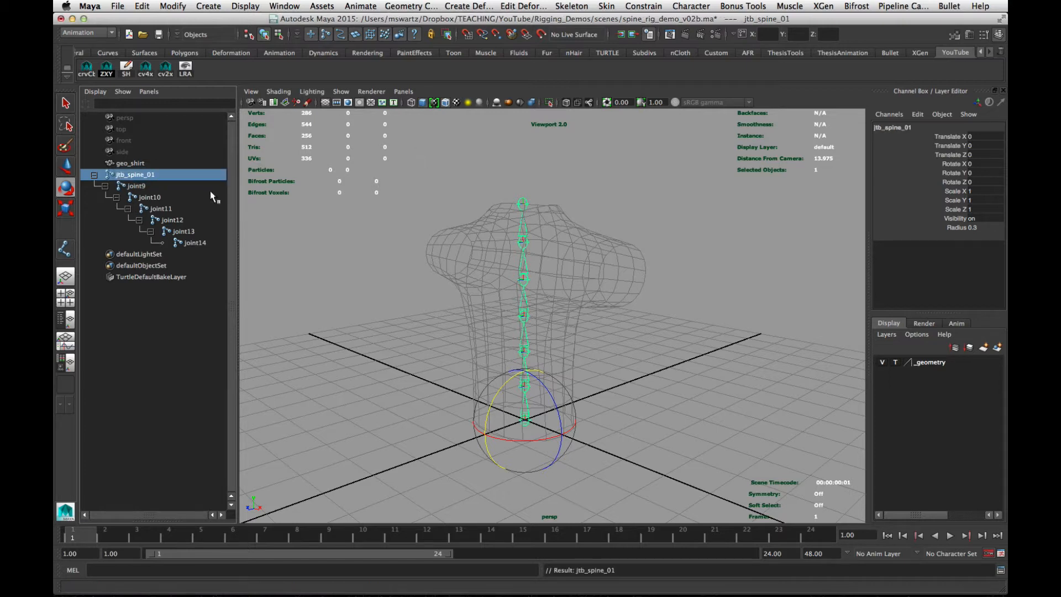
Rename joint9, joint10 and joint11 as jtb_spine_02, jtb_spine_03 and jtb_spine_04, reusing the copied prefix
double_click(130, 186)
key(super+v)
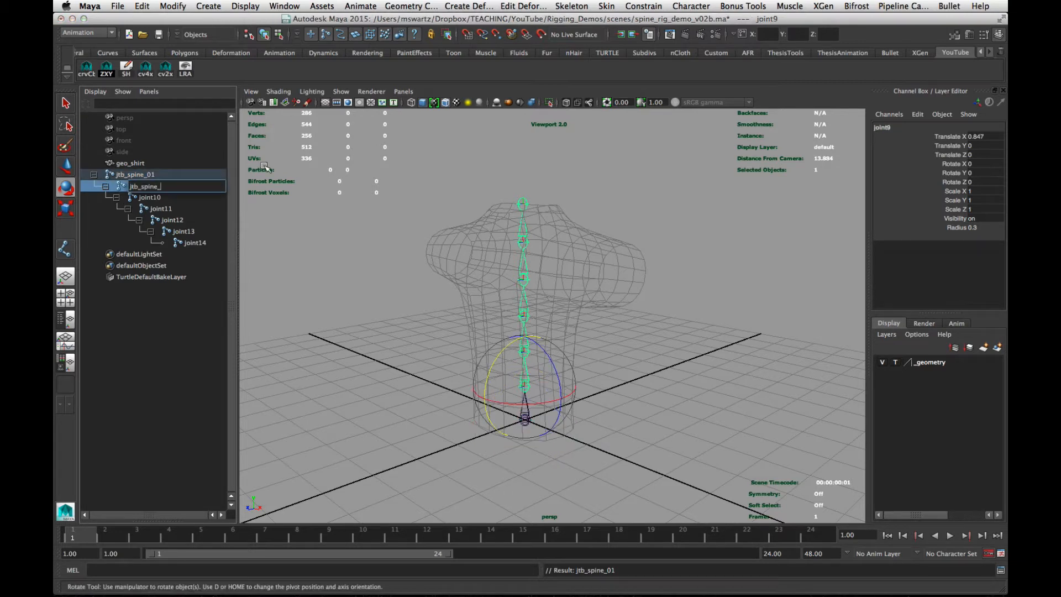
text(02)
key(Return)
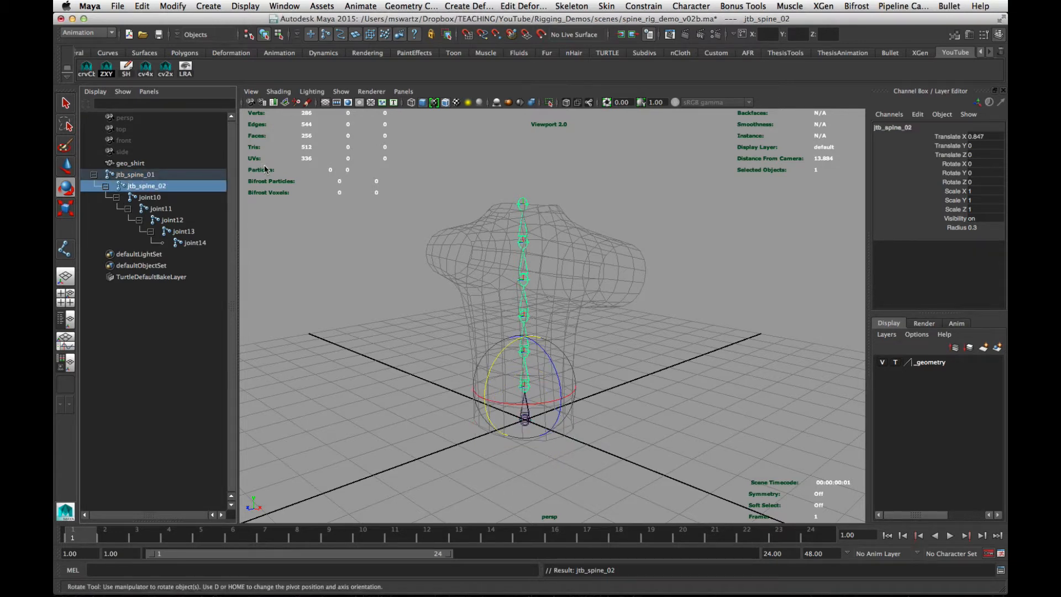
double_click(159, 197)
key(super+v)
text(03)
key(Return)
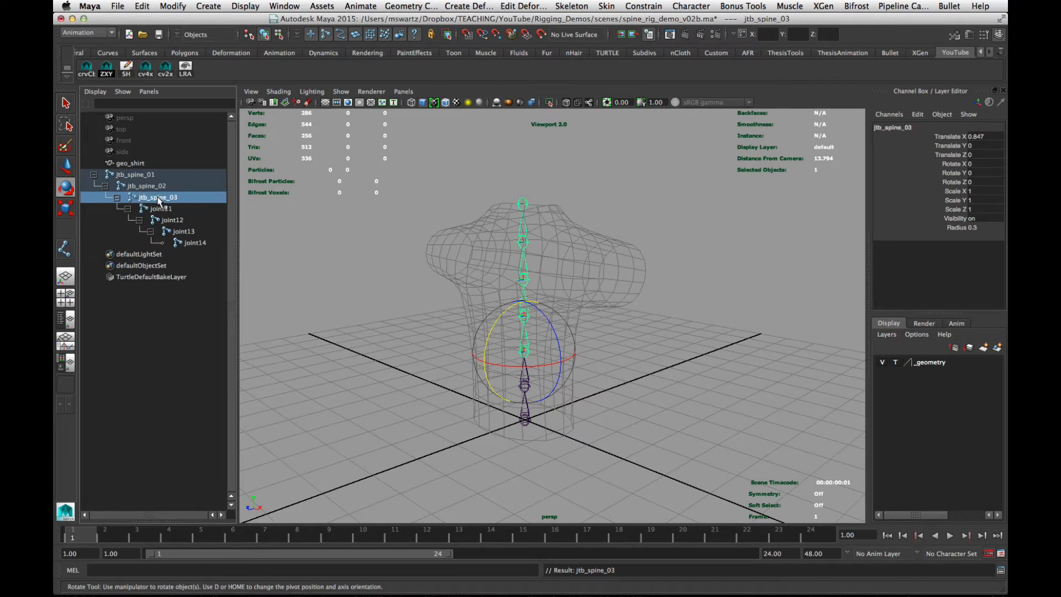
double_click(160, 208)
key(super+v)
text(04)
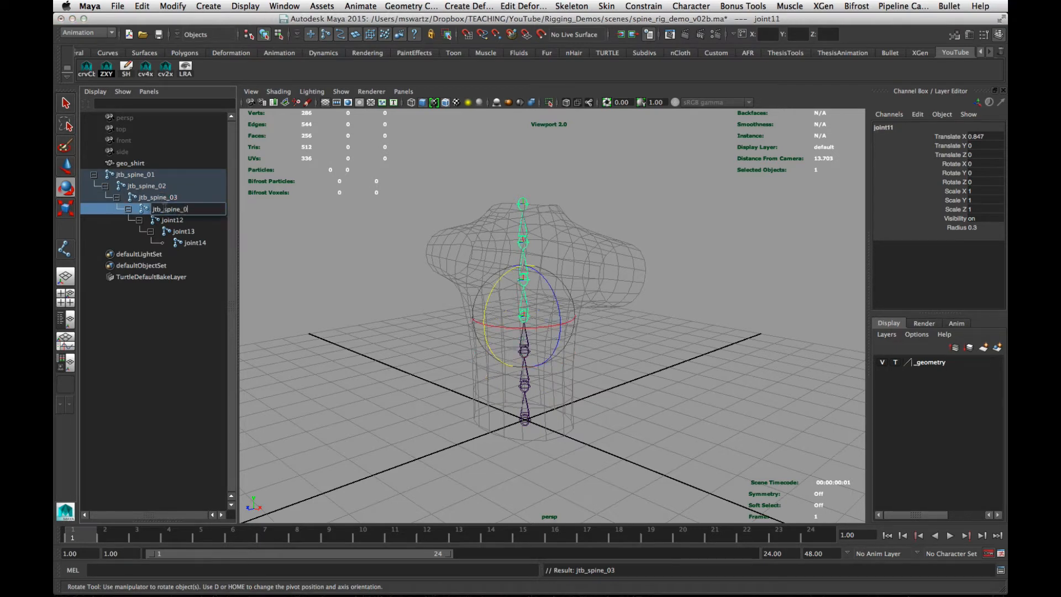
key(Return)
Rename joint12 as jtb_spine_04 and joint13 as jtb_spine_05
double_click(171, 219)
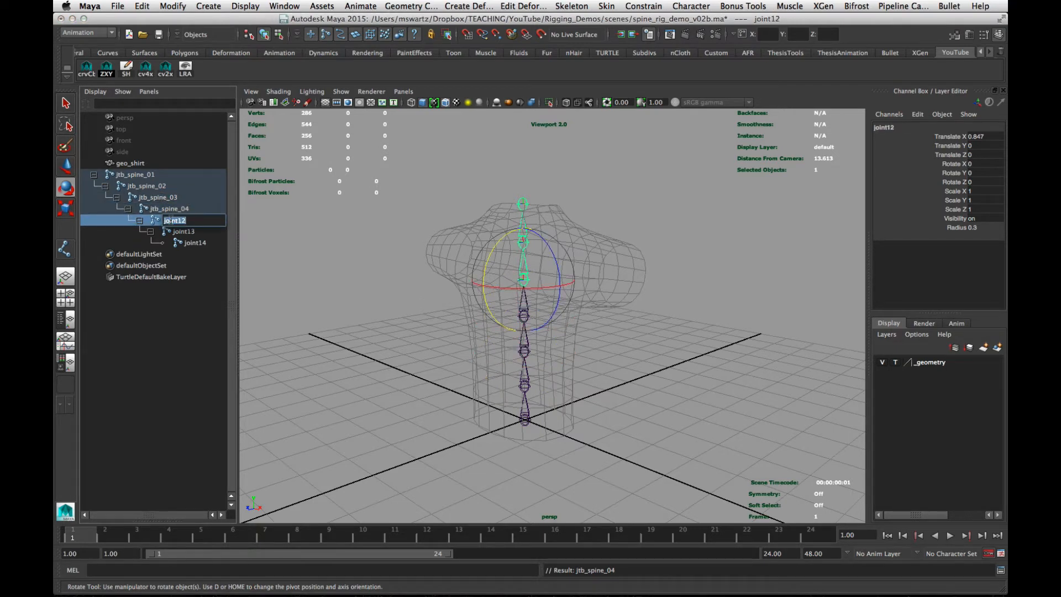
key(super+v)
text(04)
key(Return)
double_click(184, 231)
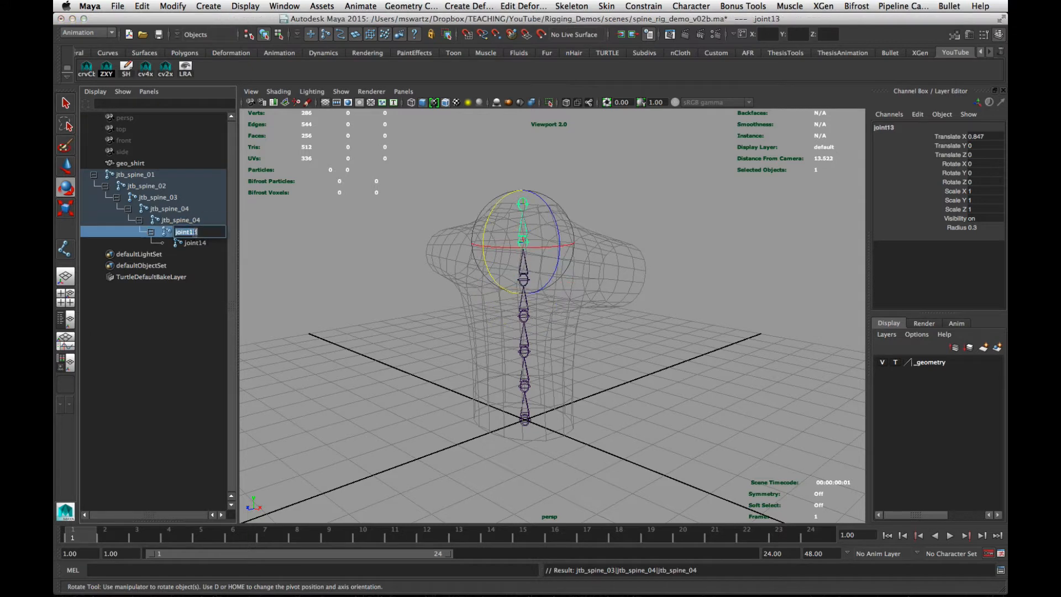
text(jtb_spine_)
text(05)
key(Return)
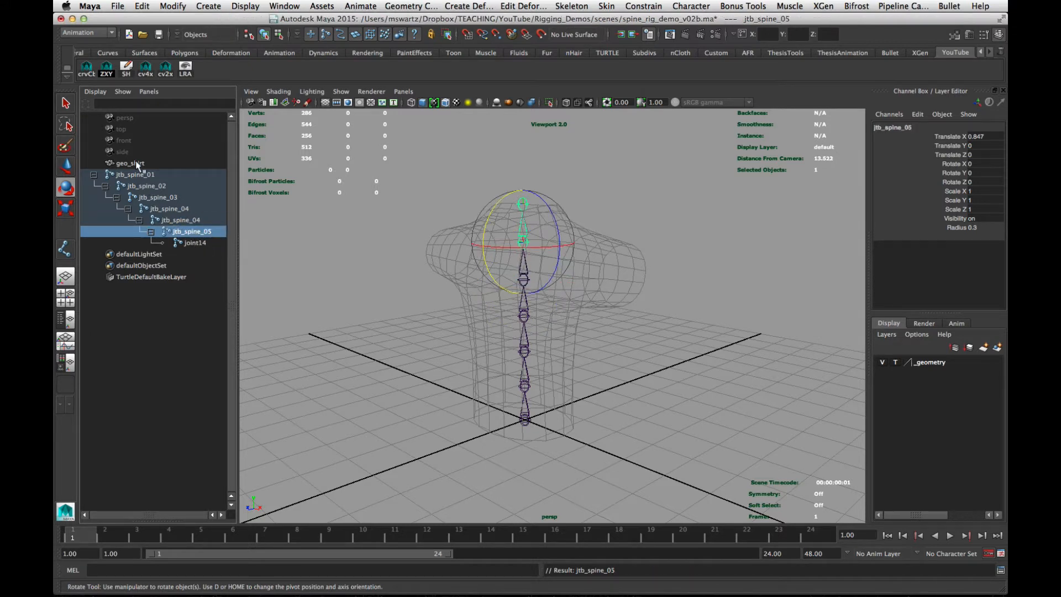
Correct the numbering by renaming the fifth joint as jtb_spine_05 and the sixth as jtb_spine_06
click(187, 219)
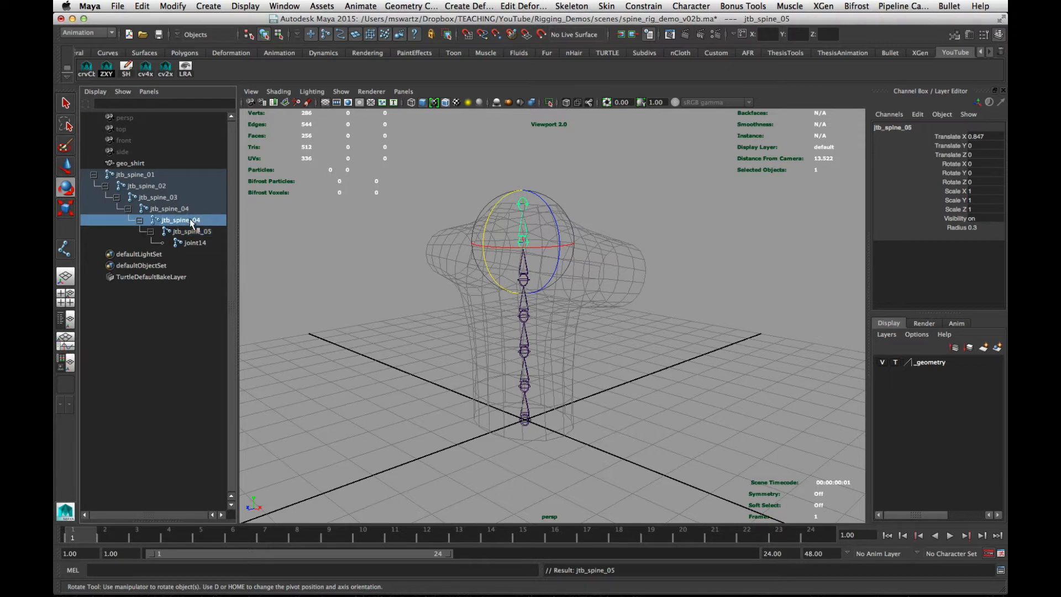
double_click(209, 220)
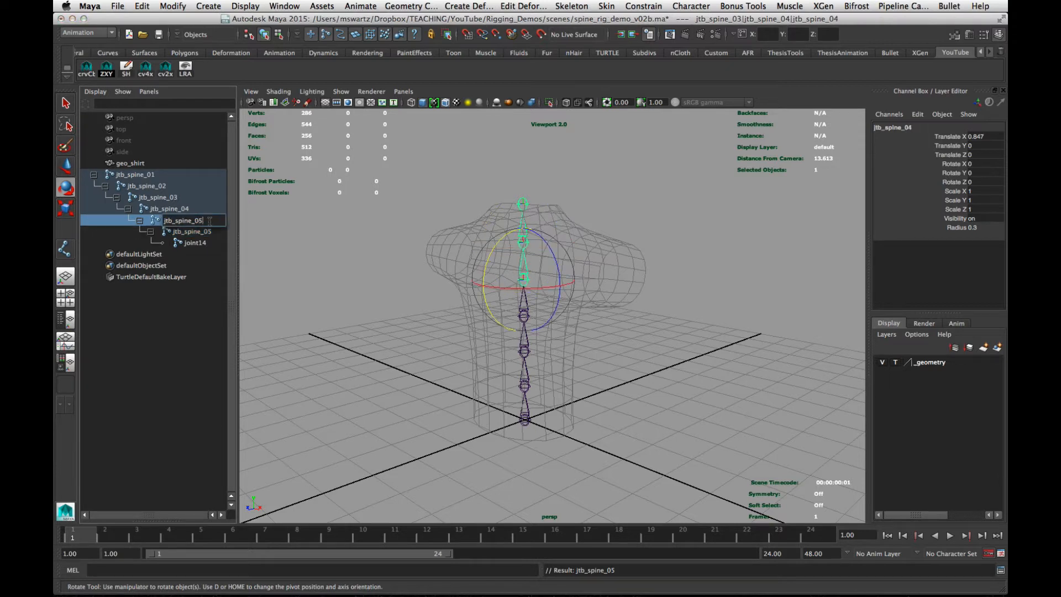
key(Return)
click(220, 231)
double_click(220, 232)
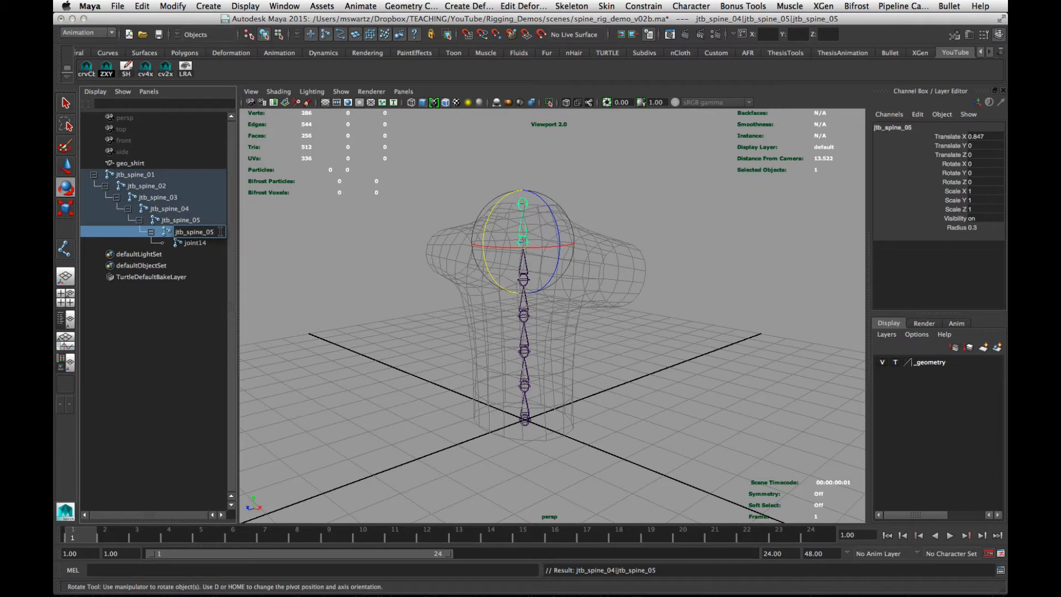
key(Return)
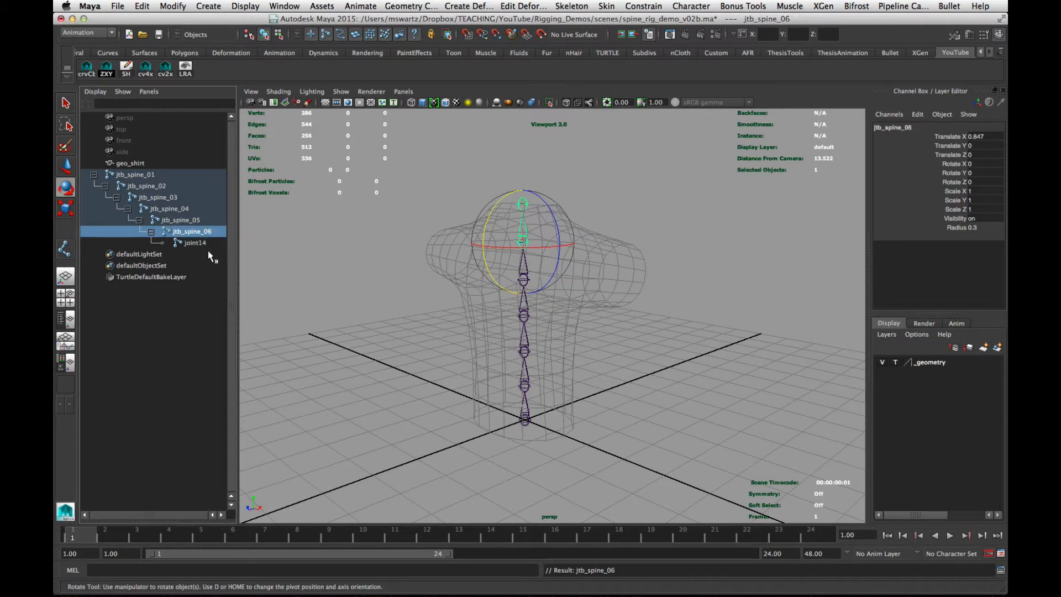
Rename the end joint joint14 as jte_spine_07 and clear the selection
double_click(199, 243)
text(jtb_spine_07)
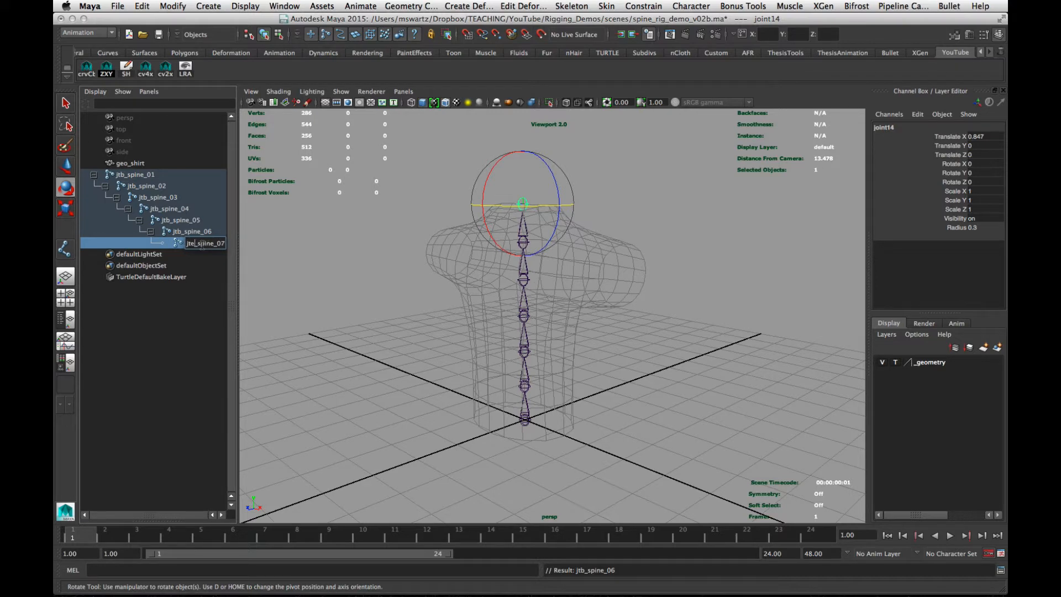
key(Return)
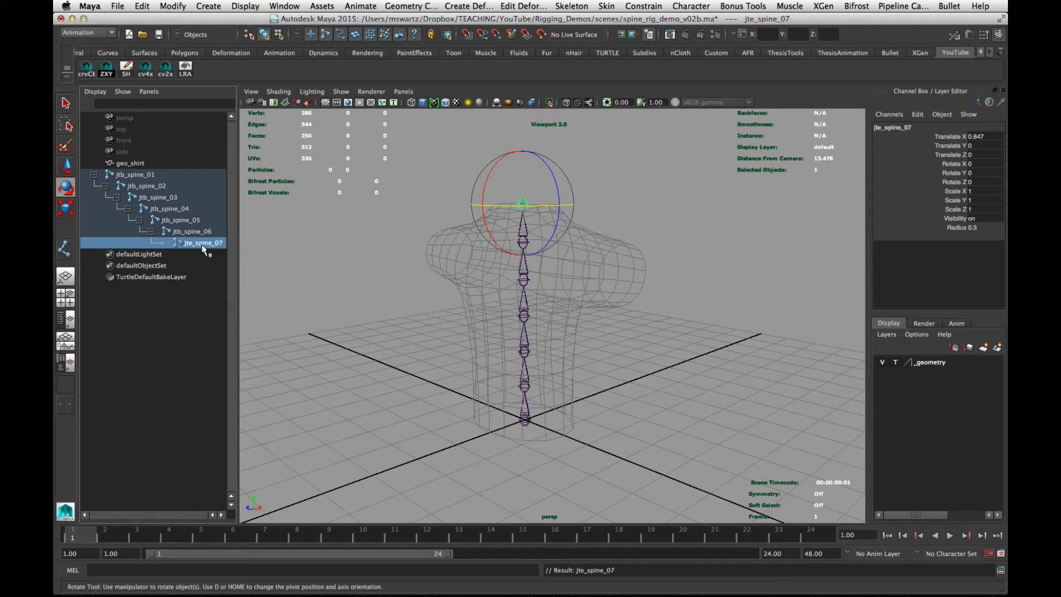
click(299, 282)
mouse_move(505, 296)
alt+mouse_down()
mouse_move(528, 300)
mouse_move(511, 312)
alt+mouse_up()
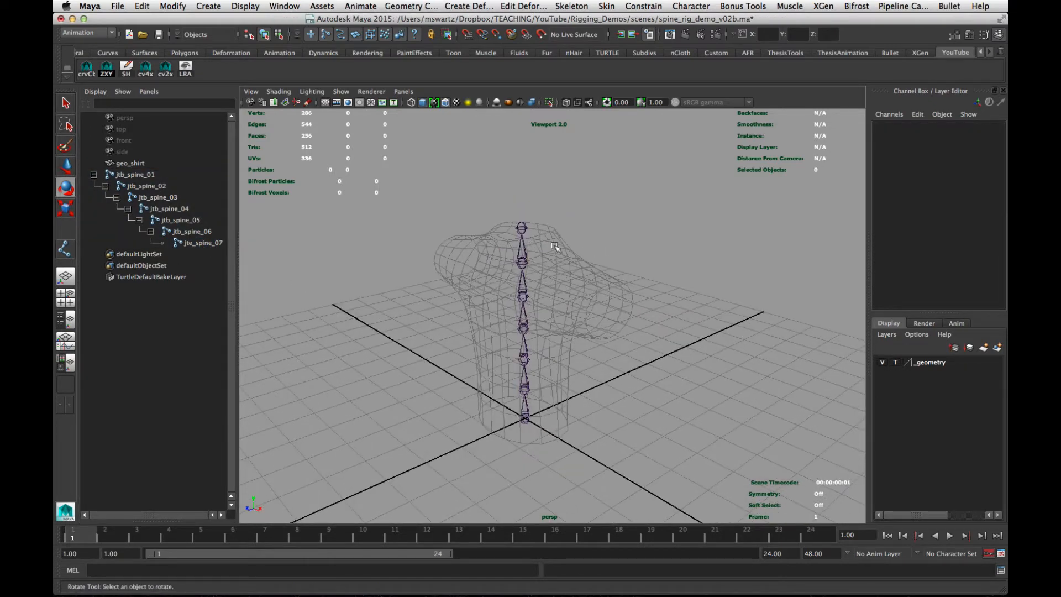
alt+middle_drag(649, 367, 654, 353)
alt+right_drag(564, 342, 593, 360)
alt+middle_drag(592, 361, 612, 383)
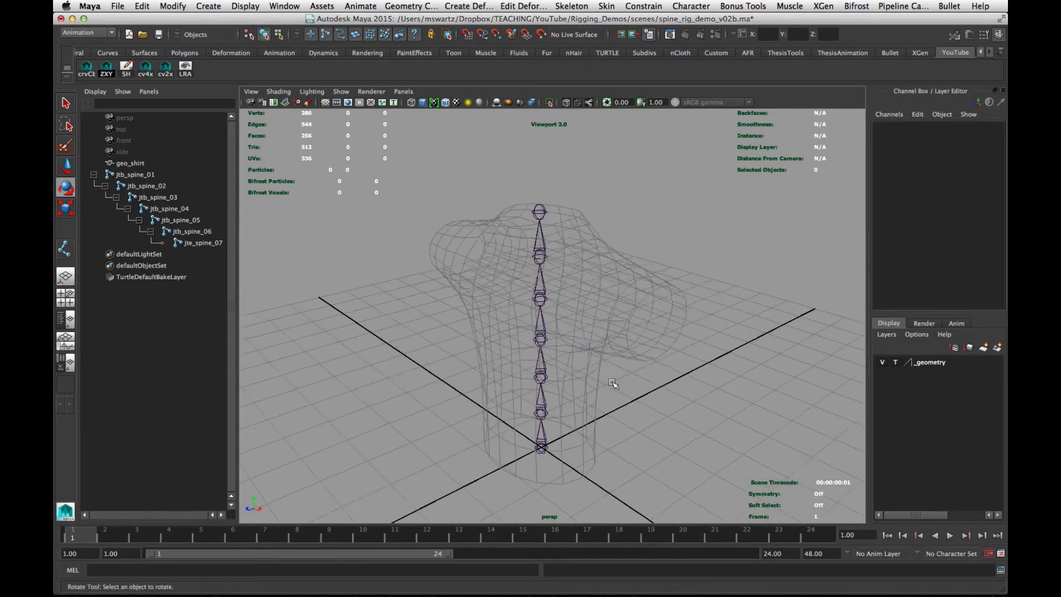
alt+drag(612, 383, 583, 354)
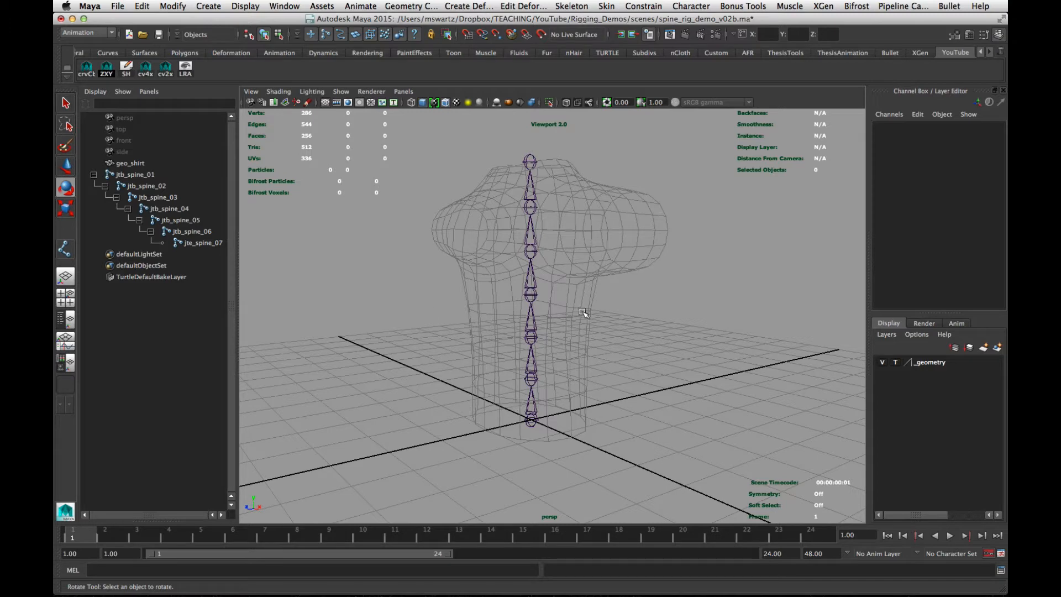
mouse_move(592, 384)
alt+middle_down()
mouse_move(584, 369)
mouse_move(579, 394)
alt+middle_up()
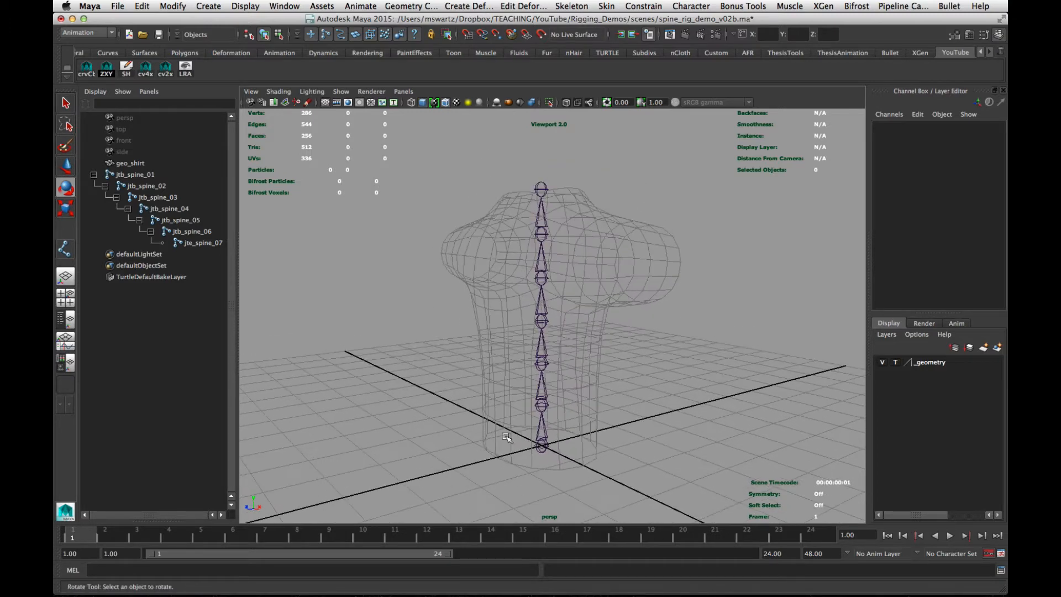
Open the Attribute Editor for jtb_spine_01, try rotating the joint about -2.2 in Z and undo the rotation
drag(506, 436, 583, 451)
key(ctrl+a)
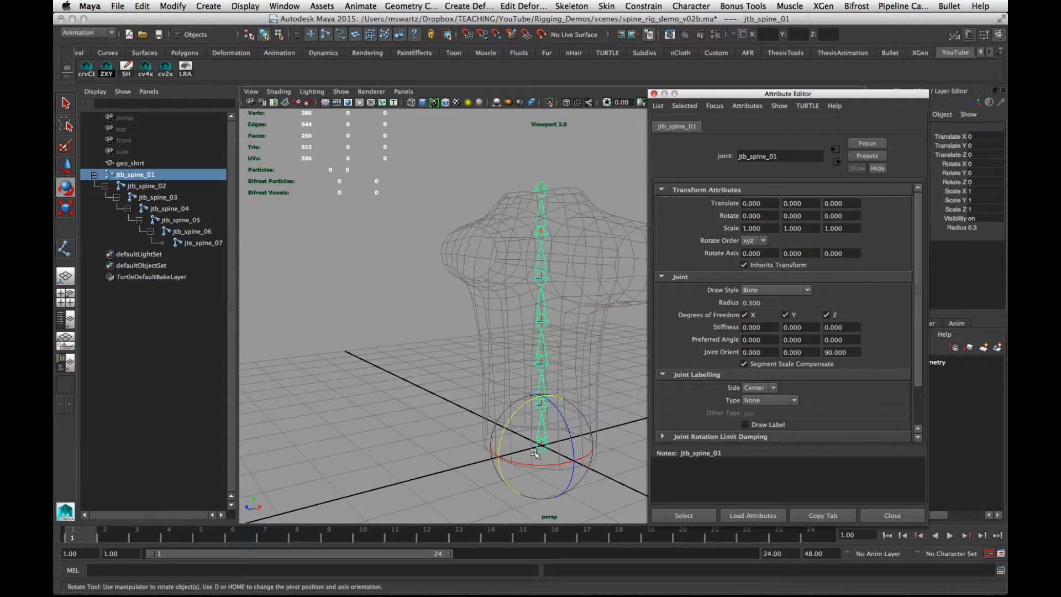
drag(518, 460, 562, 430)
key(z)
key(z)
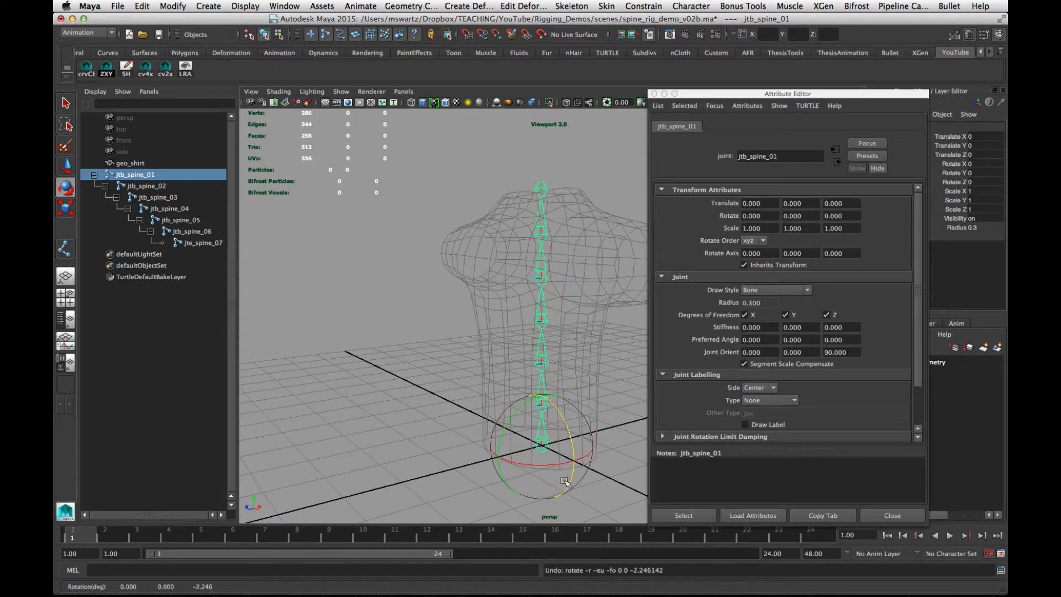
Try another rotation of jtb_spine_01 from a closer view of its axes and undo it
mouse_move(481, 436)
alt+mouse_down()
mouse_move(530, 429)
mouse_move(500, 439)
alt+mouse_up()
alt+middle_drag(500, 439, 430, 406)
alt+right_drag(430, 406, 515, 424)
alt+middle_drag(505, 406, 523, 399)
drag(440, 391, 428, 462)
key(z)
Rotate jtb_spine_01 about -82 in Y, try a further rotation of about -7.6 in X and undo the X rotation
alt+middle_drag(428, 462, 442, 444)
alt+drag(443, 444, 481, 393)
alt+middle_drag(481, 392, 476, 317)
alt+right_drag(459, 313, 498, 317)
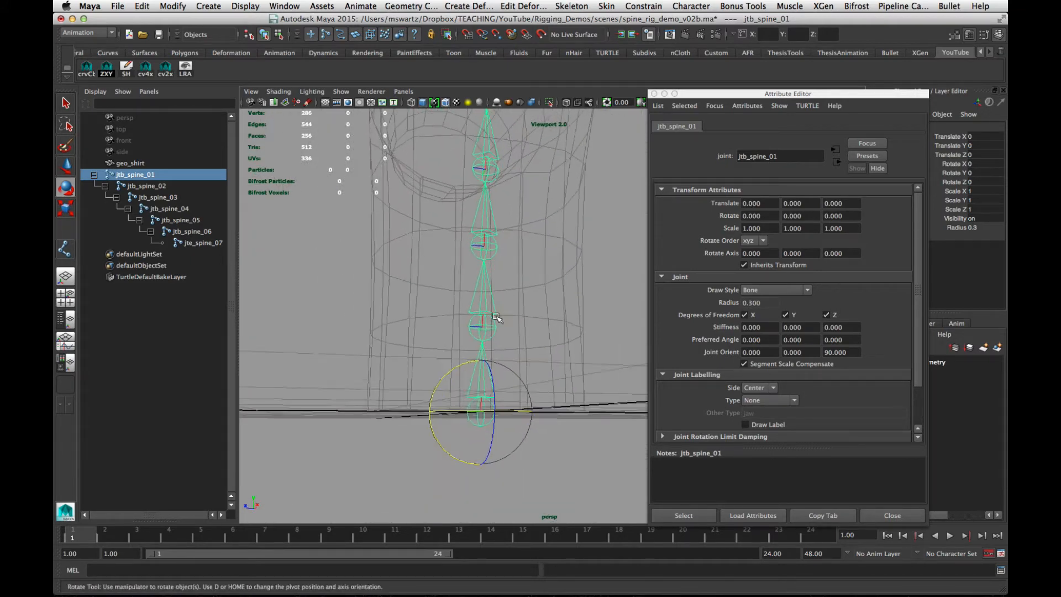
alt+drag(498, 318, 483, 384)
drag(450, 351, 490, 373)
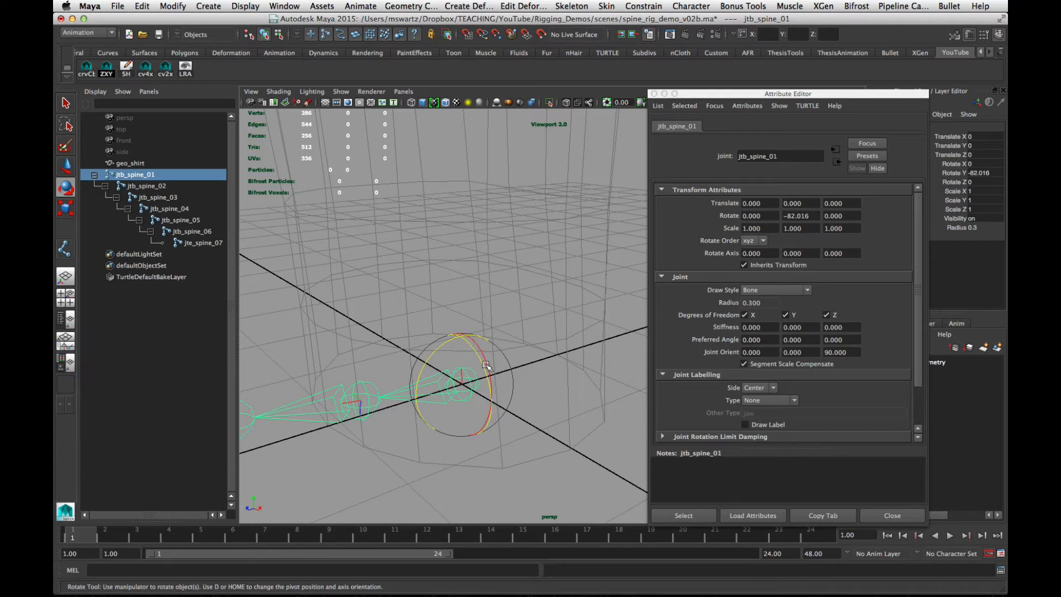
mouse_move(473, 346)
mouse_down()
mouse_move(469, 357)
mouse_move(471, 330)
mouse_up()
key(ctrl+z)
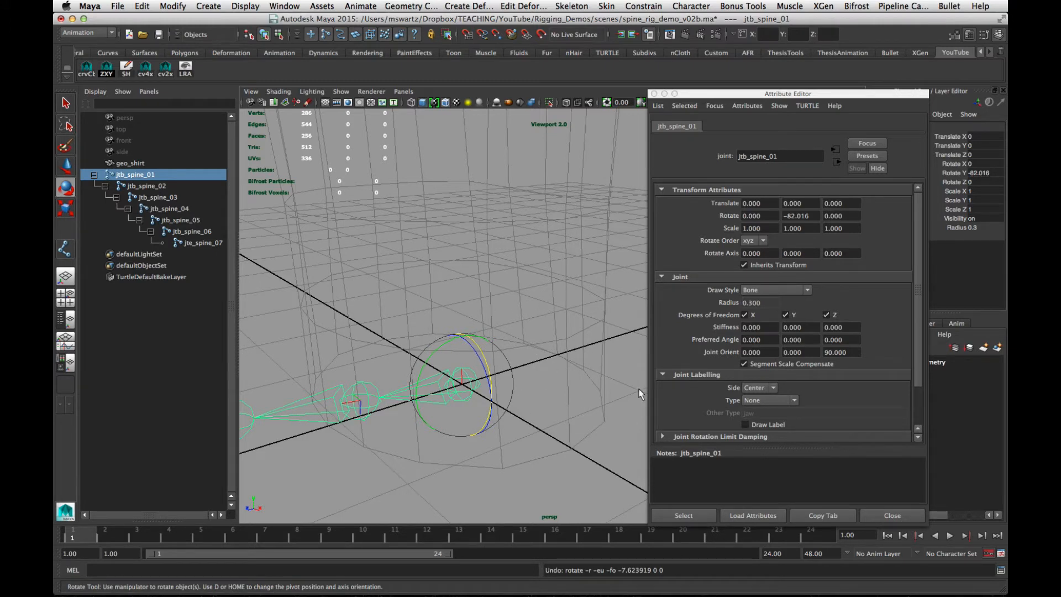
Reset the Y rotation of jtb_spine_01 to 0, clear the selection and close the Attribute Editor
click(979, 173)
text(0)
key(Return)
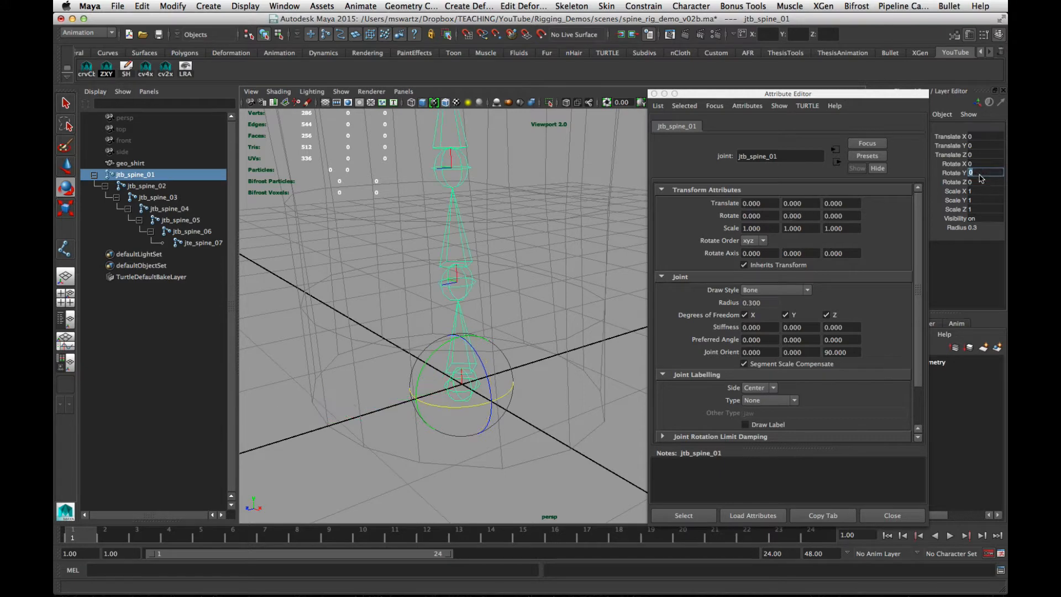
click(526, 301)
click(901, 517)
Select individual joints in the lower part of the spine chain one after another, and clear the selection
alt+right_drag(622, 390, 443, 354)
alt+middle_drag(444, 353, 487, 452)
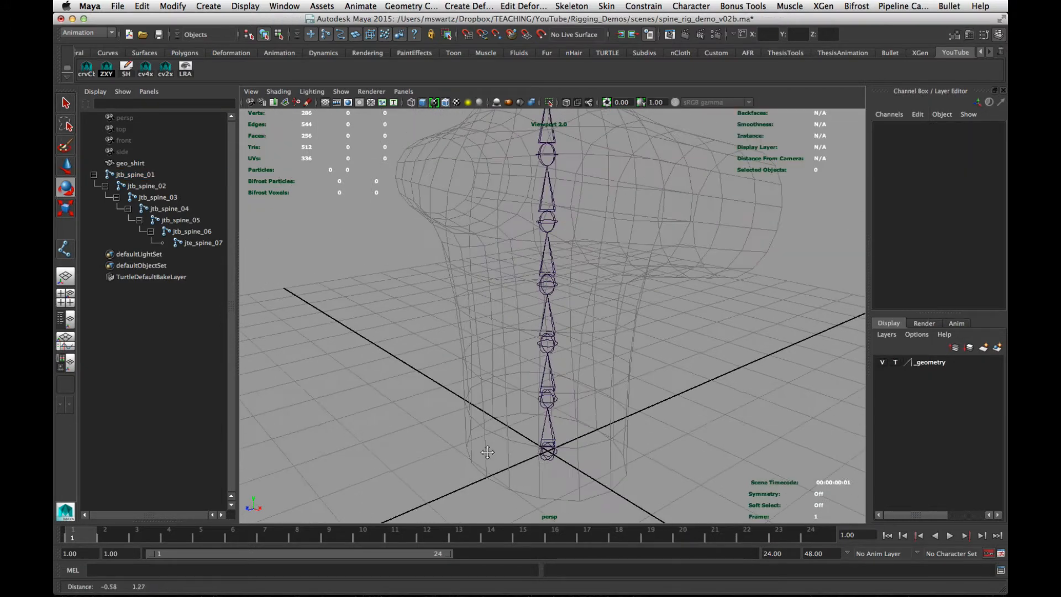
alt+right_drag(488, 452, 485, 393)
alt+drag(485, 392, 544, 382)
alt+right_drag(544, 381, 532, 379)
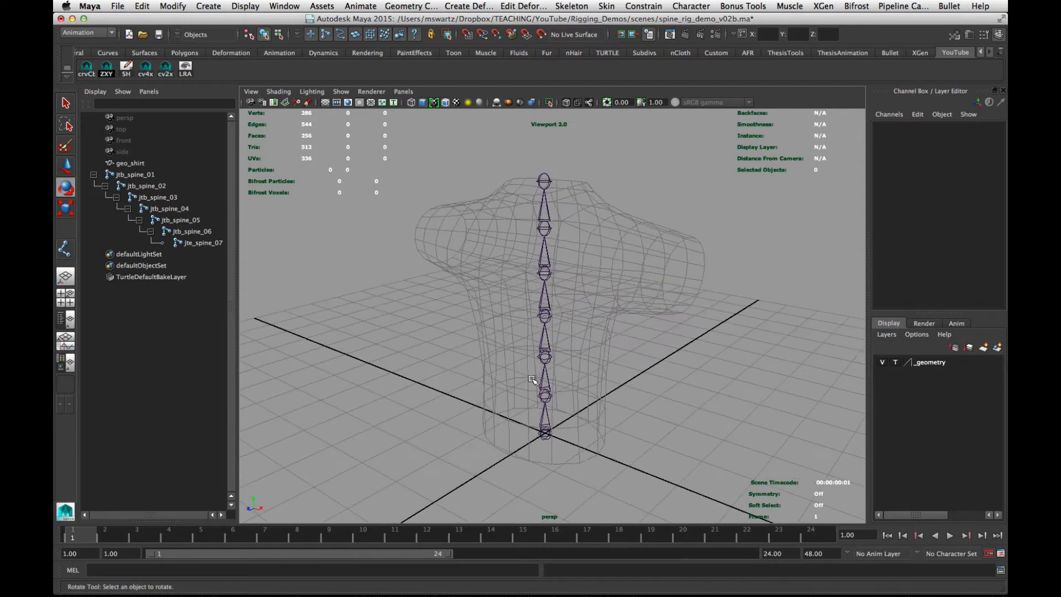
drag(513, 424, 567, 411)
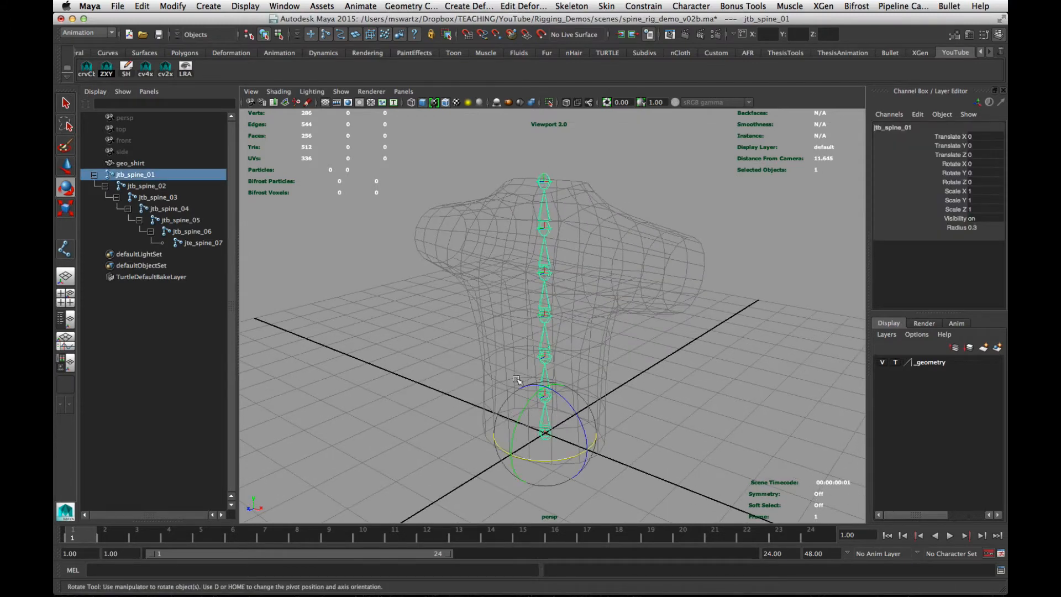
drag(516, 379, 584, 373)
drag(505, 336, 565, 313)
click(646, 409)
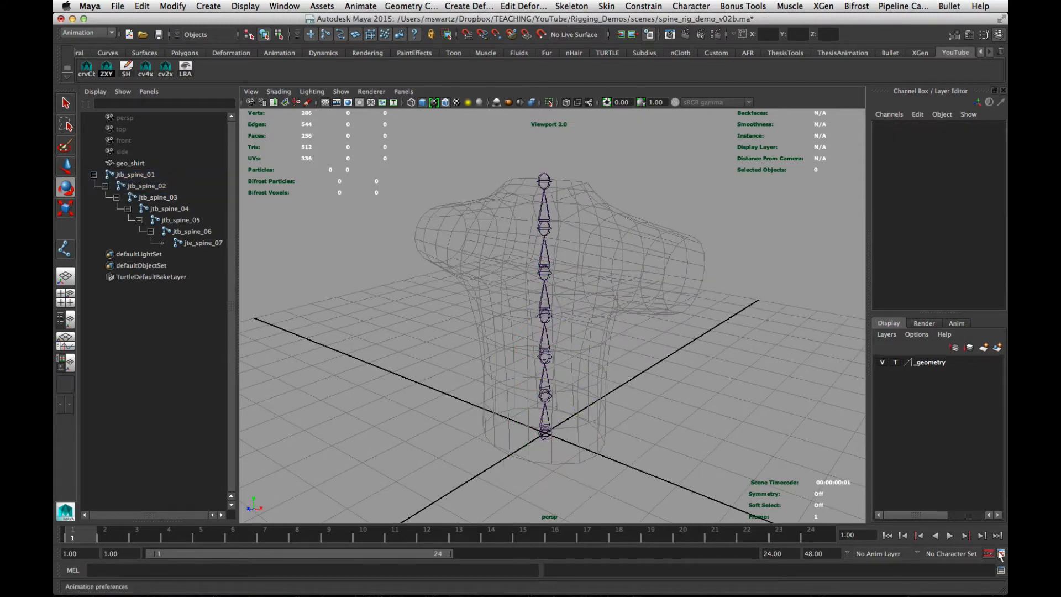
Open the Script Editor at an empty MEL input area and place it beside the spine chain
click(1000, 570)
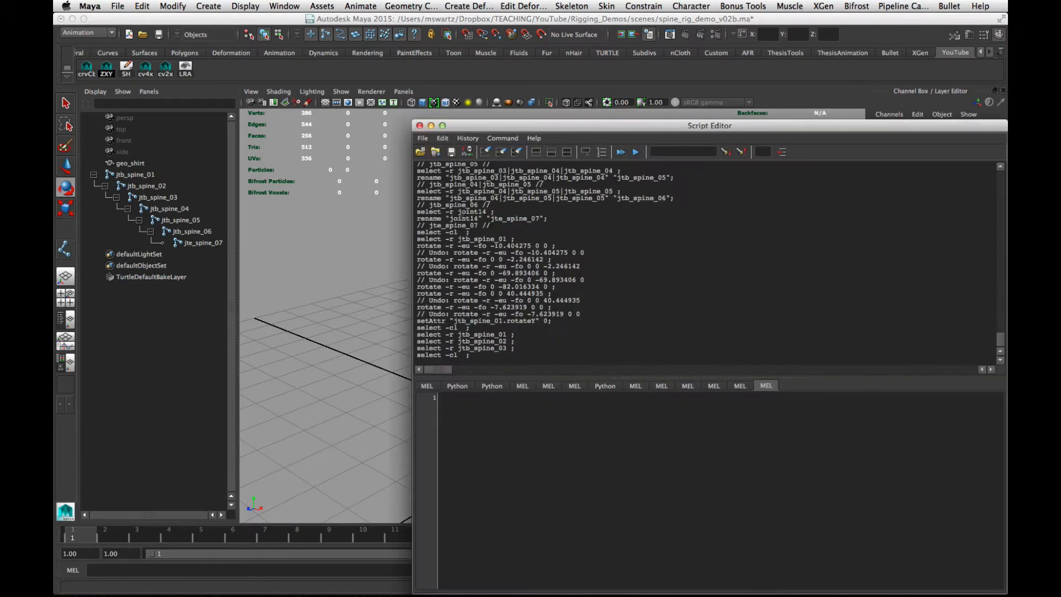
click(488, 430)
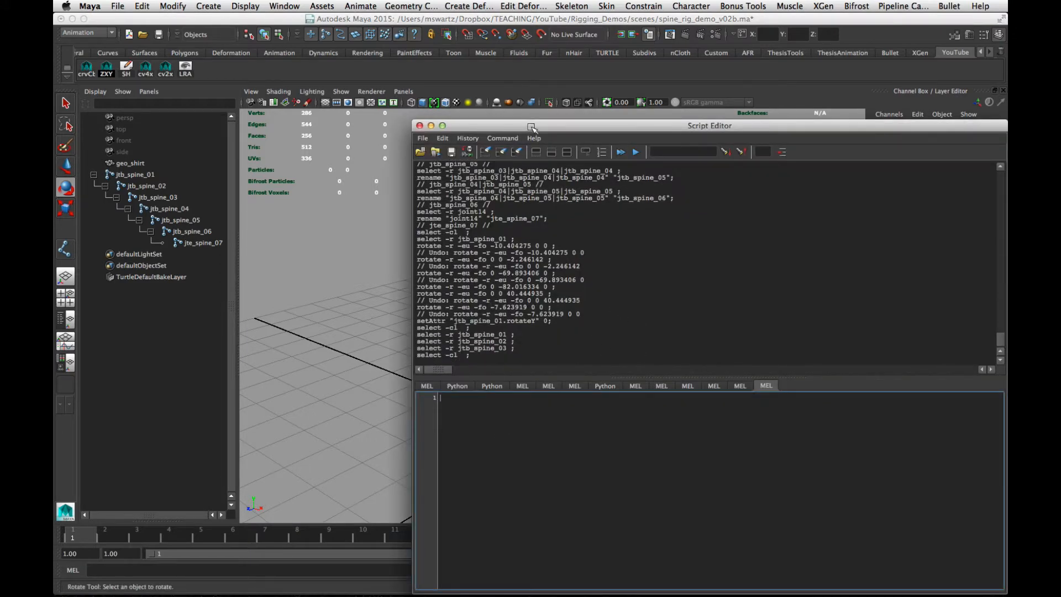
drag(532, 127, 589, 125)
alt+drag(353, 265, 365, 332)
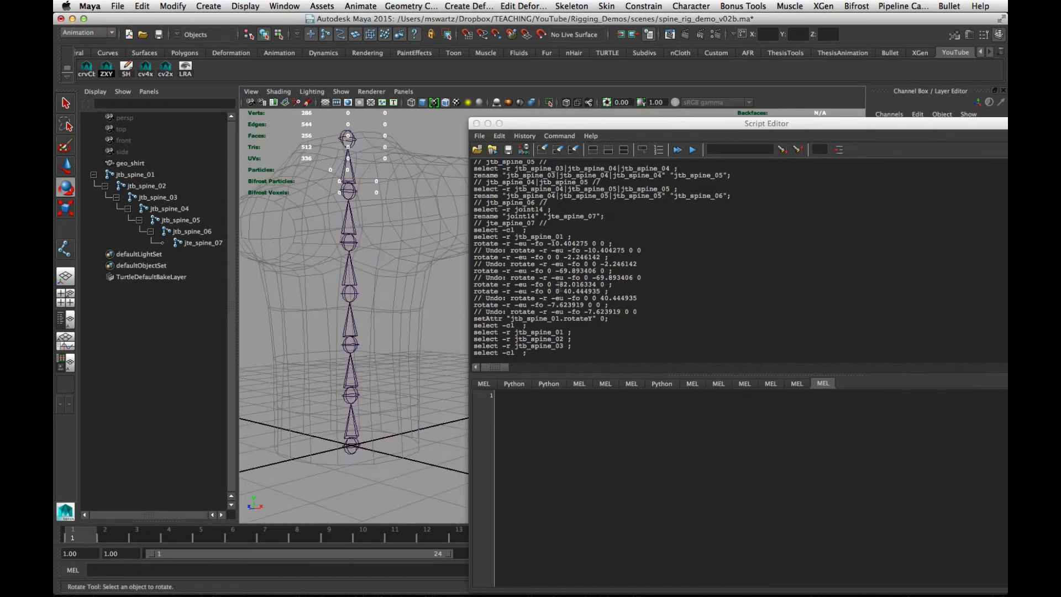
click(559, 416)
drag(591, 123, 558, 112)
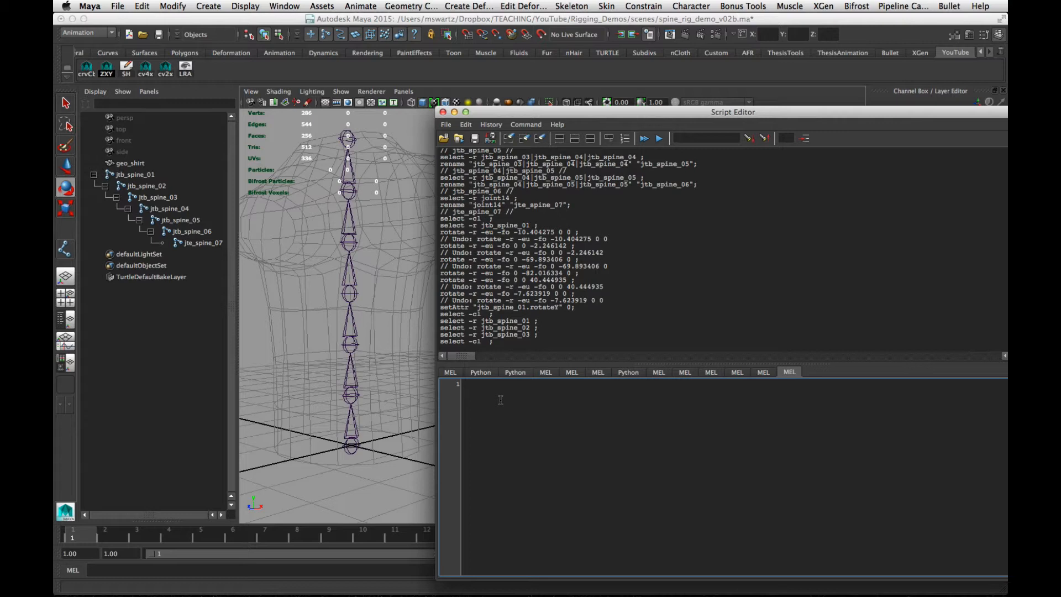
Write the MEL loop for ($selection in `ls -sl -l`){ setAttr ($selection+".rotateOrder") 2; } in the empty input area
text(fo)
text($)
text(selection)
text( in )
text(`ls)
text( -s)
text($selection)
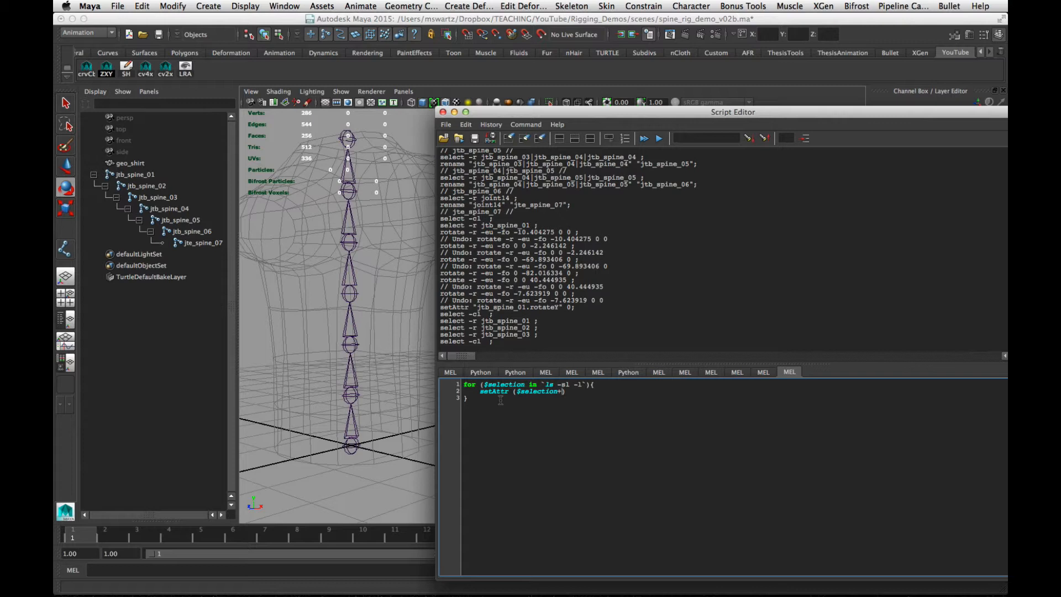
text(".rotateOrder")
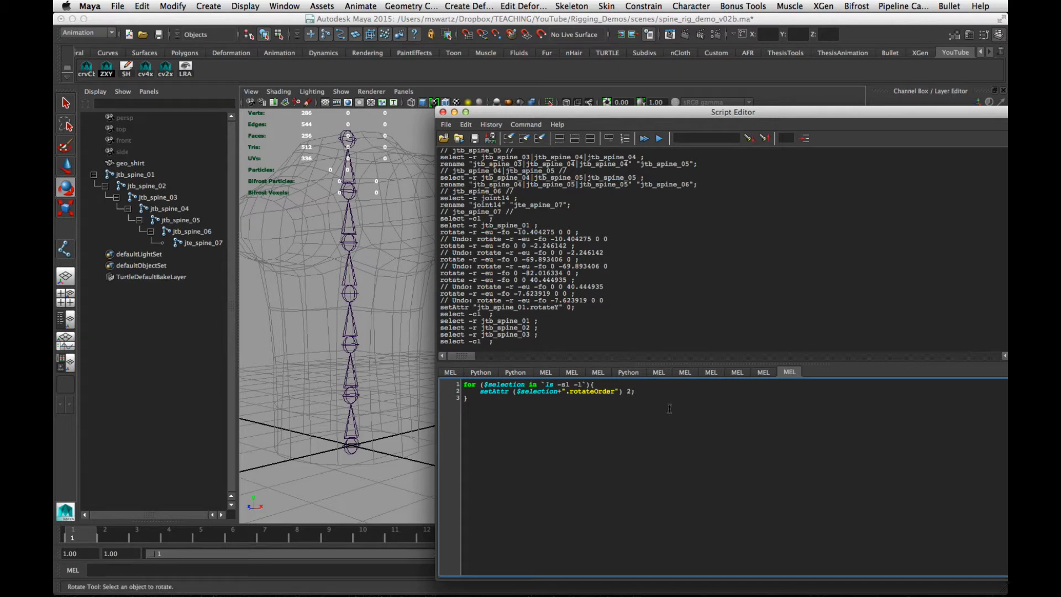
Save the whole rotate-order script as a button on the YouTube shelf and close the Script Editor
key(super+a)
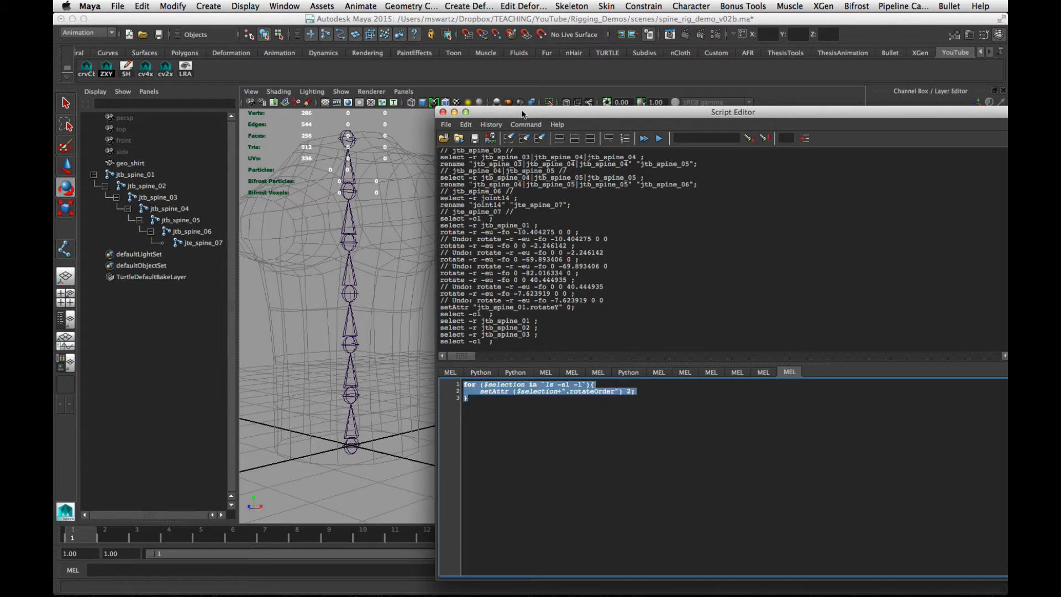
mouse_move(526, 114)
mouse_down()
mouse_move(457, 90)
mouse_move(498, 111)
mouse_move(555, 165)
mouse_move(508, 123)
mouse_up()
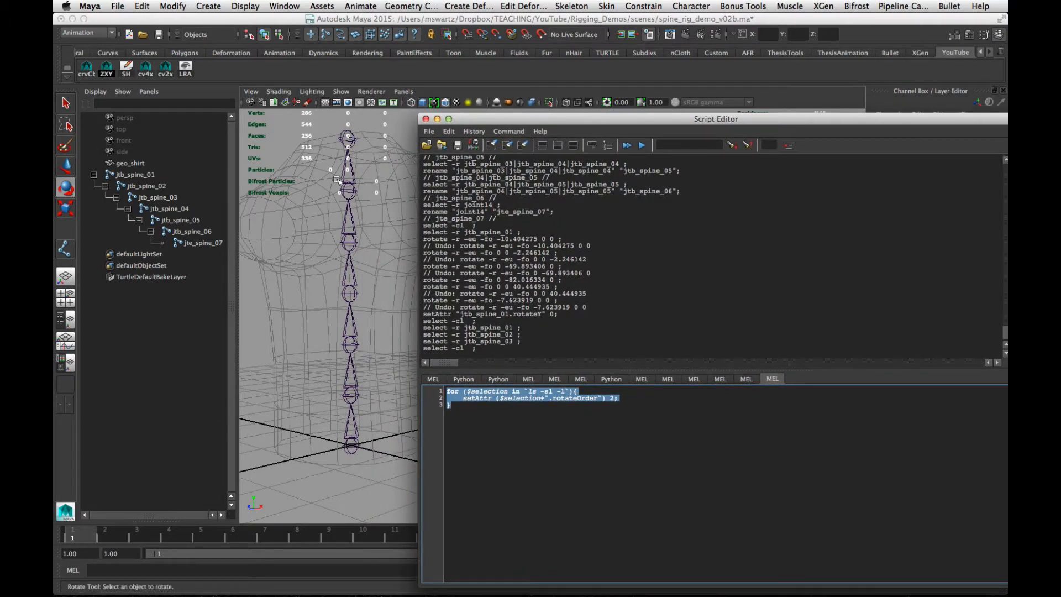
drag(483, 396, 237, 71)
click(425, 119)
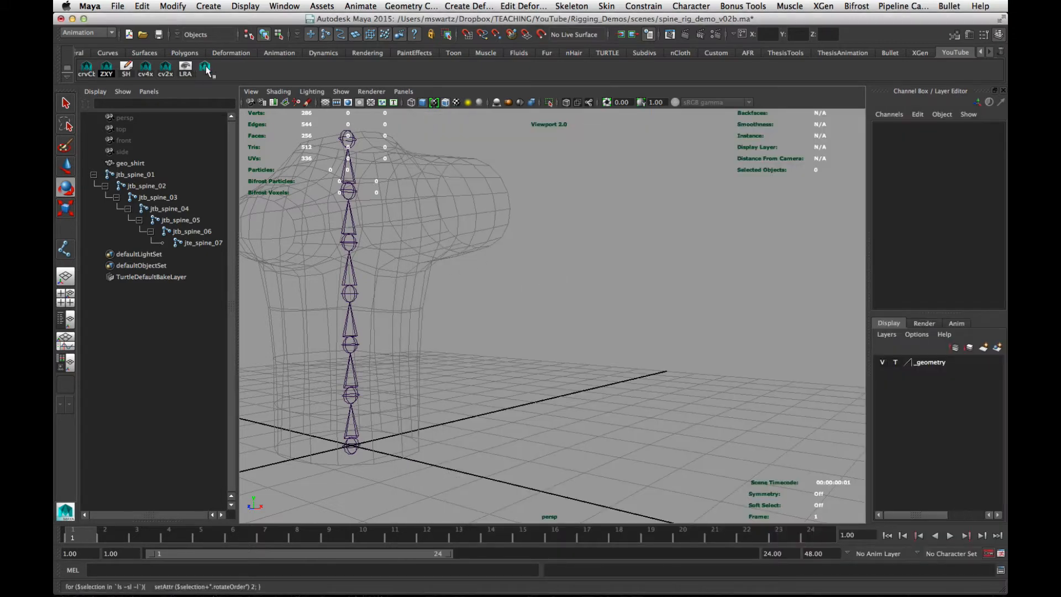
Run the new shelf script on all seven spine joints, jtb_spine_01 to jte_spine_07, and clear the selection
drag(145, 174, 194, 244)
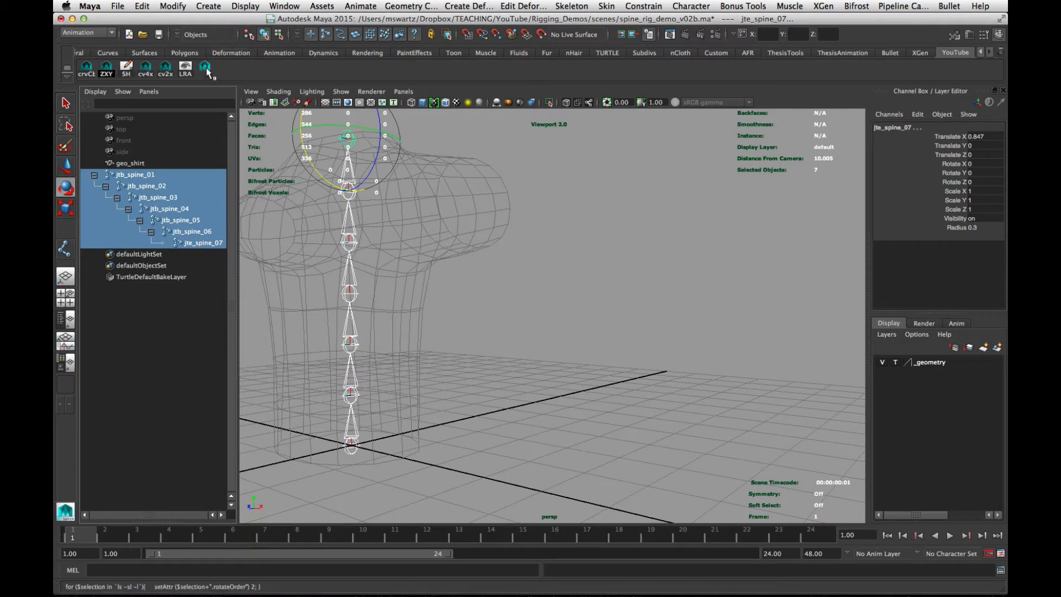
click(205, 67)
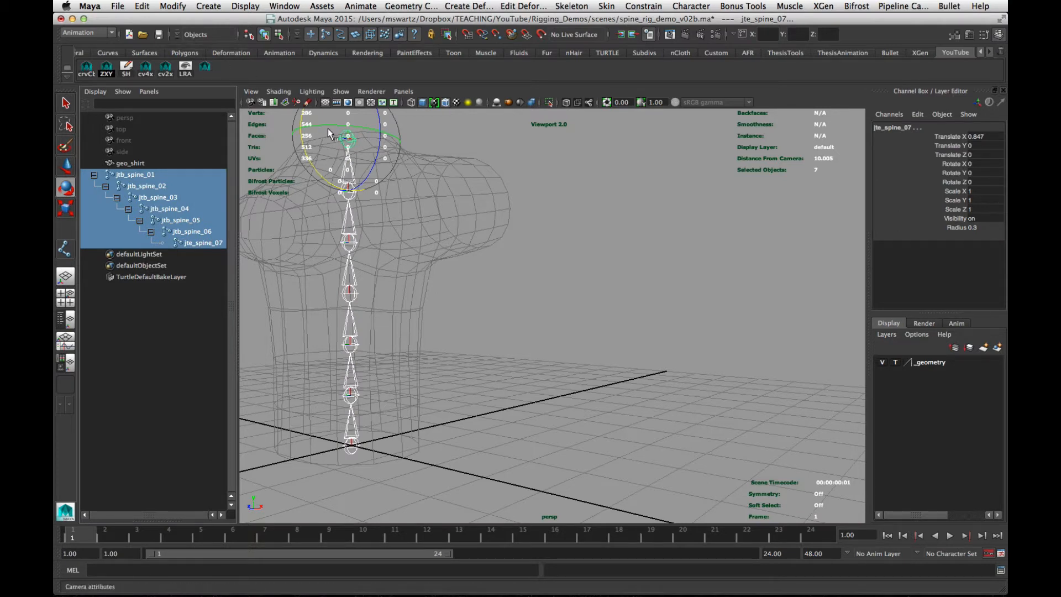
click(410, 310)
Check the Rotate Order of individual spine joints, including jtb_spine_04 and jtb_spine_01, in the Attribute Editor, and close it
click(346, 270)
key(ctrl+a)
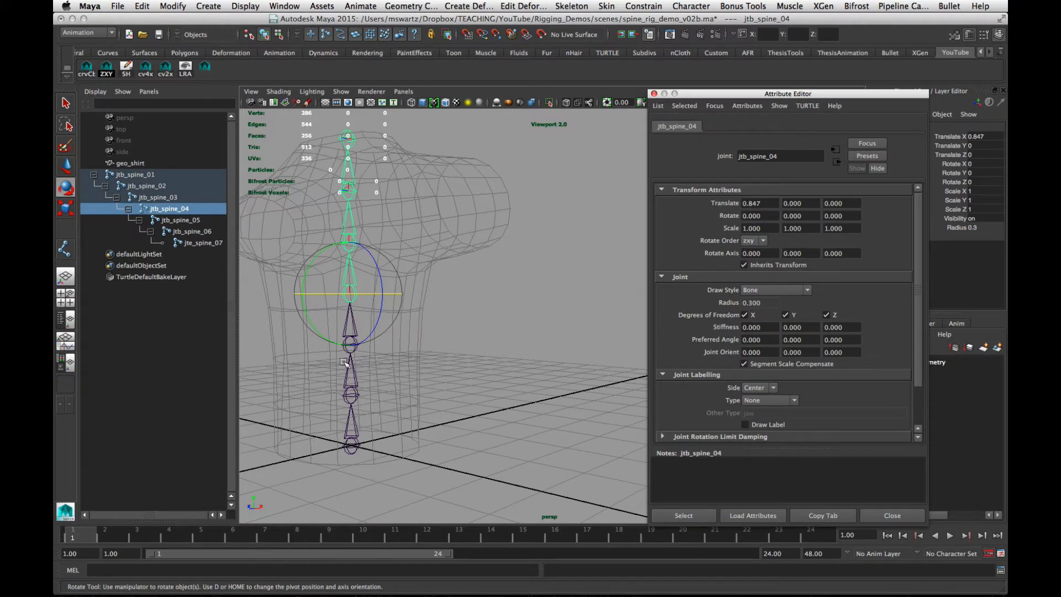
click(422, 388)
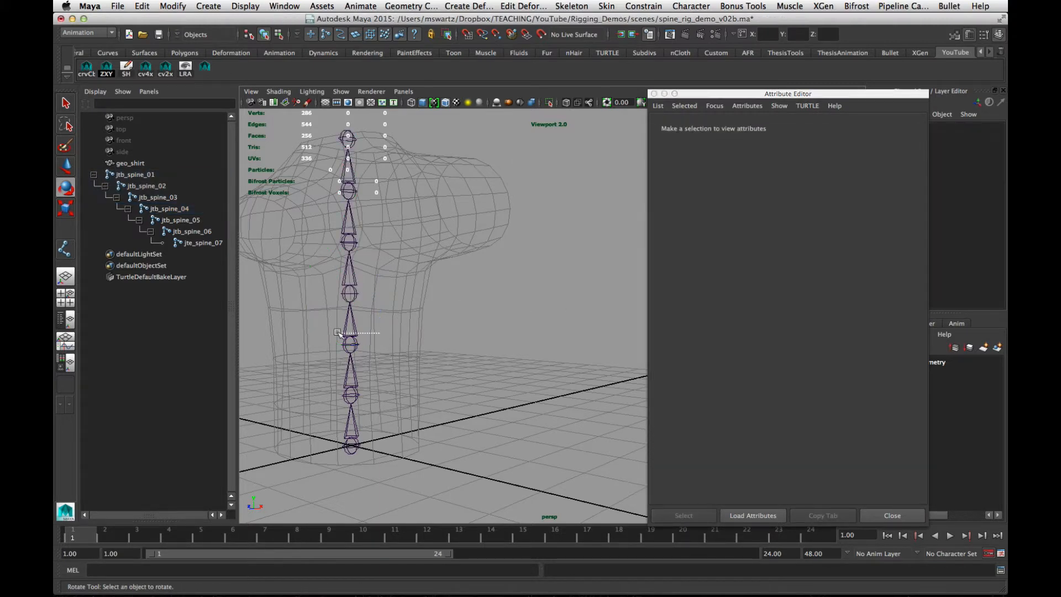
click(349, 344)
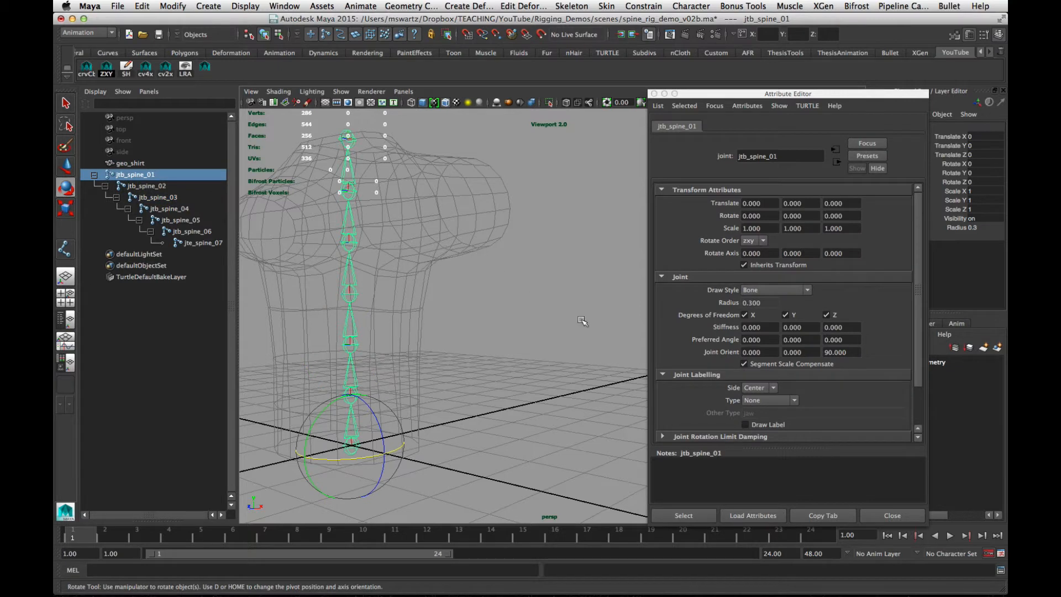
click(584, 322)
click(654, 94)
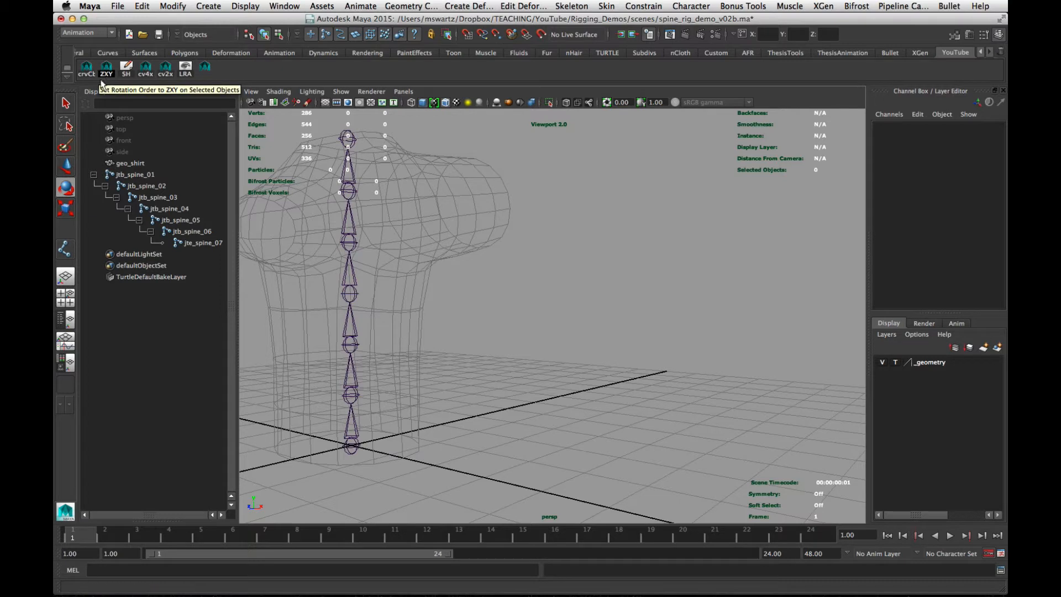
Give the new shelf button the tooltip "Set Rotation Orders to ZXY on Selected Objects" and the label ZXY2, and save all shelves
right_click(205, 68)
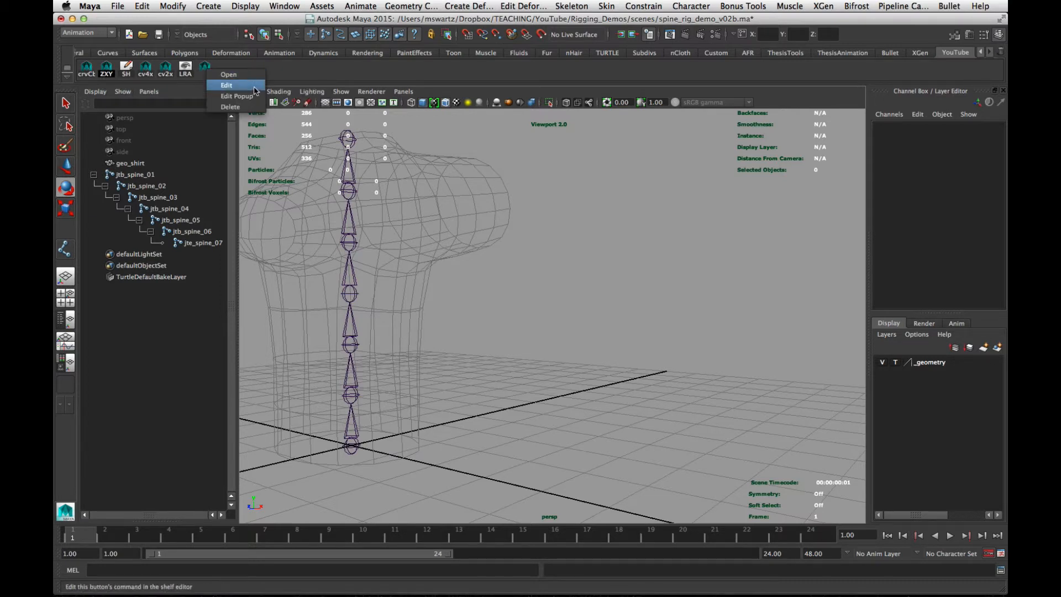
click(227, 85)
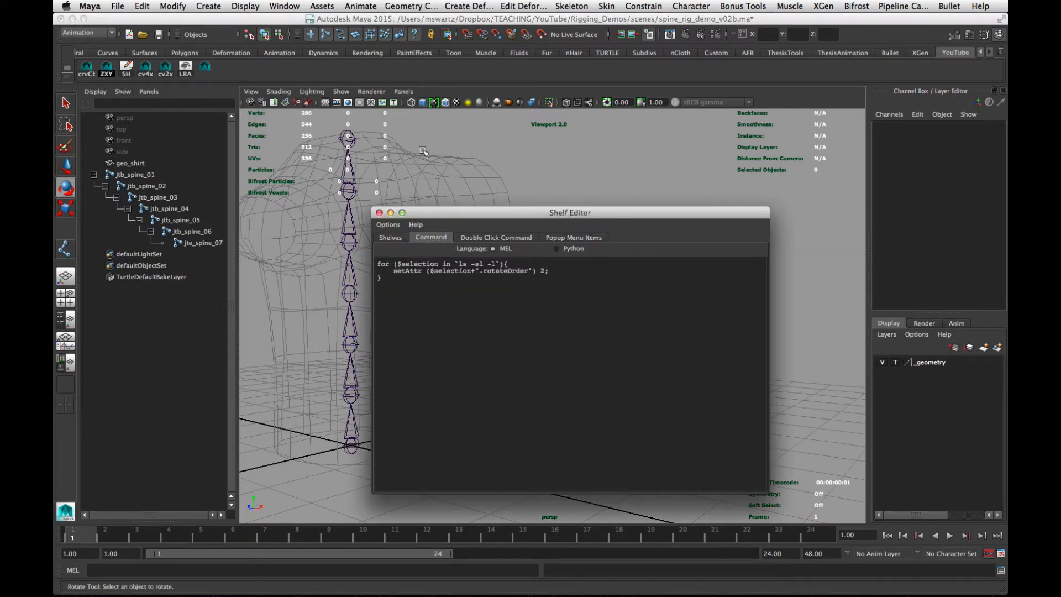
click(390, 238)
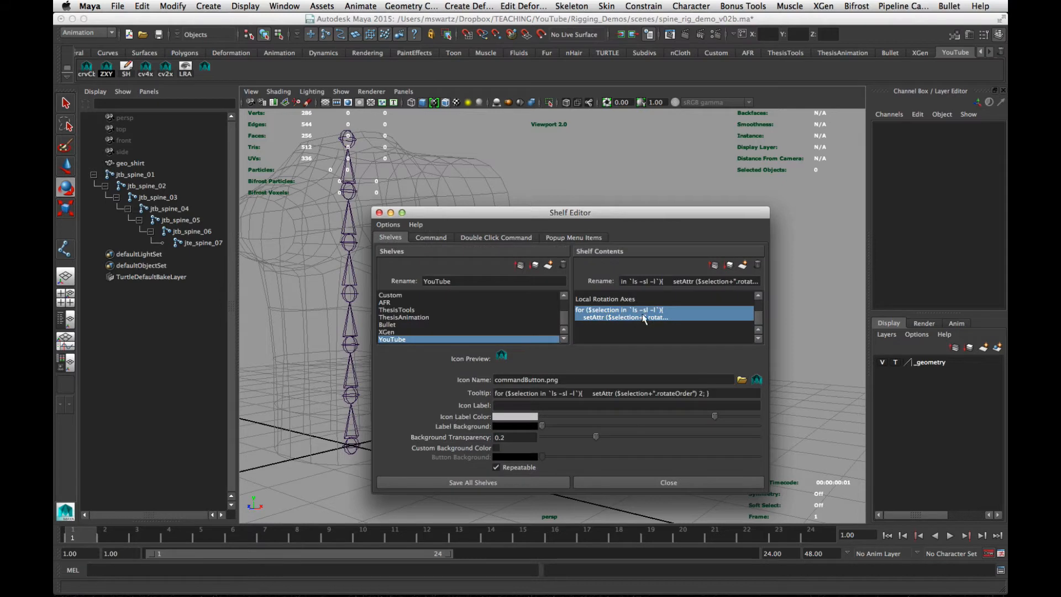
triple_click(598, 394)
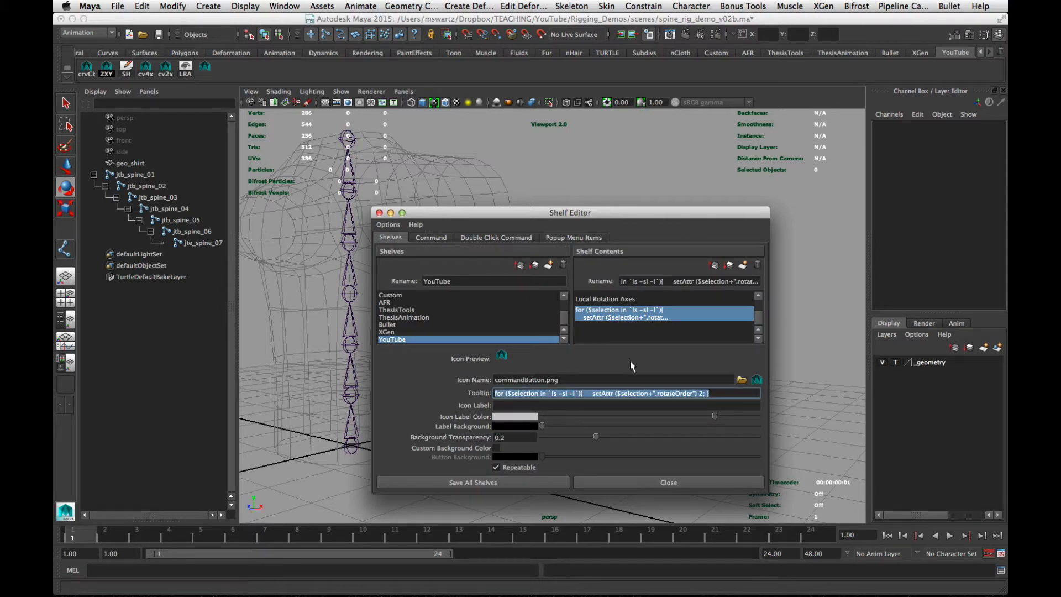
text(Set Rotation)
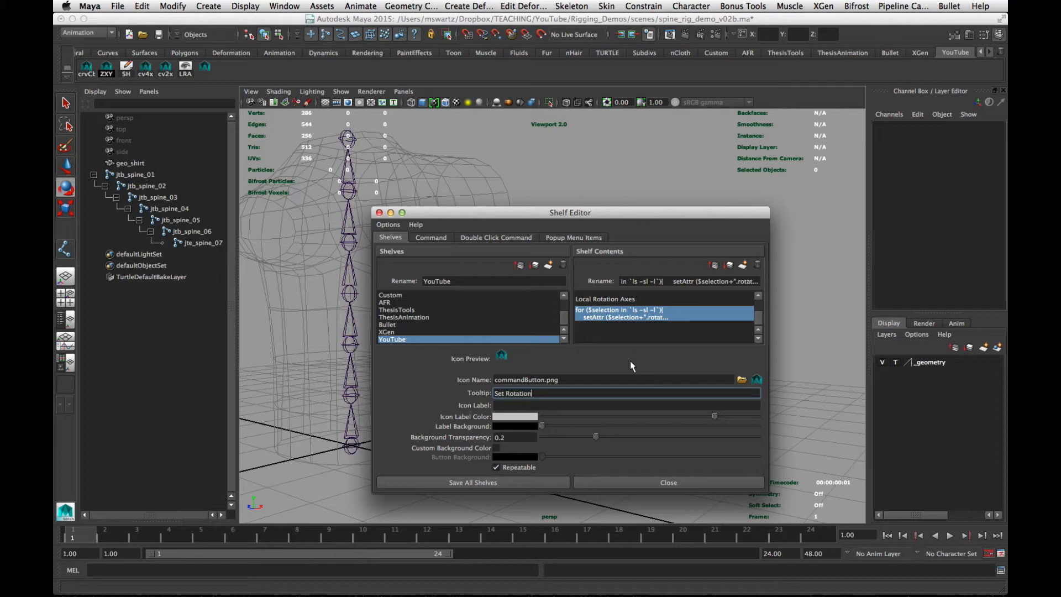
text( Orders to ZXY on Selected Objects)
key(Tab)
text(ZXY2)
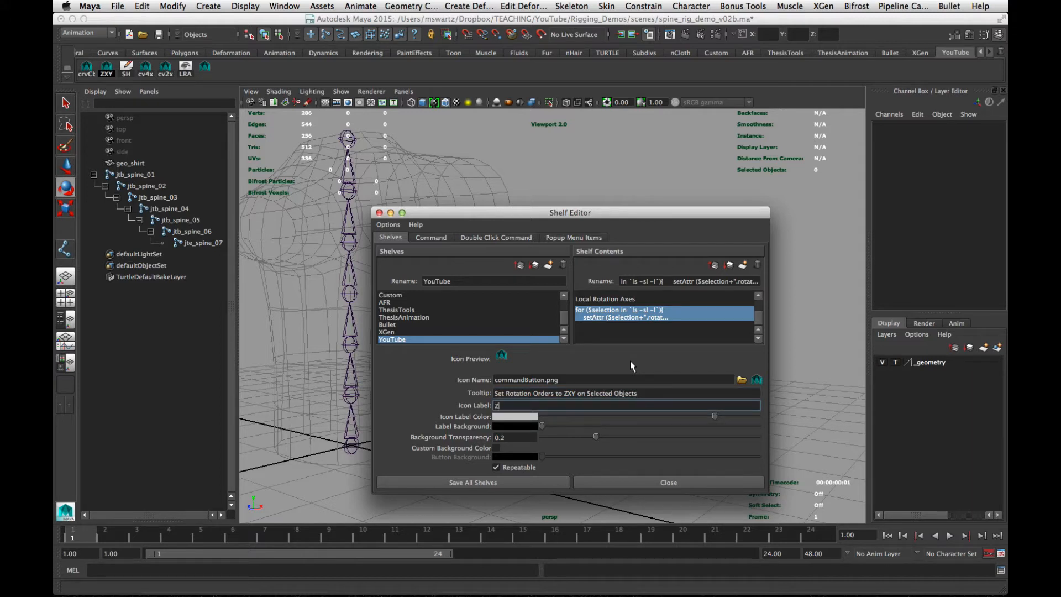
key(Return)
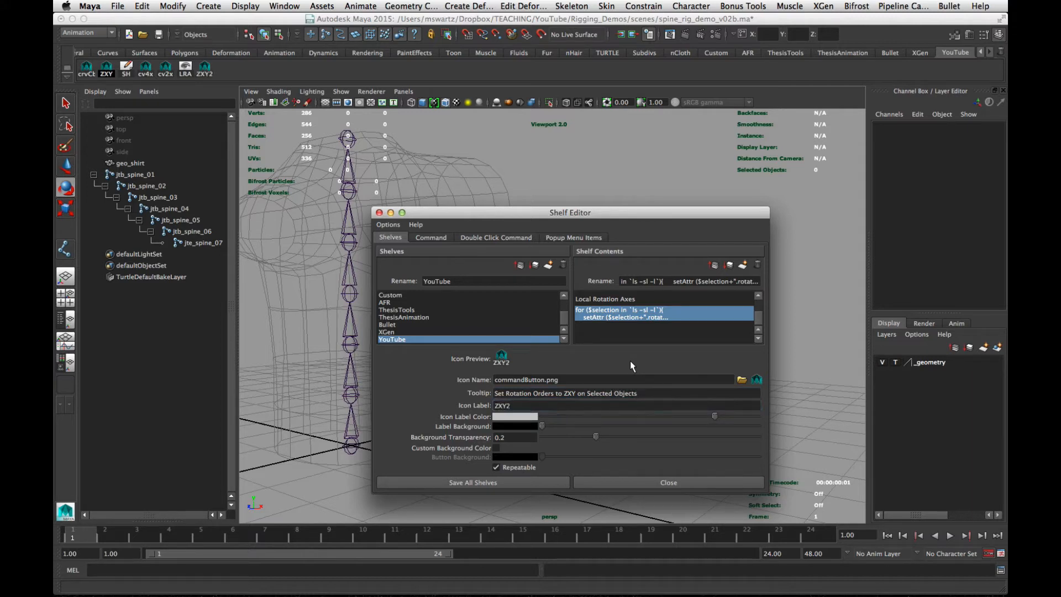
click(473, 482)
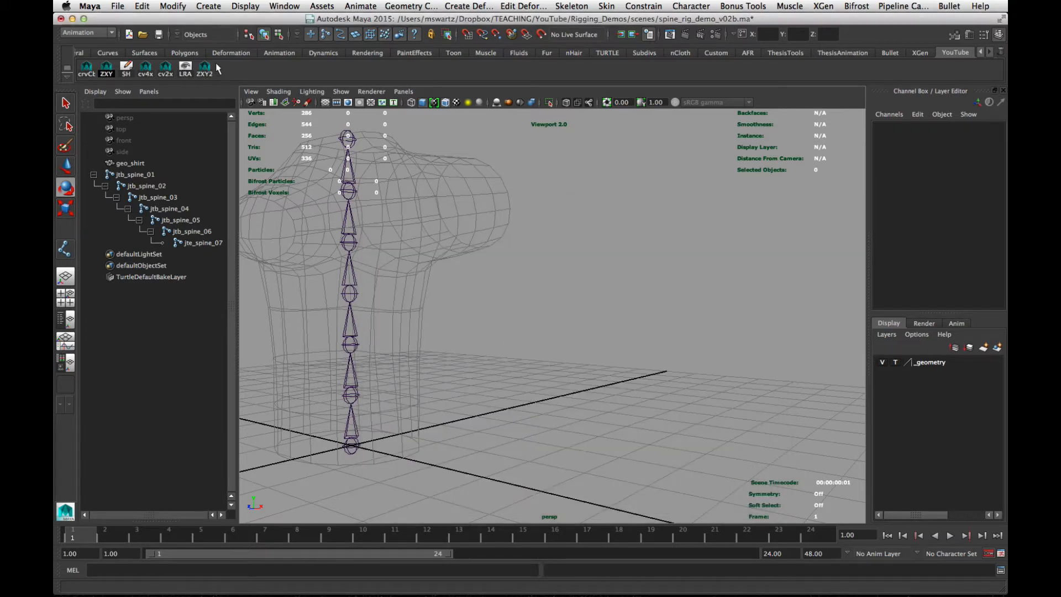
Delete the ZXY2 button from the YouTube shelf
right_click(211, 72)
click(224, 111)
Create an IK spline handle with an automatically created curve from jtb_spine_01 to jte_spine_07
alt+drag(516, 317, 533, 355)
alt+right_drag(533, 355, 487, 359)
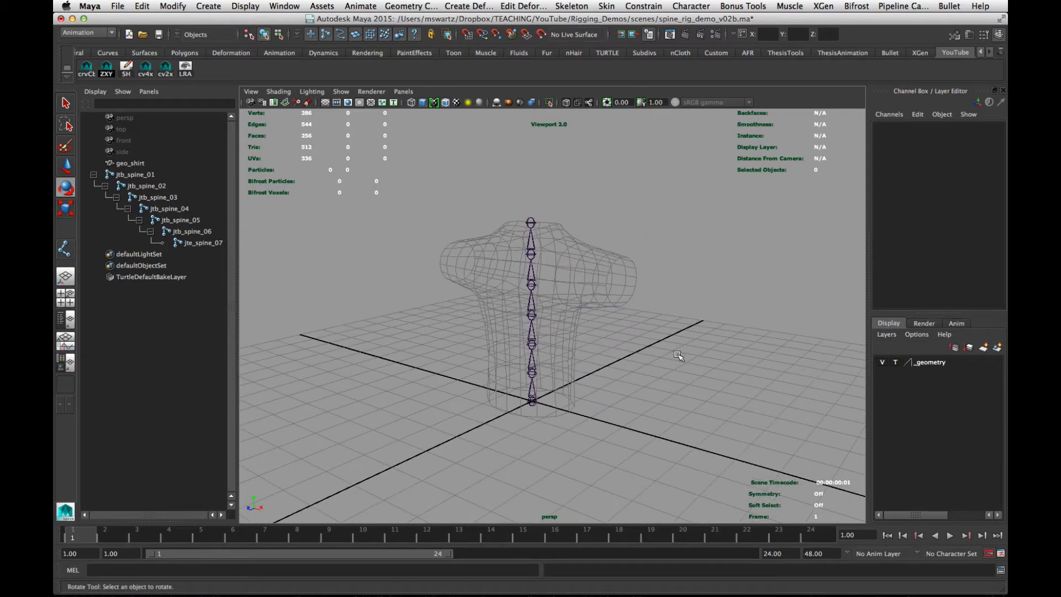
alt+drag(617, 369, 610, 373)
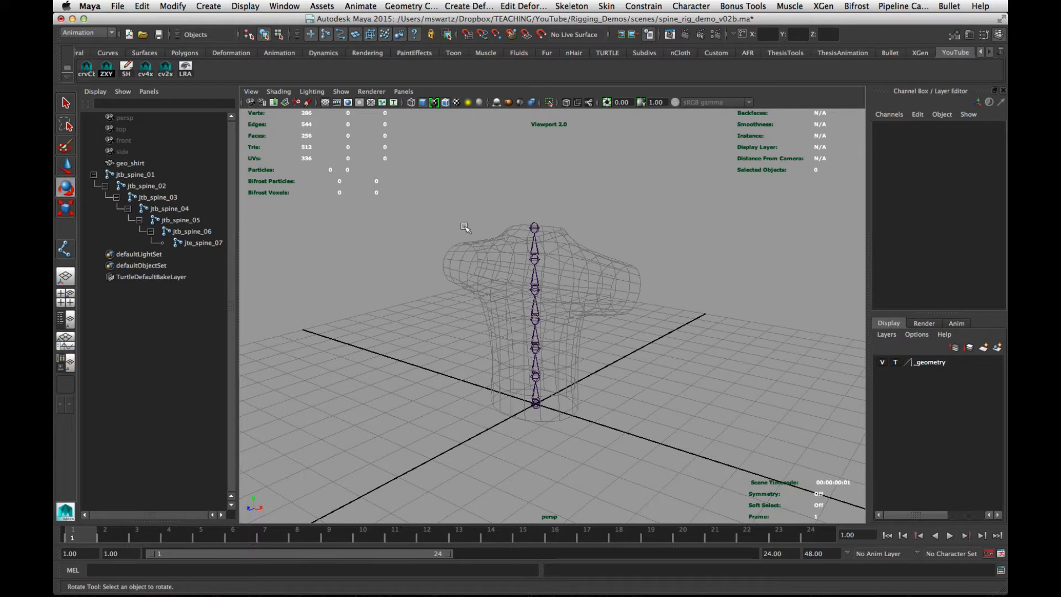
click(573, 6)
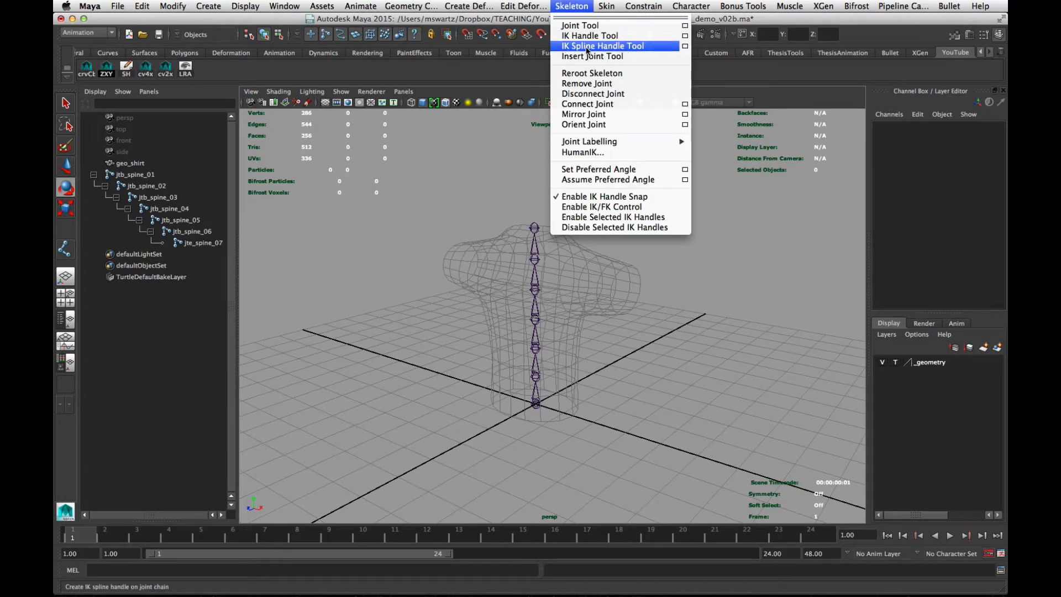
click(685, 45)
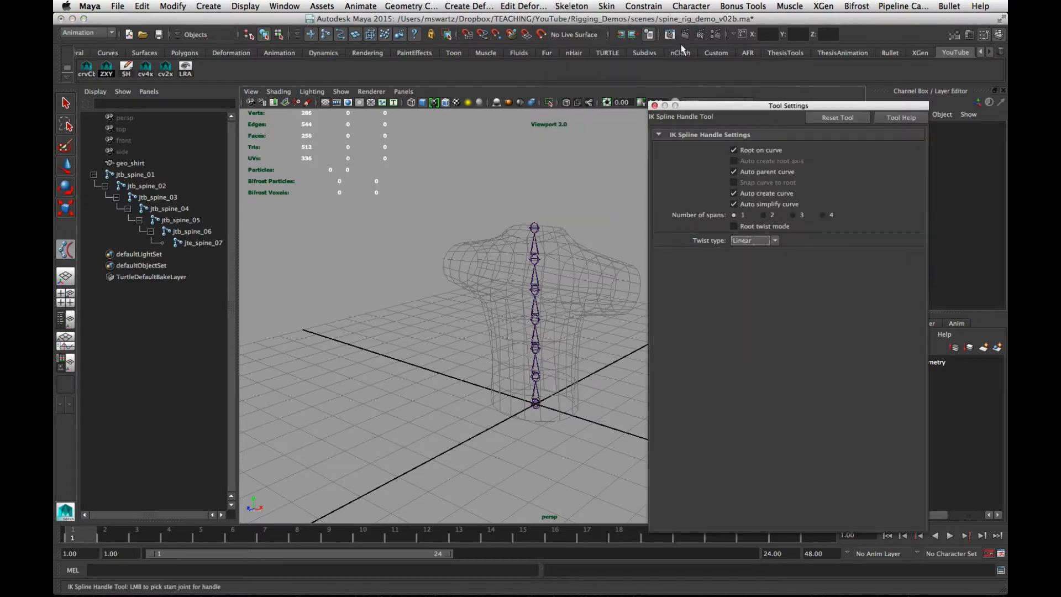
click(654, 105)
click(531, 403)
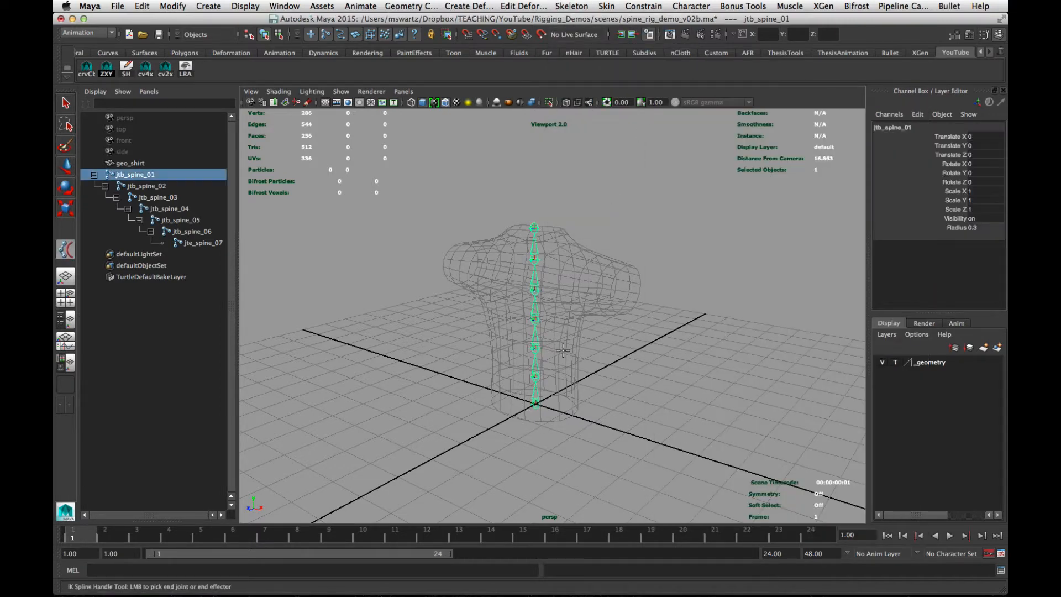
drag(503, 201, 601, 236)
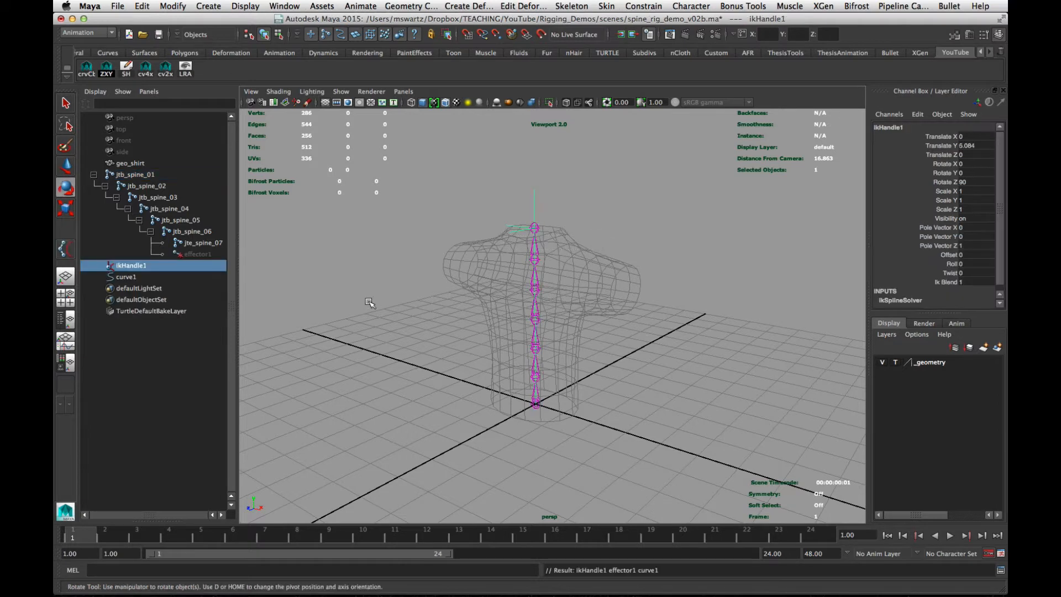
click(336, 295)
Rename the new IK handle as ikHandle_spine and its curve as curve_spine
click(145, 267)
double_click(144, 266)
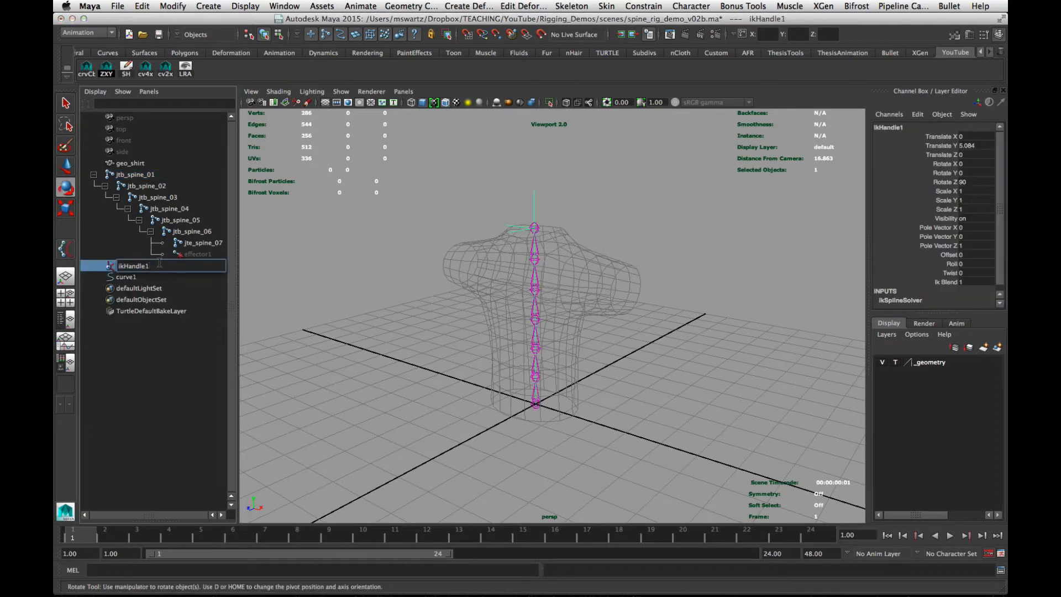
text(ikHandle_spine)
key(Return)
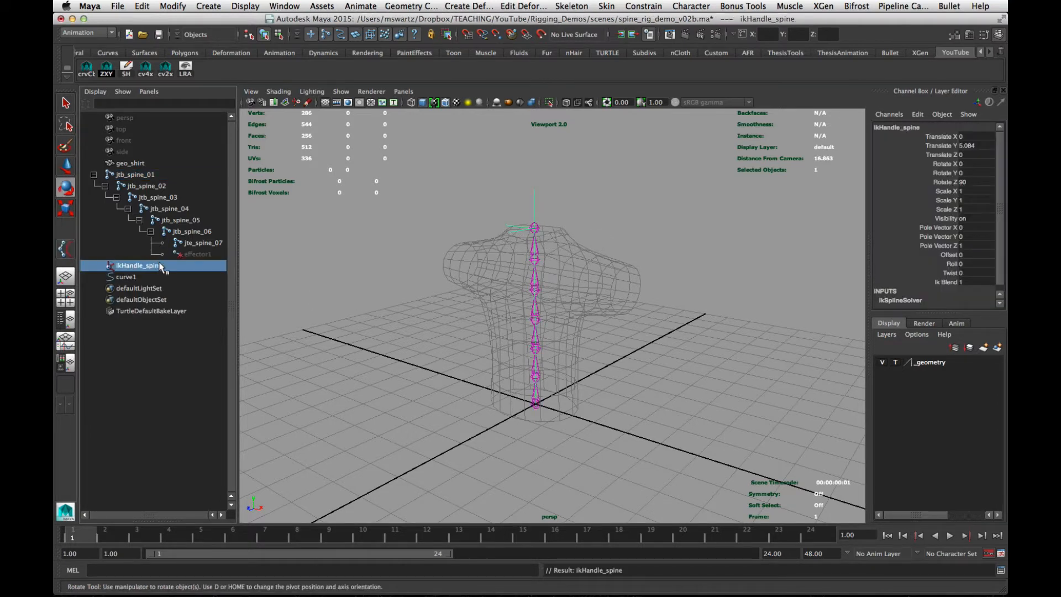
double_click(142, 276)
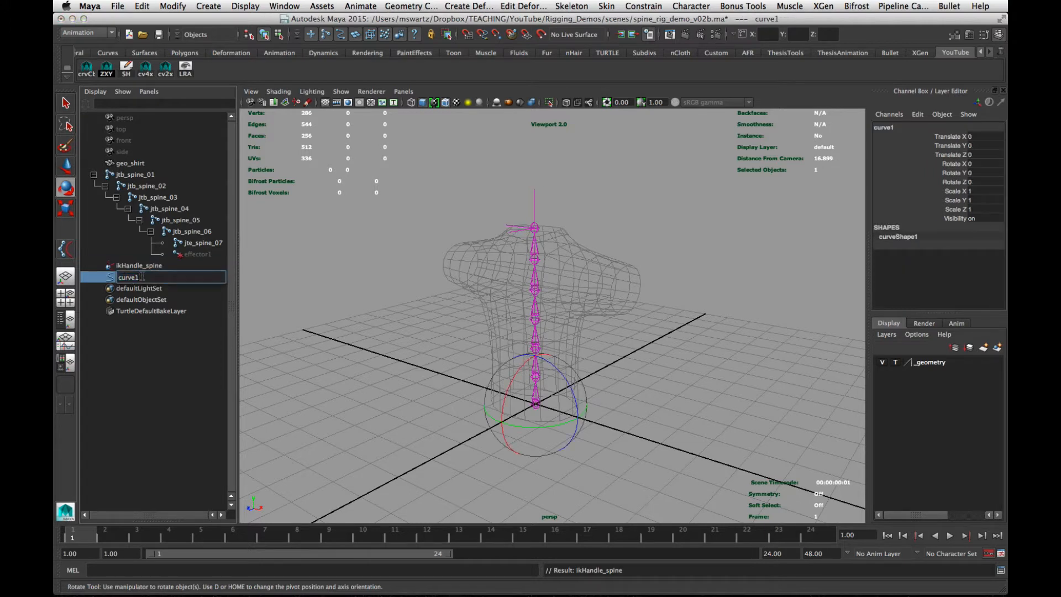
text(curve_spine)
key(Return)
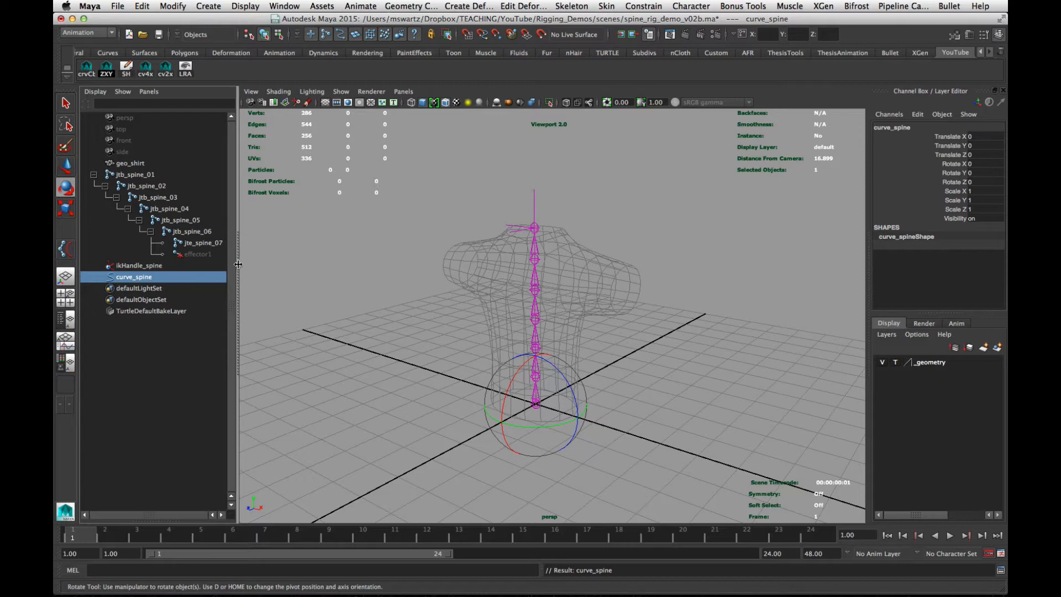
Widen the Outliner and rename the effector under jtb_spine_06 as effector_spine
drag(236, 268, 298, 267)
double_click(199, 254)
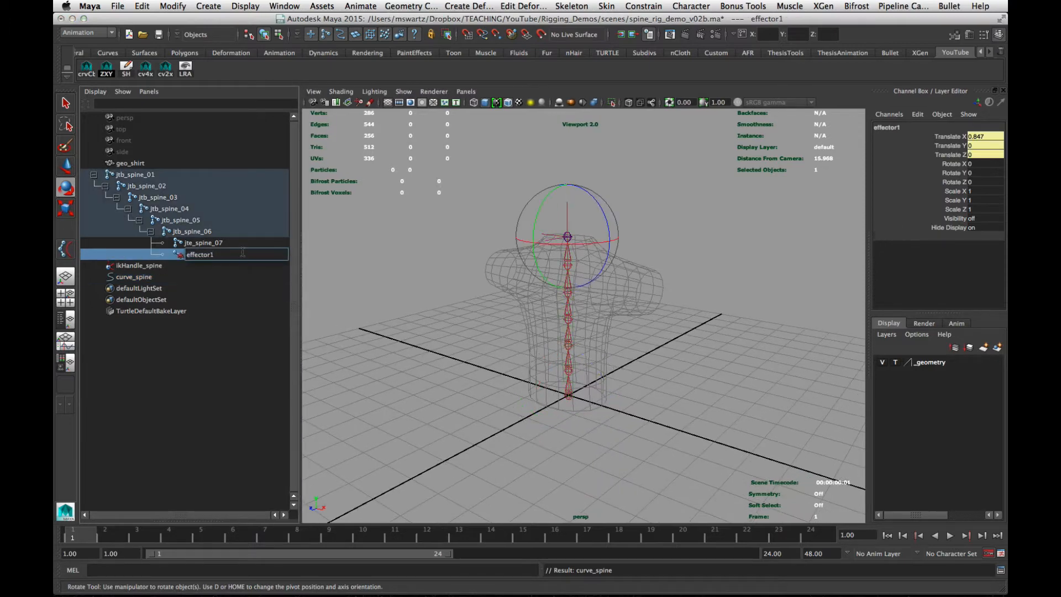
text(effector_spine)
key(Return)
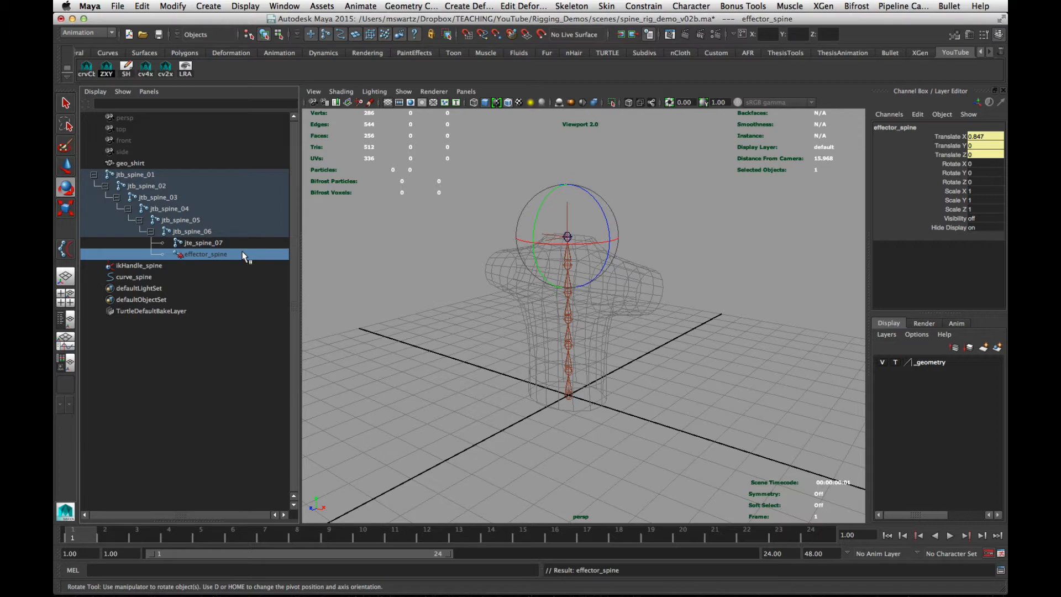
Try rotating curve_spine as a whole object and undo the rotations
click(139, 278)
alt+middle_drag(622, 383, 622, 371)
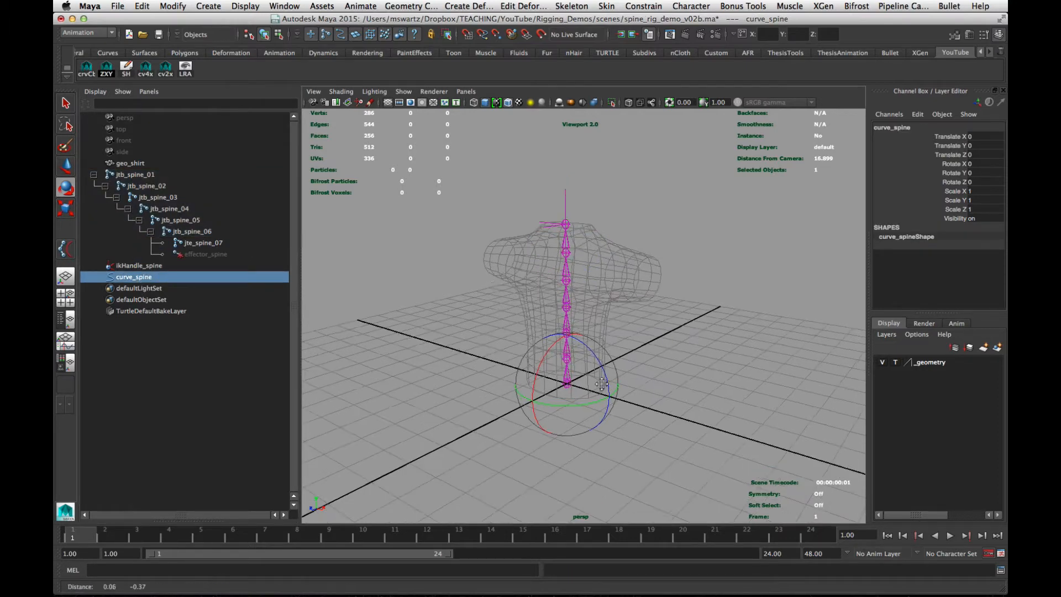
alt+right_drag(621, 372, 655, 405)
alt+drag(656, 405, 625, 403)
alt+right_drag(625, 404, 597, 387)
alt+drag(596, 387, 605, 364)
key(ctrl+z)
key(ctrl+z)
key(ctrl+z)
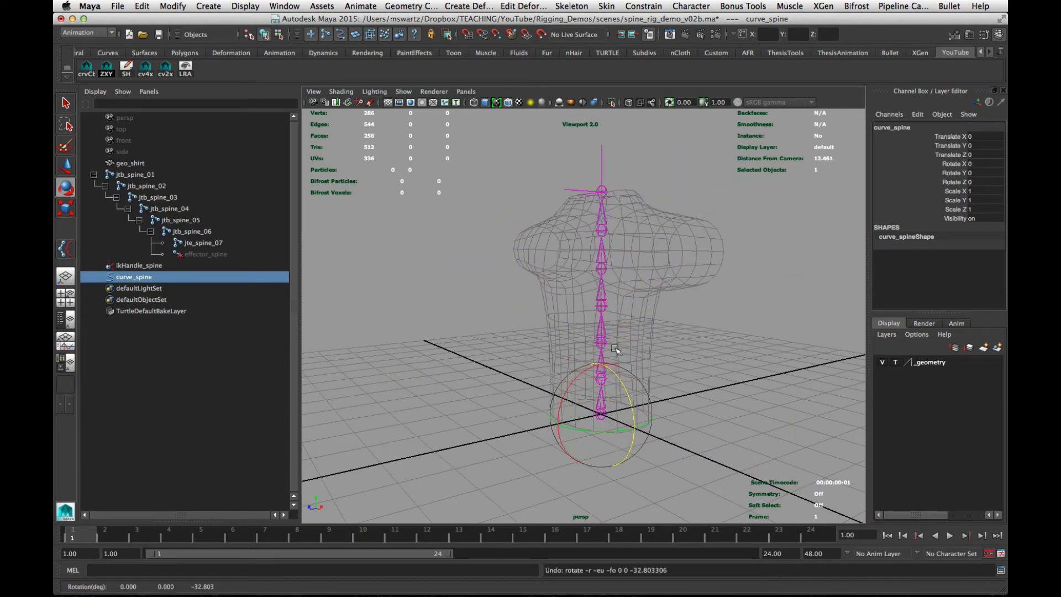
Try moving curve_spine freely as a whole object and undo the move
alt+right_drag(613, 356, 596, 364)
alt+drag(597, 365, 635, 387)
key(w)
key(ctrl+z)
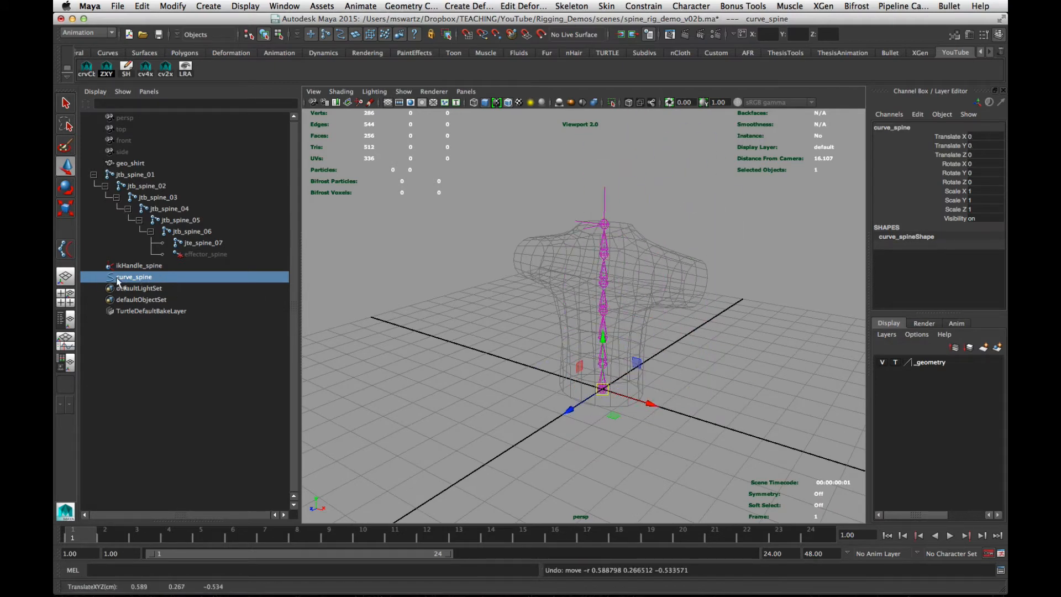
alt+right_drag(547, 356, 570, 370)
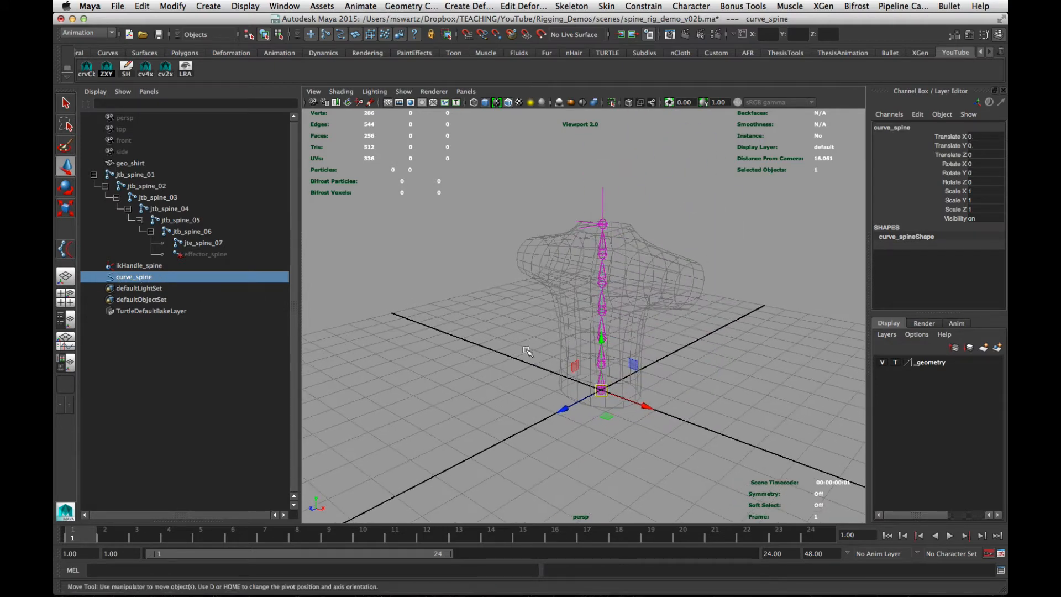
alt+drag(569, 370, 586, 354)
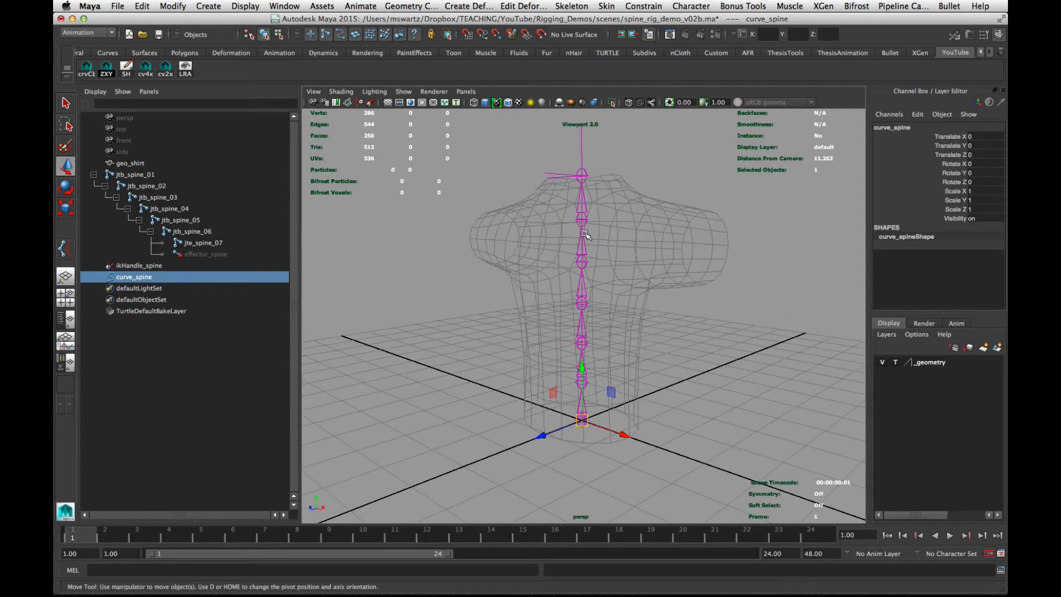
scroll(625, 304, down, 3)
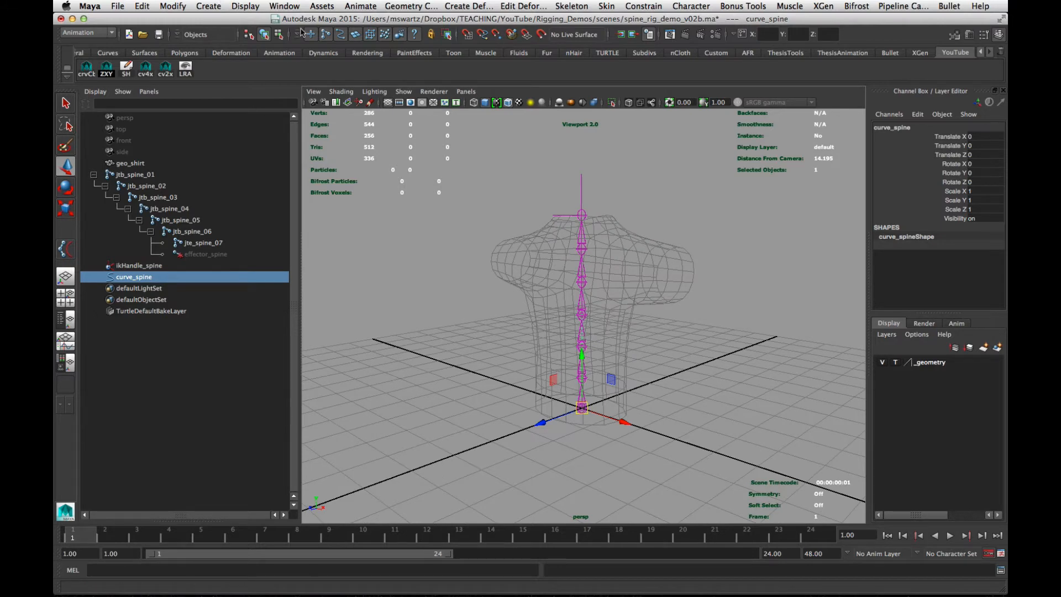
Switch to component selection mode, turn all component types off, and make only NURBS CVs selectable
click(279, 34)
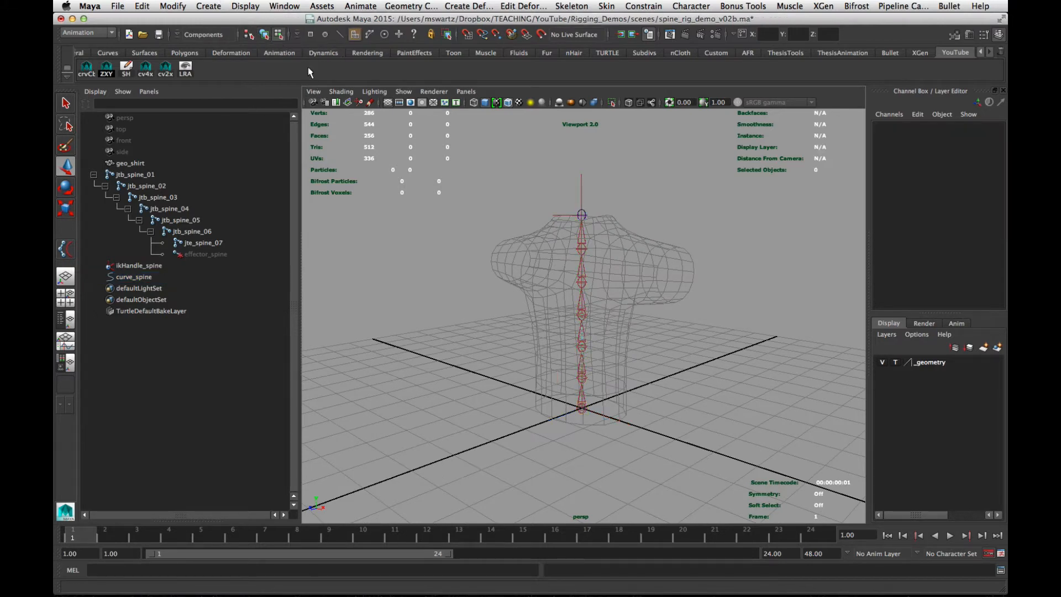
click(297, 35)
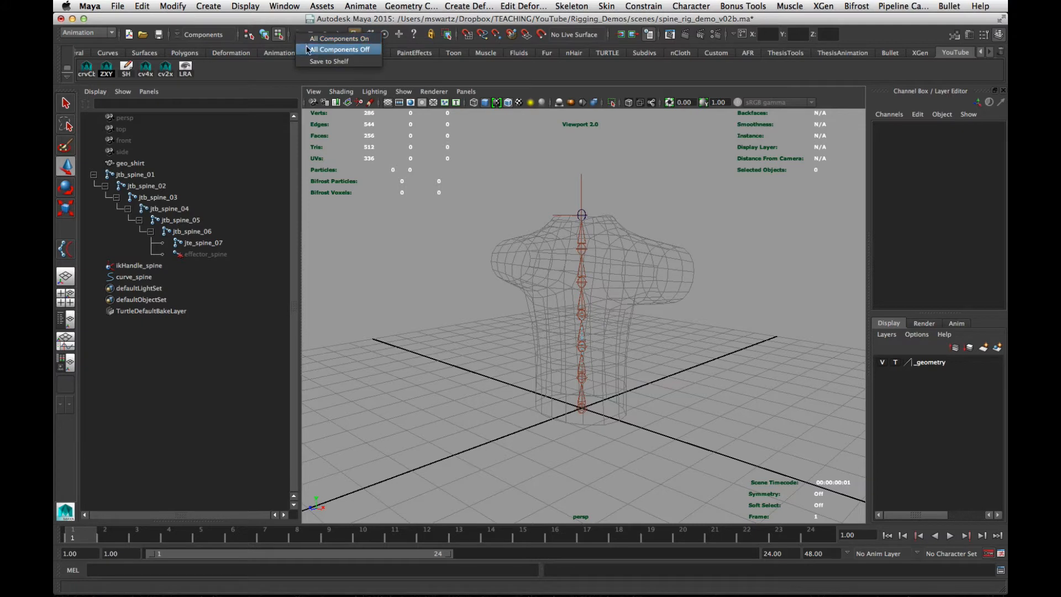
click(308, 50)
right_click(310, 33)
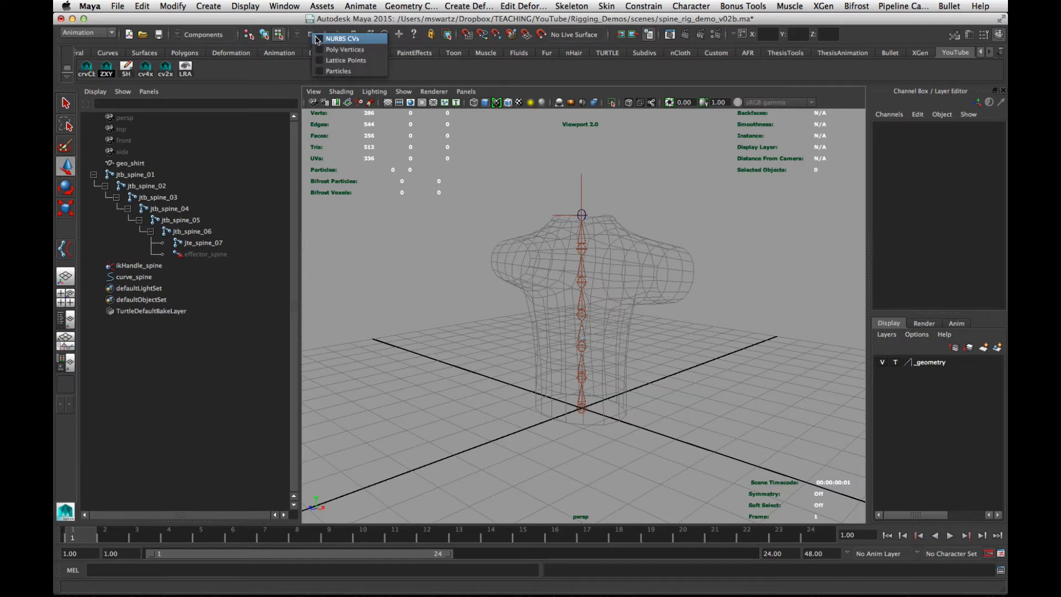
click(360, 39)
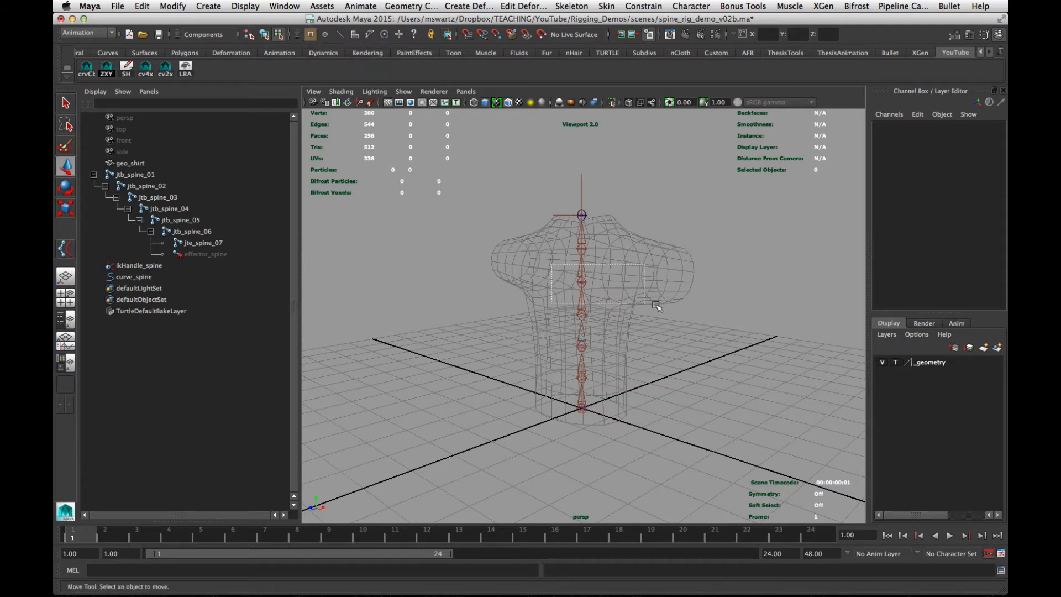
Try pulling the spine curve's upper inner CV sideways toward the sleeve and undo the move
click(581, 282)
drag(581, 282, 675, 283)
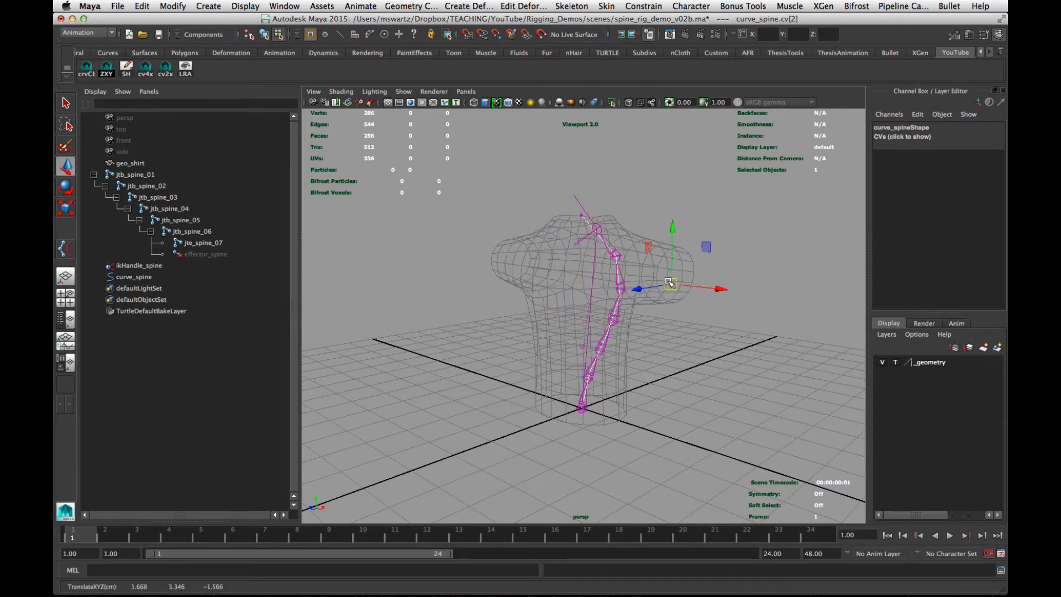
key(z)
Try shifting the spine curve's lower inner CV slightly to bend the chain and undo the move
alt+drag(614, 326, 596, 326)
alt+right_drag(597, 326, 617, 340)
alt+drag(617, 340, 580, 288)
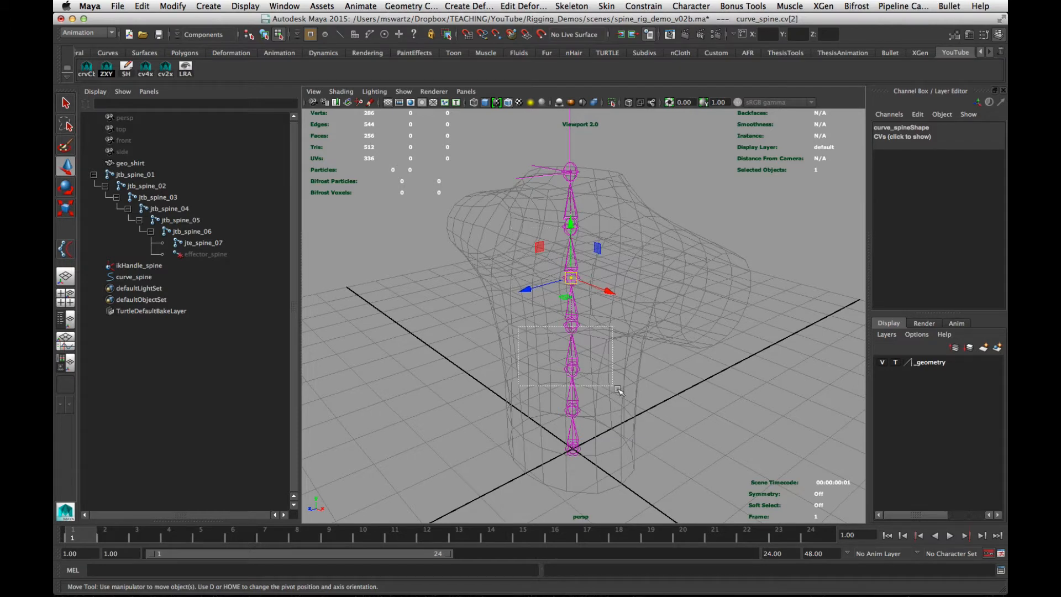
click(572, 368)
drag(572, 365, 549, 338)
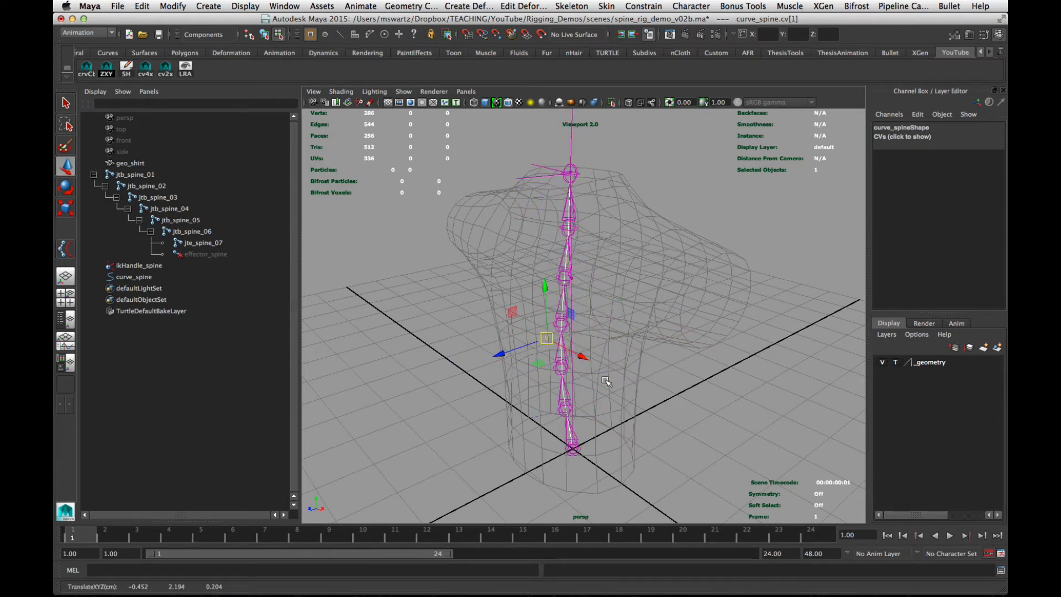
key(super+z)
Examine the spine curve and joint chain inside the shirt from several angles
alt+middle_drag(541, 288, 537, 277)
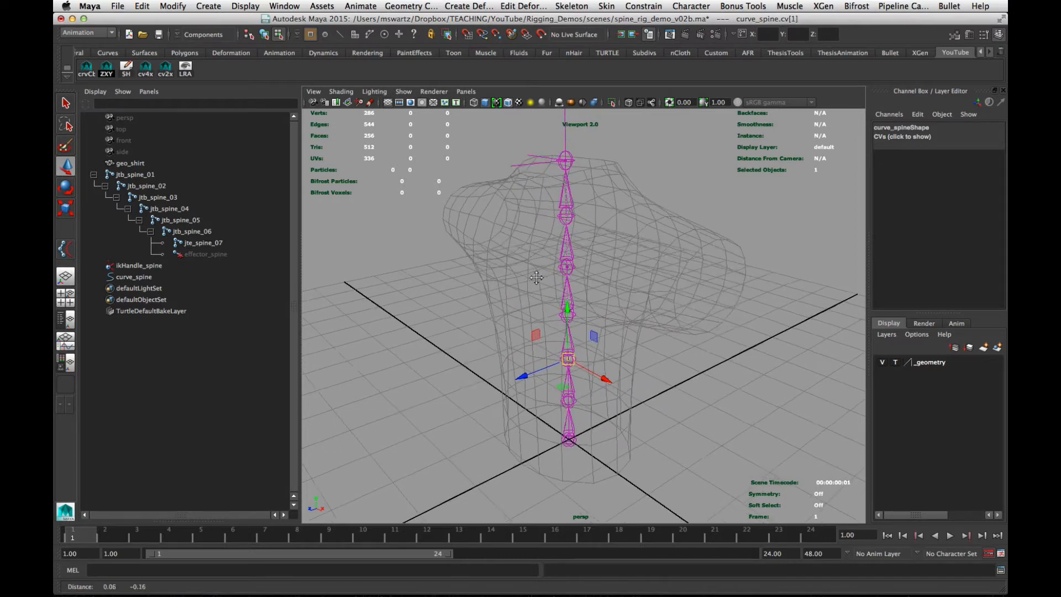
alt+drag(537, 278, 552, 293)
alt+right_drag(552, 294, 476, 304)
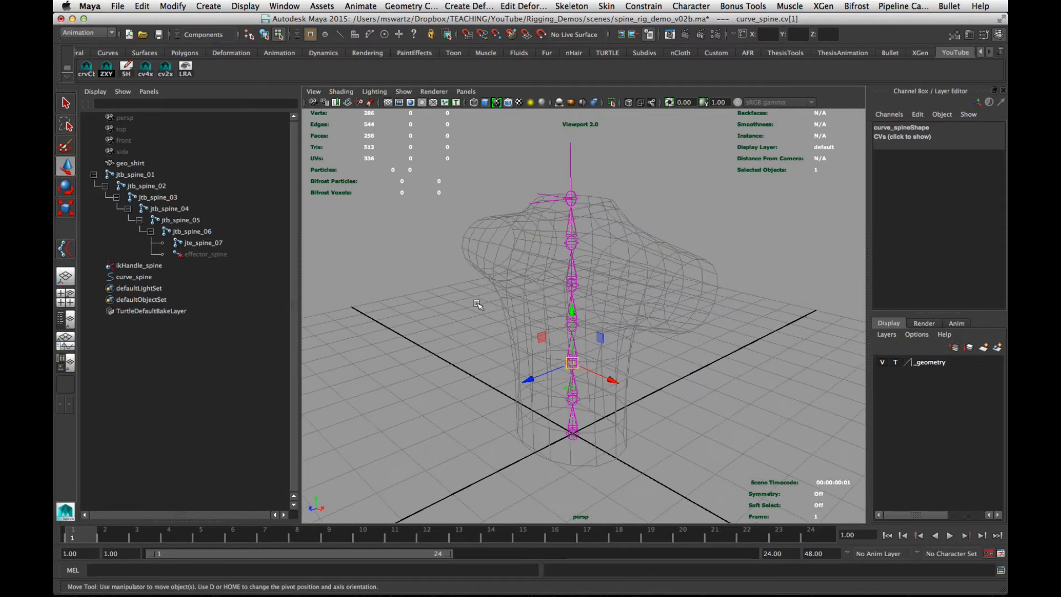
alt+middle_drag(476, 304, 478, 281)
alt+drag(527, 307, 575, 307)
alt+right_drag(576, 307, 624, 308)
alt+middle_drag(624, 309, 627, 334)
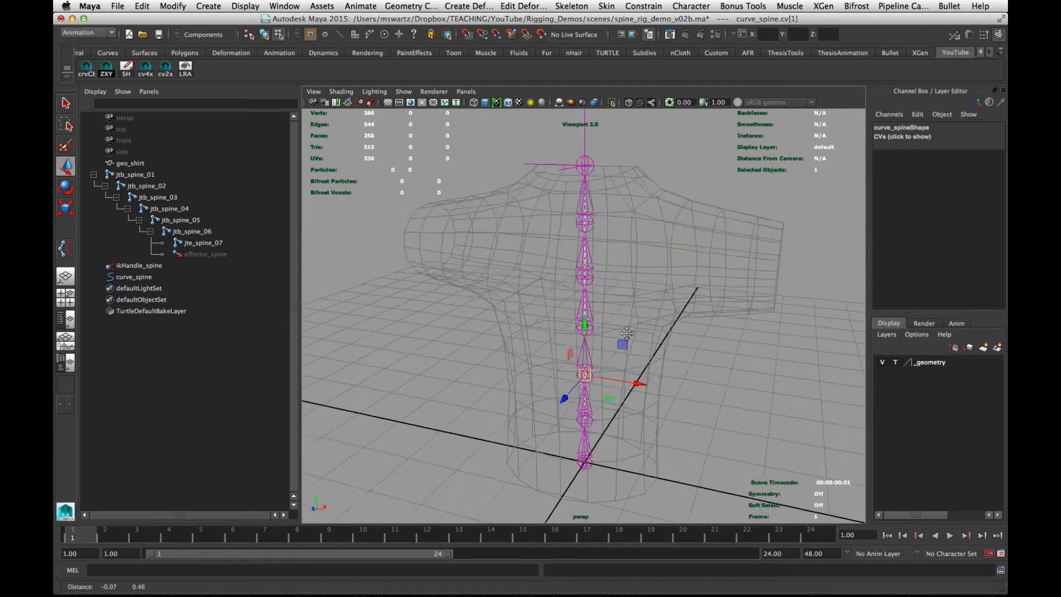
alt+drag(627, 334, 598, 331)
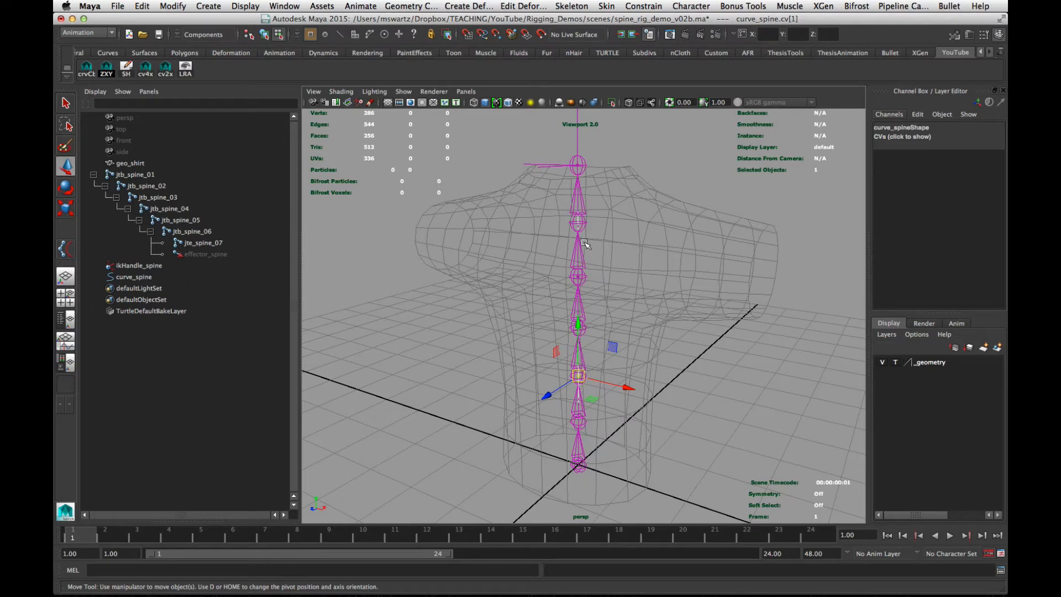
Return to object selection mode and deselect the spine curve
click(264, 34)
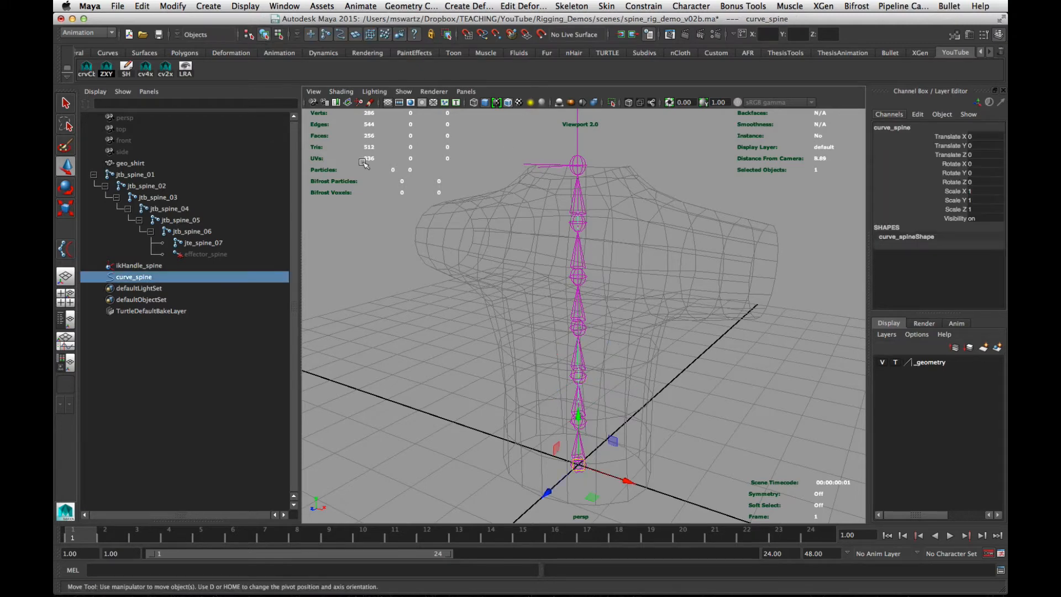
click(494, 256)
scroll(494, 256, down, 5)
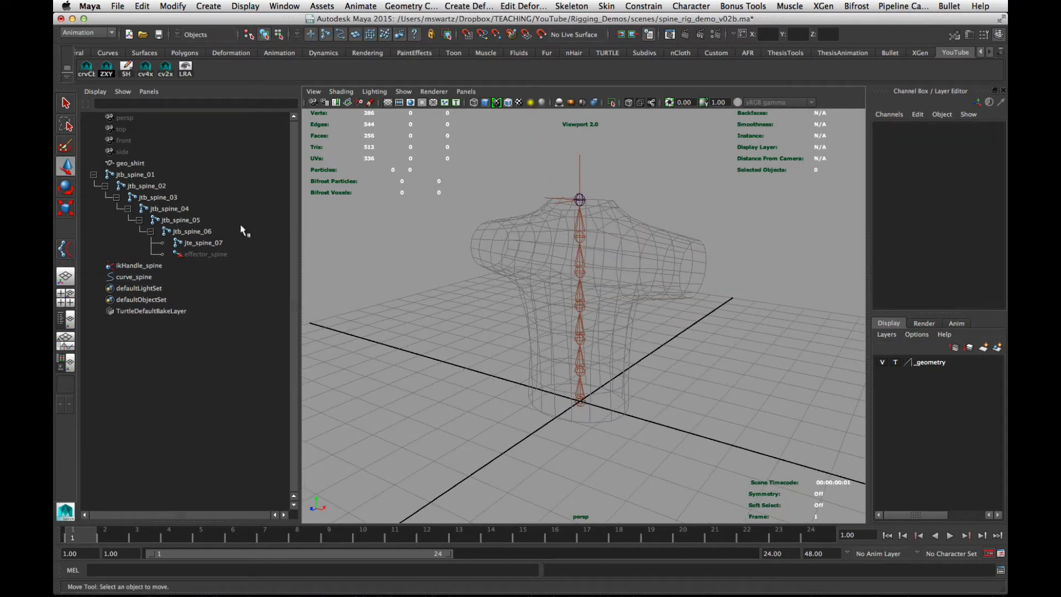
Duplicate the jtb_spine_01 chain and delete the copy's child joints, leaving a single joint at the base
click(131, 175)
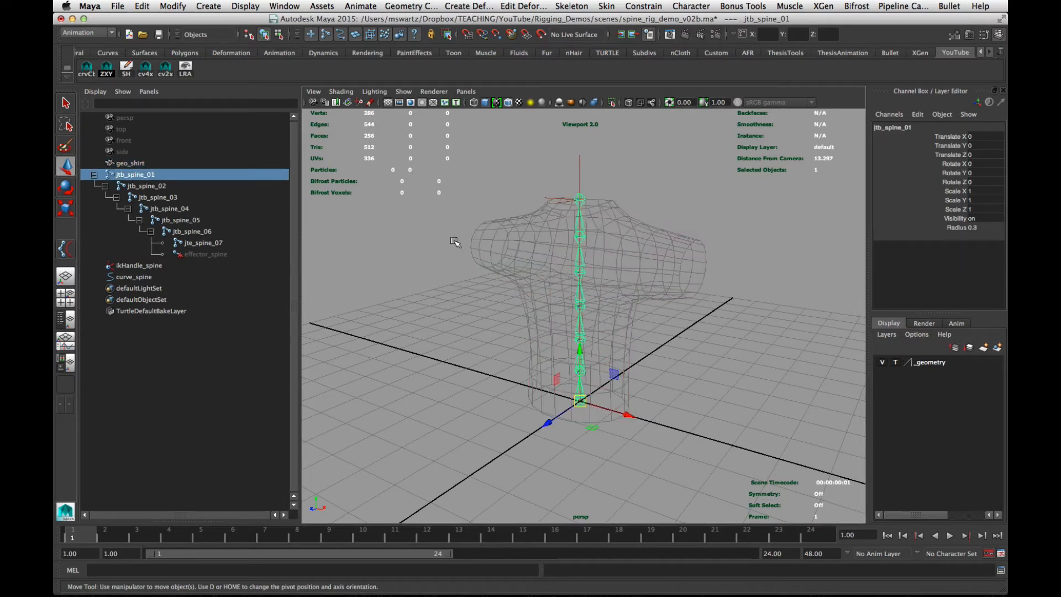
key(ctrl+d)
click(93, 289)
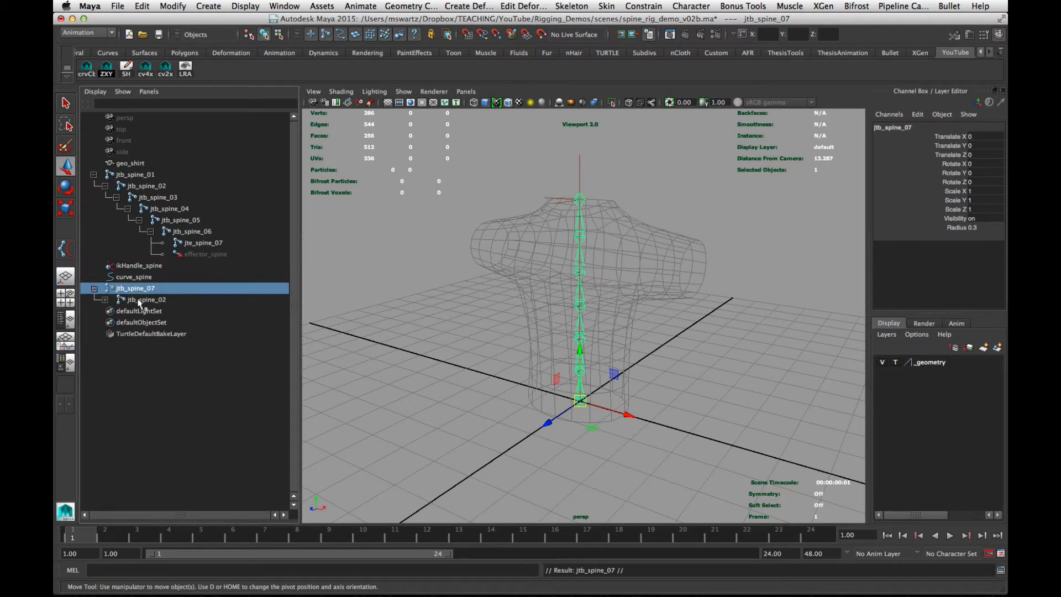
click(138, 299)
key(Delete)
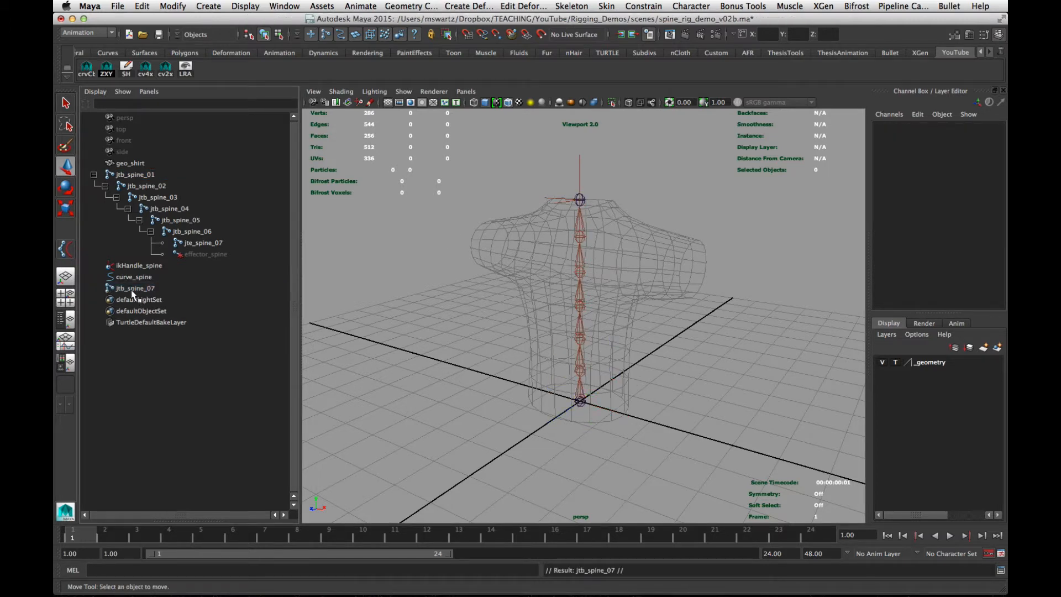
Rename the duplicated base joint as jtb_hips
double_click(131, 288)
text(jtb_hips)
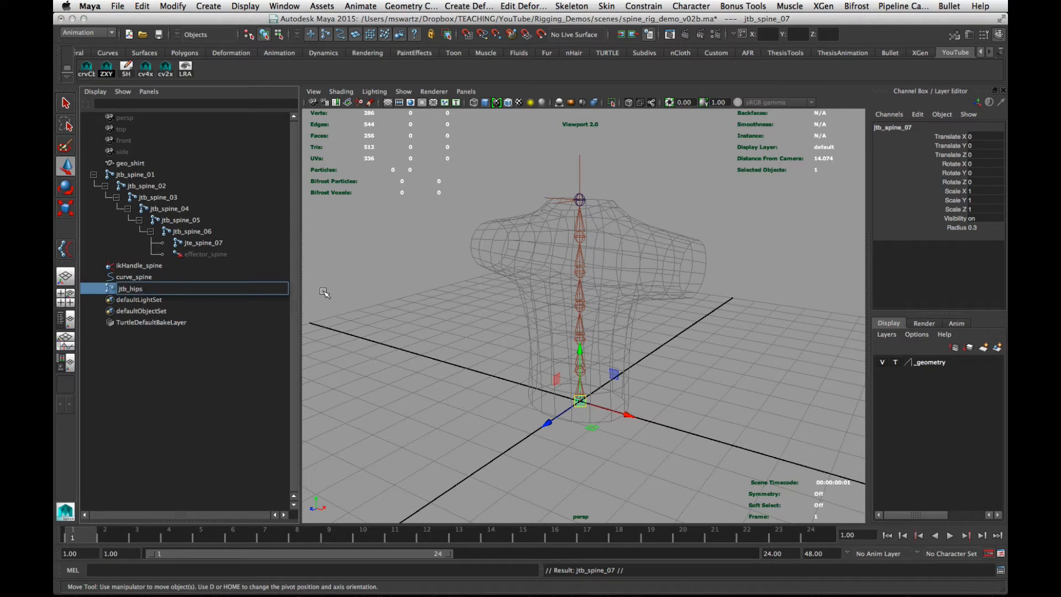
key(Return)
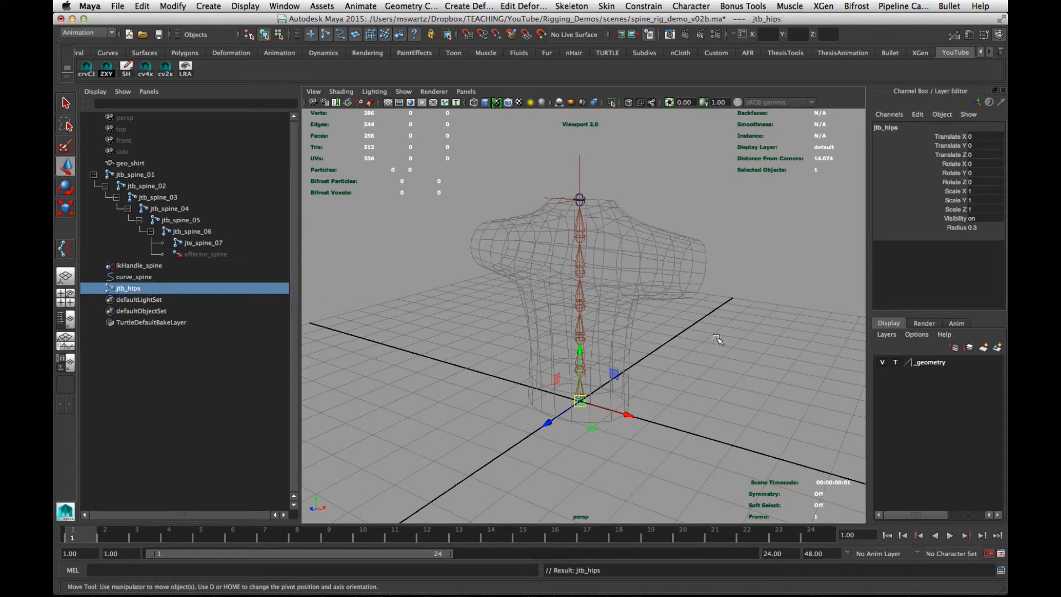
Duplicate jtb_hips and rename the copy as jtb_shoulders
key(ctrl+d)
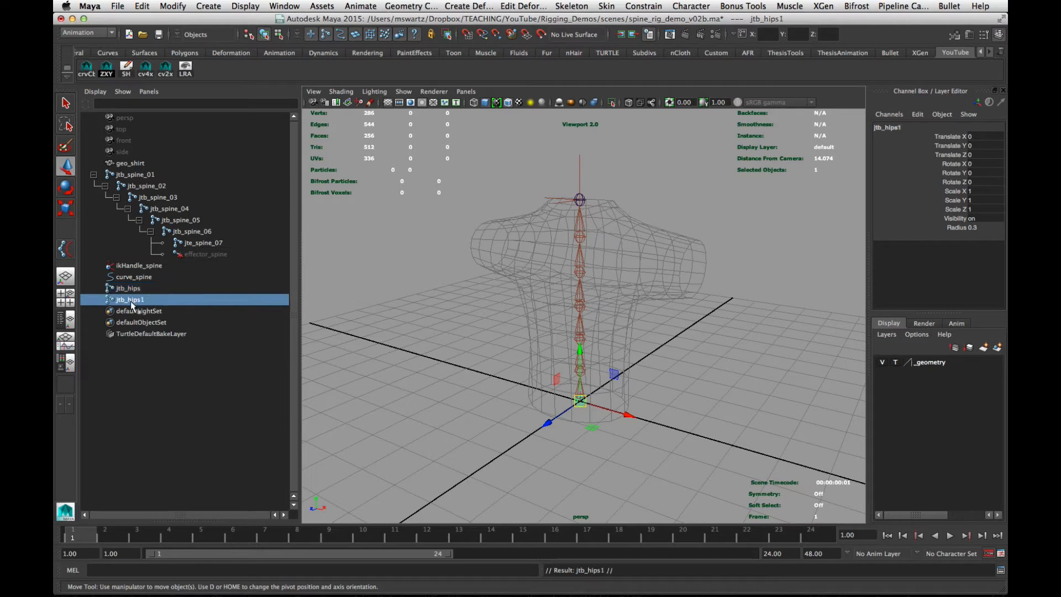
double_click(131, 300)
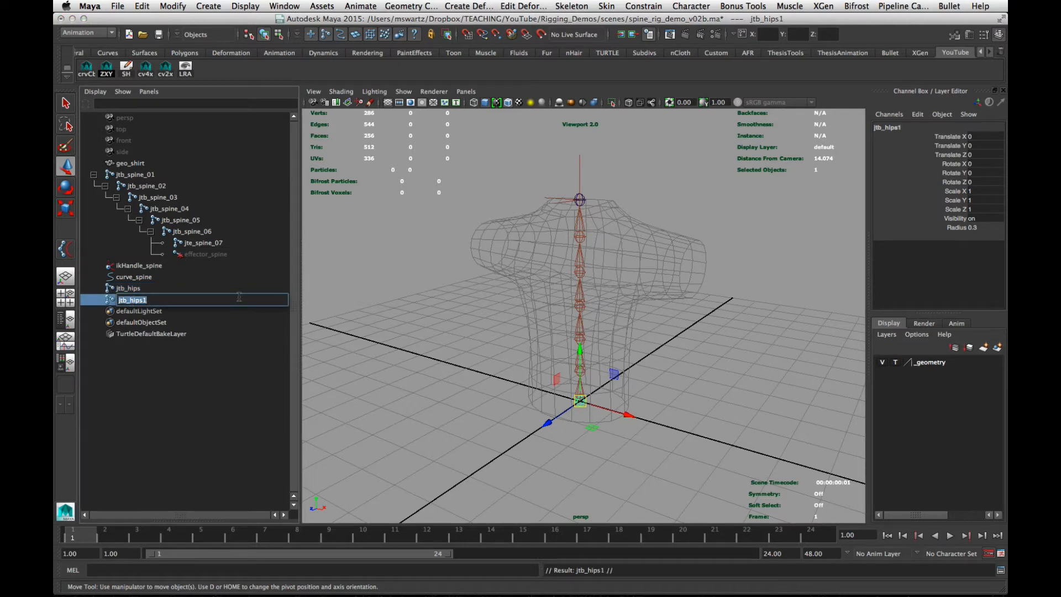
text(jt)
key(Return)
click(453, 316)
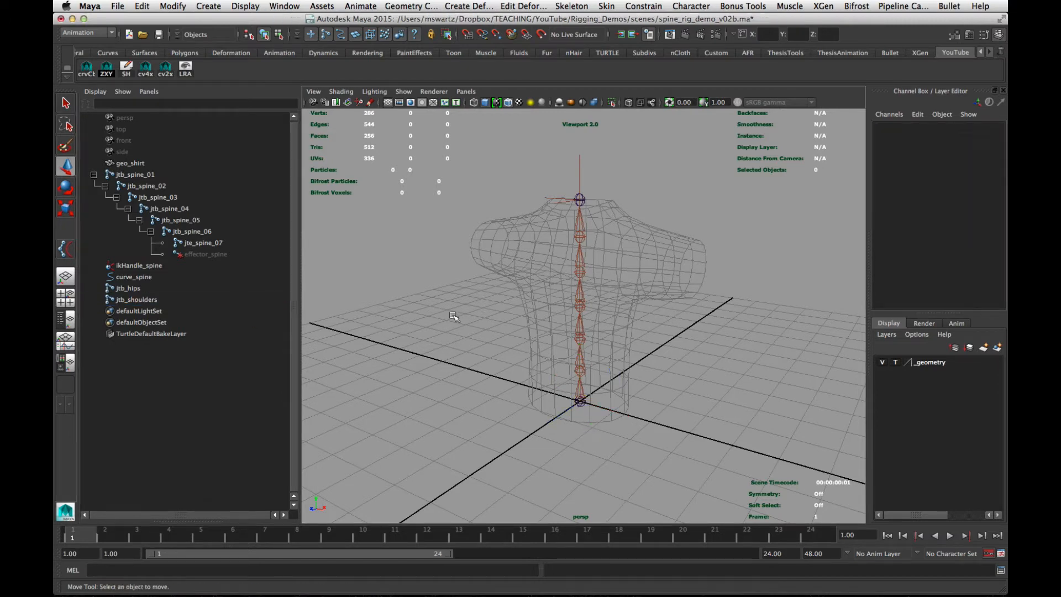
Isolate curve_spine, jtb_hips and jtb_shoulders in the viewport
drag(145, 277, 145, 300)
key(ctrl+1)
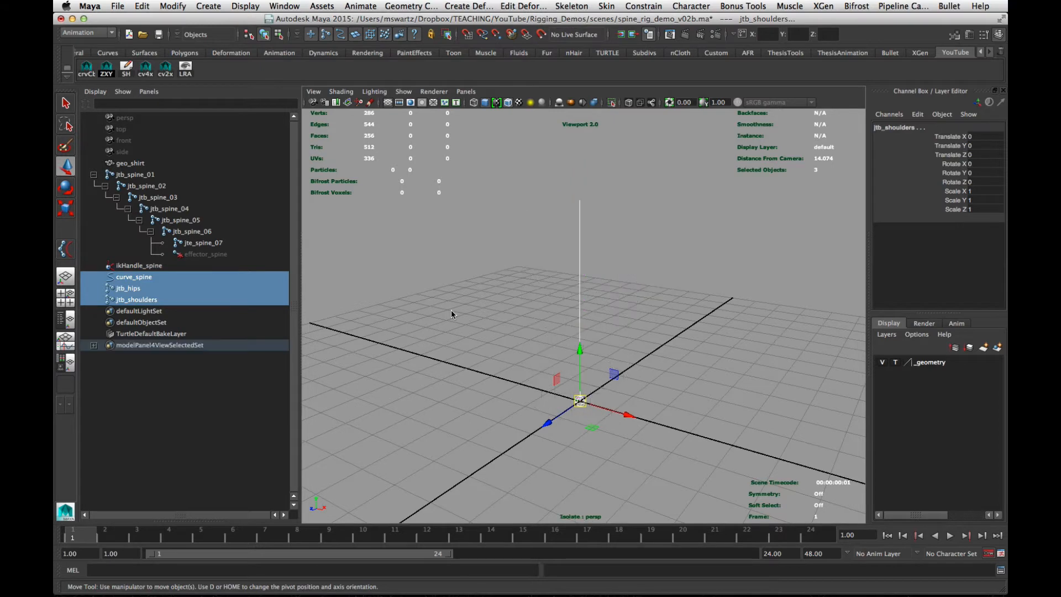
click(526, 348)
alt+drag(567, 355, 554, 349)
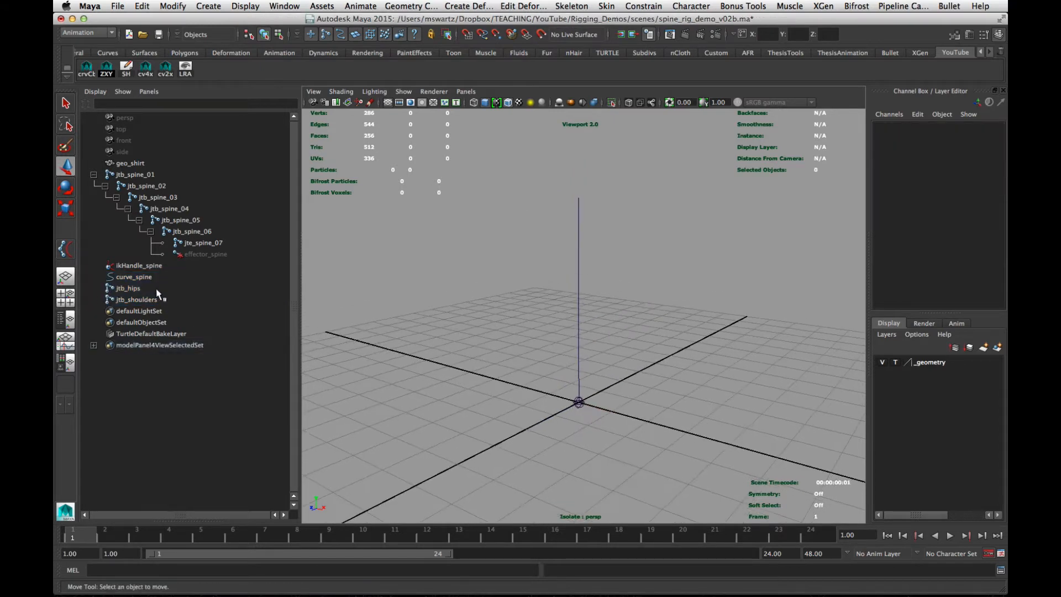
Try moving jtb_shoulders up along the curve to about Y 3.02 and turn off the isolated view
click(129, 298)
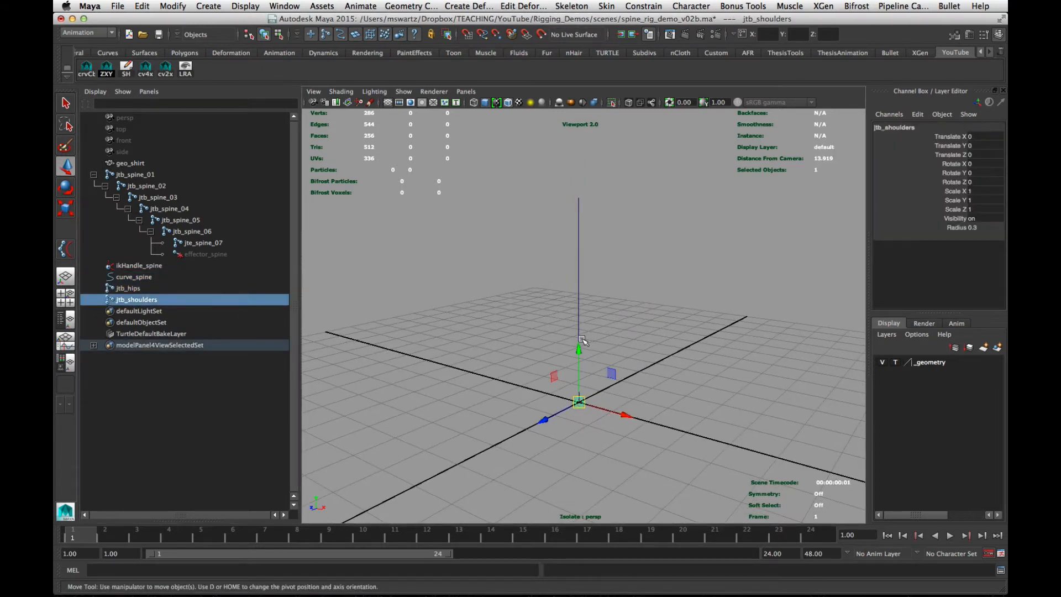
click(685, 297)
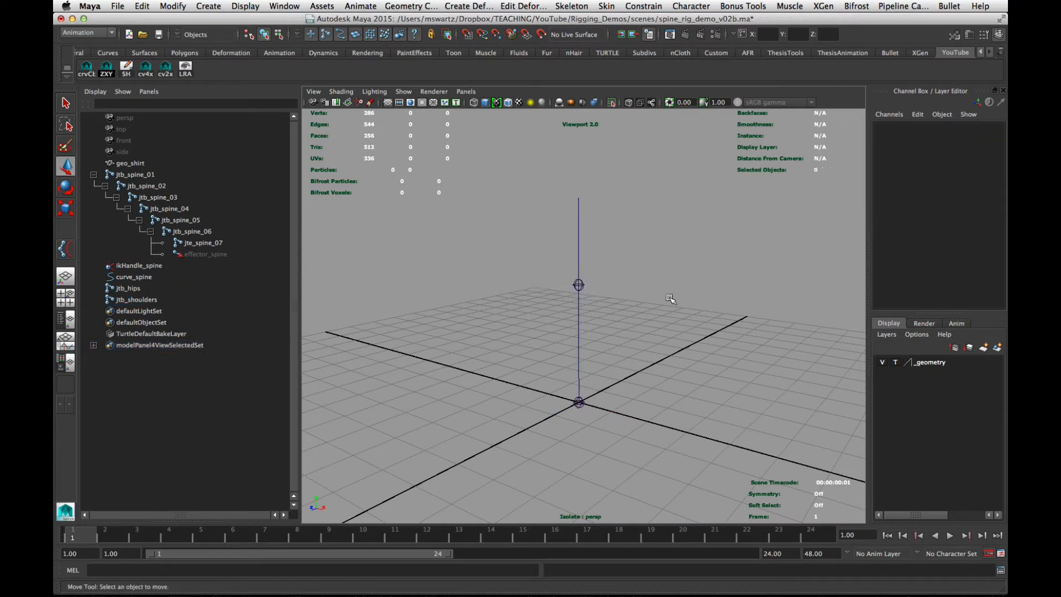
key(ctrl+1)
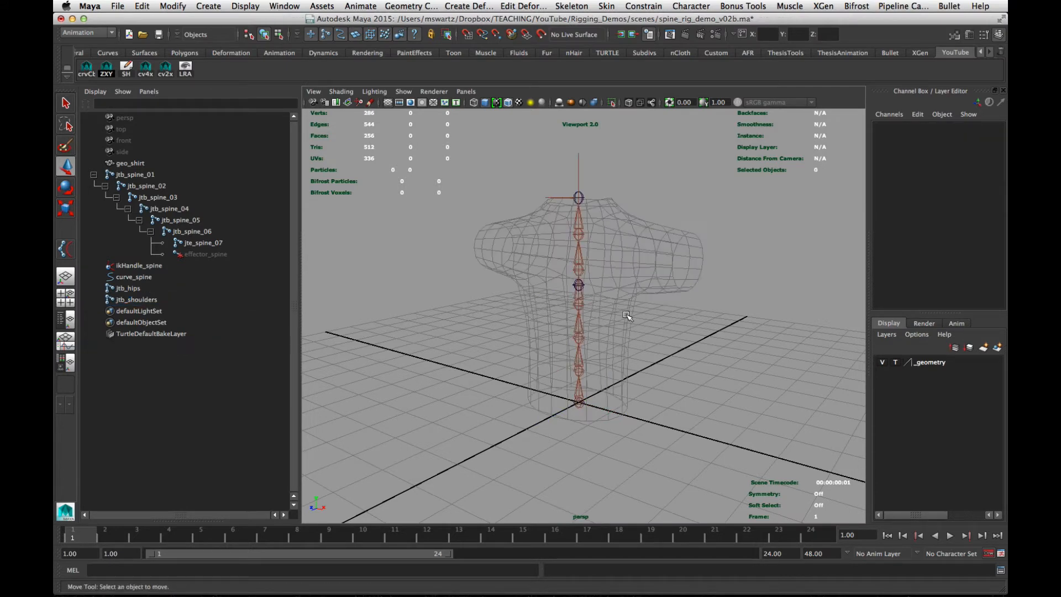
Snap jtb_shoulders onto the top spine joint at about Y 5.08 and deselect it
click(132, 300)
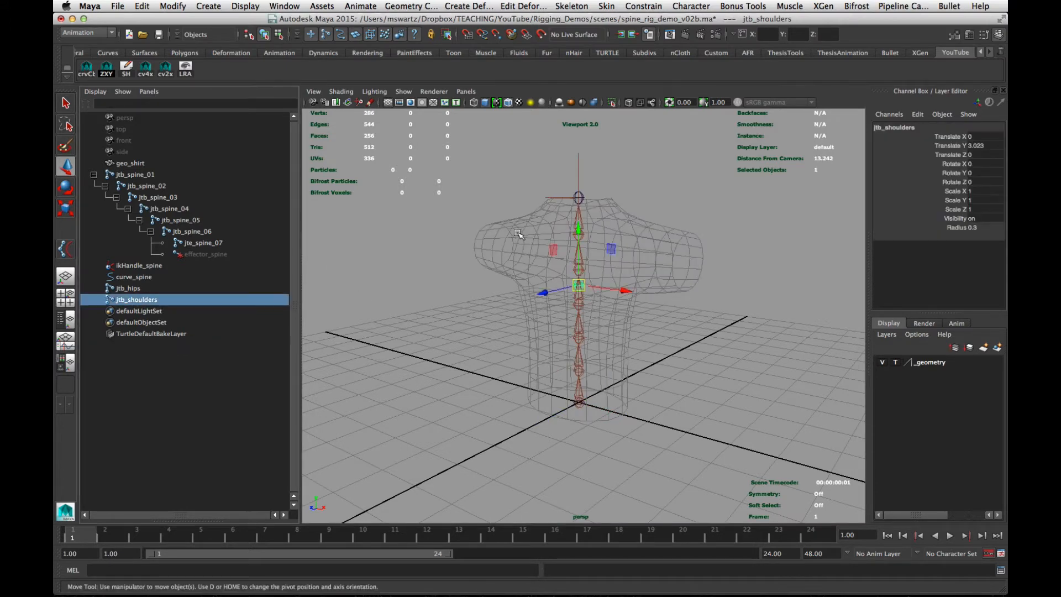
middle_click(579, 198)
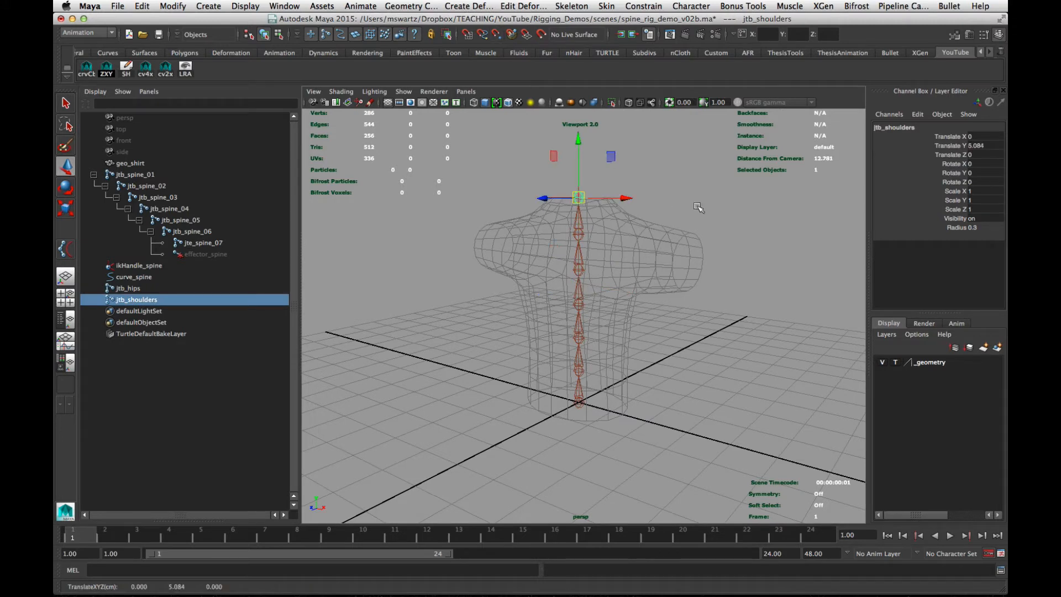
click(755, 232)
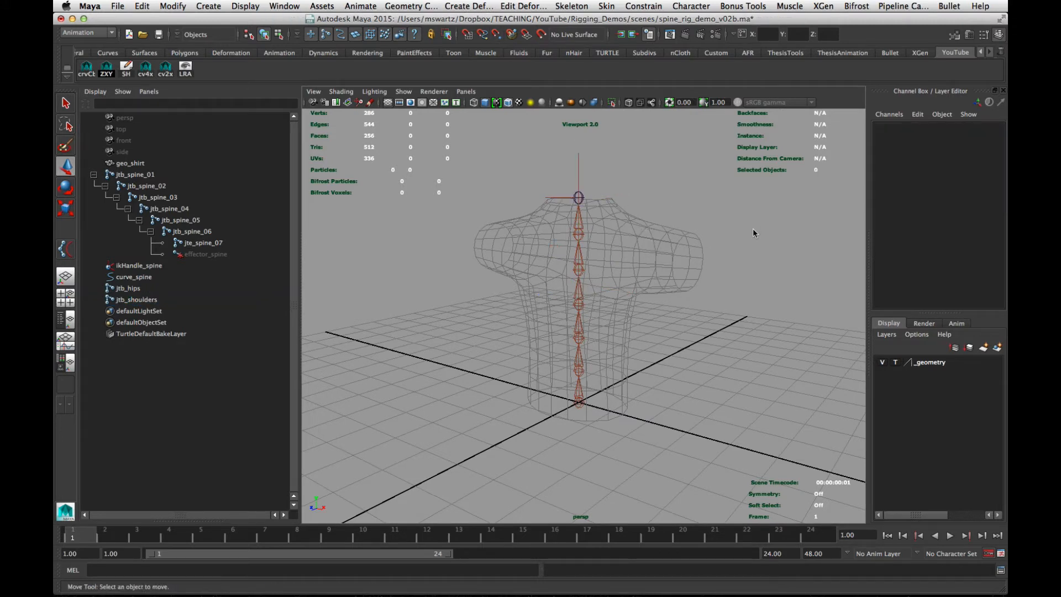
Isolate curve_spine, jtb_hips and jtb_shoulders in the viewport, and select the curve and the shoulders joint individually to check them
click(125, 276)
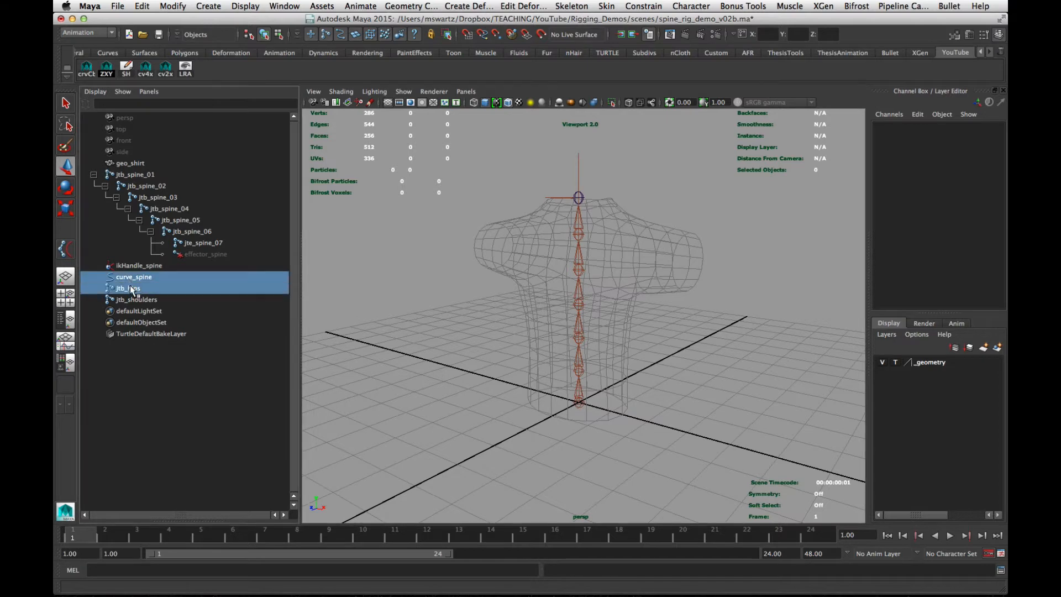
shift+click(135, 299)
key(ctrl+1)
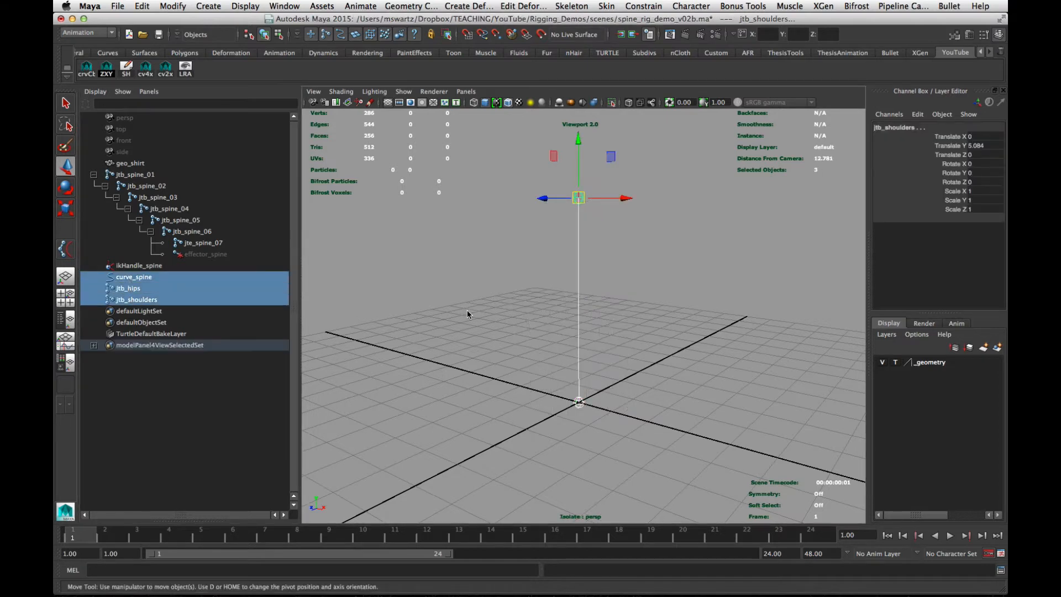
click(466, 314)
alt+drag(476, 310, 630, 218)
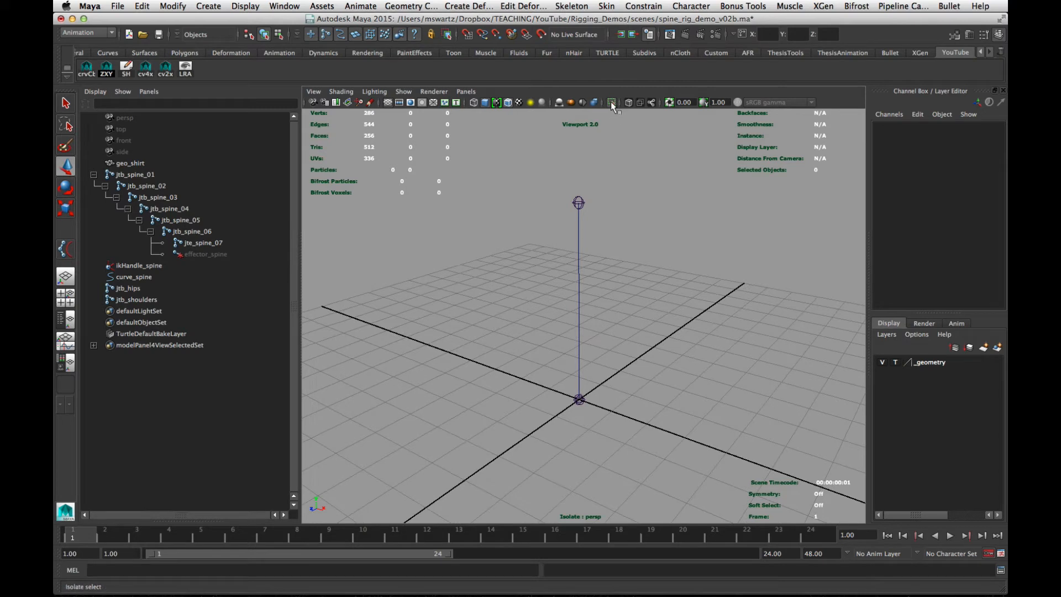
alt+middle_drag(550, 394, 544, 403)
alt+right_drag(545, 403, 604, 405)
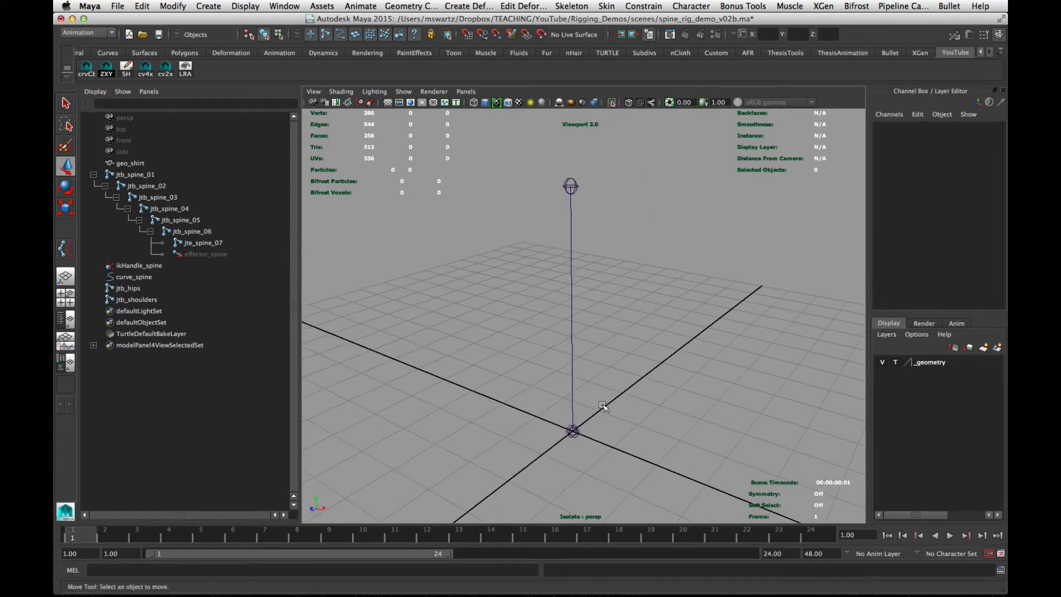
alt+drag(604, 405, 587, 285)
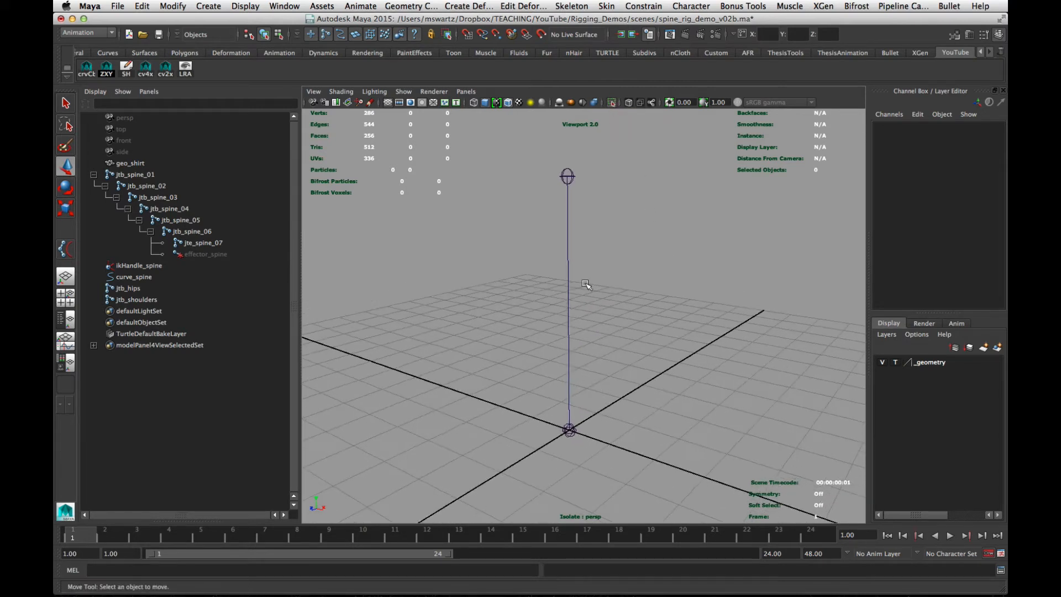
click(568, 360)
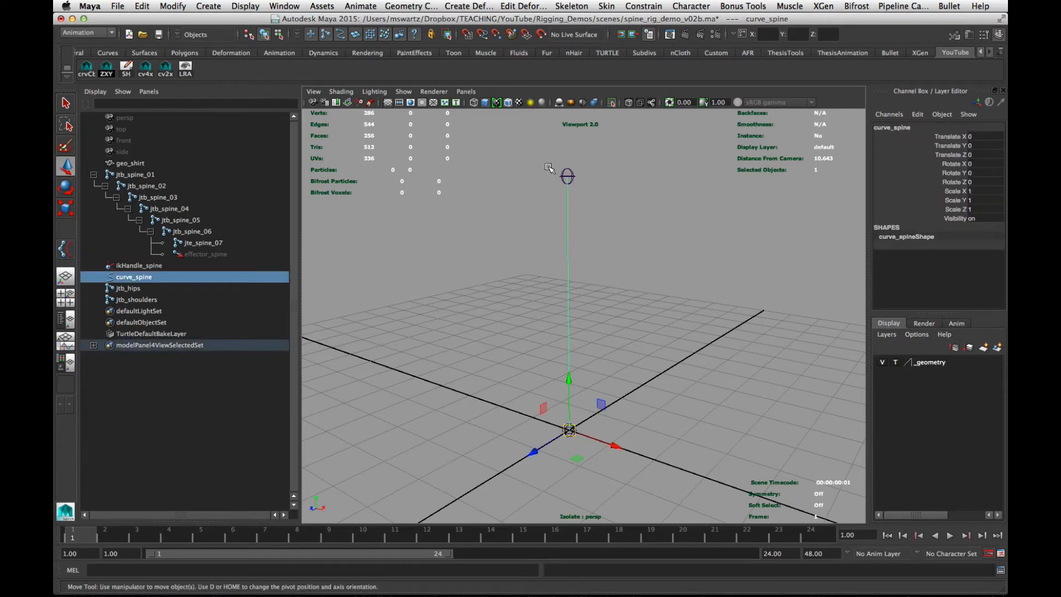
click(487, 270)
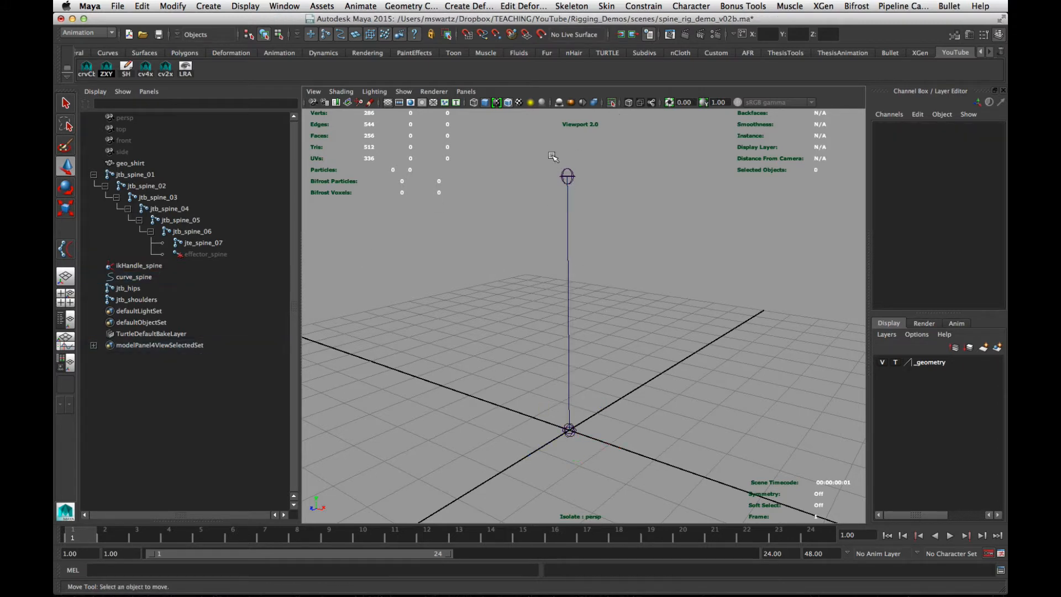
click(567, 176)
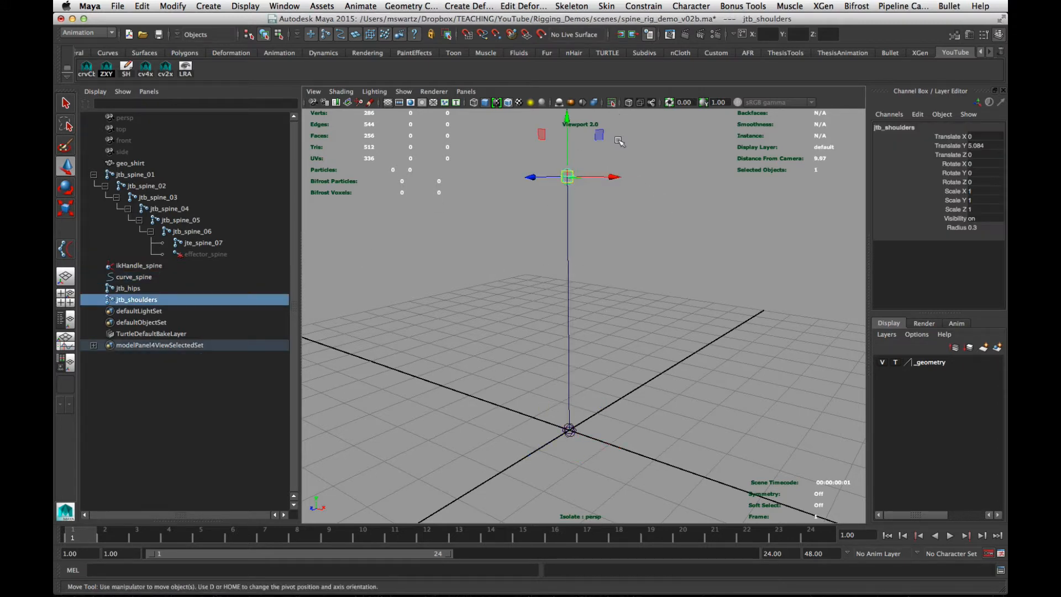
click(444, 275)
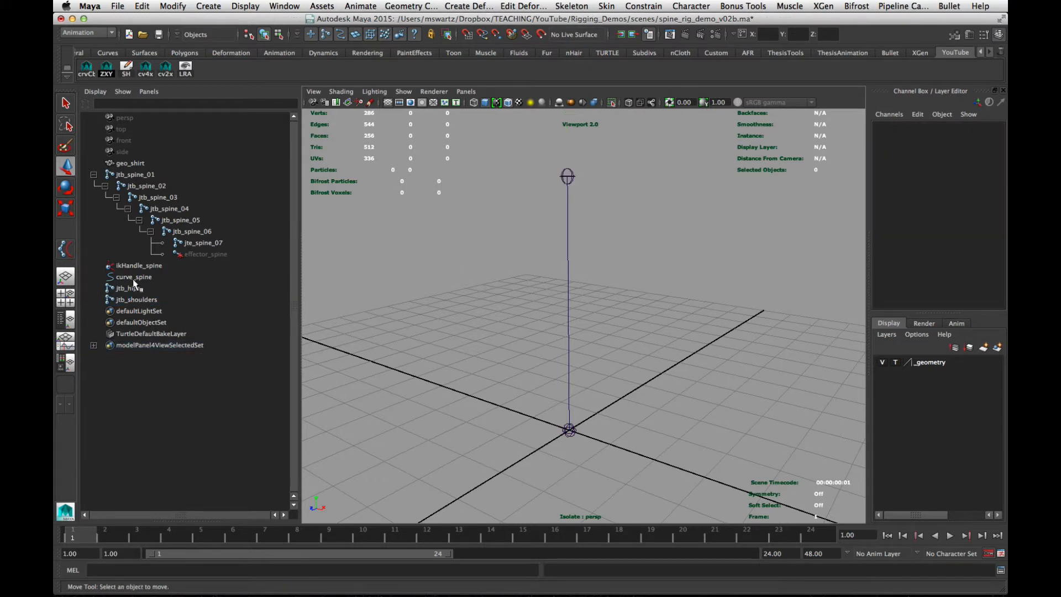
Smooth-bind curve_spine to jtb_hips and jtb_shoulders with reset settings and Bind to set to Selected joints
drag(133, 281, 193, 305)
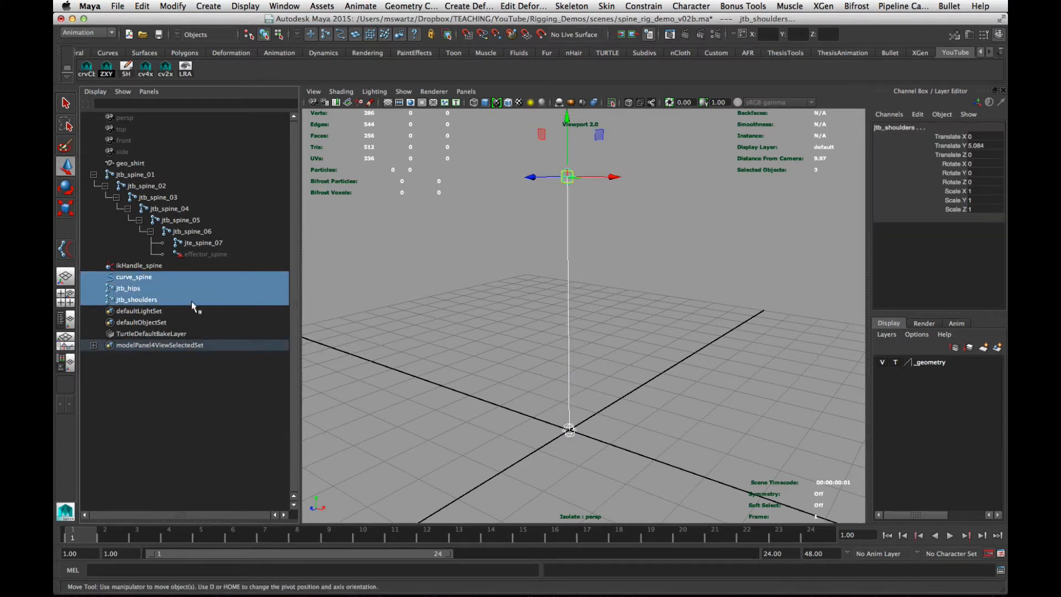
click(607, 6)
click(752, 35)
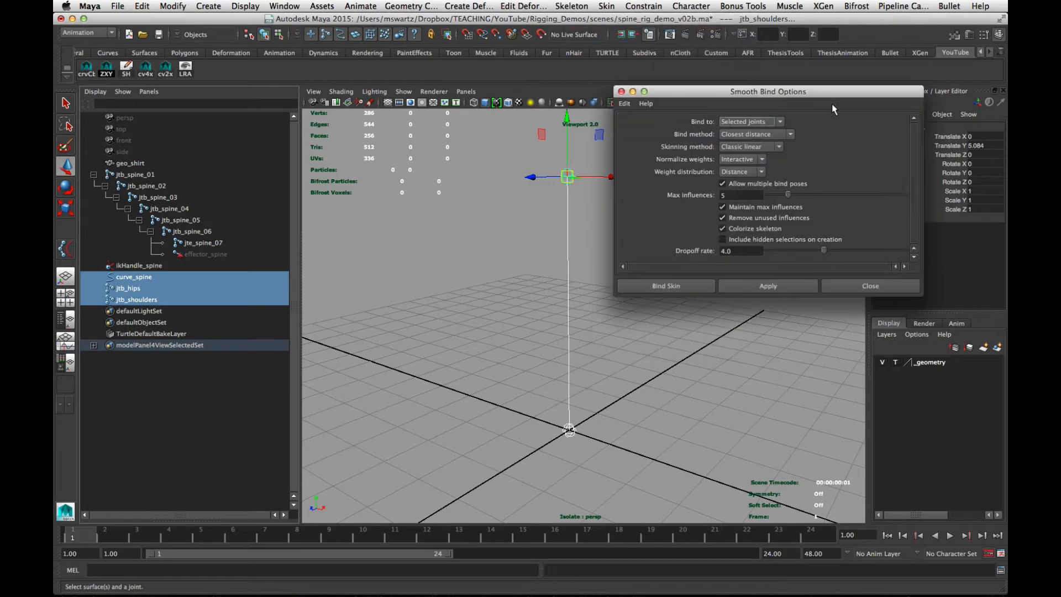
click(624, 103)
click(643, 126)
click(746, 119)
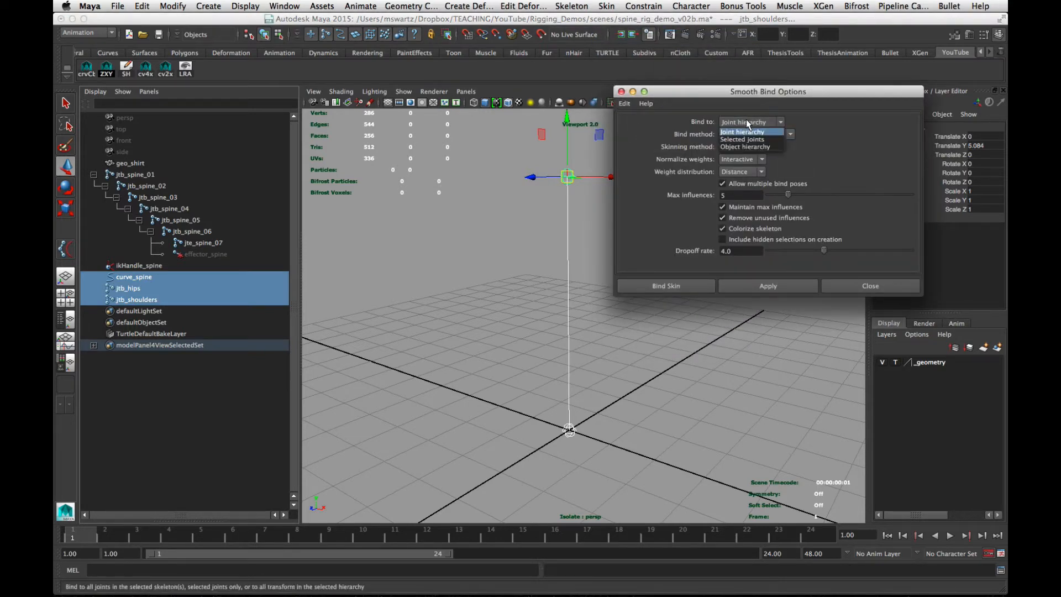
click(745, 139)
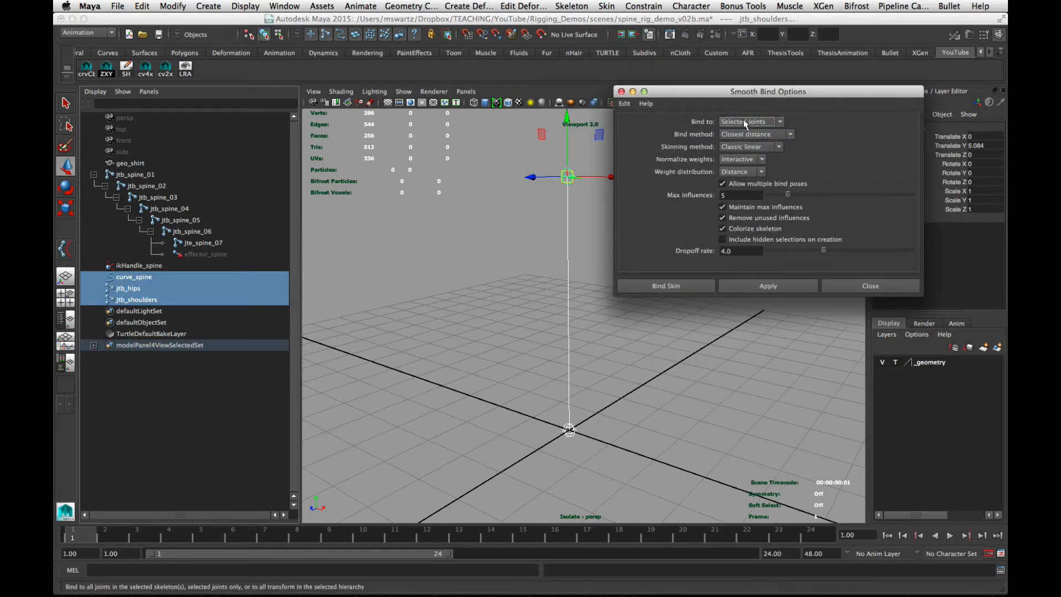
click(662, 287)
click(659, 293)
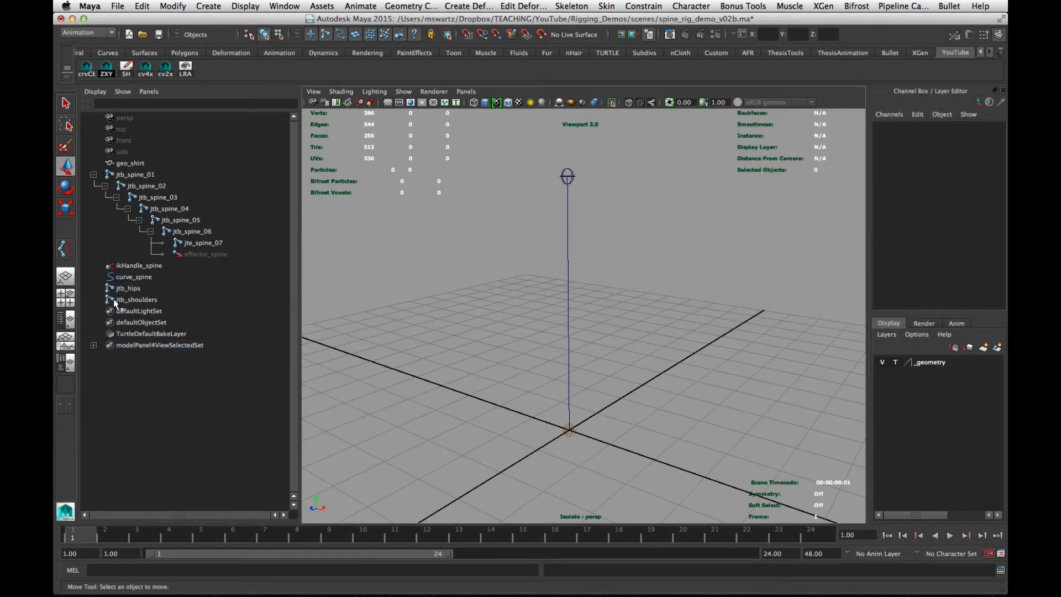
Test the curve binding by moving and rotating jtb_hips, undo each change and deselect the joint
click(133, 287)
drag(568, 428, 474, 398)
key(ctrl+z)
key(e)
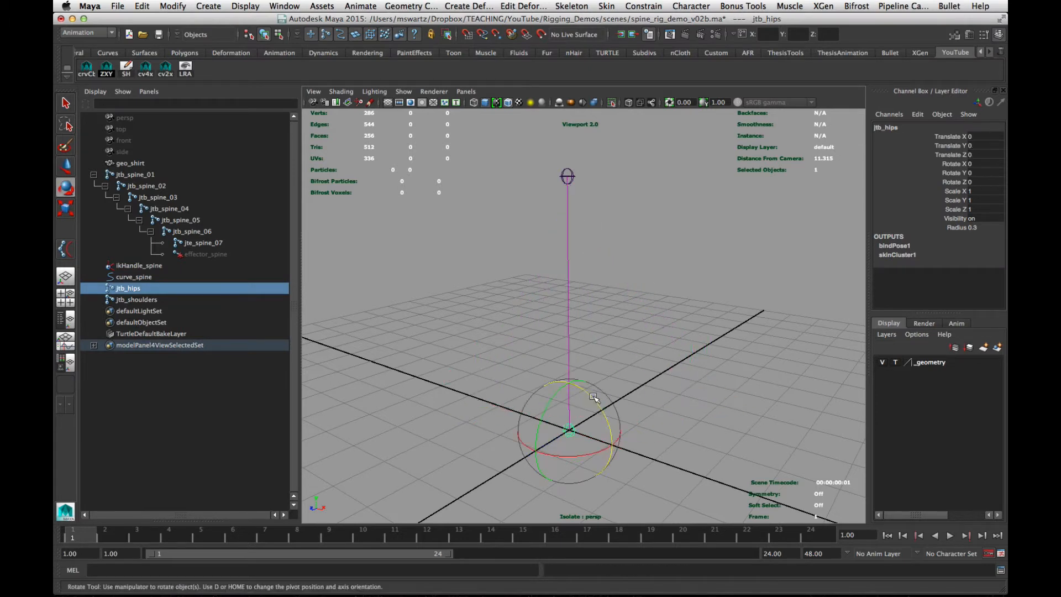
drag(602, 406, 570, 370)
key(ctrl+z)
click(677, 310)
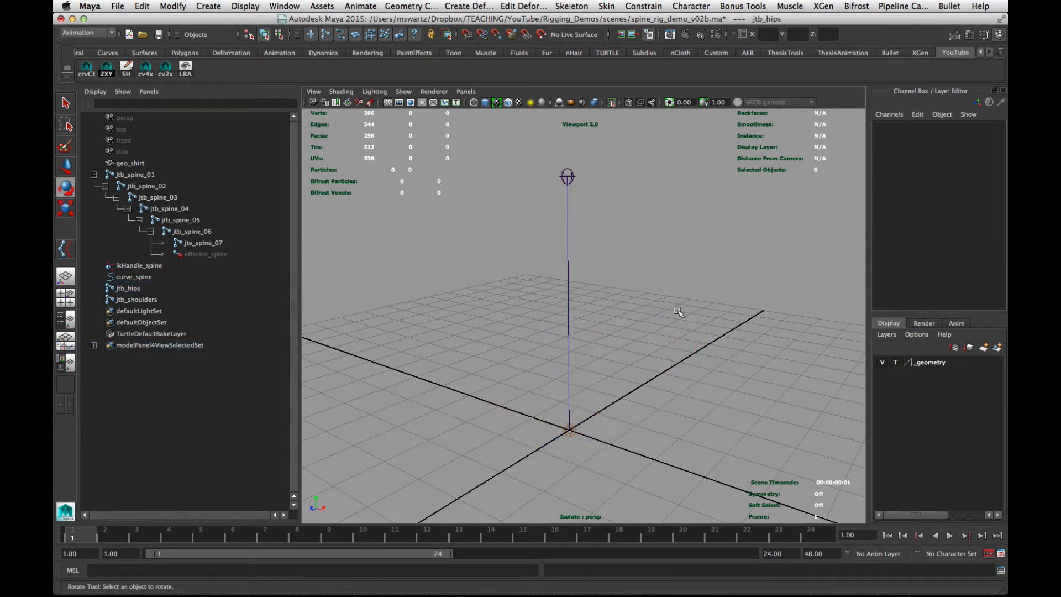
Turn off the isolated view, test-rotate jtb_hips against the full spine chain and undo the rotation
key(ctrl+1)
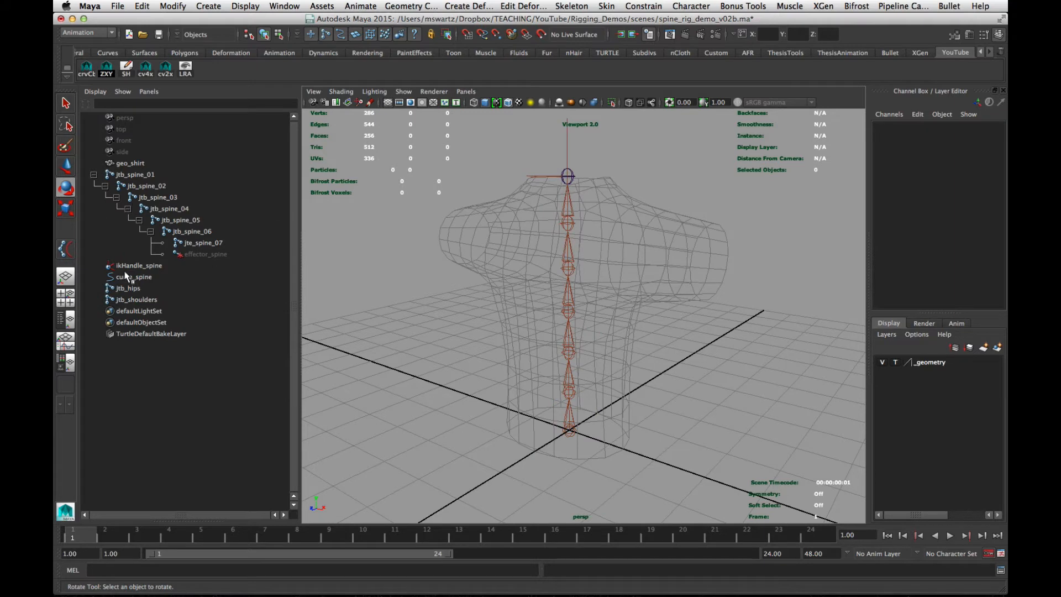
click(129, 288)
drag(588, 401, 572, 362)
key(ctrl+z)
click(605, 294)
Test the spine chain's response by moving jtb_shoulders sideways, undo the move and deselect the joint
click(133, 303)
key(w)
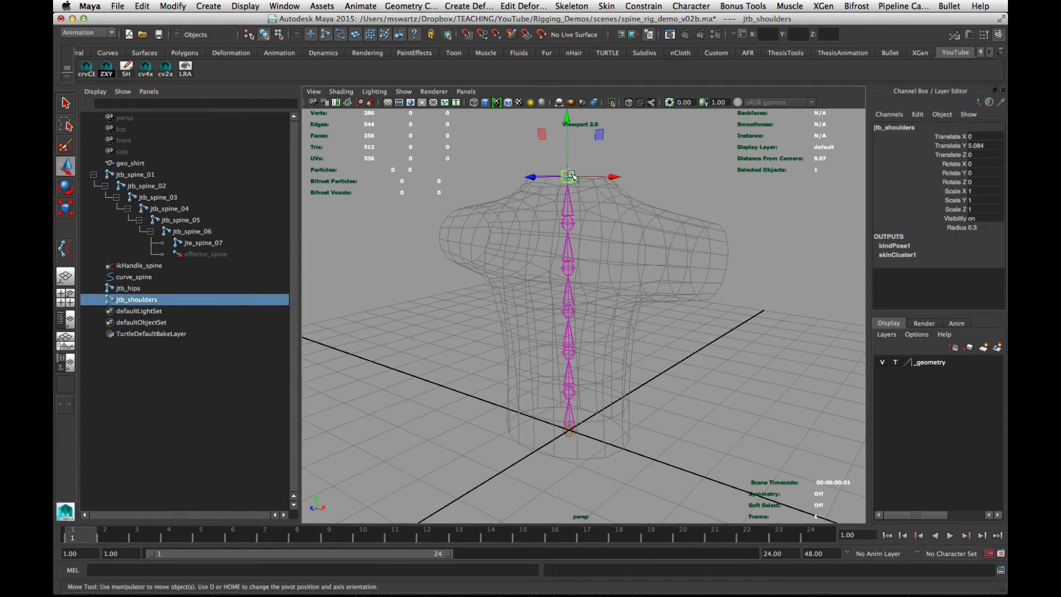
drag(552, 174, 655, 170)
key(ctrl+z)
click(647, 331)
alt+drag(648, 332, 640, 360)
alt+right_drag(640, 359, 533, 358)
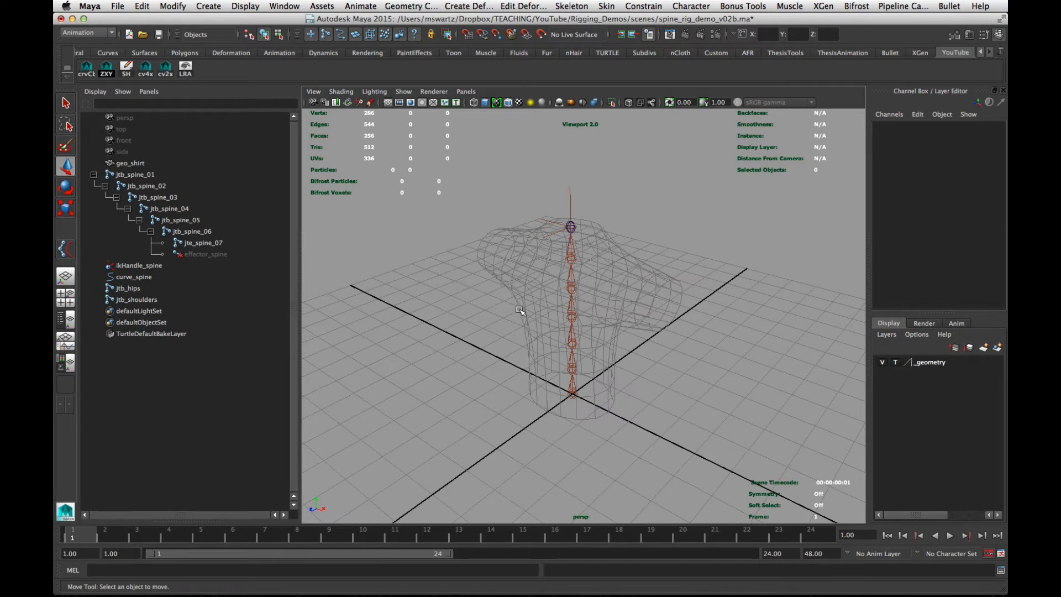
mouse_move(516, 312)
alt+mouse_down()
mouse_move(495, 327)
mouse_move(501, 313)
alt+mouse_up()
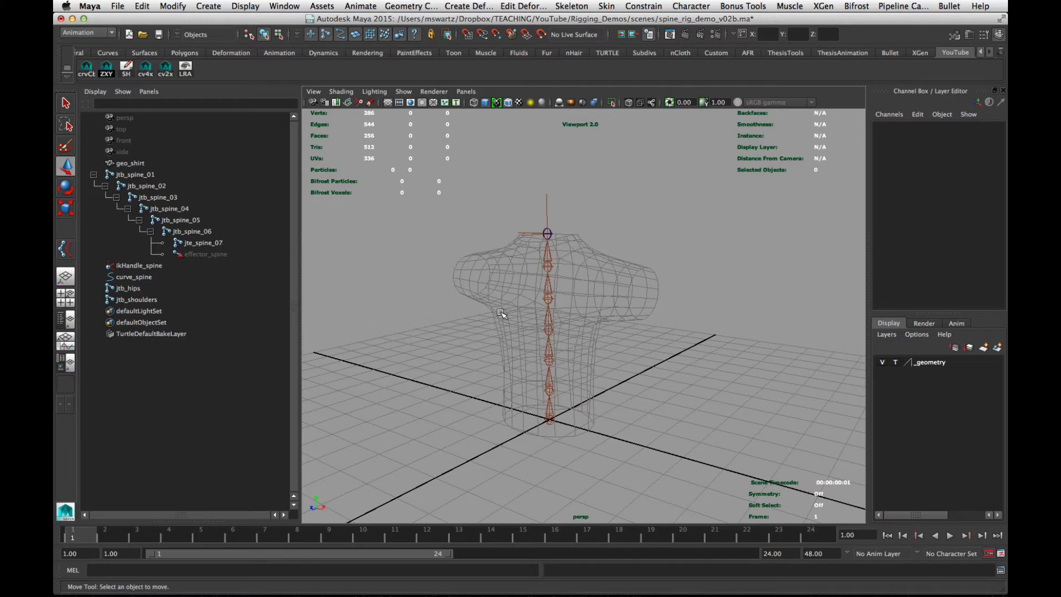
alt+middle_drag(540, 360, 553, 351)
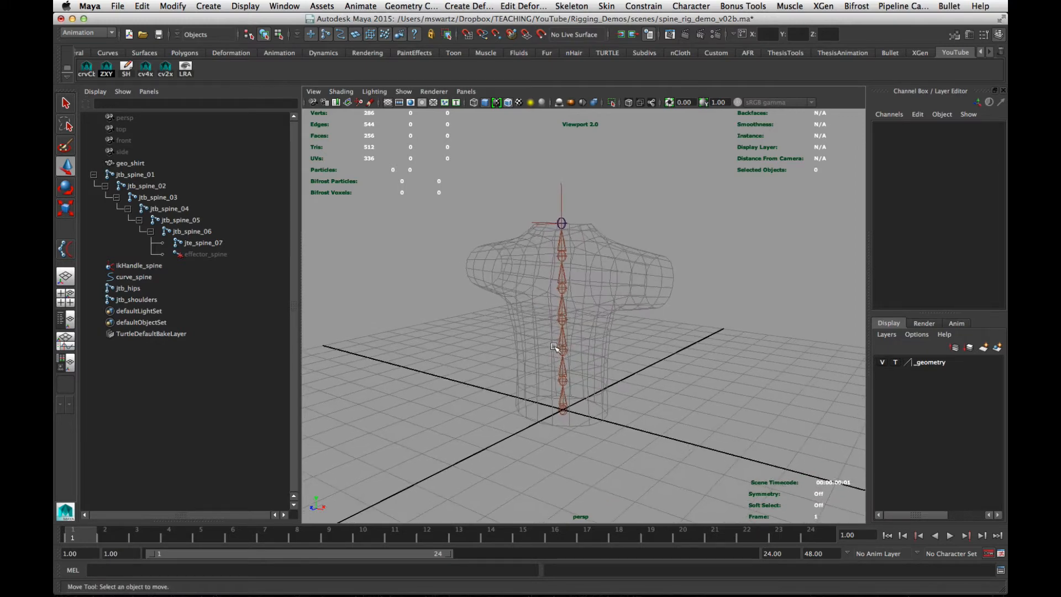
alt+drag(553, 351, 549, 361)
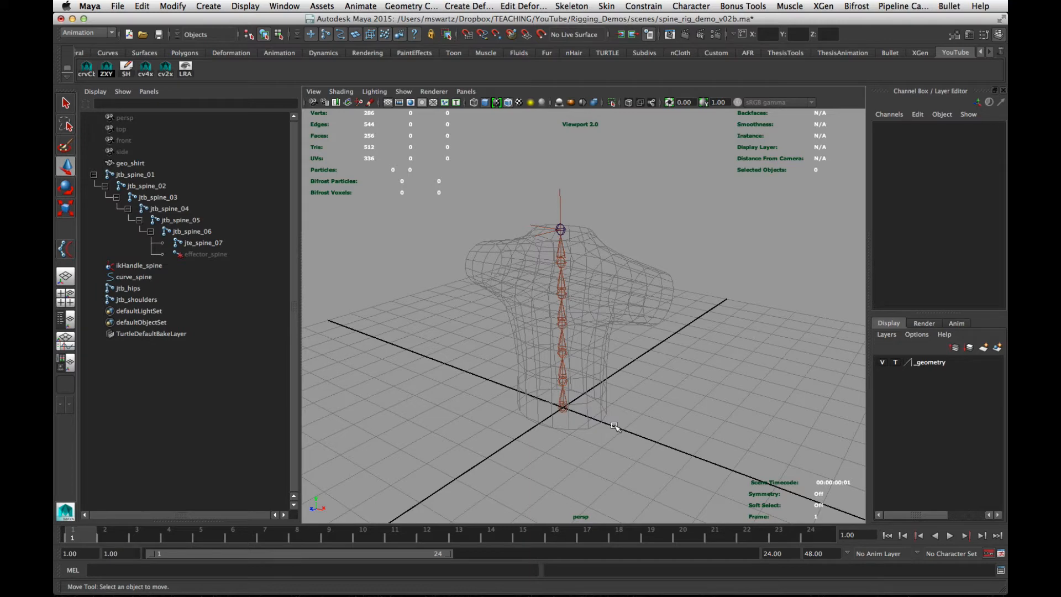
alt+middle_drag(614, 368, 609, 362)
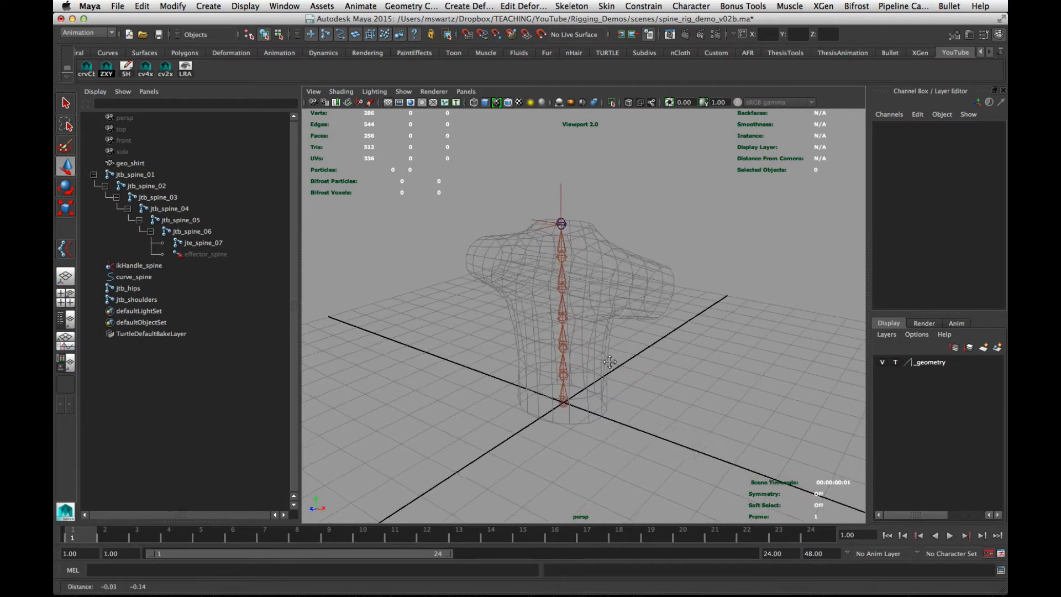
alt+drag(609, 362, 609, 370)
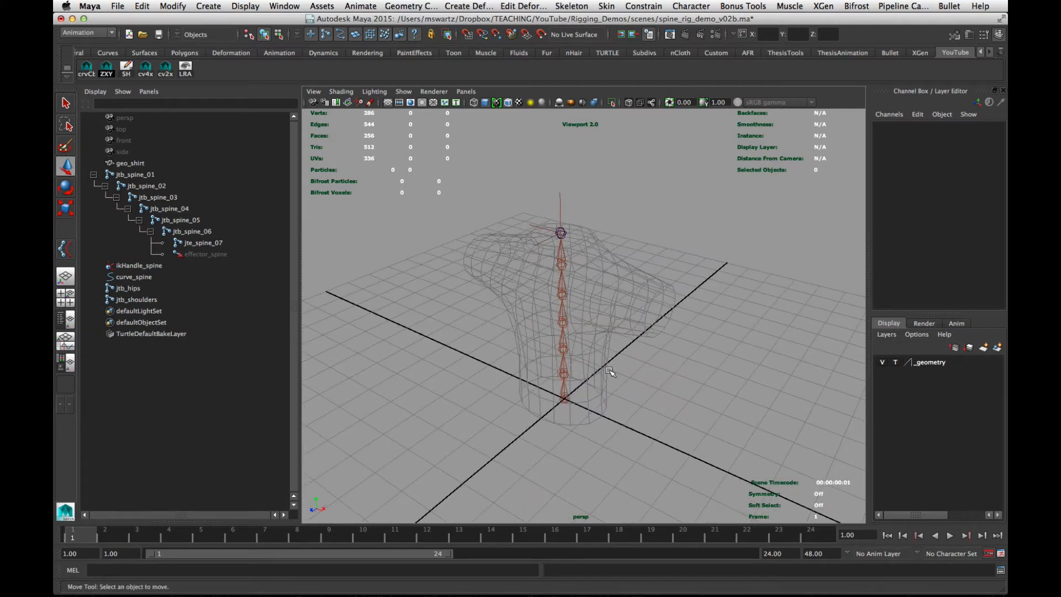
alt+middle_drag(596, 397, 606, 404)
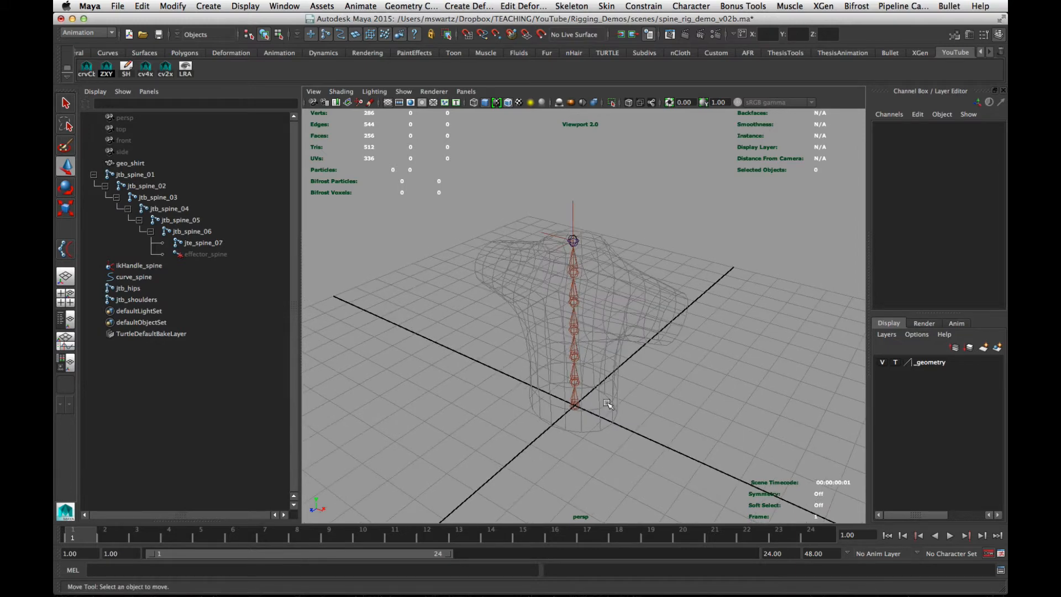
alt+drag(607, 403, 653, 465)
alt+drag(672, 403, 553, 356)
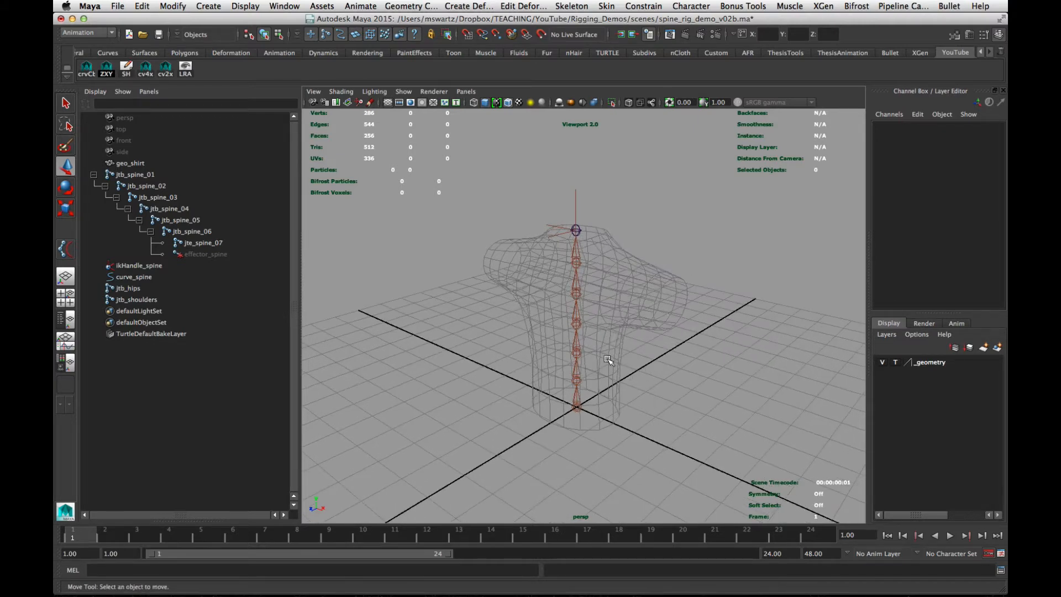
alt+middle_drag(601, 362, 593, 351)
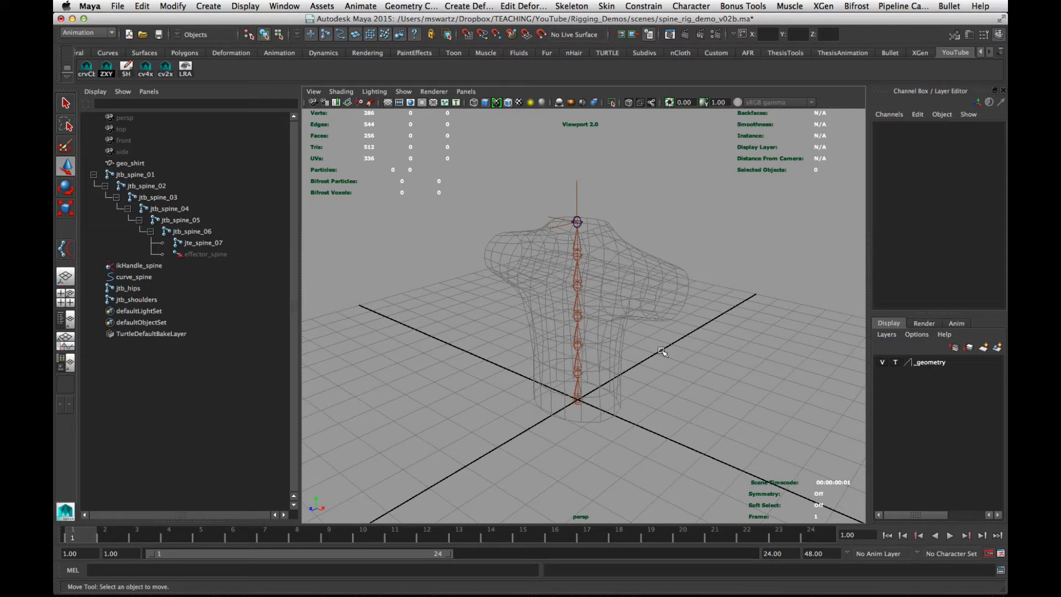
Create a NURBS circle at the base of the spine and set its Scale X, Y and Z to 3
click(208, 5)
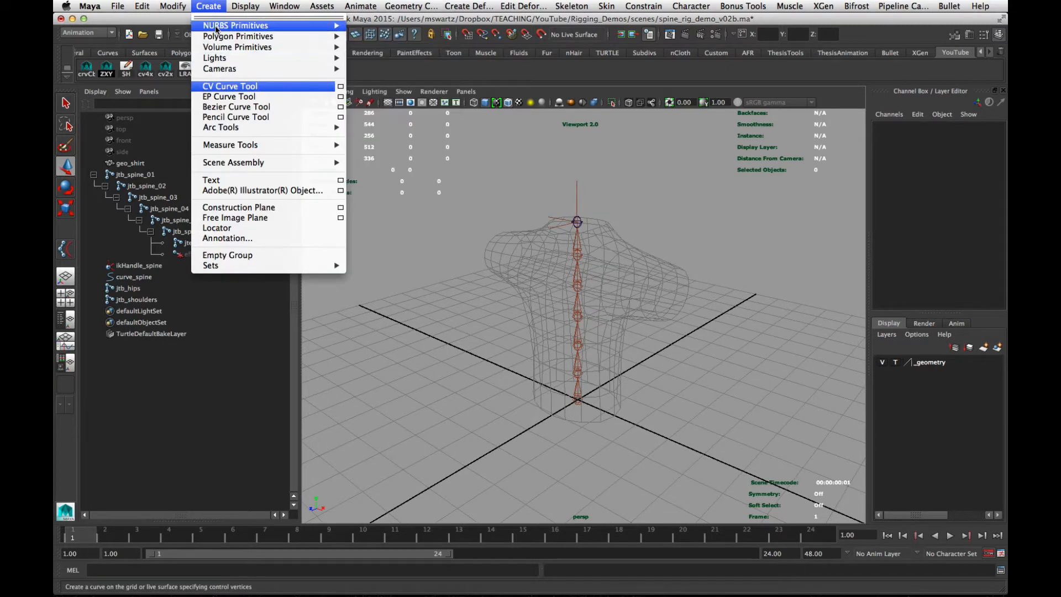
mouse_move(216, 29)
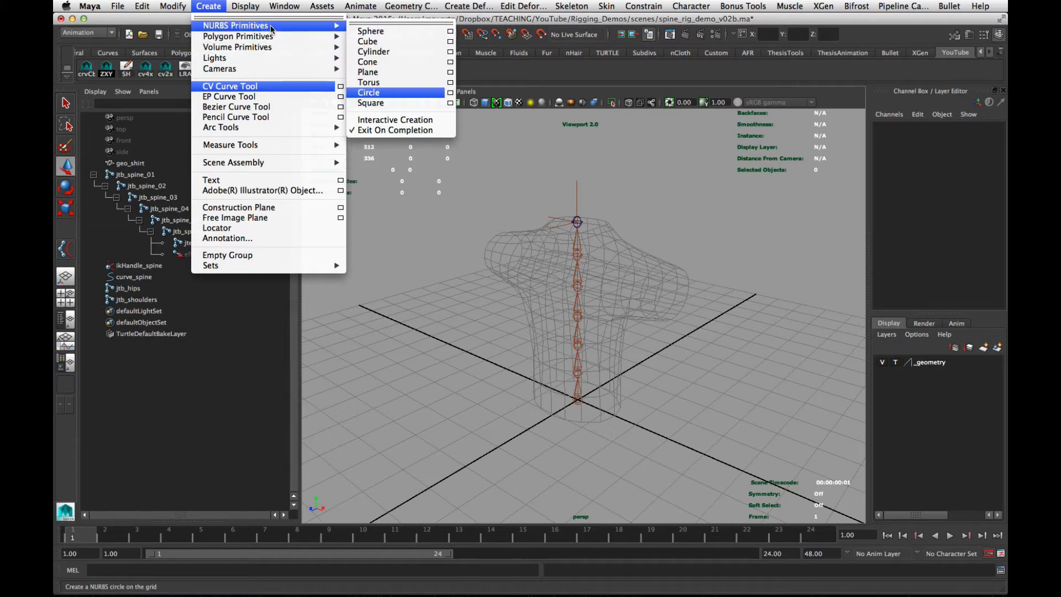
click(372, 93)
key(r)
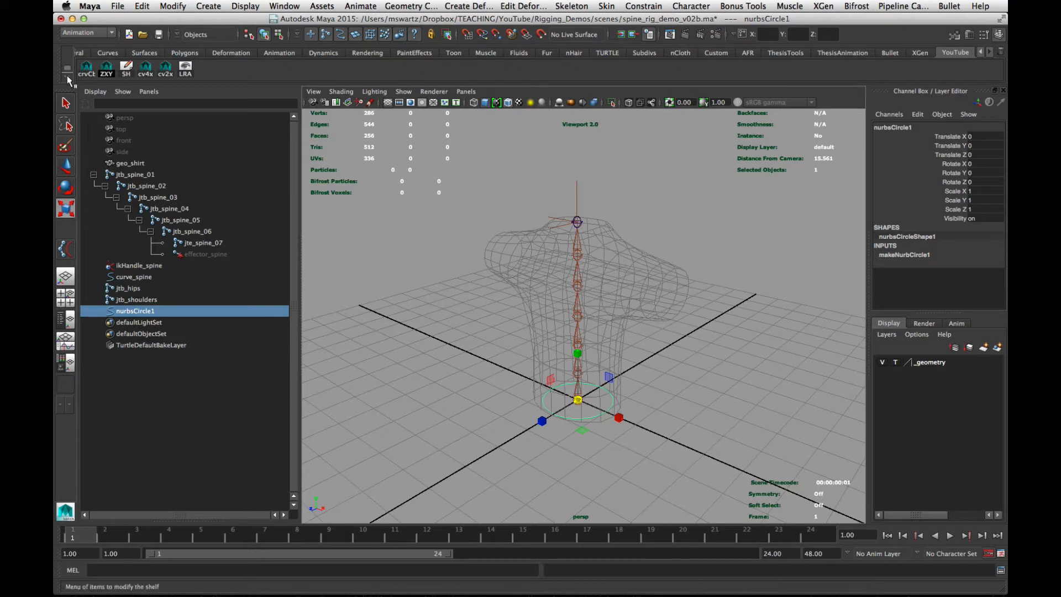
click(66, 74)
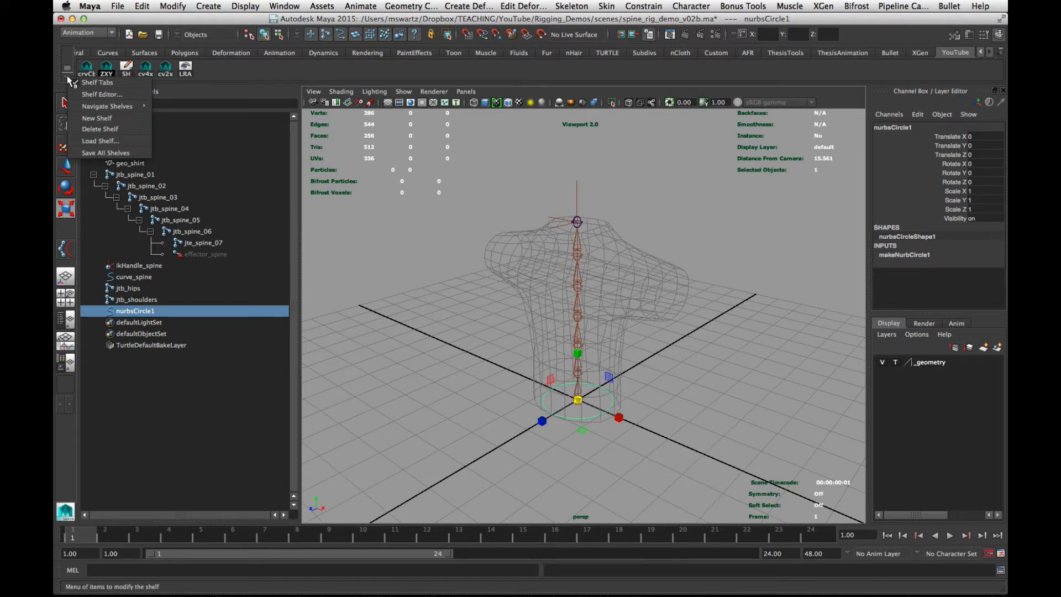
click(386, 71)
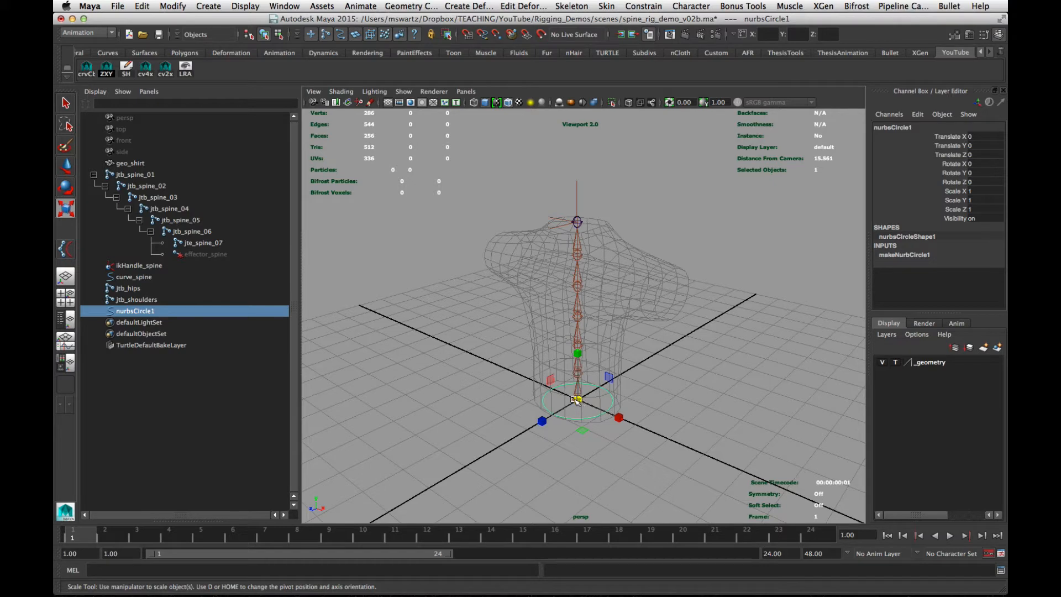
drag(978, 191, 979, 209)
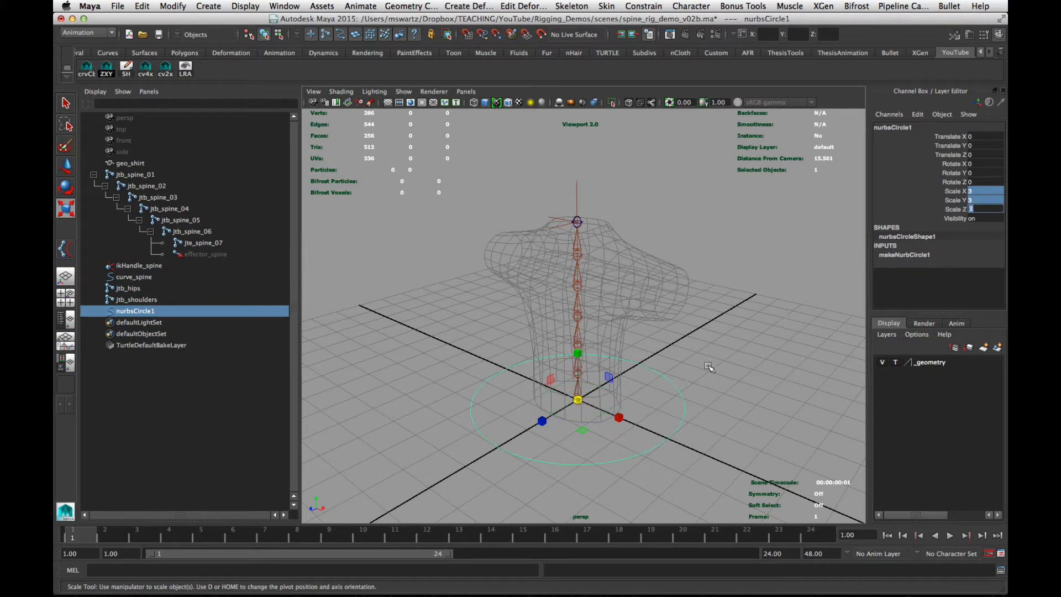
Reduce the circle's Scale X, Y and Z equally so it fits just outside the shirt's lower edge, and deselect it
drag(982, 202, 981, 207)
click(979, 209)
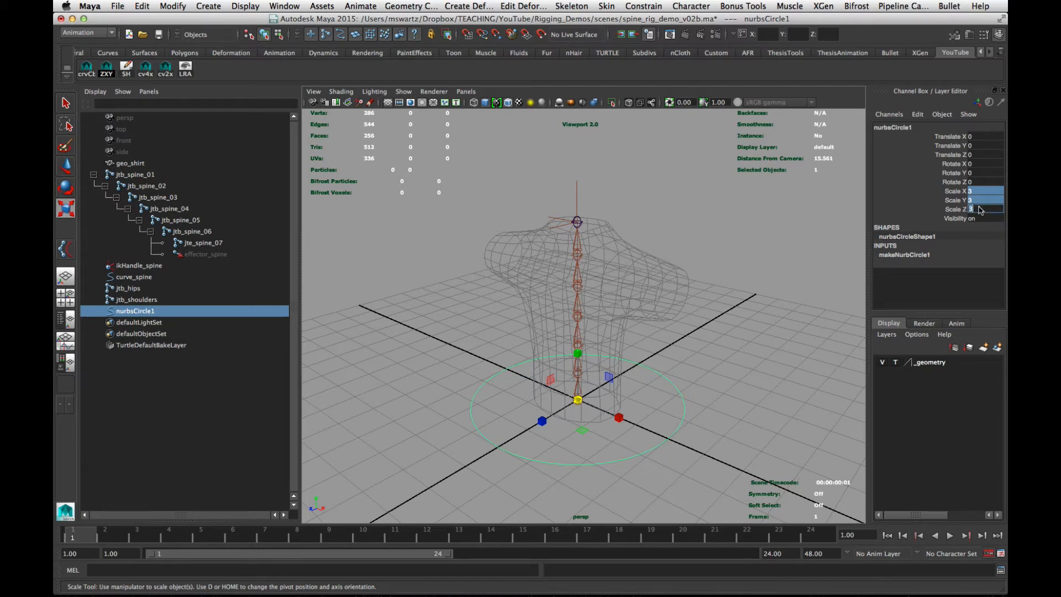
click(717, 363)
alt+drag(611, 423, 601, 414)
alt+middle_drag(600, 413, 589, 404)
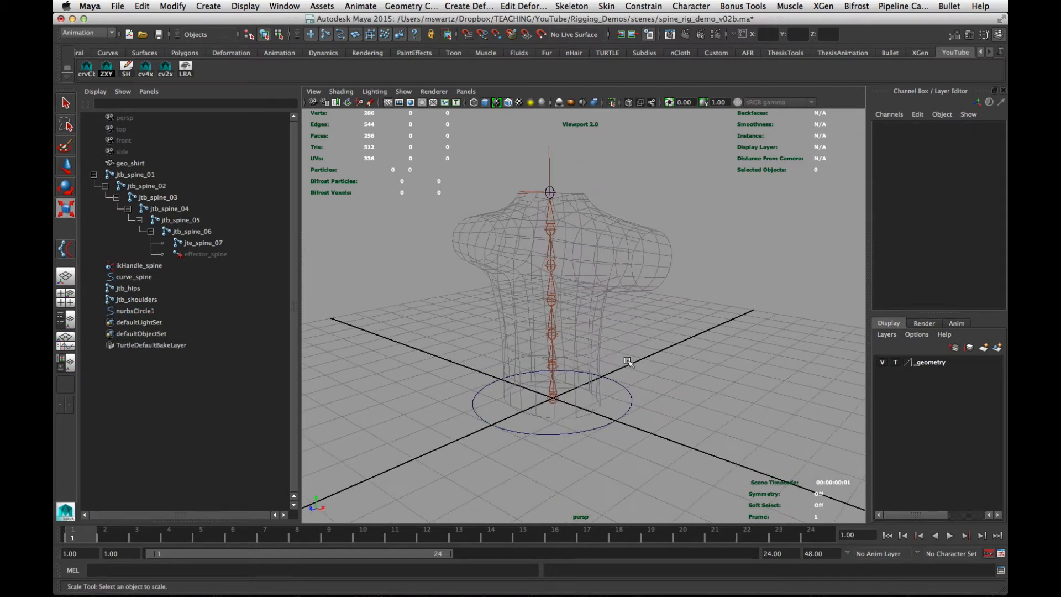
With the linear EP Curve Tool, draw an arrow outline in the top view pointing along +X from the circle, about 3 units long and 4 wide
key(space)
drag(628, 361, 524, 369)
alt+middle_drag(617, 371, 606, 380)
scroll(607, 379, up, 5)
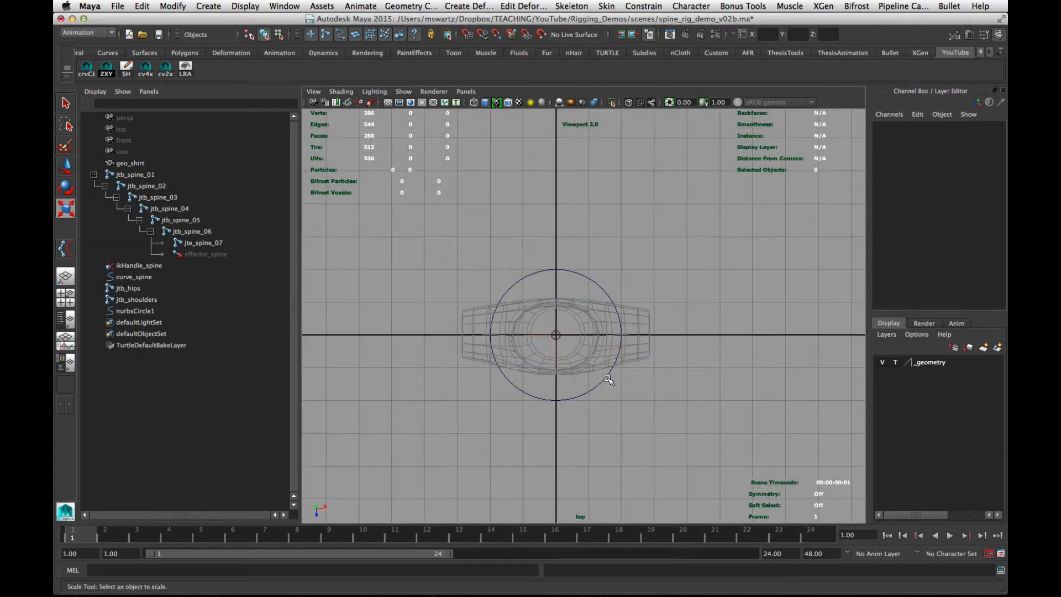
click(199, 6)
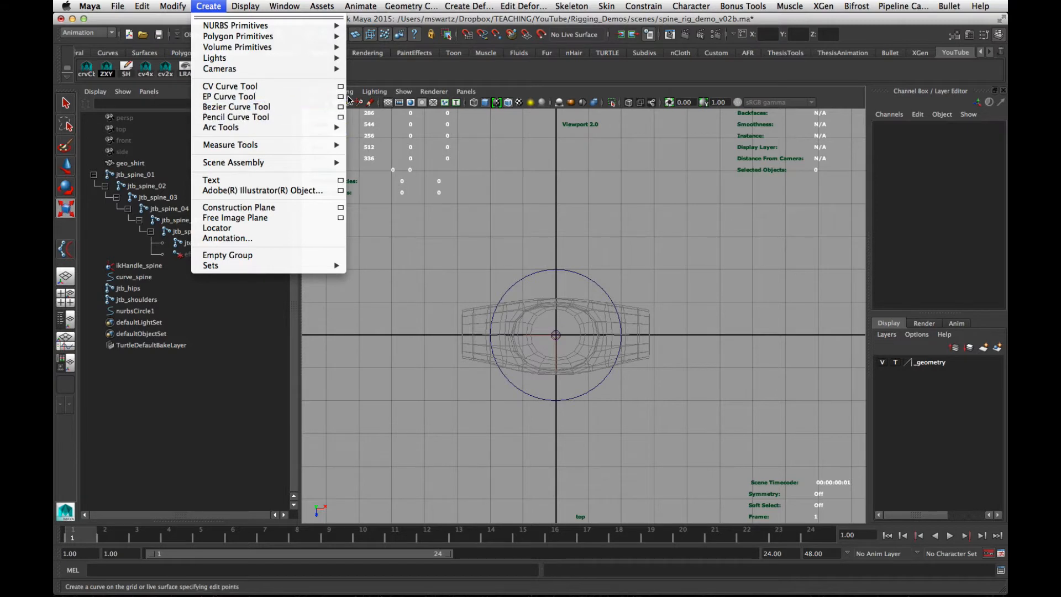
click(340, 97)
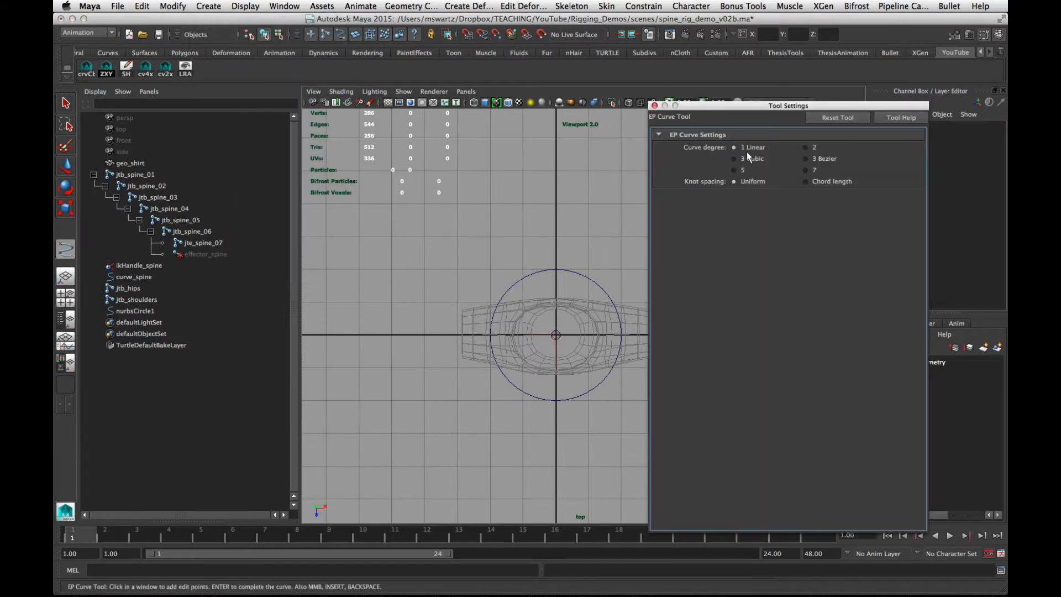
click(654, 105)
scroll(732, 411, up, 3)
scroll(685, 353, up, 1)
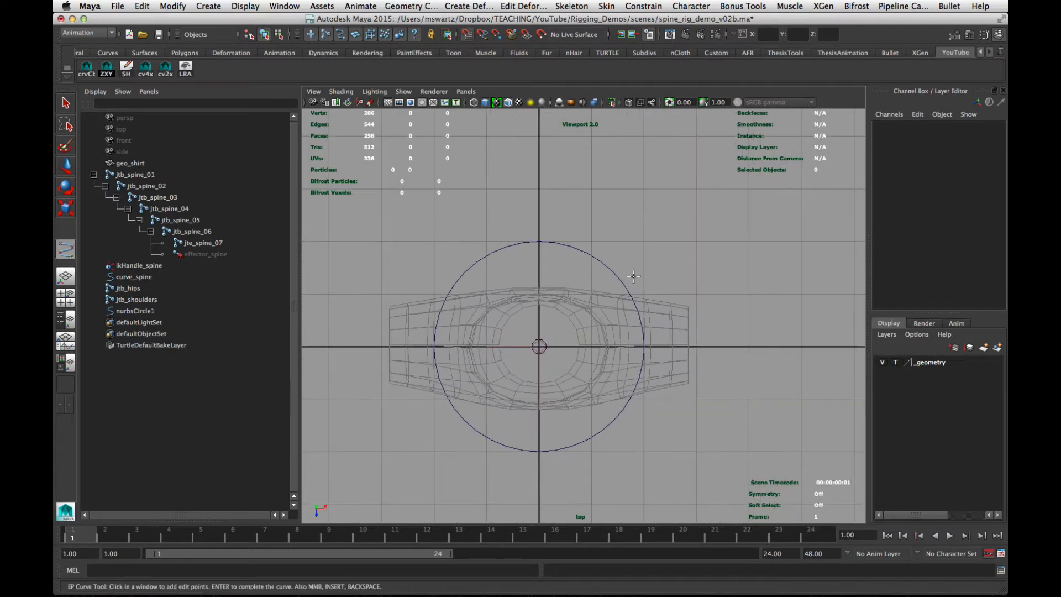
click(644, 294)
click(697, 294)
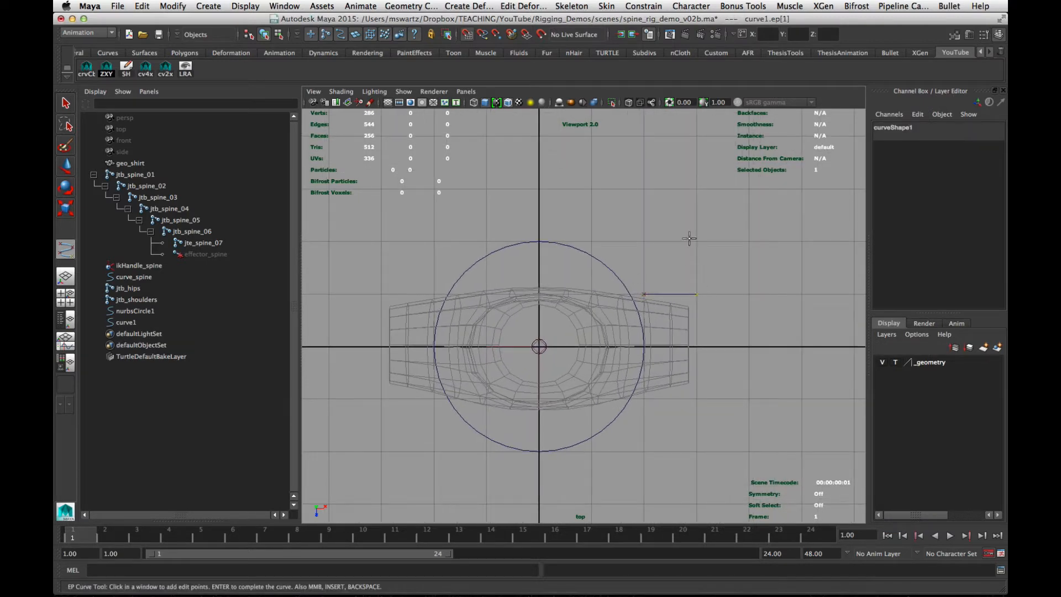
click(696, 242)
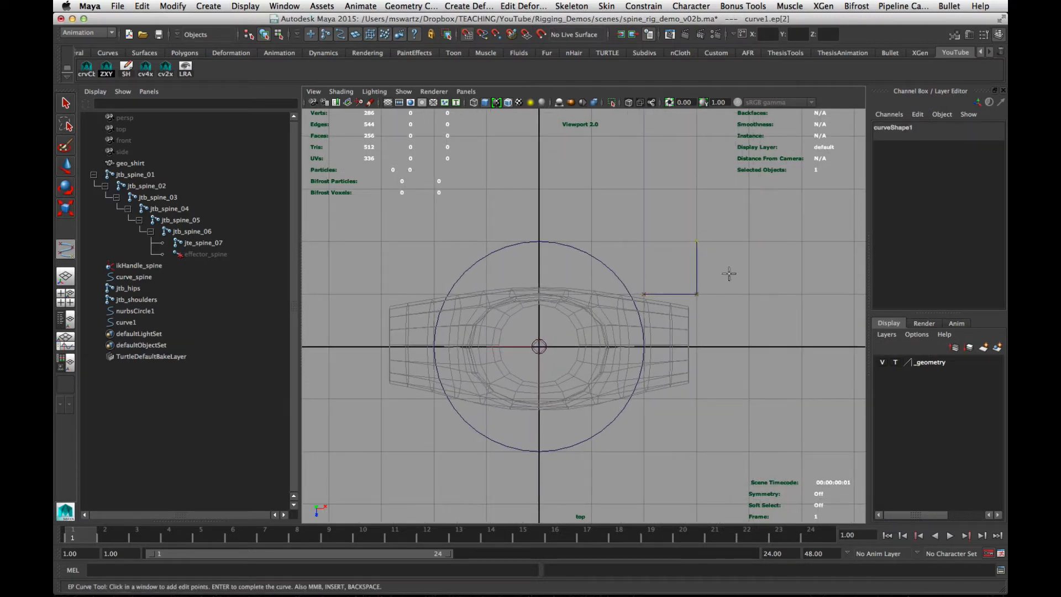
click(801, 347)
click(695, 396)
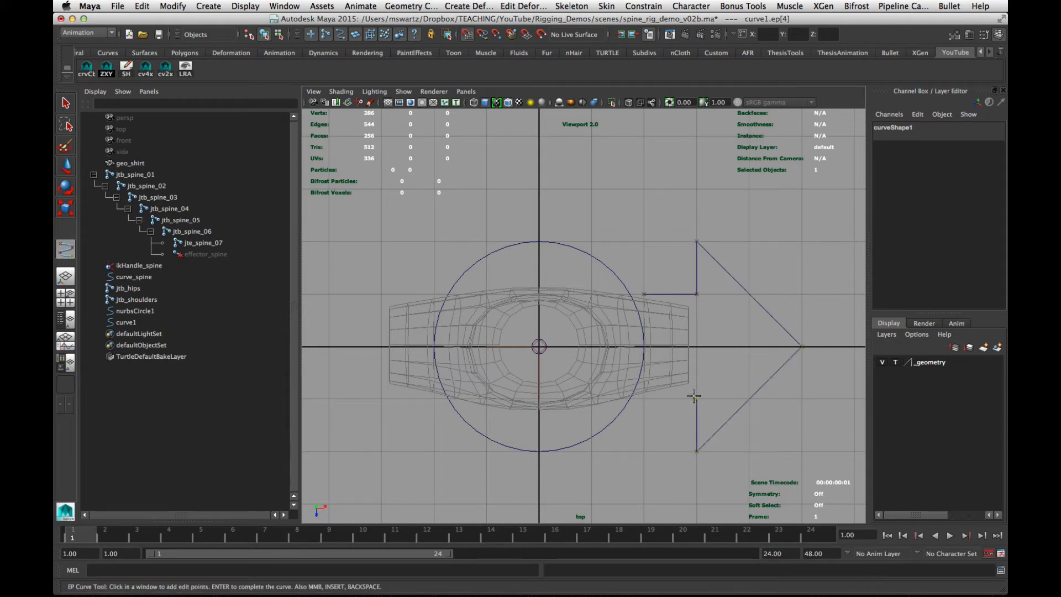
key(Return)
Scale all of the arrow's control vertices along Z to about 0.77 so the arrow becomes narrower
key(r)
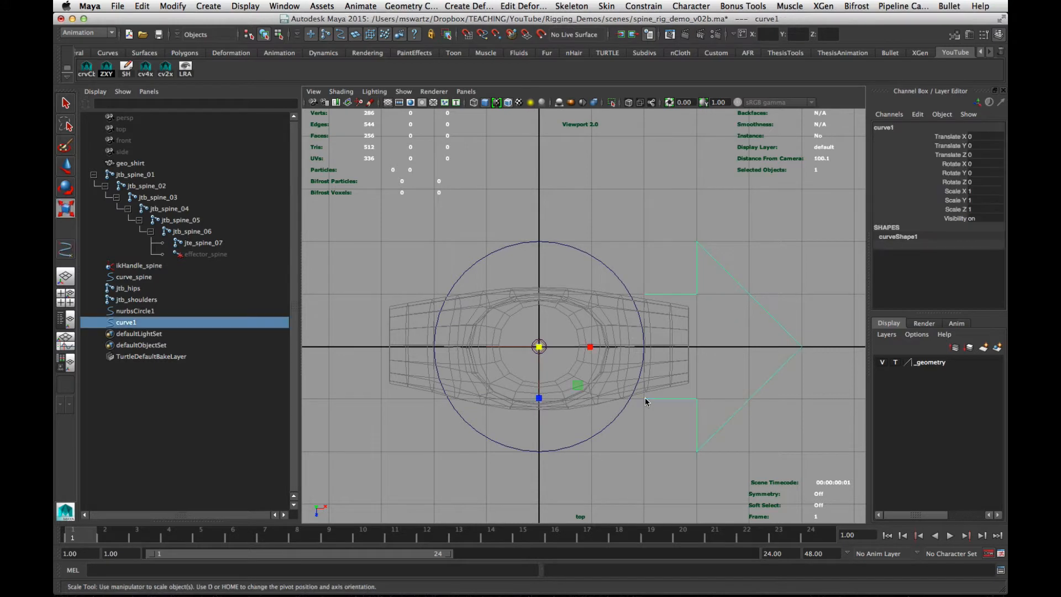
right_drag(687, 294, 600, 295)
drag(601, 211, 837, 472)
mouse_move(721, 400)
mouse_down()
mouse_move(718, 371)
mouse_move(720, 399)
mouse_up()
Move the two open-end vertices of the arrow's shaft about 0.15 units inward so they overlap the circle, and return to object mode
drag(658, 275, 617, 400)
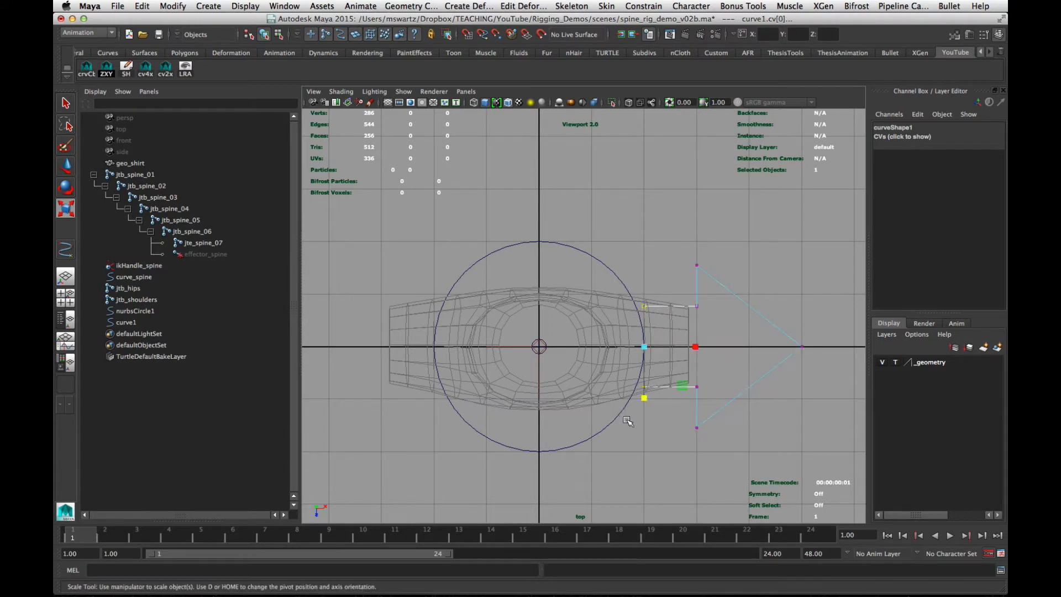
key(w)
drag(698, 346, 692, 346)
click(648, 266)
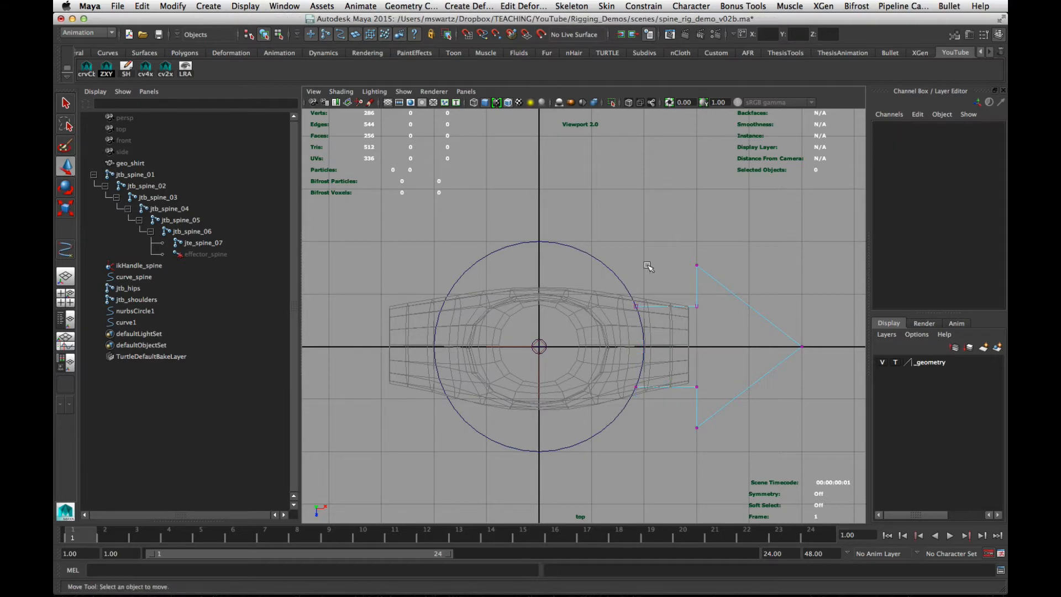
right_drag(699, 267, 745, 250)
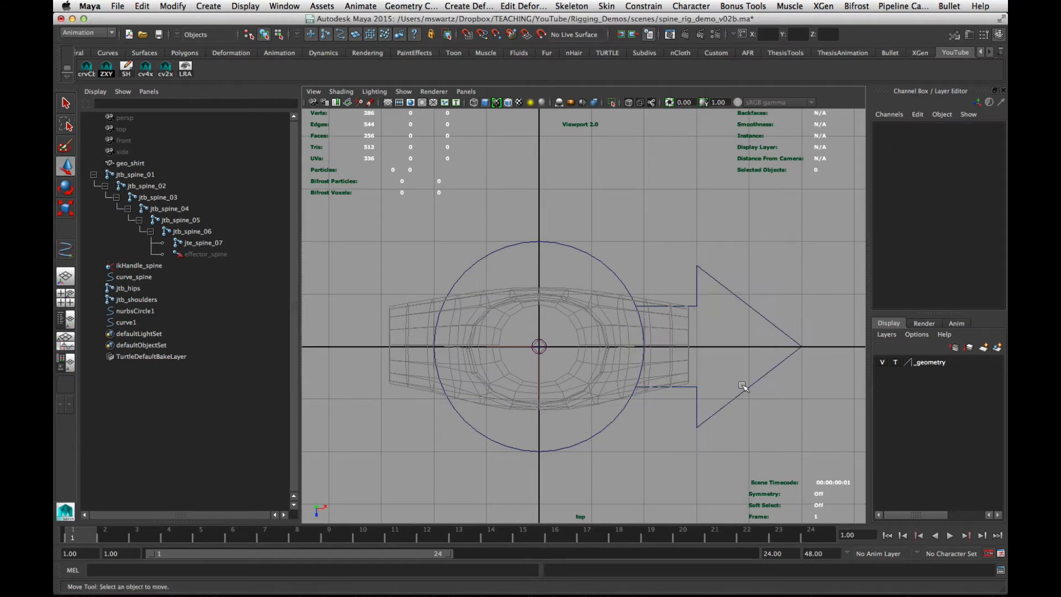
Duplicate the arrow with a Rotate Y of -90, repeat the transformed duplication twice to surround the circle with four arrows, and deselect
alt+middle_drag(741, 386, 693, 391)
alt+right_drag(731, 394, 618, 385)
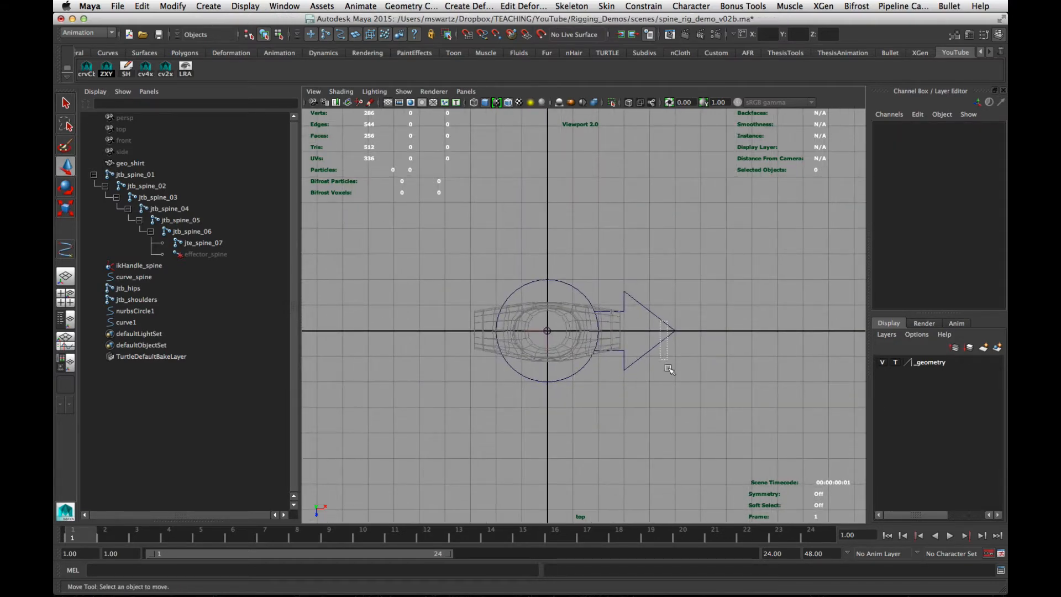
click(654, 348)
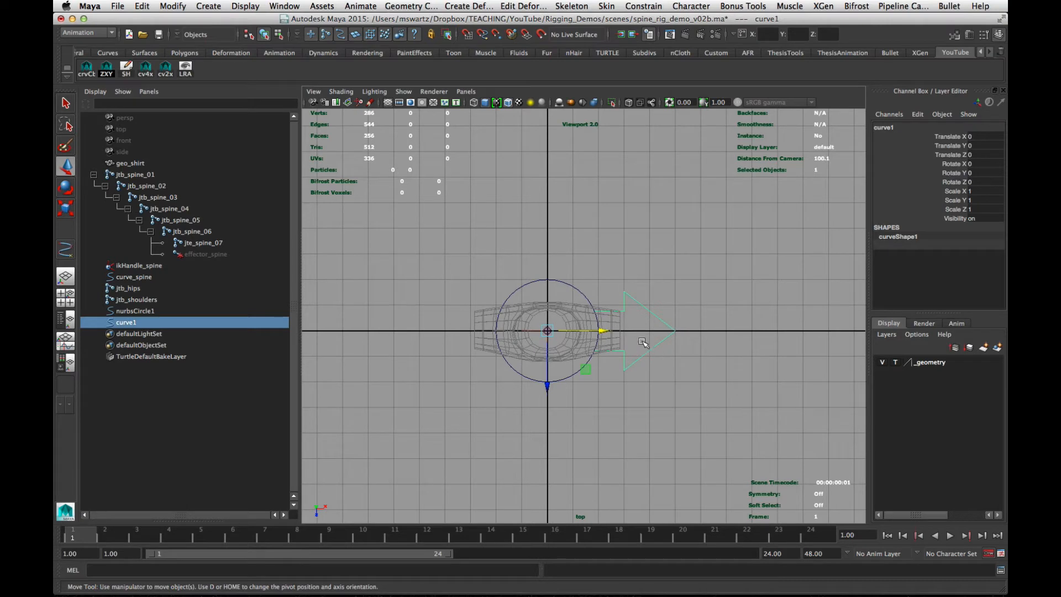
key(ctrl+d)
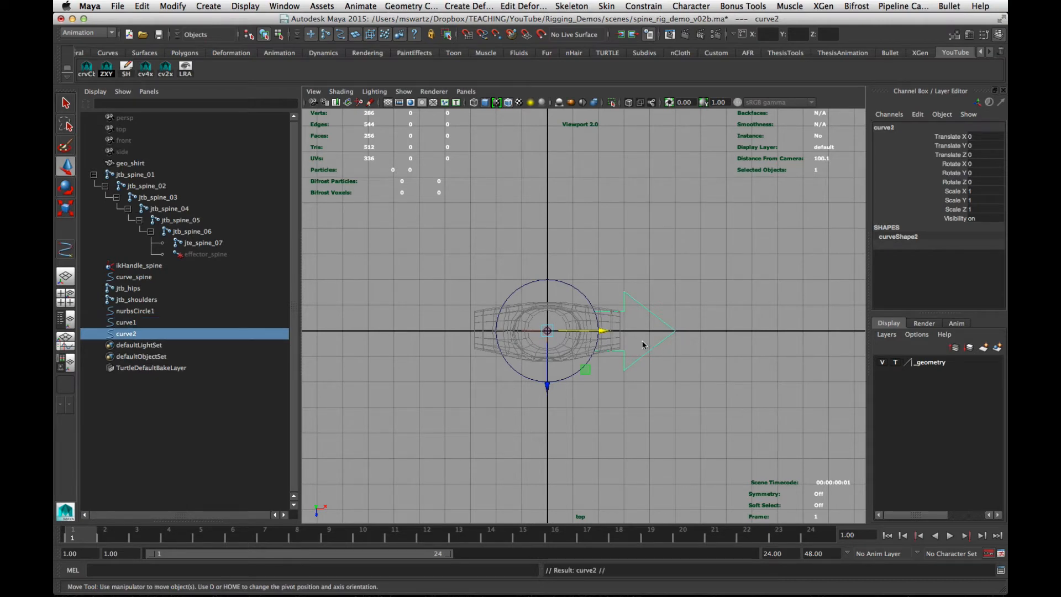
key(e)
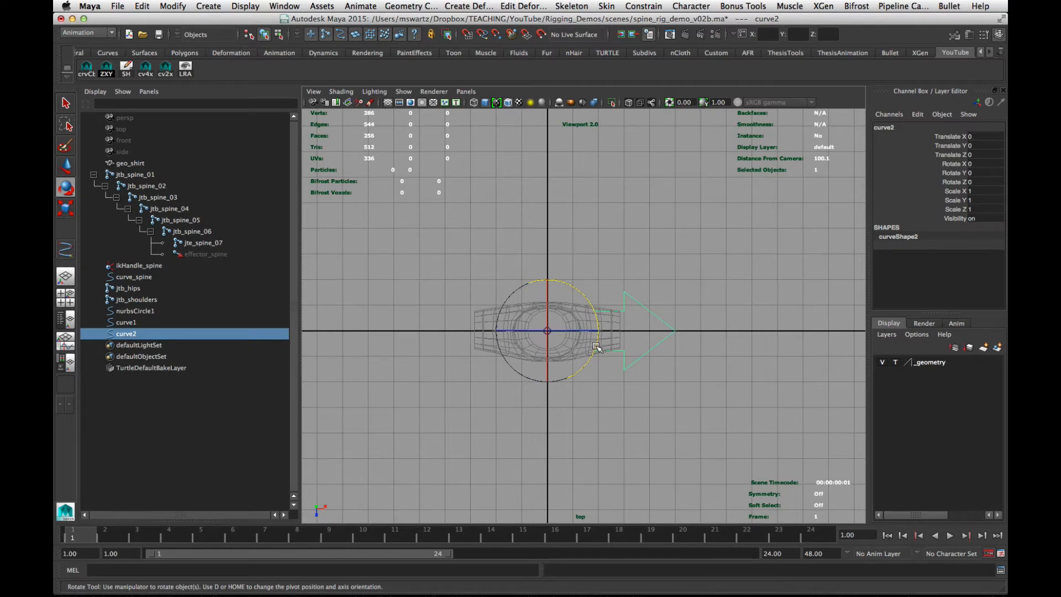
drag(596, 346, 539, 394)
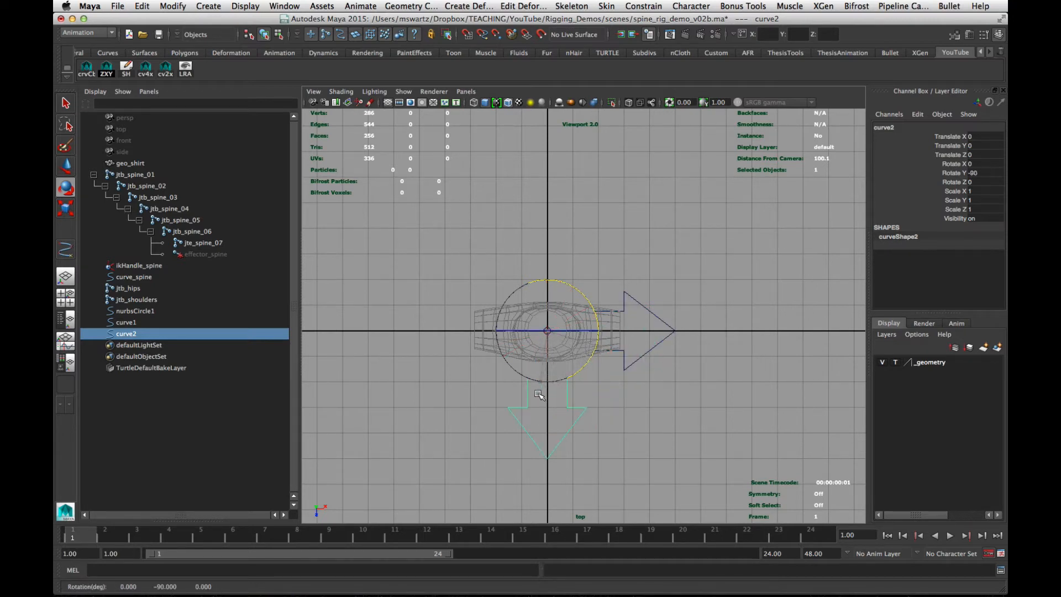
key(shift+d)
key(shift+d)
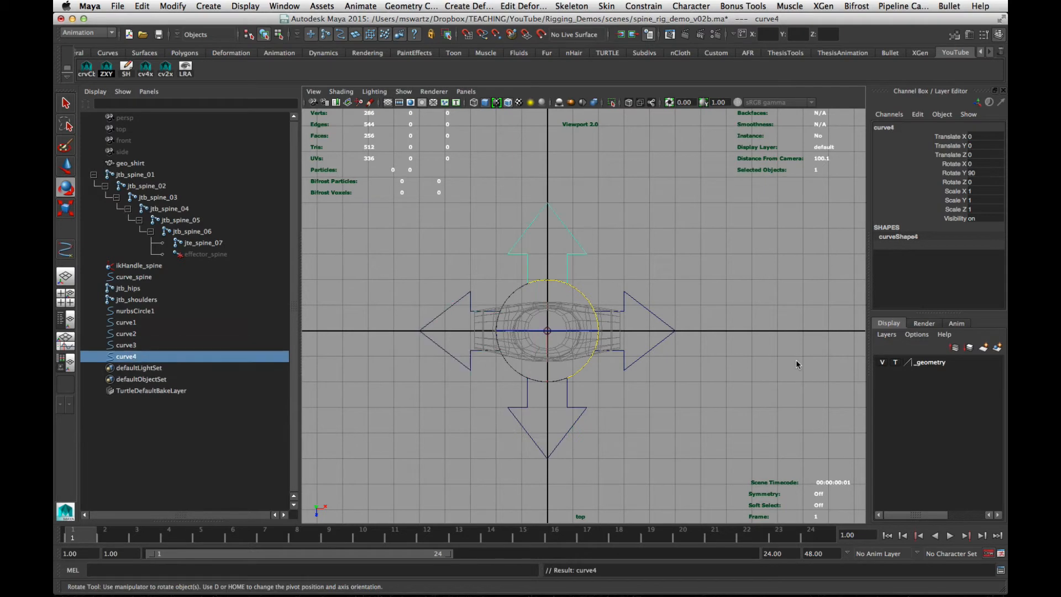
click(743, 360)
Add the four arrow curves and the NURBS circle to a new display layer, set that layer to Reference, and deselect them
alt+middle_drag(579, 360, 626, 353)
key(space)
drag(625, 353, 633, 244)
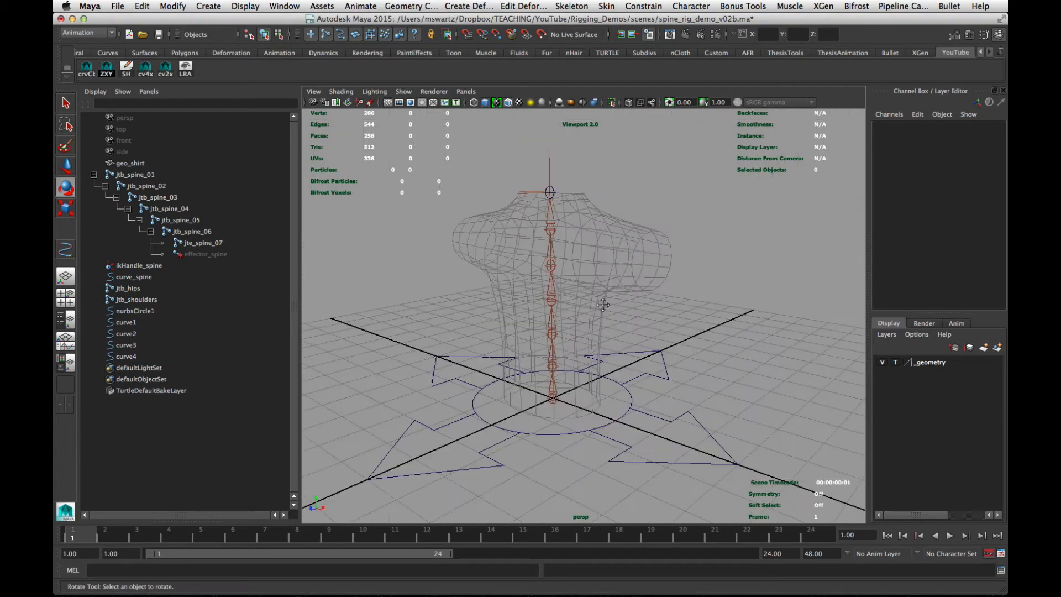
alt+middle_drag(600, 302, 614, 265)
mouse_move(614, 265)
alt+mouse_down()
mouse_move(633, 318)
mouse_move(626, 291)
alt+mouse_up()
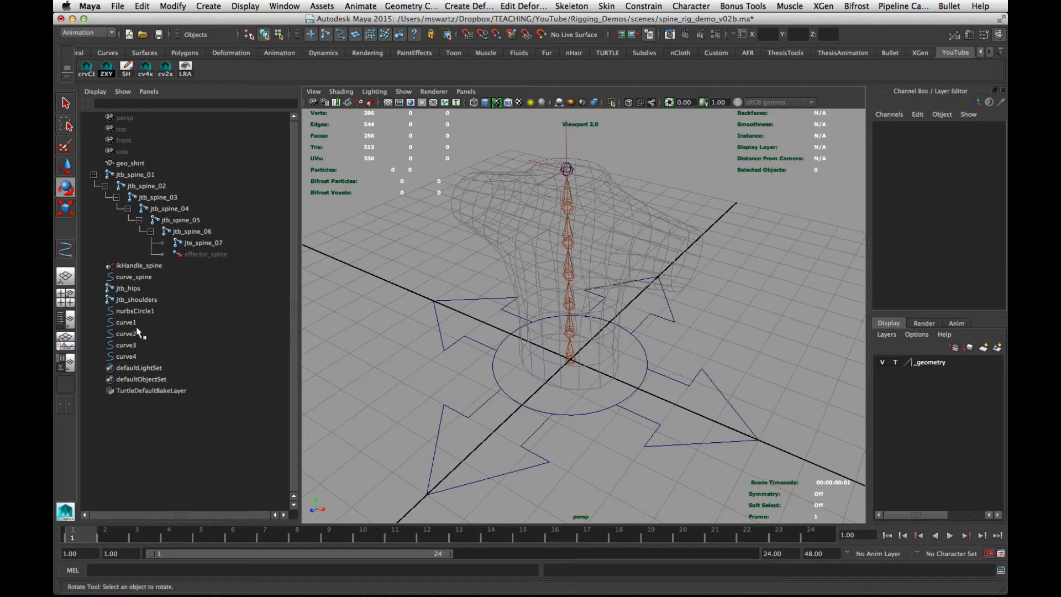
drag(128, 326, 127, 356)
alt+drag(453, 354, 487, 346)
shift+click(486, 345)
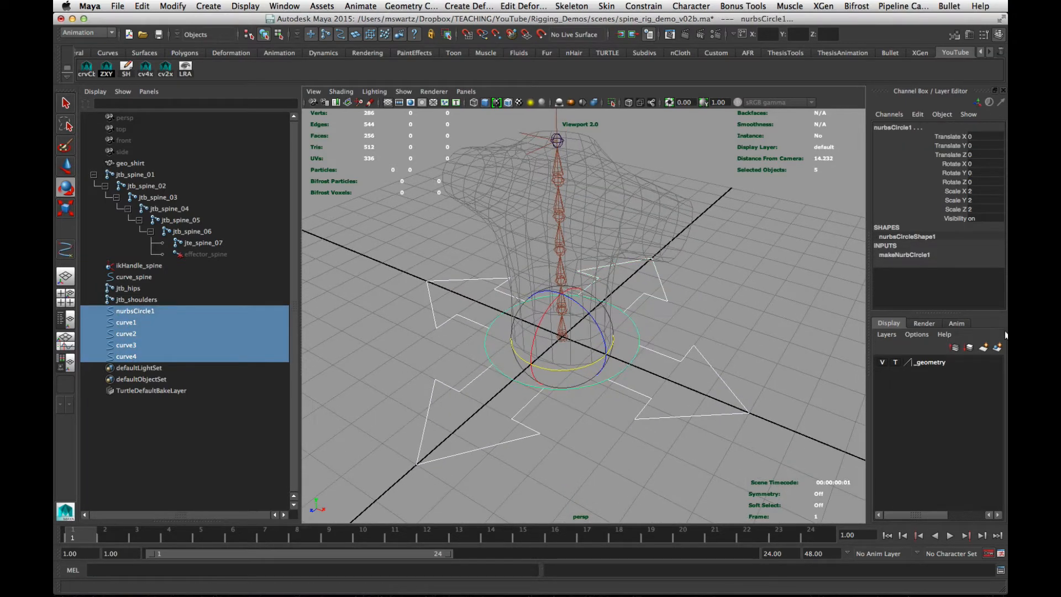
click(997, 348)
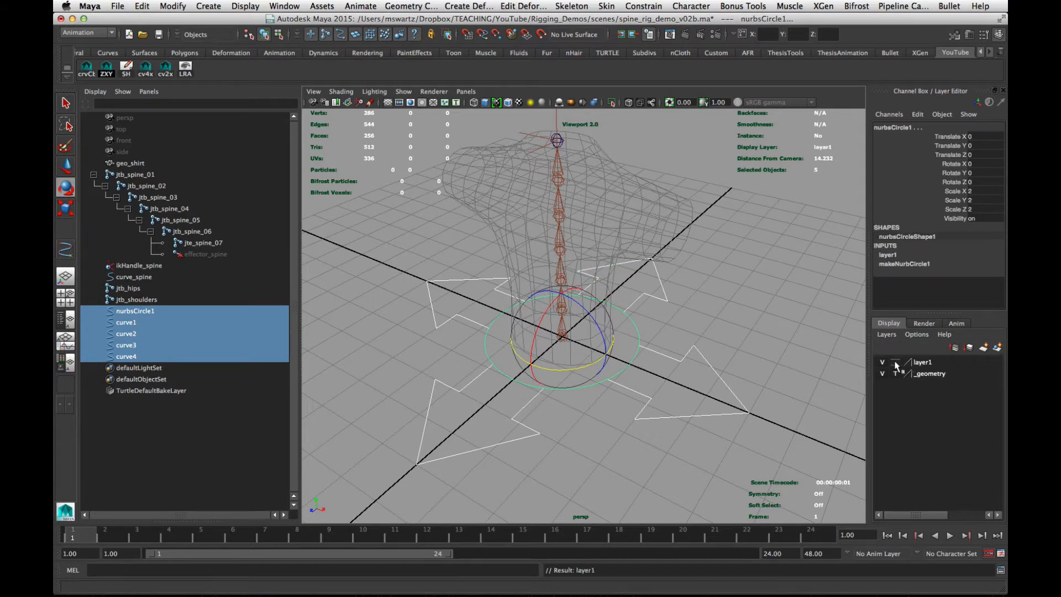
click(895, 365)
click(896, 365)
click(616, 388)
Start a cubic CV curve snapped to the -Z arrow's junction with the circle and trace its shaft side to the inner corner
alt+middle_drag(617, 388, 645, 376)
alt+drag(646, 375, 549, 394)
key(space)
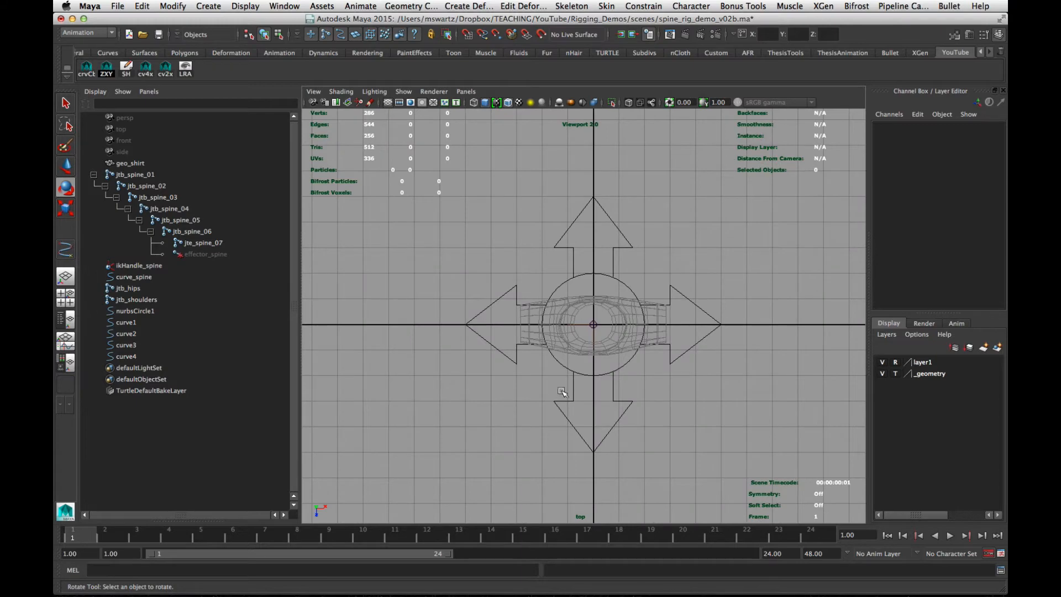
alt+middle_drag(557, 365, 523, 370)
alt+right_drag(522, 370, 696, 387)
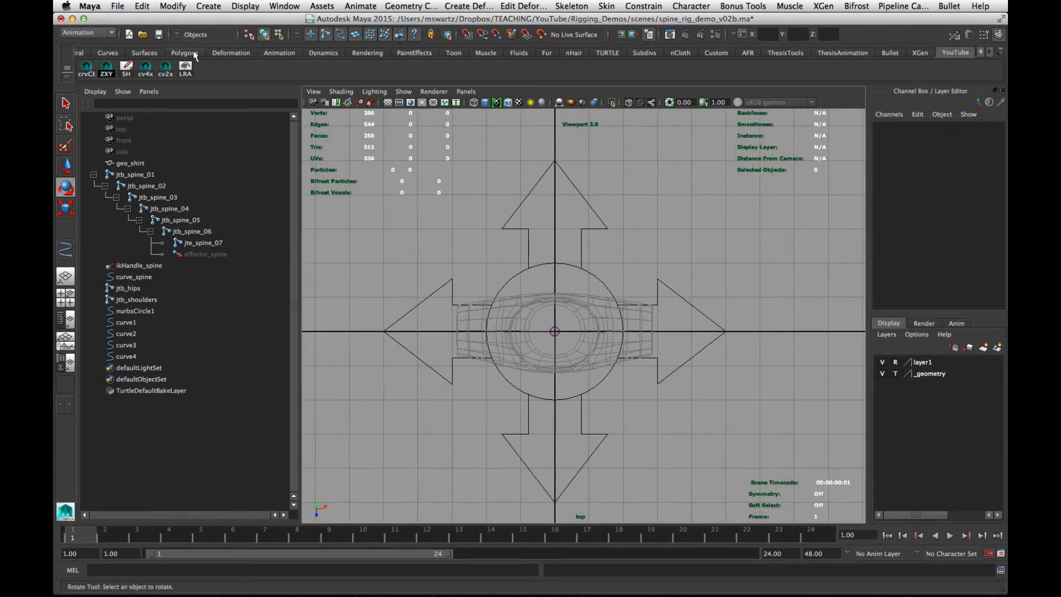
click(207, 6)
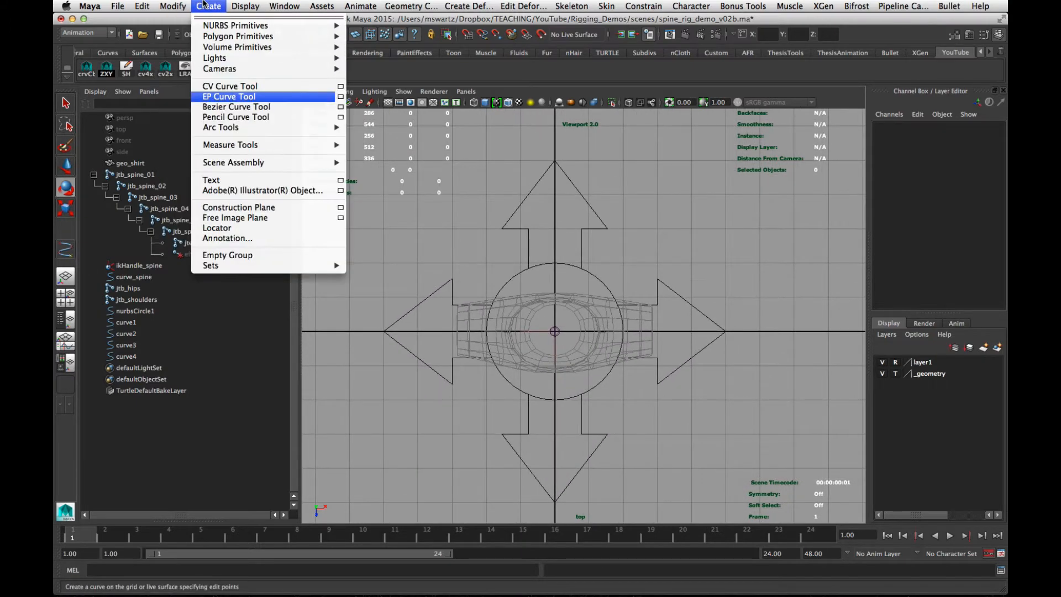
click(340, 86)
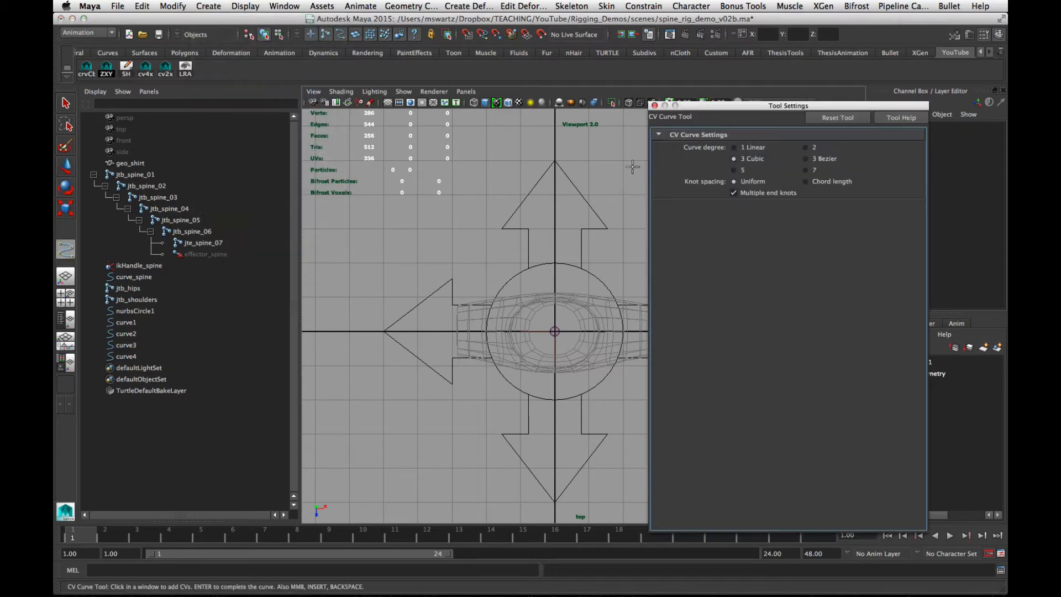
click(655, 105)
scroll(606, 298, up, 5)
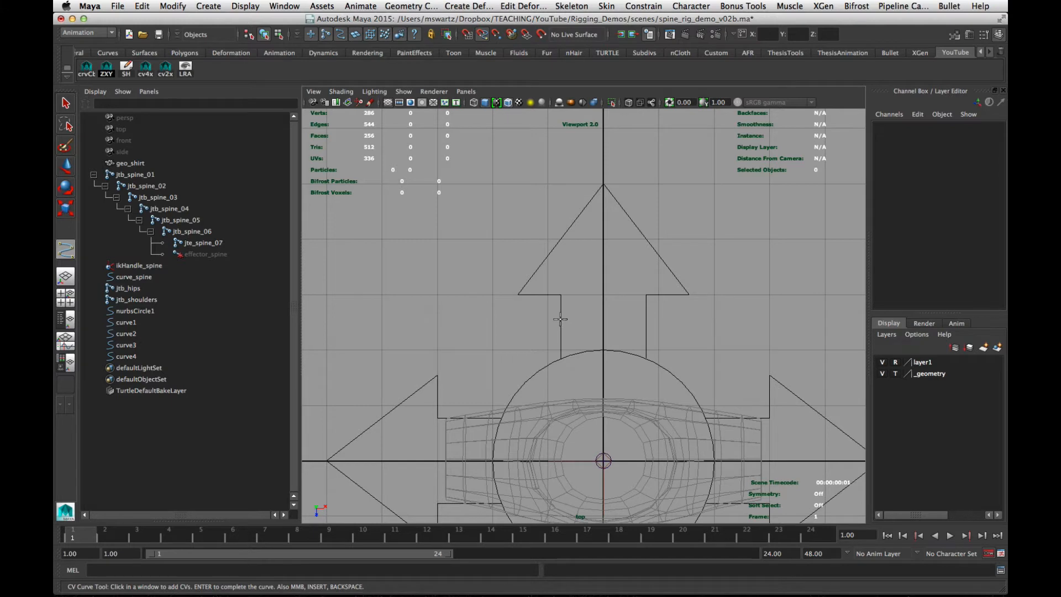
click(560, 357)
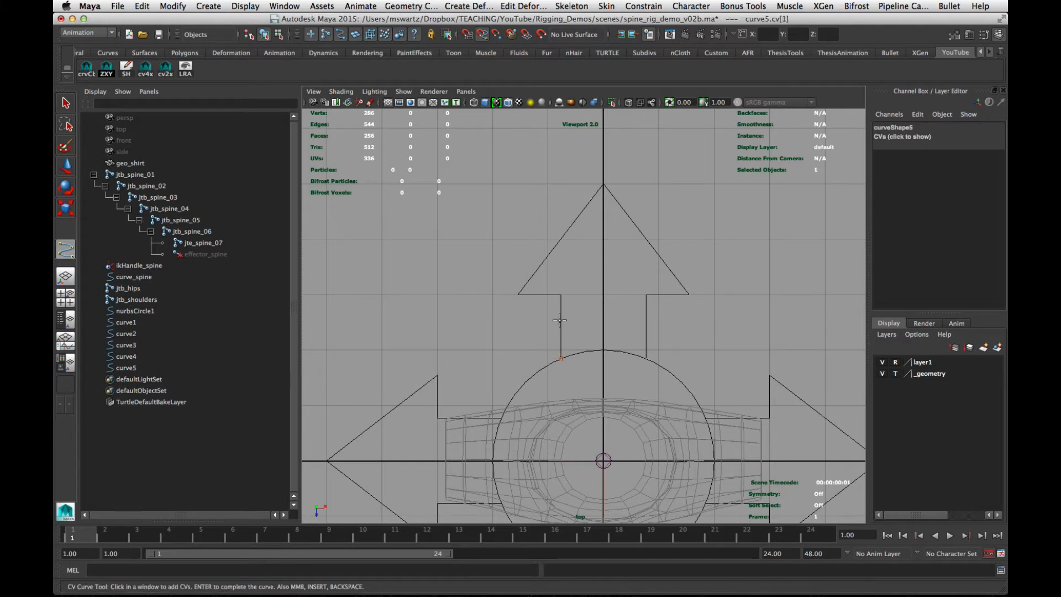
click(561, 358)
drag(562, 301, 551, 266)
middle_drag(550, 251, 572, 282)
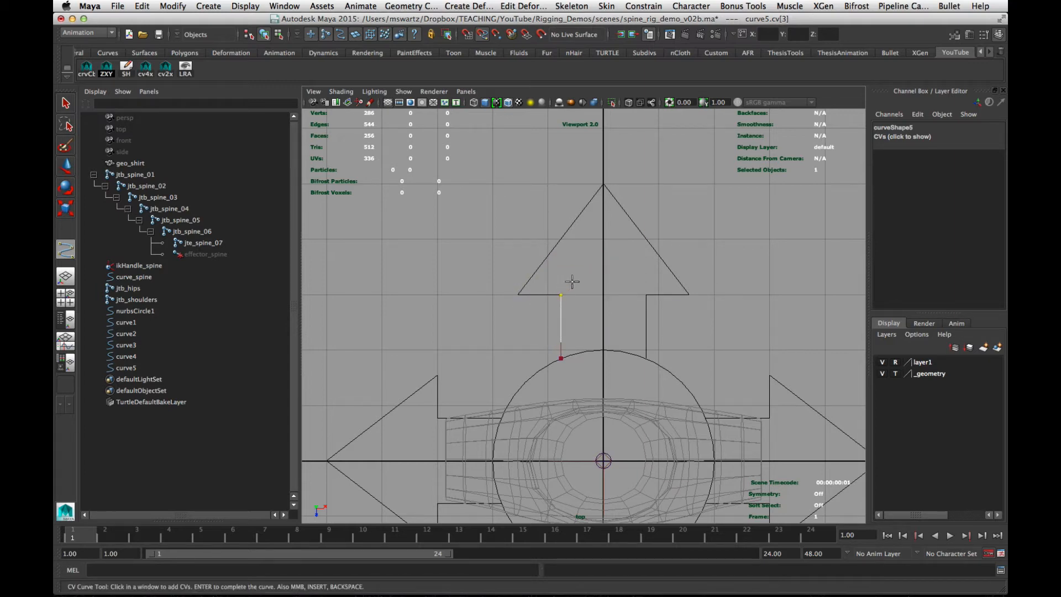
Trace the -Z arrowhead with stacked CVs at its outer corner, tip, opposite outer corner and second inner corner
click(518, 295)
click(518, 295)
click(518, 294)
click(596, 192)
click(595, 193)
click(595, 193)
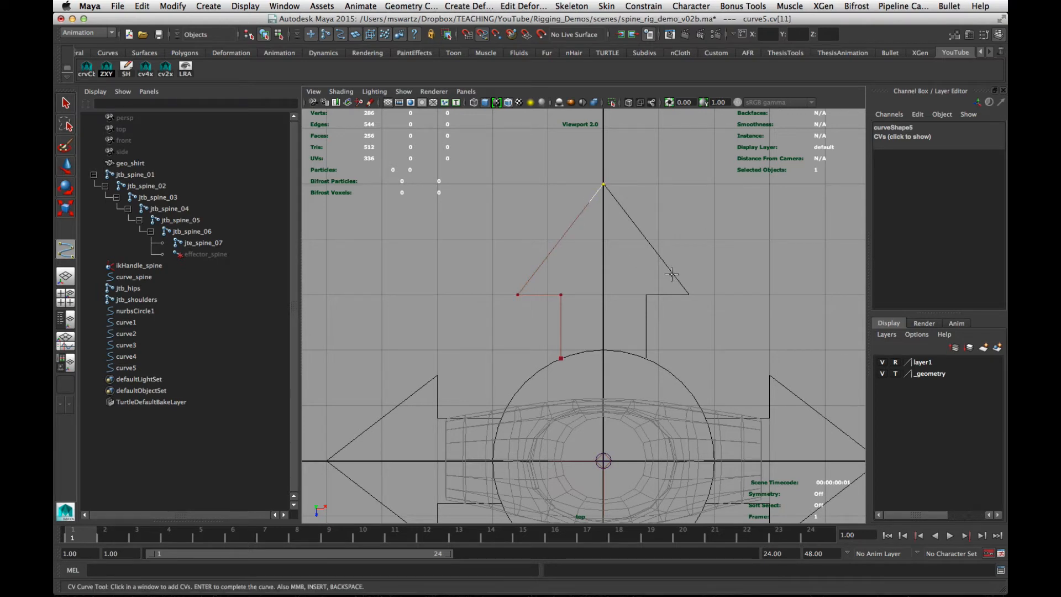
click(701, 295)
click(695, 296)
click(684, 286)
click(644, 293)
click(657, 294)
click(656, 294)
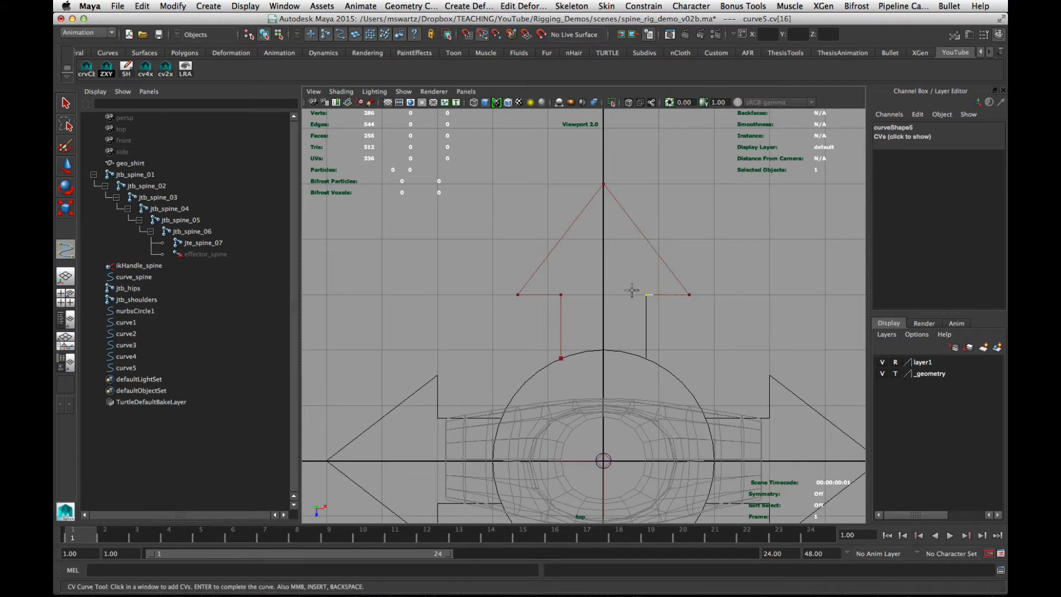
Continue the CV curve down the -Z arrow's shaft and along the circle's arc to the +X arrow using closely spaced points
click(642, 358)
click(659, 364)
click(669, 371)
click(681, 381)
click(688, 391)
click(684, 393)
click(700, 406)
click(705, 418)
Trace the +X arrow's shaft, head corners and tip with snapped CVs, returning to the circle on the shaft's other side
drag(743, 419, 695, 423)
click(769, 419)
drag(749, 419, 774, 420)
click(768, 362)
drag(768, 387, 766, 361)
alt+middle_drag(767, 362, 639, 230)
click(753, 328)
click(642, 414)
click(642, 371)
click(578, 371)
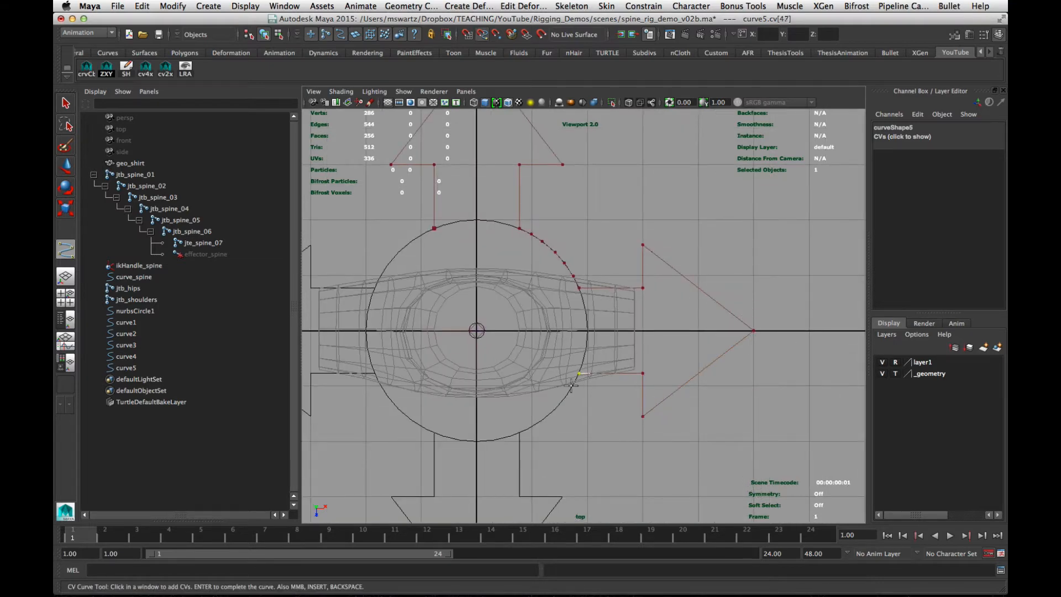
Trace the next arc of the circle, the whole +Z arrow and the following arc towards the -X arrow
click(519, 431)
alt+middle_drag(531, 474, 569, 337)
click(557, 357)
click(600, 357)
click(513, 467)
click(430, 357)
click(471, 356)
click(472, 293)
click(436, 269)
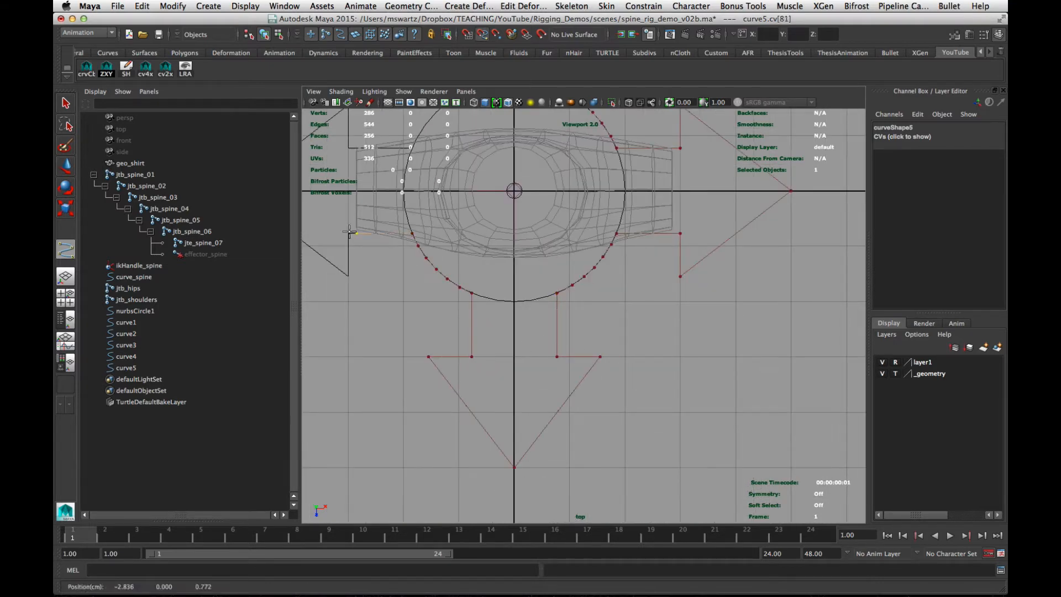
Trace the -X arrow and the last circle arc back to the starting point, and complete the four-arrow curve
alt+middle_drag(349, 275, 560, 385)
click(454, 303)
key(Return)
key(e)
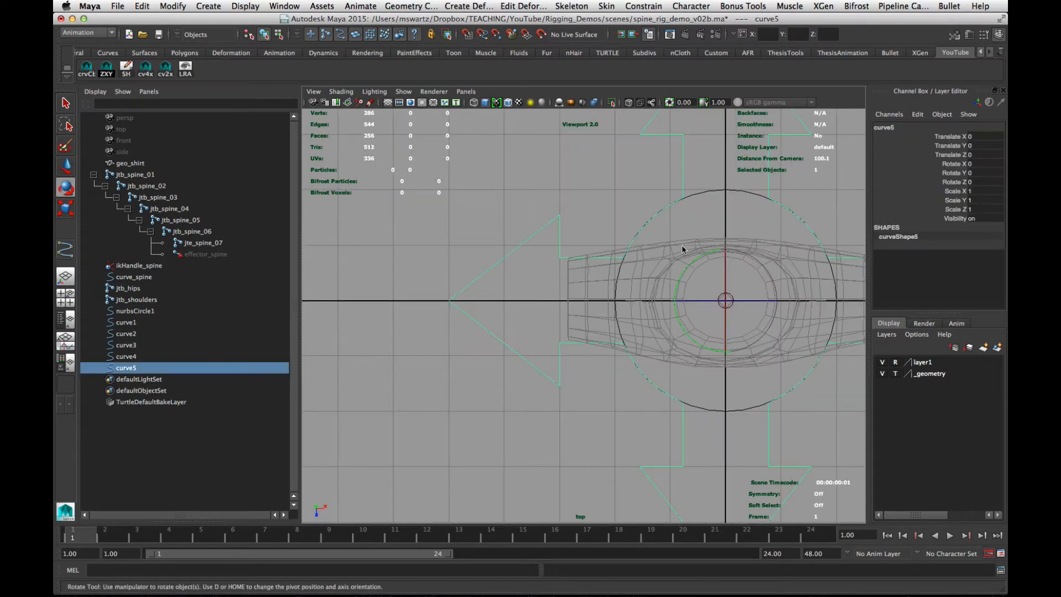
Check the finished four-arrow curve and open the Script Editor to display its curve creation command
alt+right_drag(661, 377, 686, 357)
alt+middle_drag(686, 358, 625, 379)
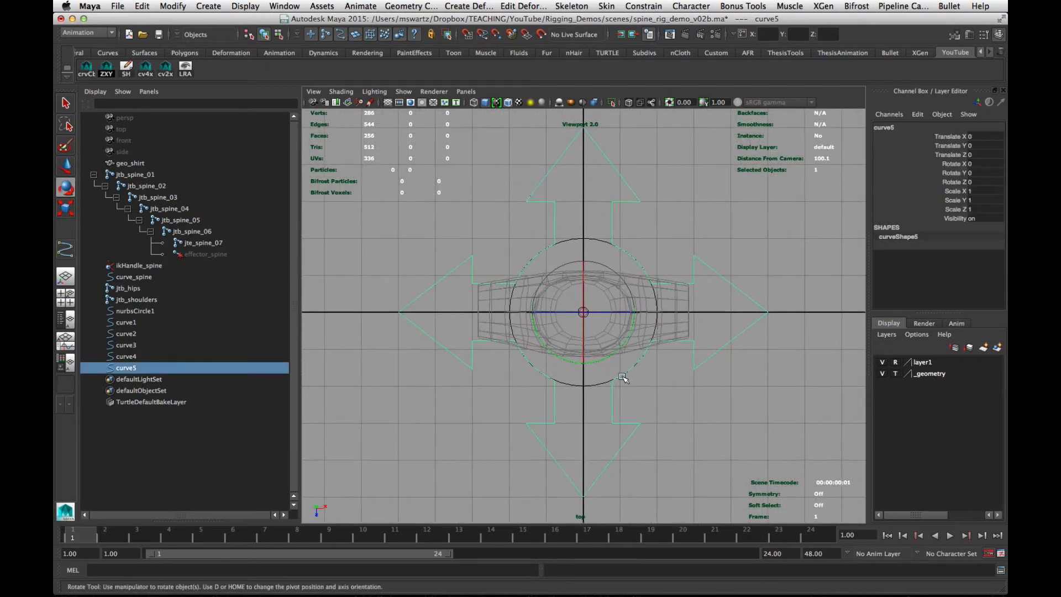
key(space)
drag(624, 379, 625, 307)
alt+drag(735, 459, 770, 451)
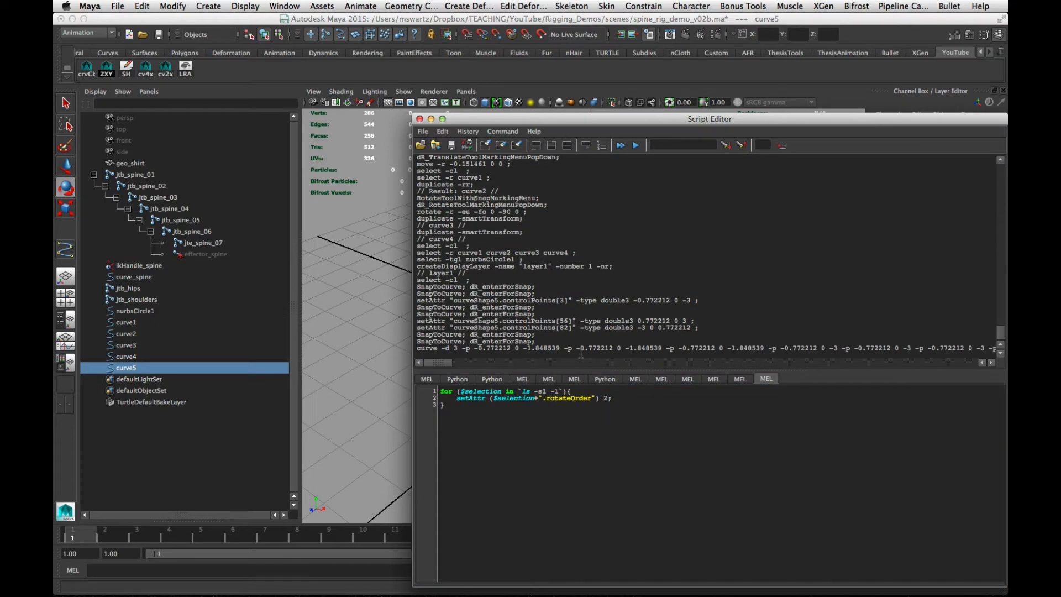
Save the four-arrow curve's creation command to the YouTube shelf as a MEL script and close the Script Editor
triple_click(443, 349)
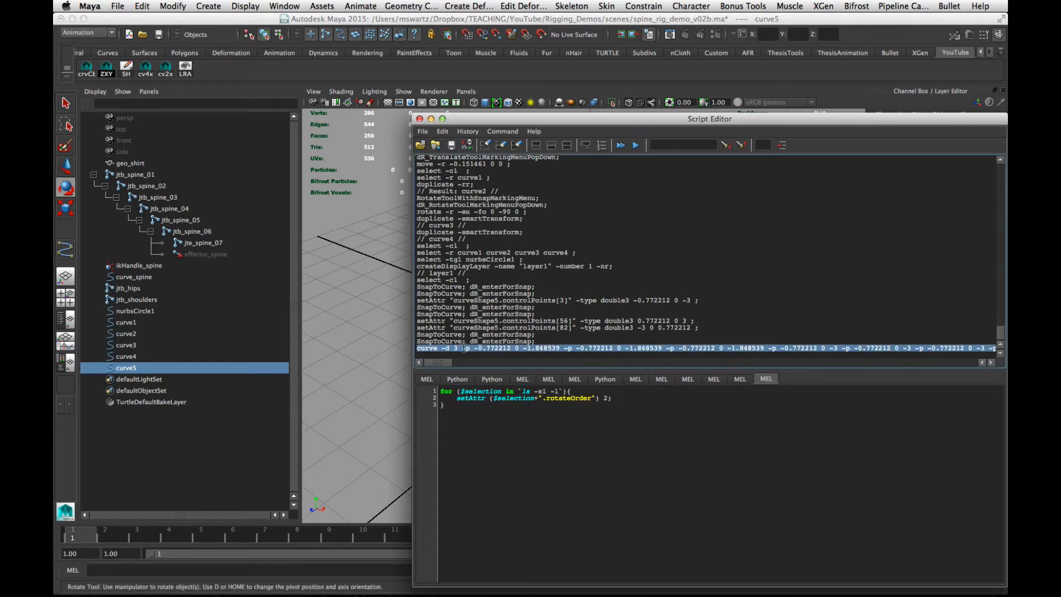
drag(463, 348, 226, 72)
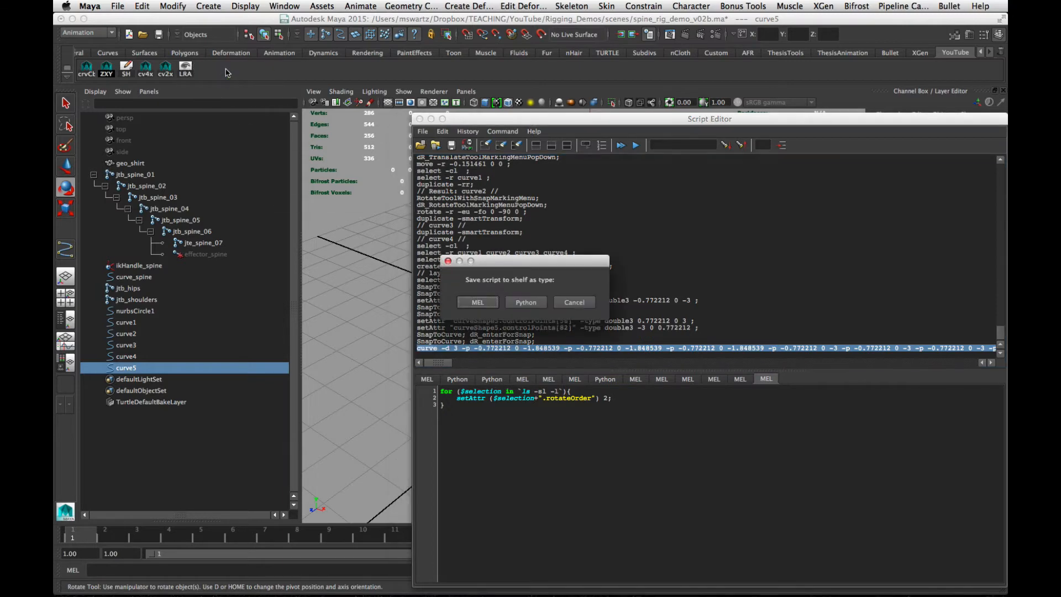
click(478, 302)
click(419, 118)
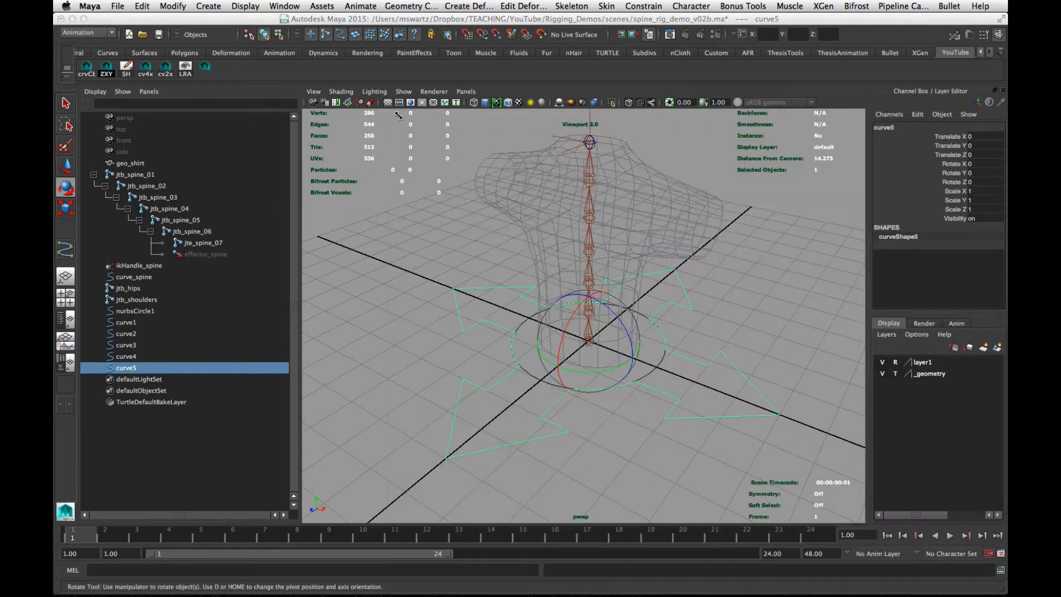
Delete nurbsCircle1 and all the traced and guide curves from curve1 to curve5
drag(435, 298, 458, 331)
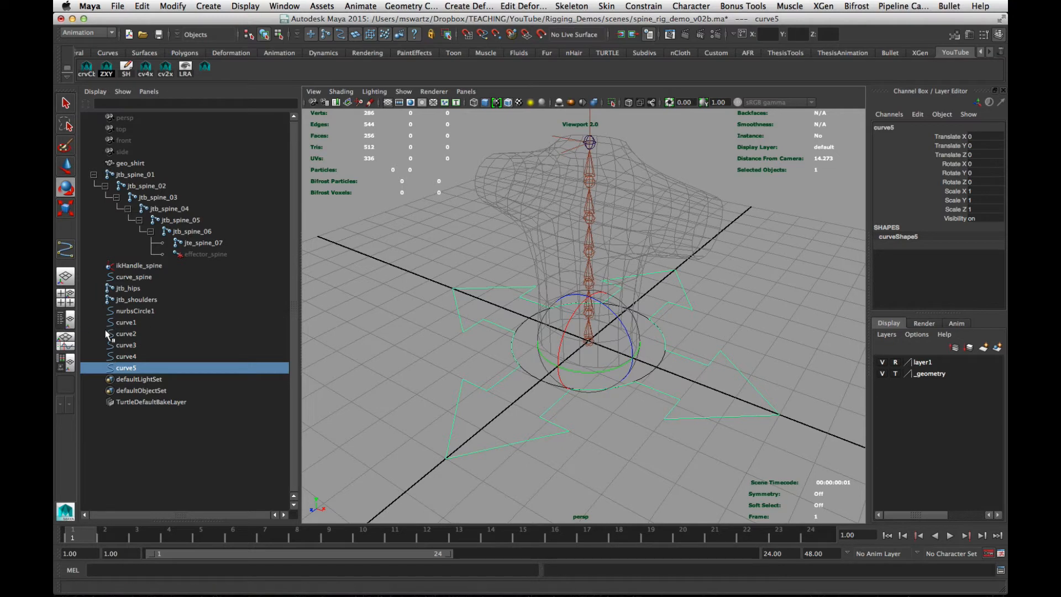
click(149, 322)
shift+click(142, 367)
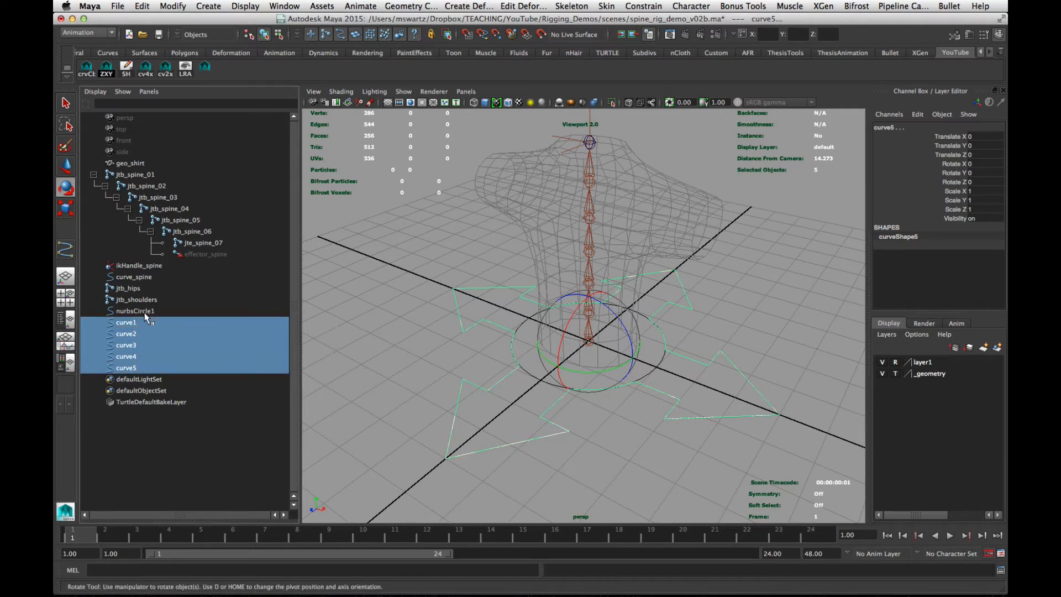
key(Delete)
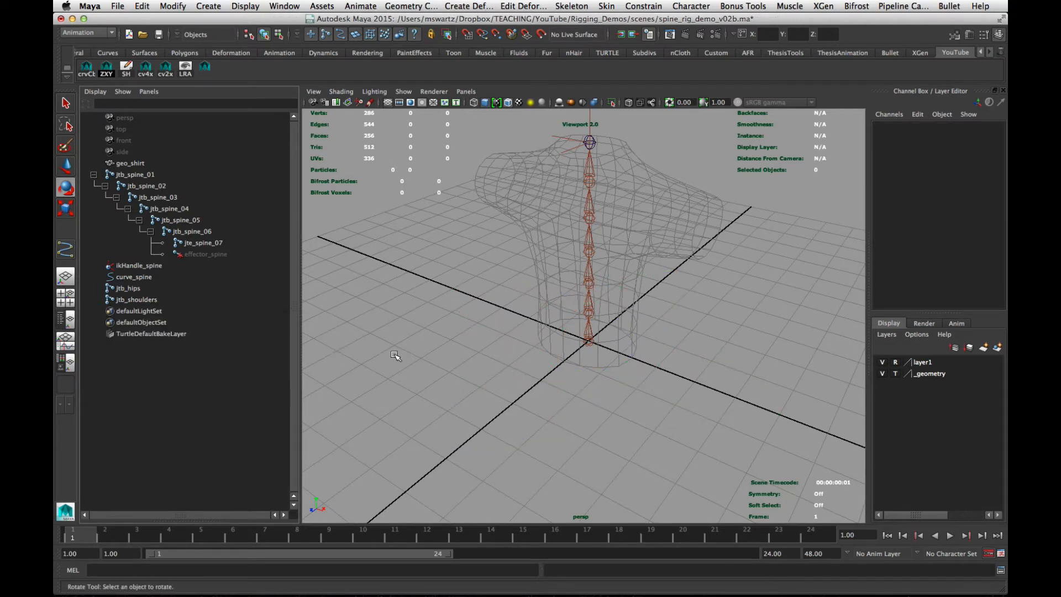
Test the newly saved shelf script by generating a four-arrow curve, inspect it around the shirt, and delete it
click(204, 67)
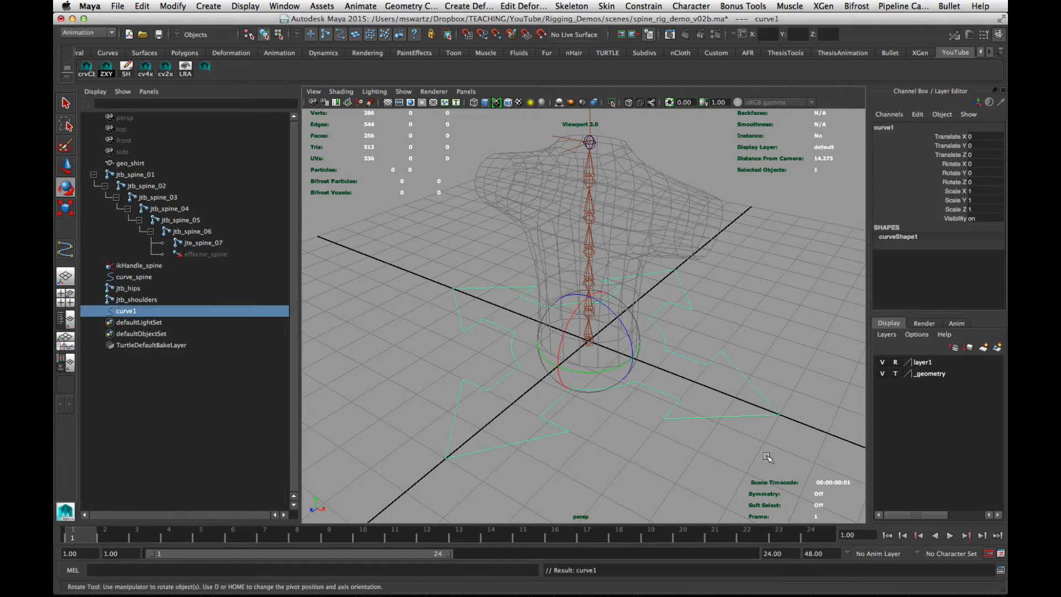
alt+drag(621, 421, 590, 418)
alt+drag(522, 393, 589, 380)
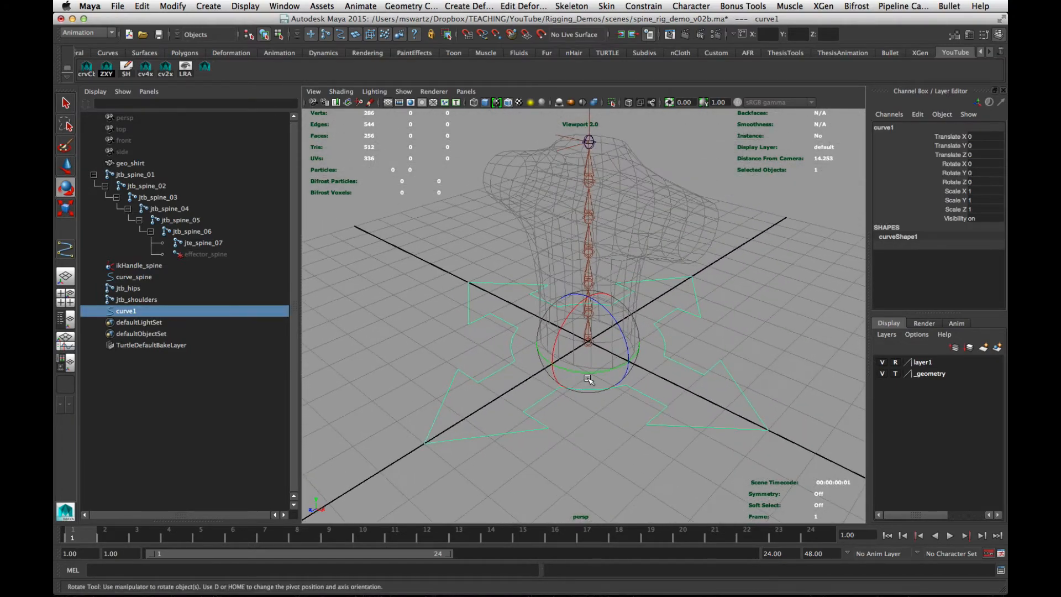
alt+middle_drag(589, 380, 571, 356)
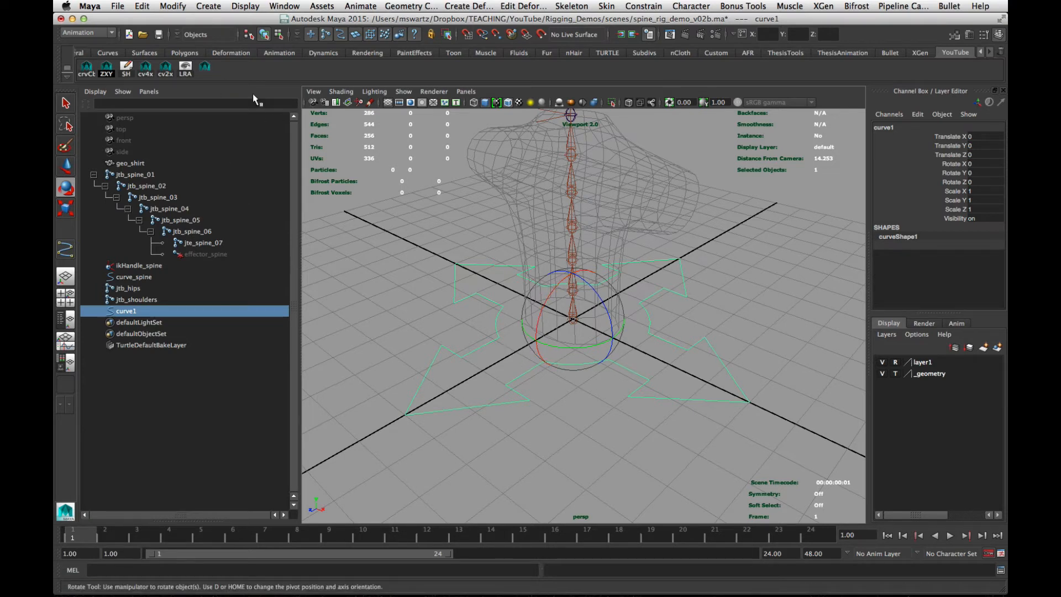
alt+drag(570, 284, 617, 297)
click(591, 435)
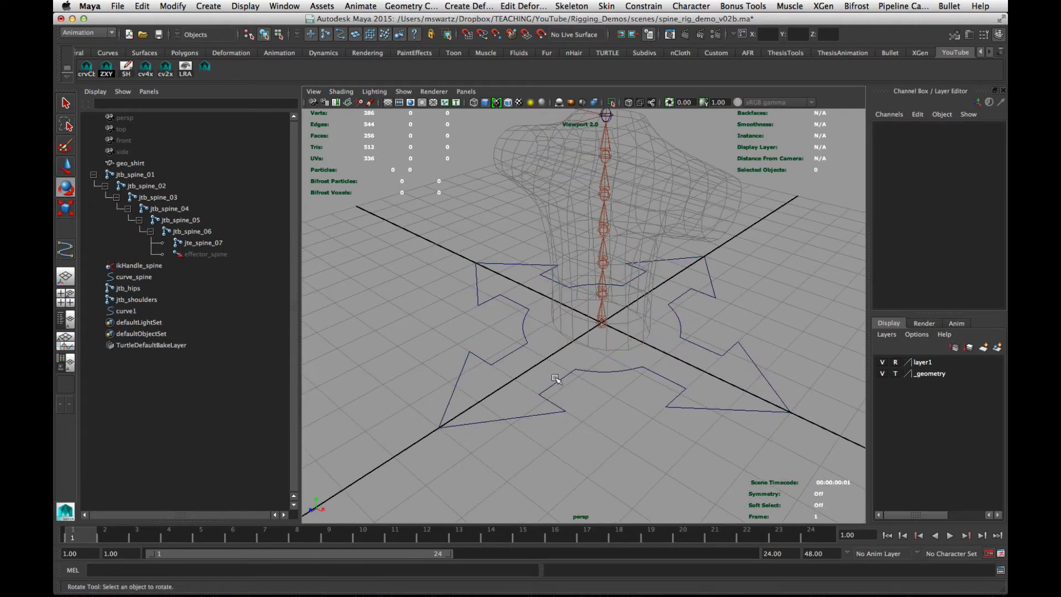
alt+drag(620, 358, 603, 409)
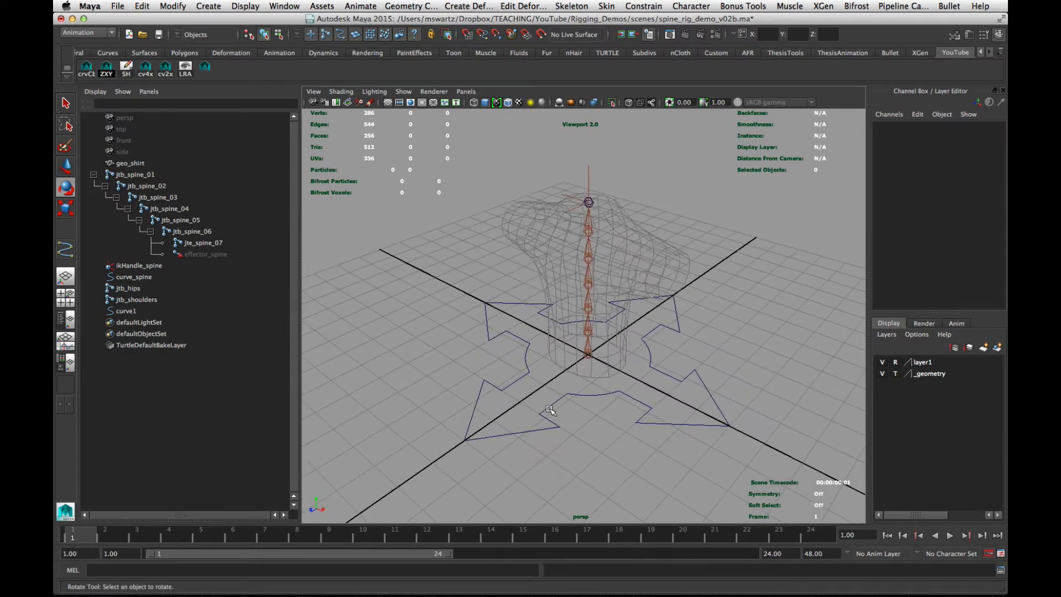
click(549, 409)
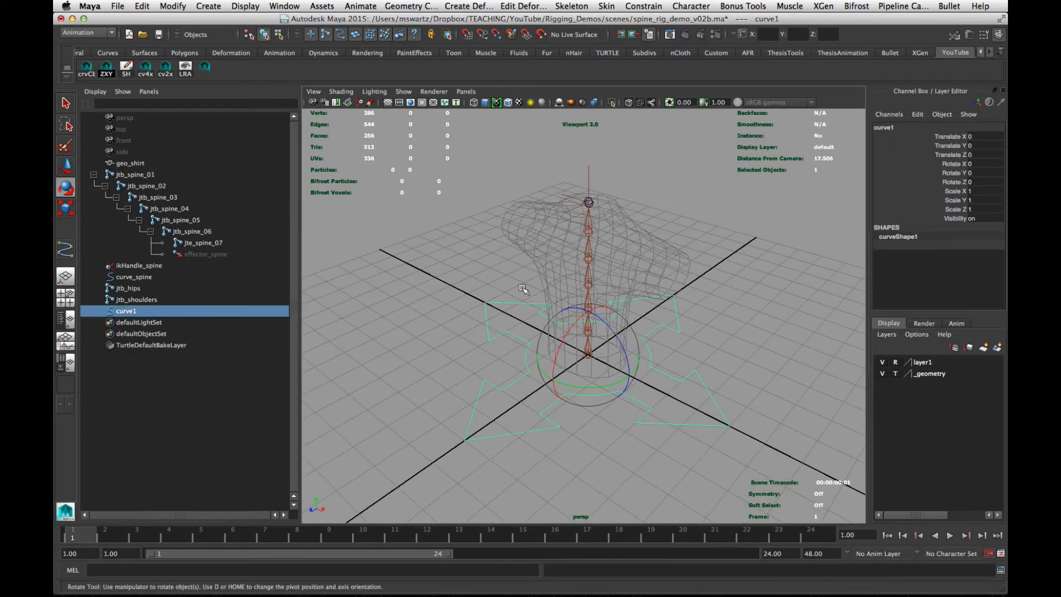
key(Delete)
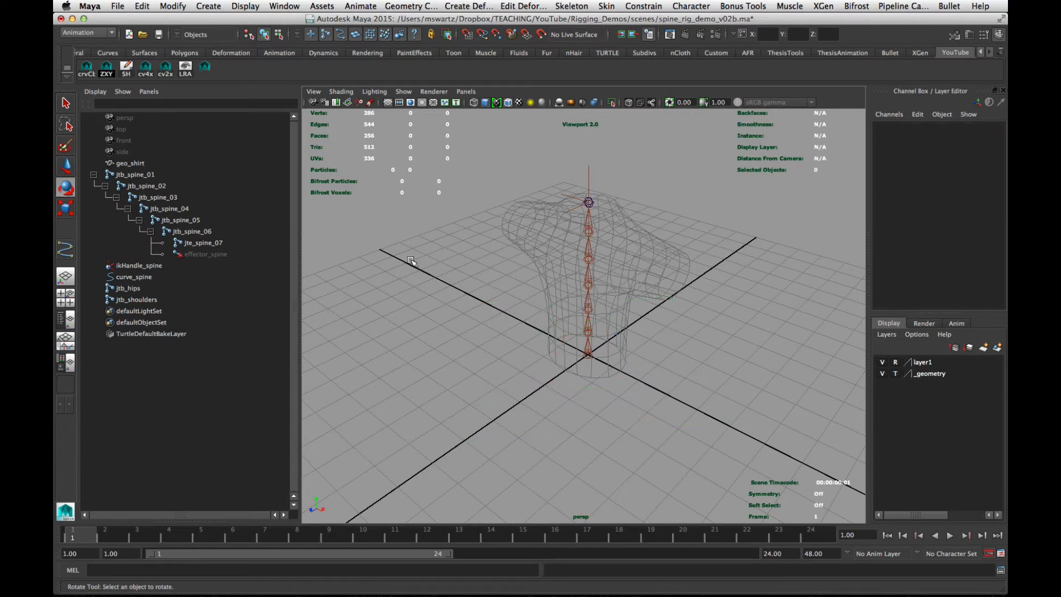
Create a four-arrow curve with the cv4x shelf script and scale it uniformly to about 0.589
click(145, 71)
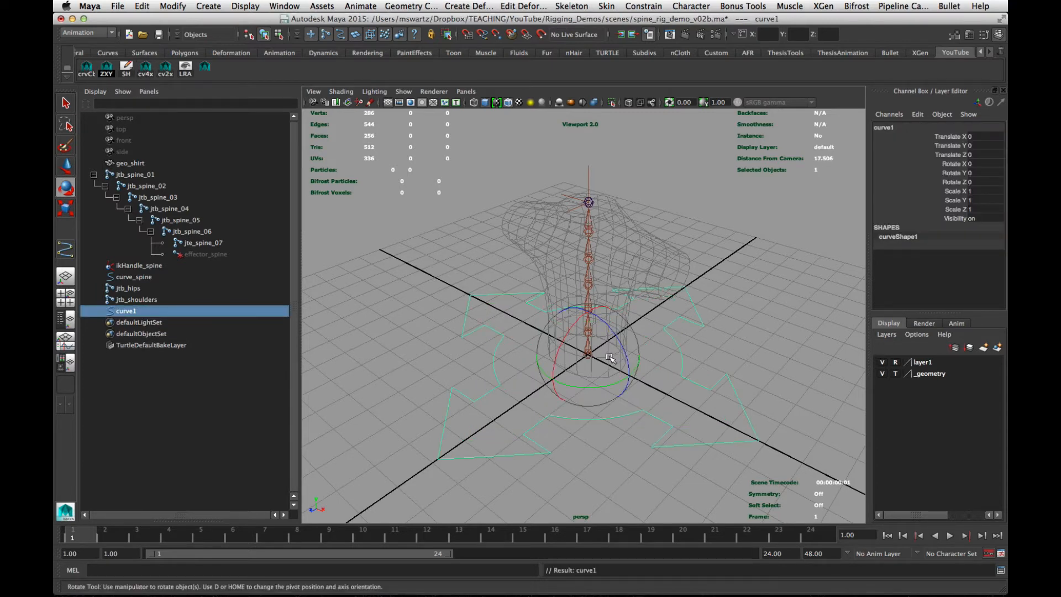
key(r)
drag(588, 355, 616, 454)
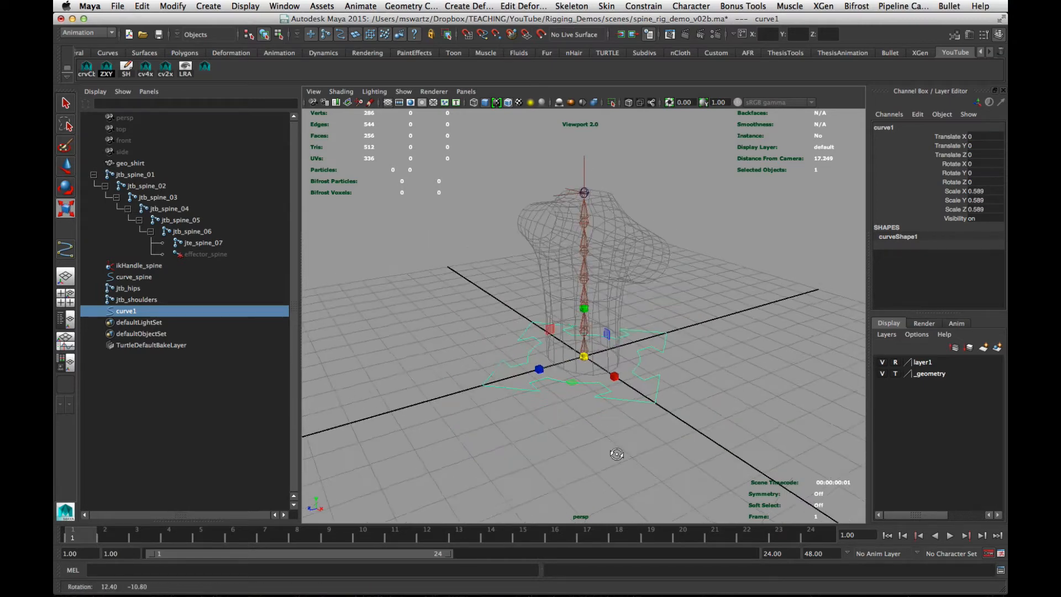
alt+right_drag(616, 454, 691, 469)
alt+drag(691, 469, 672, 444)
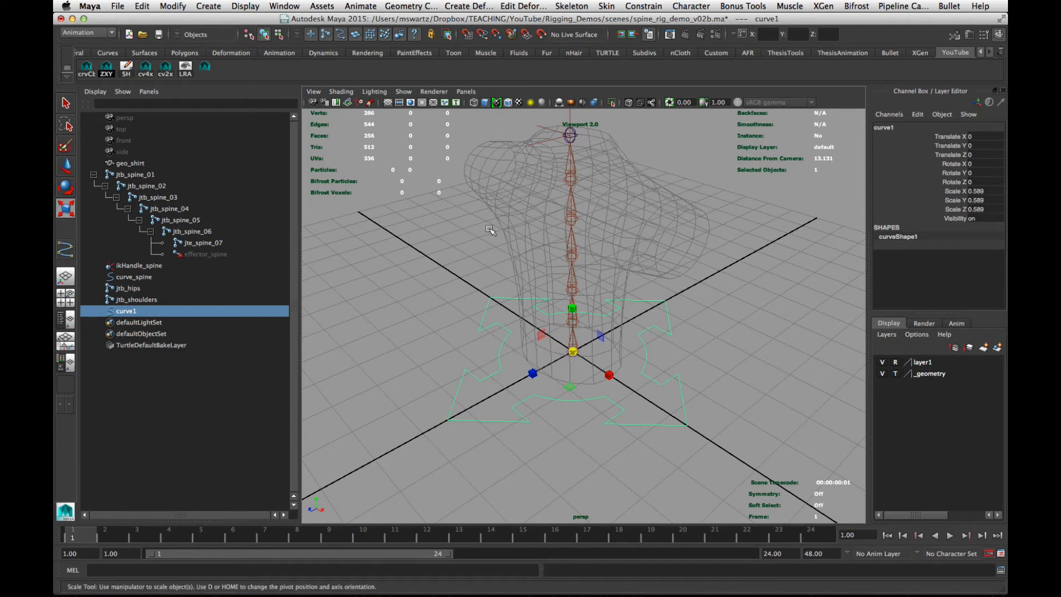
Freeze the transformations of the scaled four-arrow curve and deselect it
click(175, 6)
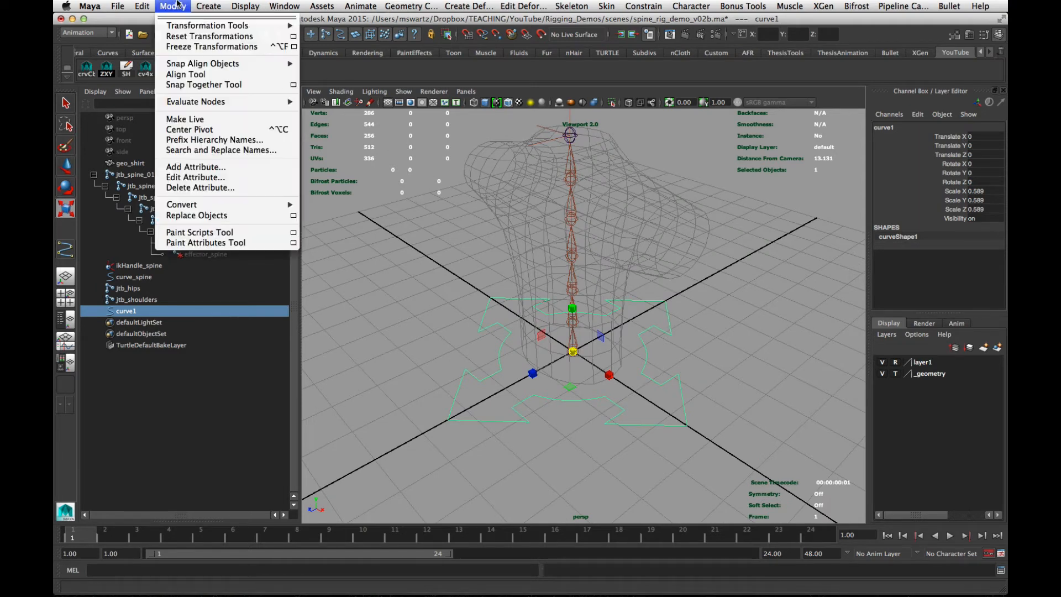
click(175, 47)
click(174, 5)
click(173, 5)
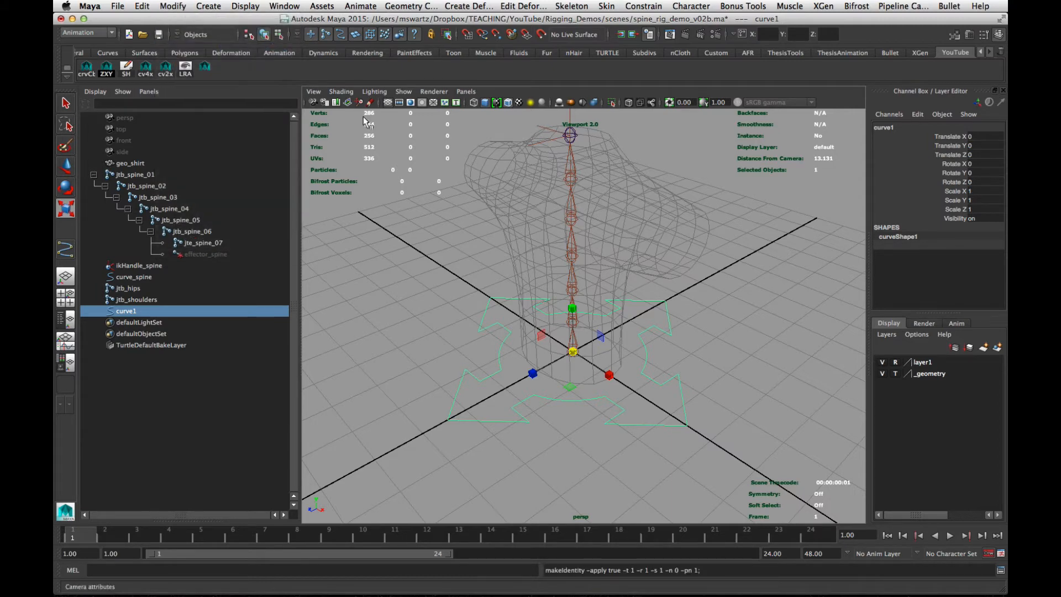
click(529, 342)
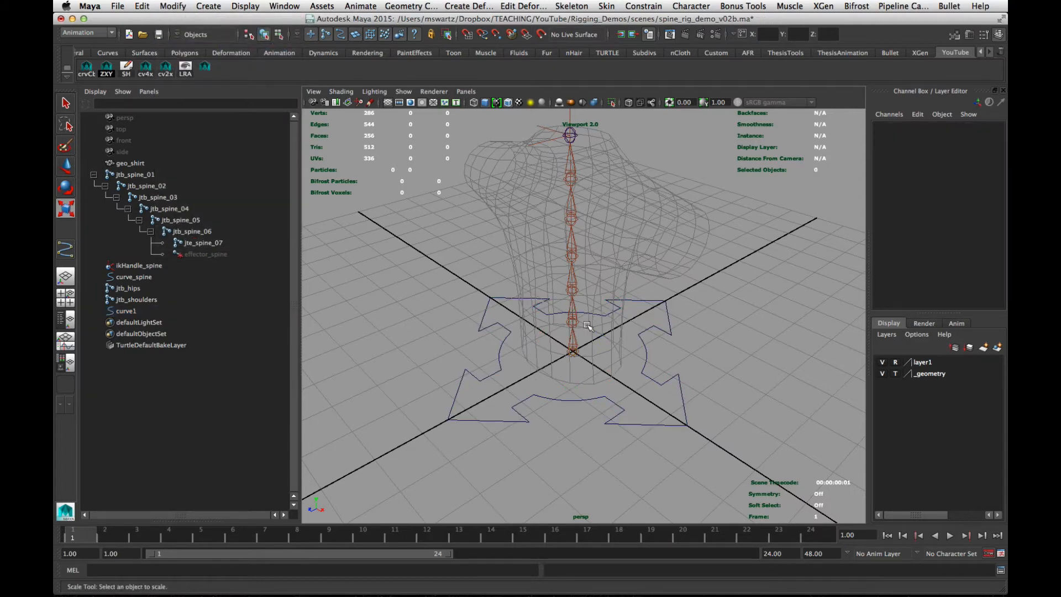
Create a NURBS circle at the origin and rotate it -90 degrees in Z so it stands upright
alt+drag(620, 334, 713, 256)
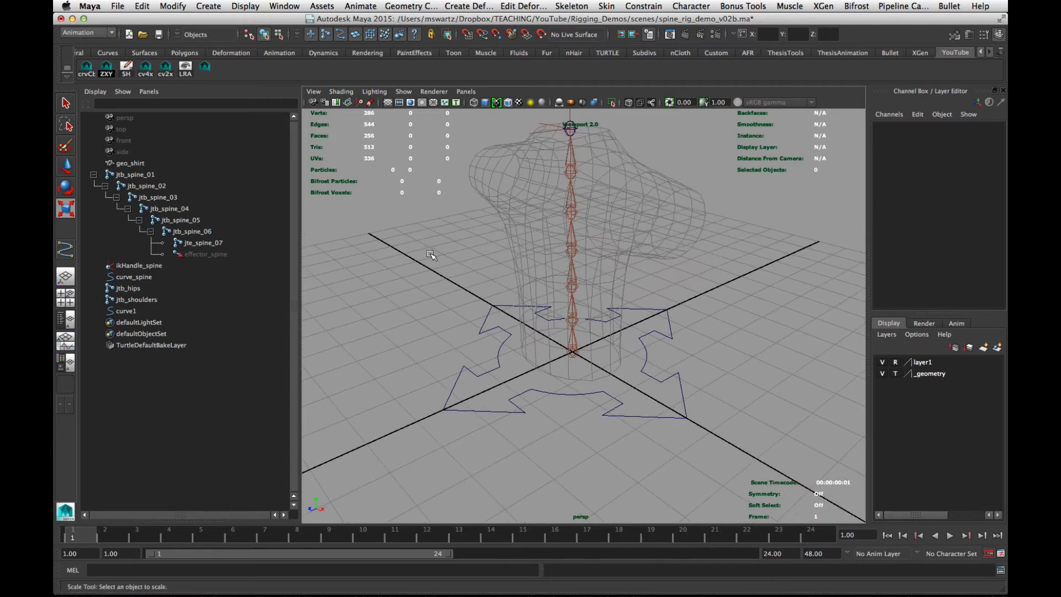
alt+drag(636, 376, 609, 425)
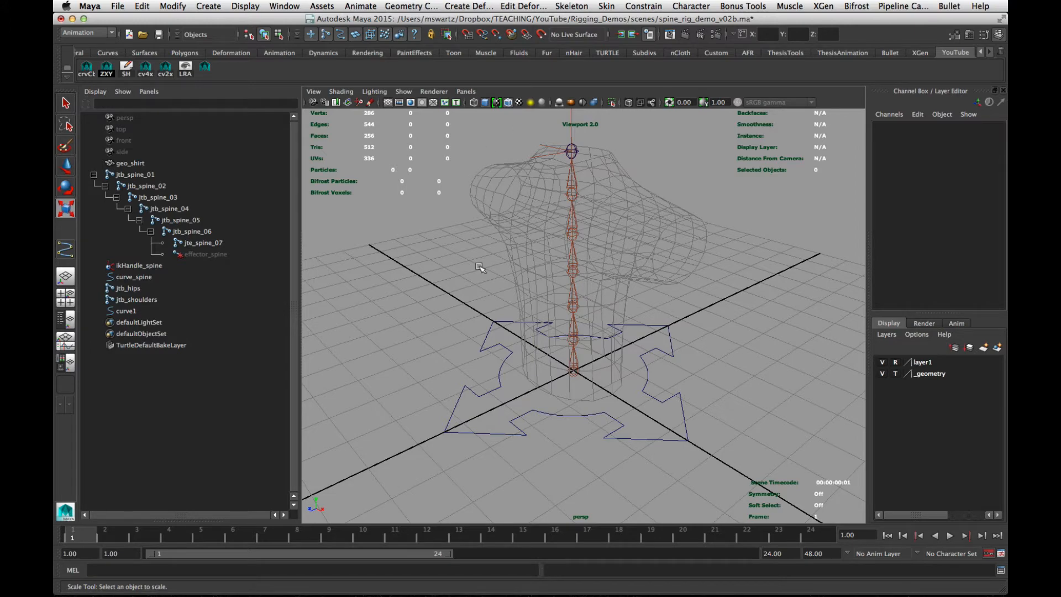
alt+drag(431, 319, 443, 302)
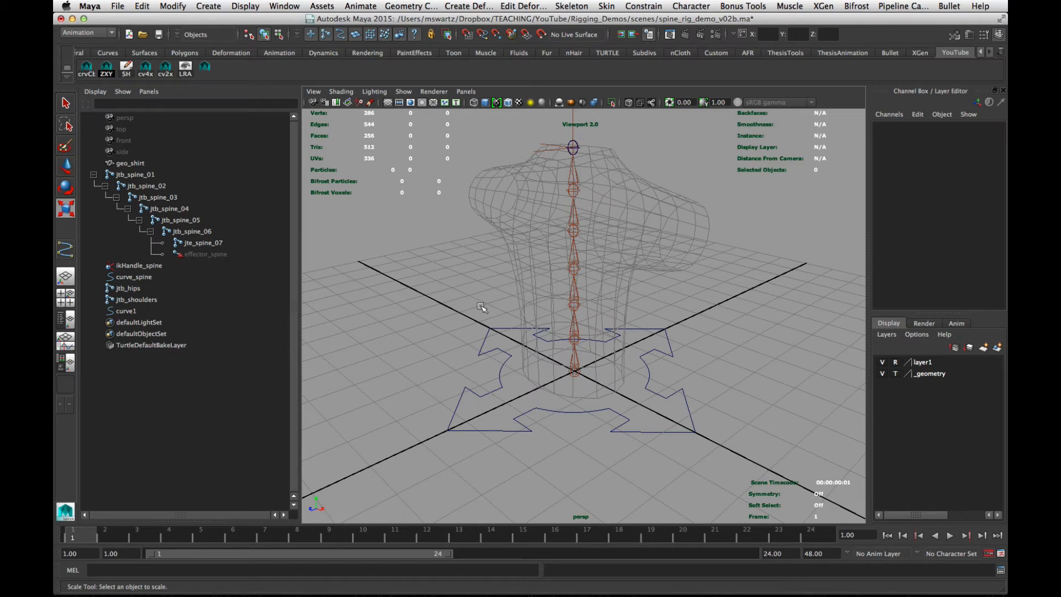
click(208, 6)
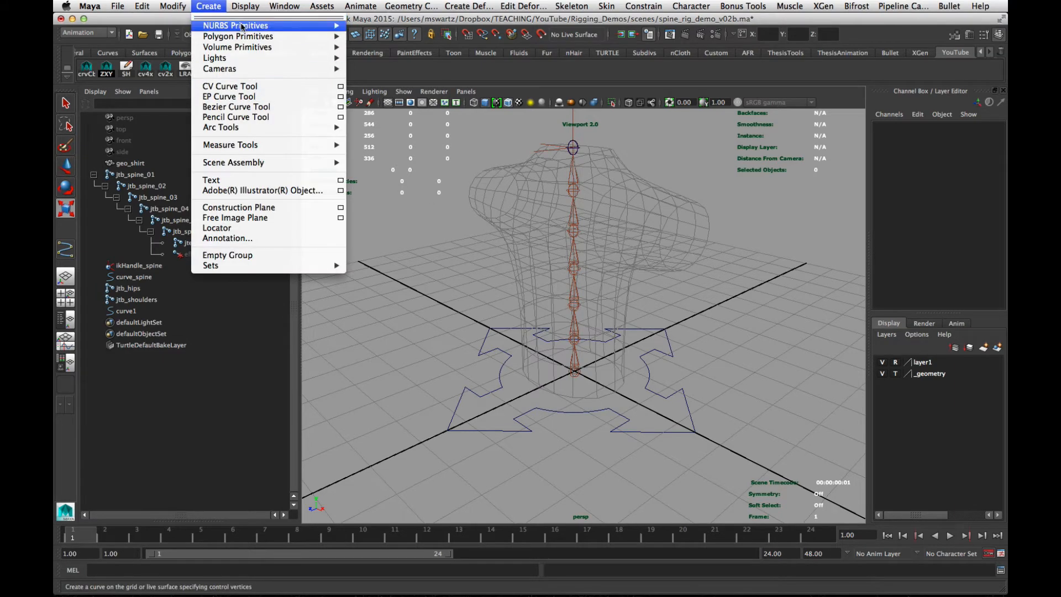
mouse_move(241, 26)
click(409, 94)
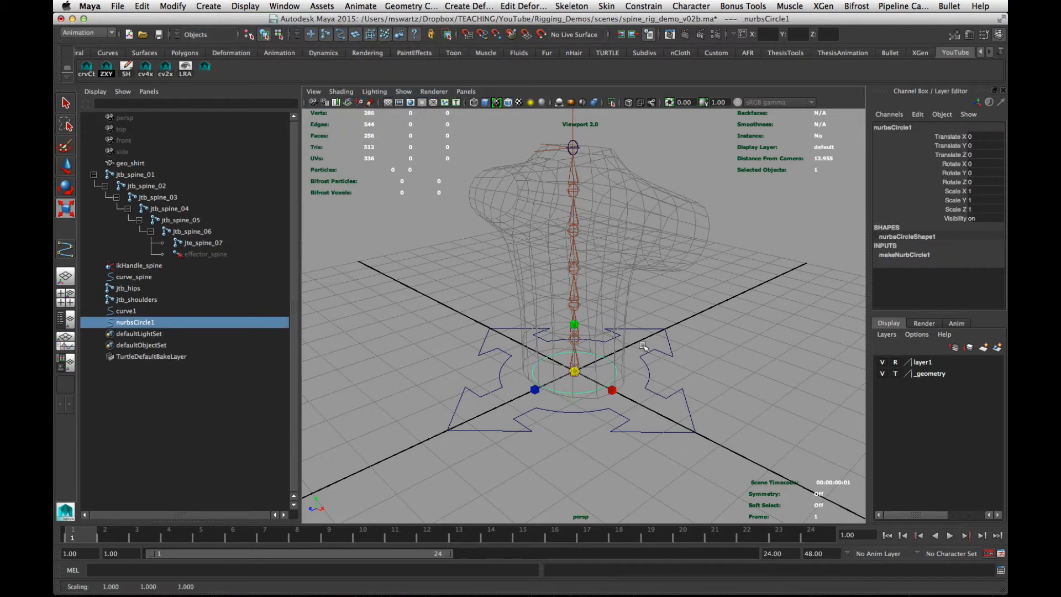
key(e)
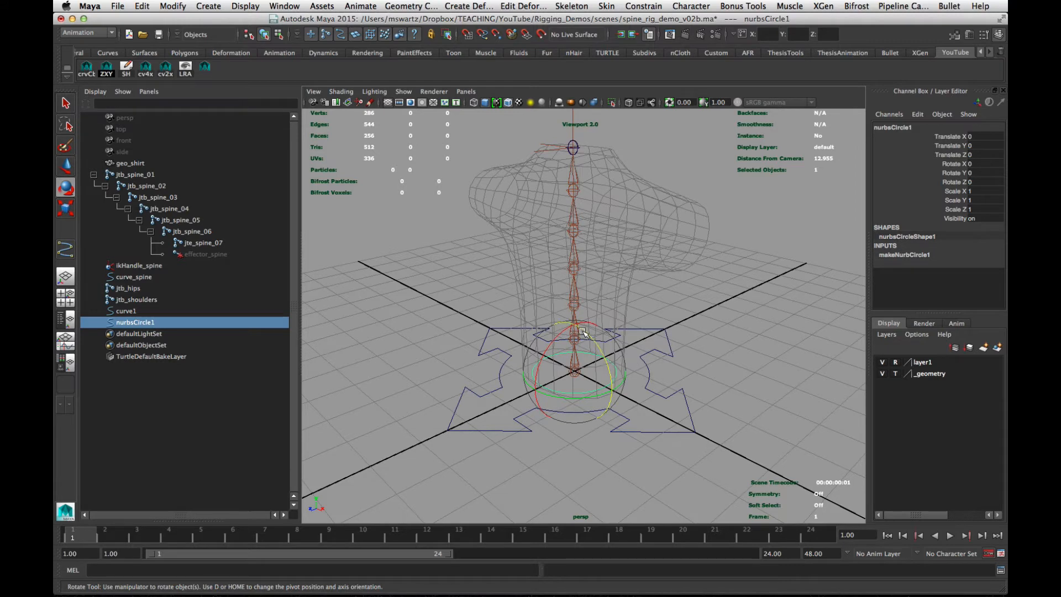
drag(584, 333, 792, 294)
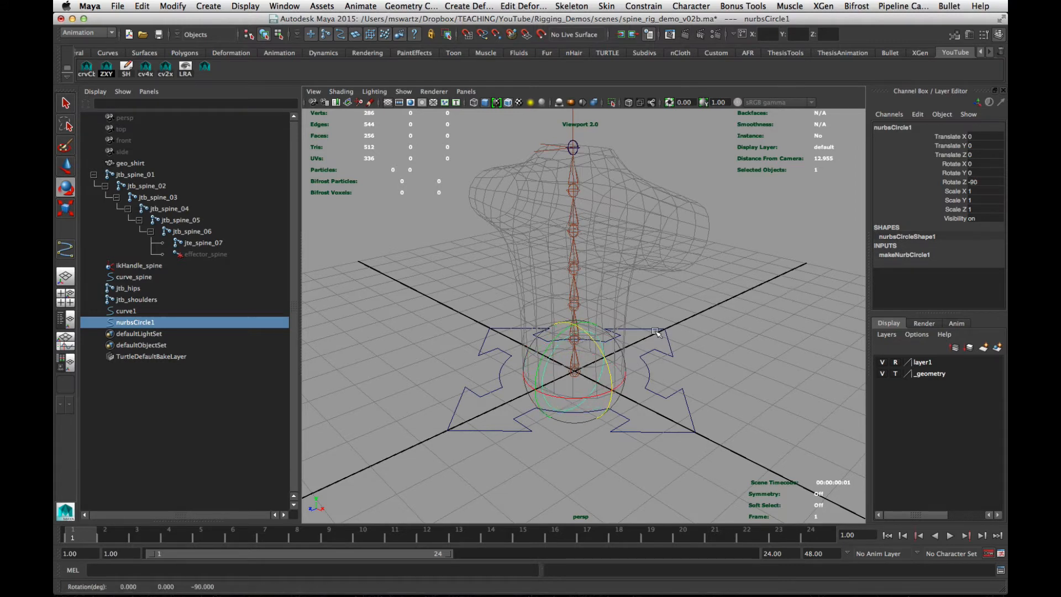
Scale the upright circle up uniformly so it extends beyond the shirt's front and back, and deselect it
key(w)
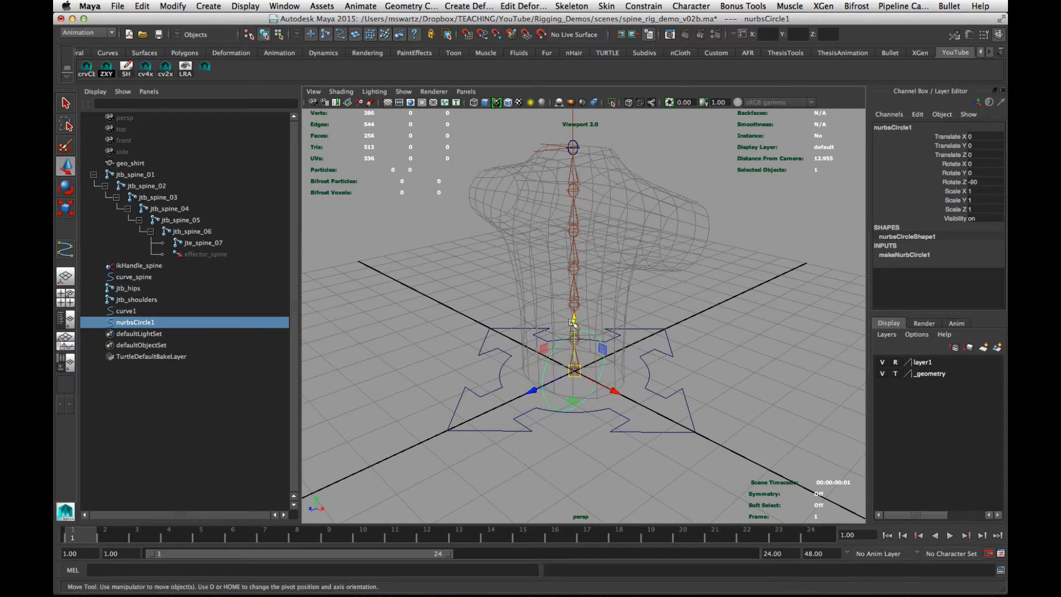
key(r)
drag(574, 372, 608, 381)
alt+drag(608, 381, 821, 339)
click(766, 347)
In side view, draw a grid-snapped, straight-edged arrow outline beside the circle, pointing towards -Z, with the EP Curve Tool, and activate the Scale tool on it
key(space)
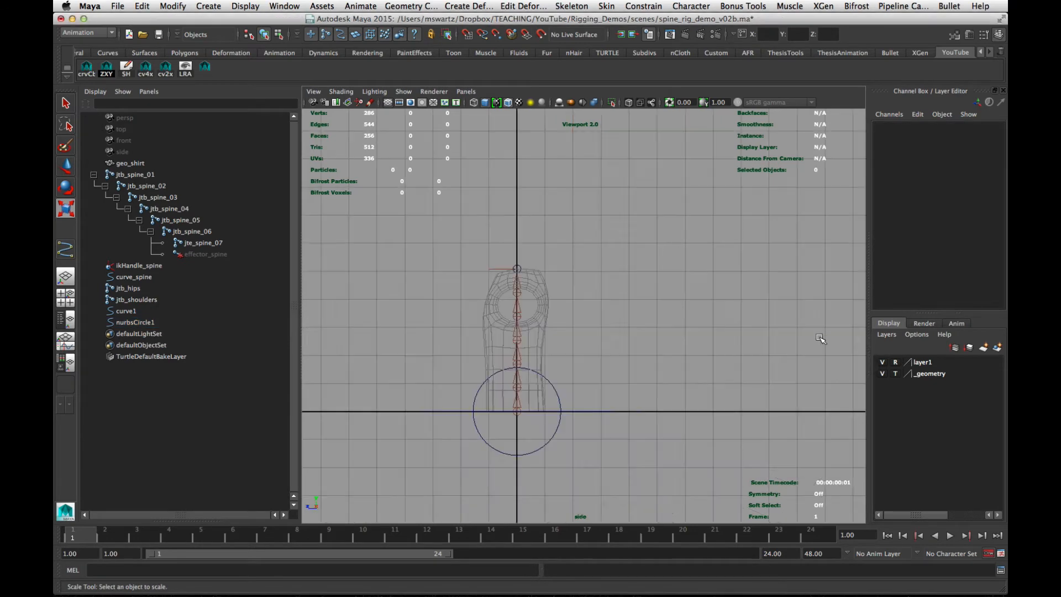
alt+middle_drag(568, 393, 578, 304)
alt+right_drag(578, 303, 632, 348)
alt+middle_drag(632, 348, 659, 355)
alt+middle_drag(752, 356, 651, 311)
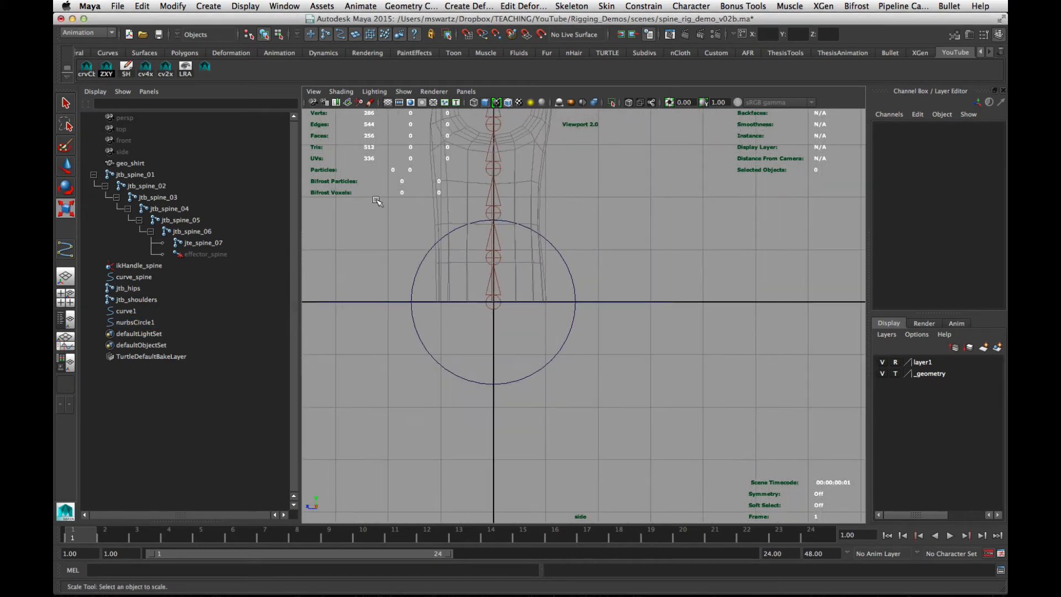
click(173, 6)
mouse_move(209, 6)
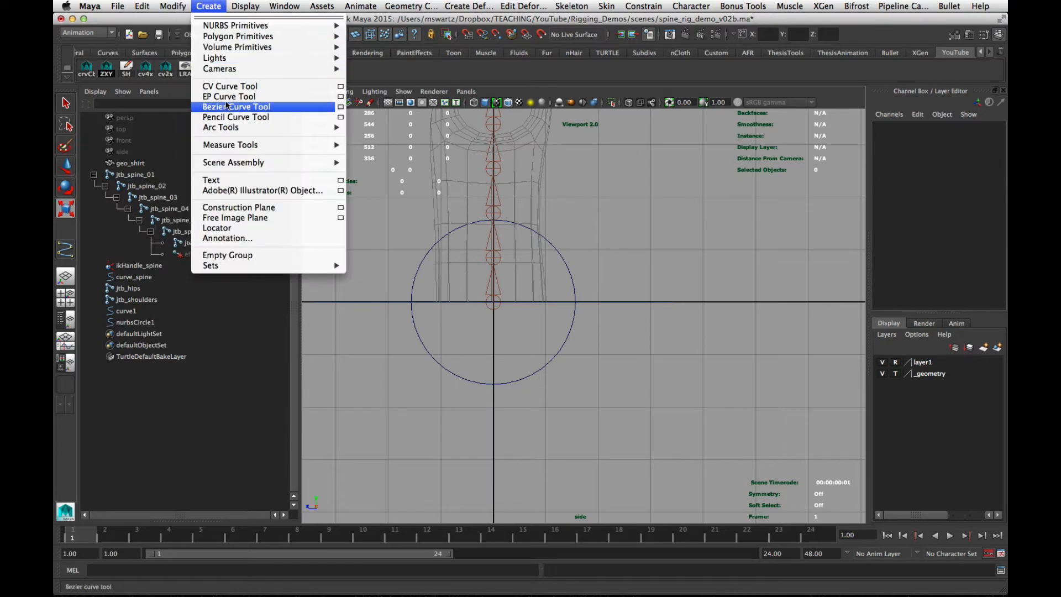
click(227, 96)
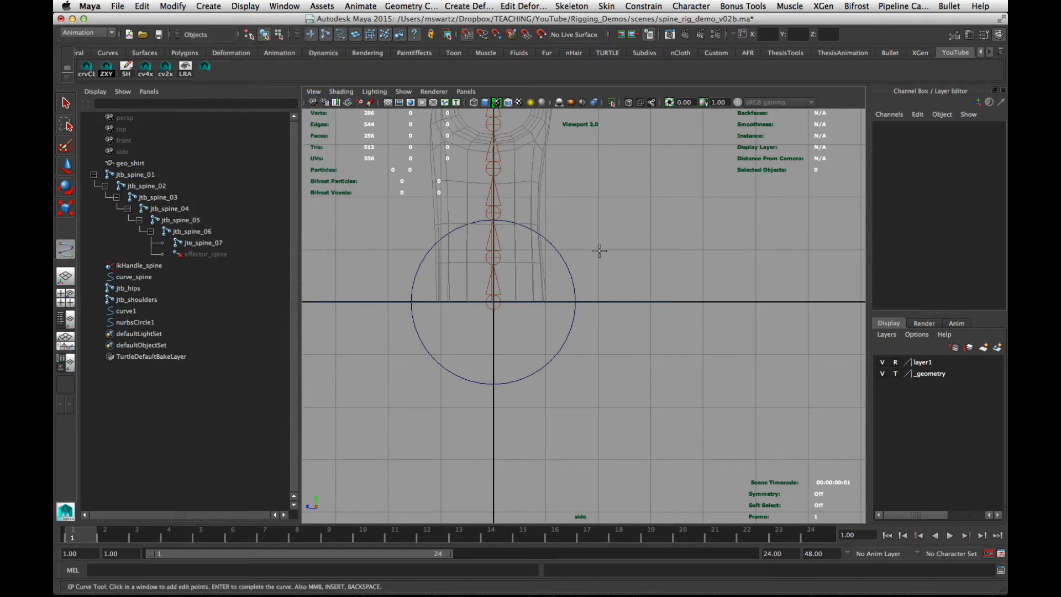
click(597, 249)
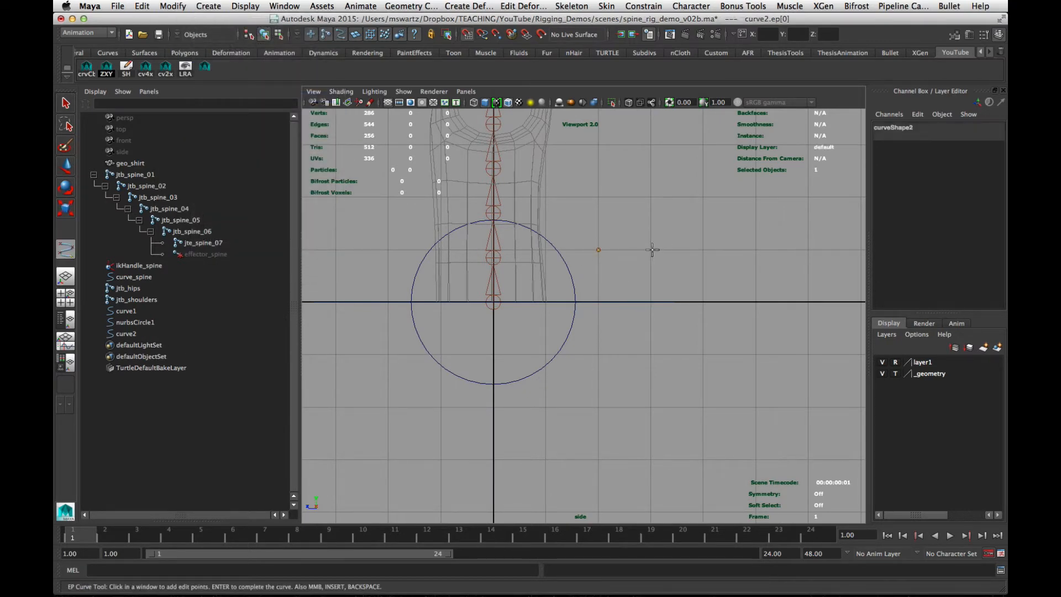
click(650, 196)
click(756, 301)
click(651, 408)
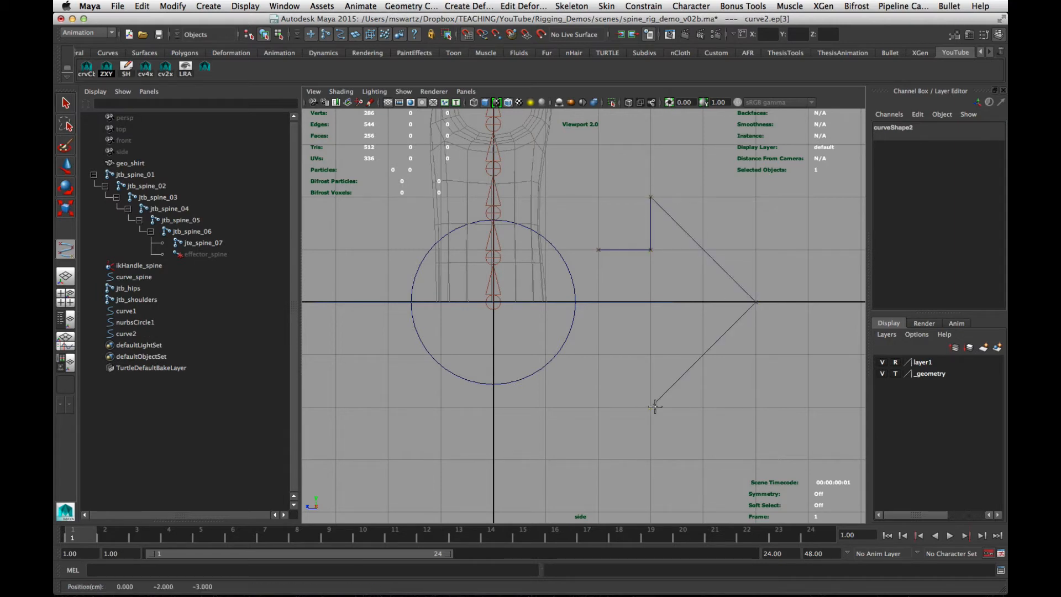
click(650, 354)
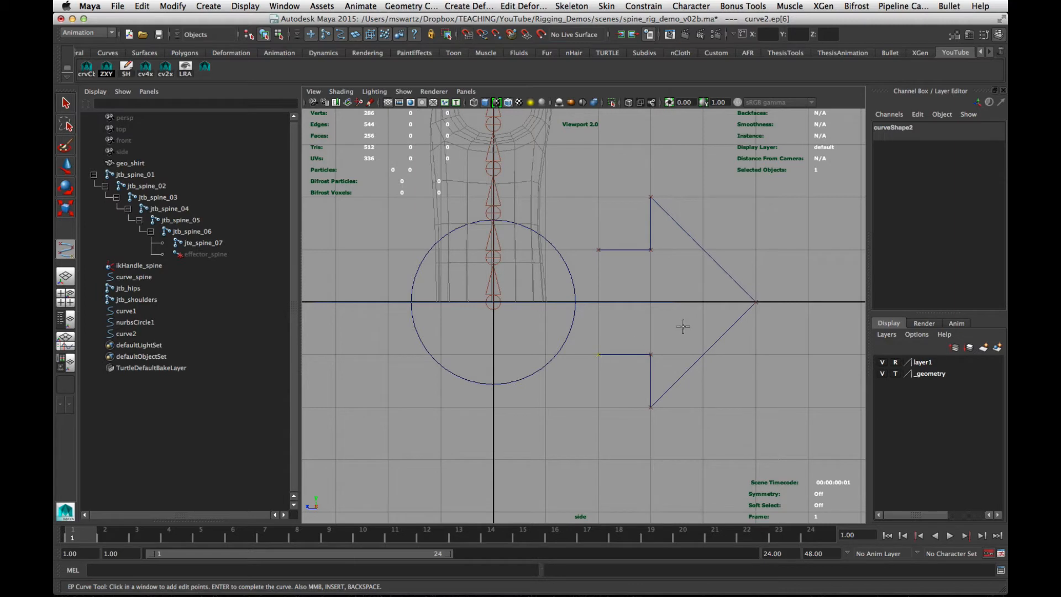
key(Return)
key(r)
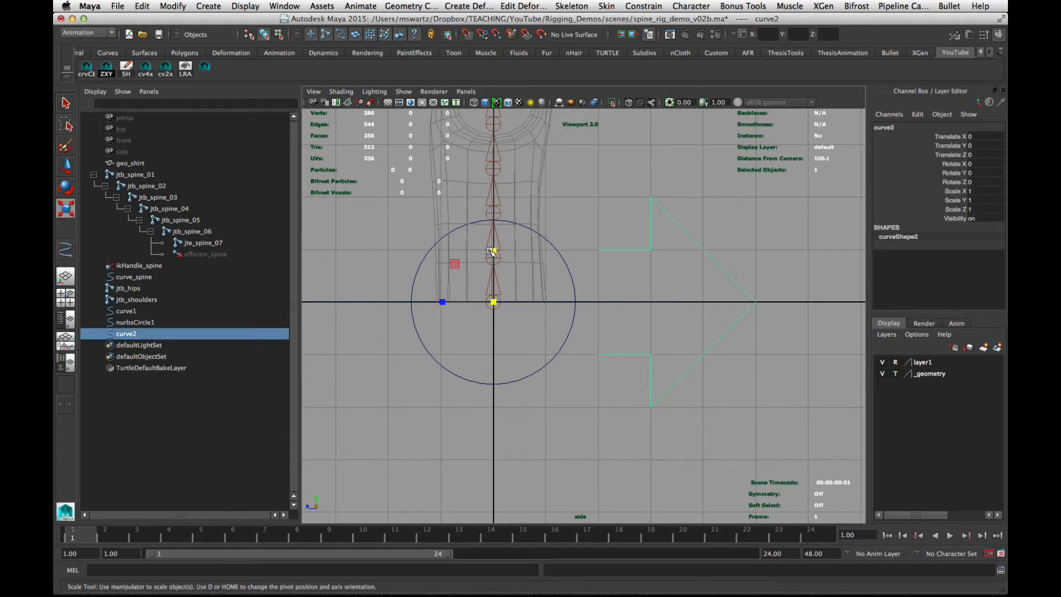
Scale the arrow outline to about 0.483 in Y and 0.75 in Z, and pull its tip control vertex inward to shorten the head
drag(492, 252, 455, 302)
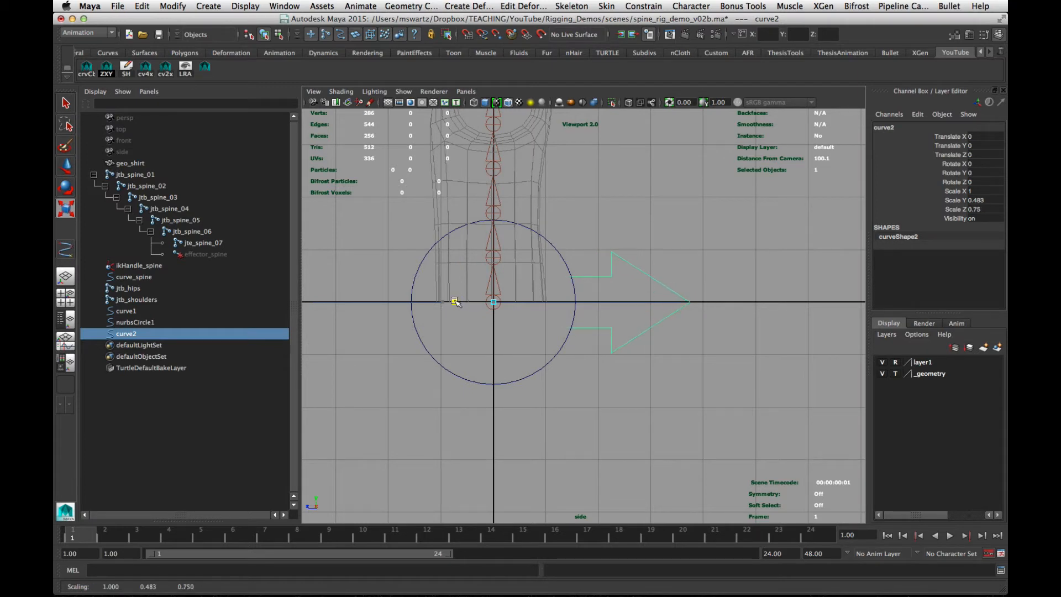
right_click(688, 303)
click(627, 302)
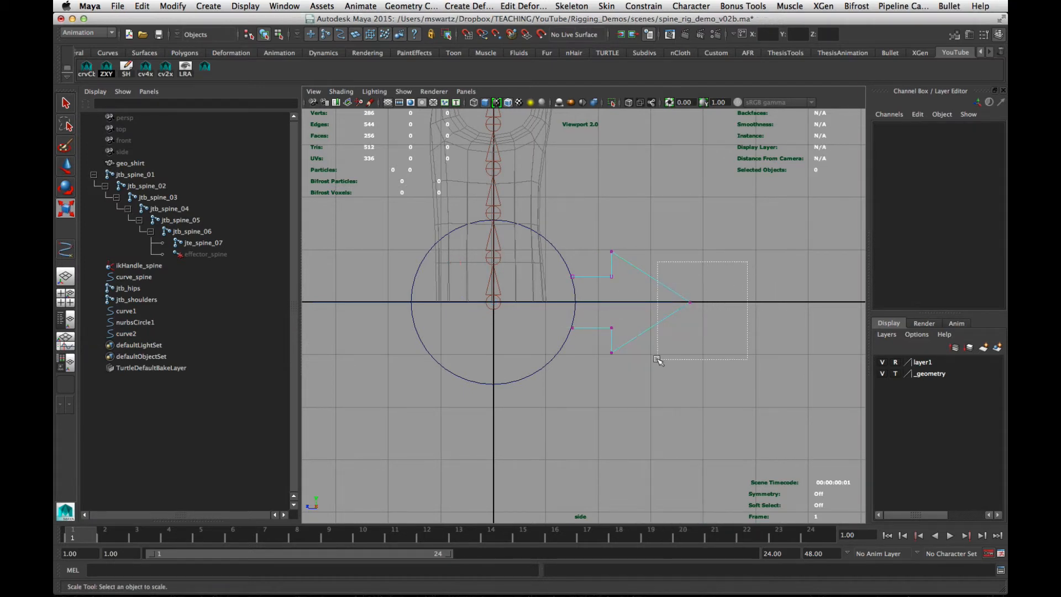
click(633, 302)
key(w)
mouse_move(634, 302)
mouse_down()
mouse_move(605, 303)
mouse_move(616, 303)
mouse_up()
Narrow the arrowhead by scaling its two outer corner control vertices together in Y, and return the curve to object mode
drag(584, 226, 632, 263)
shift+drag(647, 380, 598, 346)
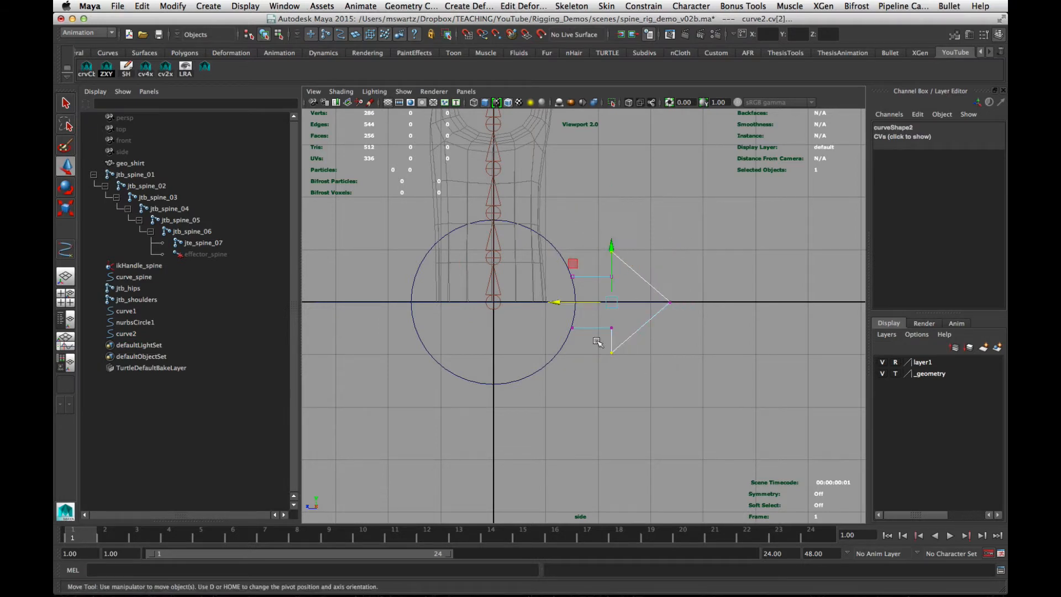
key(r)
drag(611, 251, 611, 262)
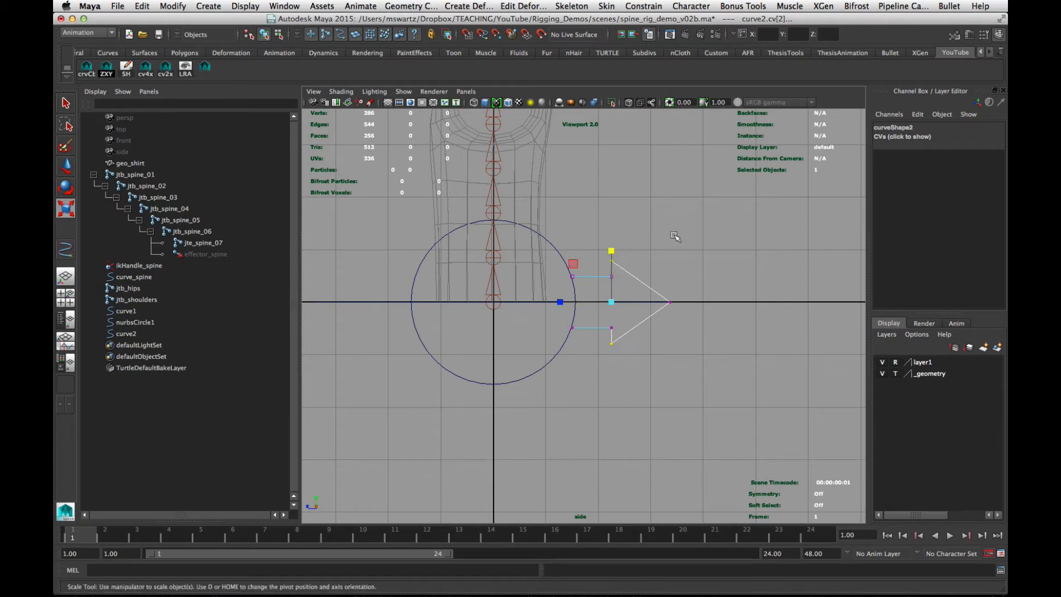
click(569, 245)
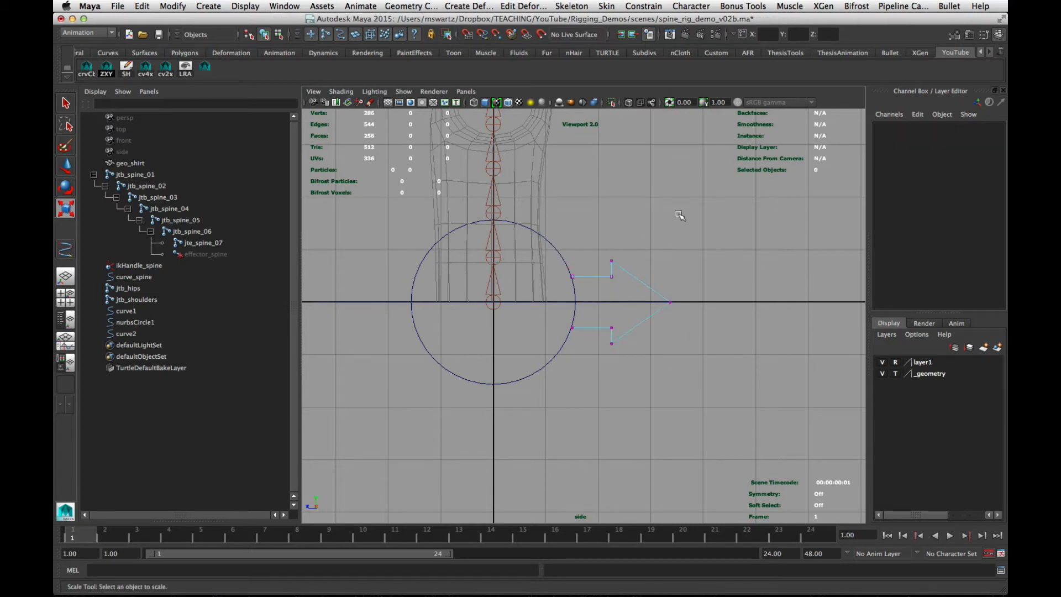
right_drag(612, 261, 724, 205)
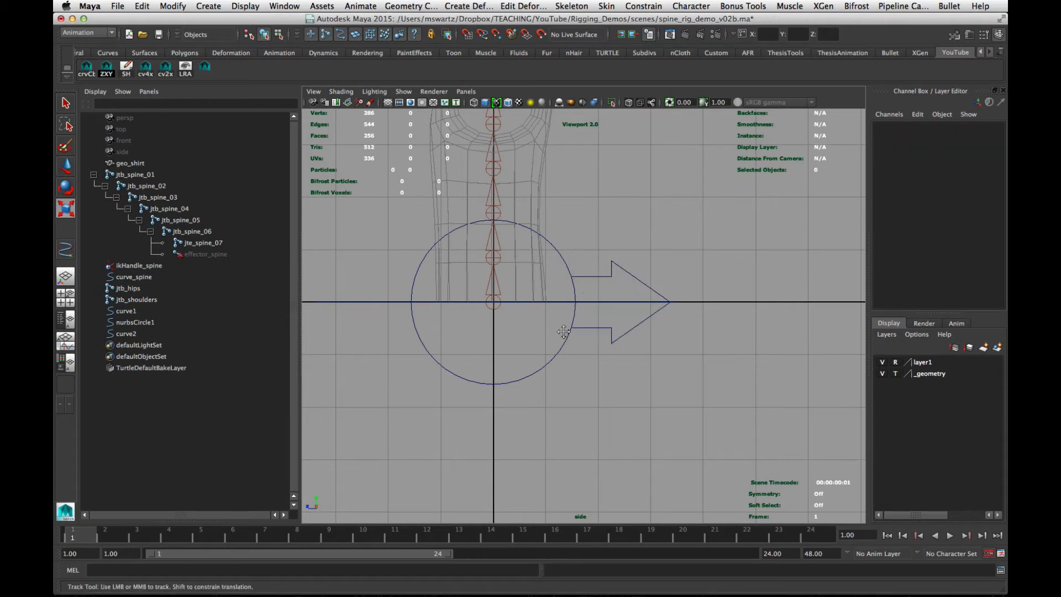
Duplicate the arrow curve and set the copy's Rotate X to 180 so it points out of the circle's opposite side
alt+middle_drag(563, 332, 634, 337)
alt+right_drag(634, 337, 835, 362)
alt+middle_drag(691, 372, 627, 379)
alt+right_drag(628, 379, 515, 362)
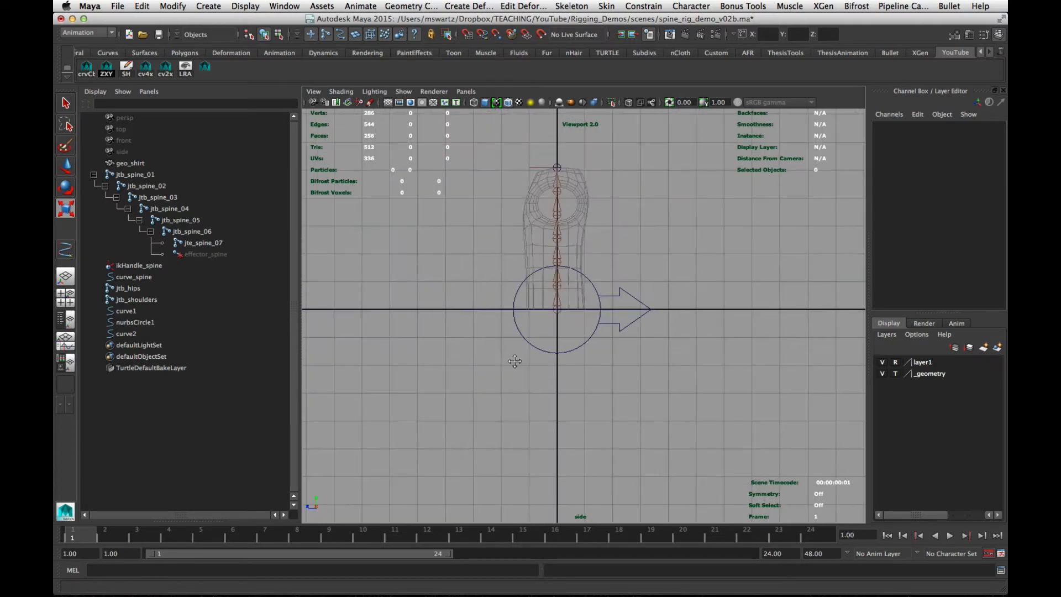
alt+middle_drag(514, 362, 564, 360)
drag(677, 301, 692, 350)
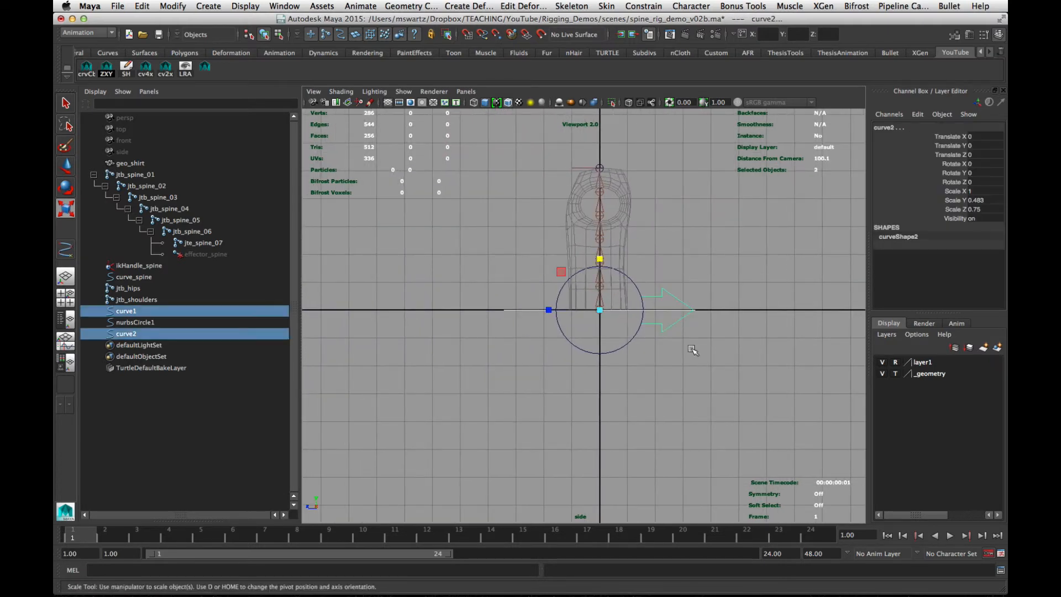
click(615, 379)
alt+right_drag(575, 372, 663, 332)
drag(697, 319, 731, 358)
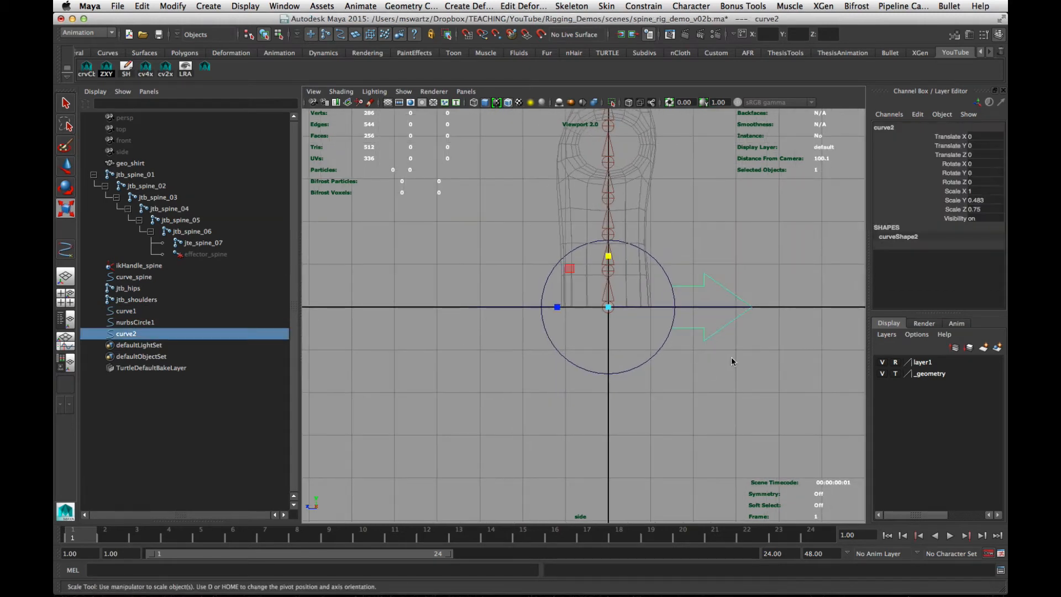
key(ctrl+d)
key(e)
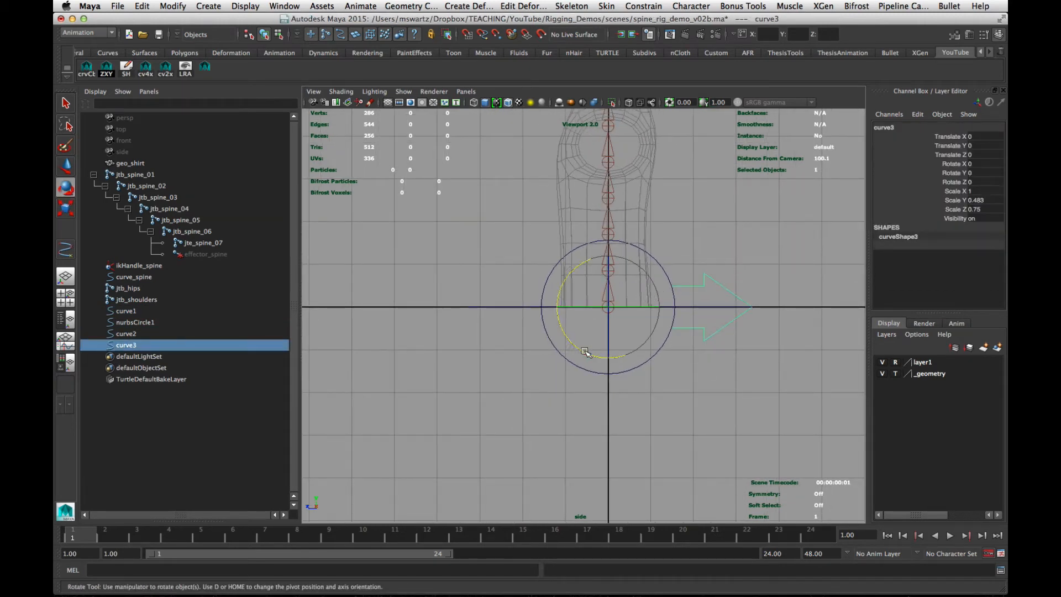
click(977, 166)
text(180)
key(Return)
click(752, 273)
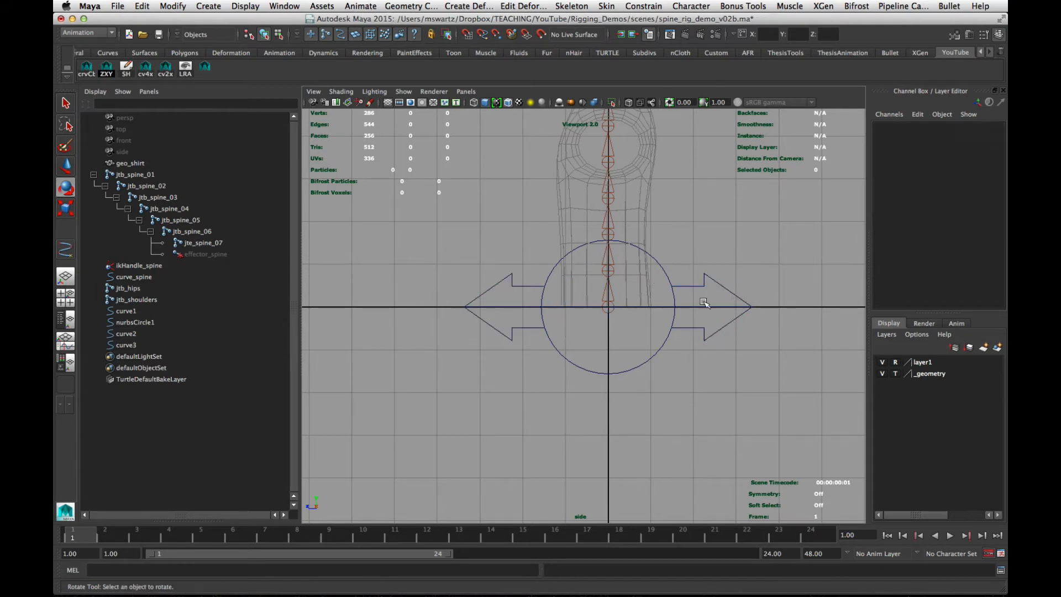
Scale both arrow curves together to about 0.63 in Y and 0.717 in Z, and deselect them
alt+middle_drag(646, 350, 607, 342)
alt+right_drag(607, 343, 647, 342)
click(463, 267)
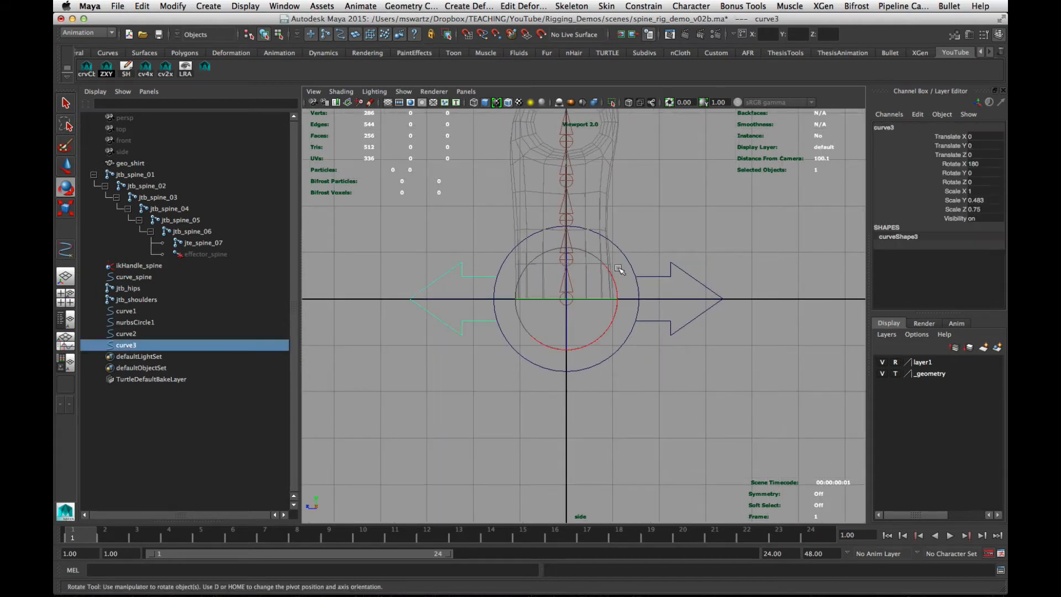
shift+click(675, 269)
key(r)
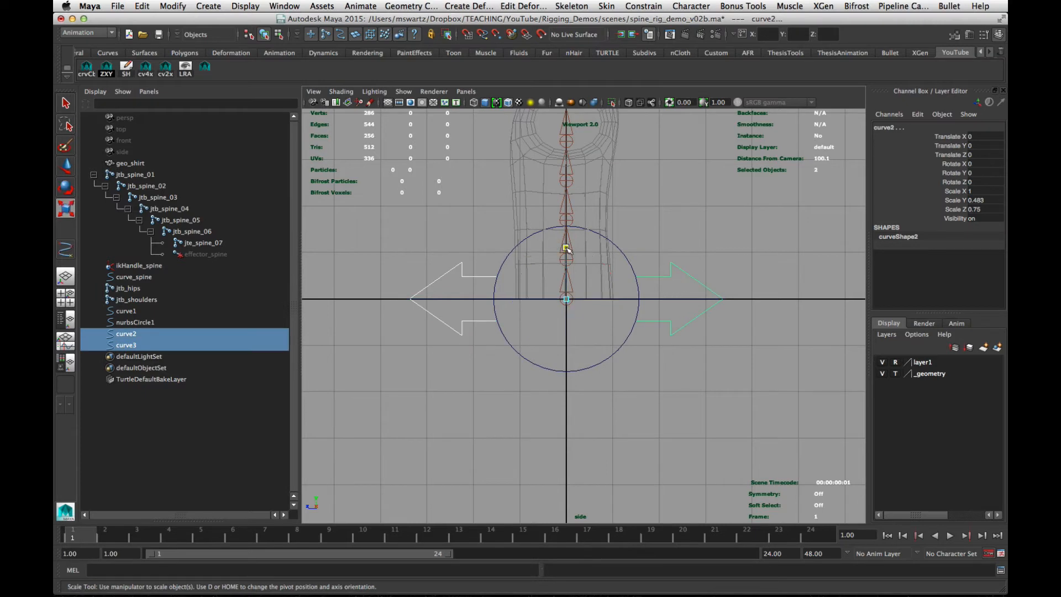
drag(566, 247, 565, 238)
drag(509, 300, 518, 301)
click(685, 232)
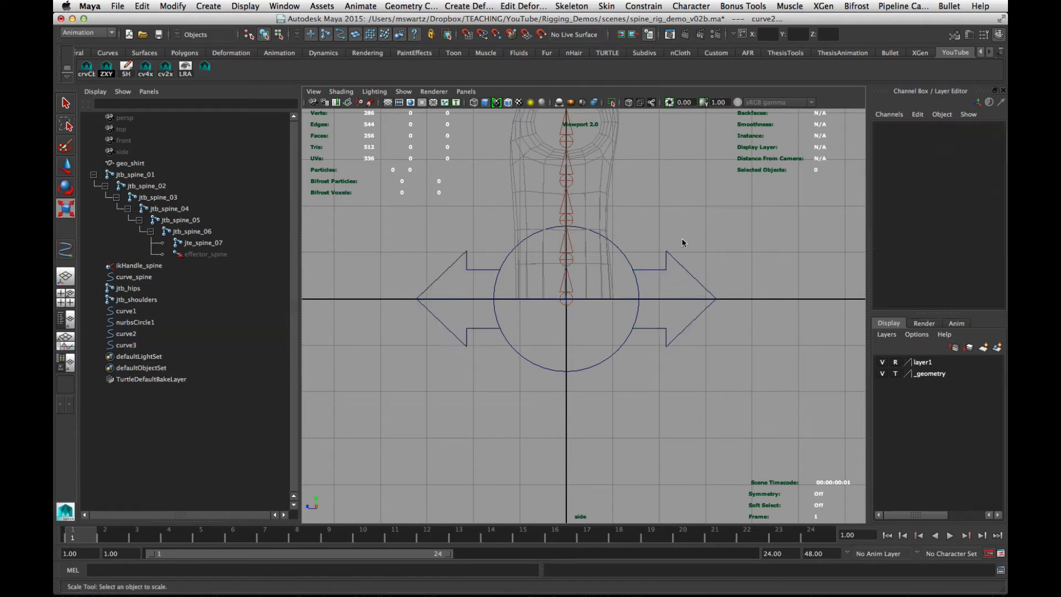
Check the proportions of the two arrows against the circle and shirt
key(space)
drag(619, 295, 627, 188)
alt+drag(657, 331, 694, 342)
key(space)
alt+right_drag(560, 376, 650, 360)
alt+middle_drag(563, 342, 658, 410)
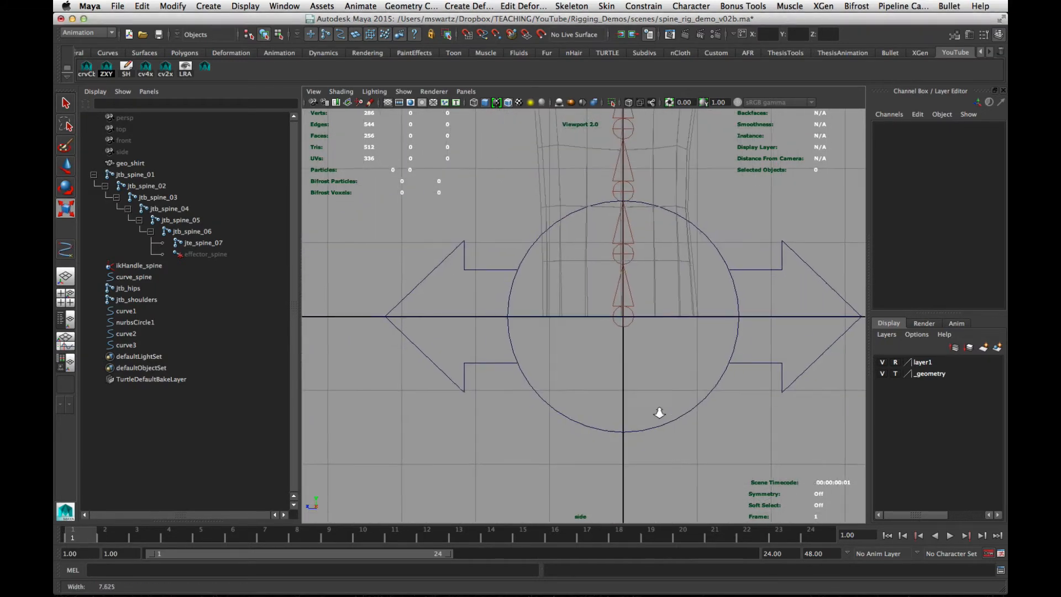
alt+right_drag(658, 410, 633, 408)
alt+middle_drag(632, 408, 570, 415)
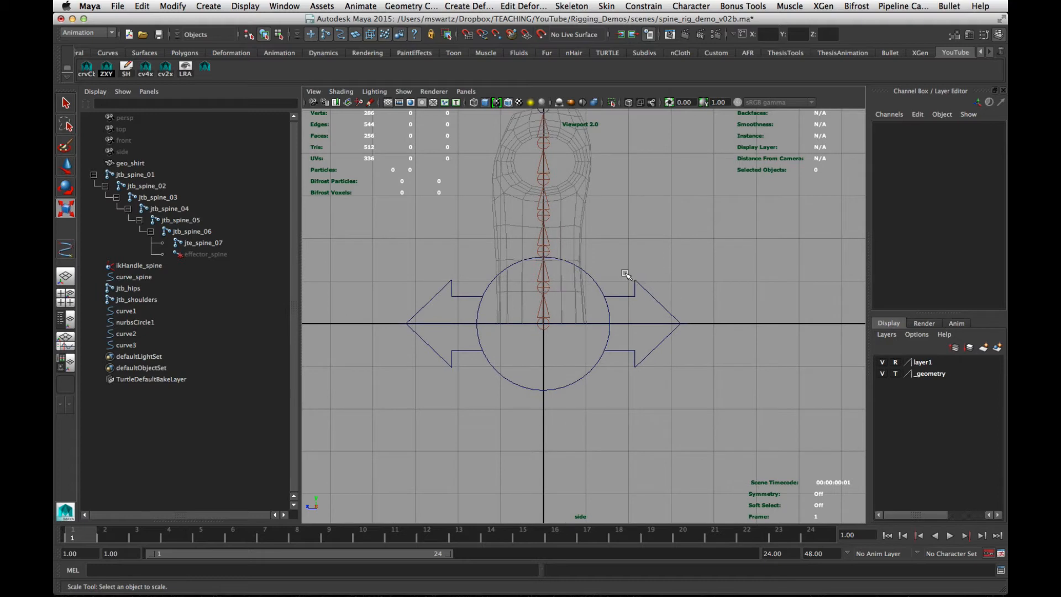
Add the two arrow curves and the upright circle to the reference display layer layer1, and deselect them
drag(624, 271, 665, 301)
shift+drag(436, 263, 463, 294)
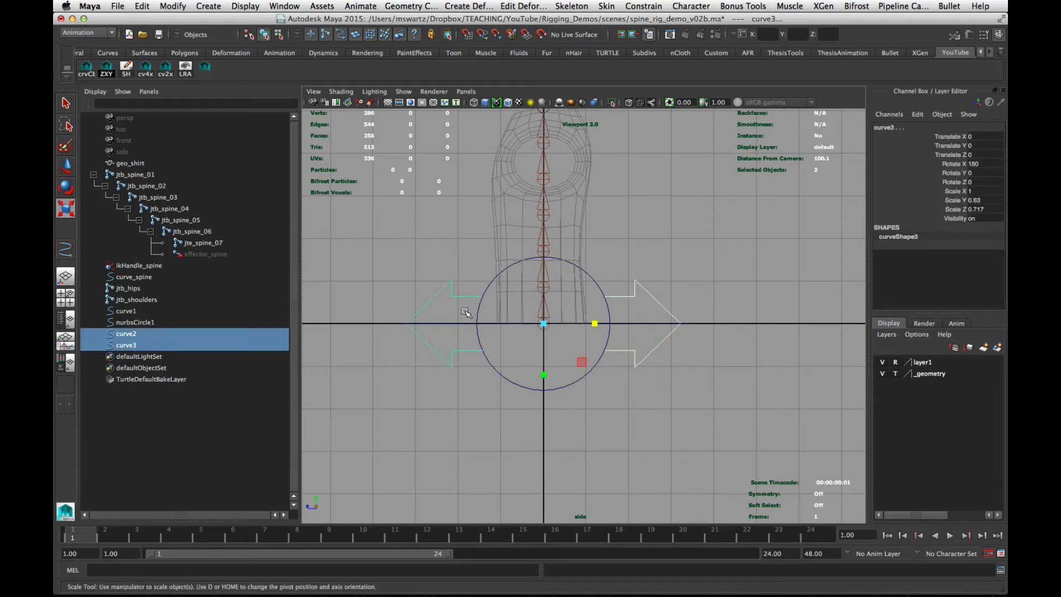
shift+click(478, 312)
right_click(920, 363)
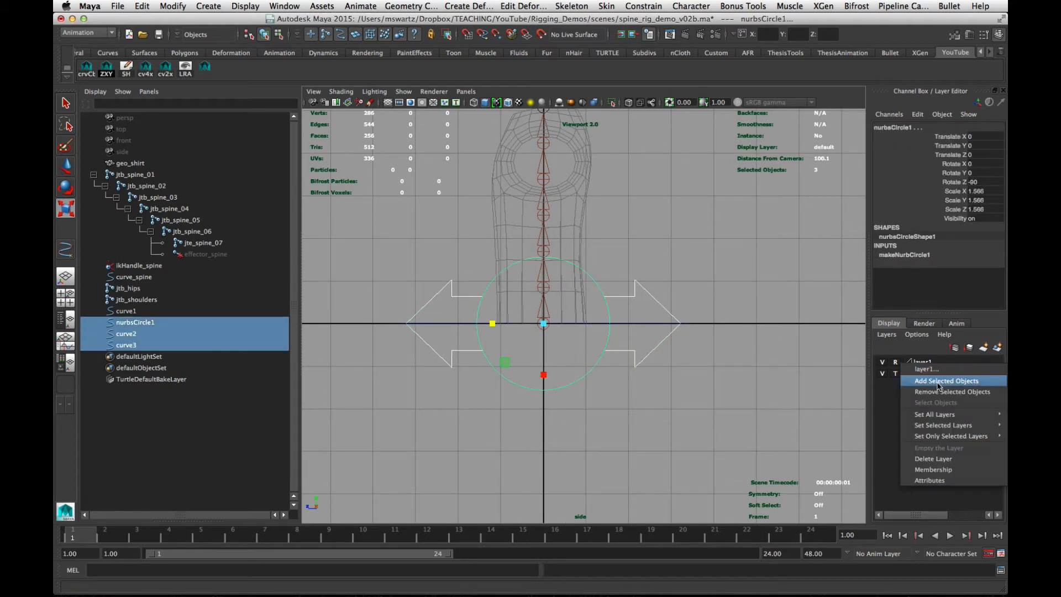
click(946, 381)
click(795, 381)
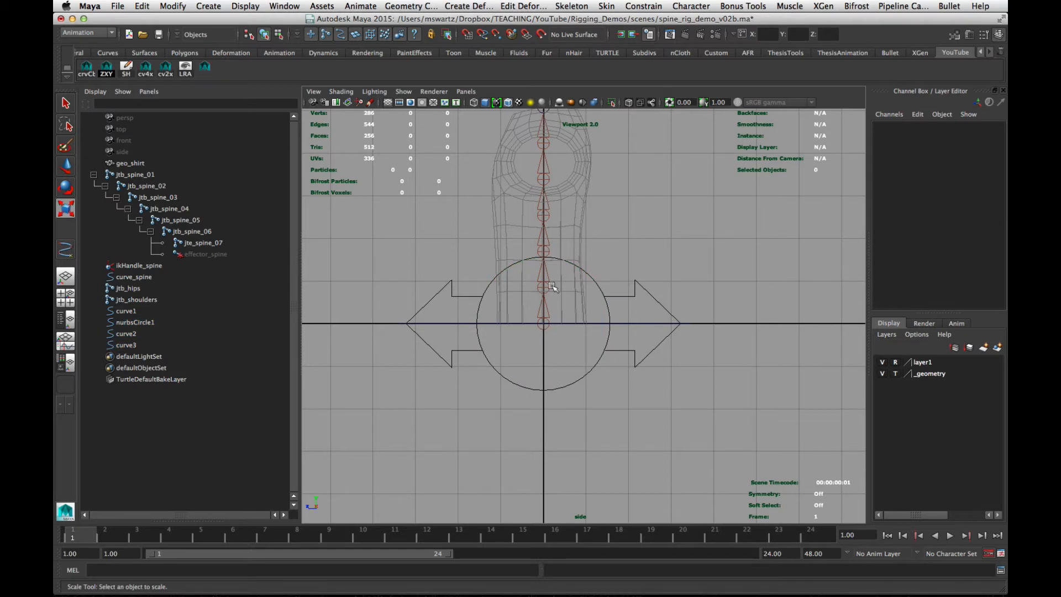
Start a curve-snapped CV Curve Tool trace where the -Z arrow's upper edge meets the circle, stacking CVs at each corner up to the arrowhead's upper point
alt+right_drag(473, 381, 754, 399)
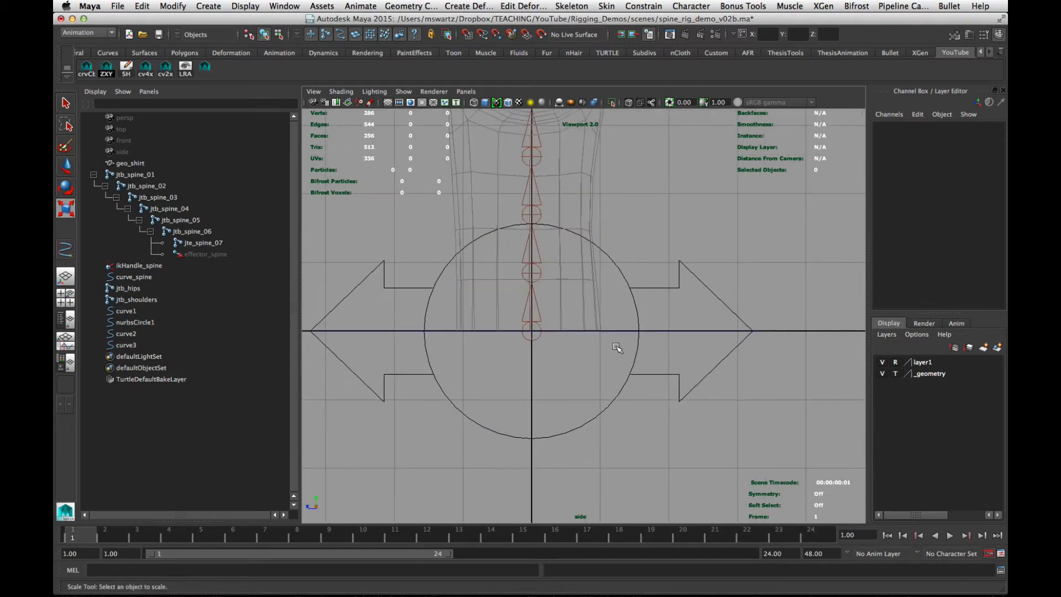
alt+middle_drag(617, 347, 691, 343)
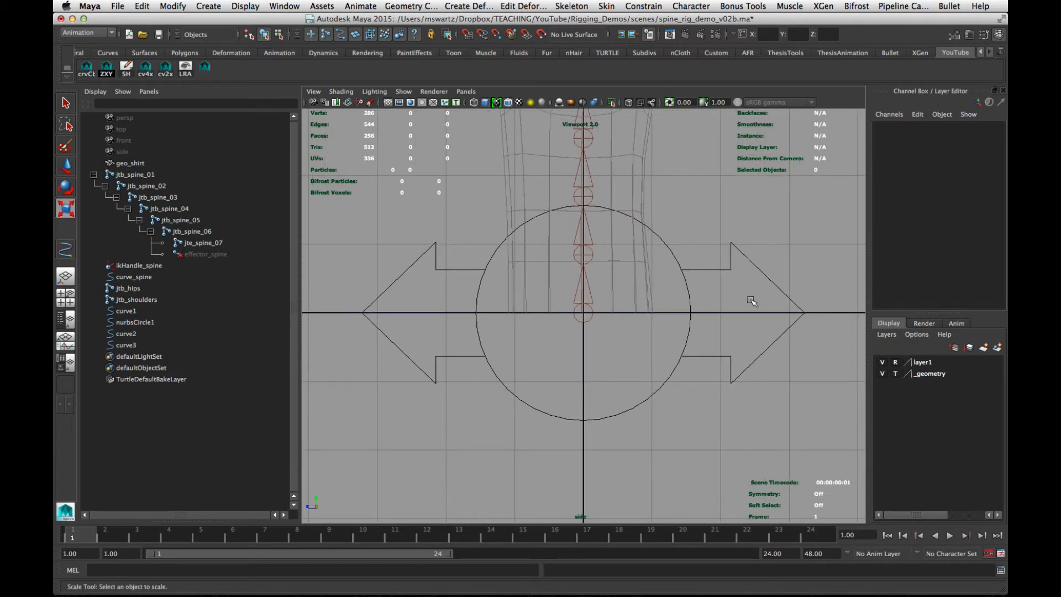
click(180, 5)
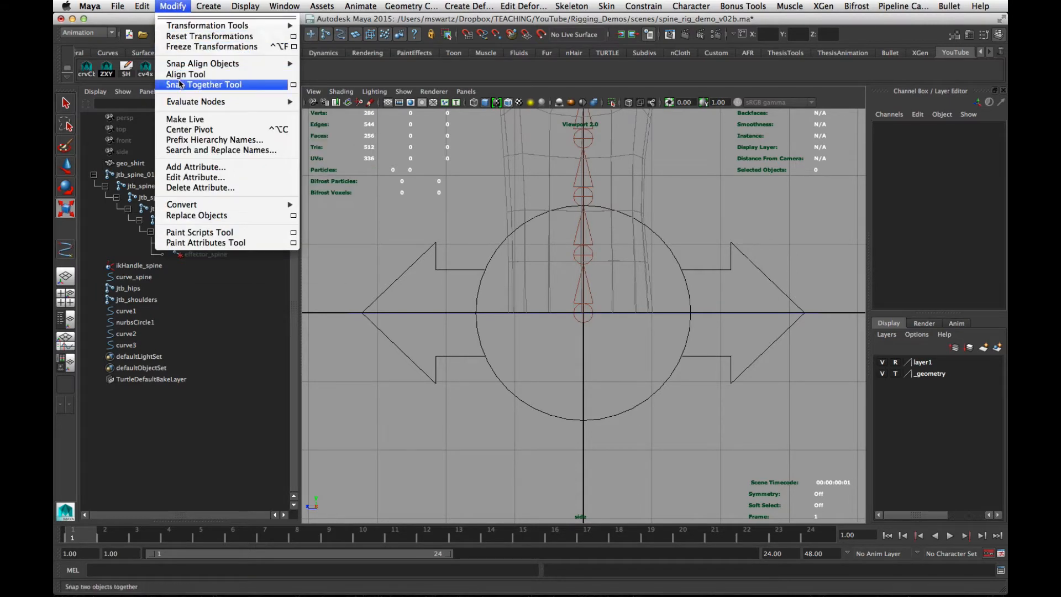
mouse_move(209, 5)
click(219, 87)
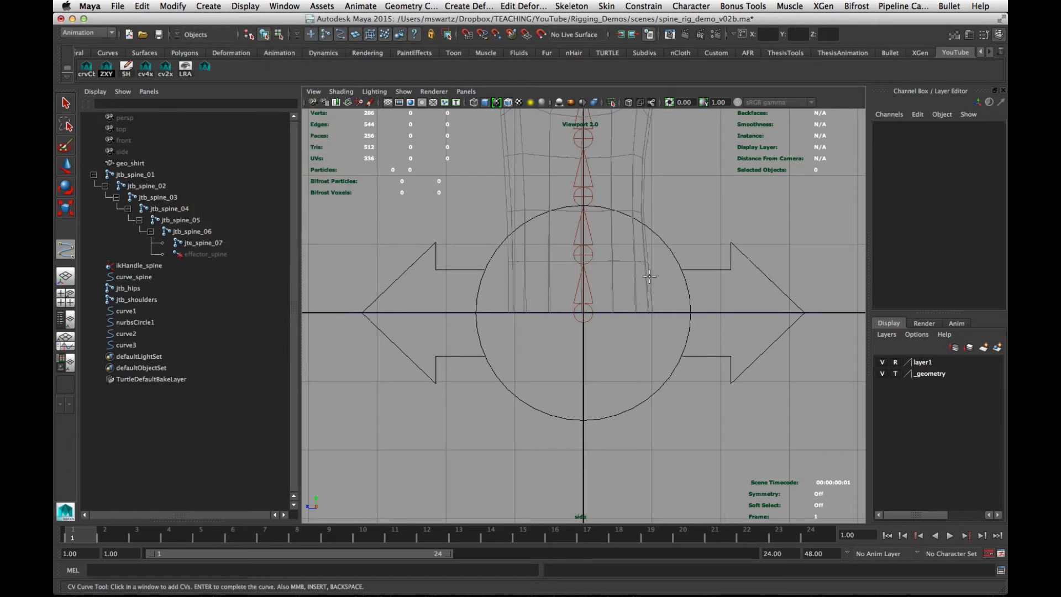
click(700, 269)
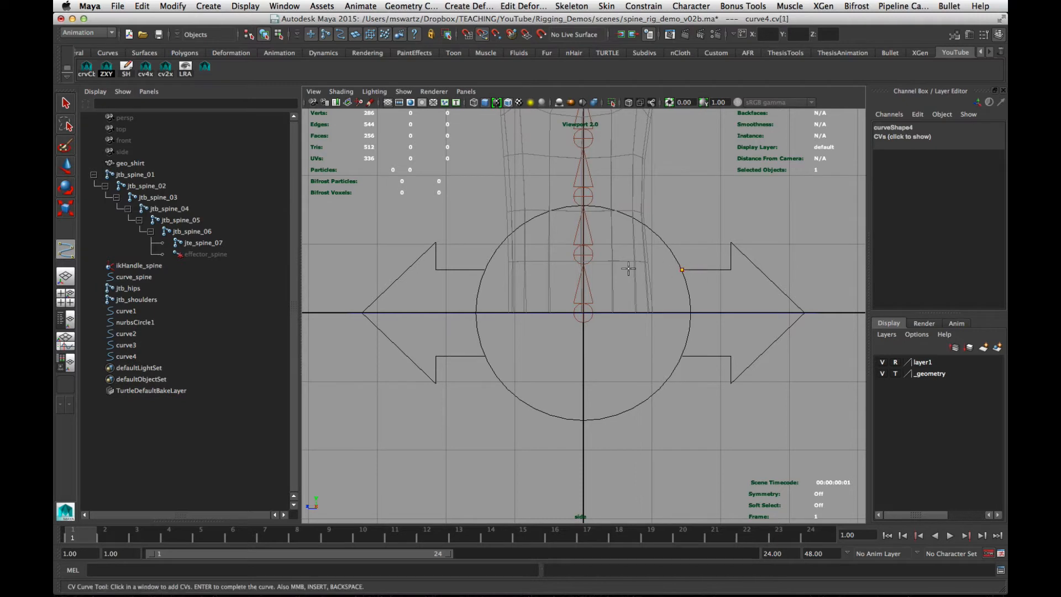
click(730, 269)
click(728, 260)
click(731, 244)
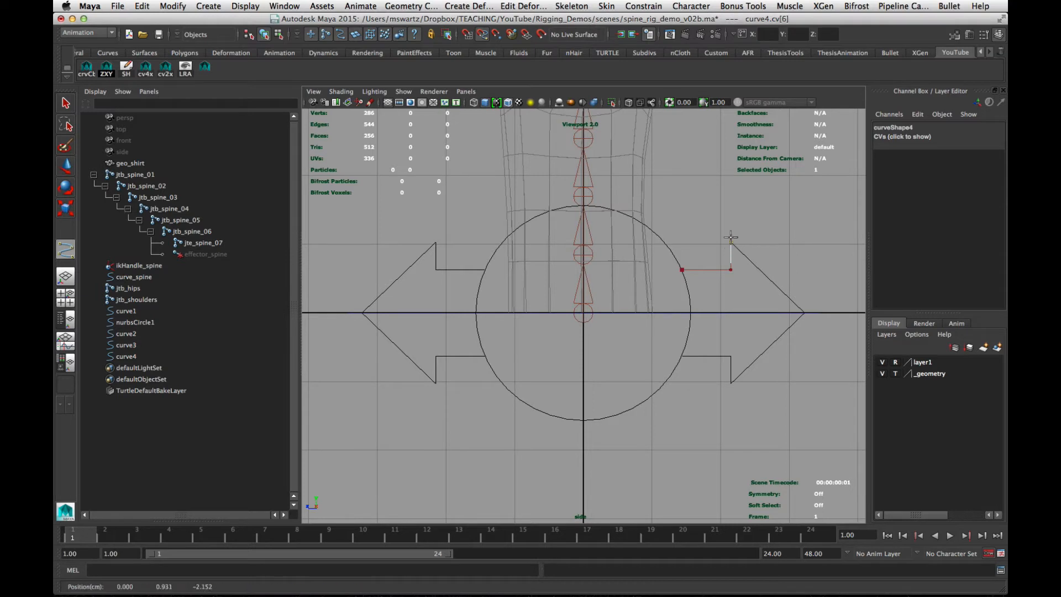
Continue the trace around the -Z arrow's tip and lower half with stacked corner CVs, and along the circle's lower arc to the opposite arrow
click(805, 313)
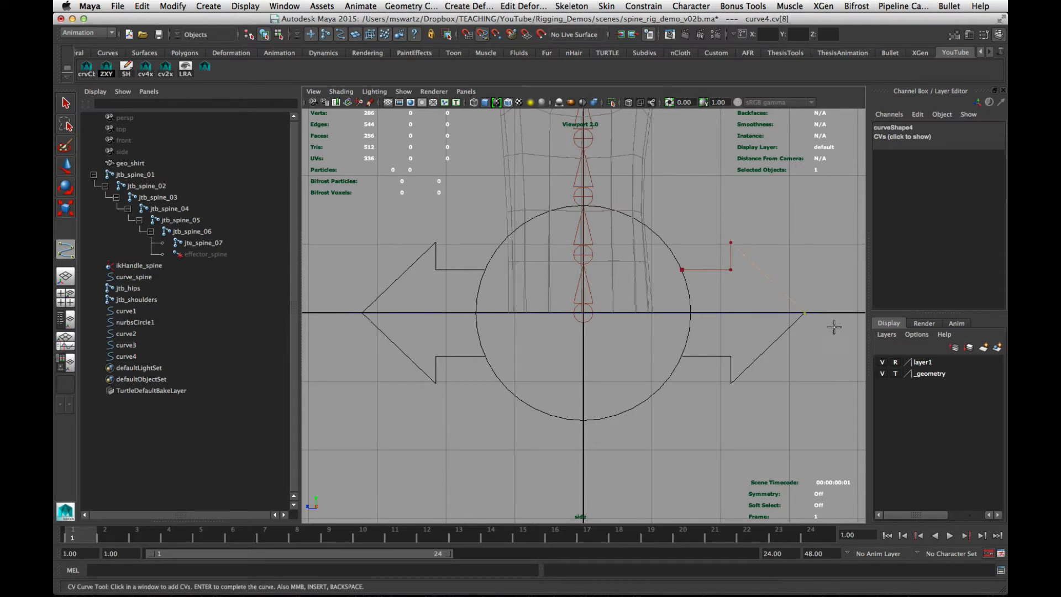
click(790, 302)
click(790, 297)
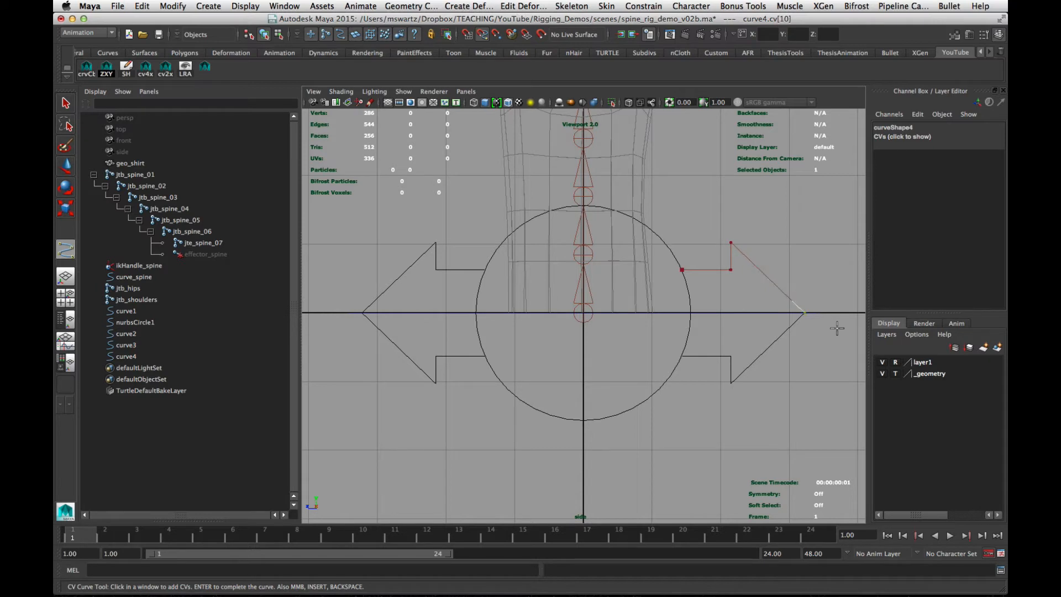
click(732, 382)
click(732, 381)
click(730, 356)
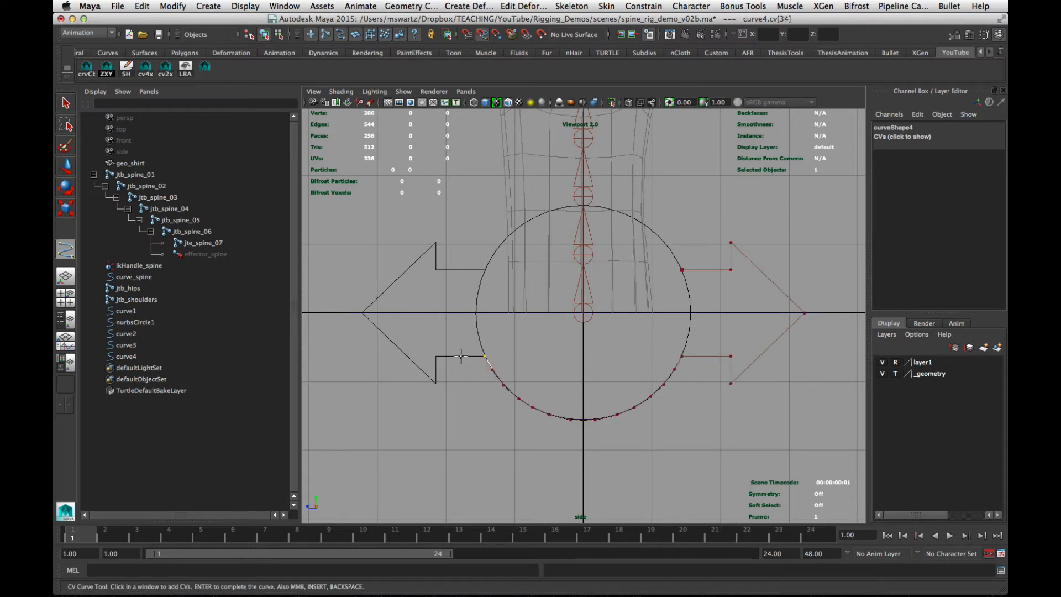
Trace the opposite arrow from its lower edge around to its upper edge, follow the circle's upper arc to the start point, and complete the curve
click(436, 356)
click(436, 382)
click(363, 314)
click(436, 242)
click(436, 269)
click(485, 270)
click(549, 211)
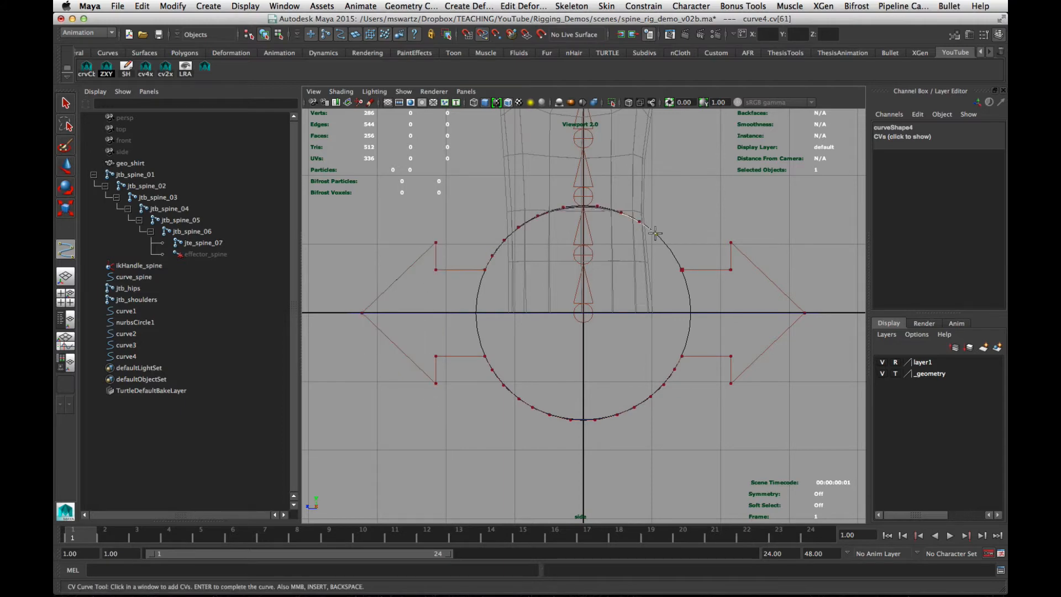
key(Return)
In perspective view, save the traced curve's creation command from the Script Editor history to the YouTube shelf as MEL, and close the editor
alt+right_drag(639, 291, 565, 288)
alt+middle_drag(565, 289, 568, 297)
key(space)
drag(568, 297, 628, 327)
alt+middle_drag(627, 327, 614, 286)
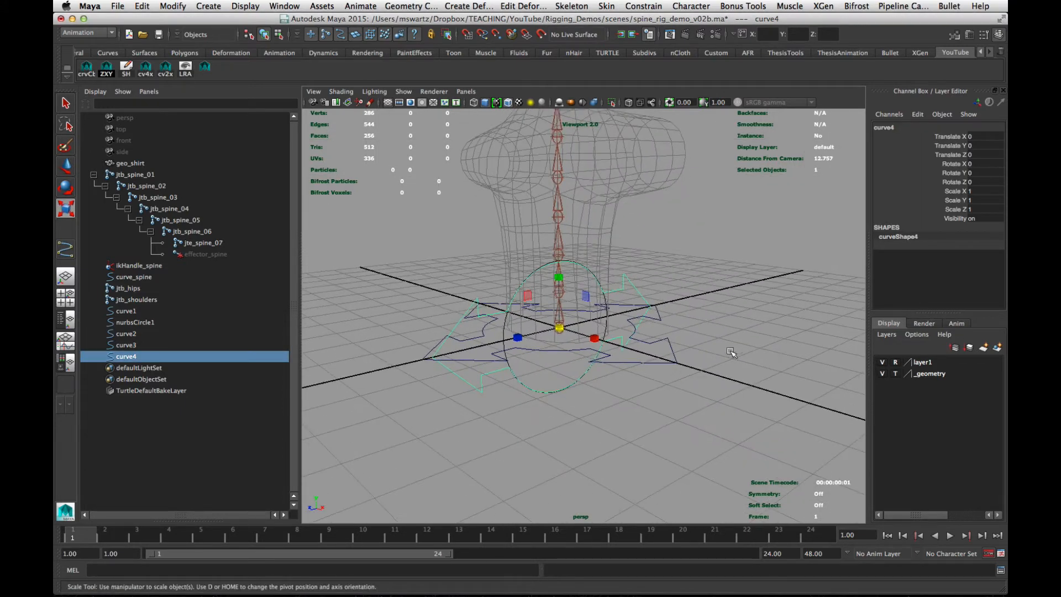
click(1000, 571)
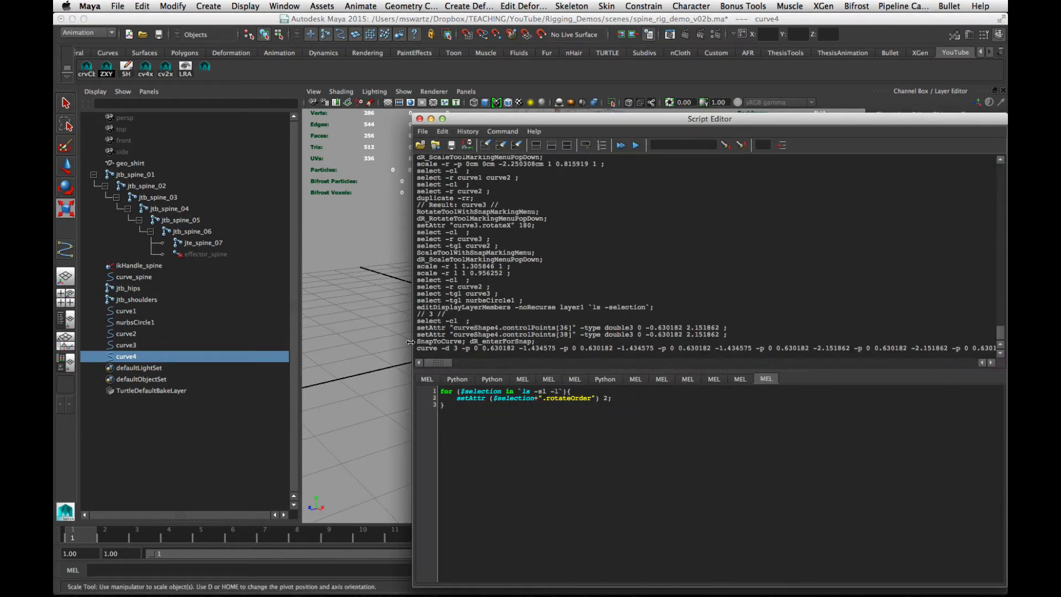
triple_click(430, 348)
middle_drag(430, 348, 205, 70)
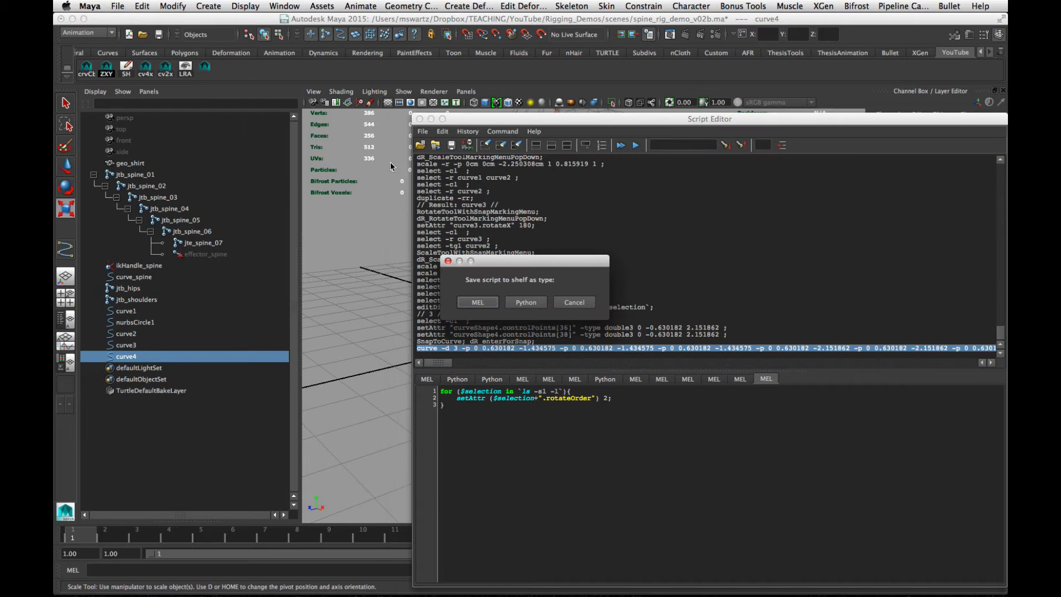
click(477, 301)
click(419, 119)
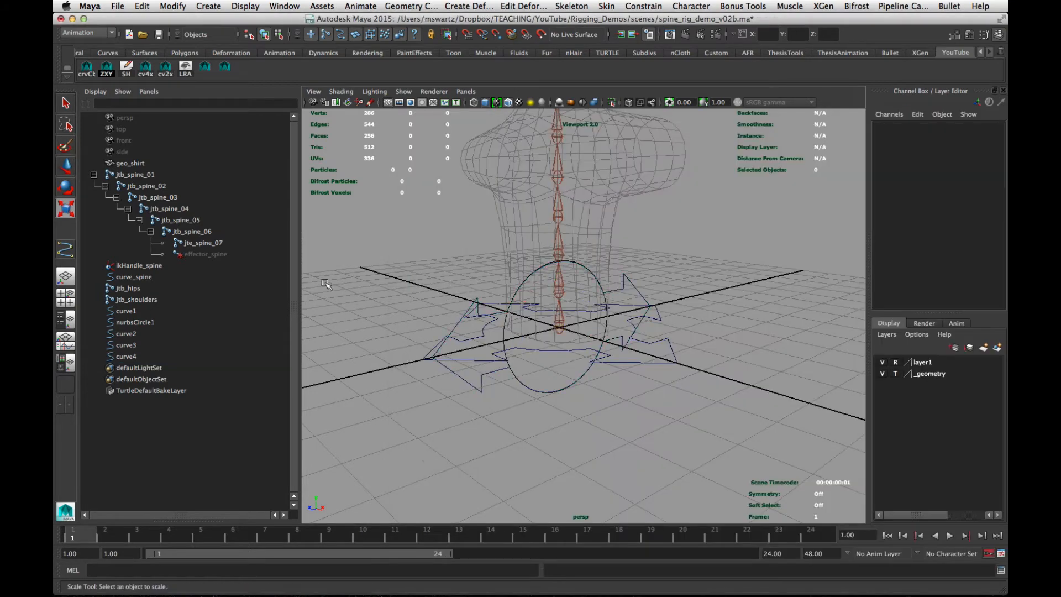
Delete nurbsCircle1 and the three leftover construction curves, curve2 through curve4
alt+drag(318, 315, 359, 376)
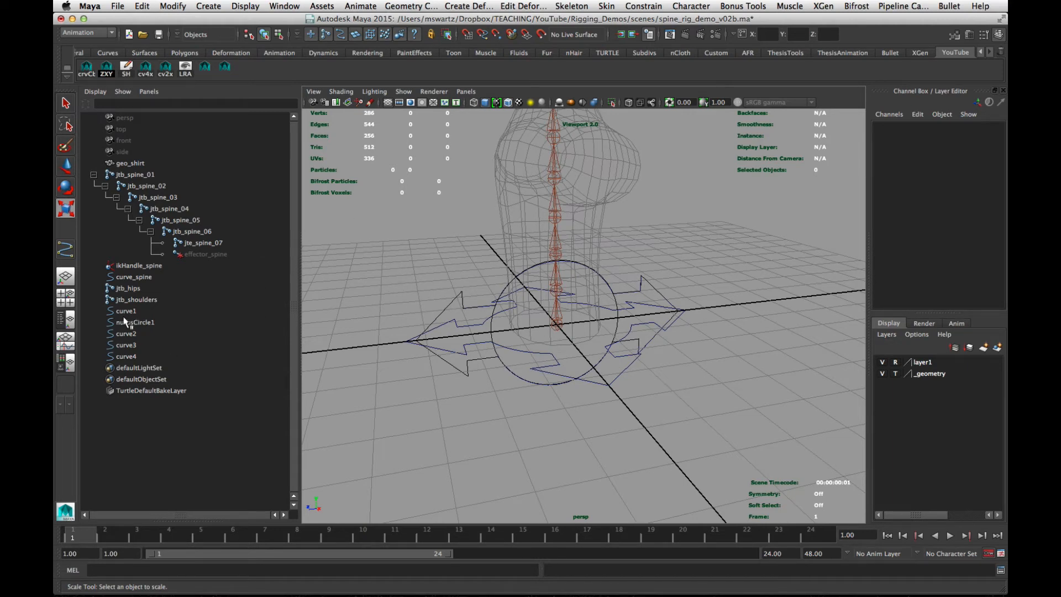
click(125, 324)
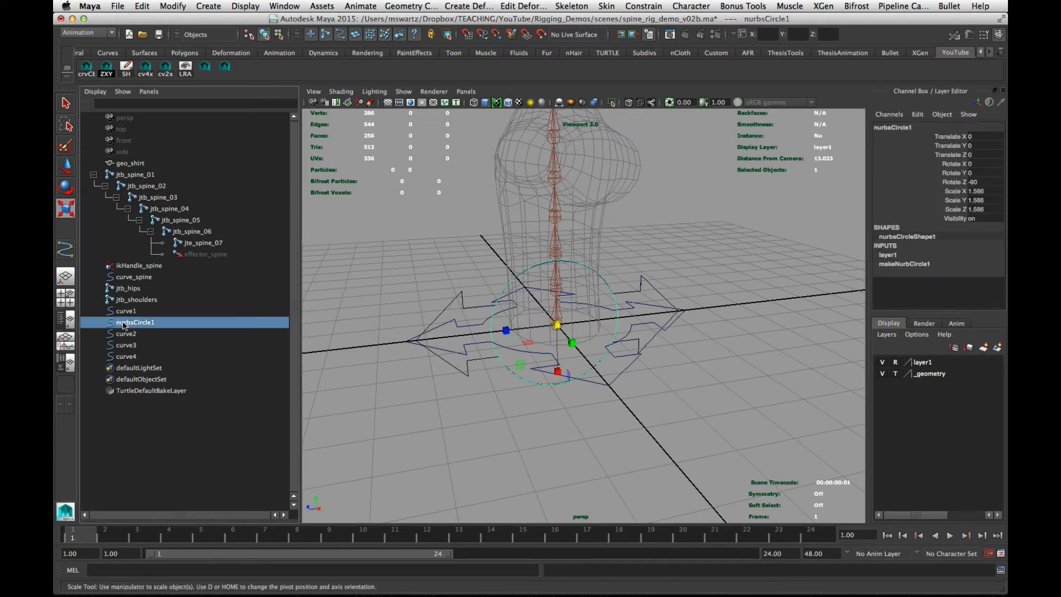
shift+click(124, 356)
key(Delete)
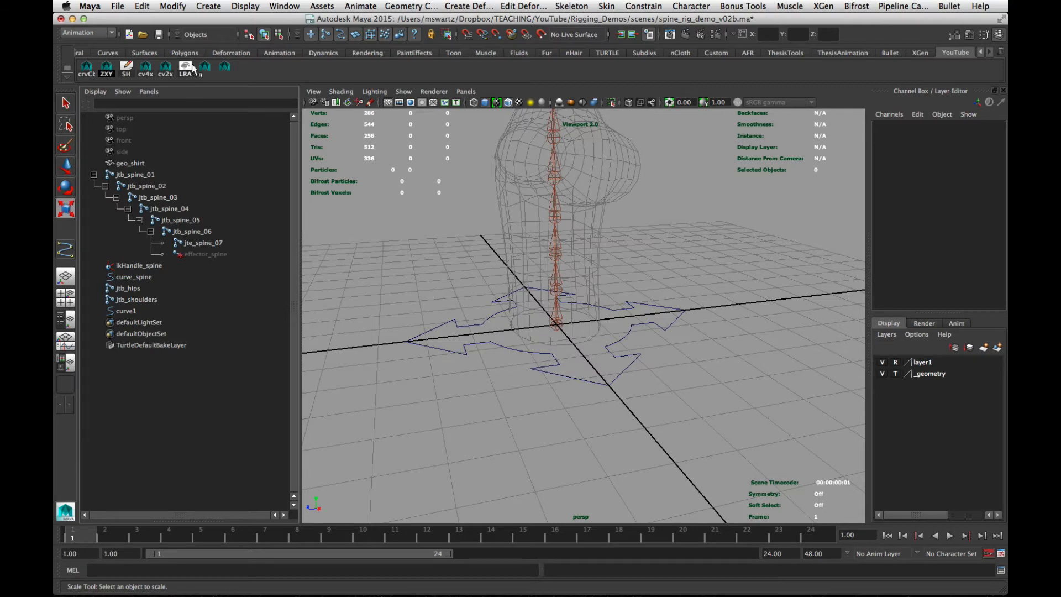
Create the two-arrow control curve from its saved YouTube shelf script and rename it ctrl_shoulders_anim
click(225, 66)
click(544, 437)
alt+drag(544, 437, 597, 451)
double_click(125, 323)
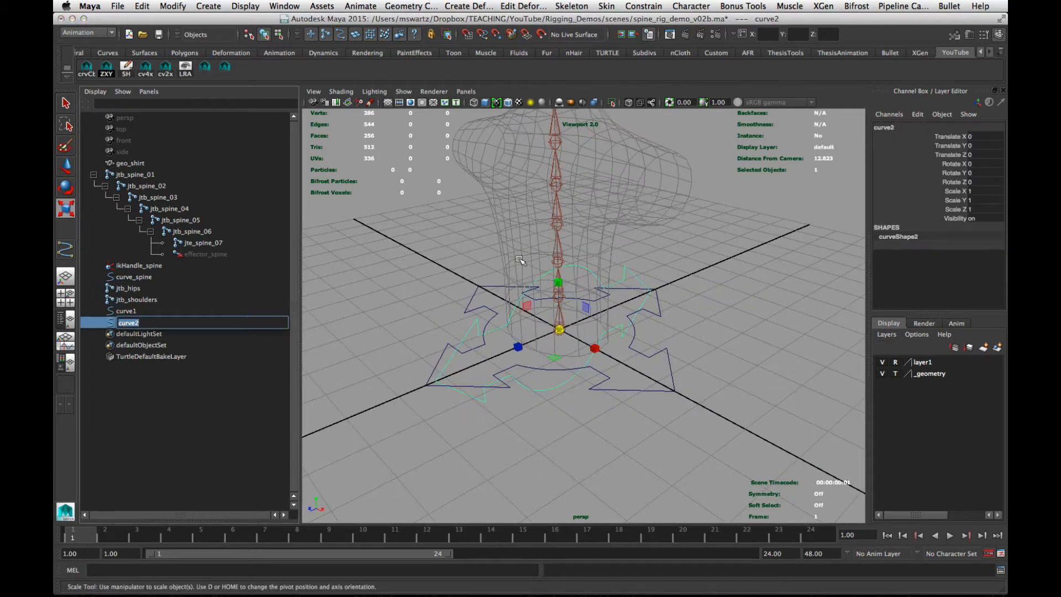
text(ctrl_shoulders_anim)
key(Return)
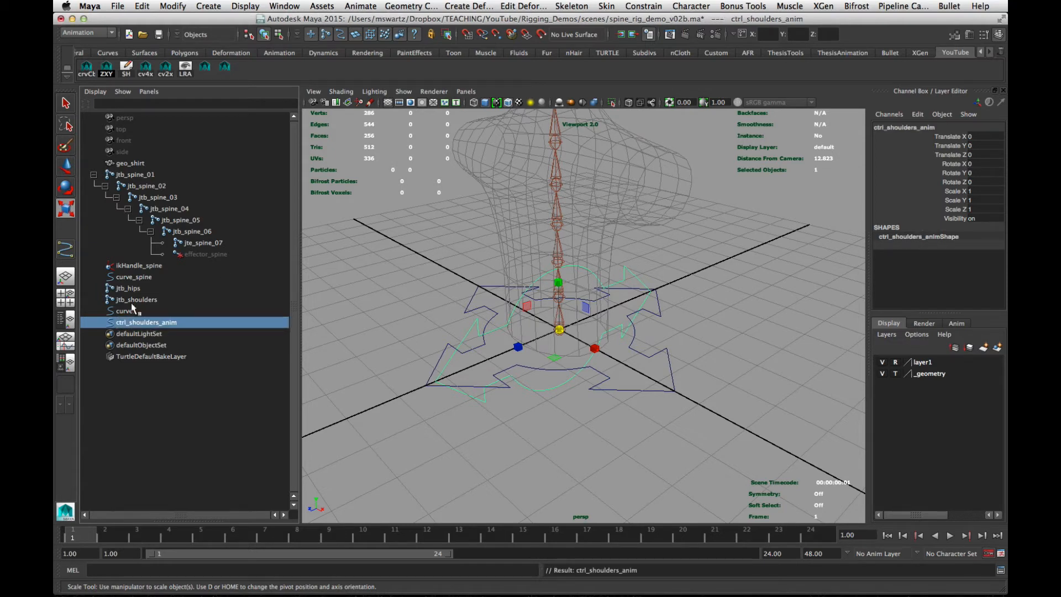
Rename curve1, the flat four-arrow control, as ctrl_hips_anim
double_click(122, 311)
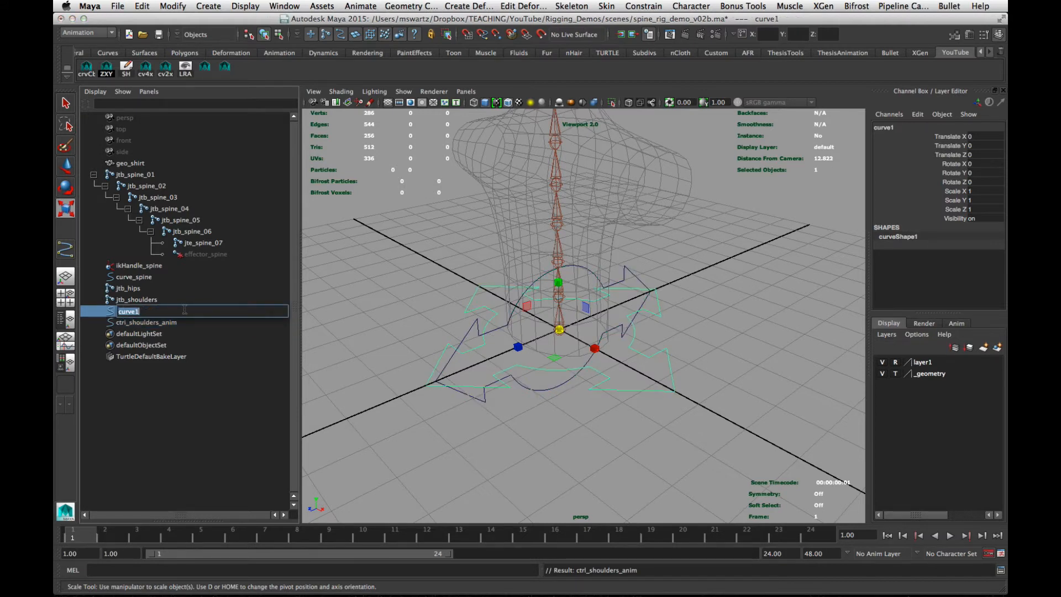
text(ctrl_hips_anim)
key(Return)
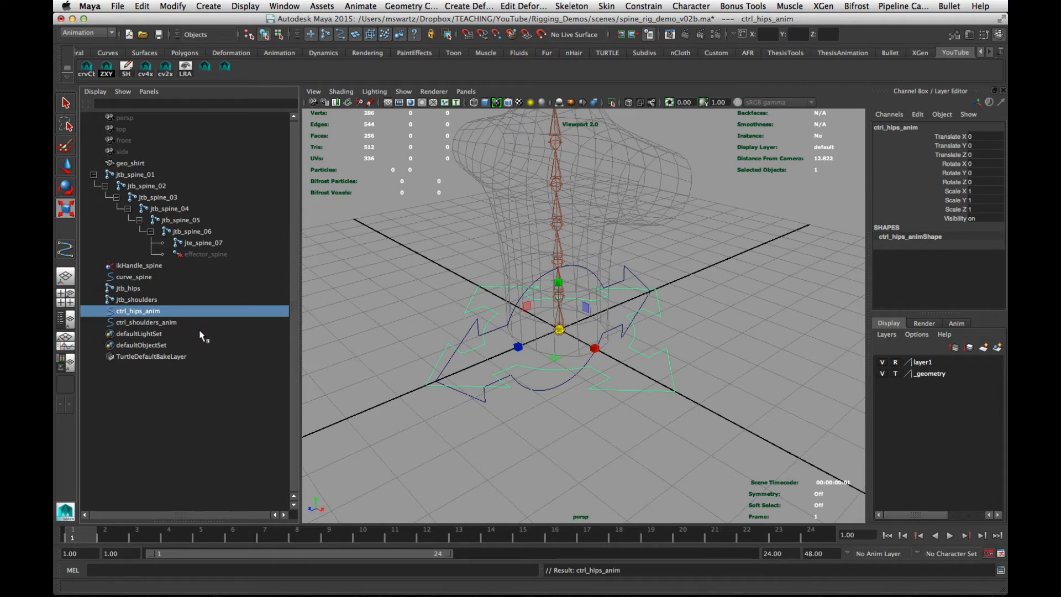
click(383, 357)
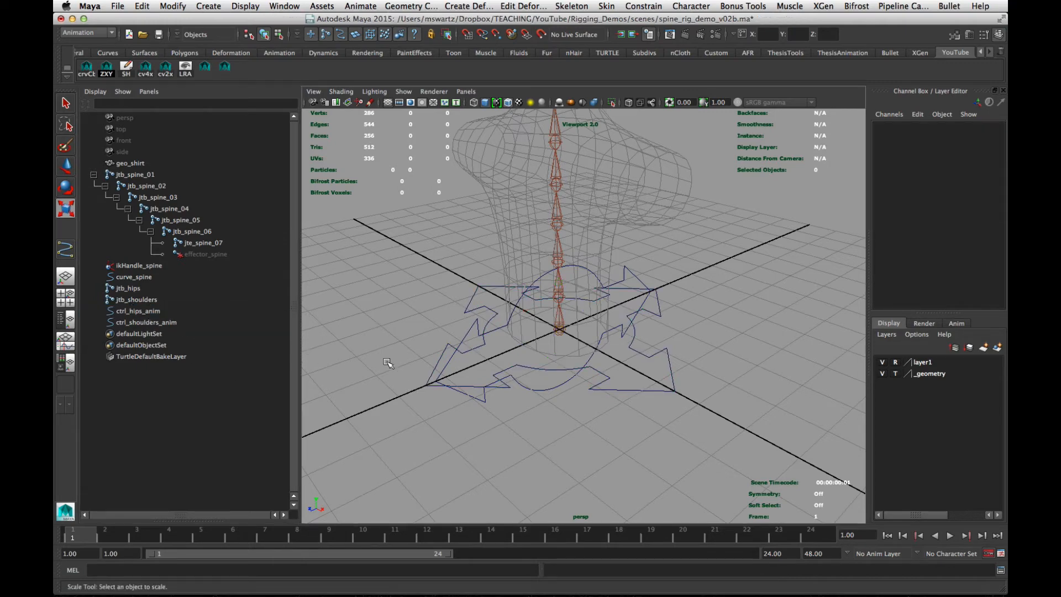
alt+middle_drag(477, 362, 498, 375)
alt+drag(497, 375, 498, 358)
alt+middle_drag(498, 358, 500, 348)
alt+right_drag(500, 347, 528, 347)
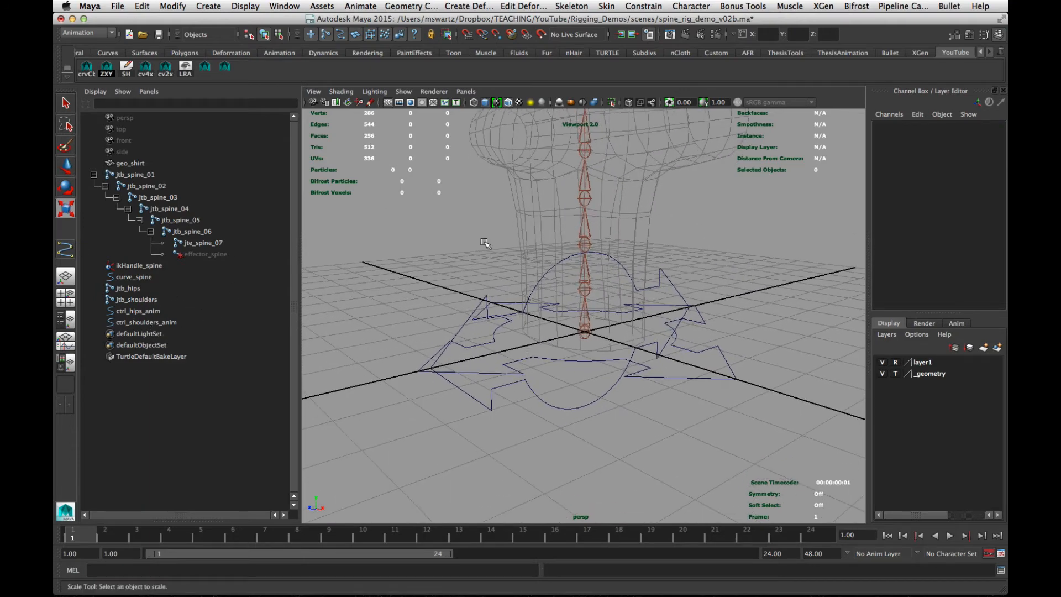
Switch the input line to Select by name and select every object matching *anim
click(740, 34)
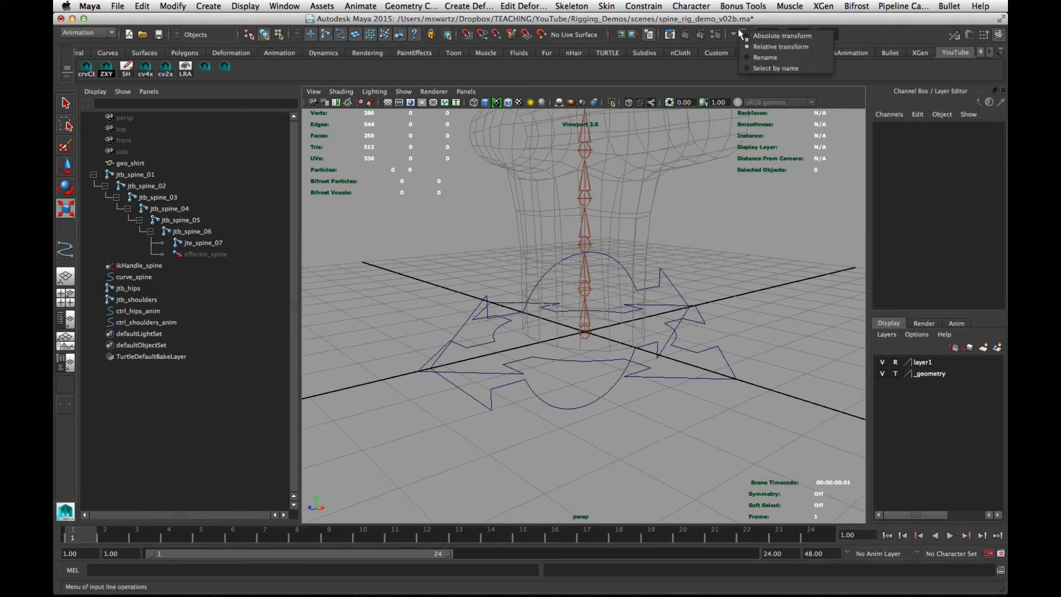
click(771, 68)
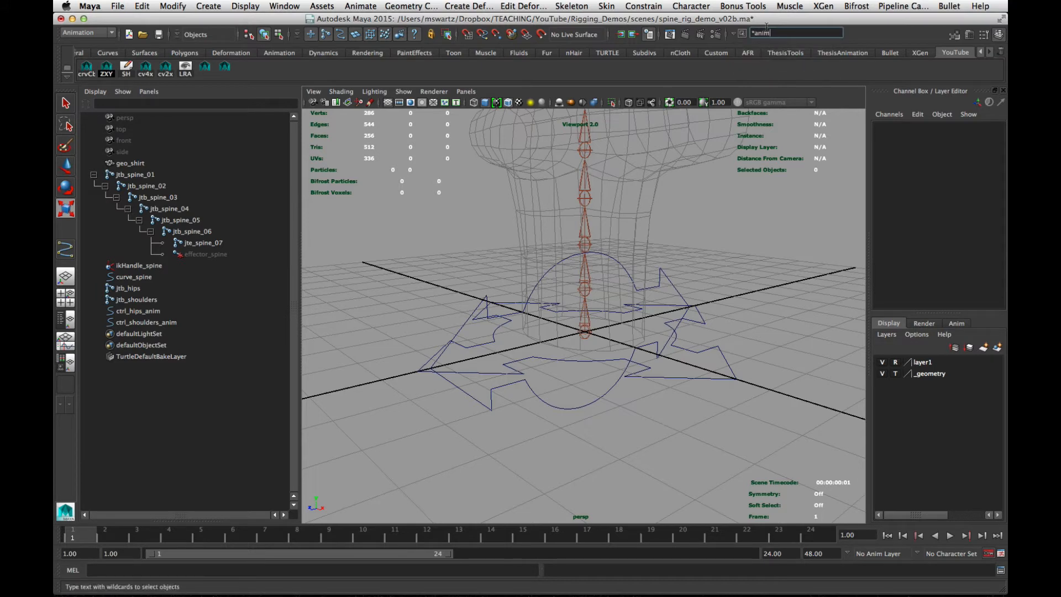
key(Return)
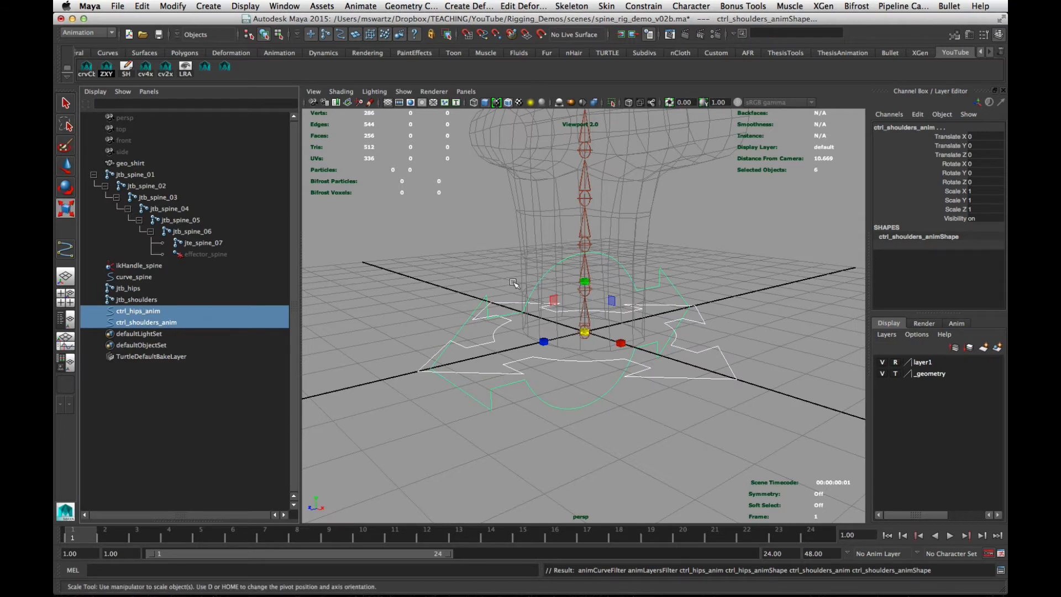
click(829, 308)
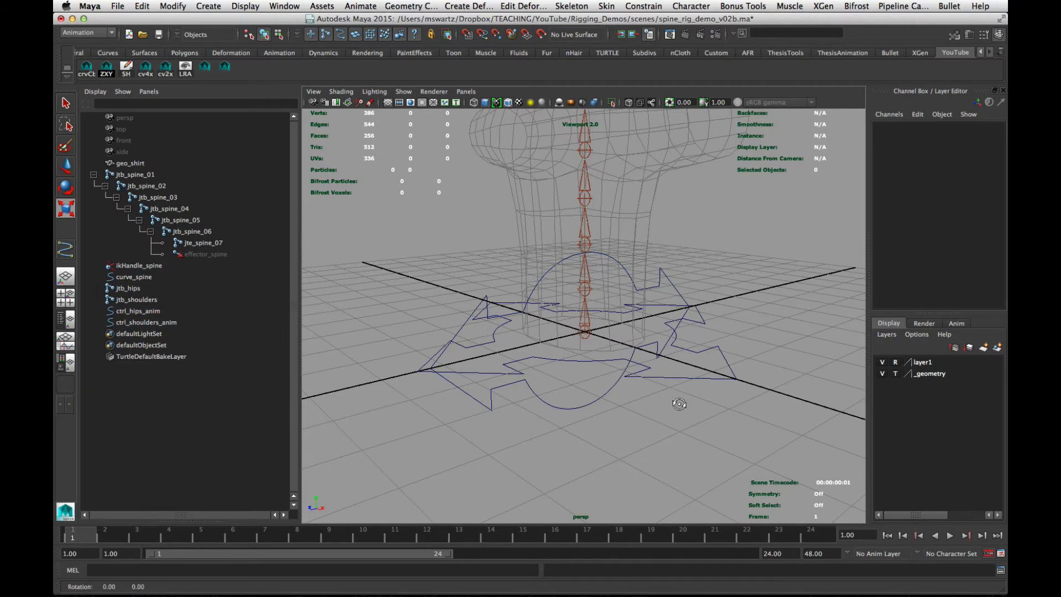
Select ctrl_hips_anim and ctrl_shoulders_anim and set their rotate order with the saved ZXY script
alt+drag(678, 404, 443, 227)
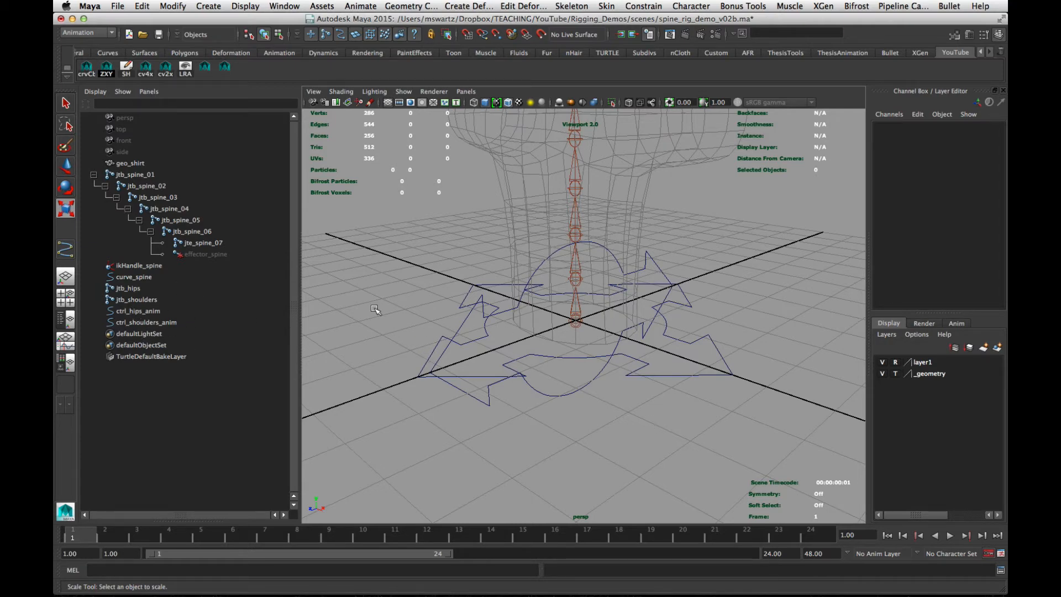
alt+right_drag(635, 326, 543, 303)
alt+middle_drag(542, 303, 540, 338)
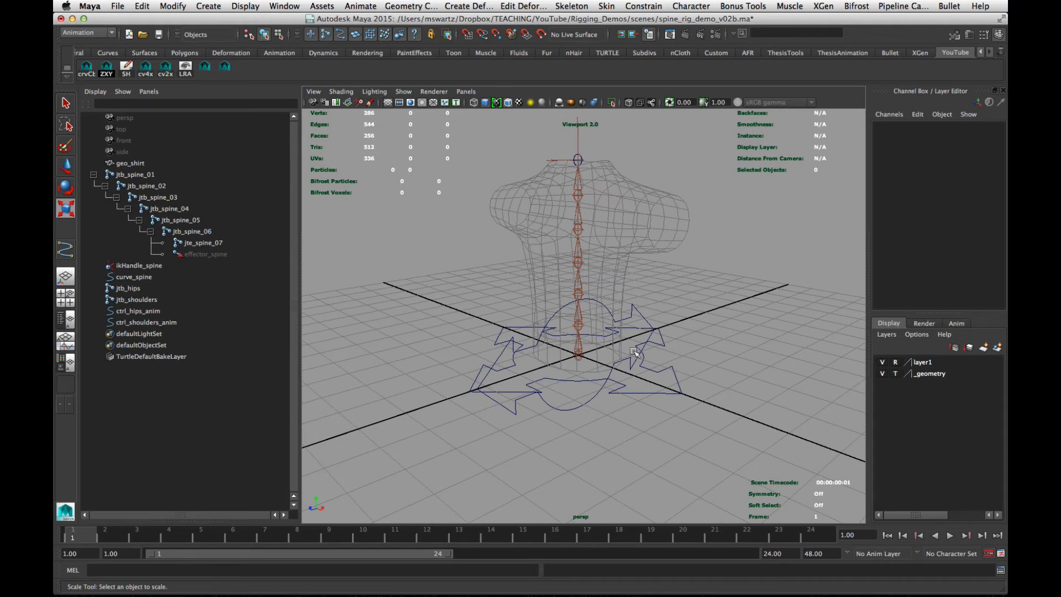
alt+drag(605, 361, 586, 303)
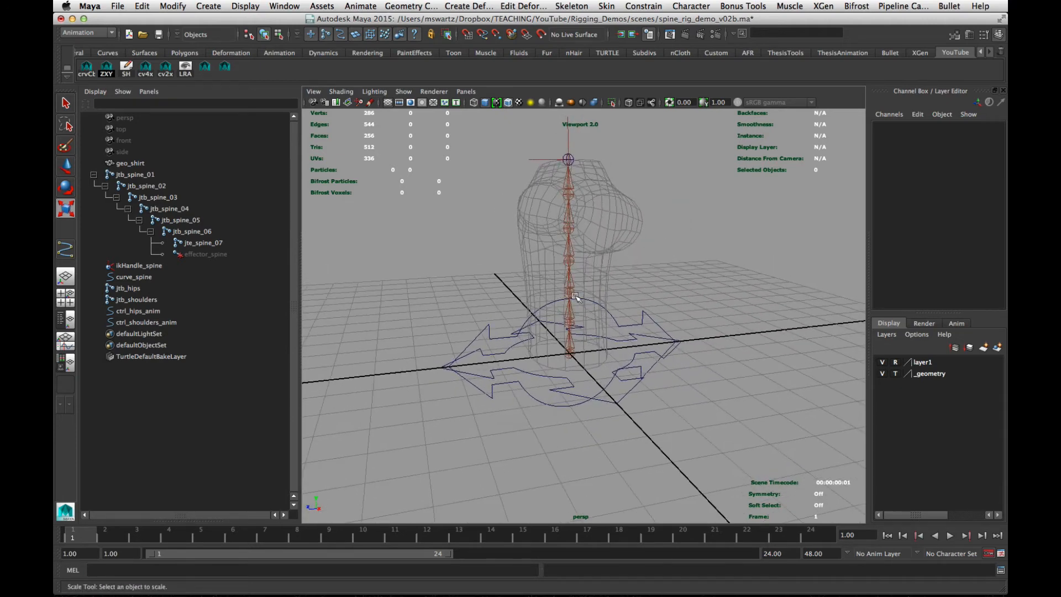
alt+drag(574, 296, 812, 453)
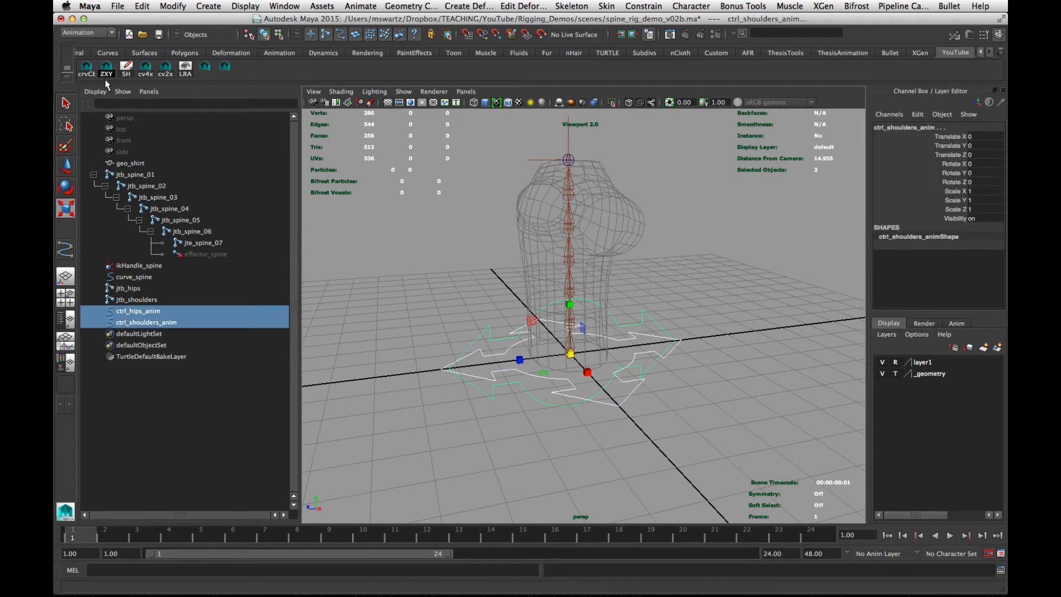
click(459, 319)
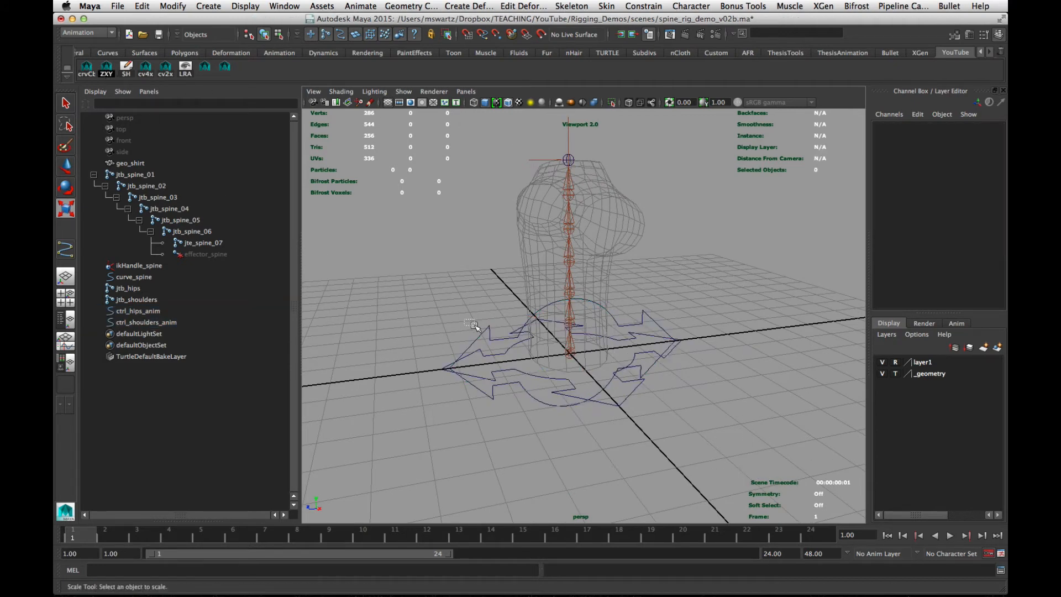
Check the rotate order in the transform attributes of ctrl_shoulders_anim
click(485, 331)
key(ctrl+a)
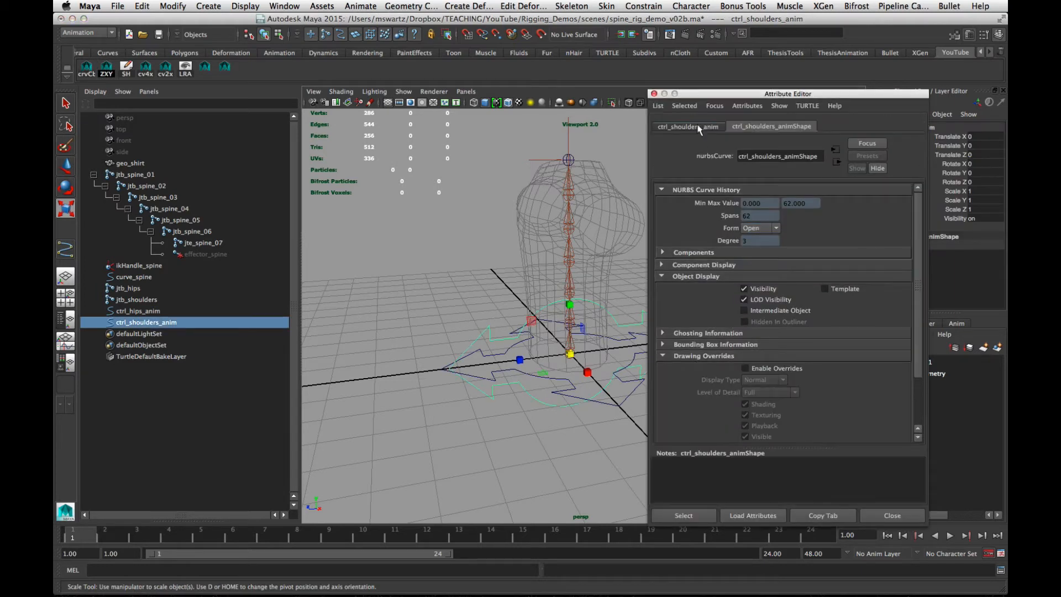
click(691, 125)
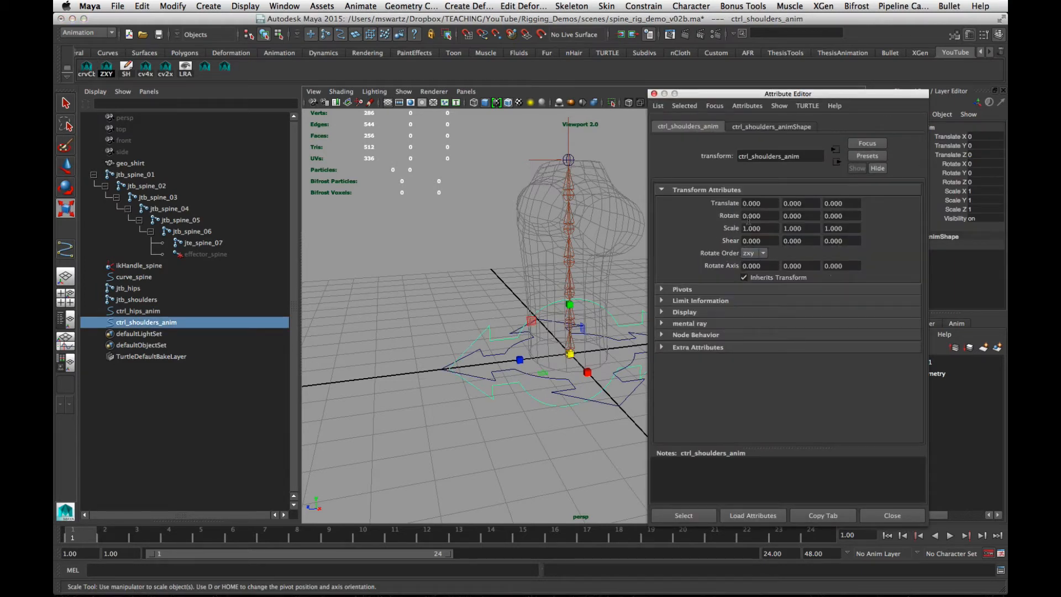
click(891, 517)
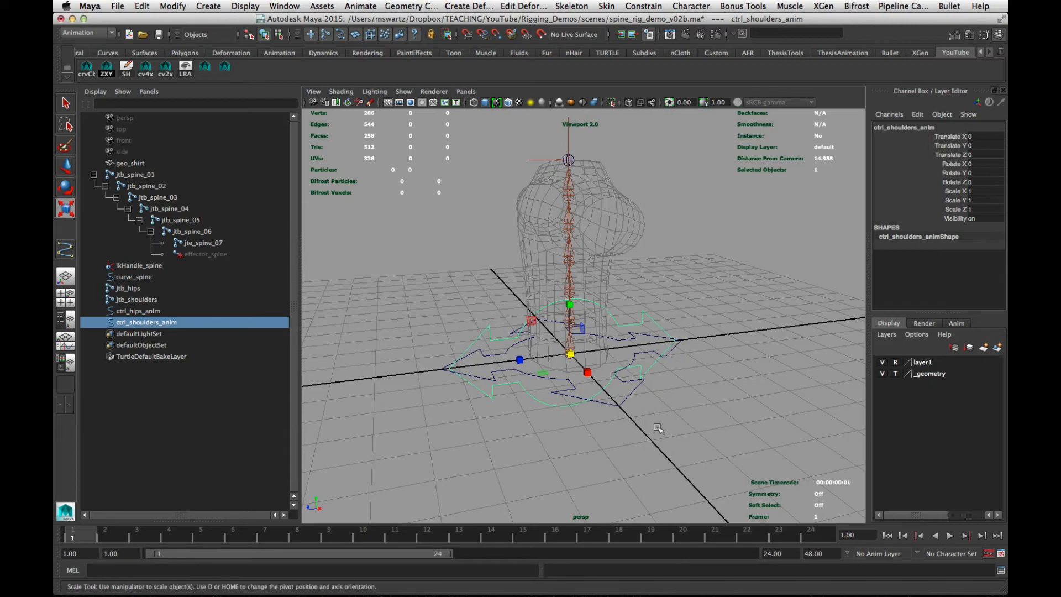
click(362, 329)
Move ctrl_shoulders_anim with point snapping onto the shoulders joint at the upper end of the spine
click(156, 323)
key(w)
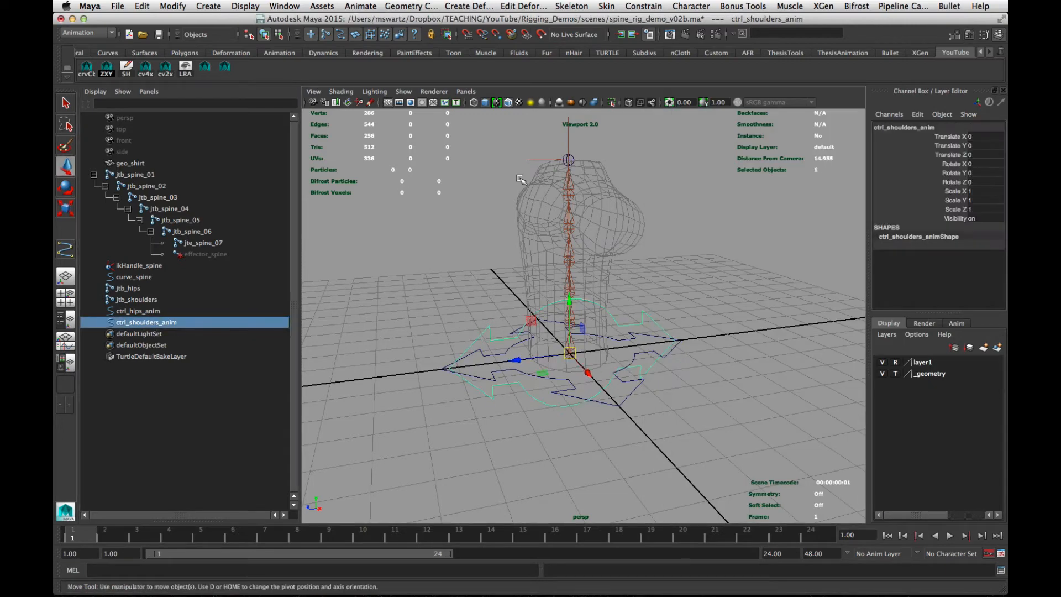
key(v)
middle_click(568, 160)
alt+drag(524, 264, 544, 304)
alt+right_drag(545, 304, 433, 265)
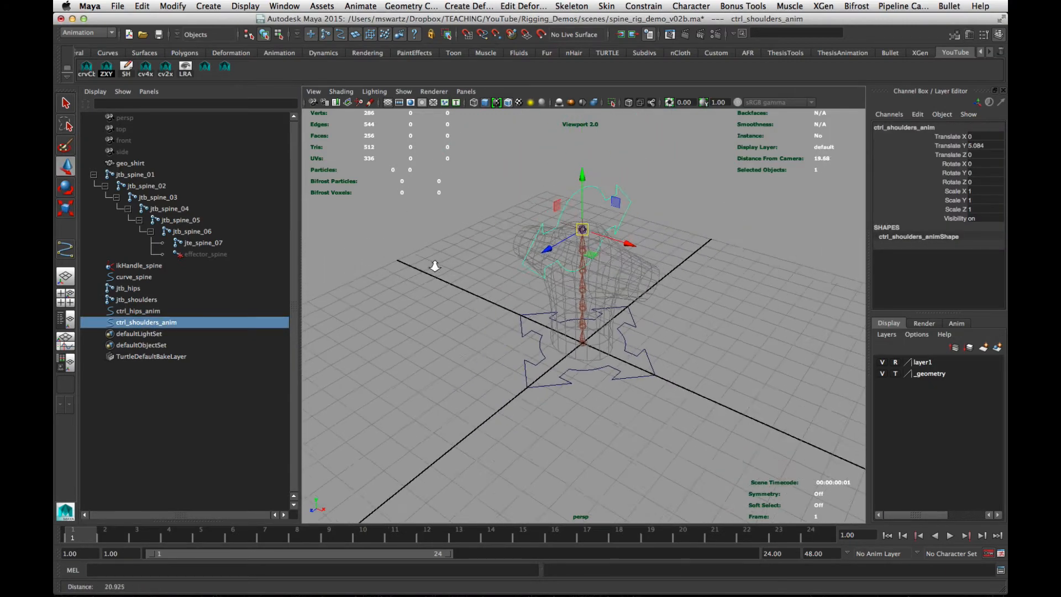
alt+middle_drag(433, 265, 420, 309)
alt+drag(558, 342, 569, 298)
alt+right_drag(569, 298, 625, 329)
alt+middle_drag(558, 282, 596, 368)
alt+drag(597, 368, 572, 369)
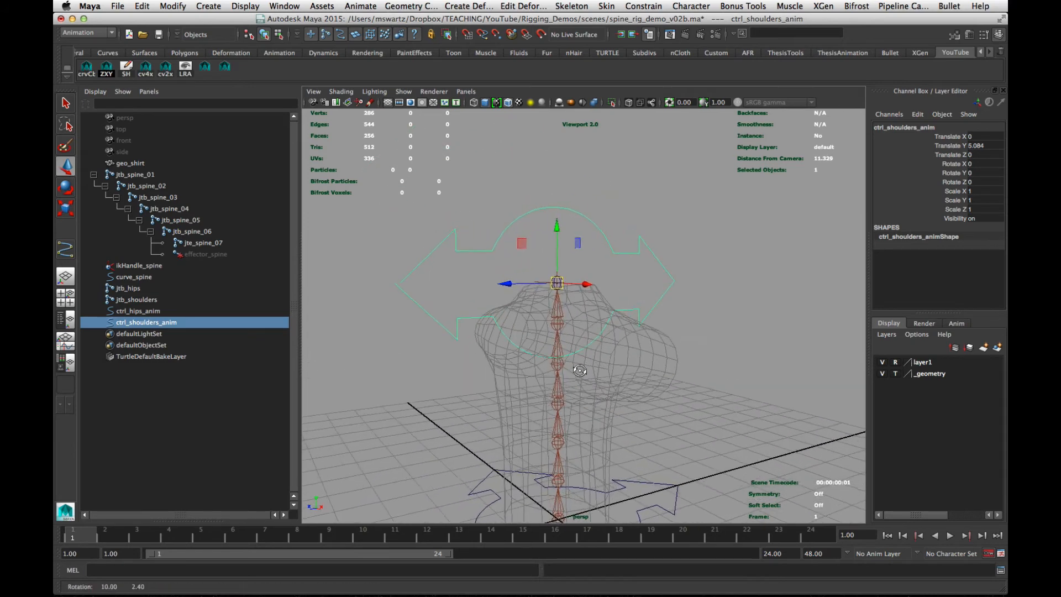
alt+right_drag(571, 369, 514, 374)
mouse_move(513, 374)
alt+mouse_down()
mouse_move(520, 354)
mouse_move(529, 368)
mouse_move(547, 360)
mouse_move(506, 360)
mouse_move(517, 372)
alt+mouse_up()
alt+middle_drag(517, 372, 516, 368)
alt+drag(515, 369, 522, 356)
alt+middle_drag(524, 357, 517, 317)
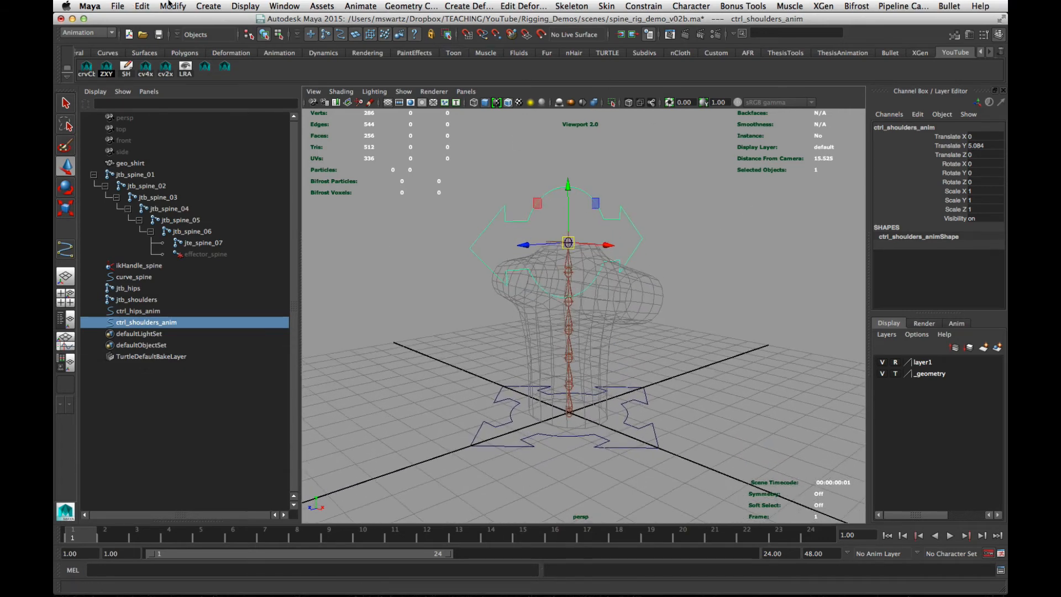
Freeze the transformations of ctrl_hips_anim and ctrl_shoulders_anim together
shift+click(136, 311)
click(171, 5)
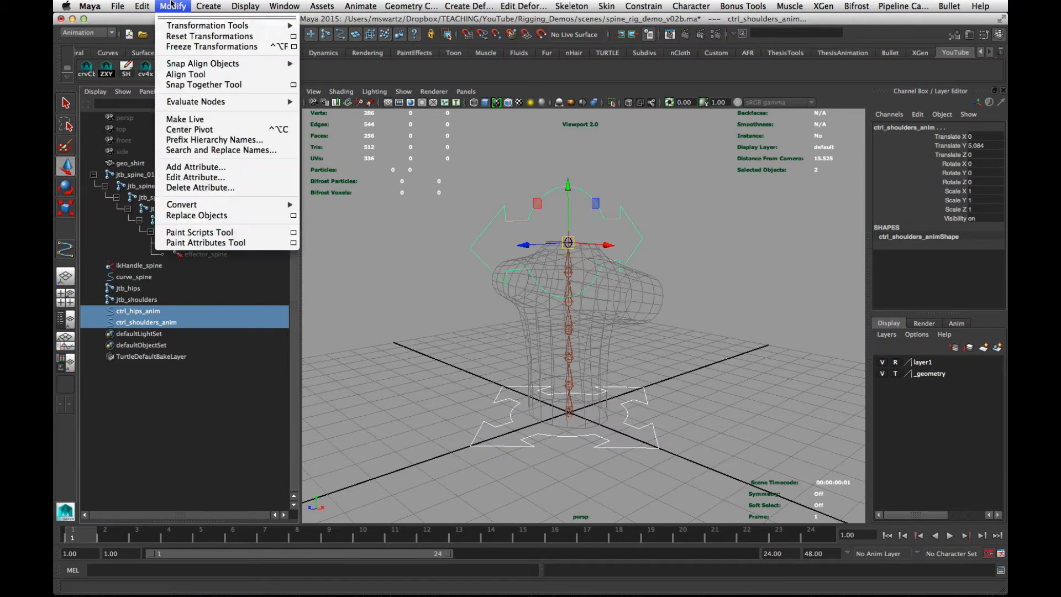
click(174, 47)
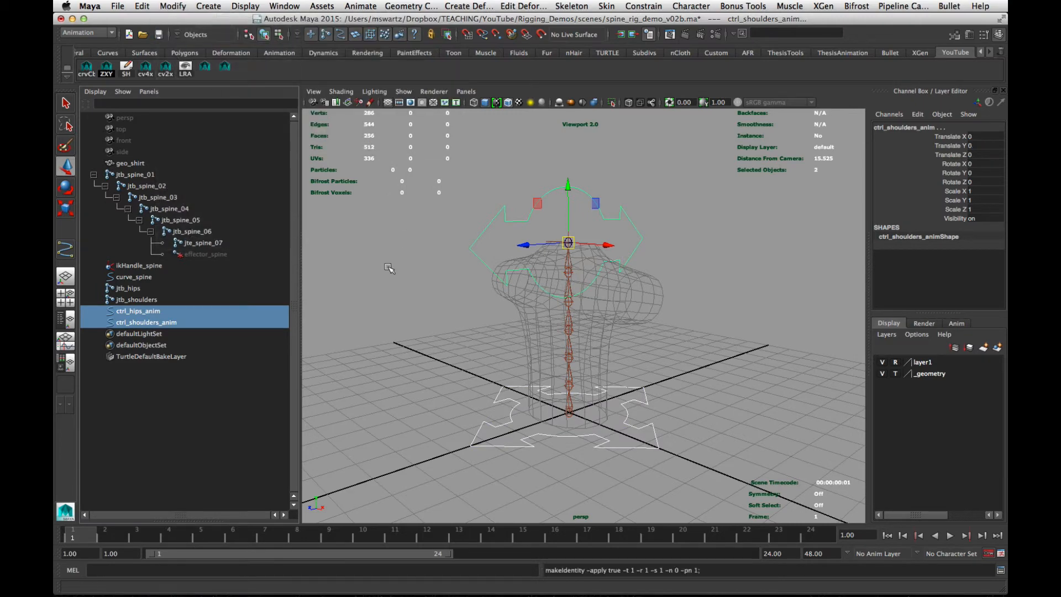
click(536, 402)
alt+drag(536, 402, 695, 406)
alt+right_drag(694, 406, 707, 408)
alt+drag(707, 407, 553, 395)
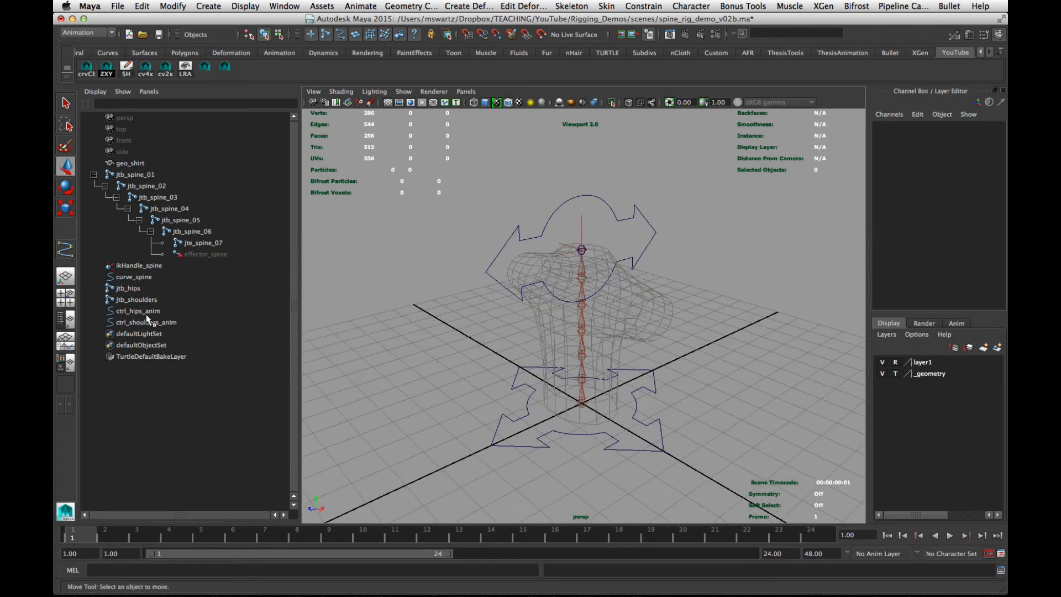
Parent jtb_hips under ctrl_hips_anim and jtb_shoulders under ctrl_shoulders_anim
click(128, 288)
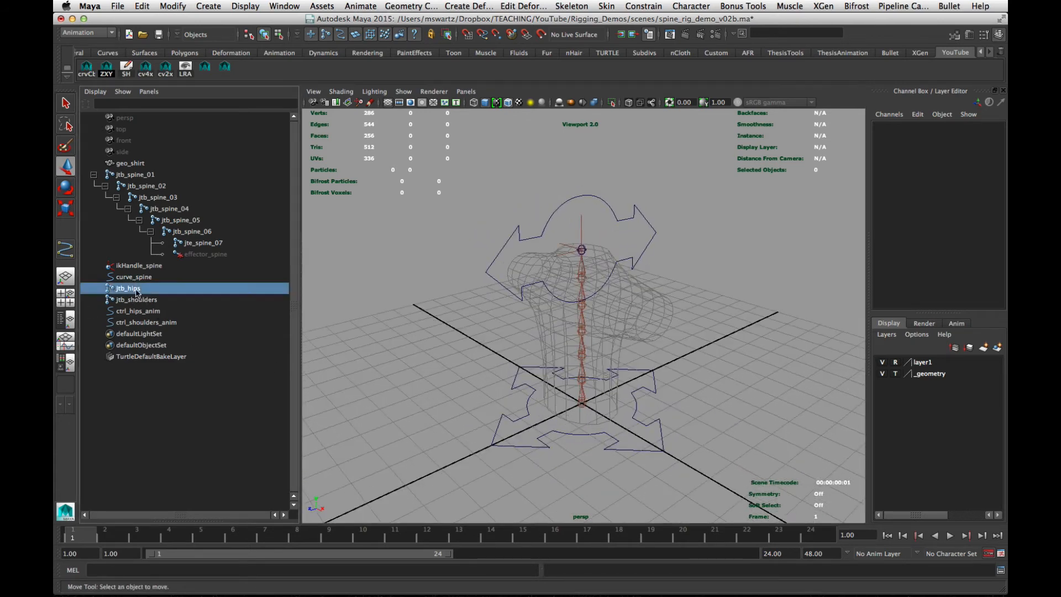
middle_drag(118, 291, 143, 315)
click(134, 288)
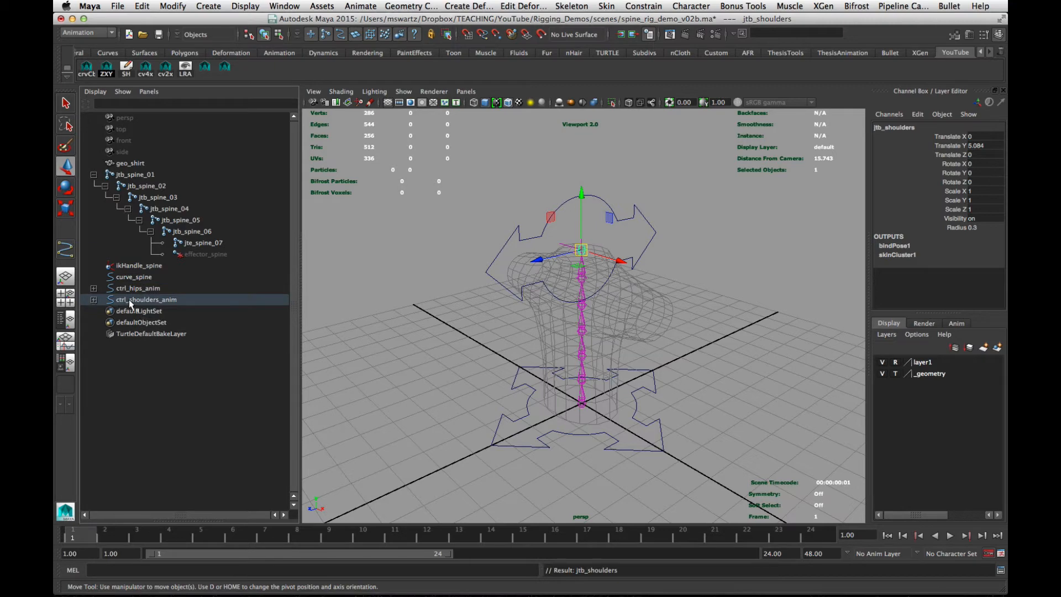
click(407, 333)
Test the hips setup by moving ctrl_hips_anim, and undo the move
alt+drag(552, 206, 506, 190)
alt+right_drag(506, 191, 572, 286)
alt+drag(573, 286, 570, 295)
drag(470, 422, 478, 449)
alt+right_drag(497, 442, 409, 425)
mouse_move(408, 425)
alt+middle_down()
mouse_move(398, 392)
mouse_move(410, 425)
alt+middle_up()
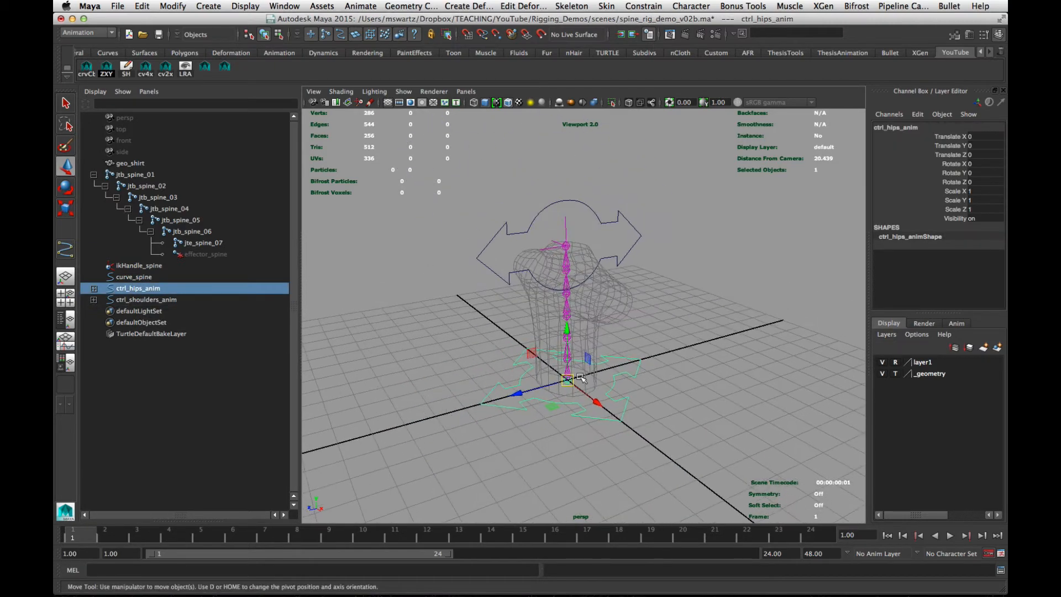
drag(582, 378, 613, 398)
key(ctrl+z)
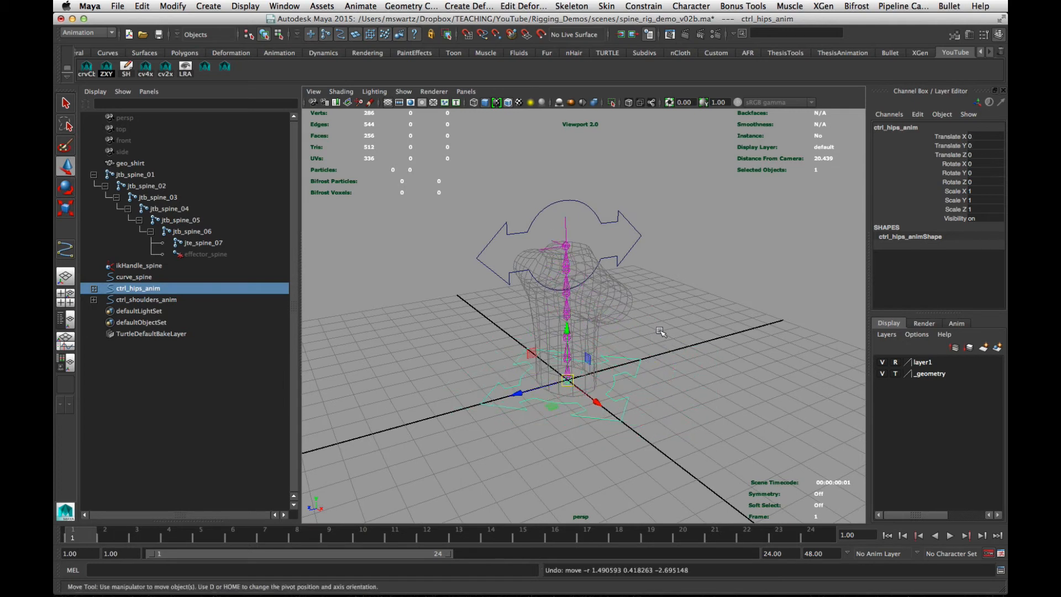
Test rotating ctrl_hips_anim about its Z axis, and undo the rotation
click(660, 334)
click(628, 396)
key(e)
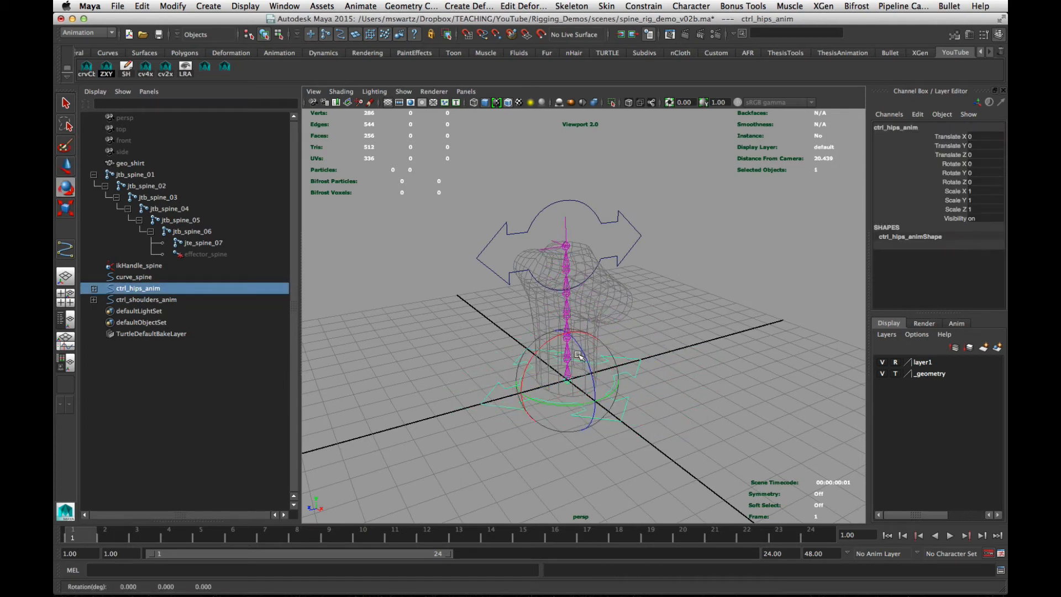
drag(579, 355, 567, 360)
key(ctrl+z)
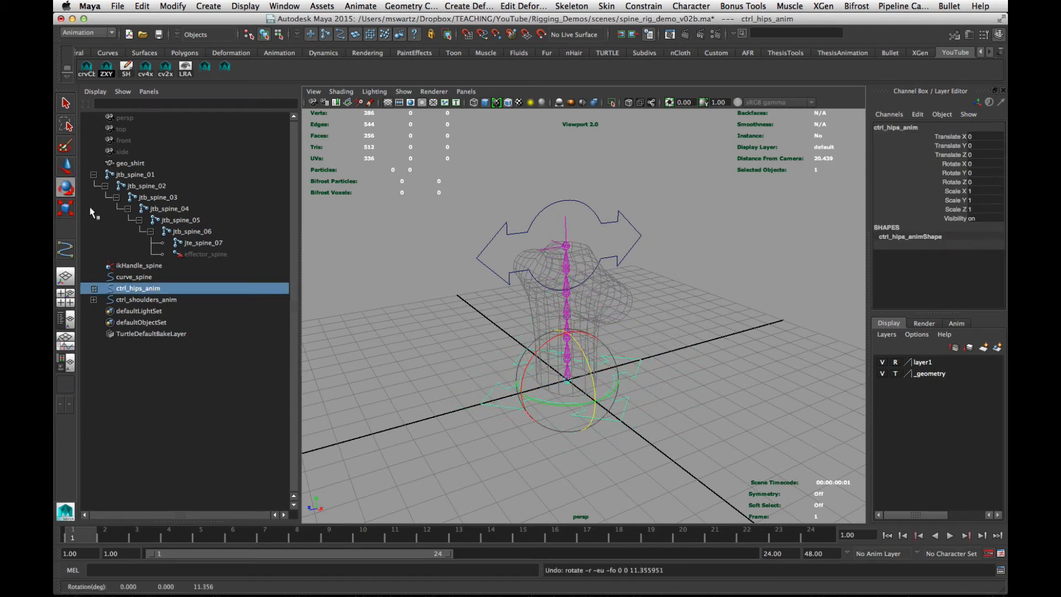
Set the Rotate Tool's axis orientation to Object
double_click(66, 188)
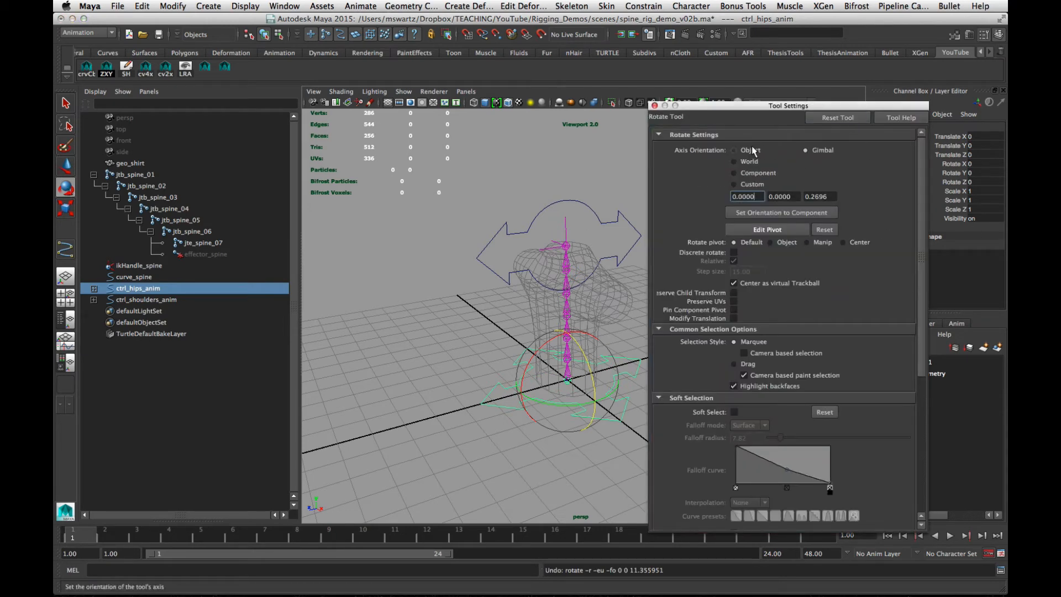
click(735, 150)
click(654, 105)
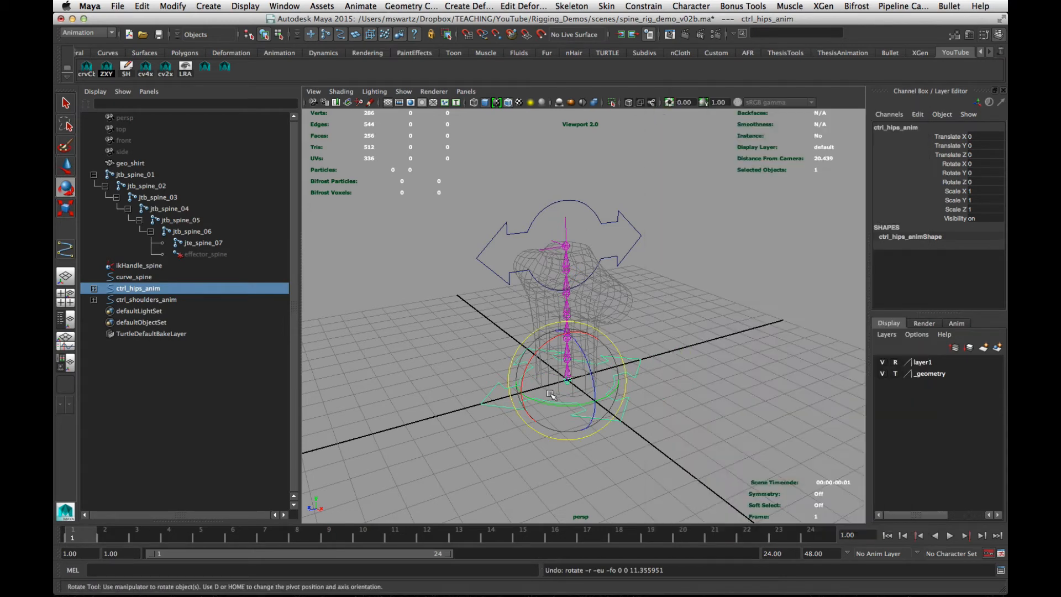
Try a free rotation of ctrl_hips_anim with the Object orientation, undo it, and clear the selection
drag(552, 371, 572, 389)
key(z)
click(470, 265)
alt+middle_drag(471, 266, 491, 299)
alt+right_drag(491, 299, 534, 289)
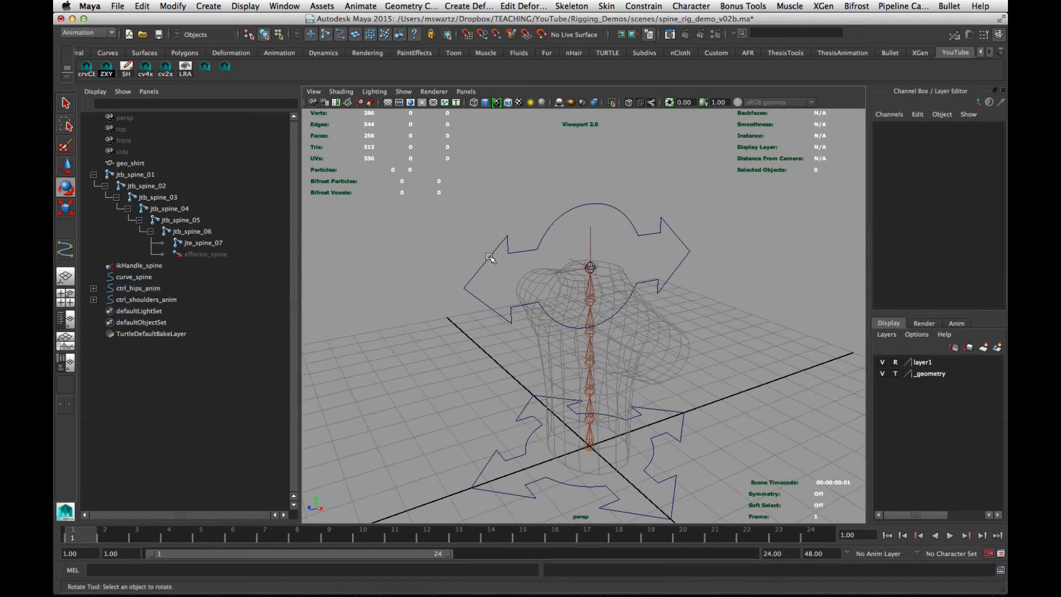
Test twisting ctrl_shoulders_anim about its Y axis, and undo the rotation
click(489, 257)
alt+right_drag(625, 359, 677, 385)
alt+drag(677, 386, 697, 381)
drag(667, 292, 688, 296)
key(z)
alt+right_drag(732, 382, 657, 364)
alt+drag(657, 364, 597, 349)
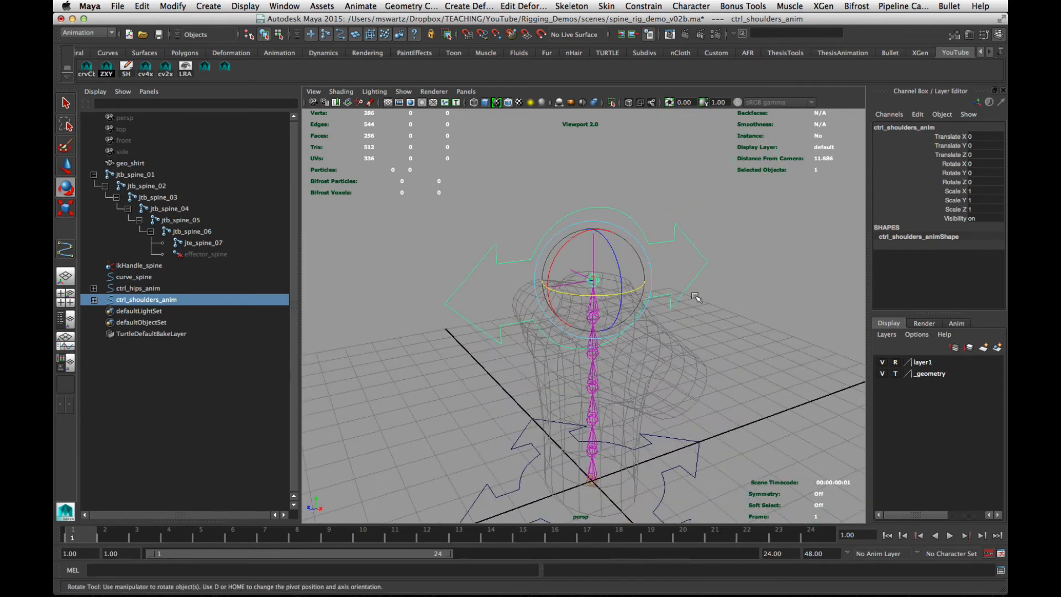
Select ikHandle_spine and try a Roll value of about 22.9 on it
click(694, 296)
drag(655, 333, 556, 261)
alt+middle_drag(612, 351, 584, 299)
mouse_move(584, 298)
alt+mouse_down()
mouse_move(634, 339)
mouse_move(601, 310)
alt+mouse_up()
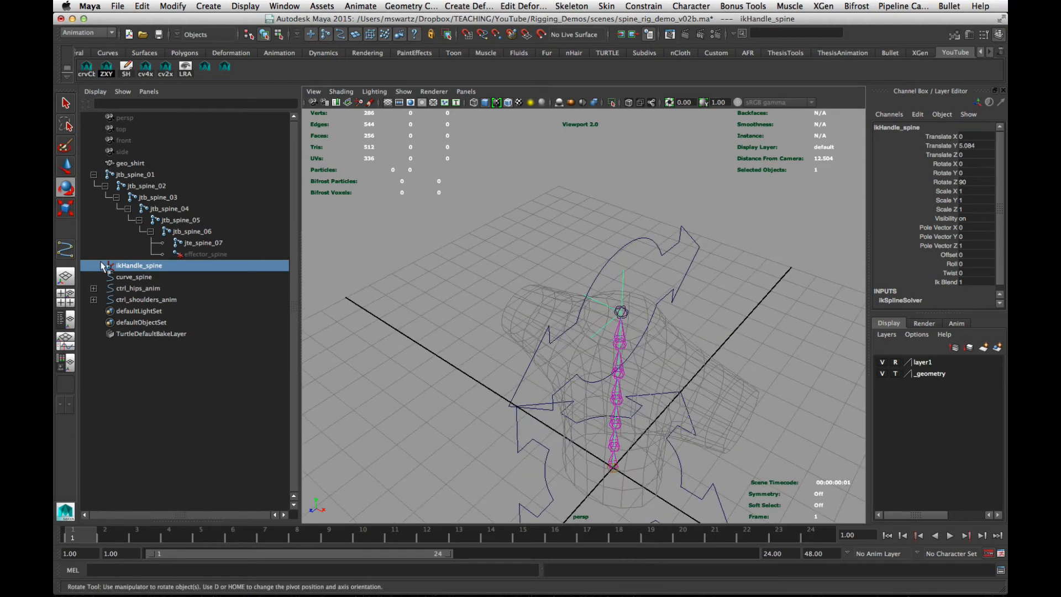
click(949, 264)
middle_drag(782, 290, 772, 284)
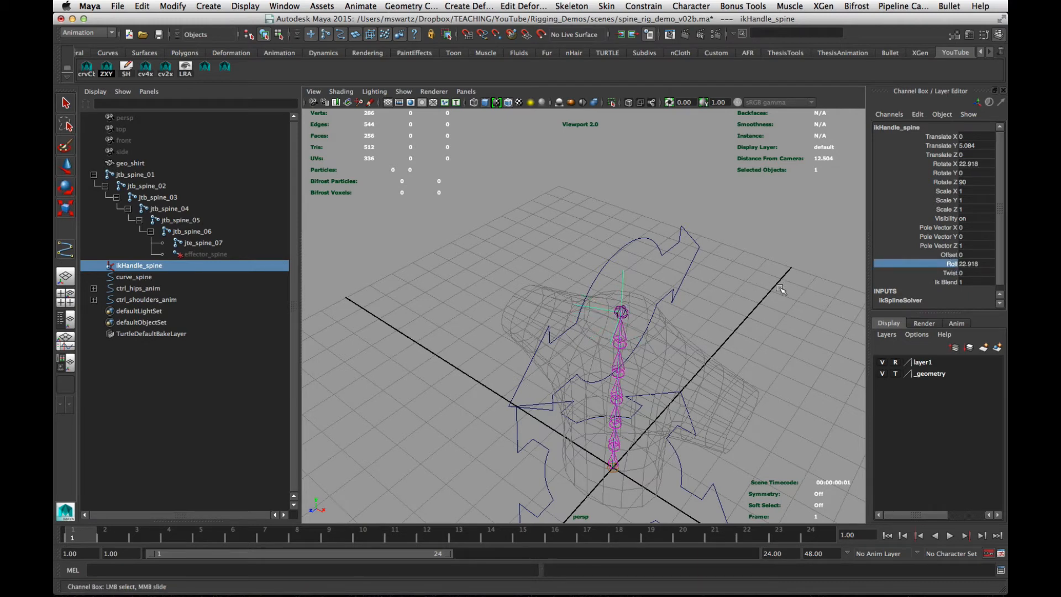
Undo the spine IK handle's last roll change, then try out its Twist attribute and undo the test
key(z)
click(950, 272)
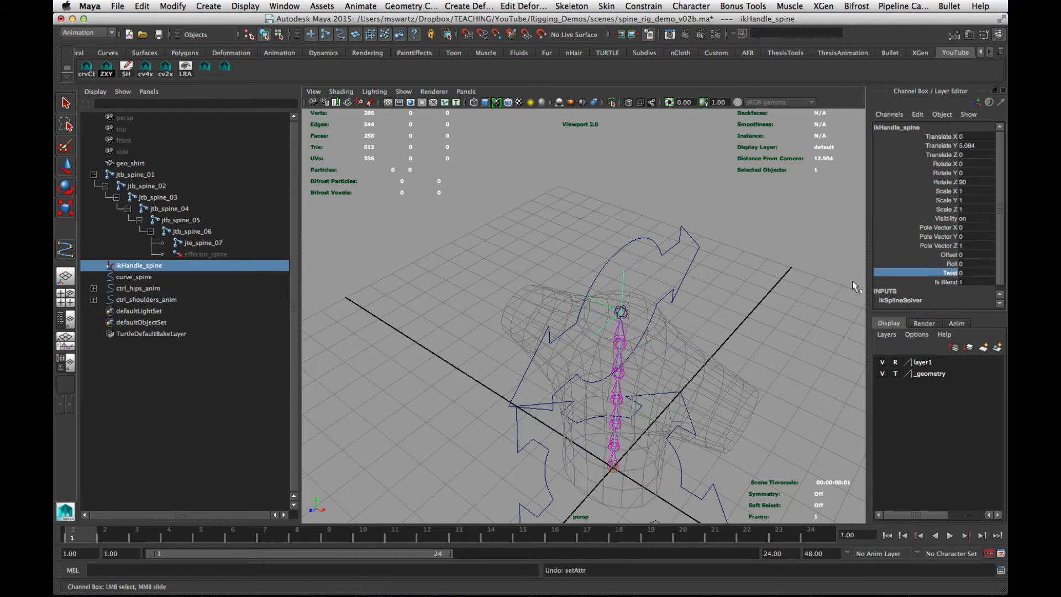
middle_drag(852, 280, 729, 336)
key(z)
click(710, 243)
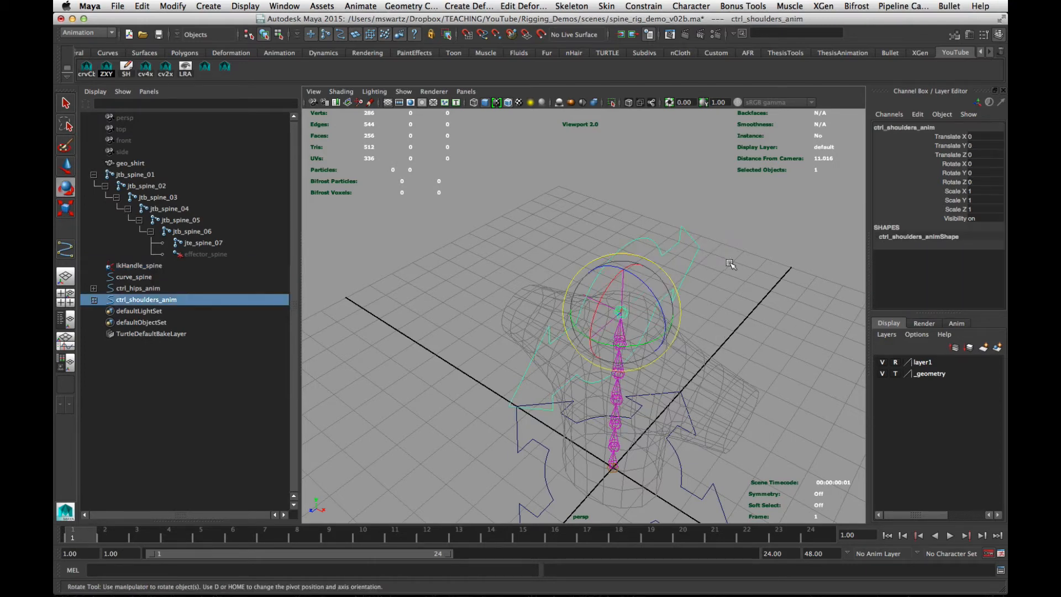
click(741, 368)
alt+drag(740, 369, 702, 351)
scroll(699, 352, down, 3)
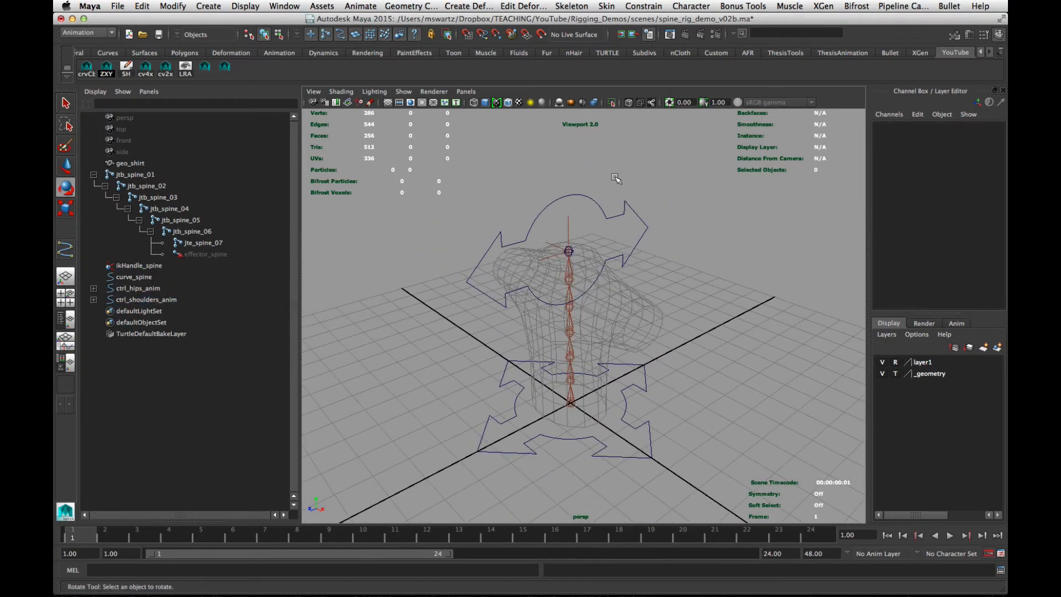
drag(616, 179, 648, 221)
click(730, 310)
Open the attributes of ikHandle_spine as a copy in a separate floating window and close the Attribute Editor
drag(553, 235, 615, 261)
key(ctrl+a)
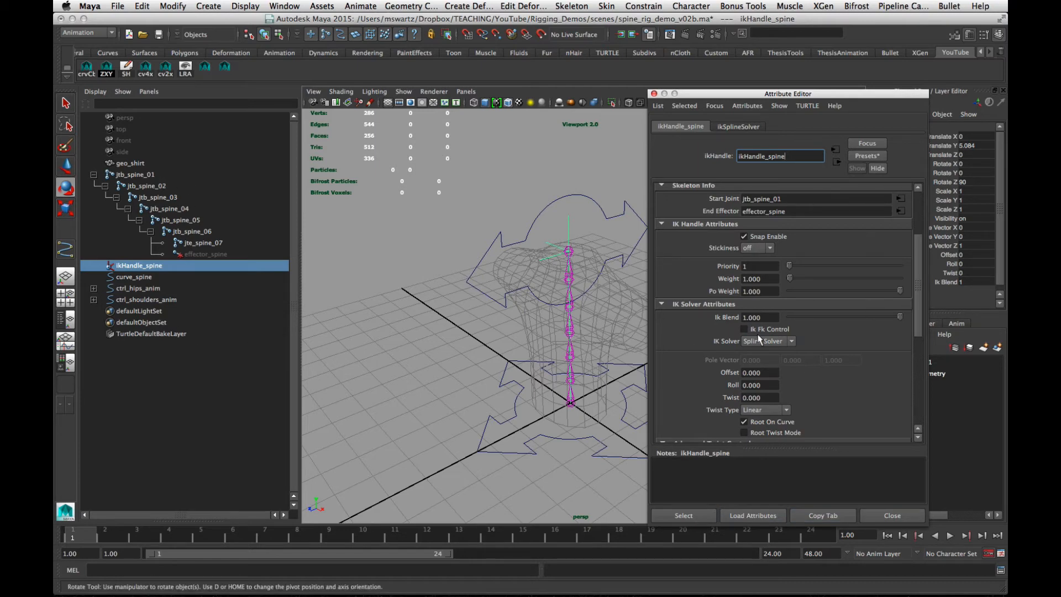
click(817, 516)
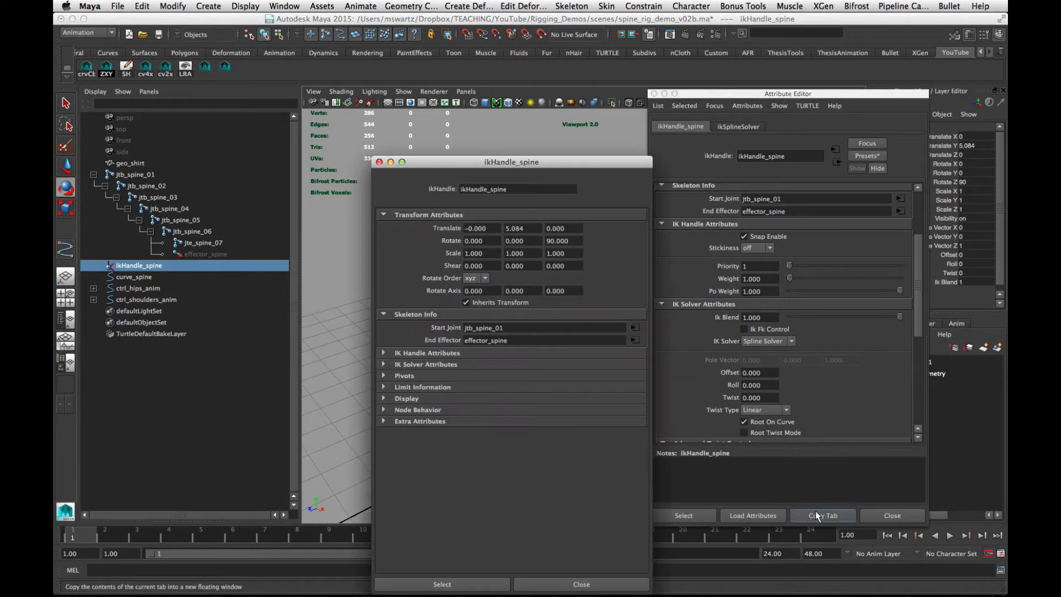
click(883, 515)
drag(531, 163, 811, 72)
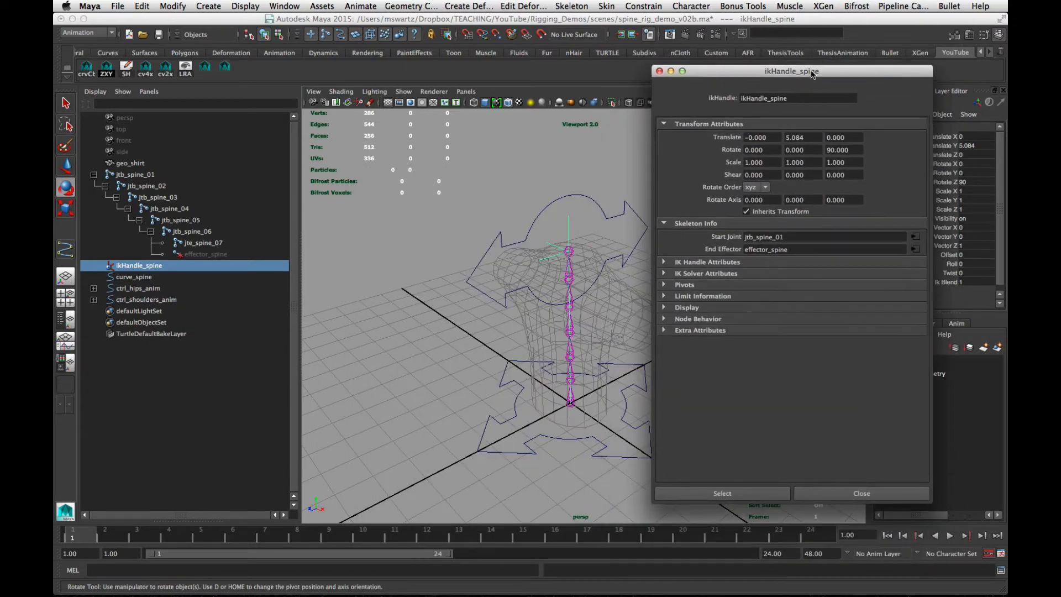
Enable the advanced twist controls in the IK solver attributes of ikHandle_spine
click(697, 274)
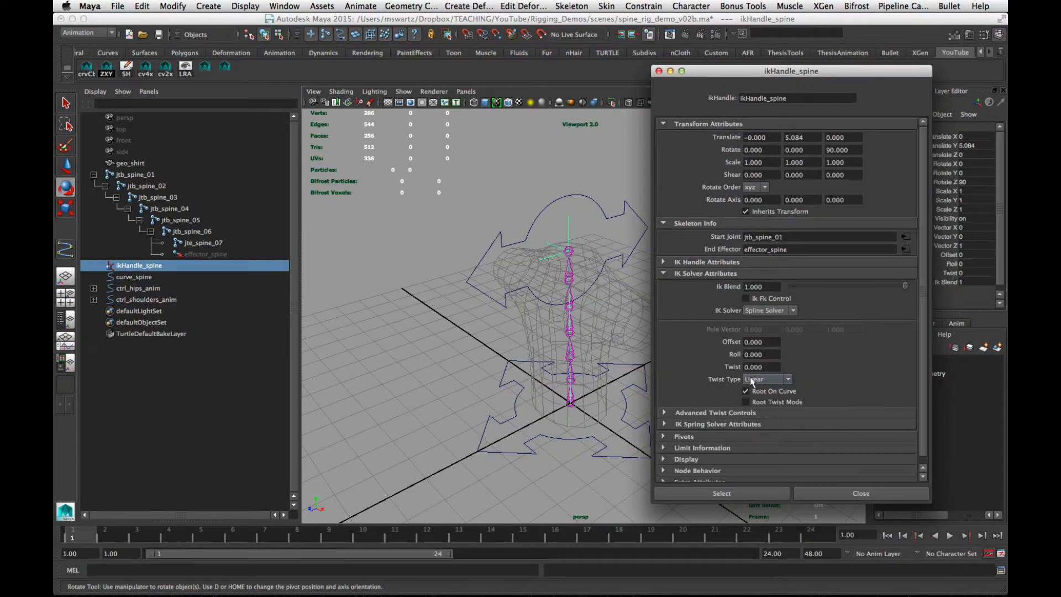
click(688, 413)
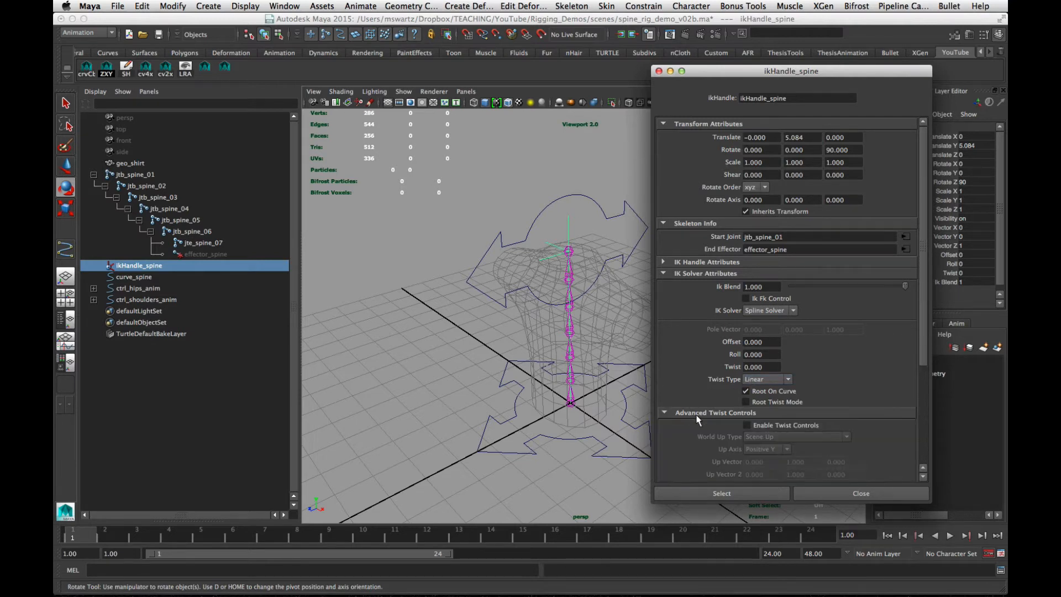
drag(924, 313, 928, 406)
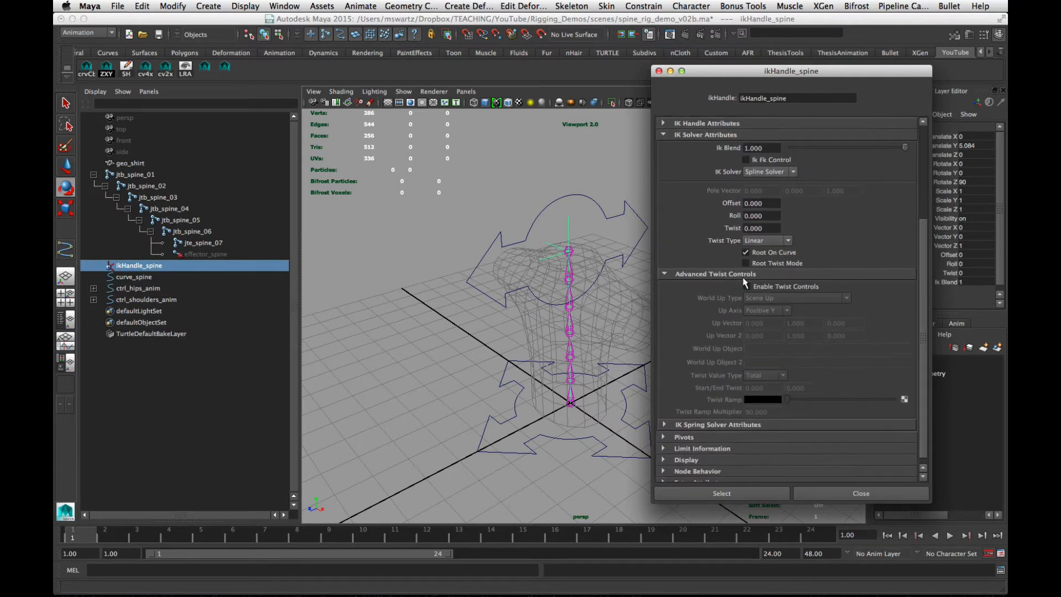
click(747, 286)
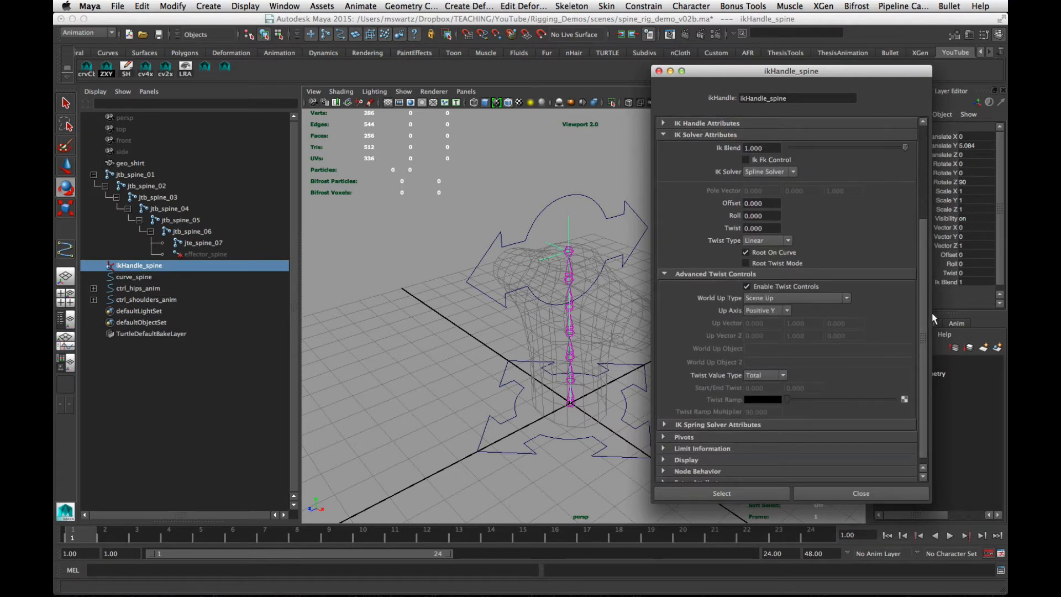
Set the twist controls' World Up Type to Object Rotation Up (Start/End) and Up Axis to Negative Z
click(773, 298)
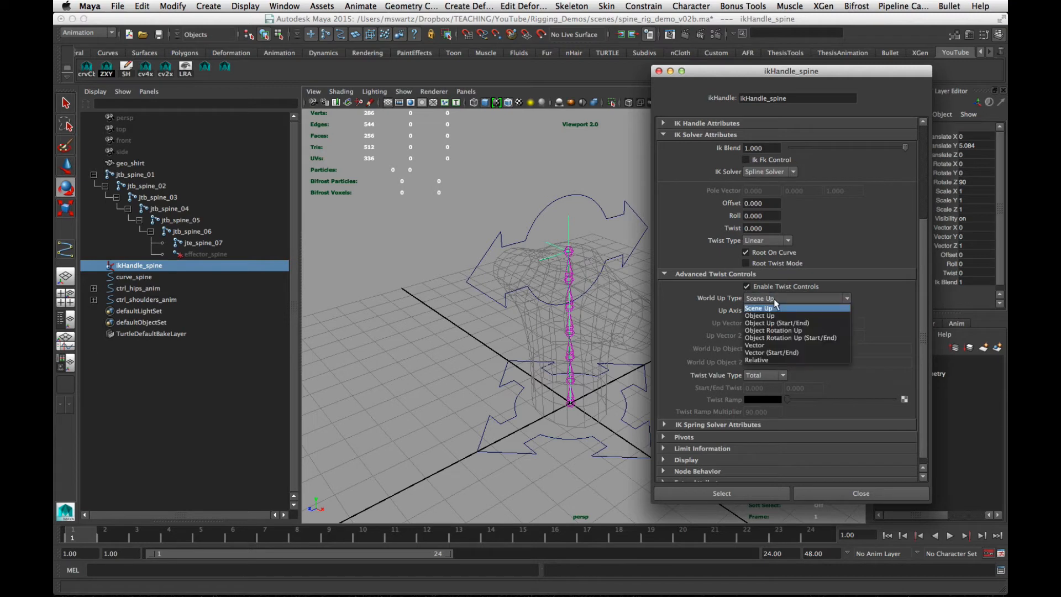
click(767, 338)
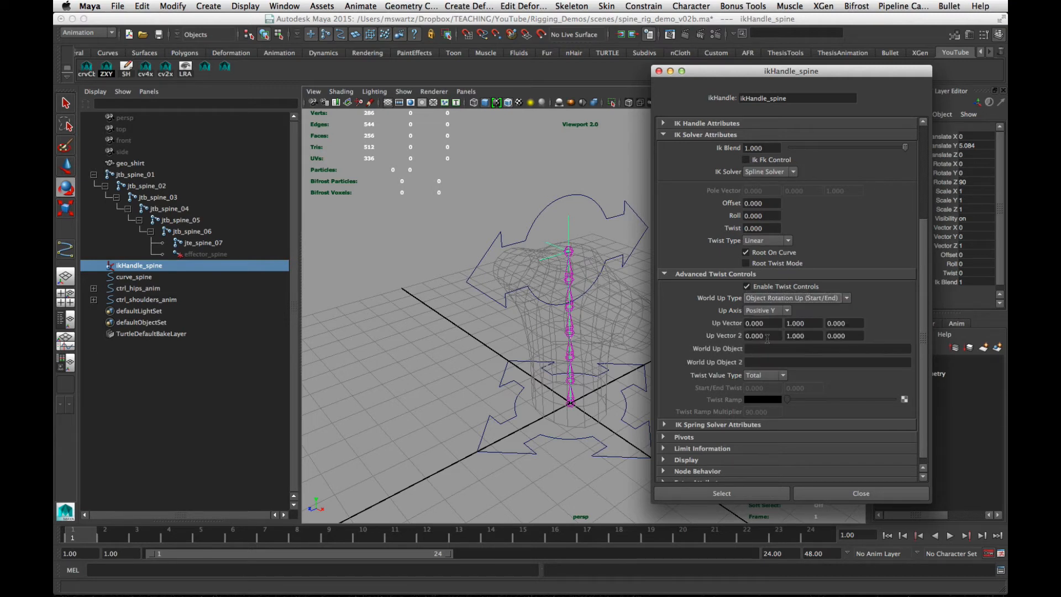
click(765, 310)
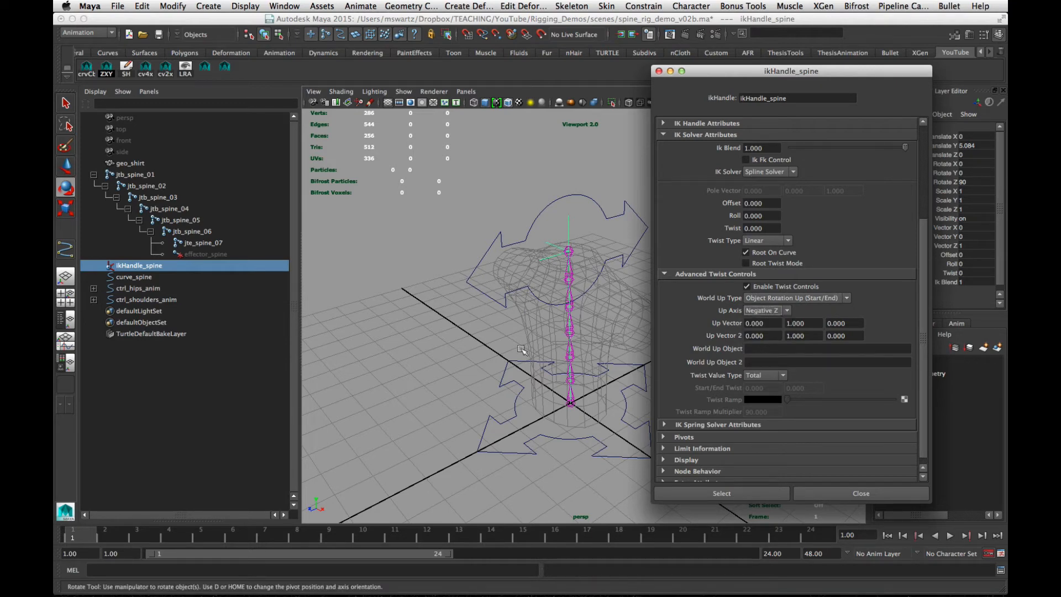
Set both Up Vector and Up Vector 2 of the spine IK handle to 0, 0, -1
alt+drag(561, 355, 631, 299)
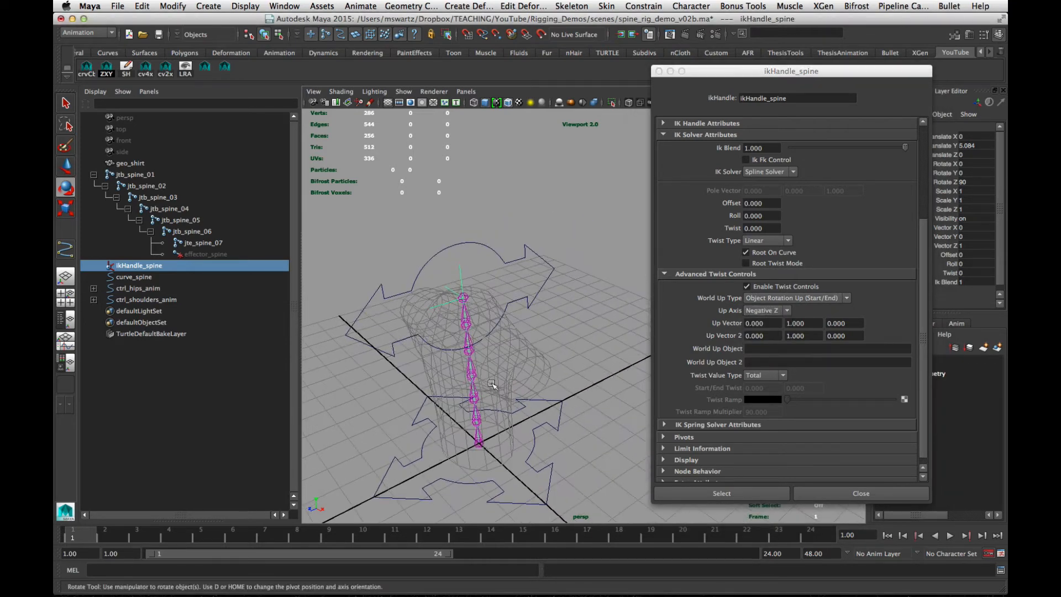
click(804, 324)
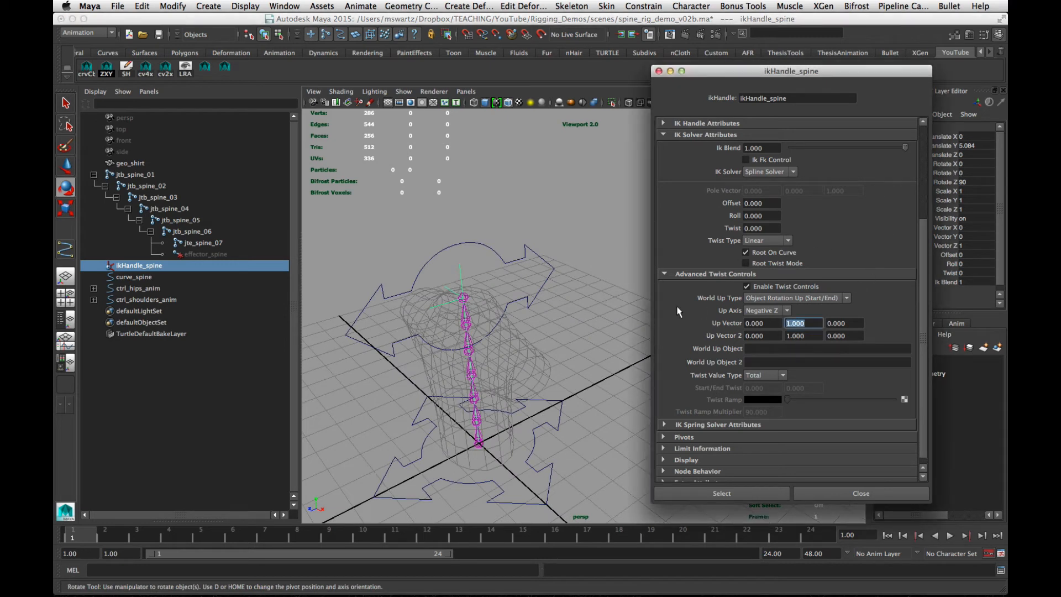
text(0)
key(Tab)
text(-1)
key(Tab)
key(Tab)
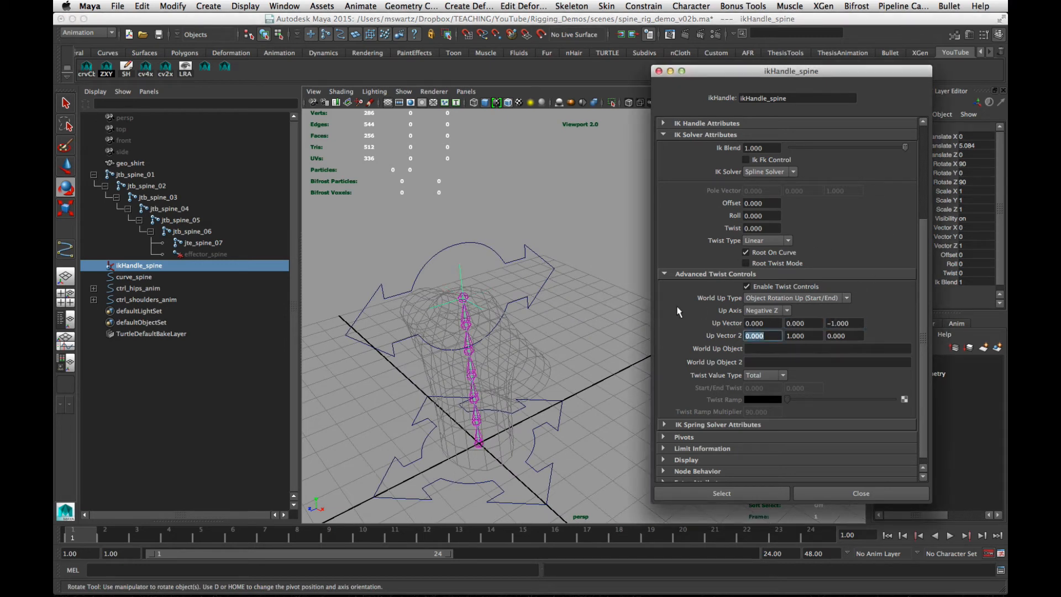
text(0)
key(Tab)
text(-1)
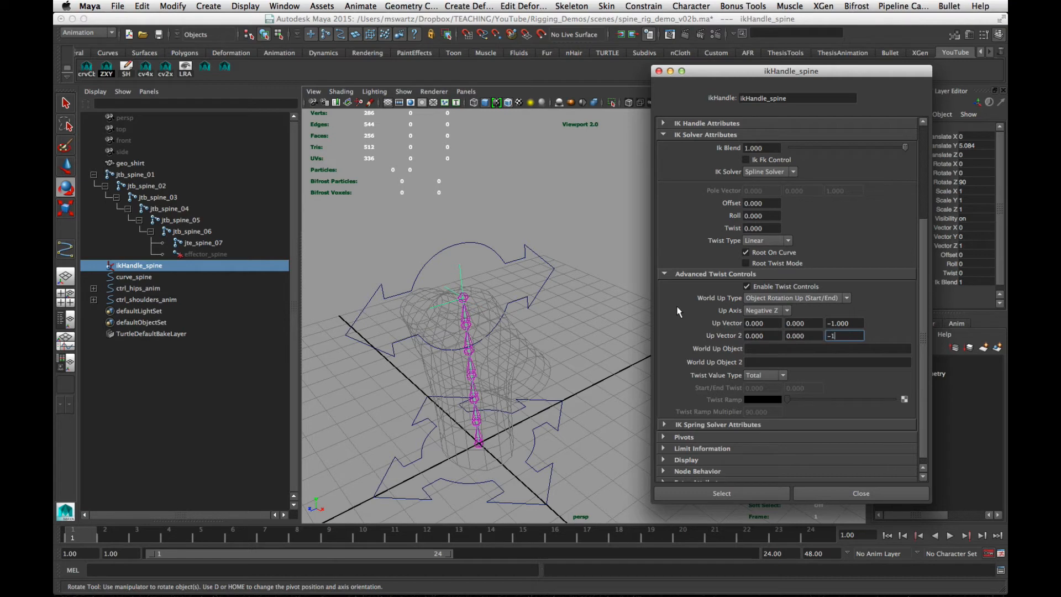
key(Return)
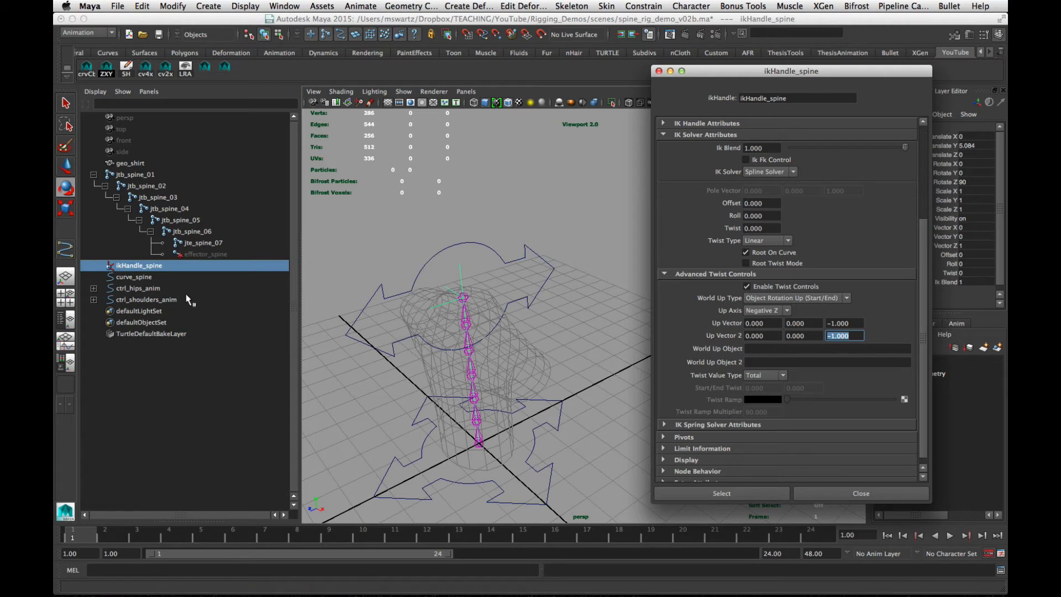
Assign ctrl_hips_anim as the spine IK handle's World Up Object
double_click(134, 289)
key(super+c)
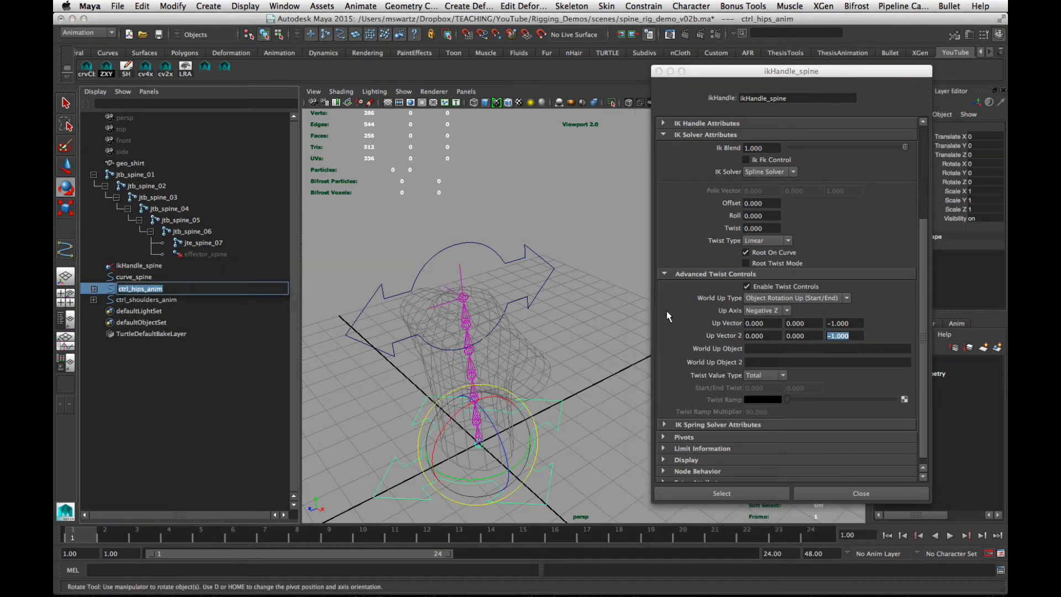
click(788, 348)
key(super+v)
key(Return)
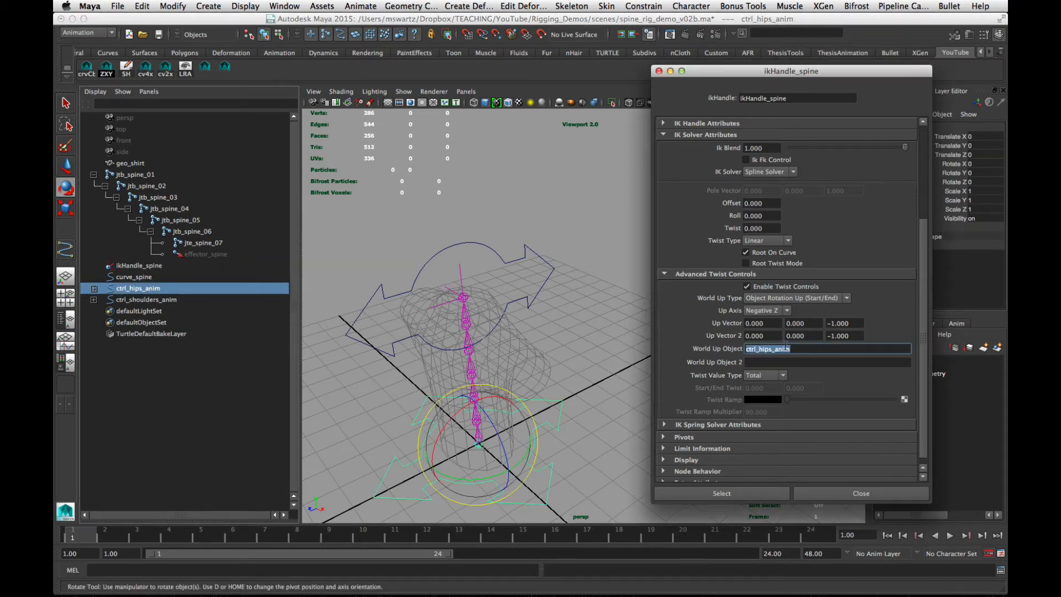
Assign ctrl_shoulders_anim as the spine IK handle's World Up Object 2
double_click(137, 298)
key(super+c)
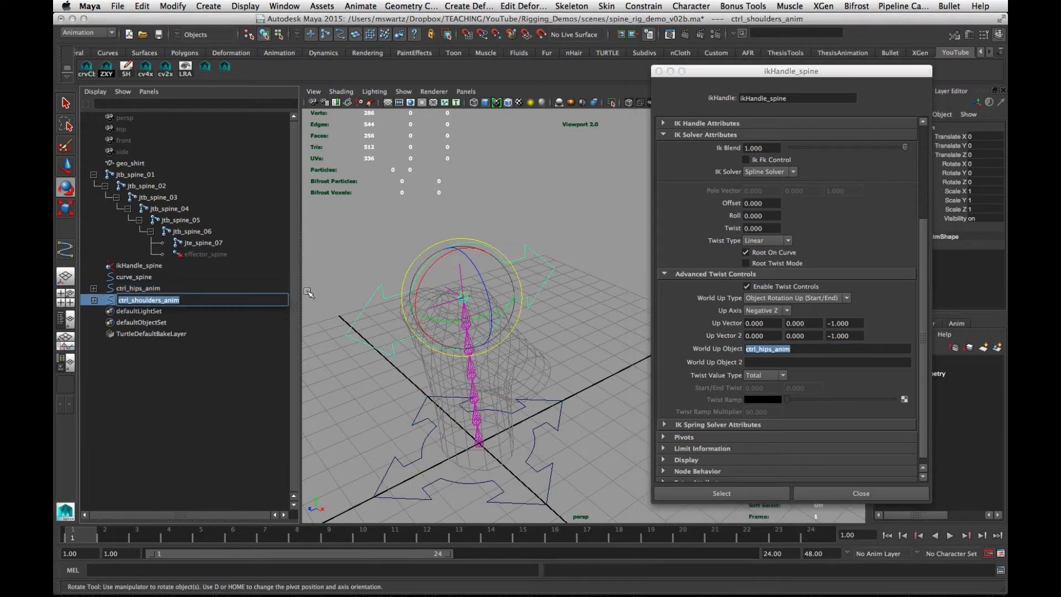
click(773, 362)
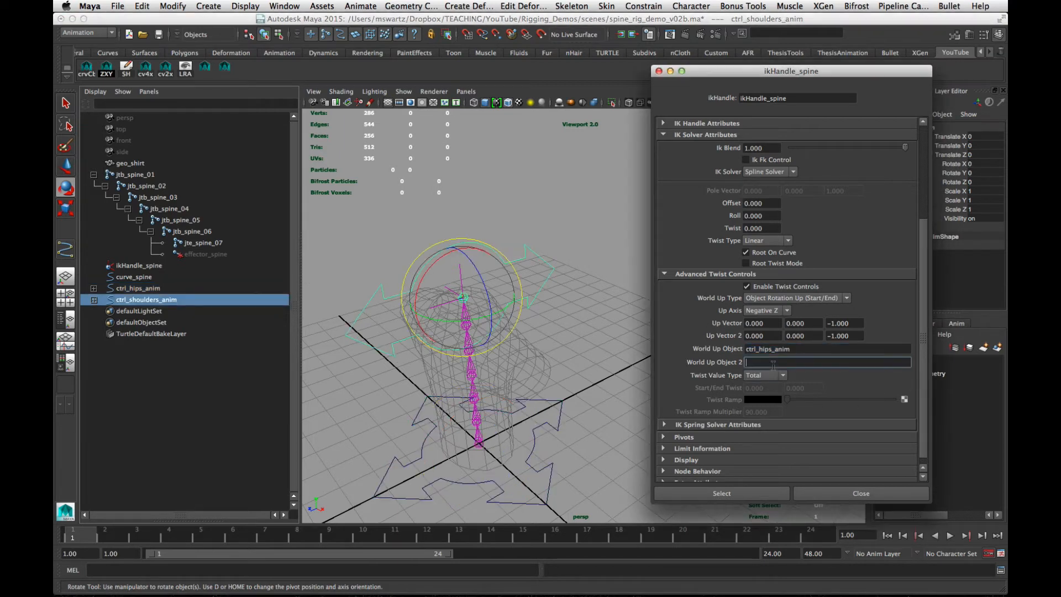
key(super+v)
key(Return)
click(610, 352)
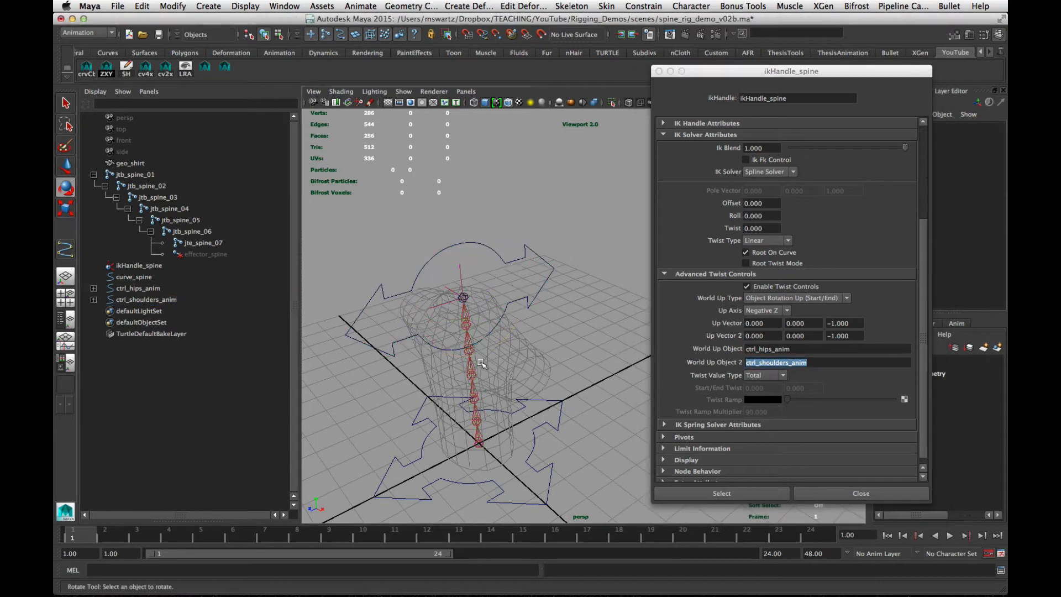
Test the spine twist by rotating ctrl_shoulders_anim about -23 degrees around Y, and undo the rotation
alt+middle_drag(595, 329, 639, 326)
alt+right_drag(639, 326, 605, 367)
drag(582, 258, 618, 322)
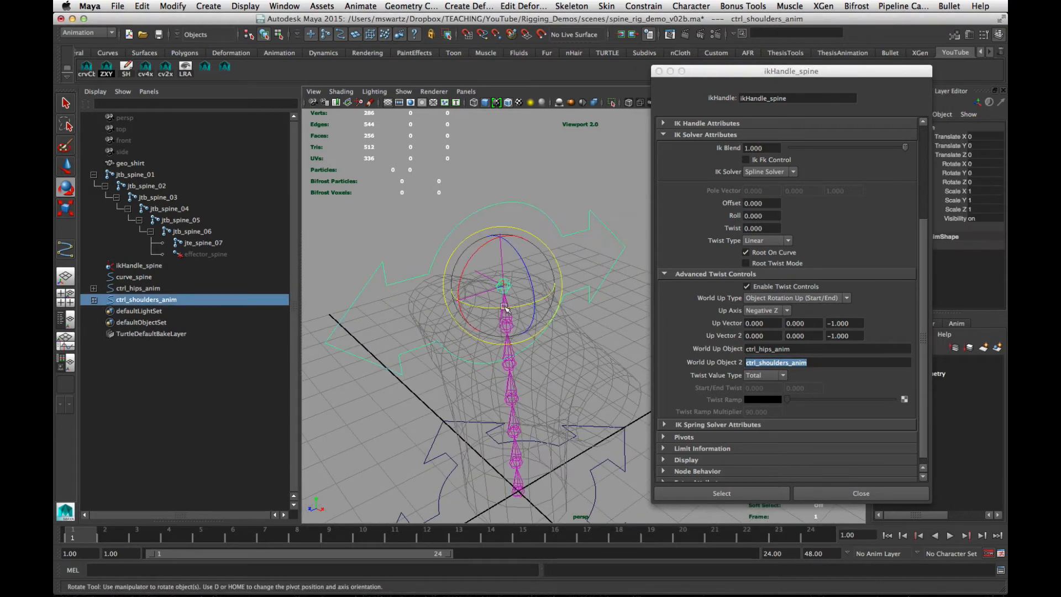
drag(521, 308, 502, 301)
key(super+z)
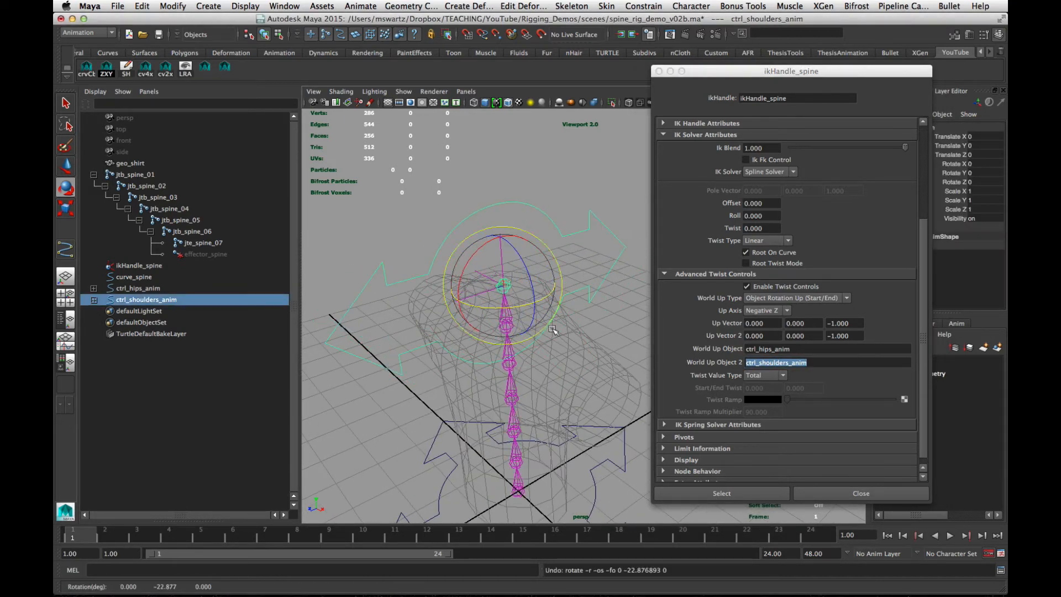
Deselect the shoulders control and close the floating attribute window of the spine IK handle
click(553, 329)
alt+right_drag(553, 330, 519, 359)
alt+drag(537, 381, 531, 334)
click(878, 491)
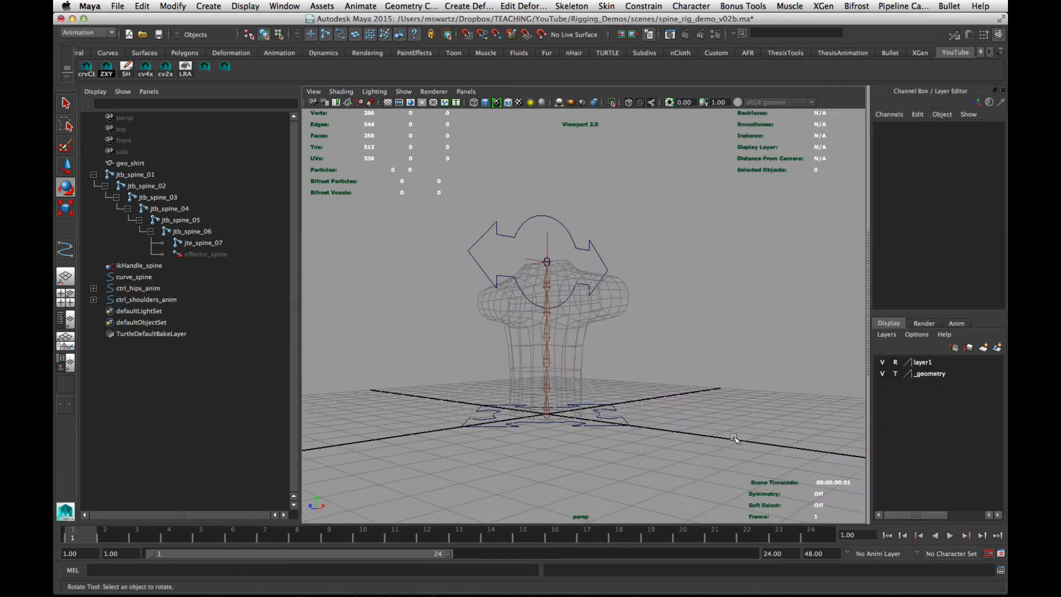
Duplicate the root joint jtb_spine_01 and delete the child joints below the copy
mouse_move(663, 376)
alt+mouse_down()
mouse_move(690, 370)
mouse_move(653, 372)
alt+mouse_up()
alt+middle_drag(652, 372, 652, 377)
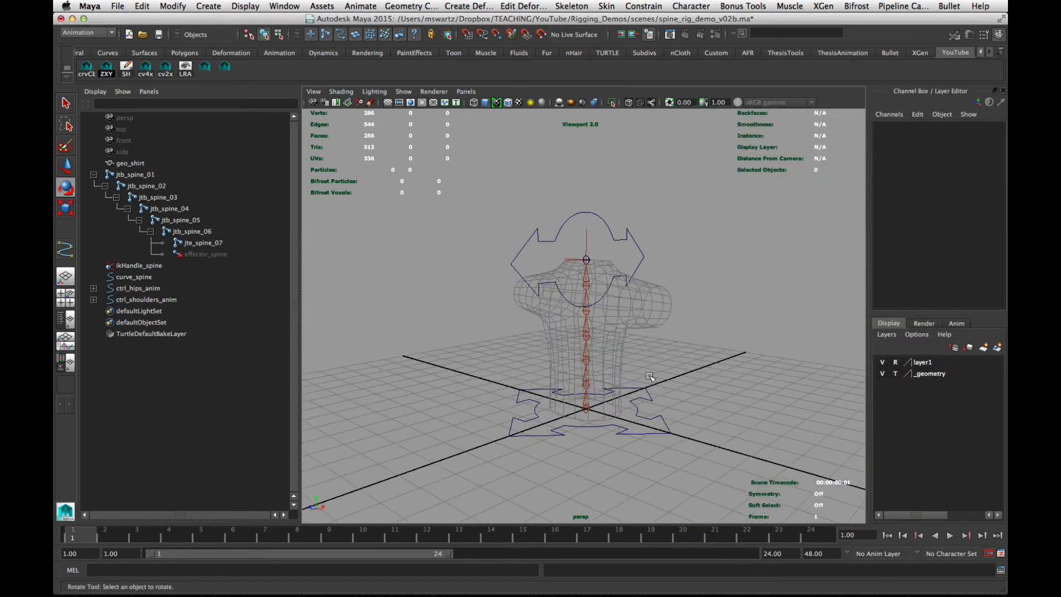
alt+middle_drag(616, 414, 626, 385)
scroll(626, 385, up, 3)
alt+drag(626, 385, 711, 368)
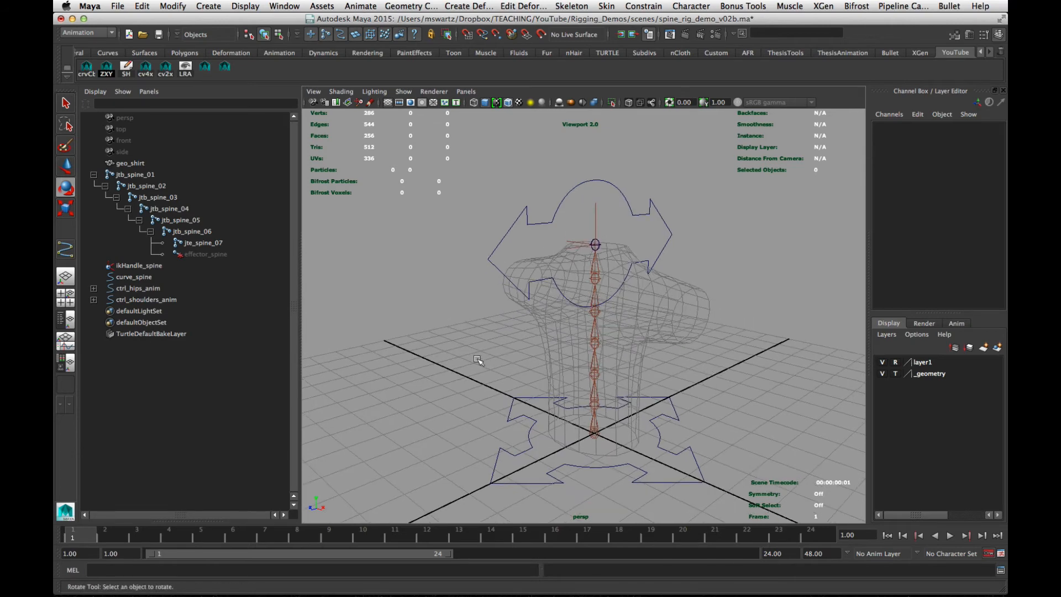
click(168, 176)
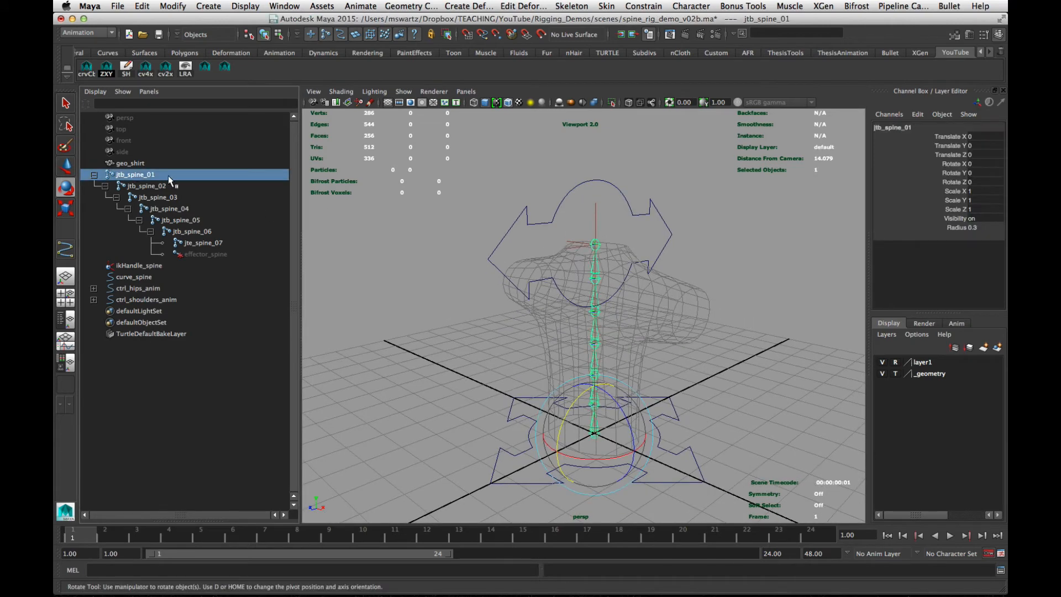
key(ctrl+d)
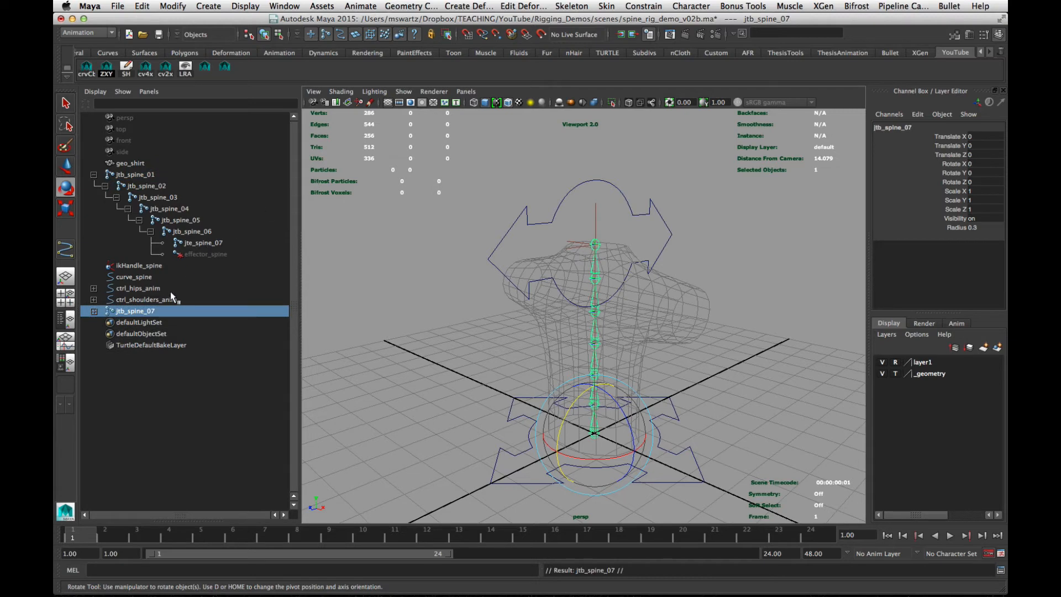
click(94, 312)
click(153, 325)
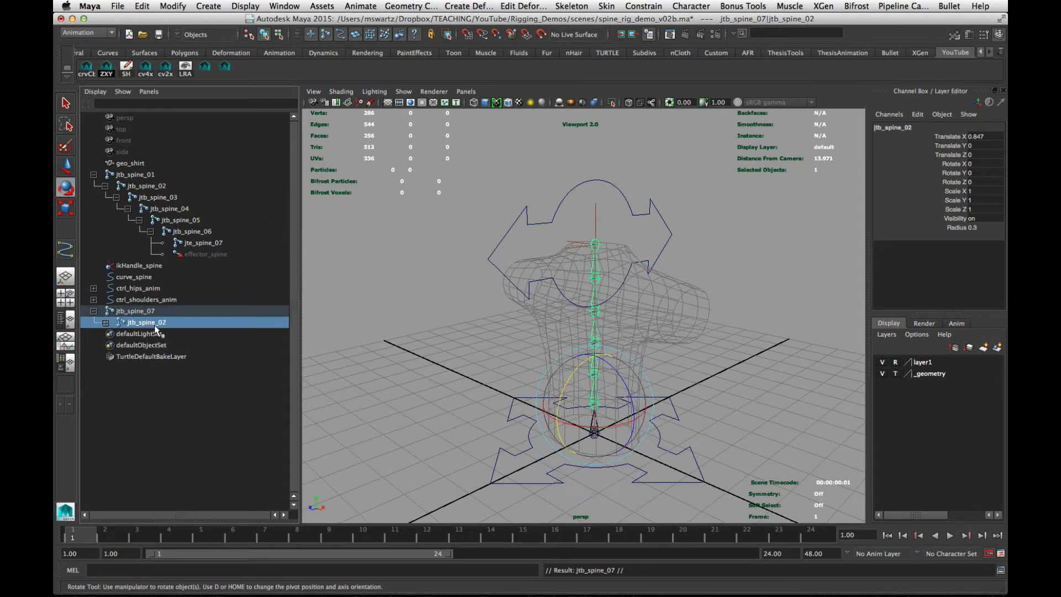
key(Delete)
Inspect the duplicated root joint's transform and joint attributes, including its rotate order
click(135, 311)
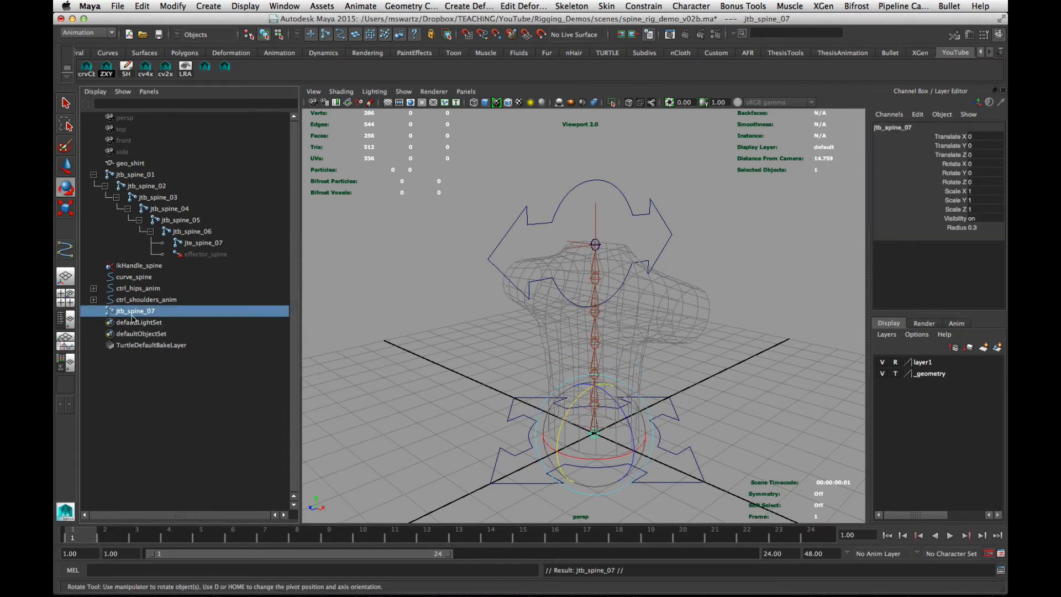
key(ctrl+a)
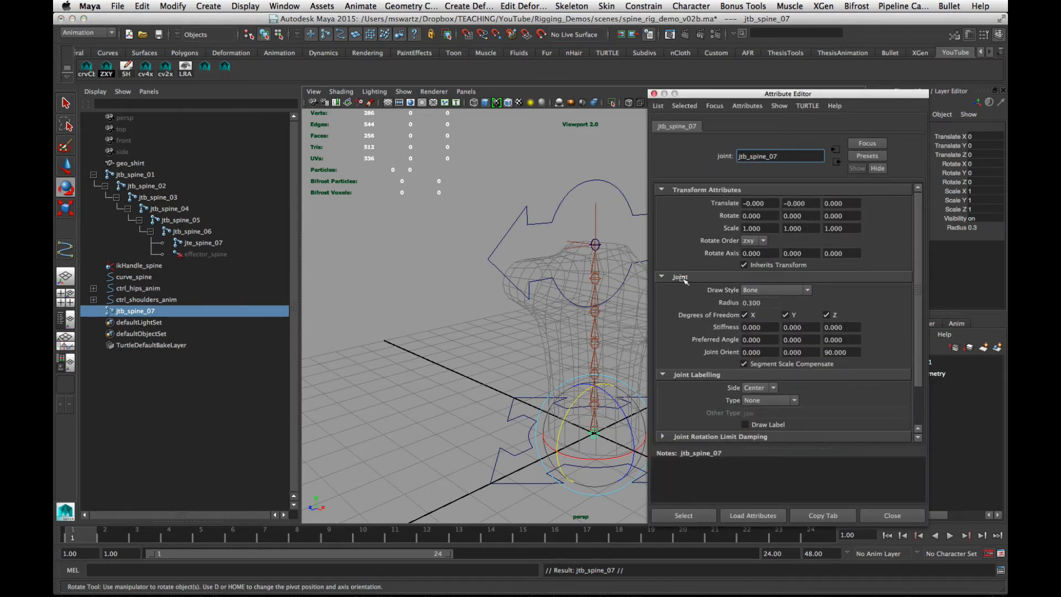
click(886, 516)
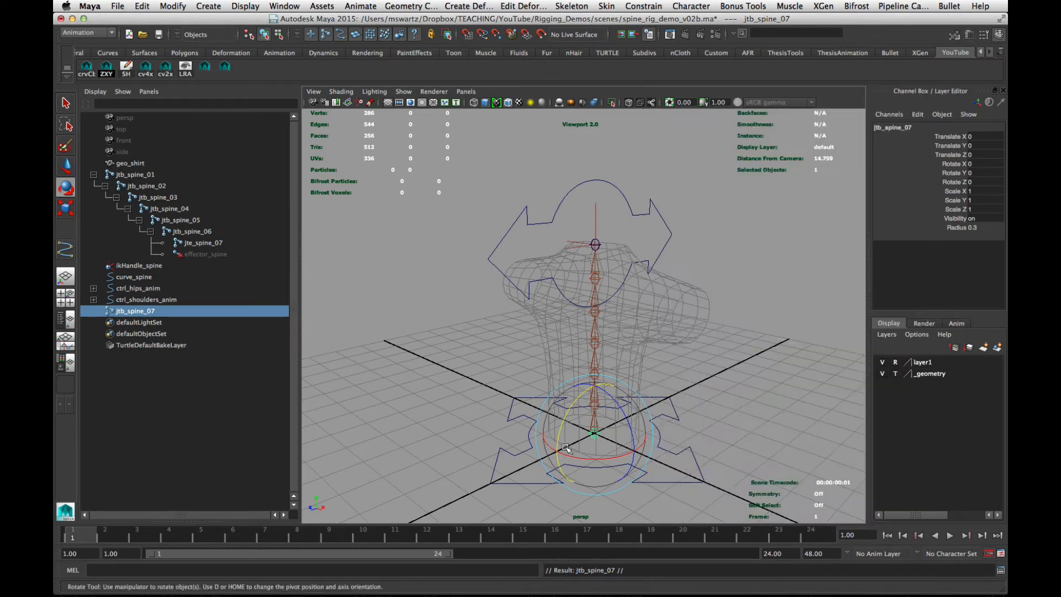
Rename the duplicated root joint to jt_fk_spine_01
double_click(133, 313)
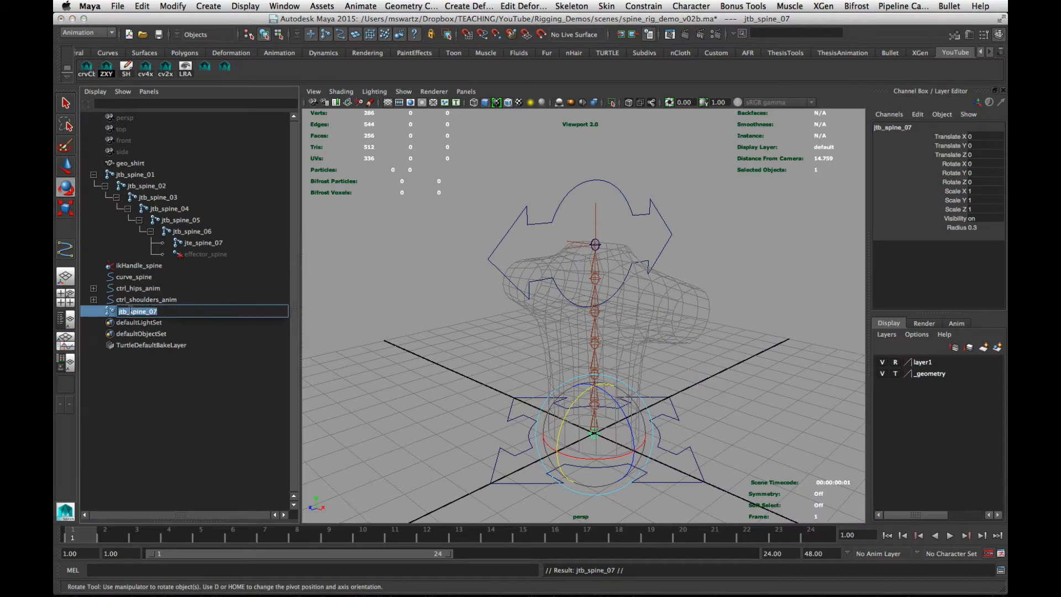
text(jt)
key(Return)
alt+drag(487, 366, 476, 340)
key(q)
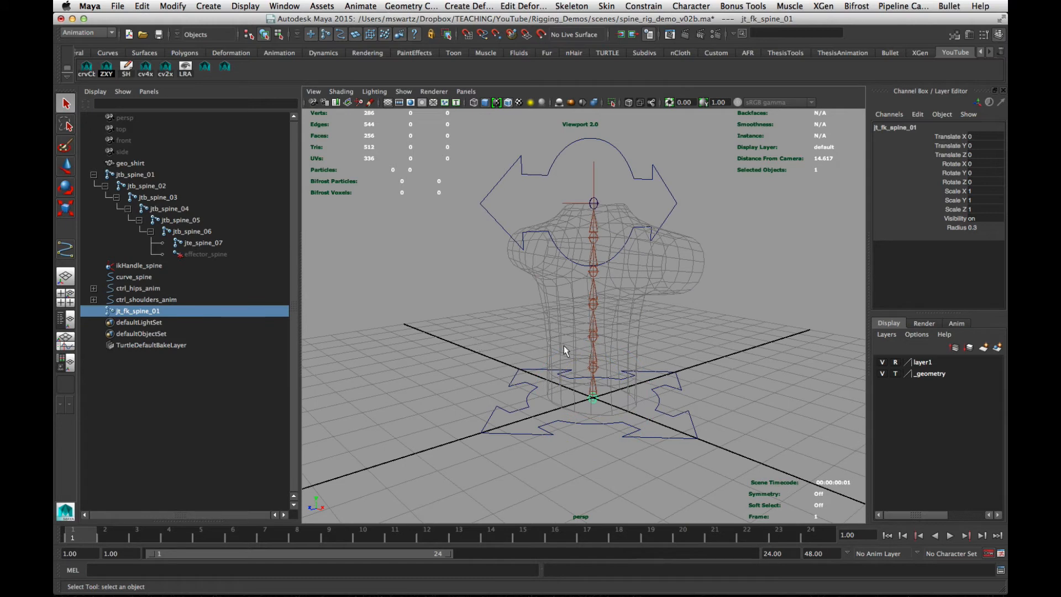
Duplicate jt_fk_spine_01 three times, snapping the copies onto the spine joints at Translate Y 1.695, 3.389 and 5.084
key(ctrl+d)
key(w)
drag(593, 396, 590, 335)
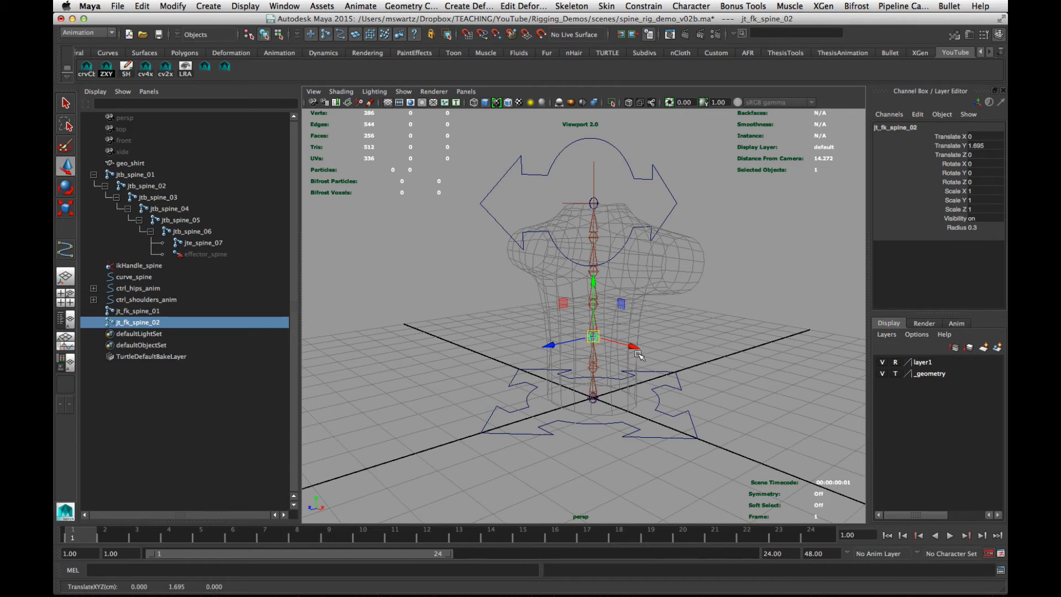
key(ctrl+d)
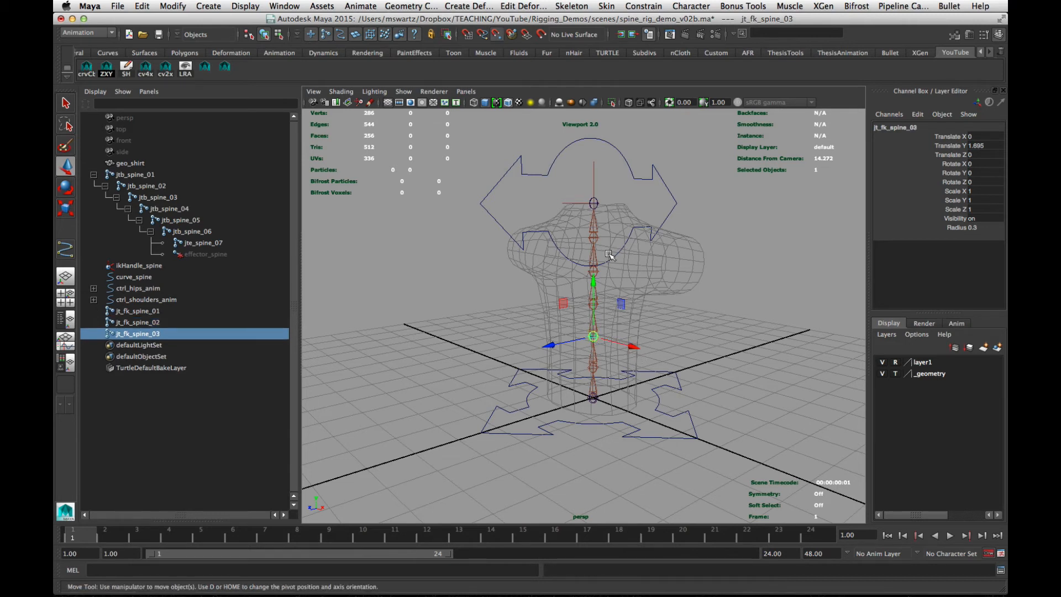
drag(593, 336, 602, 271)
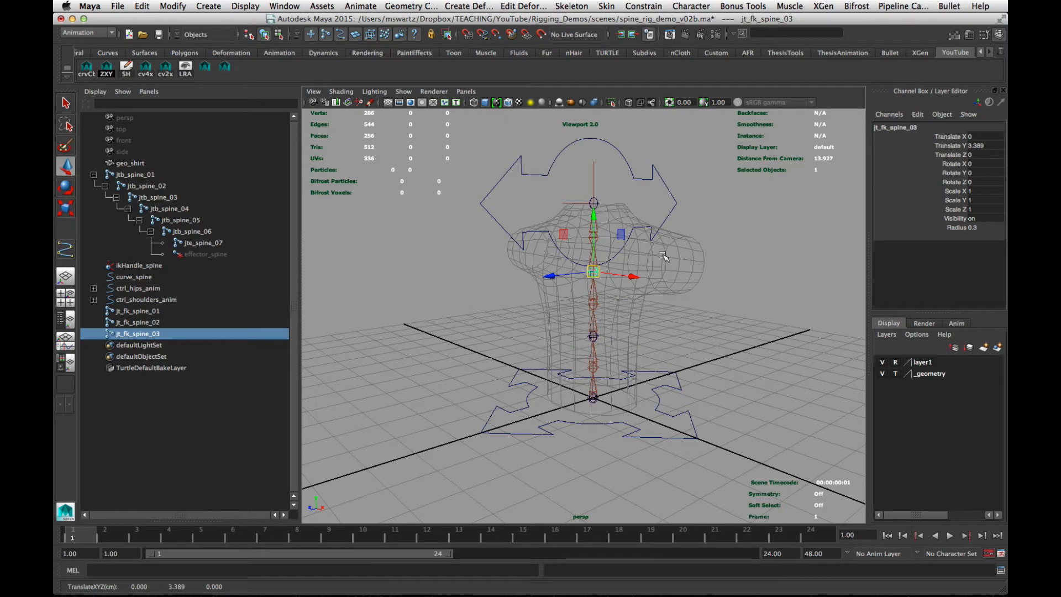
key(ctrl+d)
key(v)
middle_drag(587, 195, 584, 197)
click(761, 253)
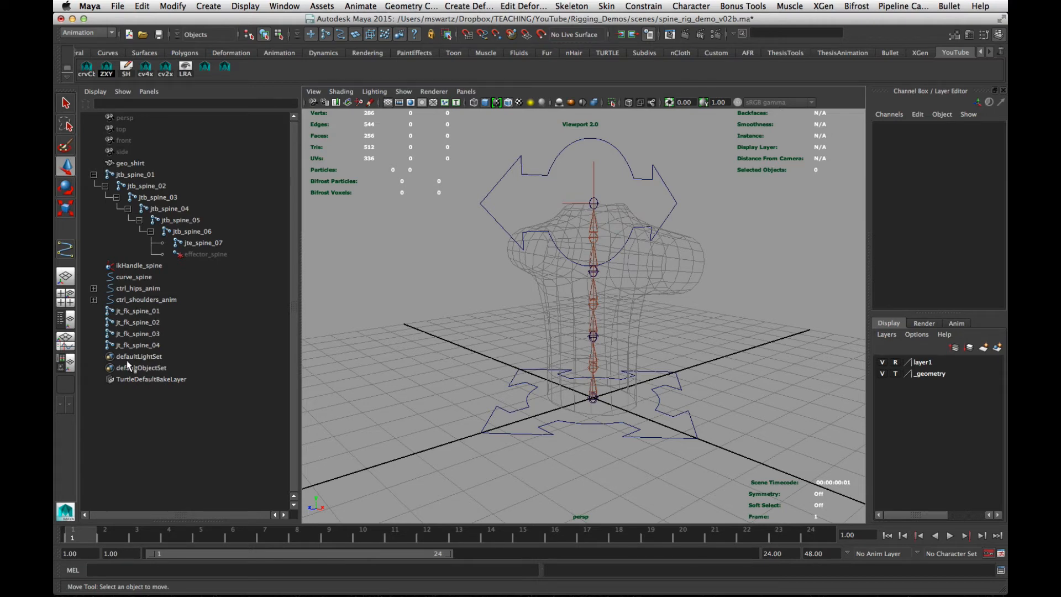
Isolate the four joints jt_fk_spine_01 to jt_fk_spine_04 in the viewport
drag(156, 313, 158, 346)
key(ctrl+1)
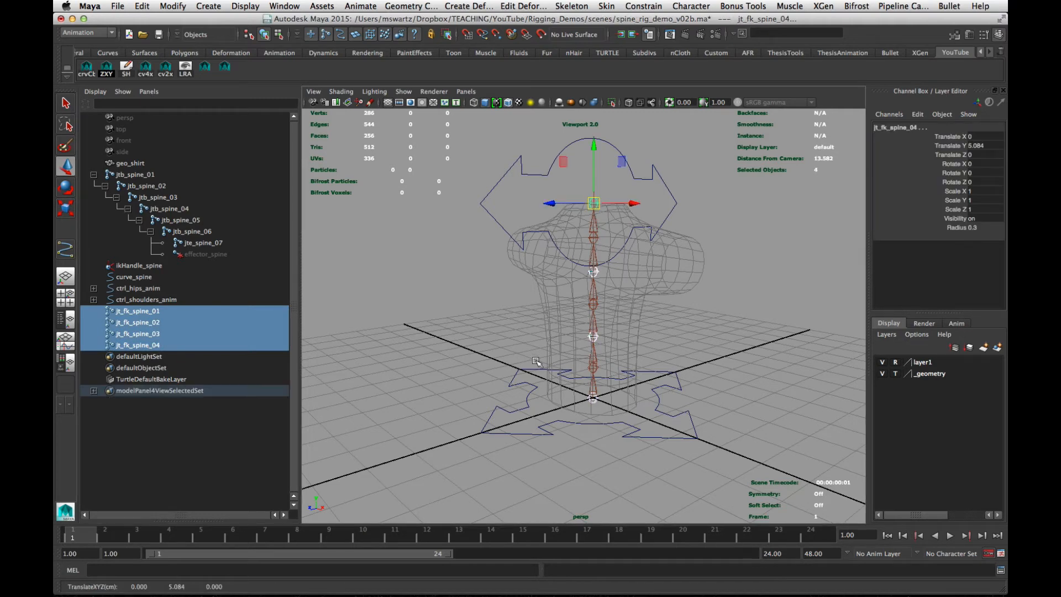
click(553, 196)
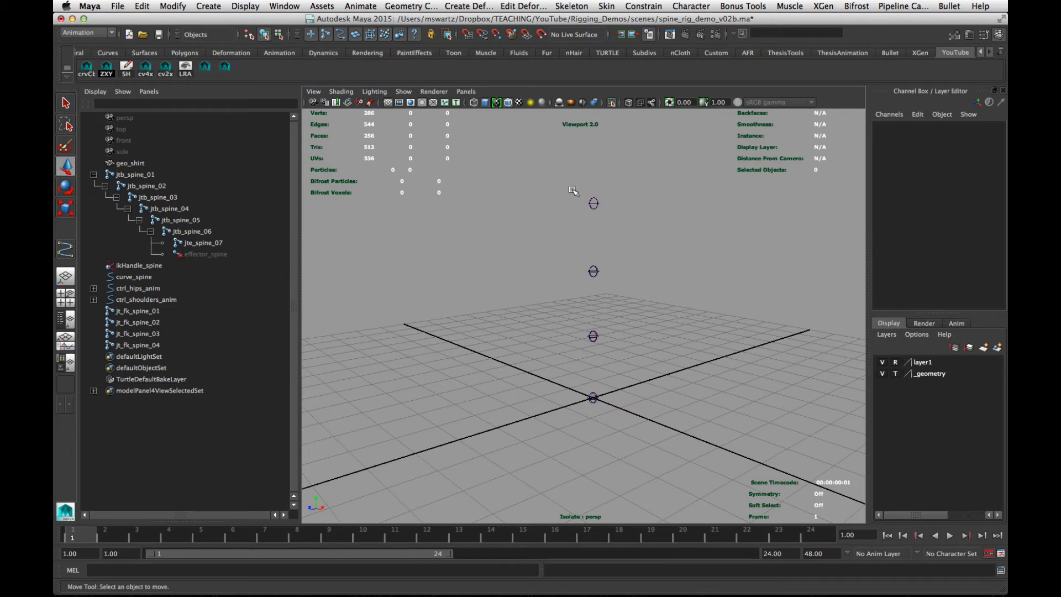
Parent jt_fk_spine_04 under jt_fk_spine_03, and jt_fk_spine_03 under jt_fk_spine_02
drag(564, 173, 656, 258)
shift+drag(554, 259, 667, 301)
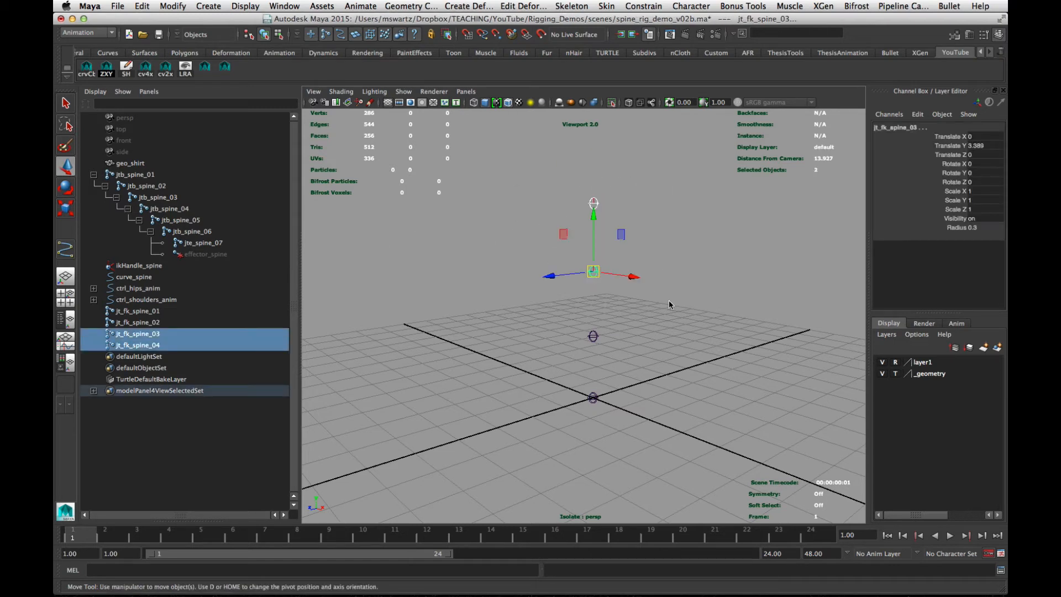
key(p)
click(552, 269)
drag(583, 248, 626, 283)
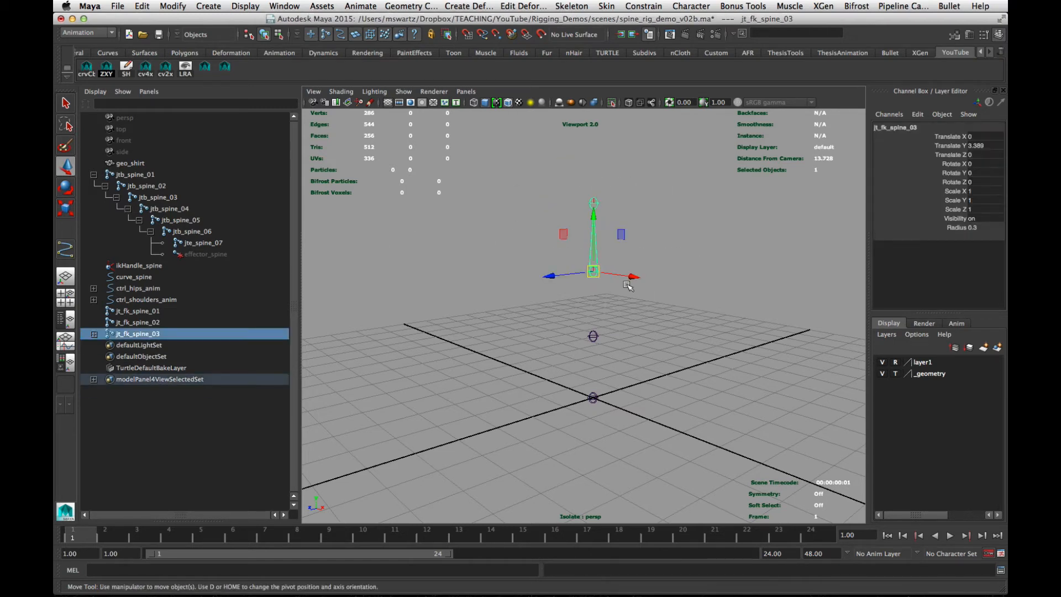
shift+drag(557, 317, 675, 372)
key(p)
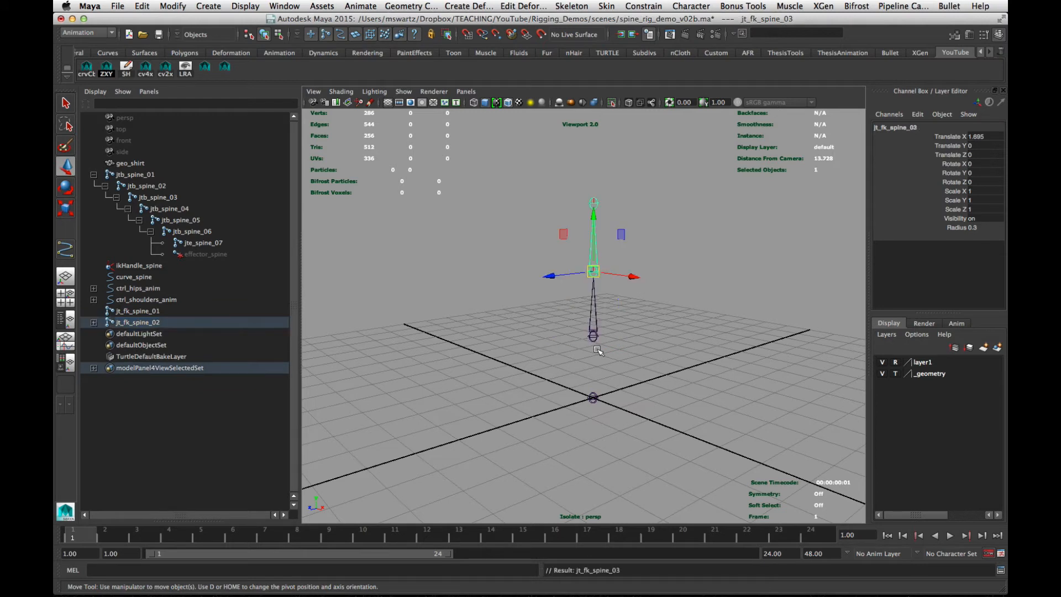
Parent jt_fk_spine_02 under jt_fk_spine_01 and expand the full FK joint hierarchy
drag(564, 327, 635, 376)
shift+drag(556, 395, 660, 433)
key(p)
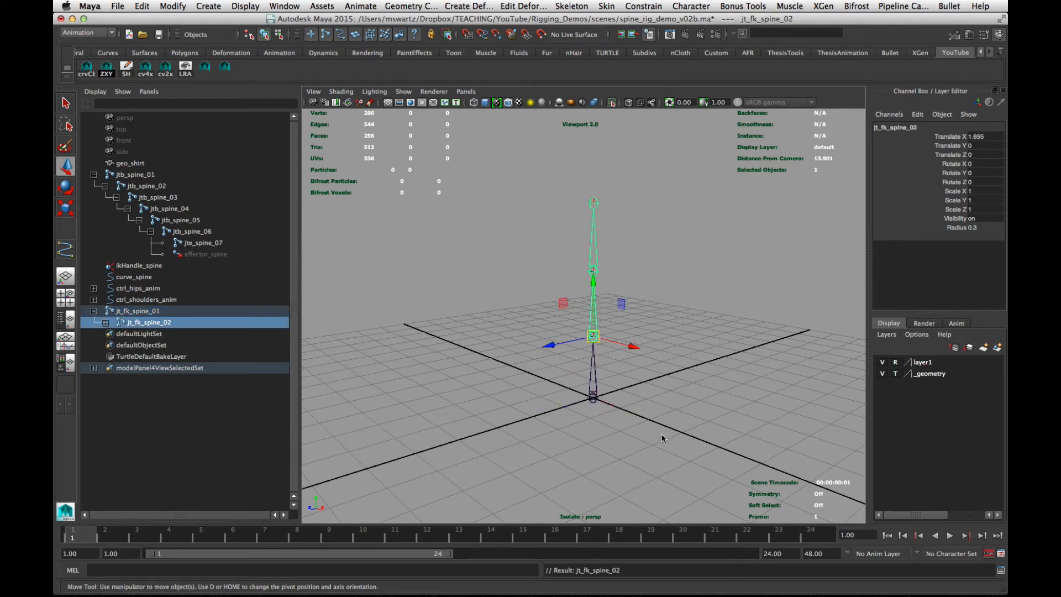
click(660, 433)
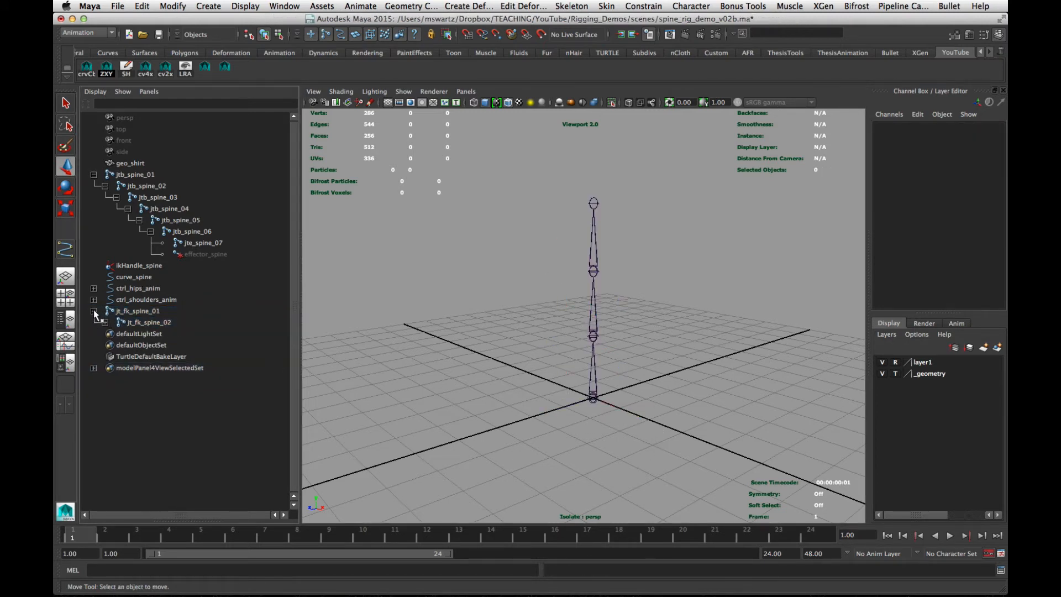
click(94, 310)
shift+click(93, 310)
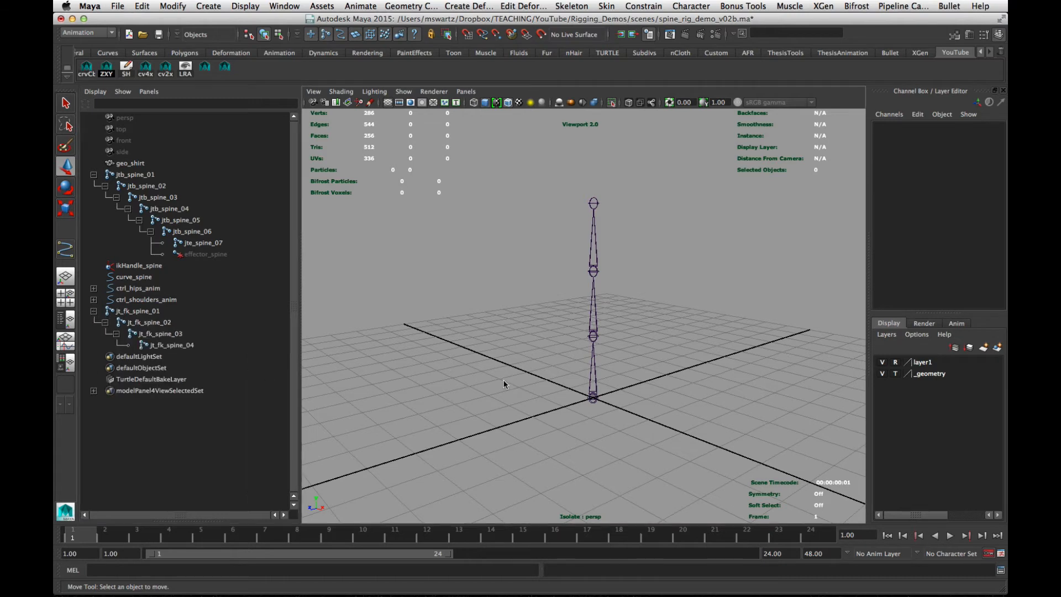
Test the FK chain by rotating jt_fk_spine_02, and undo the rotation
alt+drag(563, 359, 565, 366)
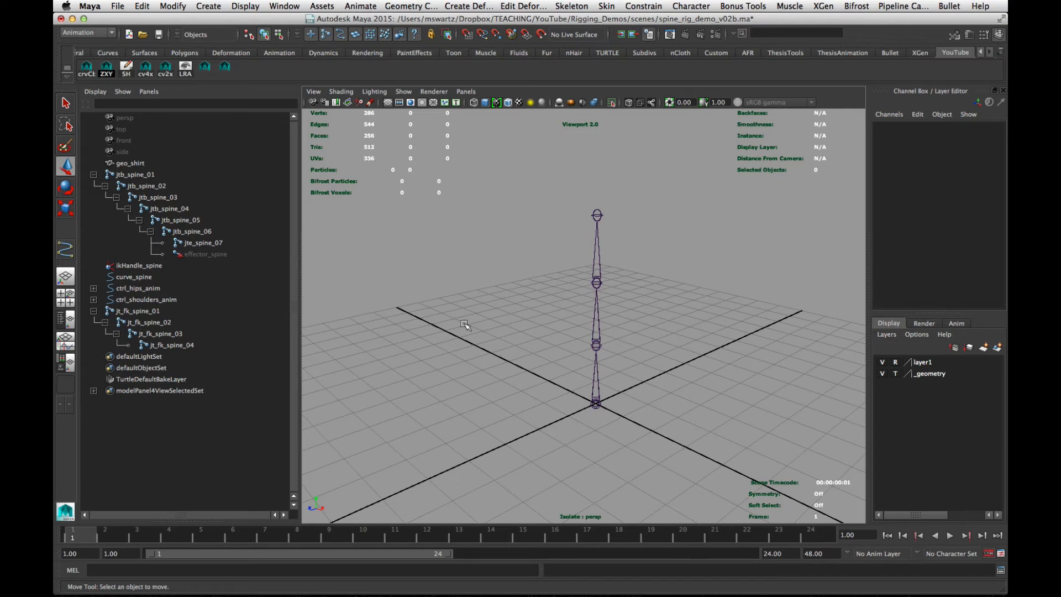
click(599, 325)
key(e)
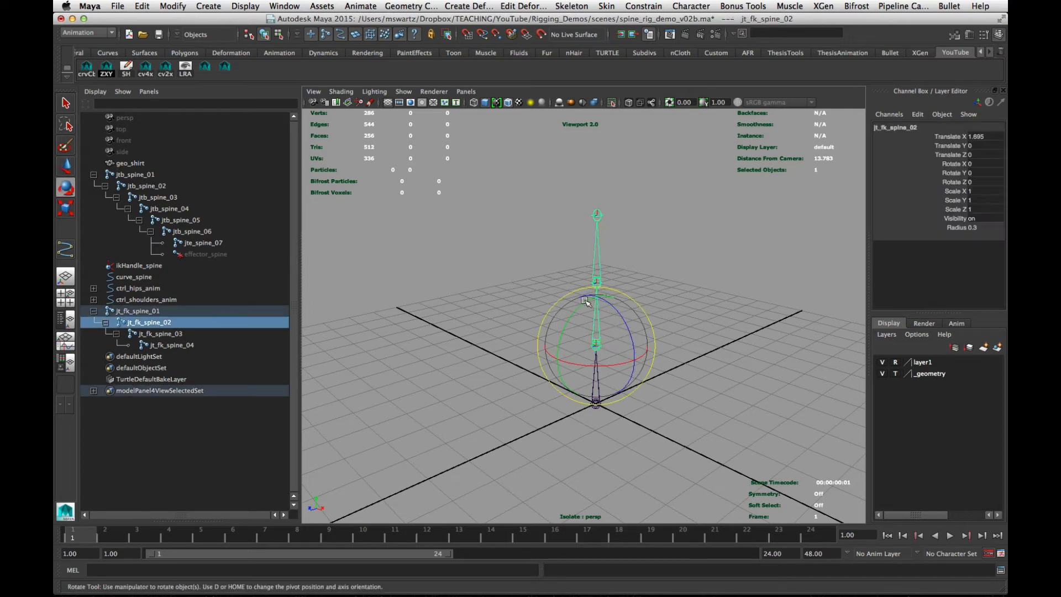
mouse_move(580, 302)
mouse_down()
mouse_move(619, 304)
mouse_move(590, 302)
mouse_move(572, 374)
mouse_move(663, 372)
mouse_move(563, 355)
mouse_move(592, 377)
mouse_up()
key(z)
click(725, 350)
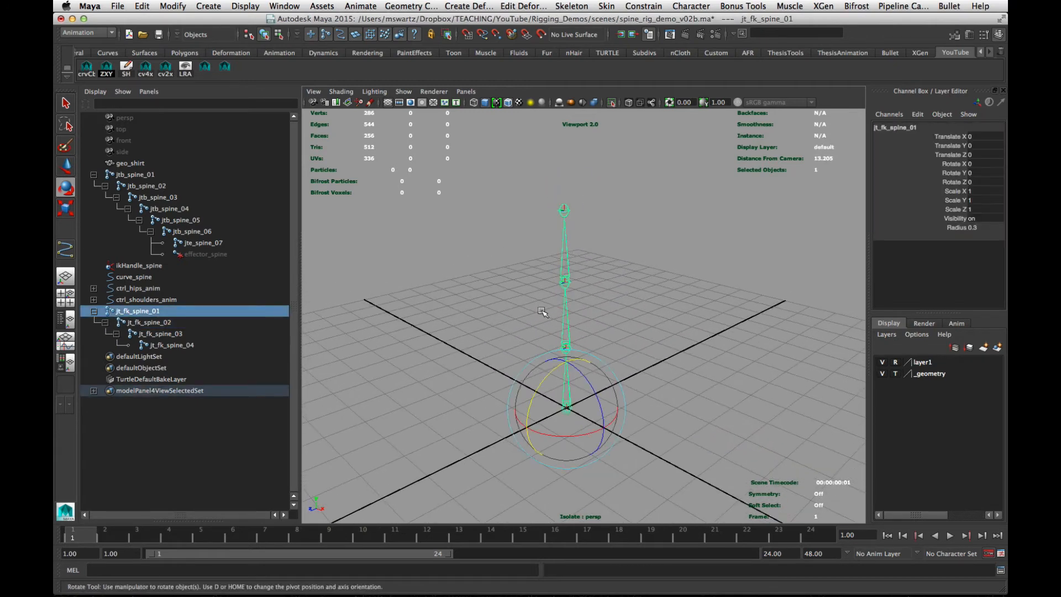
Display the local rotation axes of all four FK spine joints
shift+drag(535, 316, 635, 308)
shift+drag(522, 251, 695, 250)
shift+drag(540, 203, 589, 208)
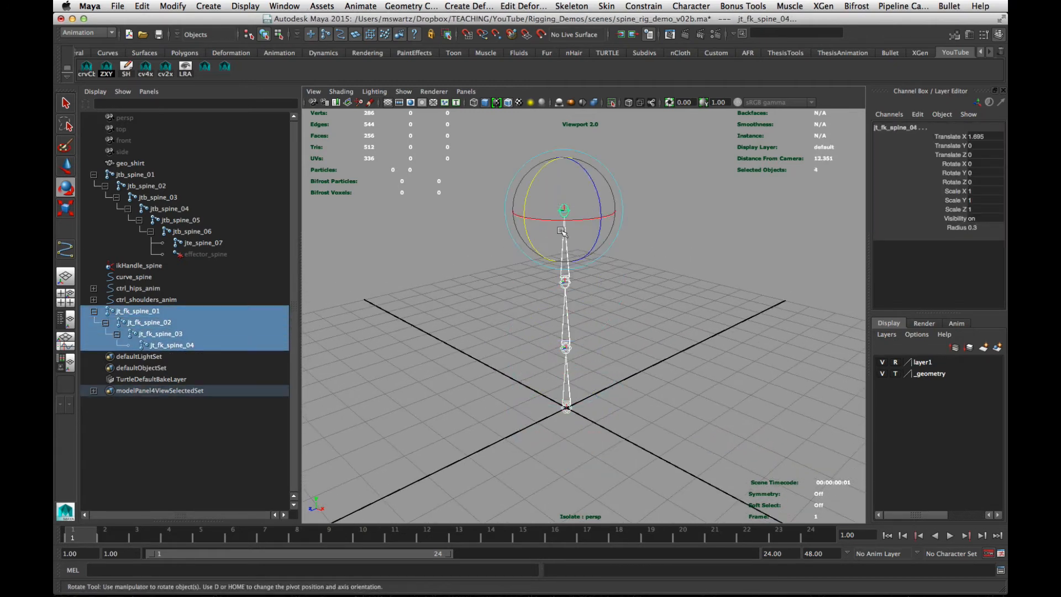
alt+drag(561, 252, 579, 289)
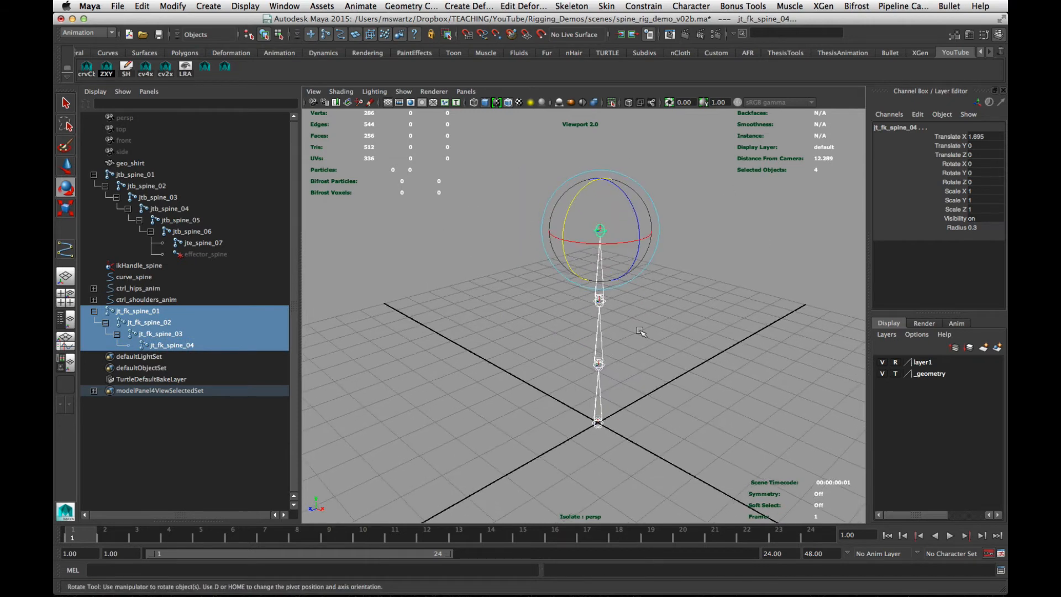
alt+middle_drag(645, 367, 635, 368)
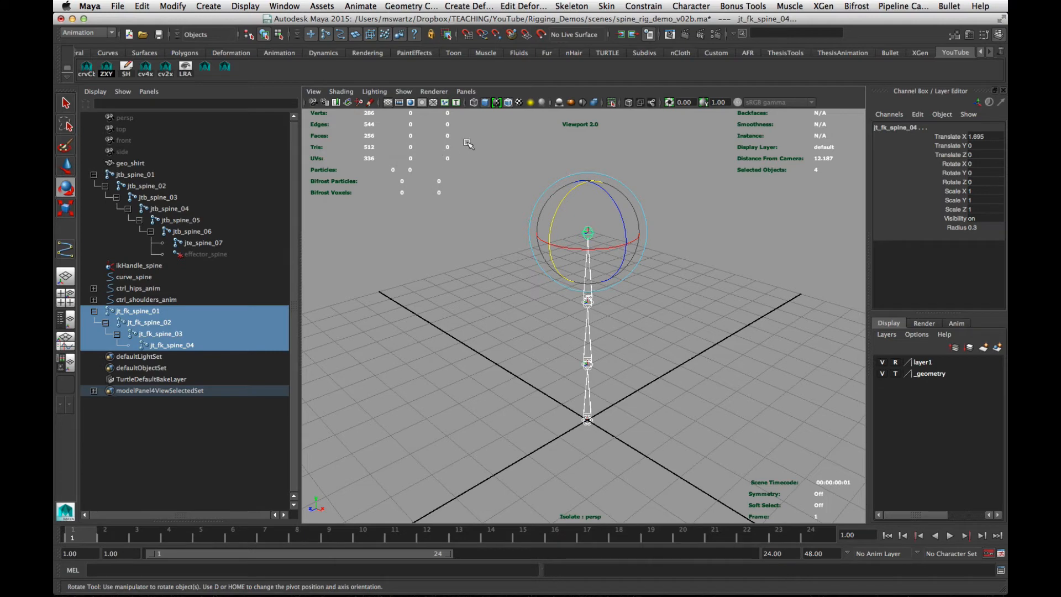
click(185, 71)
click(416, 258)
alt+drag(590, 301, 560, 309)
alt+right_drag(561, 308, 570, 308)
alt+drag(570, 308, 584, 309)
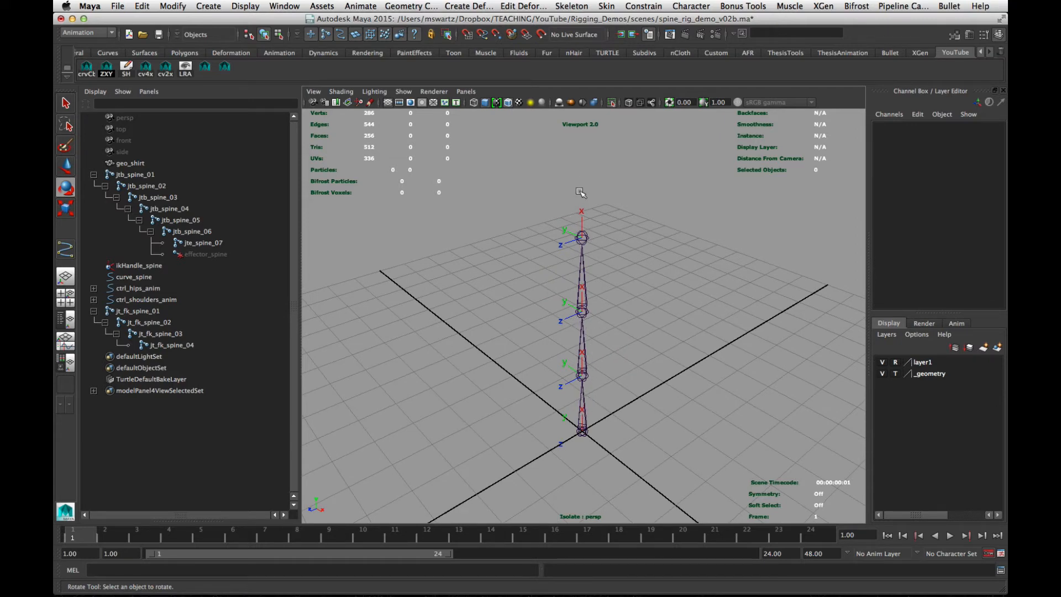
alt+drag(601, 327, 610, 293)
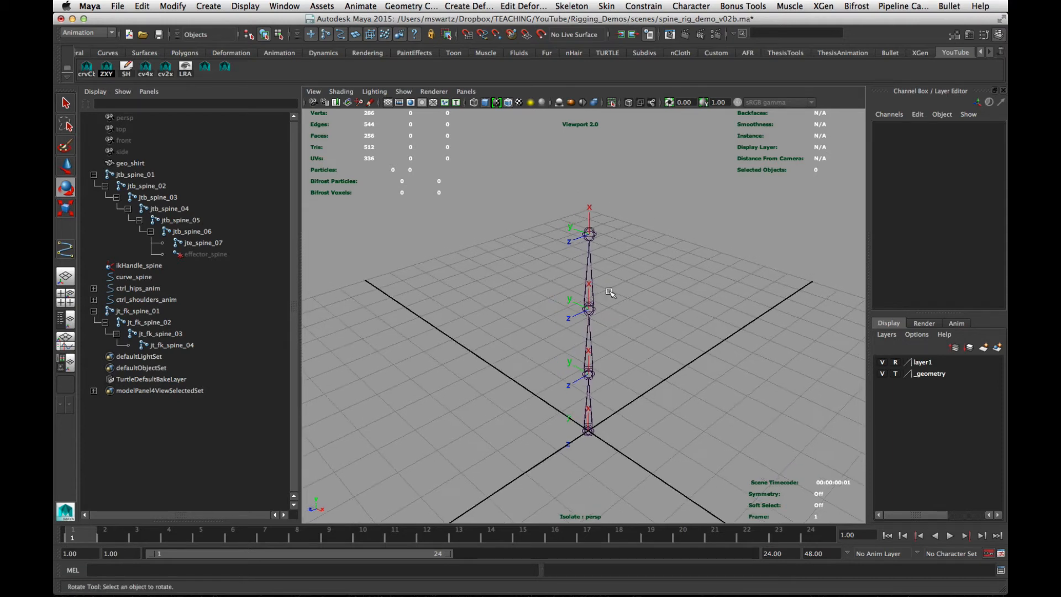
Orient the four FK joints with primary axis Y, secondary axis Z and secondary axis world orientation +Z, including their children
click(570, 419)
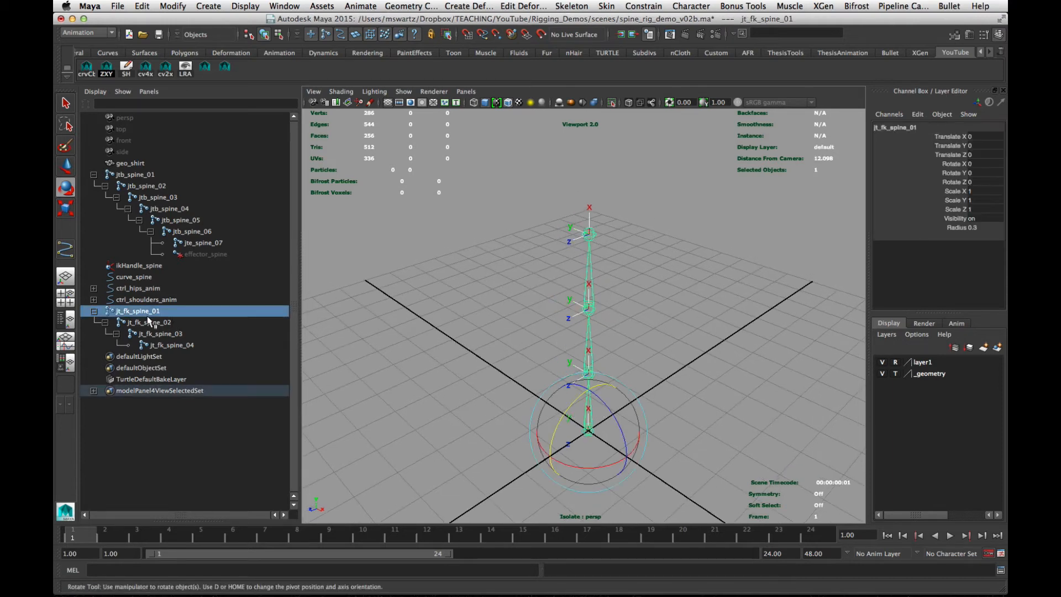
drag(129, 313, 167, 345)
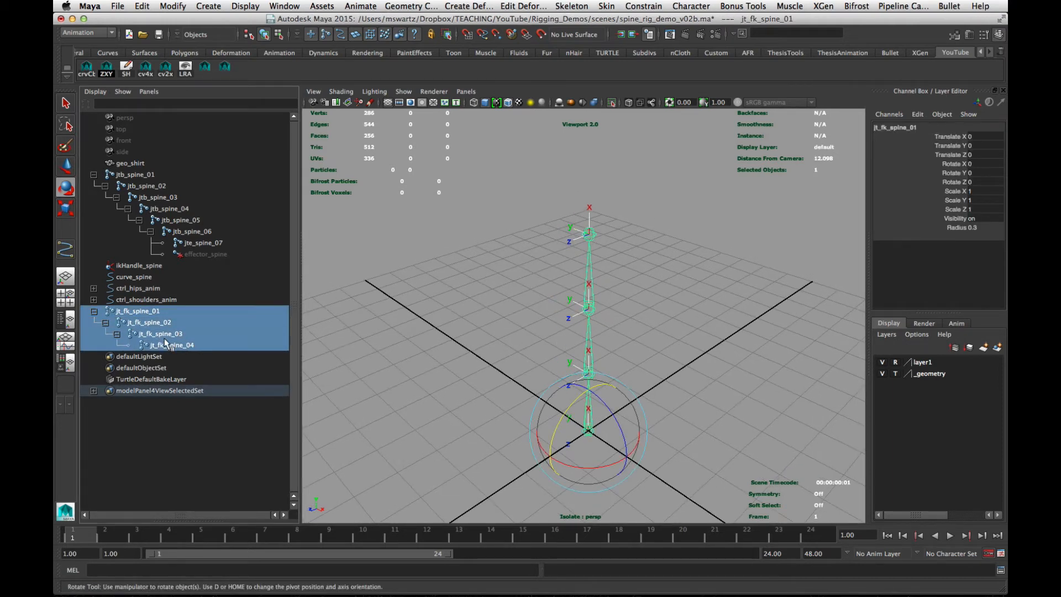
click(570, 6)
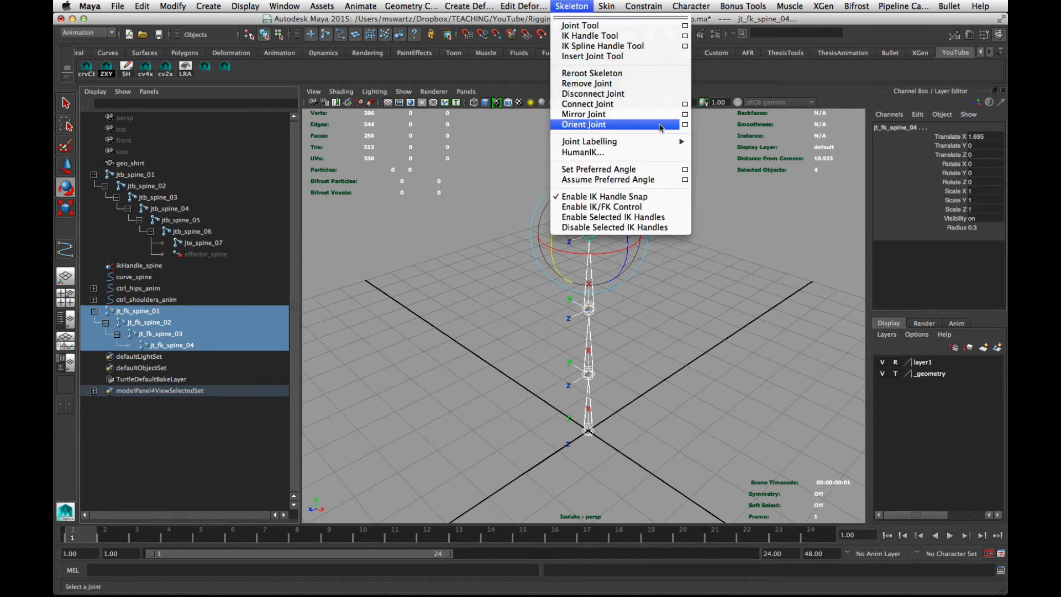
click(684, 126)
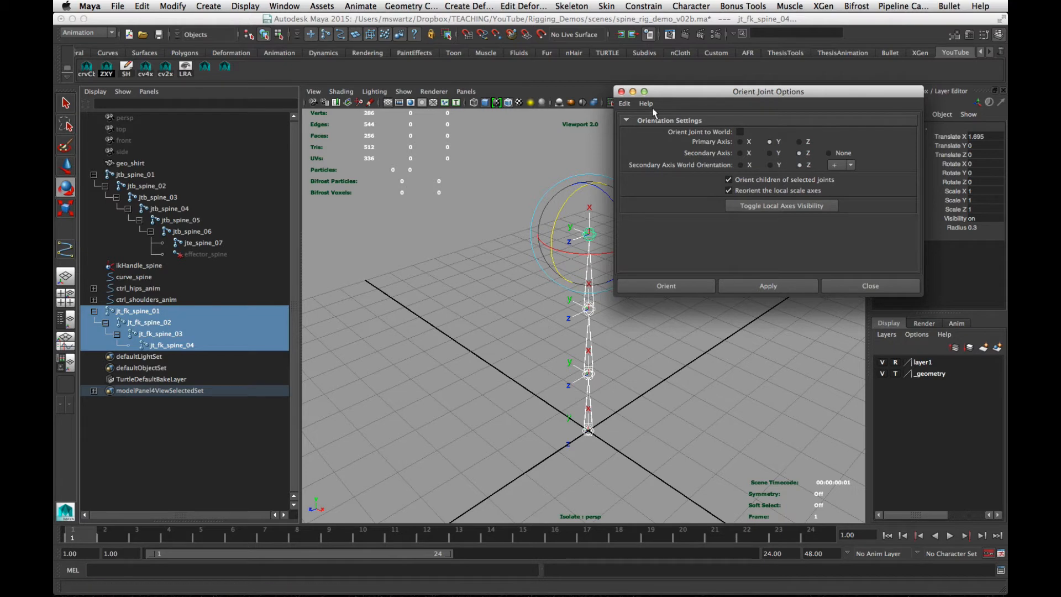
click(626, 104)
click(651, 125)
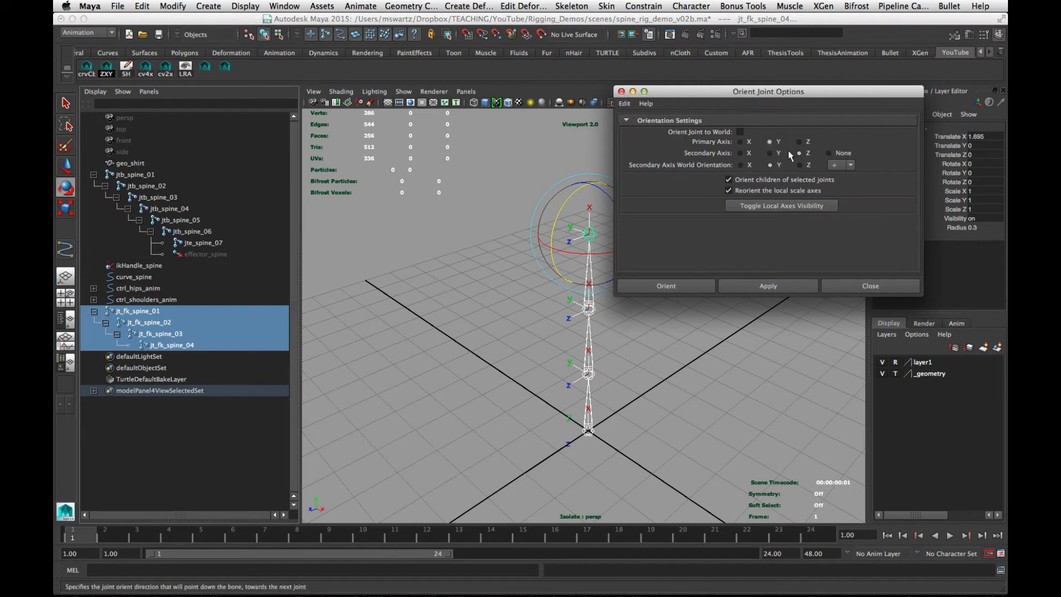
click(783, 286)
alt+middle_drag(645, 382, 599, 398)
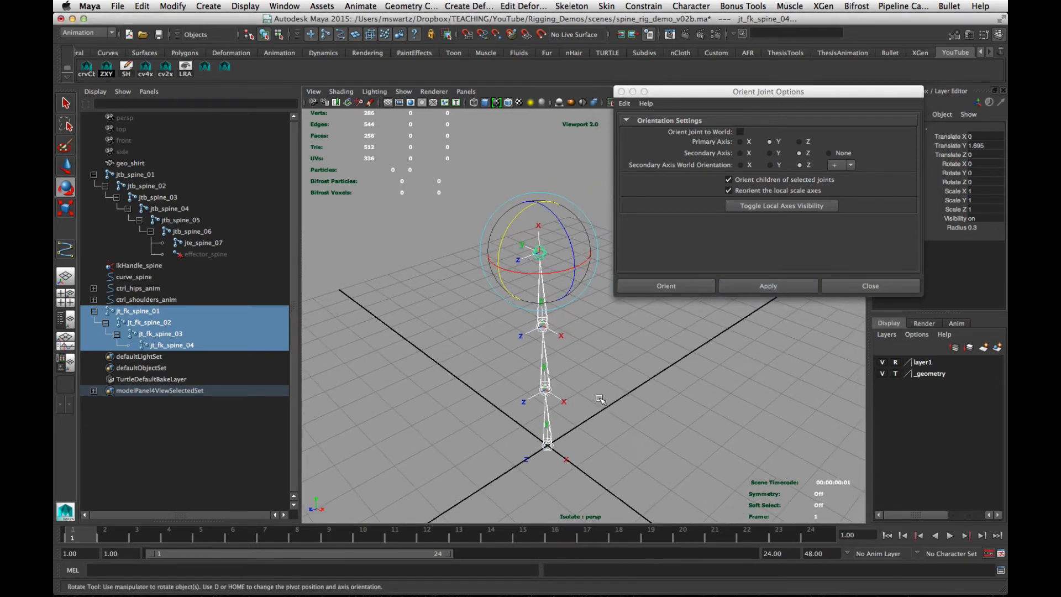
alt+middle_drag(442, 459, 326, 506)
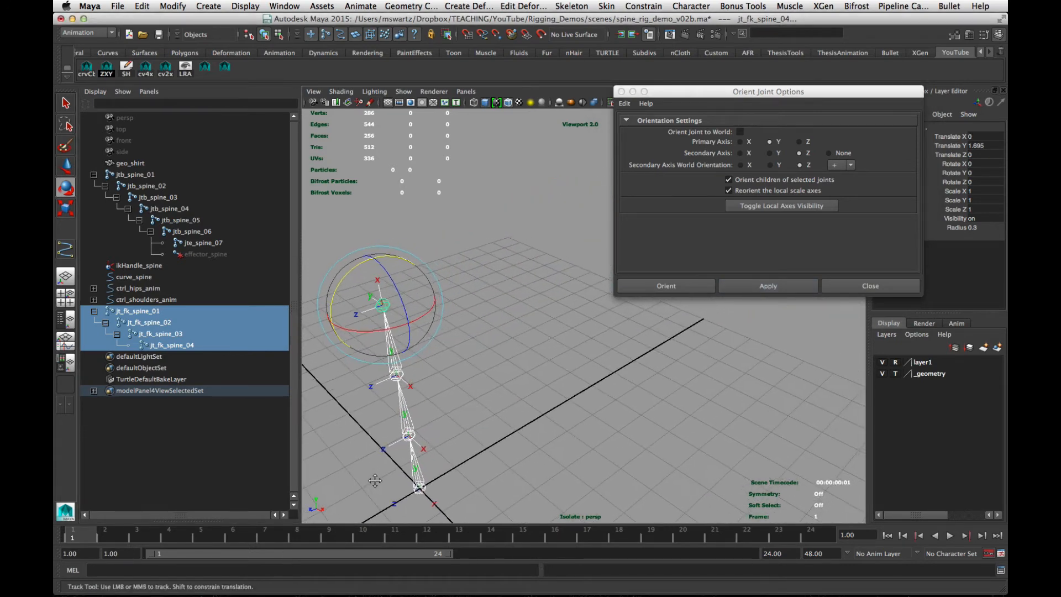
alt+drag(326, 514, 320, 509)
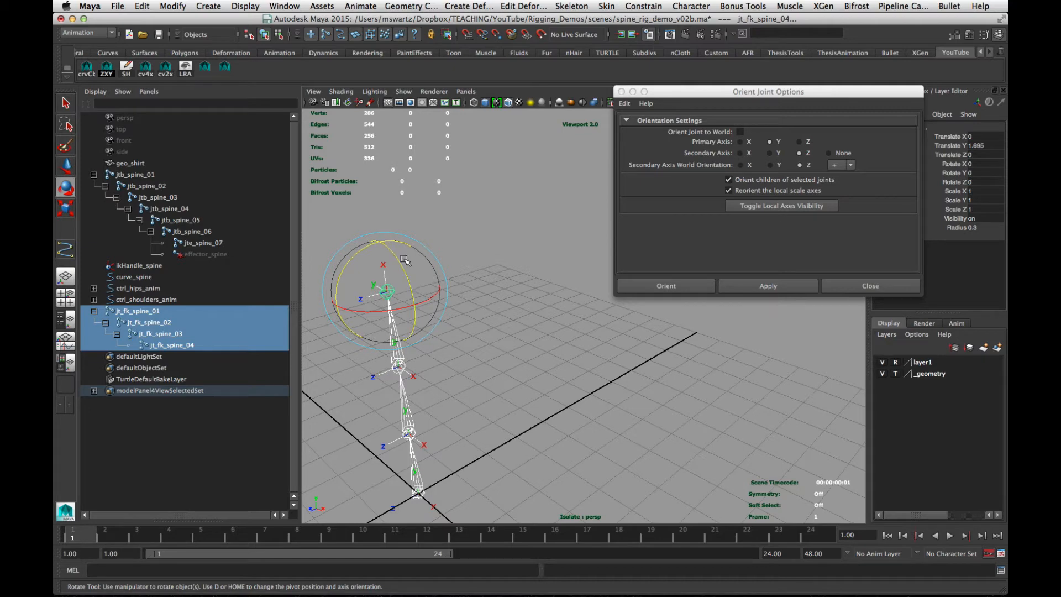
alt+drag(562, 395, 748, 313)
click(870, 285)
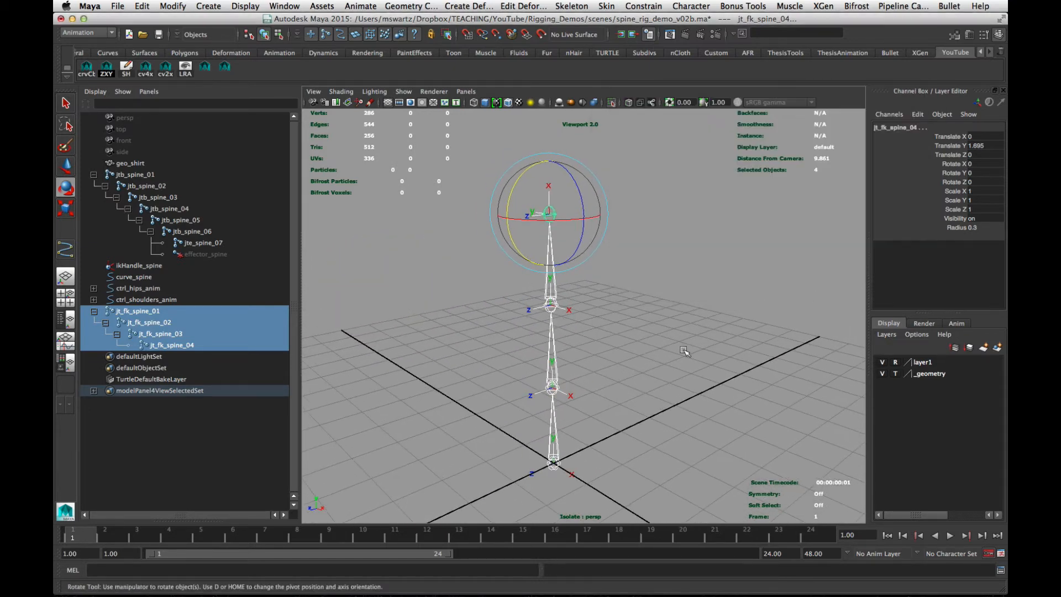
Set the Z joint orient of the end joint jt_fk_spine_04 to 0
drag(506, 186, 584, 213)
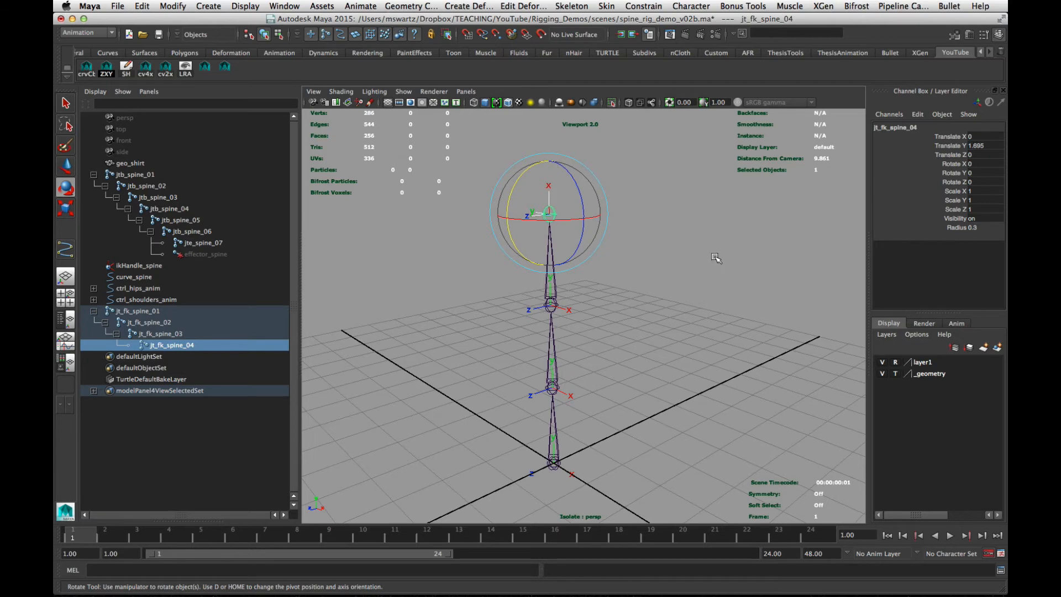
alt+drag(658, 303, 688, 326)
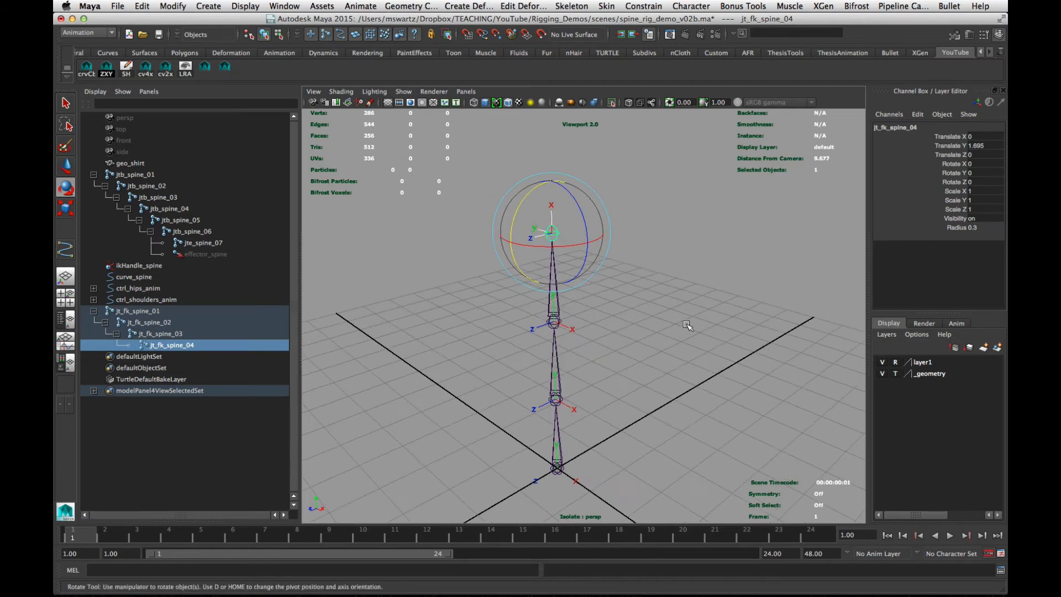
key(ctrl+a)
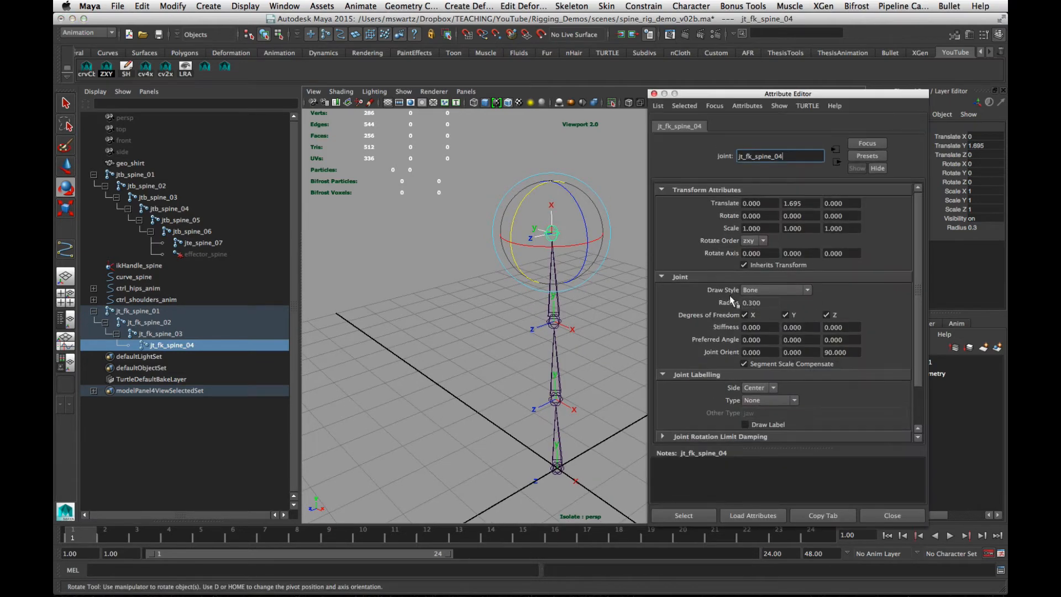
double_click(835, 352)
text(0)
key(Return)
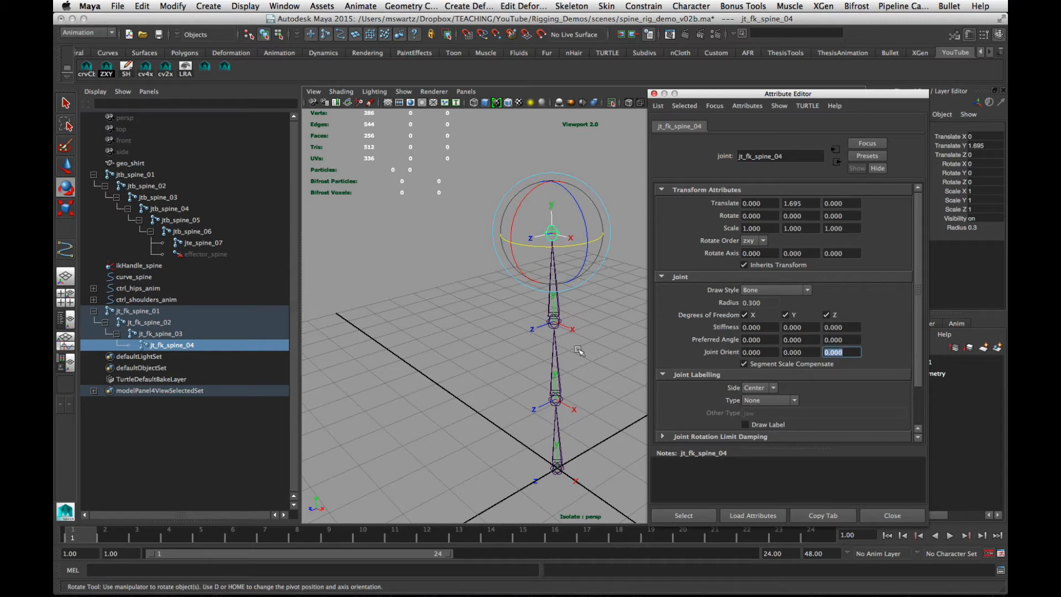
Hide the local rotation axes of all four FK spine joints
click(890, 515)
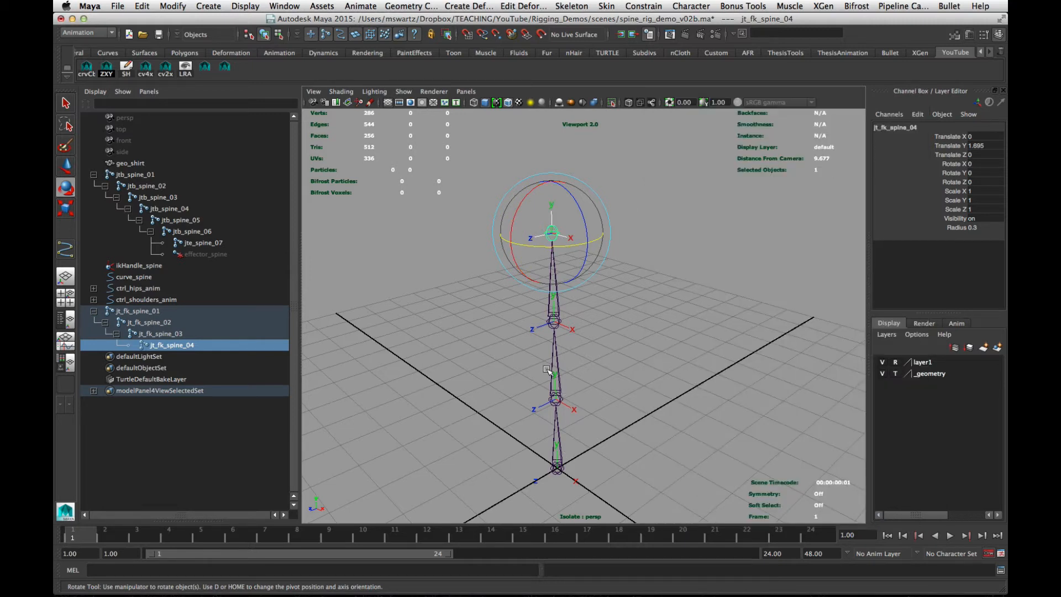
click(645, 375)
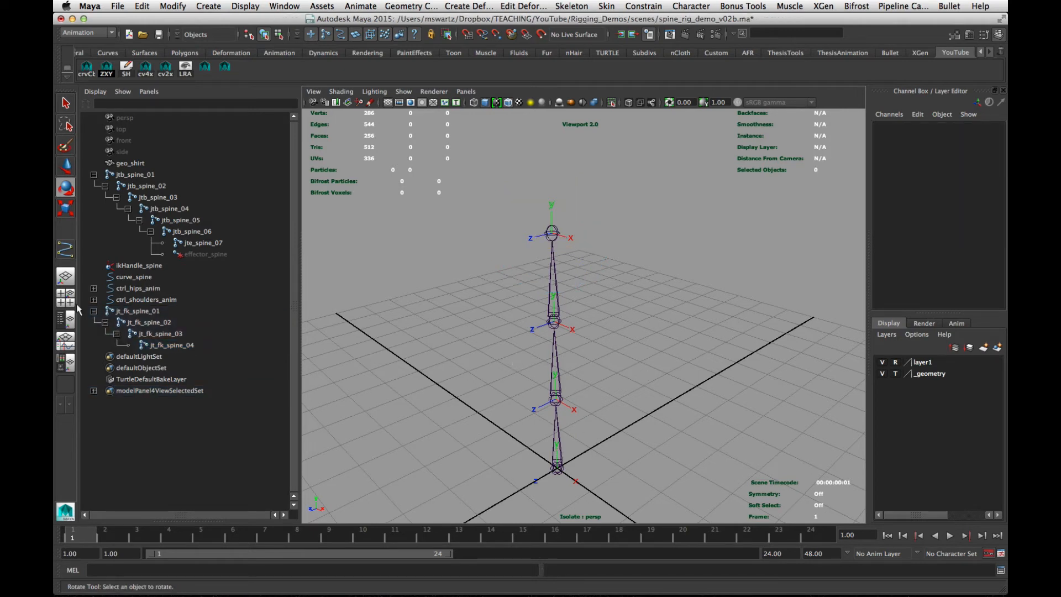
drag(127, 315, 141, 347)
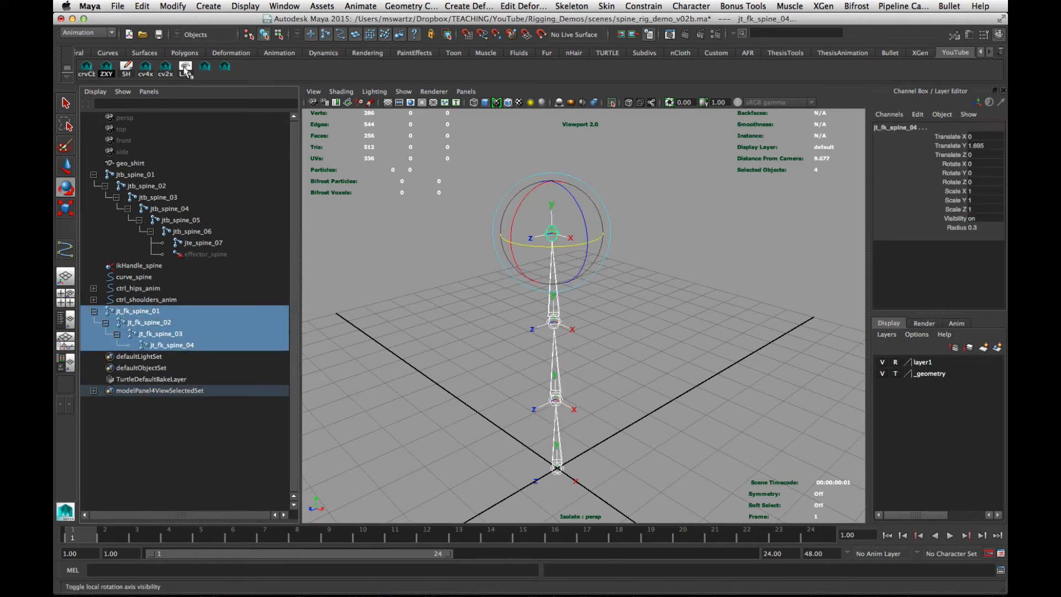
click(513, 324)
alt+drag(551, 380, 551, 358)
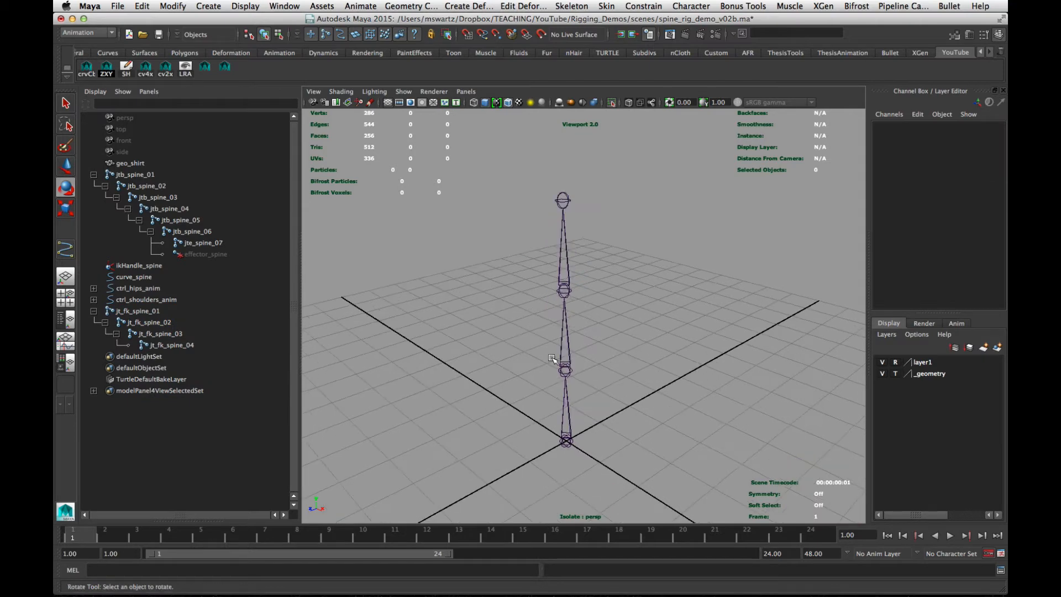
Check the rotate order of the FK spine joints in their transform attributes
drag(138, 314, 145, 347)
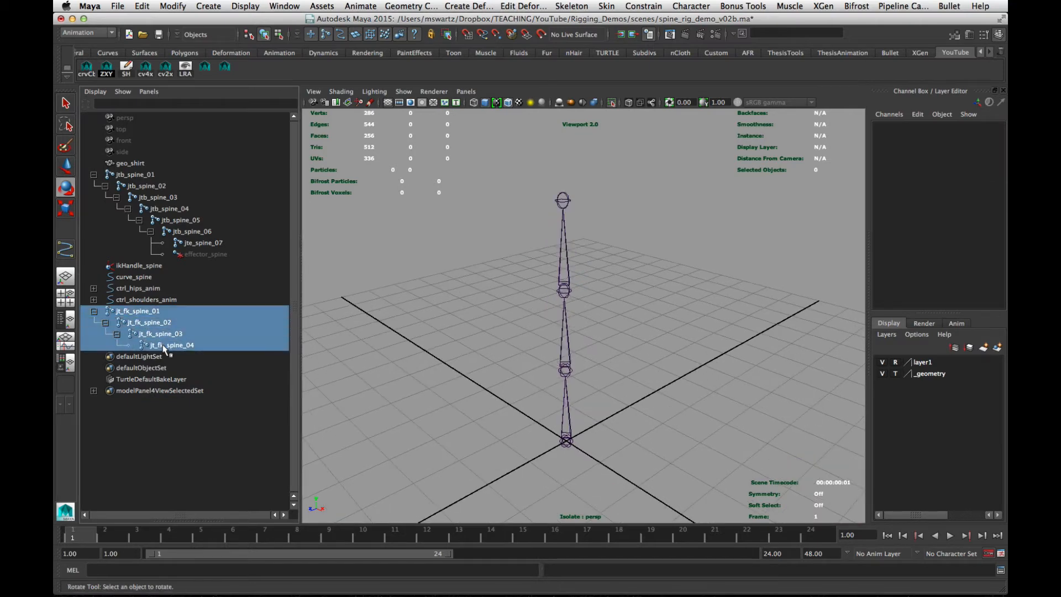
click(514, 331)
click(562, 334)
key(ctrl+a)
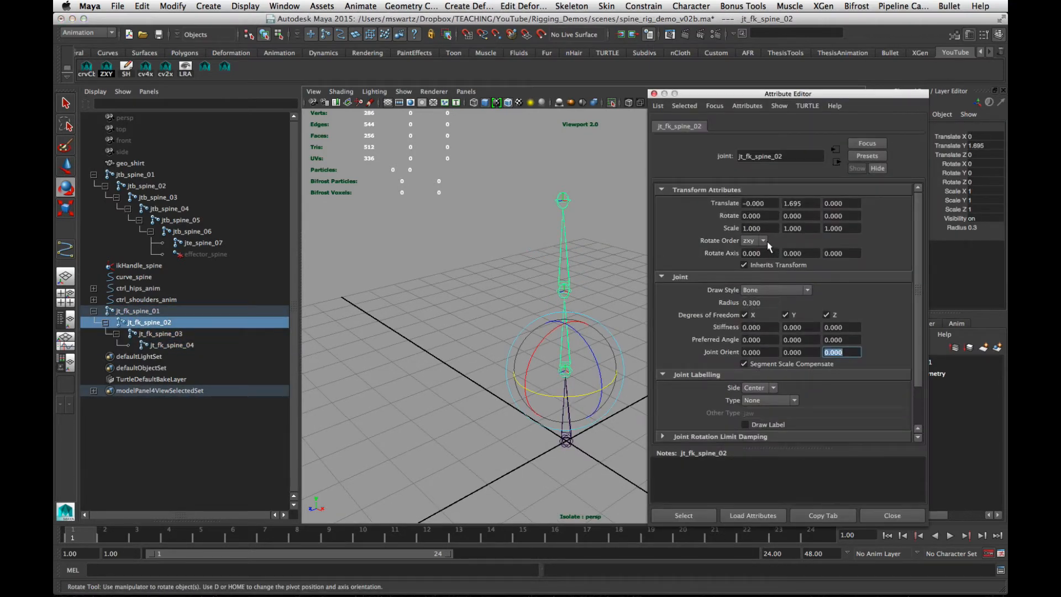
key(Down)
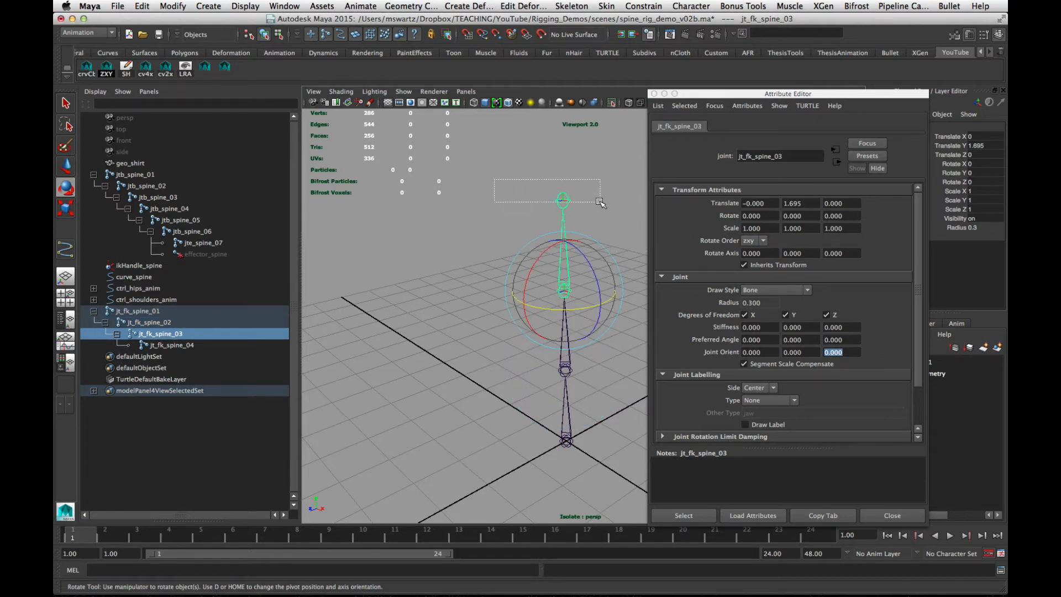
key(Down)
click(511, 321)
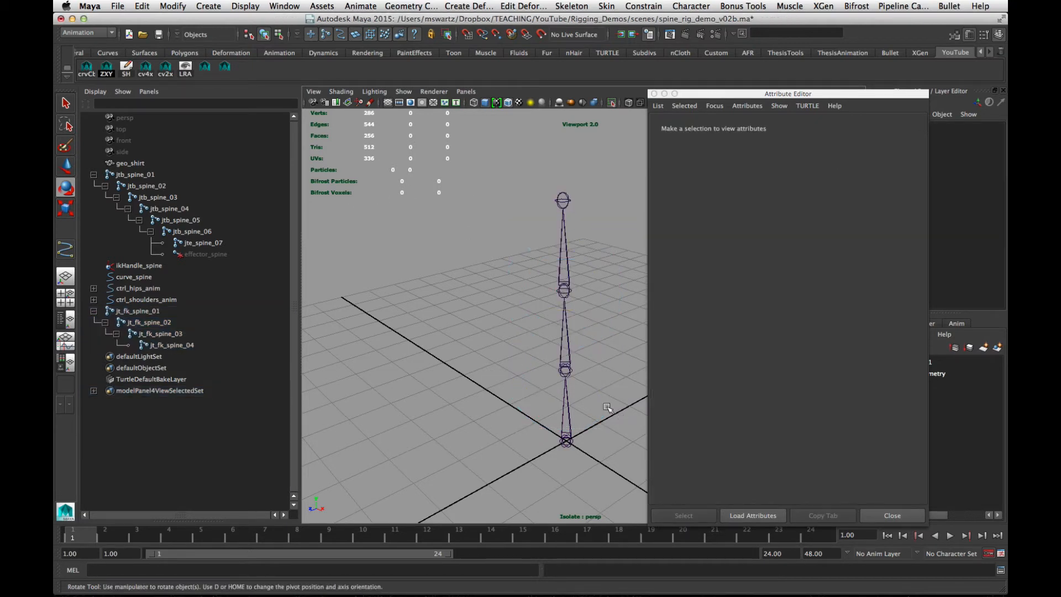
click(564, 243)
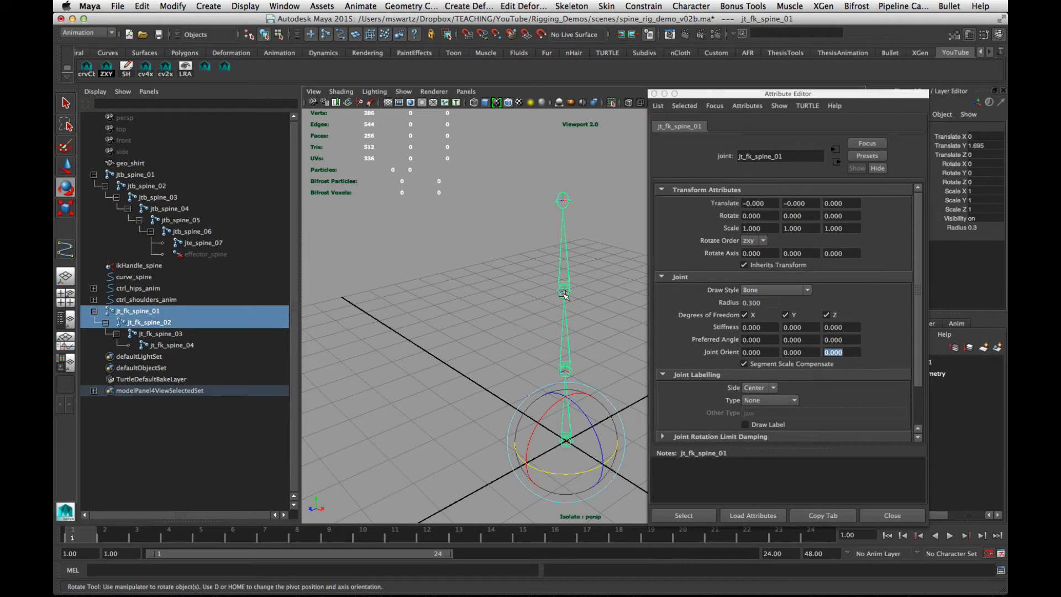
click(562, 201)
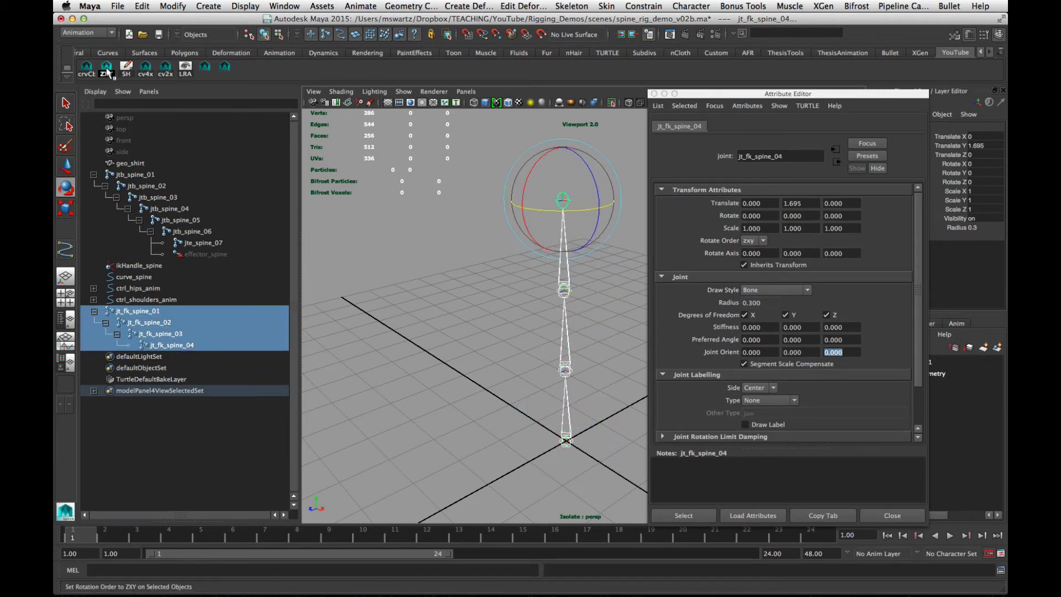
click(898, 520)
click(672, 418)
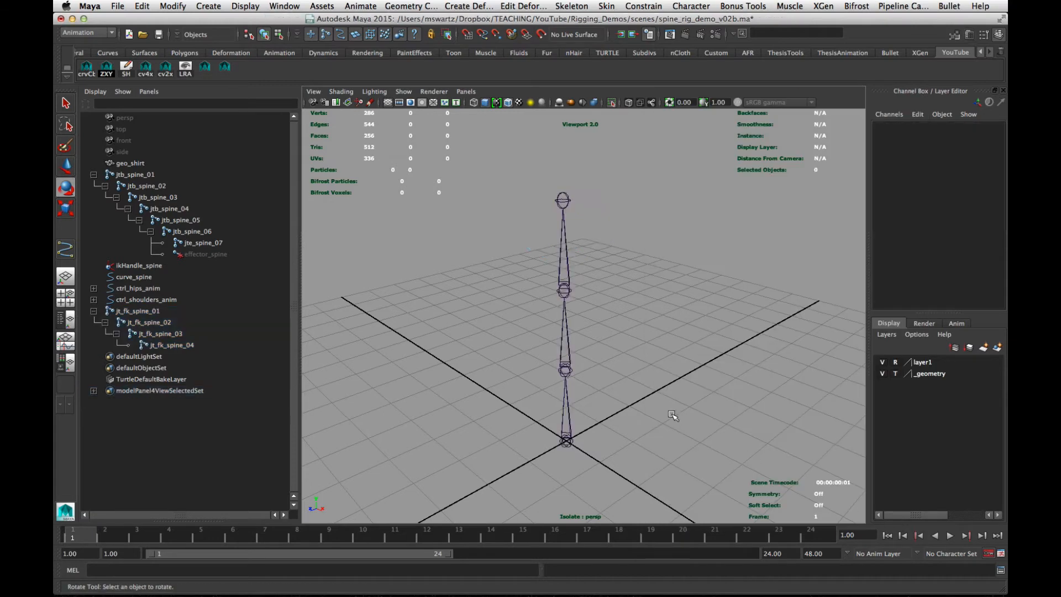
Turn off the isolated view so the full spine rig and its controls are displayed
alt+middle_drag(573, 416, 619, 421)
alt+right_drag(618, 422, 693, 387)
alt+drag(693, 387, 705, 363)
key(ctrl+1)
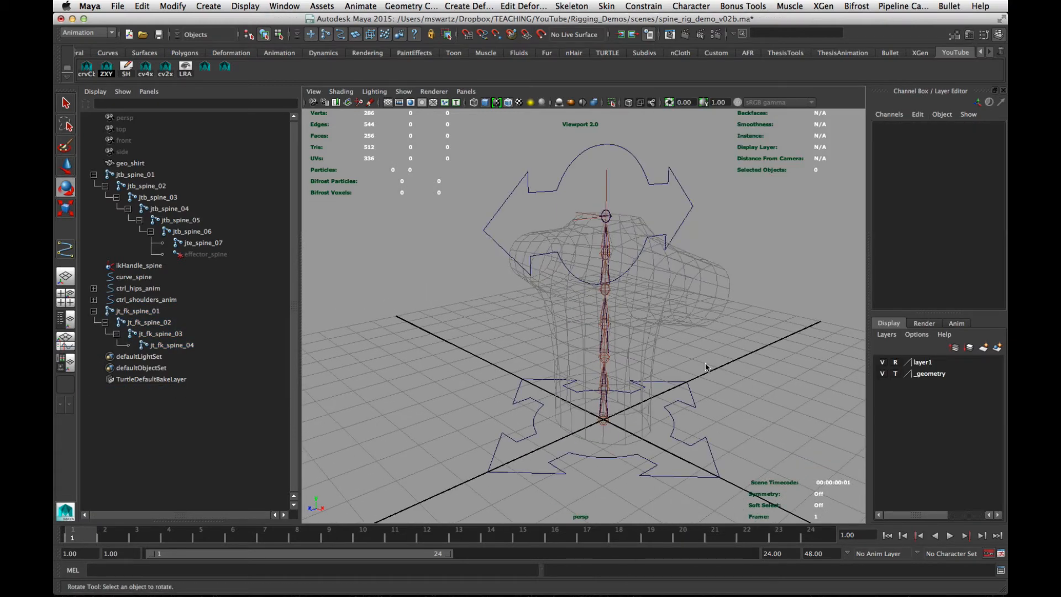
alt+drag(645, 364, 521, 334)
Group ctrl_shoulders_anim under a new parent group named grp_shoulders_offset
click(472, 291)
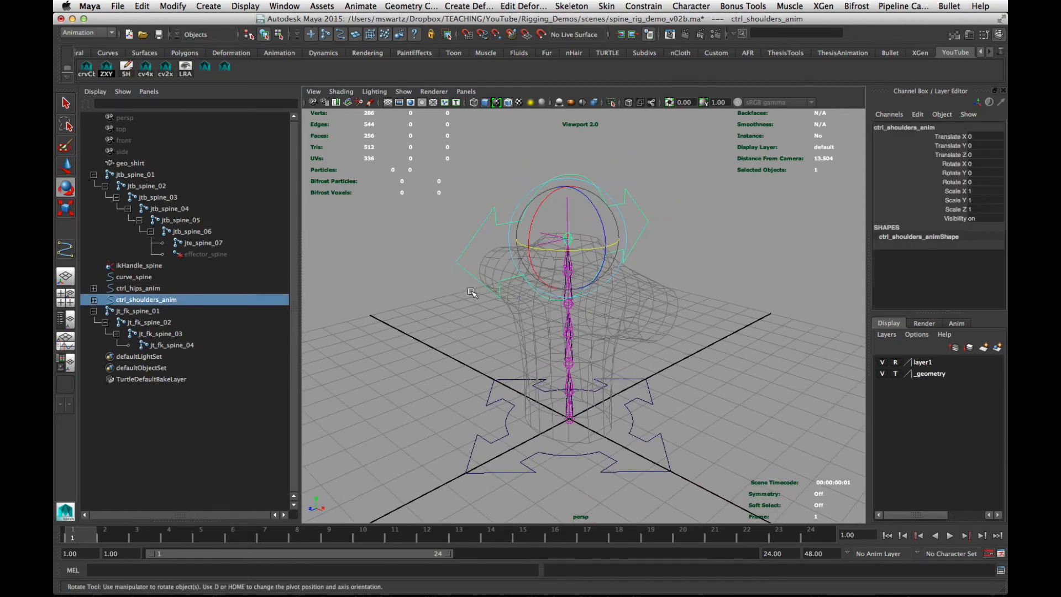
click(134, 301)
key(ctrl+g)
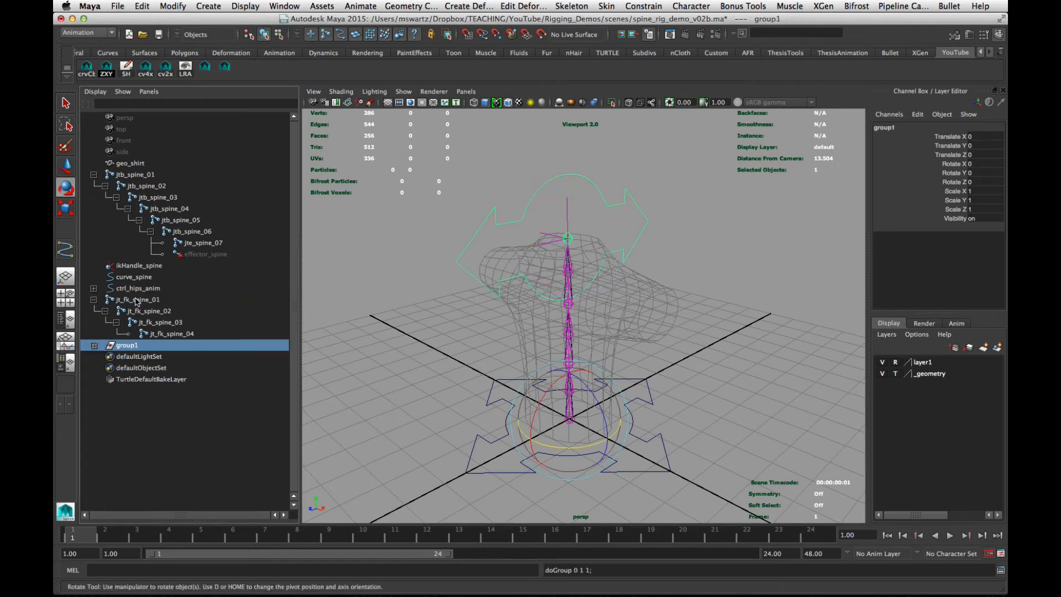
double_click(127, 347)
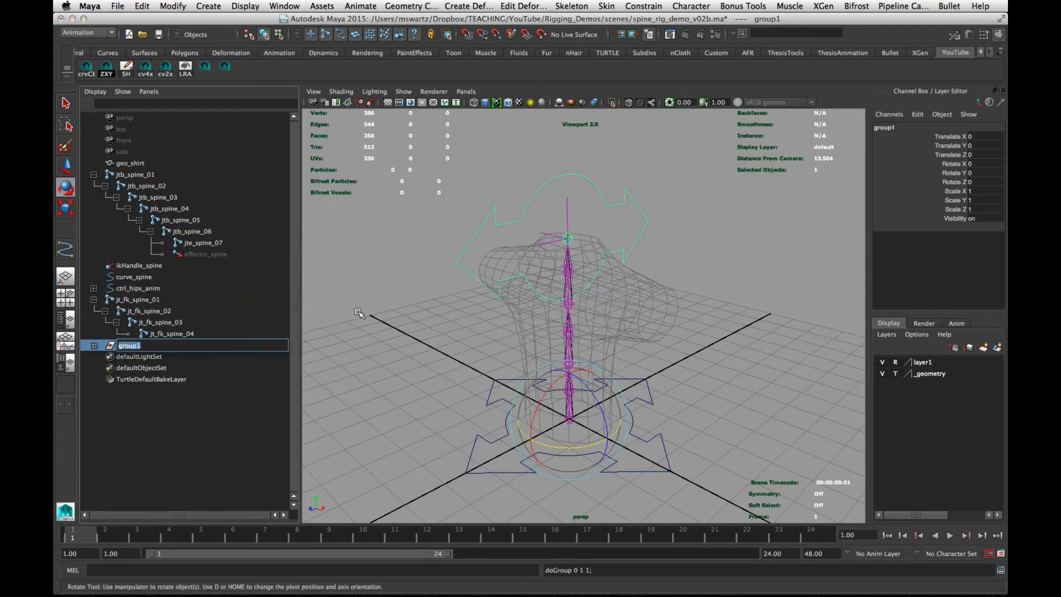
text(grp_shoulders_offset)
key(Return)
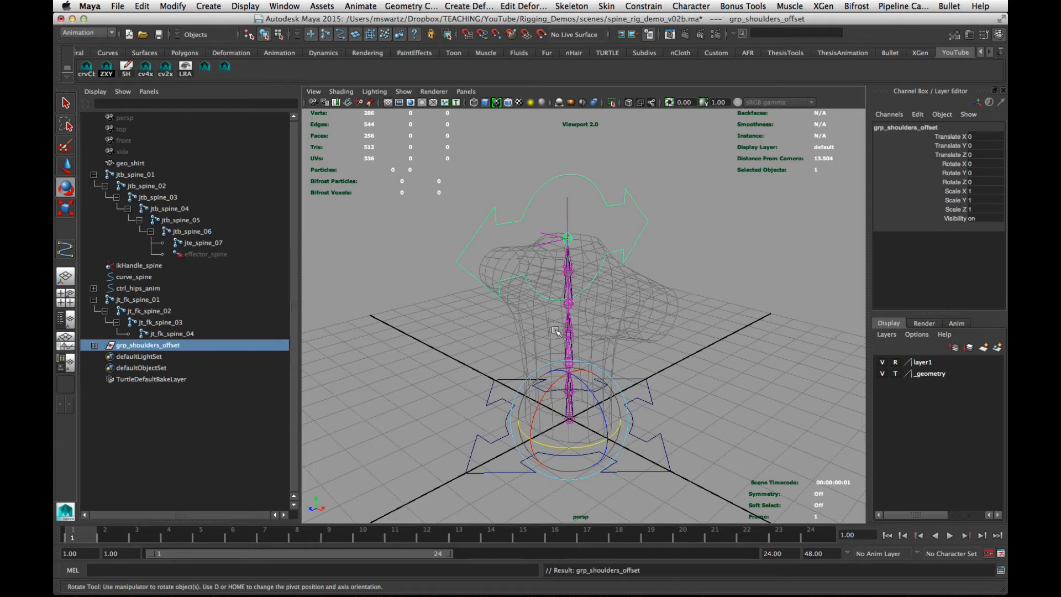
Set the rotate order of grp_shoulders_offset to zxy
key(ctrl+a)
click(754, 253)
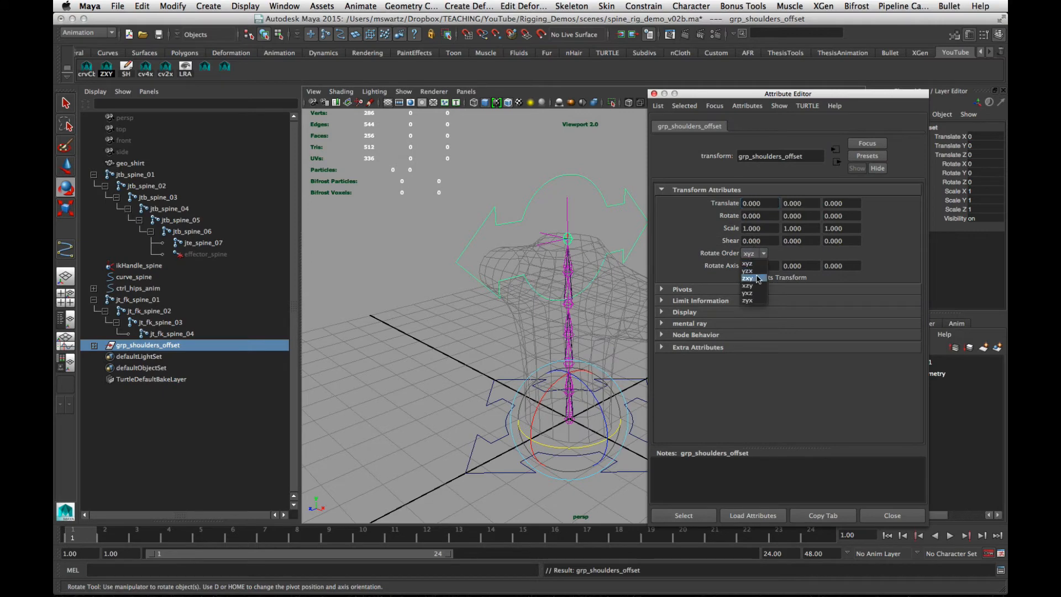
click(752, 273)
click(896, 517)
Snap the pivot of grp_shoulders_offset to the top joint of the spine at the shoulders
alt+drag(658, 461, 641, 417)
alt+right_drag(640, 417, 631, 432)
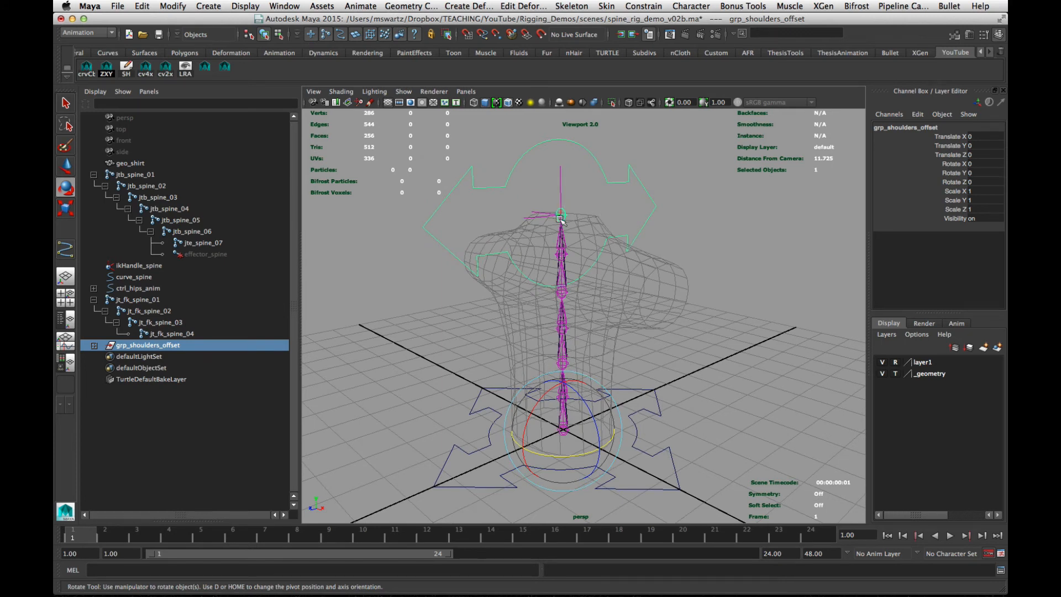
key(d)
key(v)
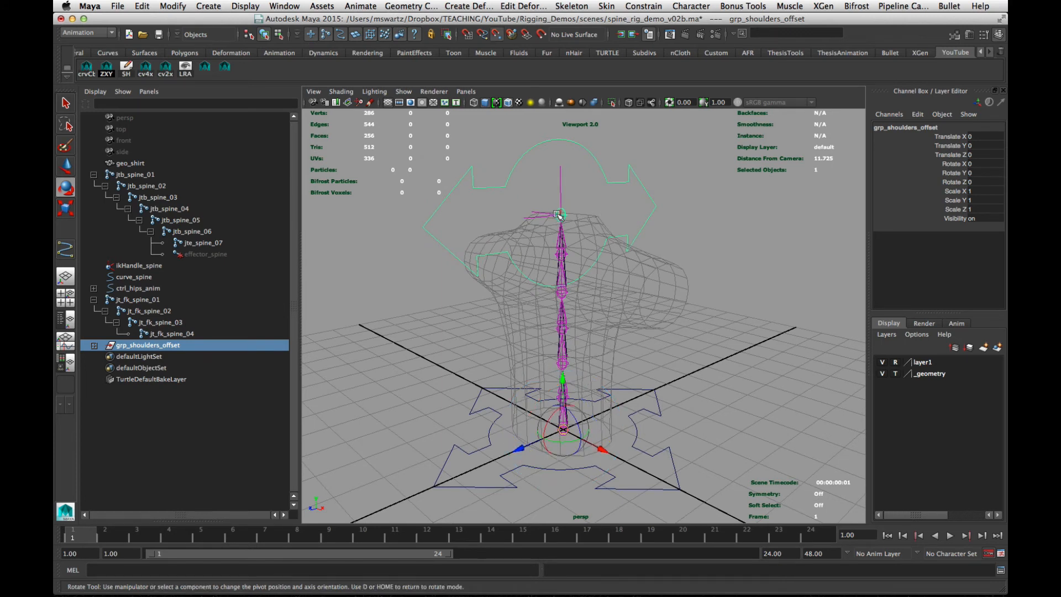
middle_drag(560, 217, 560, 214)
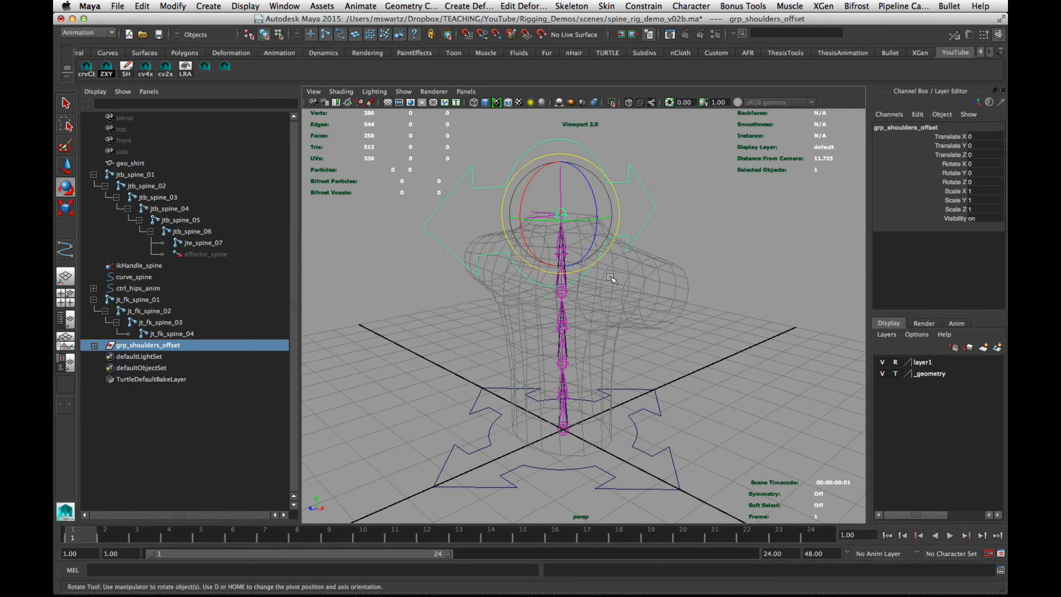
key(d)
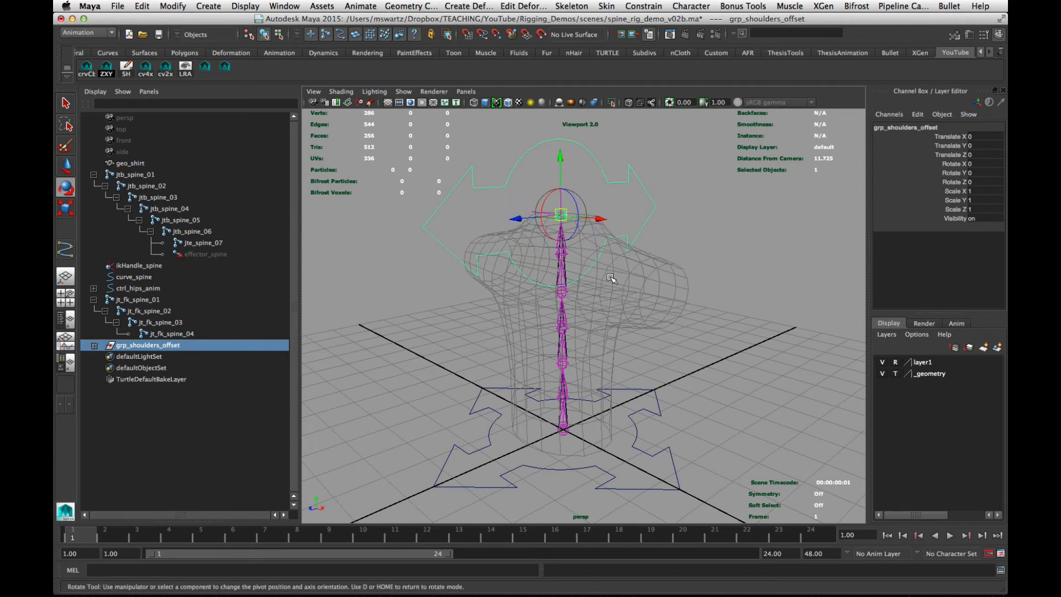
key(d)
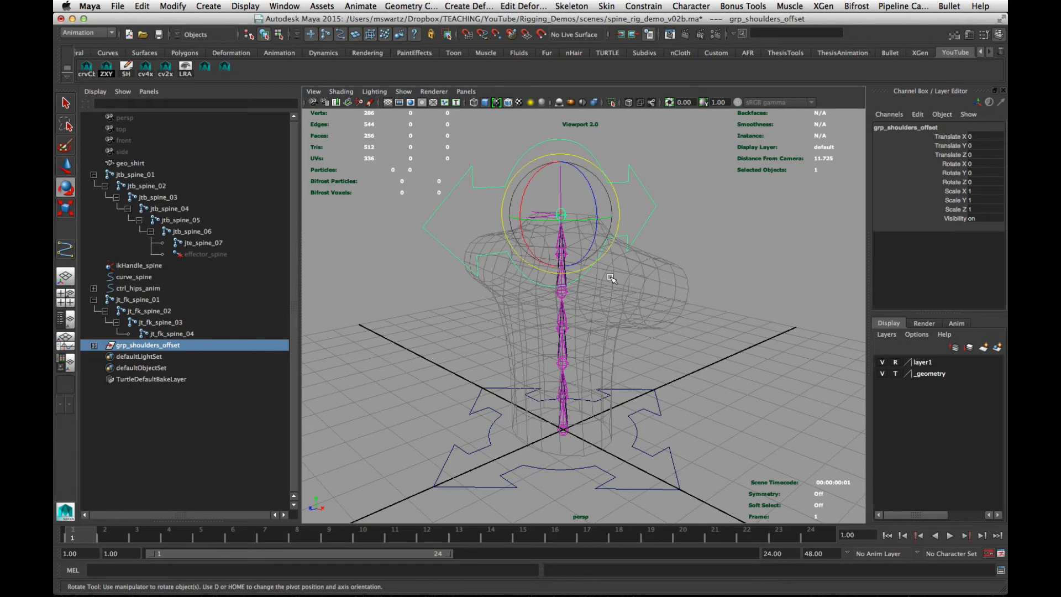
alt+middle_drag(616, 340, 618, 343)
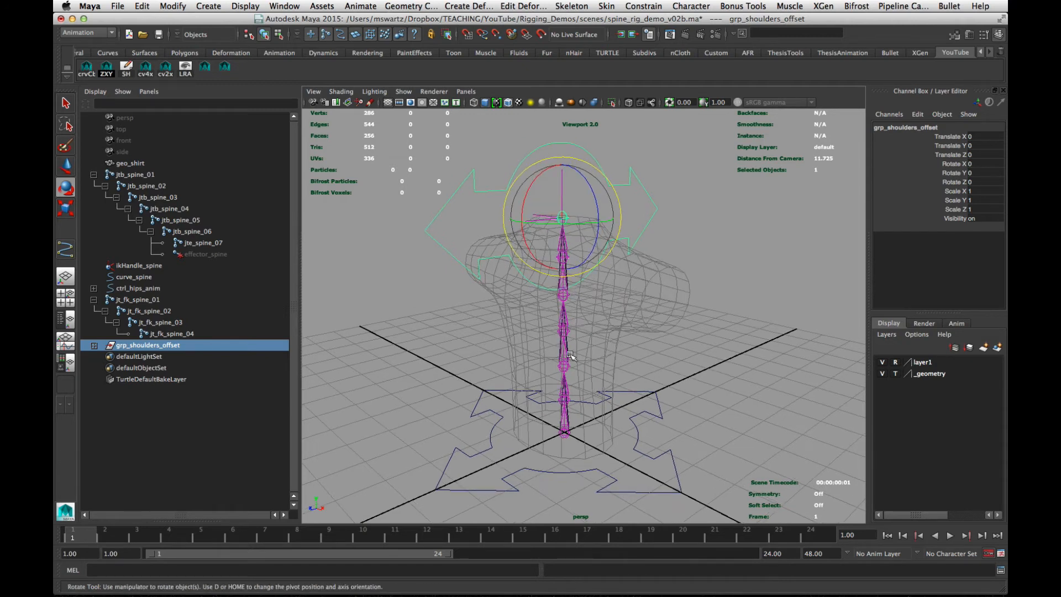
Parent-constrain grp_shoulders_offset to the FK joint jt_fk_spine_03
click(425, 338)
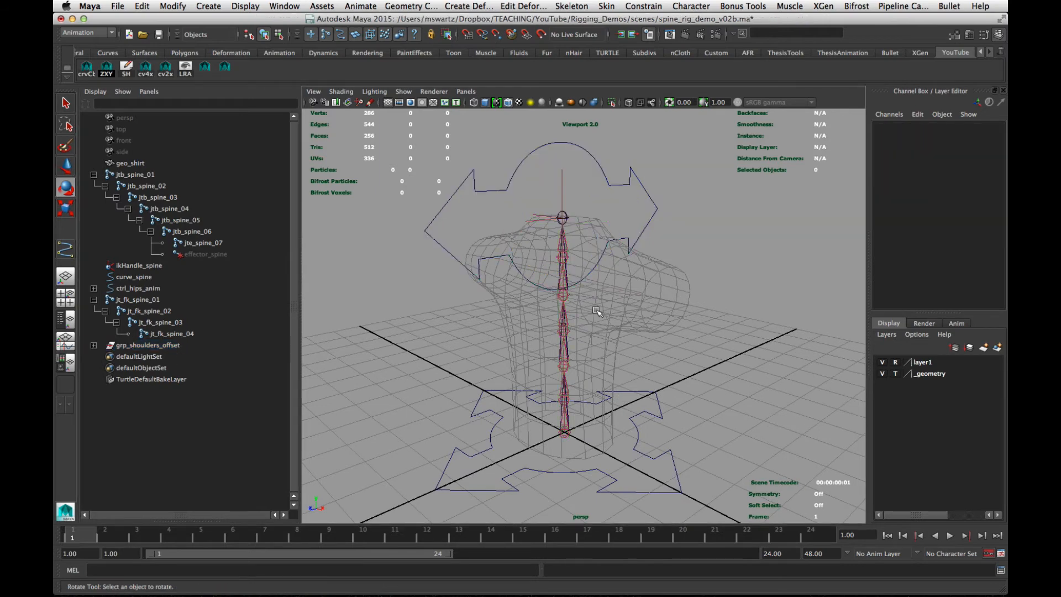
alt+drag(506, 317, 506, 321)
alt+right_drag(506, 321, 593, 322)
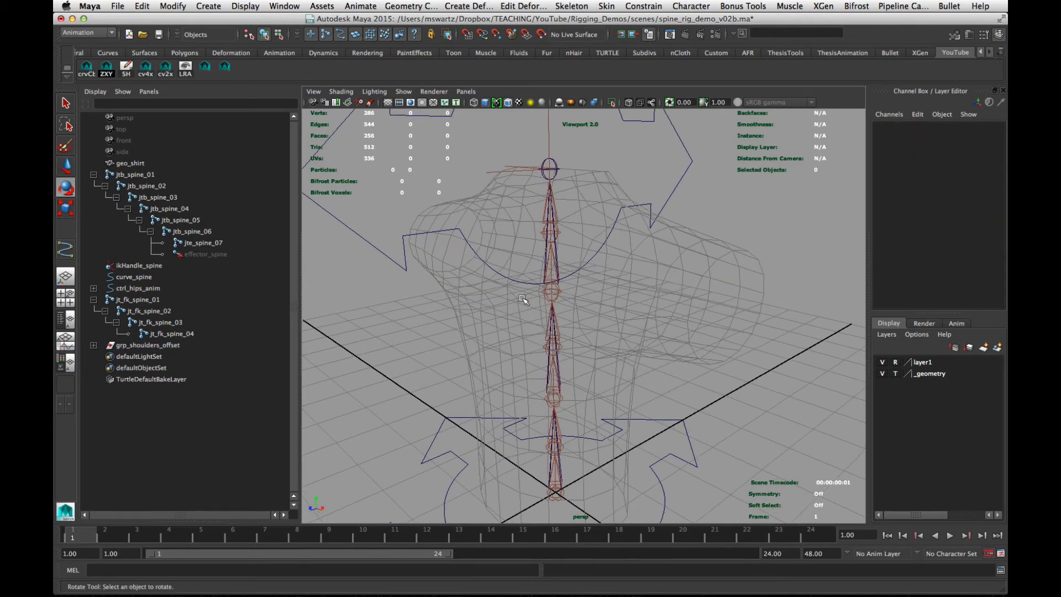
click(147, 312)
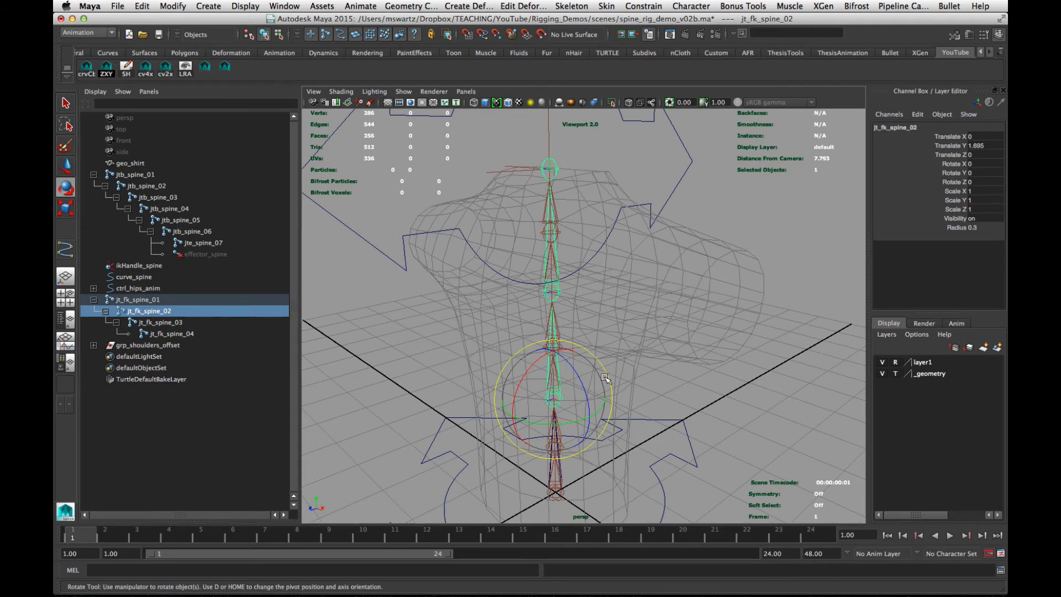
alt+drag(605, 377, 663, 303)
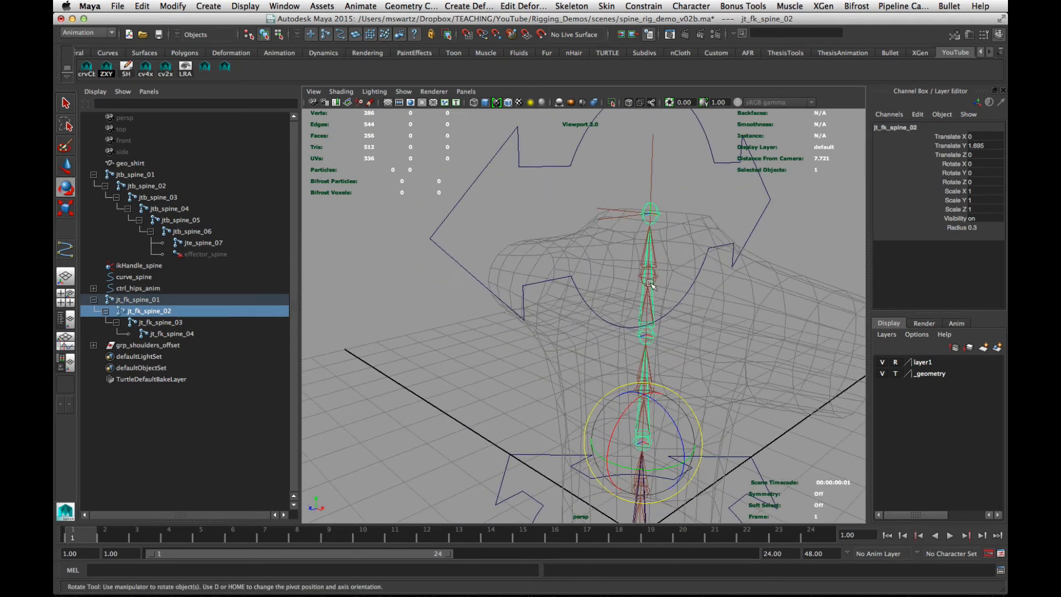
click(163, 323)
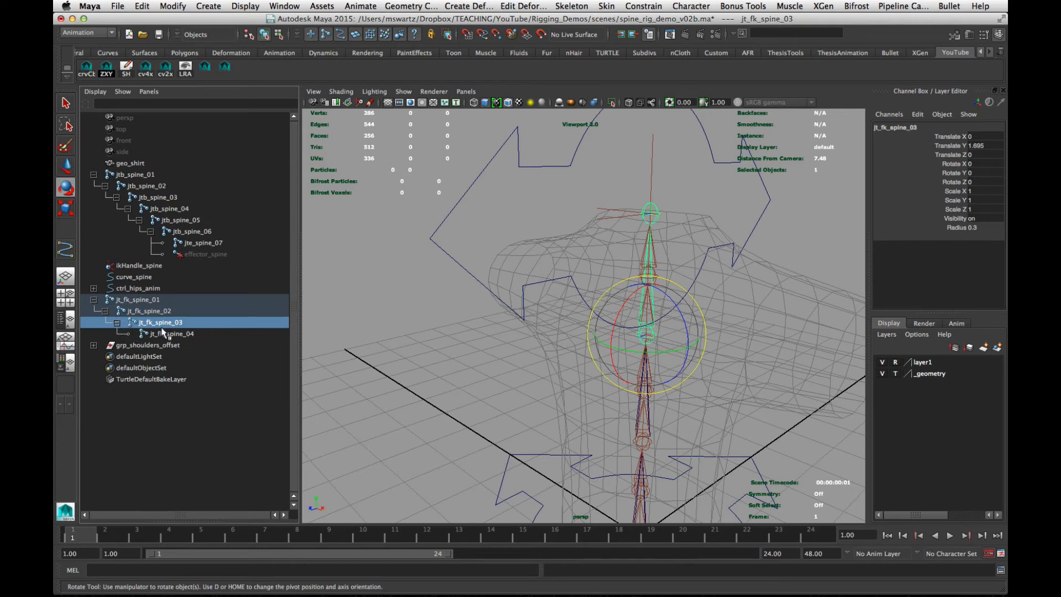
alt+drag(526, 372, 494, 285)
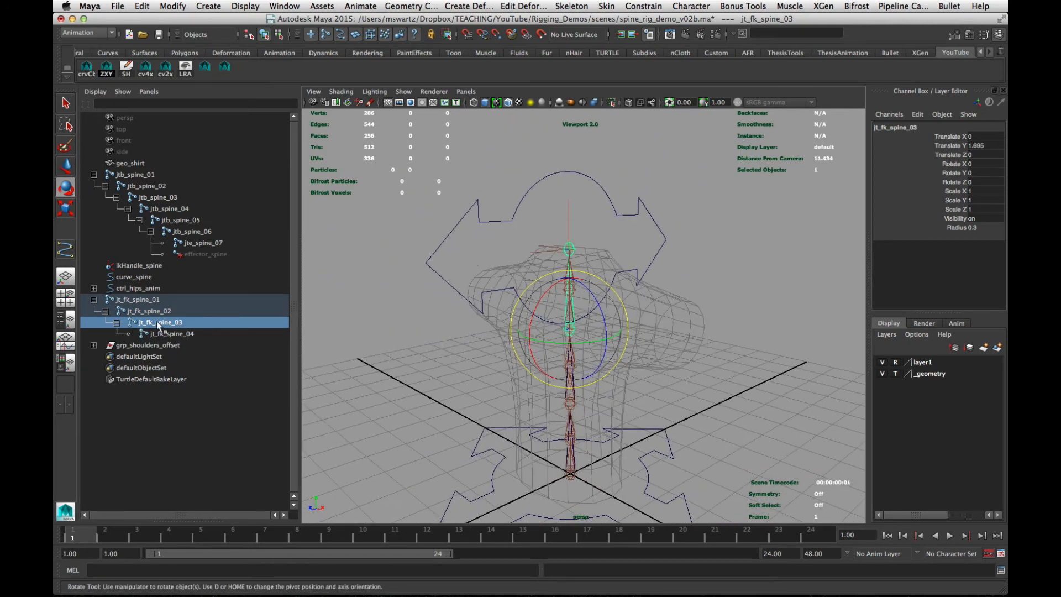
key(q)
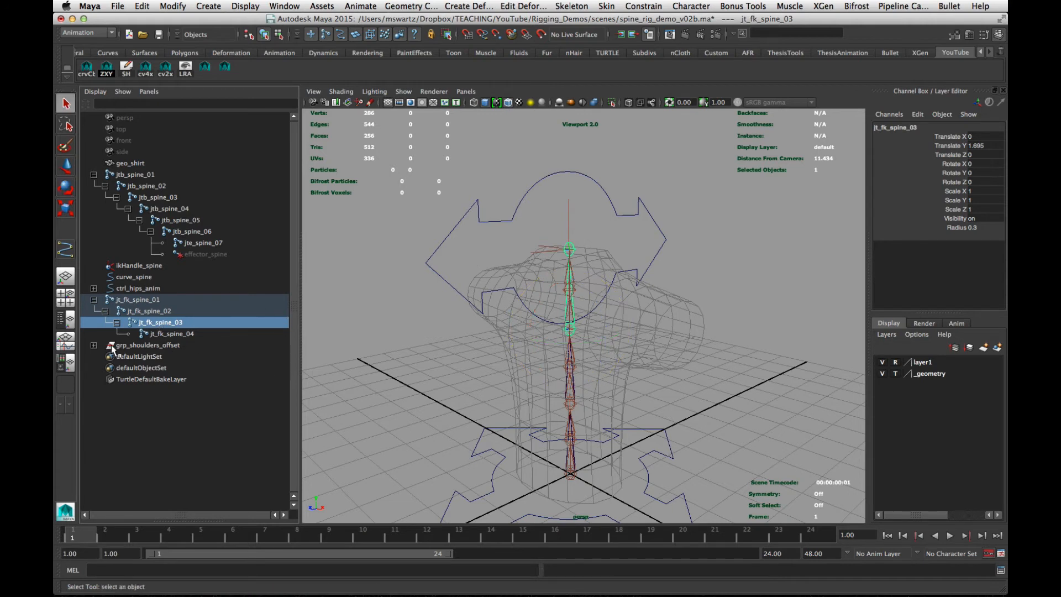
ctrl+click(154, 346)
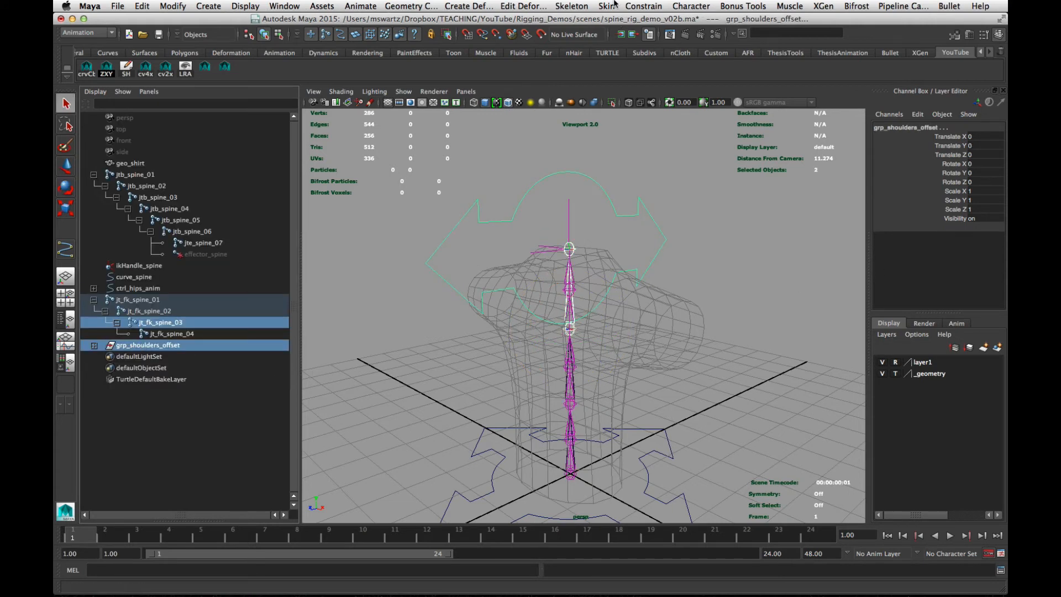
click(635, 6)
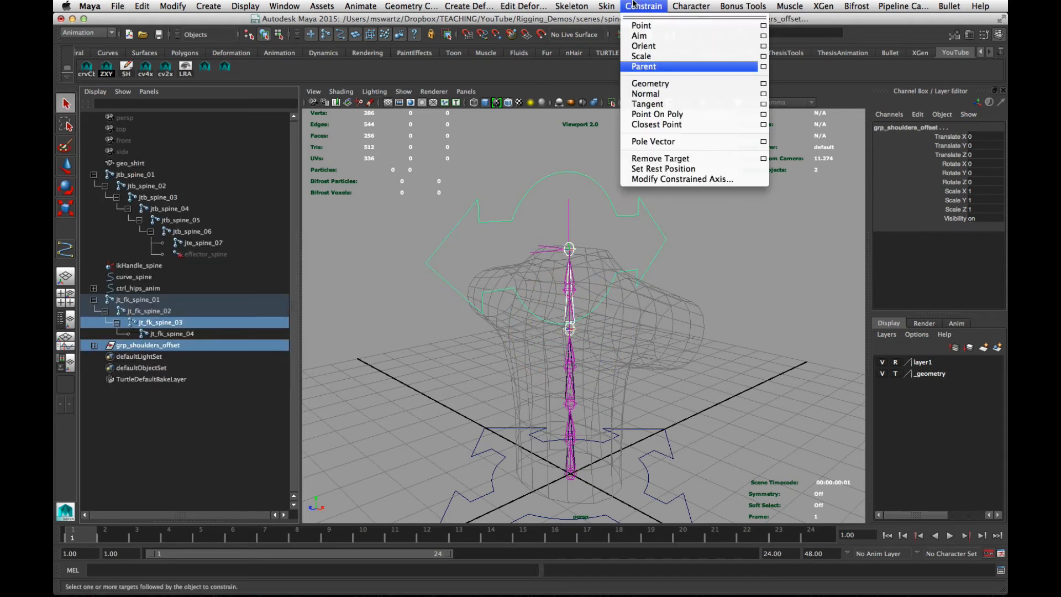
click(644, 66)
click(755, 200)
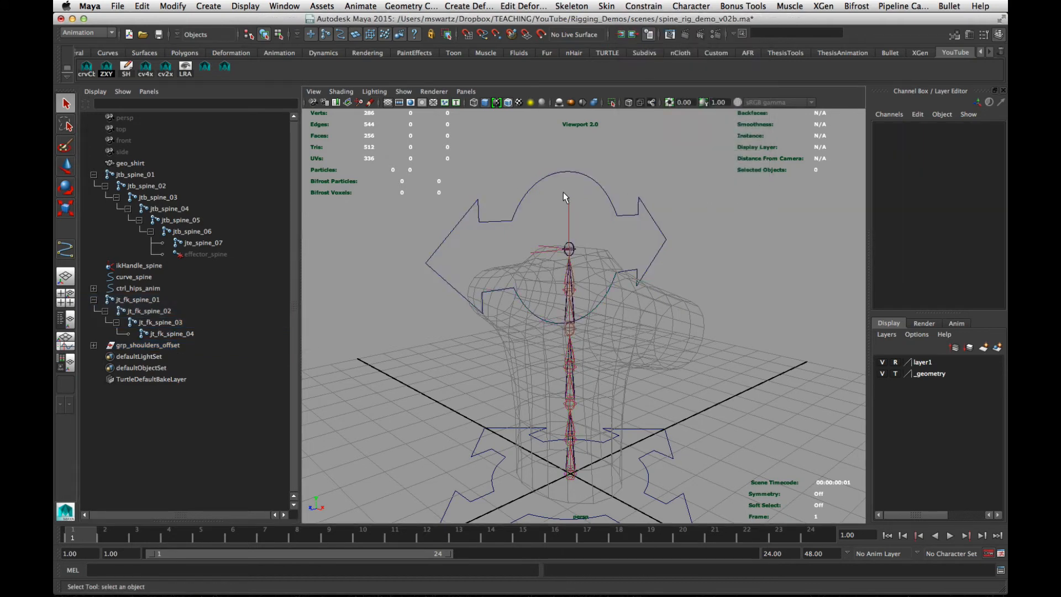
Test the shoulders constraint by rotating jt_fk_spine_03 about X, and undo the rotation
click(218, 322)
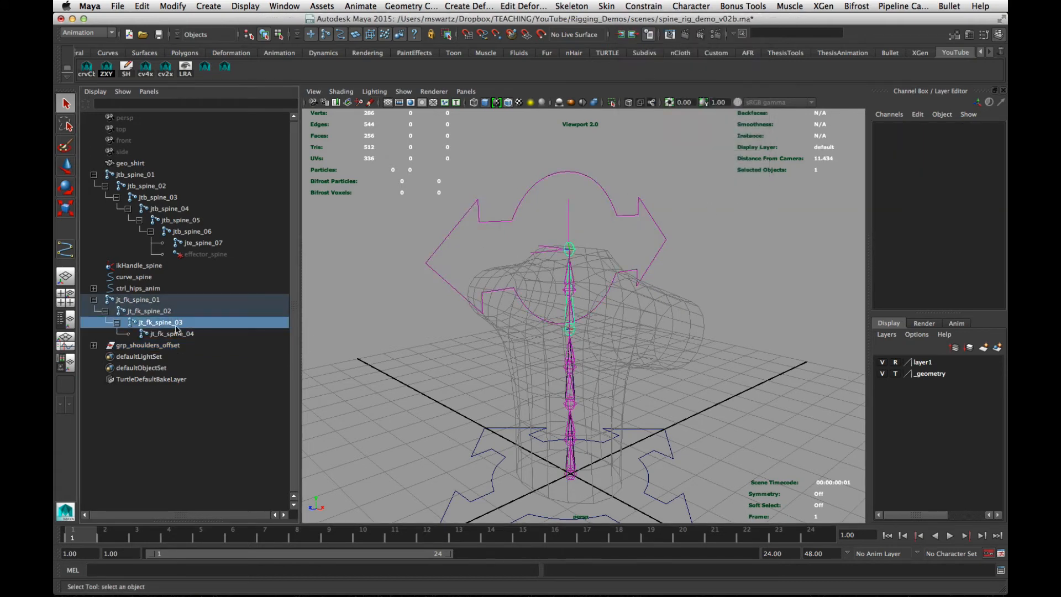
key(e)
drag(540, 298, 499, 342)
key(ctrl+z)
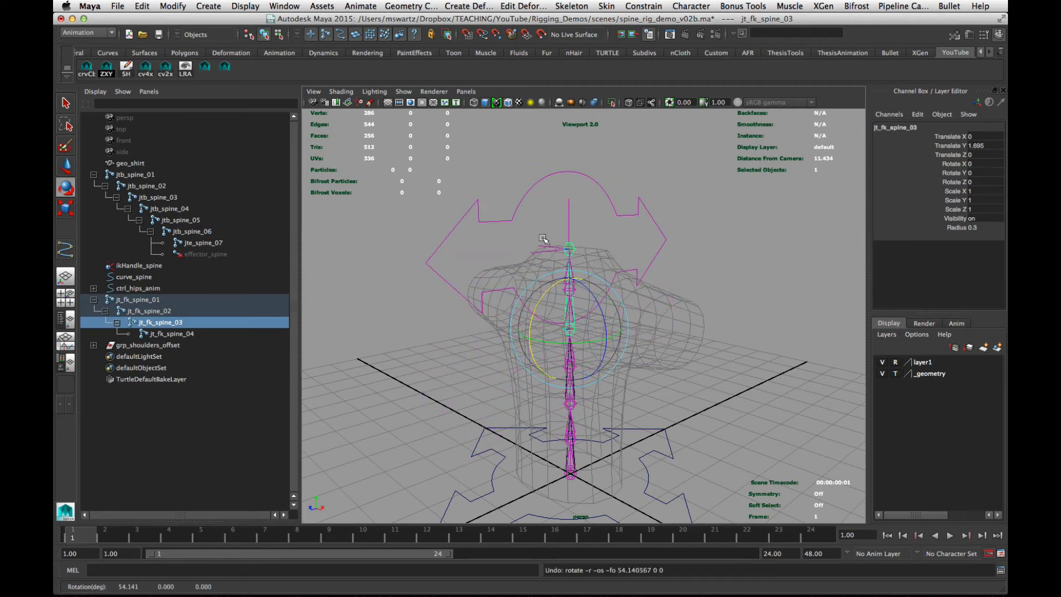
Inspect the parent constraint node inside grp_shoulders_offset
click(384, 237)
alt+drag(586, 278, 559, 286)
alt+middle_drag(524, 313, 532, 303)
alt+drag(533, 303, 507, 310)
click(93, 345)
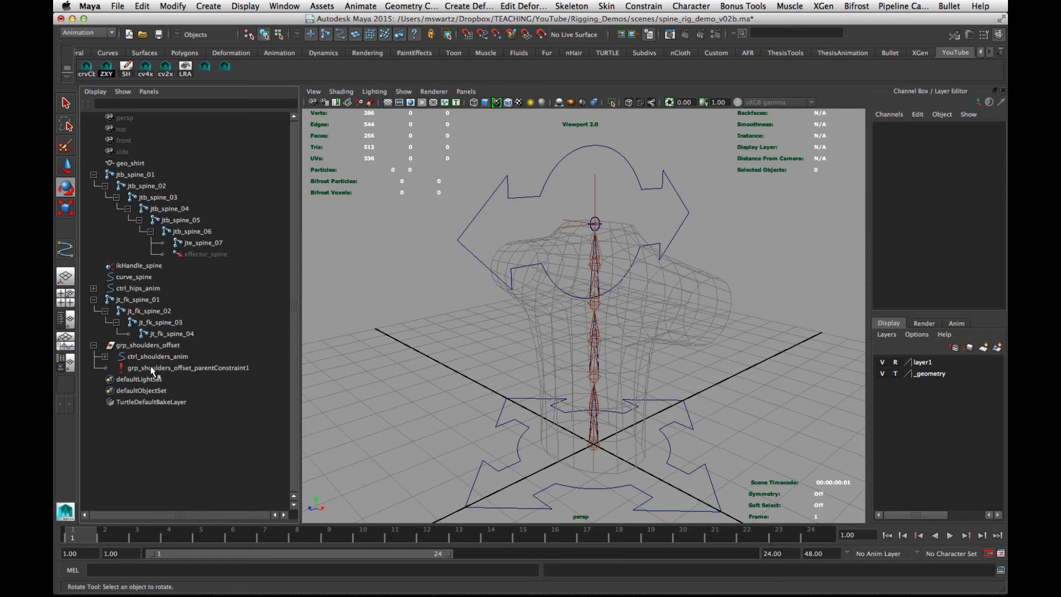
click(150, 367)
click(443, 333)
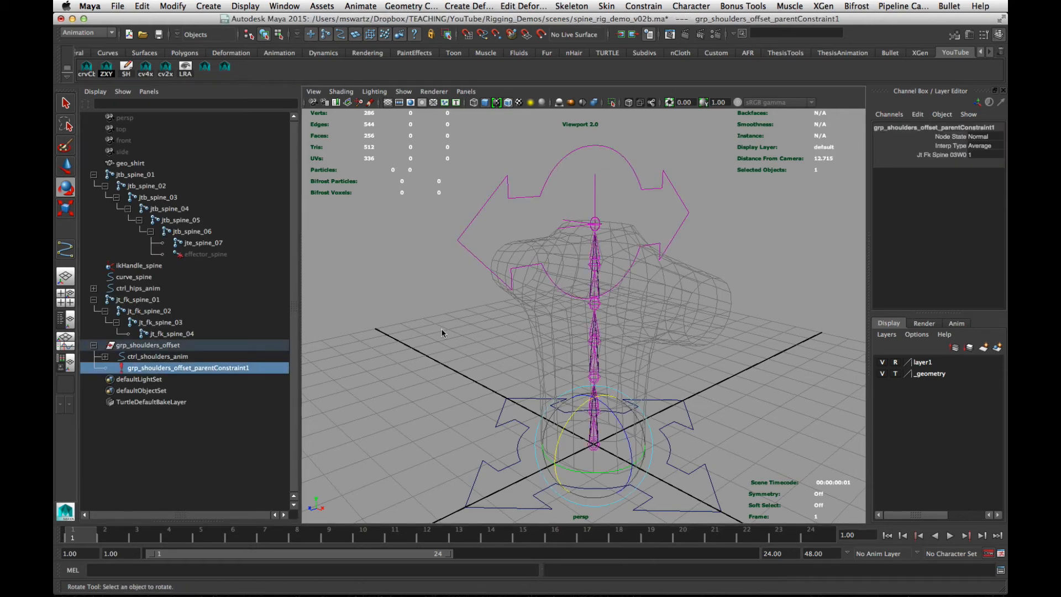
alt+right_drag(594, 346, 525, 341)
alt+drag(525, 340, 527, 334)
alt+right_drag(533, 335, 604, 341)
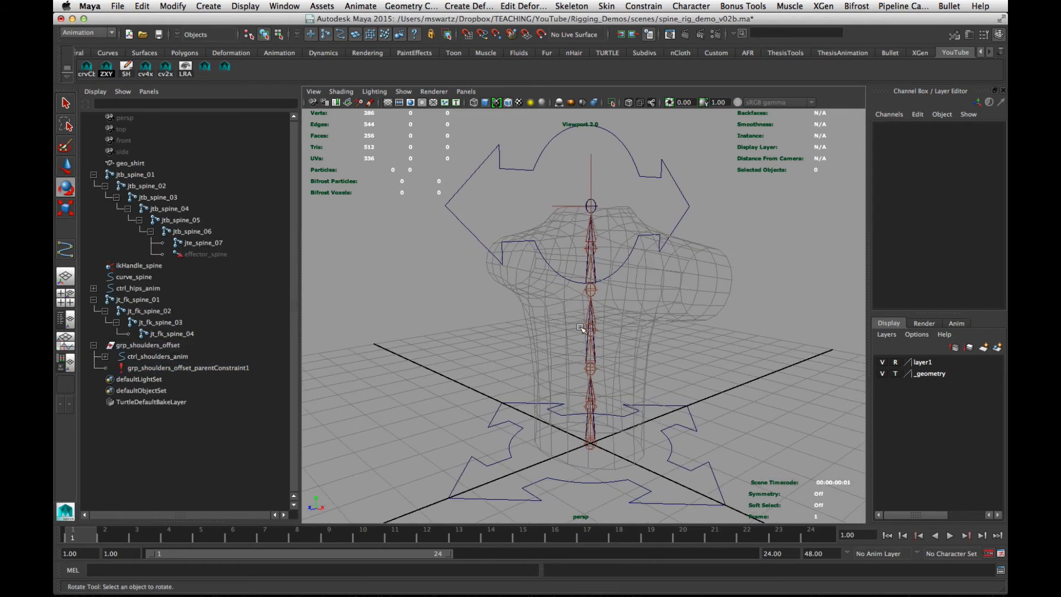
alt+drag(590, 356, 589, 360)
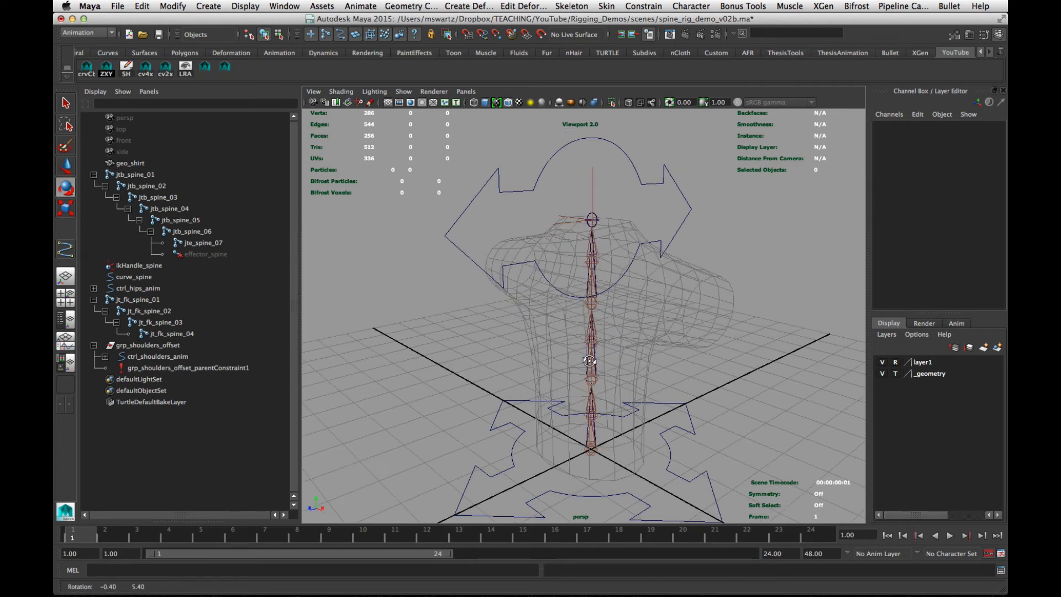
alt+right_drag(590, 360, 500, 353)
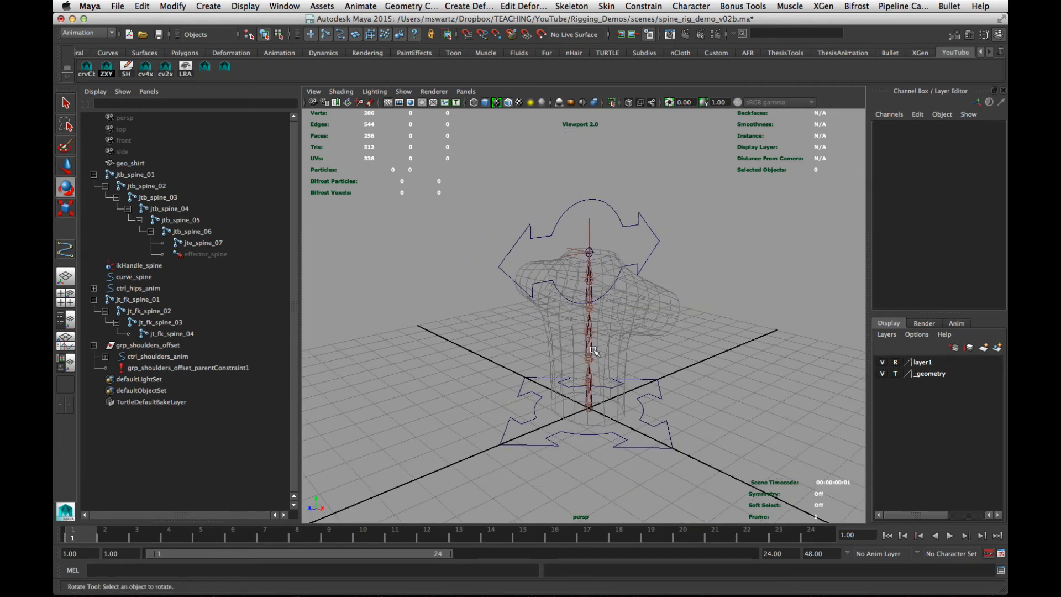
alt+drag(574, 354, 586, 298)
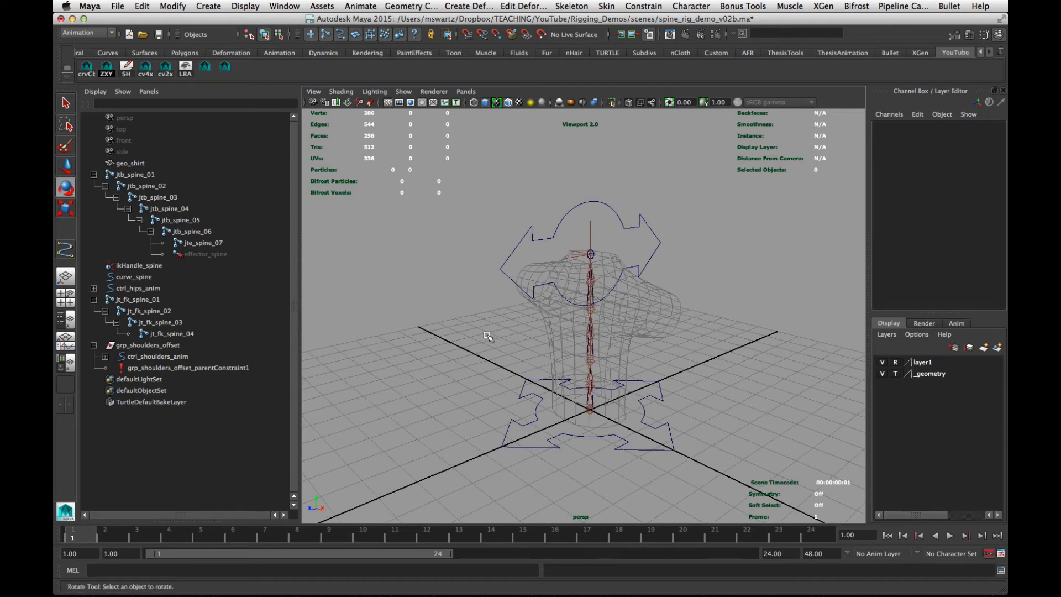
Create a NURBS circle at the origin and scale it uniformly to about 1.564
click(210, 6)
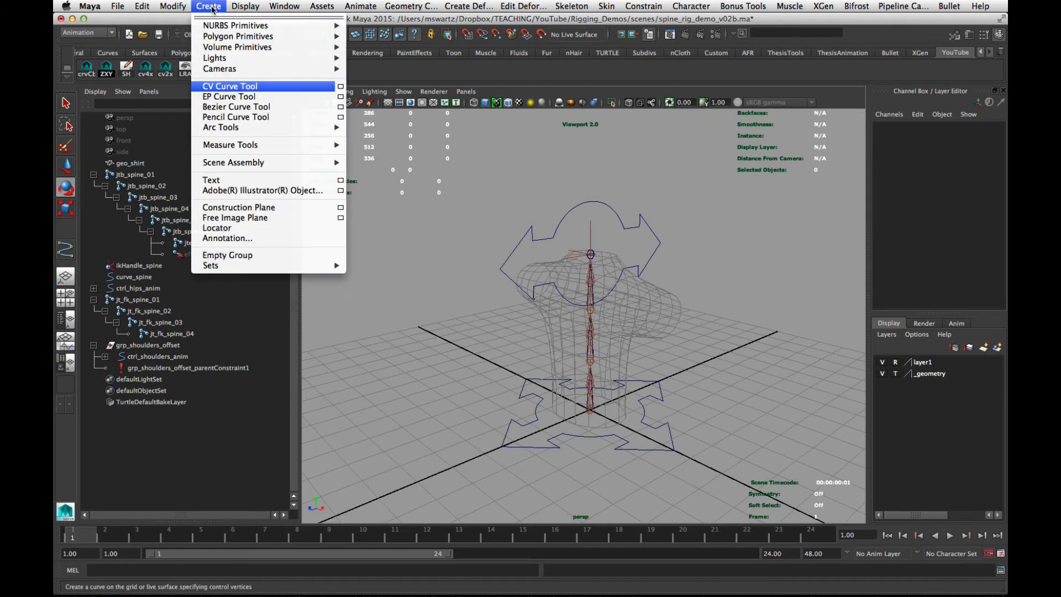
click(366, 90)
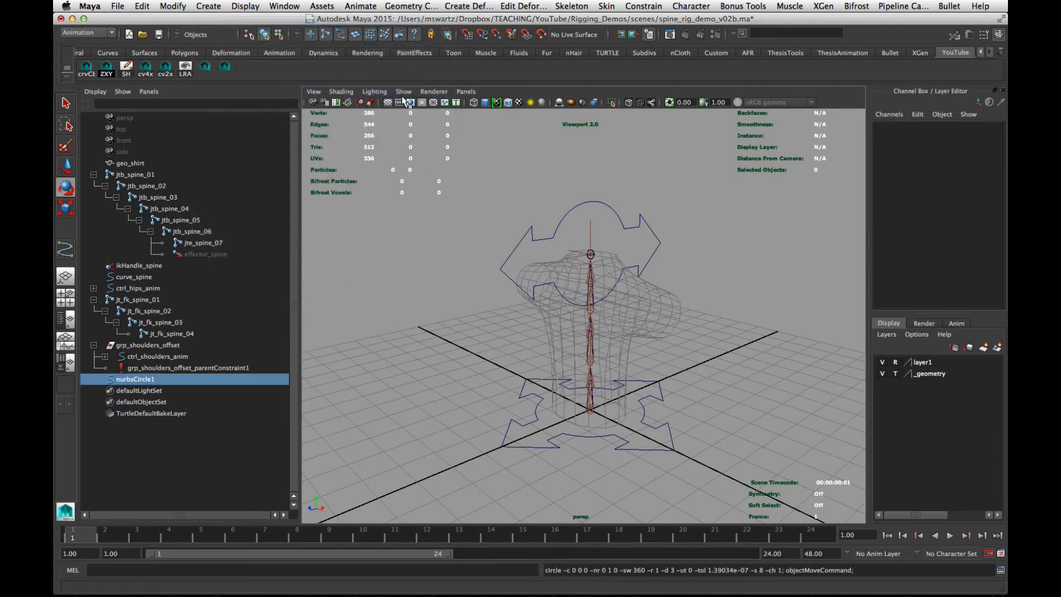
key(e)
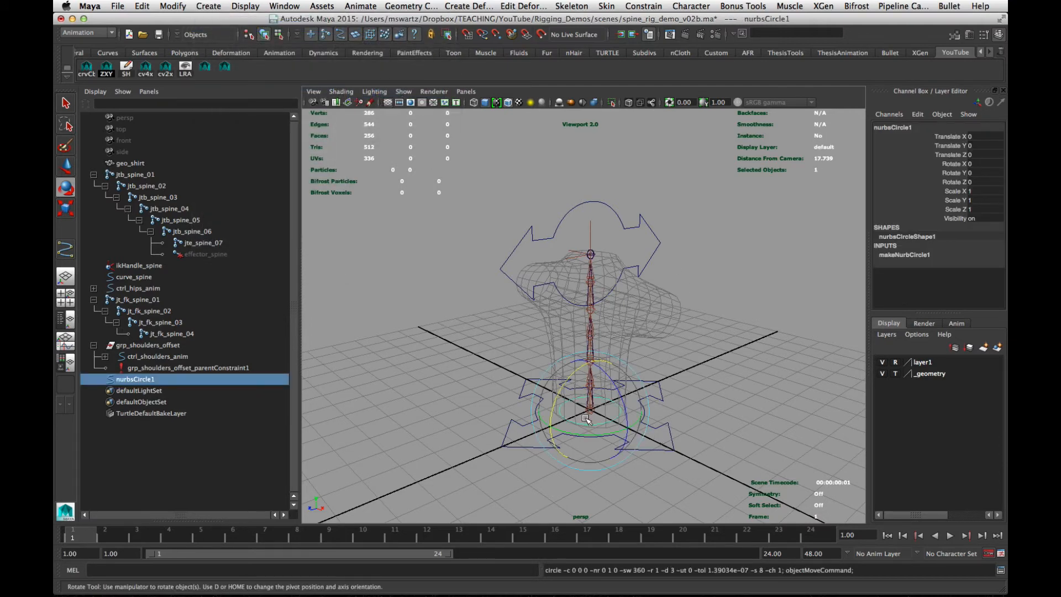
key(r)
drag(589, 413, 632, 420)
Snap the circle up to the second FK spine joint, jt_fk_spine_02
key(w)
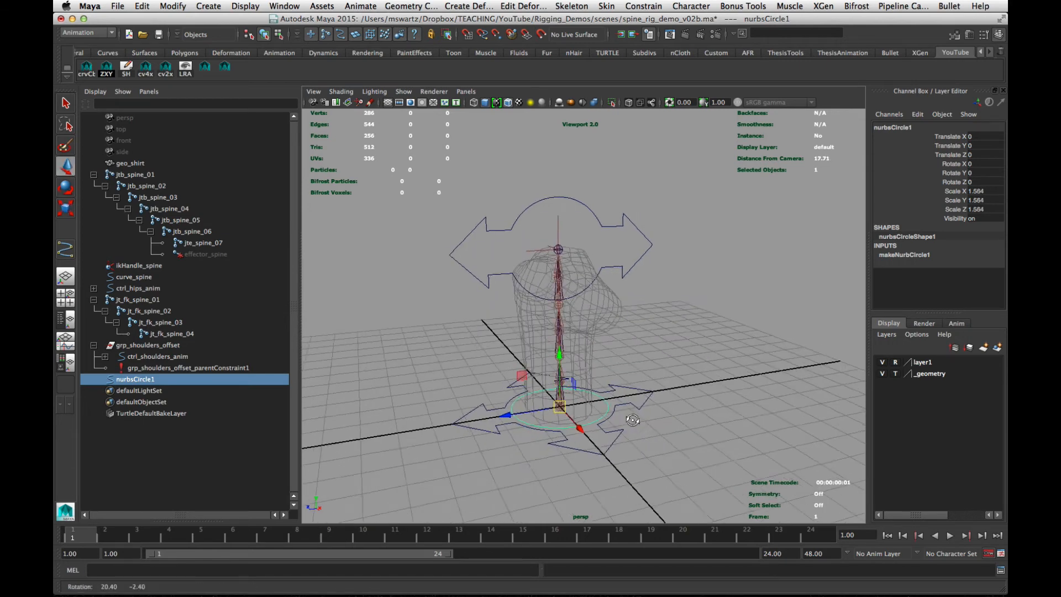
alt+right_drag(633, 420, 668, 414)
alt+drag(668, 413, 701, 399)
key(v)
middle_drag(641, 344, 641, 350)
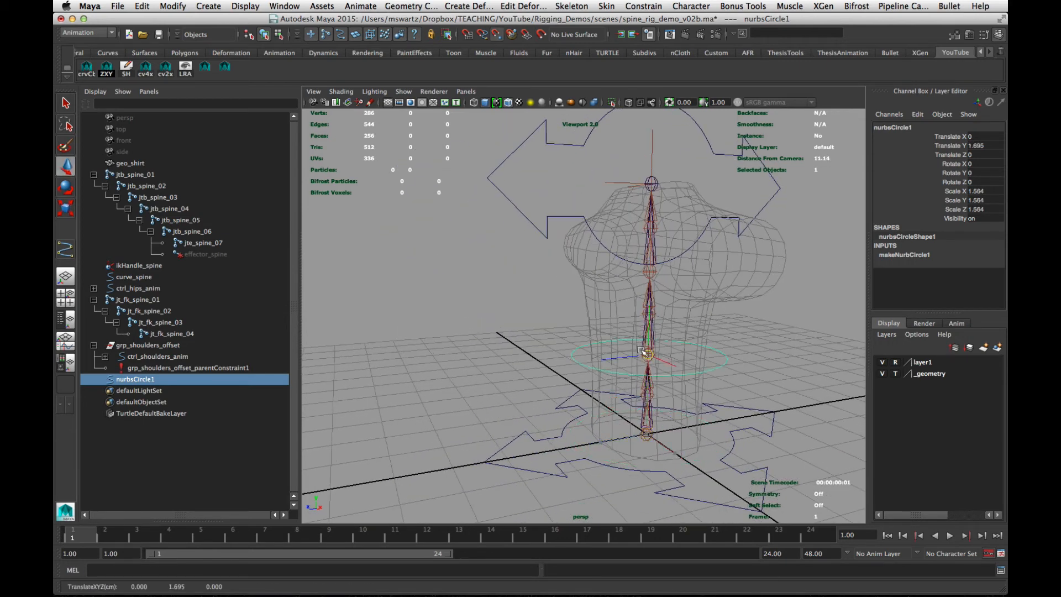
Duplicate the circle and snap the copy to the third FK spine joint, jt_fk_spine_03
alt+drag(654, 403, 703, 414)
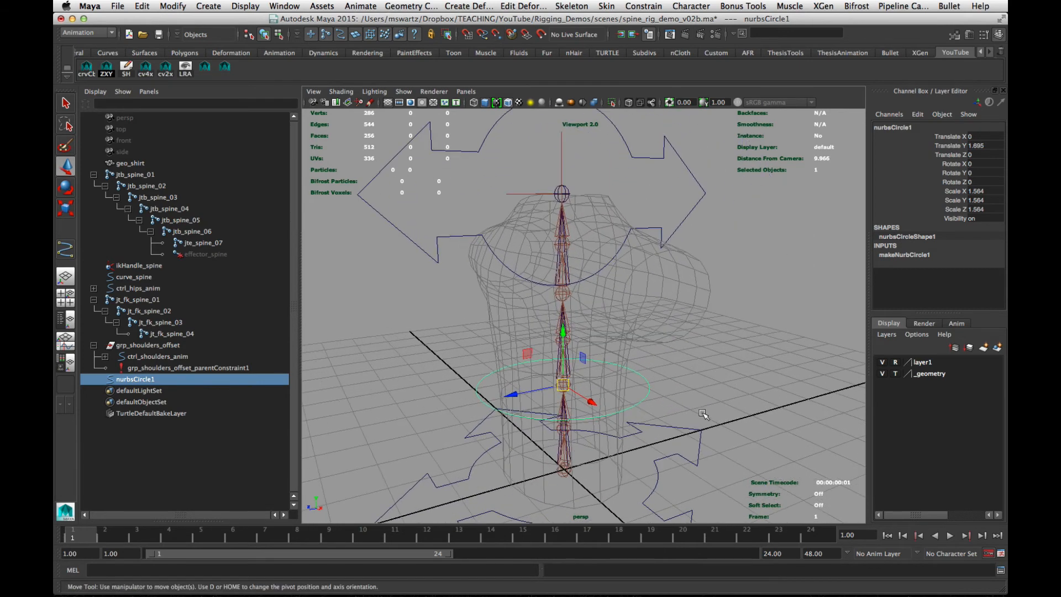
key(ctrl+d)
alt+drag(528, 352, 564, 344)
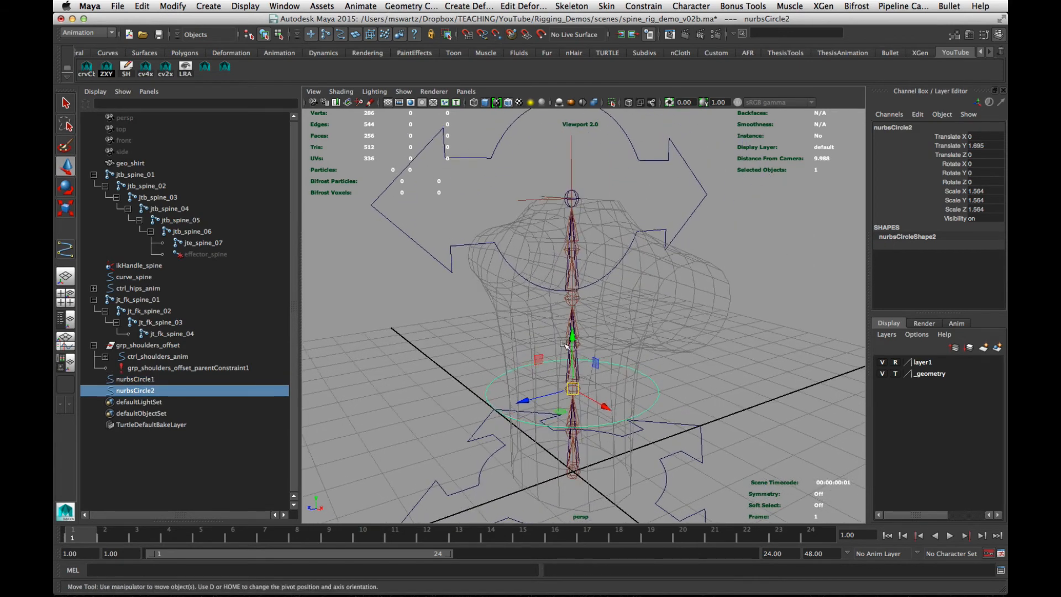
key(v)
middle_drag(584, 293, 577, 297)
click(700, 374)
alt+right_drag(685, 372, 574, 361)
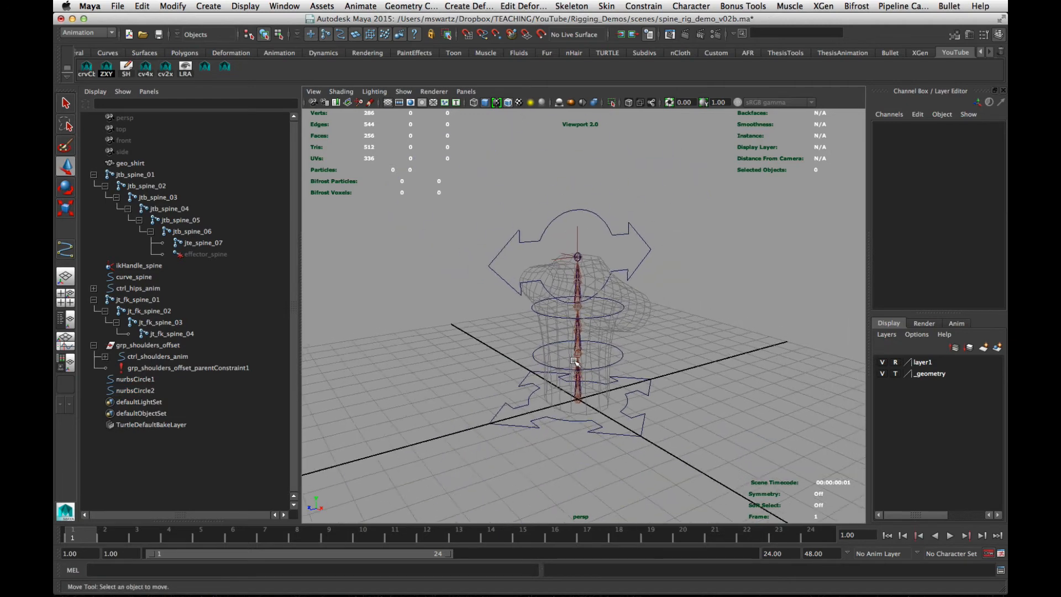
alt+drag(574, 362, 450, 367)
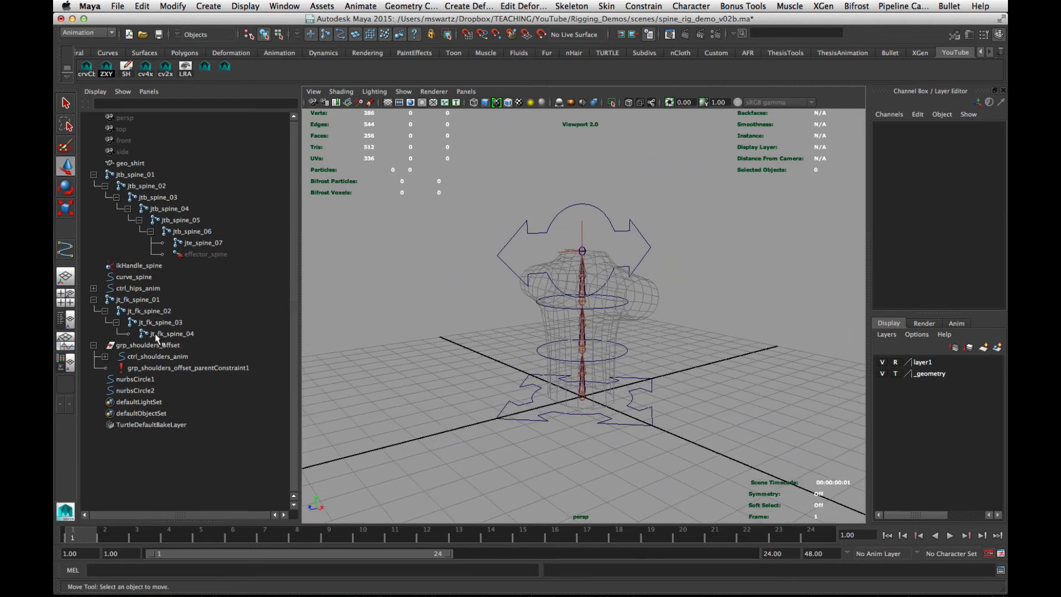
Isolate the four FK spine joints and both NURBS circles in the viewport
click(93, 344)
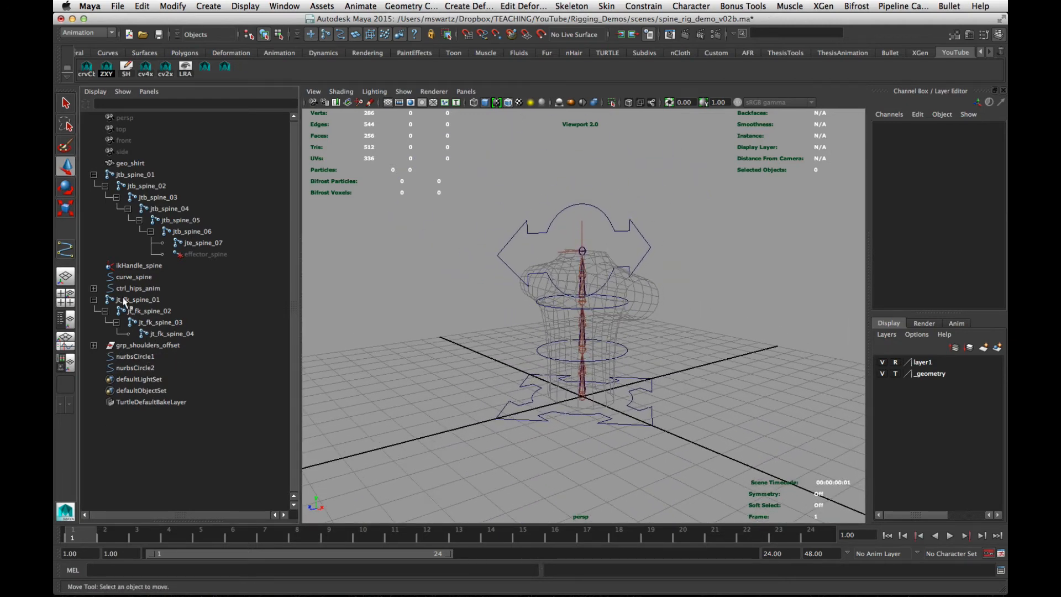
drag(124, 301, 204, 331)
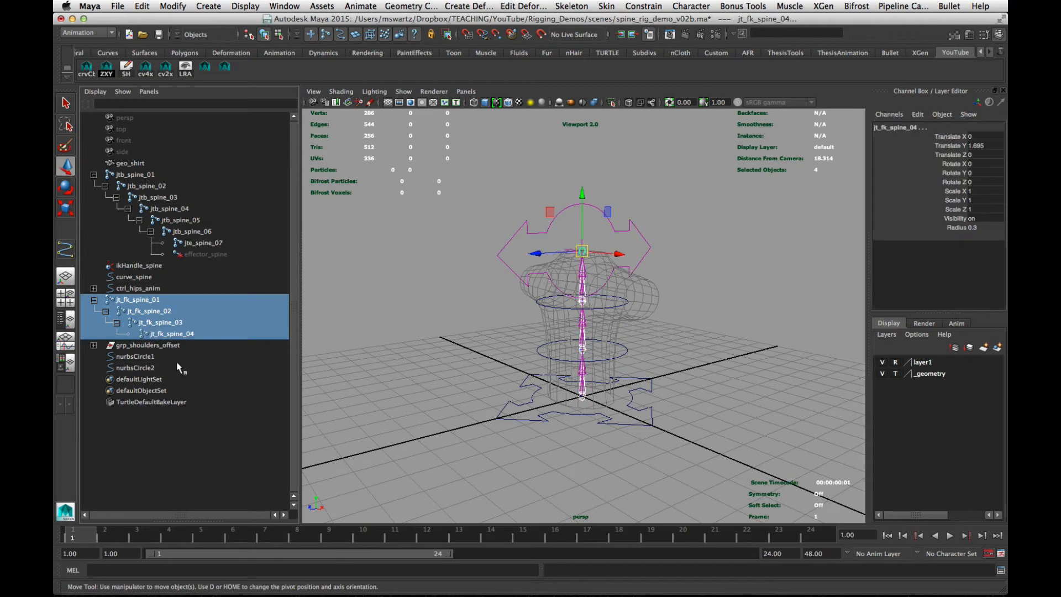
ctrl+drag(140, 358, 141, 368)
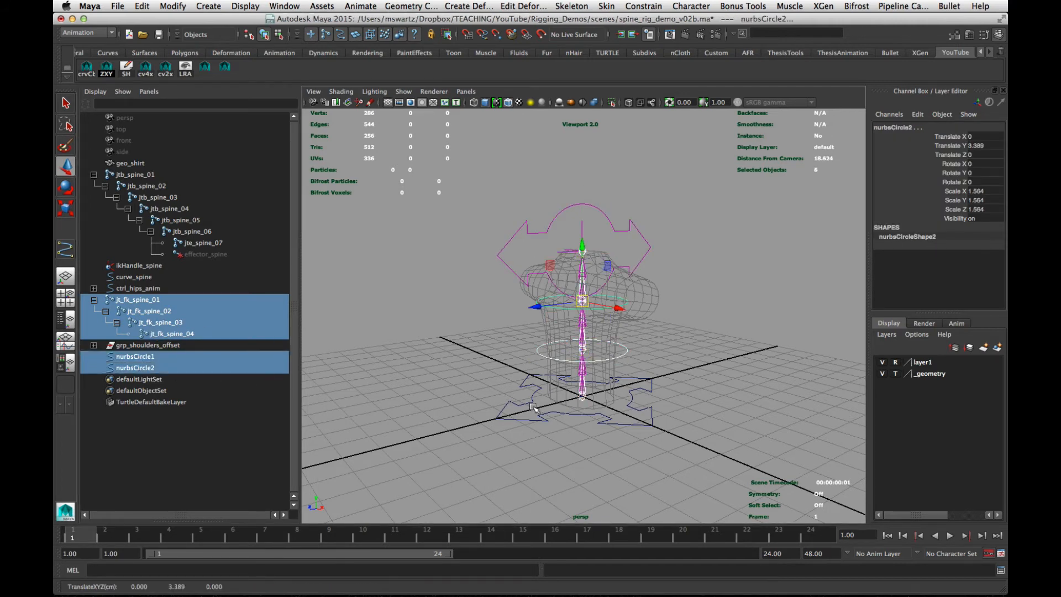
key(ctrl+1)
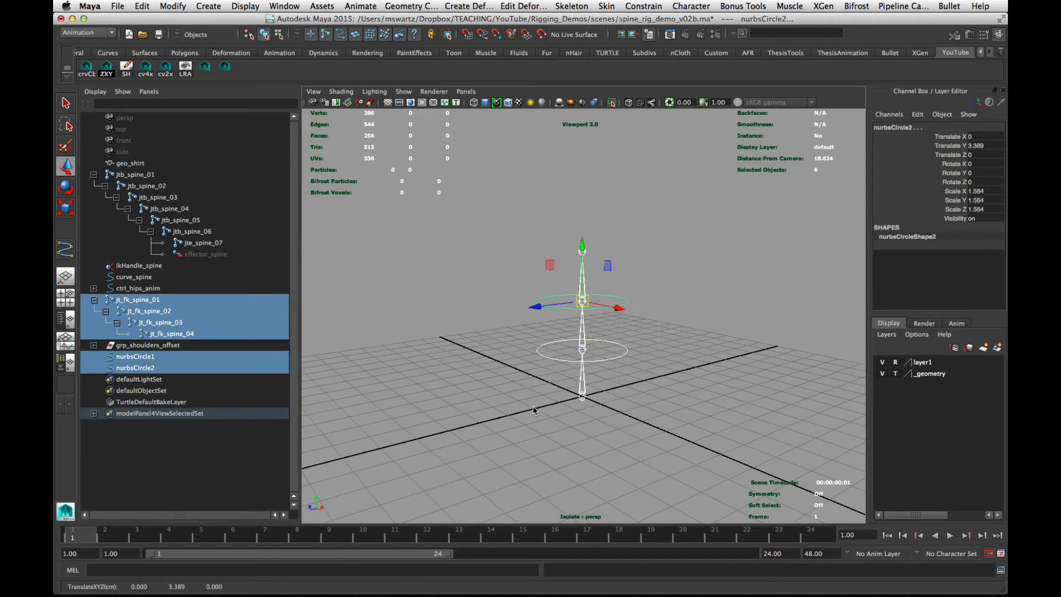
click(534, 410)
alt+drag(533, 410, 653, 374)
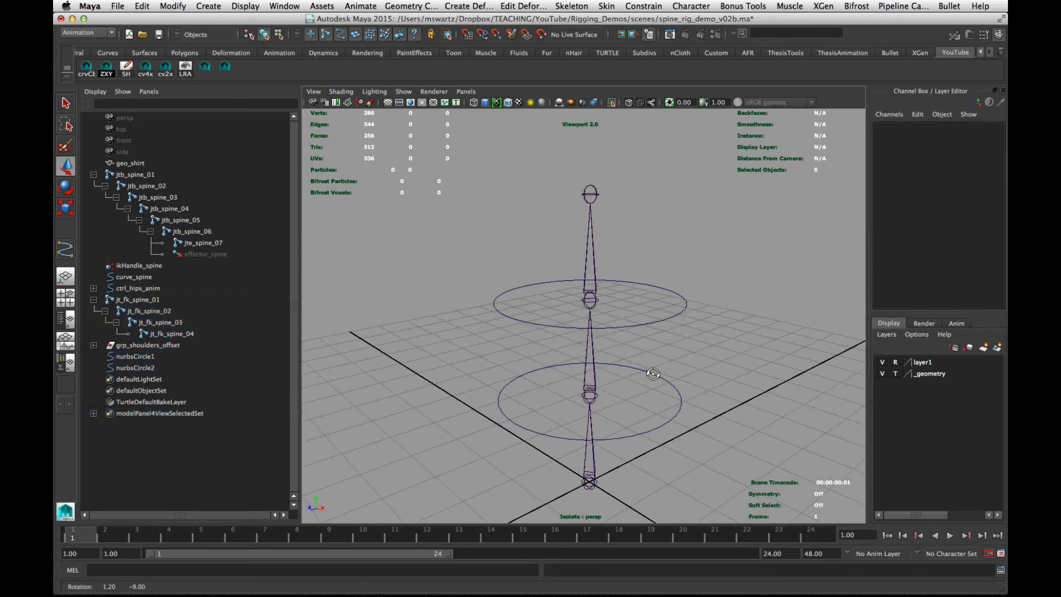
Check the transform values of the upper and lower circles
click(640, 284)
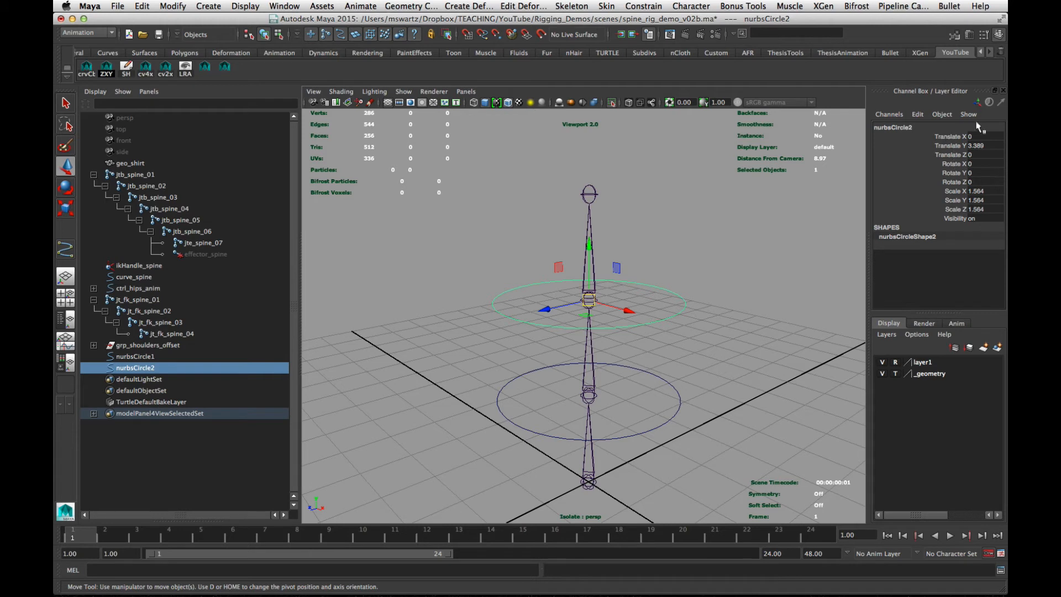
drag(634, 386, 753, 451)
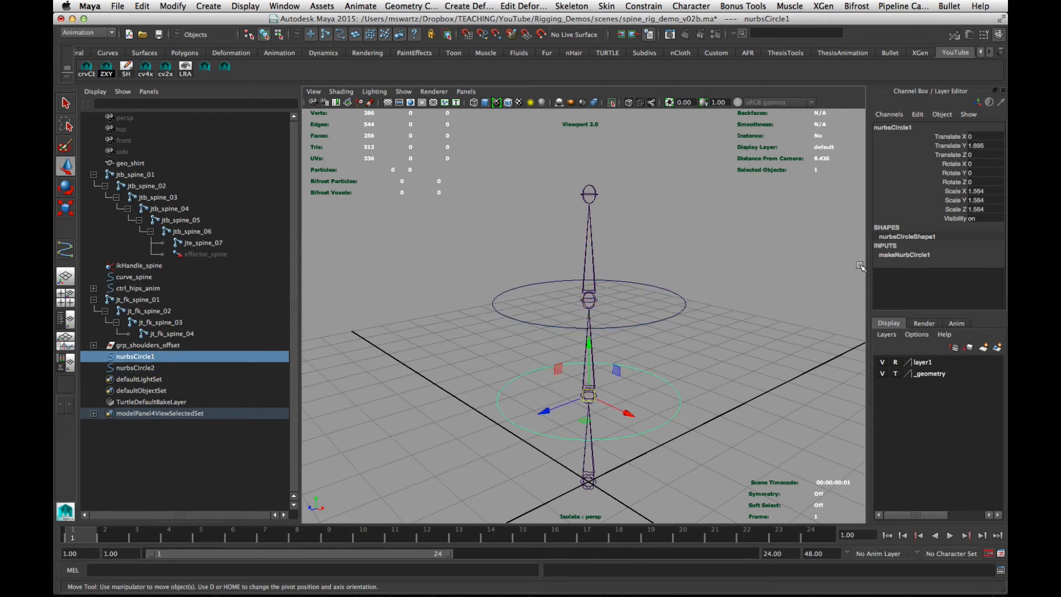
drag(728, 222, 647, 462)
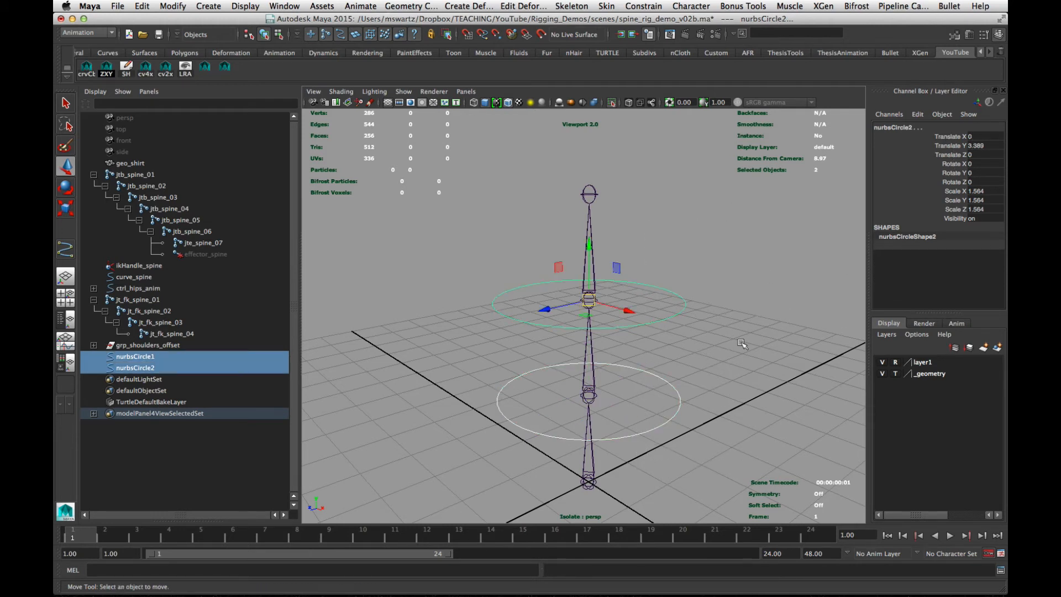
click(719, 355)
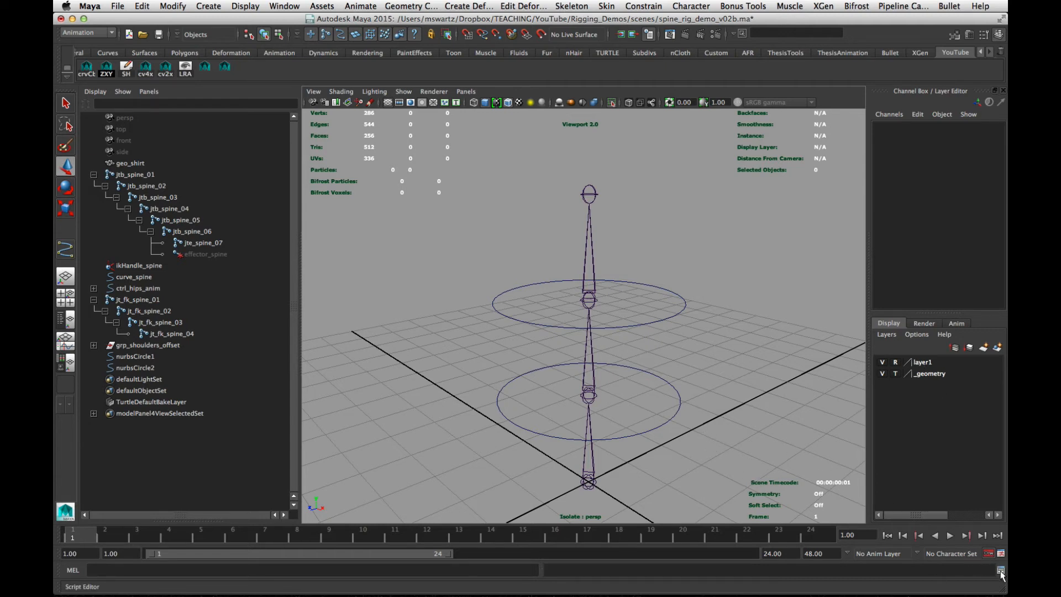
Open the Script Editor and add an empty MEL script tab
click(971, 554)
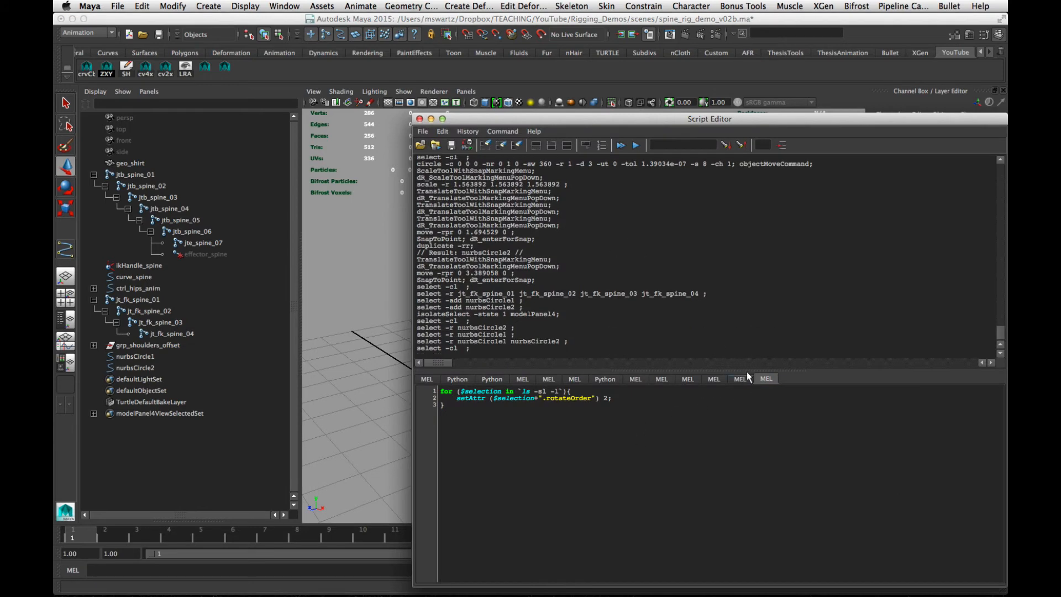
right_drag(672, 427, 672, 403)
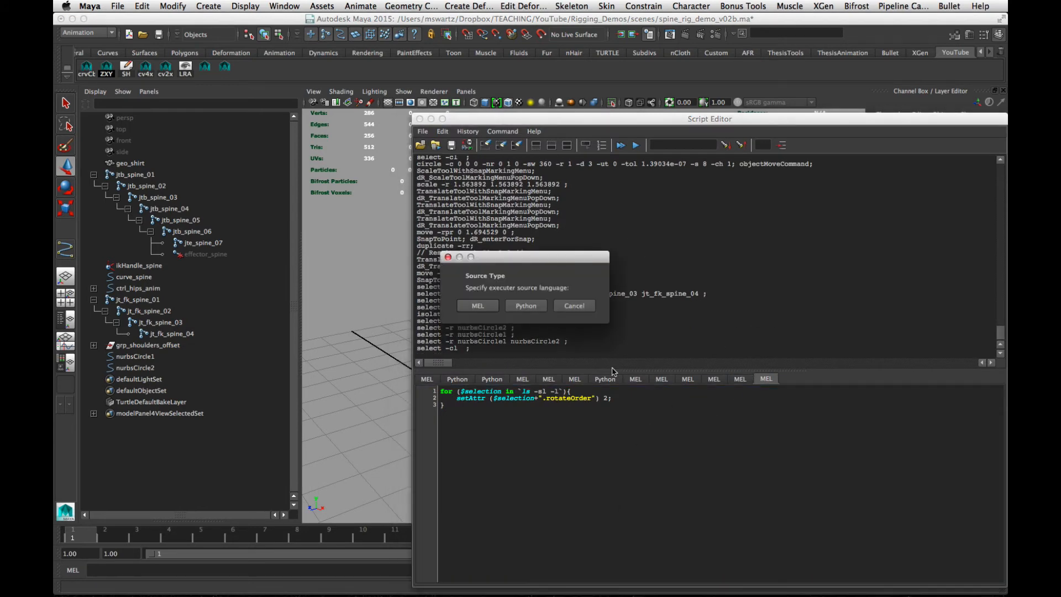
click(479, 305)
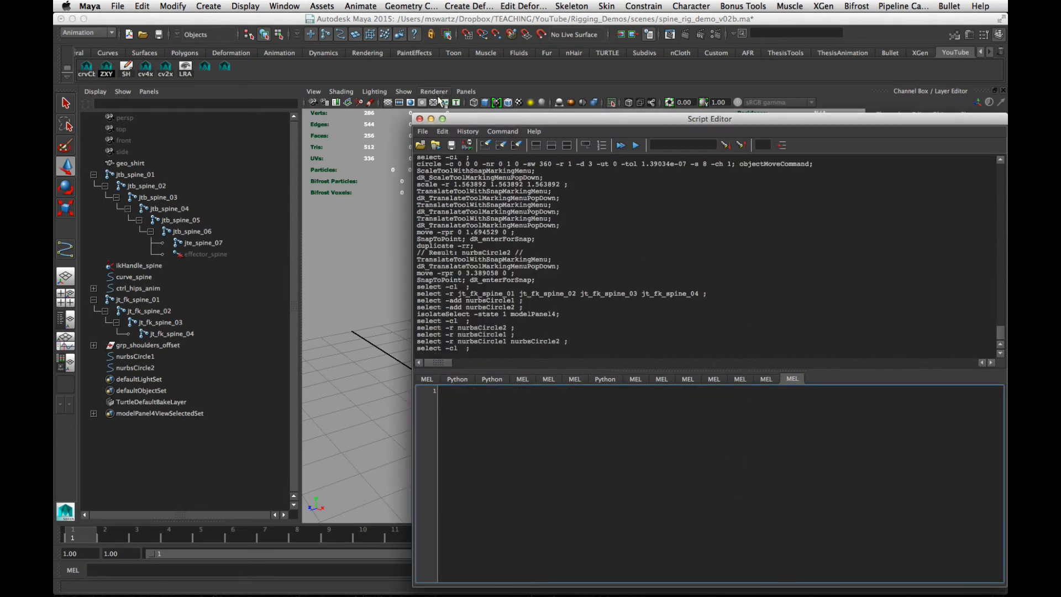
Clear the Script Editor history, turn on Echo All Commands, and move the editor clear of the circles
click(472, 131)
click(473, 131)
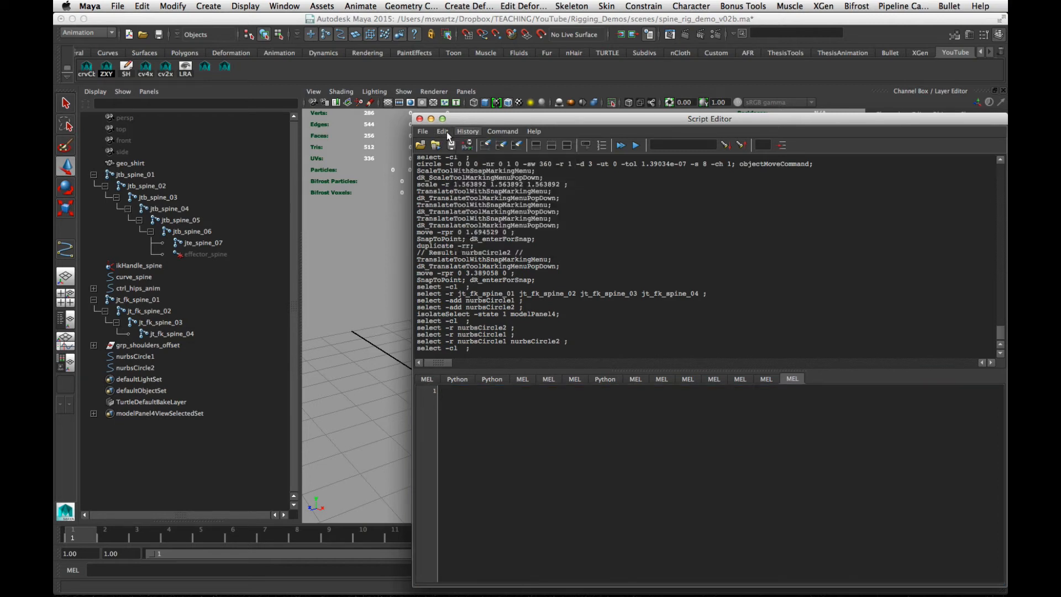
click(443, 131)
click(460, 260)
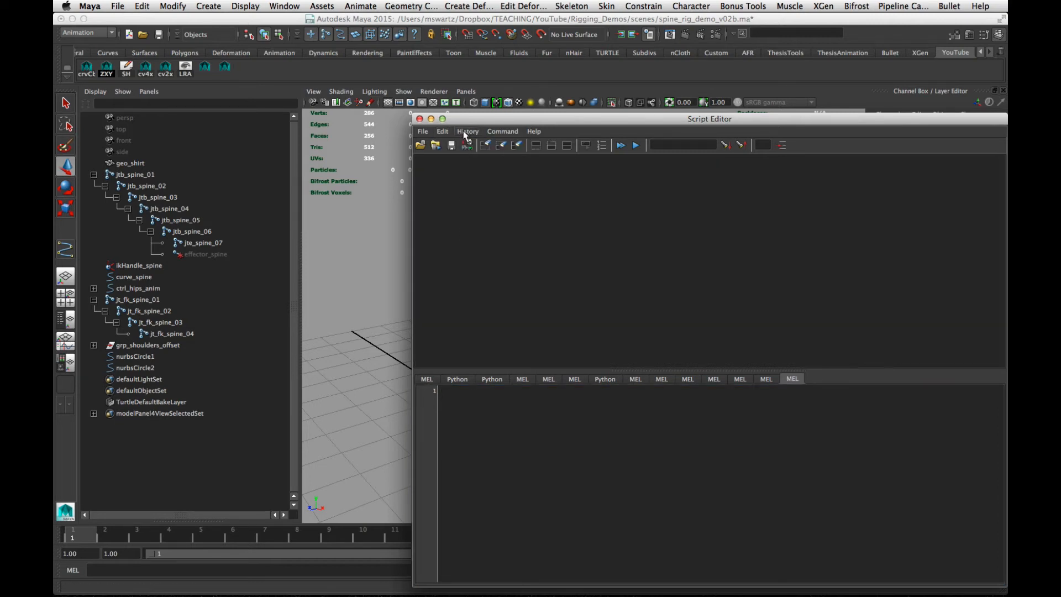
click(471, 131)
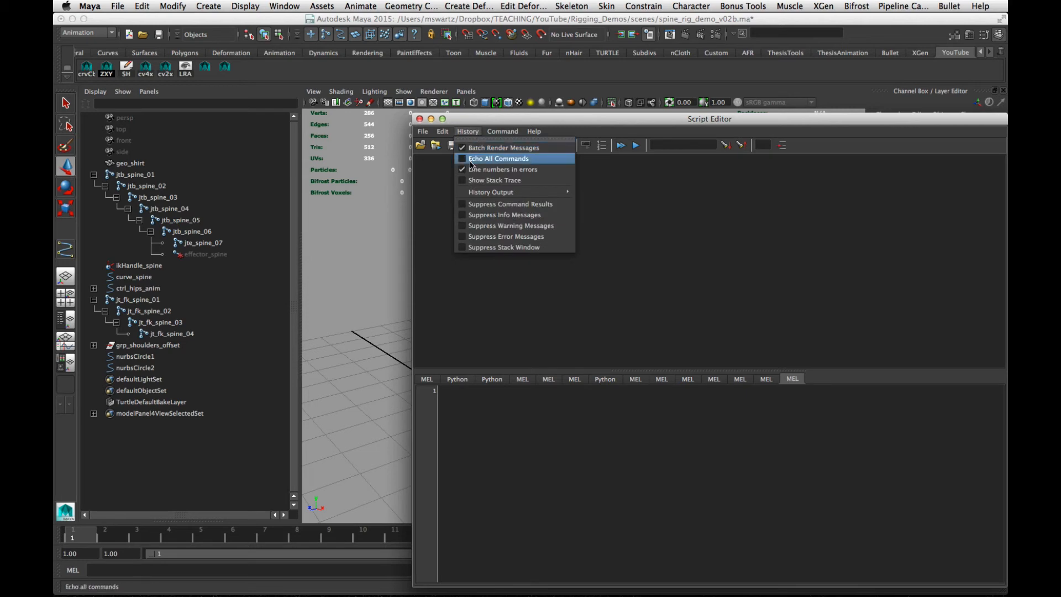
click(487, 159)
drag(495, 121, 776, 110)
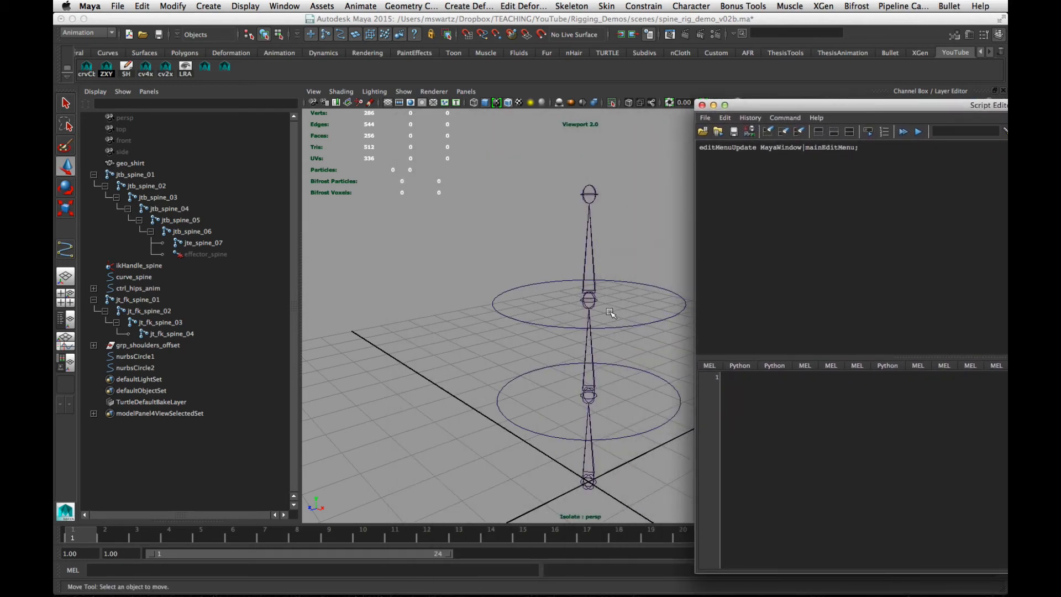
Center the pivots of nurbsCircle1 and nurbsCircle2 and freeze their transformations
drag(639, 268, 675, 407)
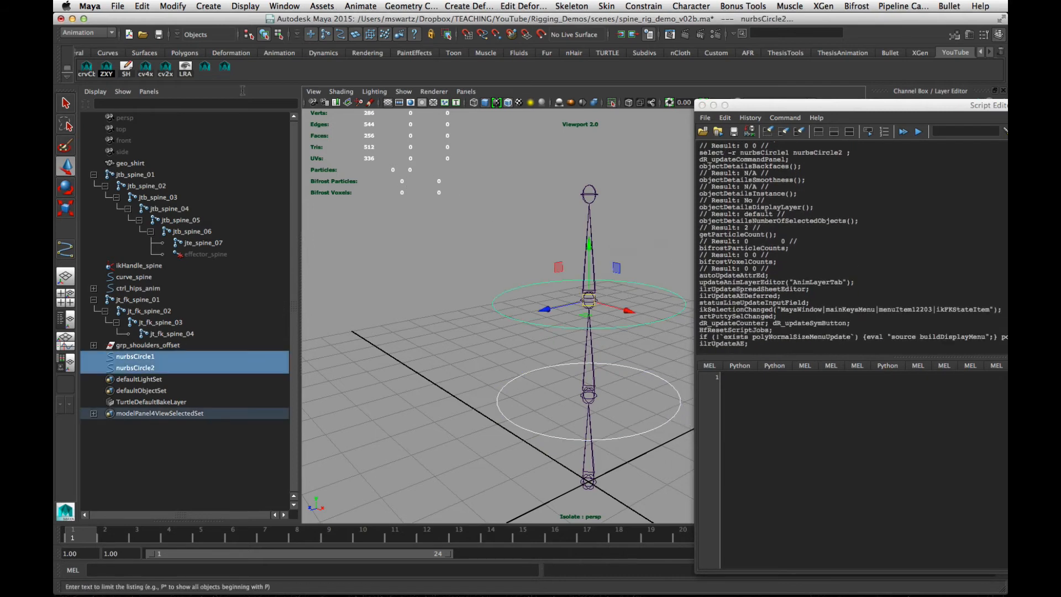
click(178, 6)
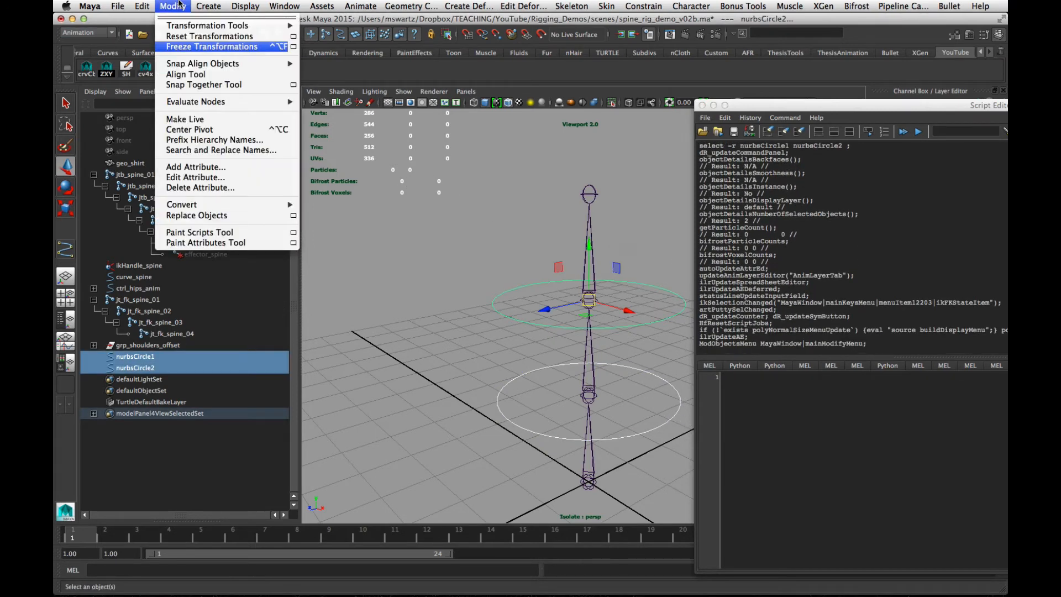
click(189, 130)
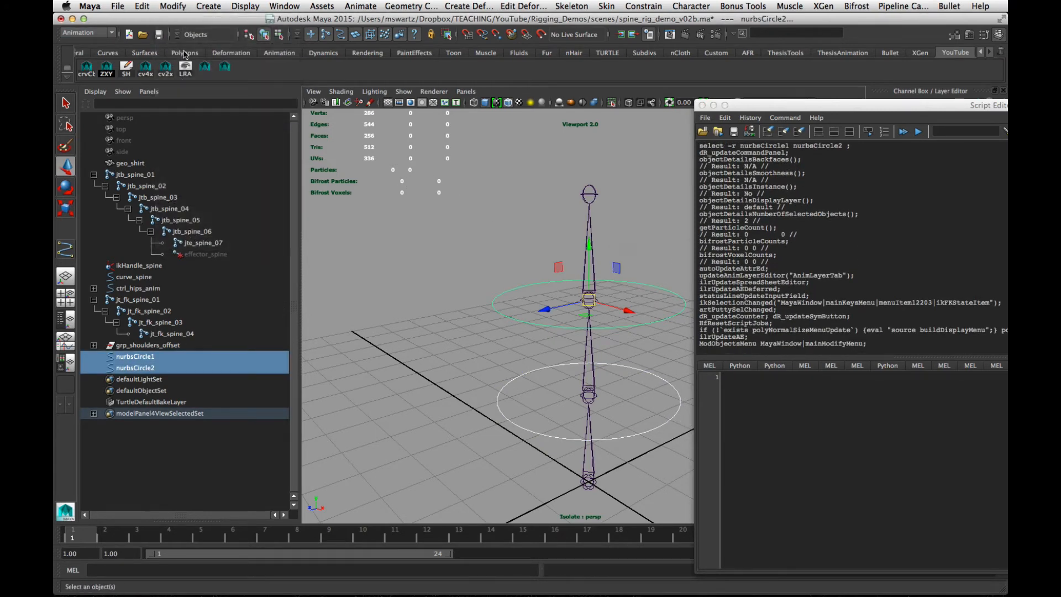
click(177, 6)
click(182, 47)
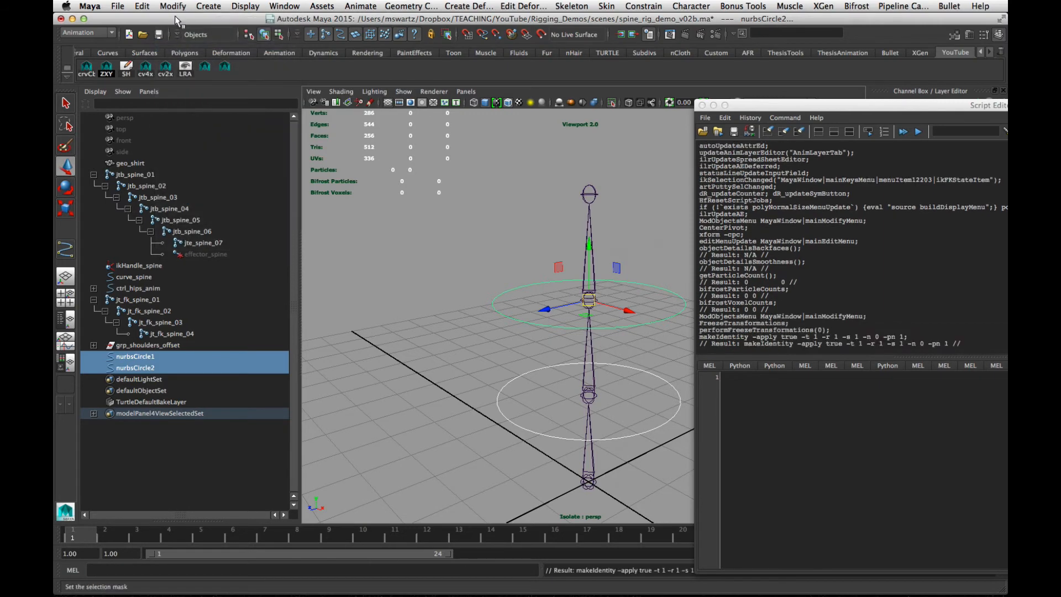
Delete the construction history of nurbsCircle1 and nurbsCircle2 and turn off Echo All Commands in the Script Editor
click(174, 6)
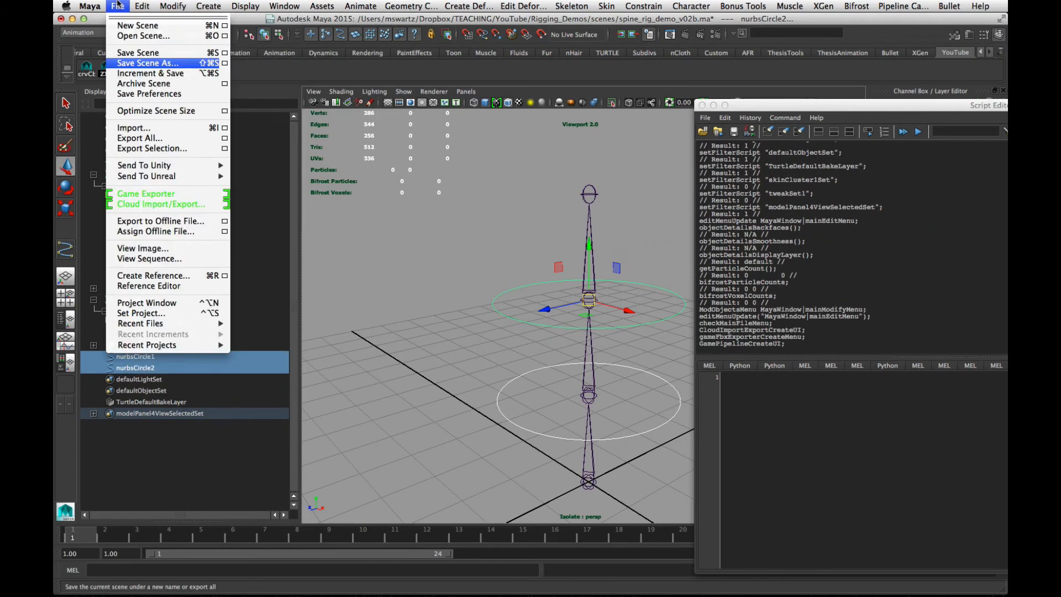
mouse_move(142, 5)
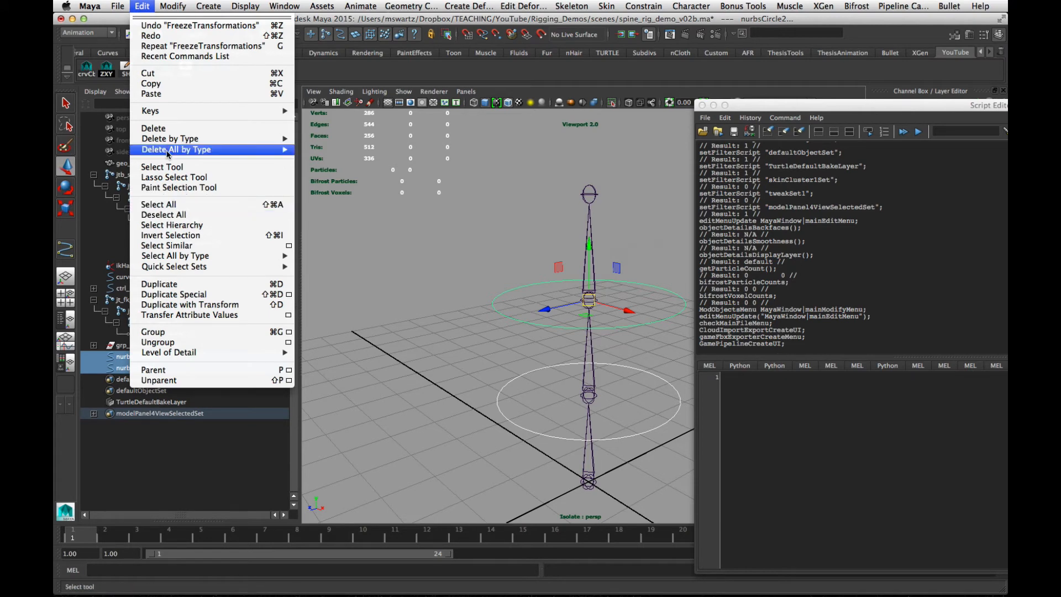
mouse_move(171, 139)
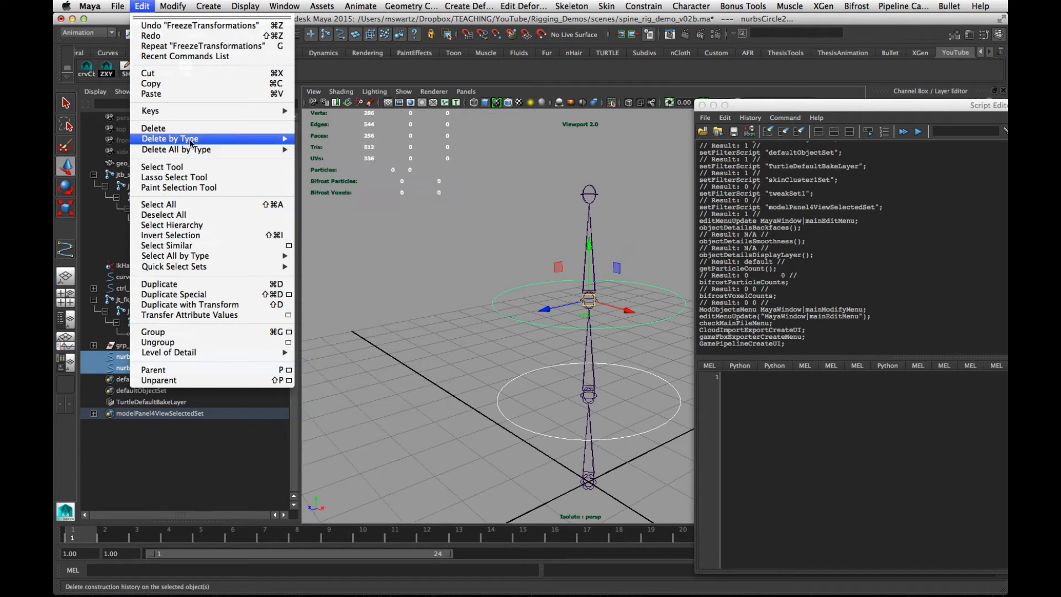
click(325, 146)
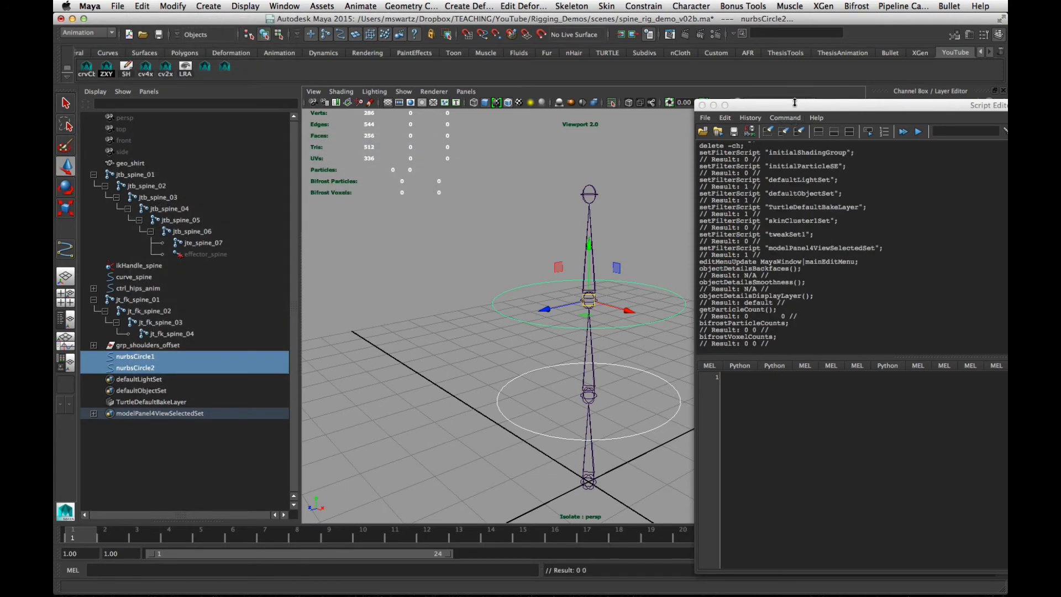
click(755, 119)
click(762, 142)
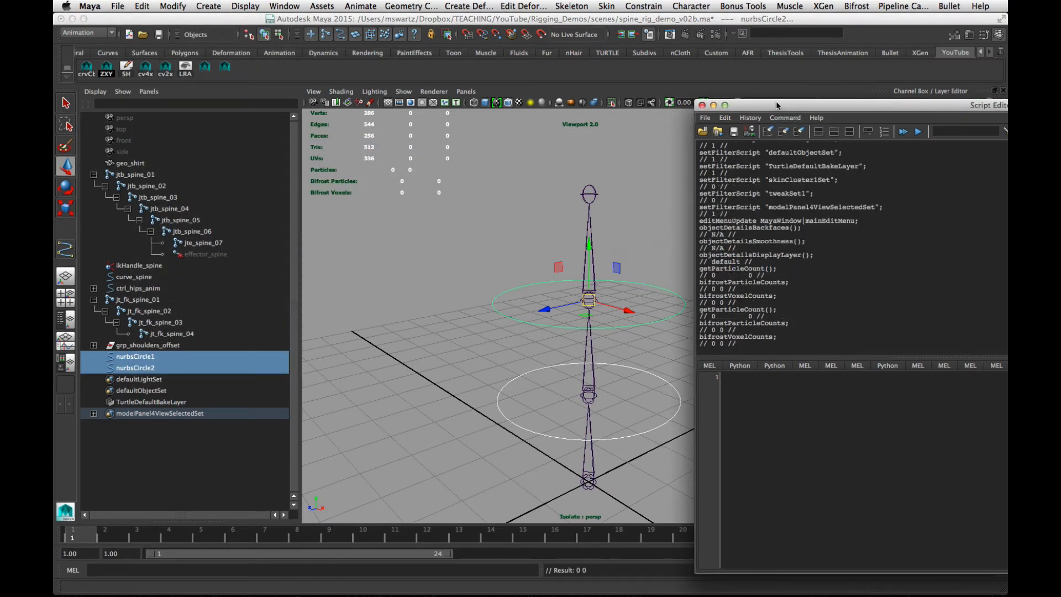
Find the echoed CenterPivot; command in the Script Editor history and copy it into the empty MEL tab
drag(757, 101, 409, 85)
scroll(536, 312, up, 10)
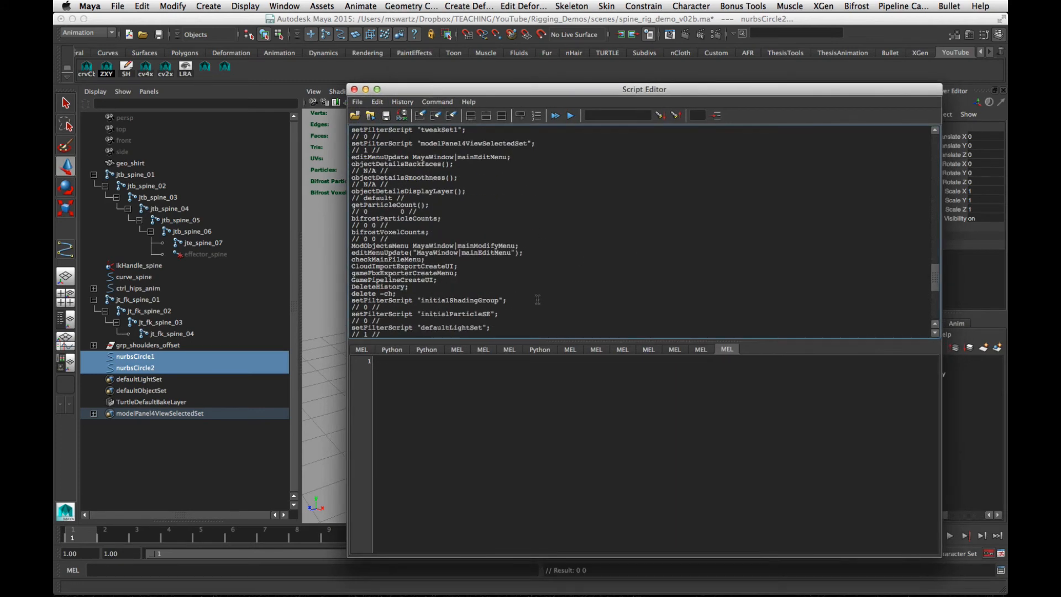
scroll(562, 285, up, 10)
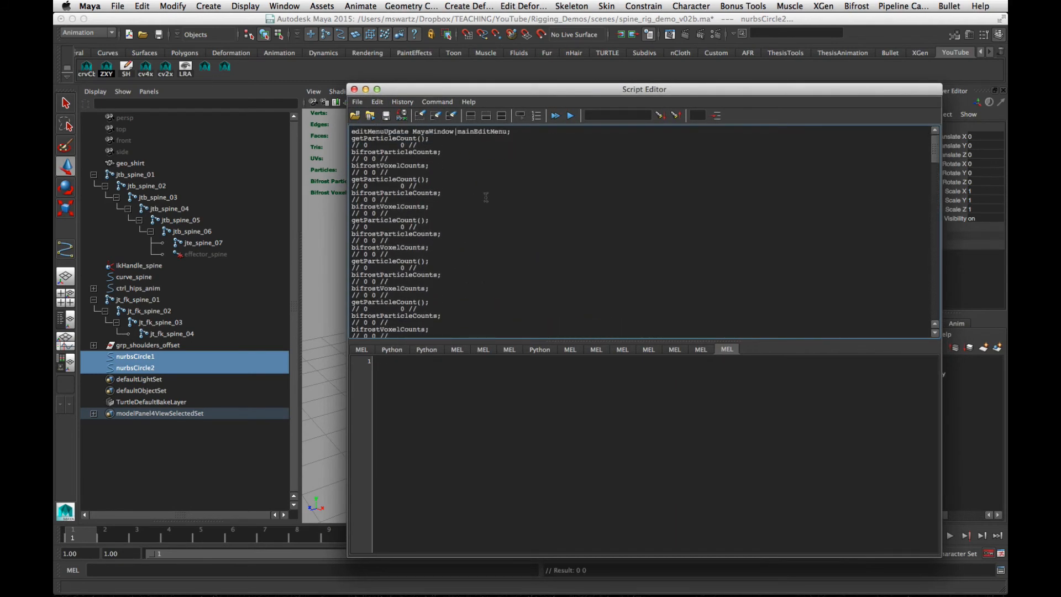
scroll(501, 200, down, 10)
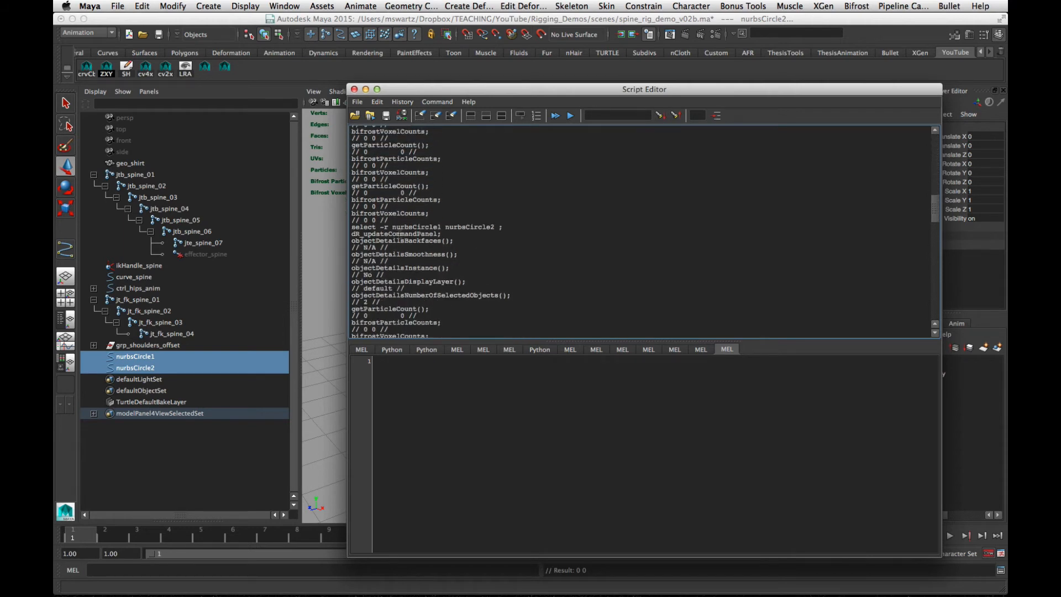
drag(353, 228, 495, 223)
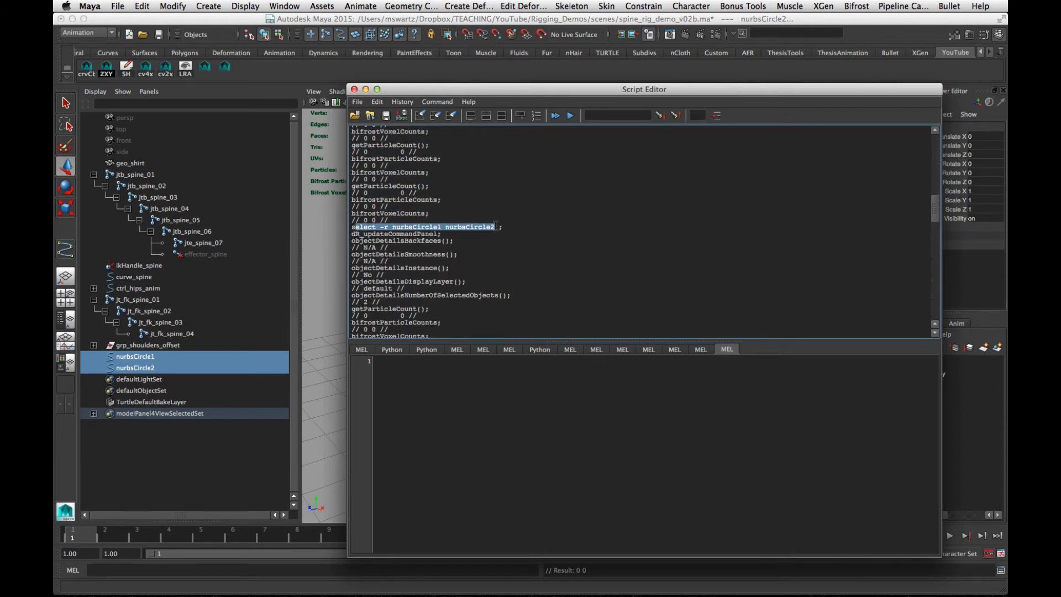
click(427, 240)
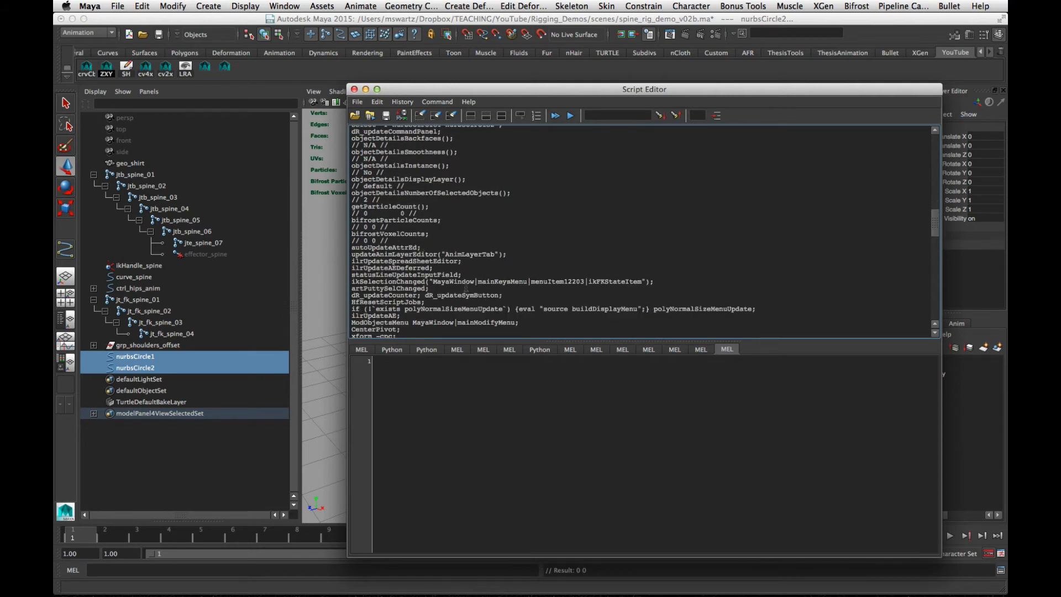
scroll(464, 291, down, 5)
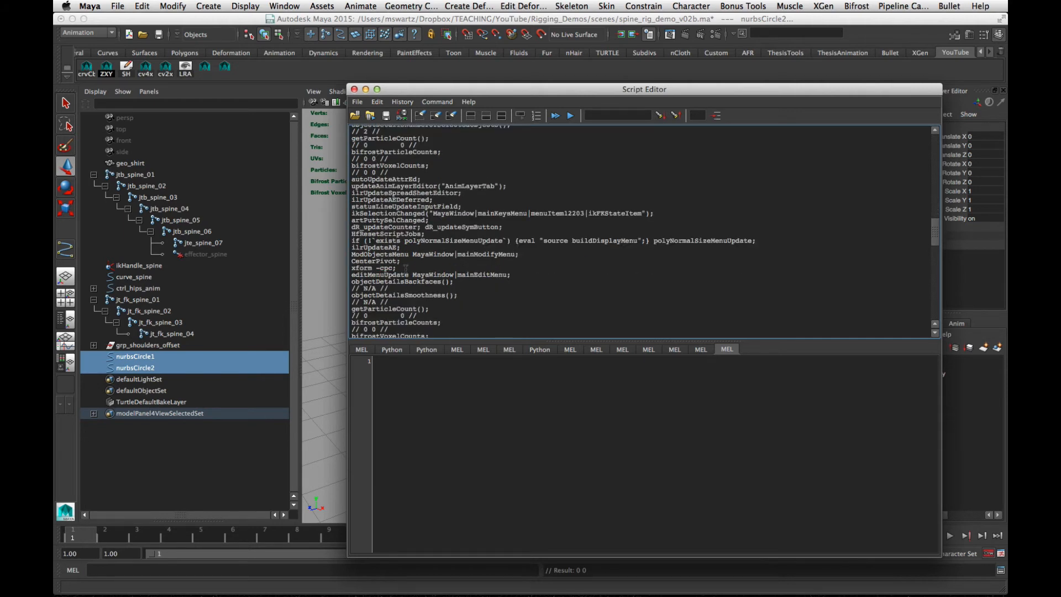
drag(397, 269, 351, 261)
click(402, 261)
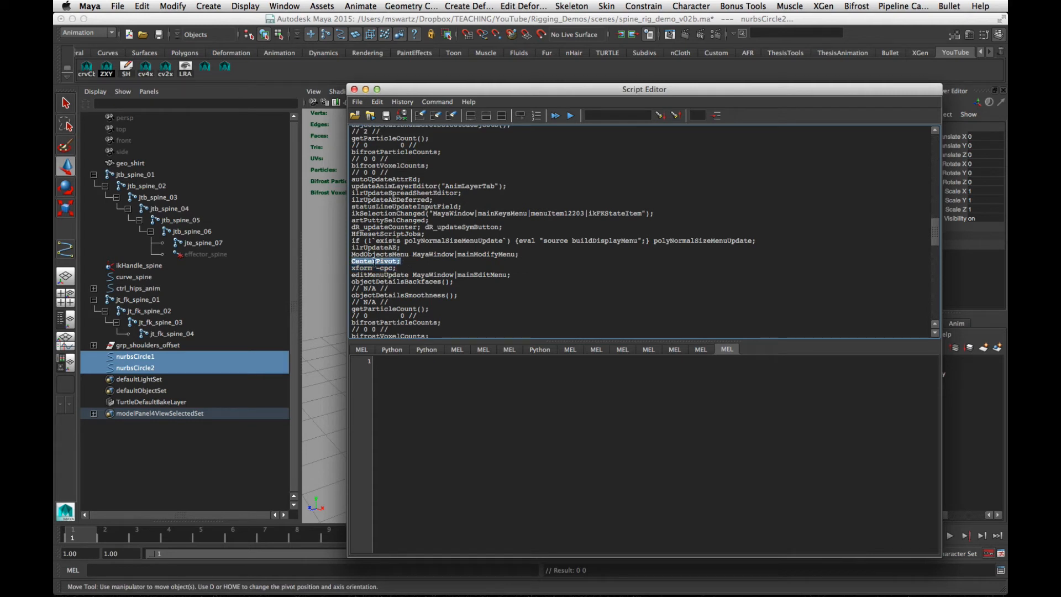
middle_drag(374, 261, 416, 427)
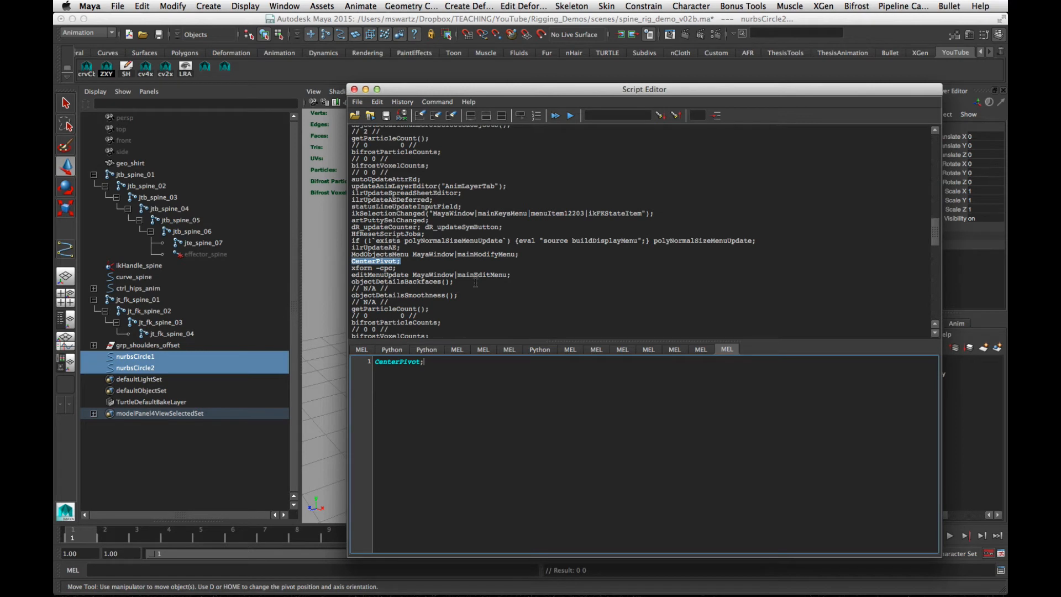
Copy the echoed FreezeTransformations; command into the MEL script as its second line
scroll(475, 282, down, 3)
drag(450, 287, 343, 286)
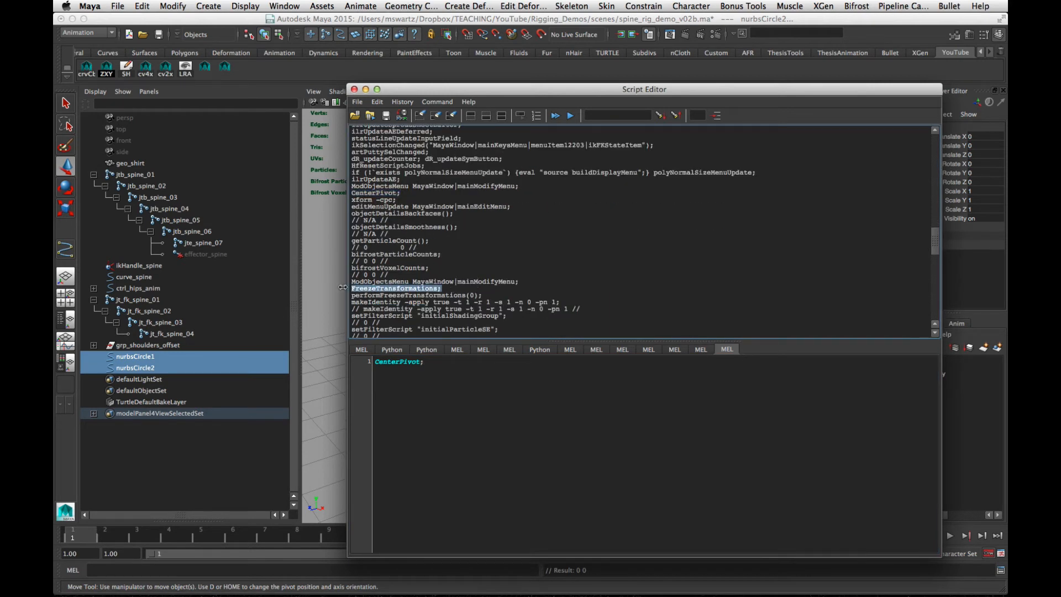
middle_drag(369, 289, 442, 384)
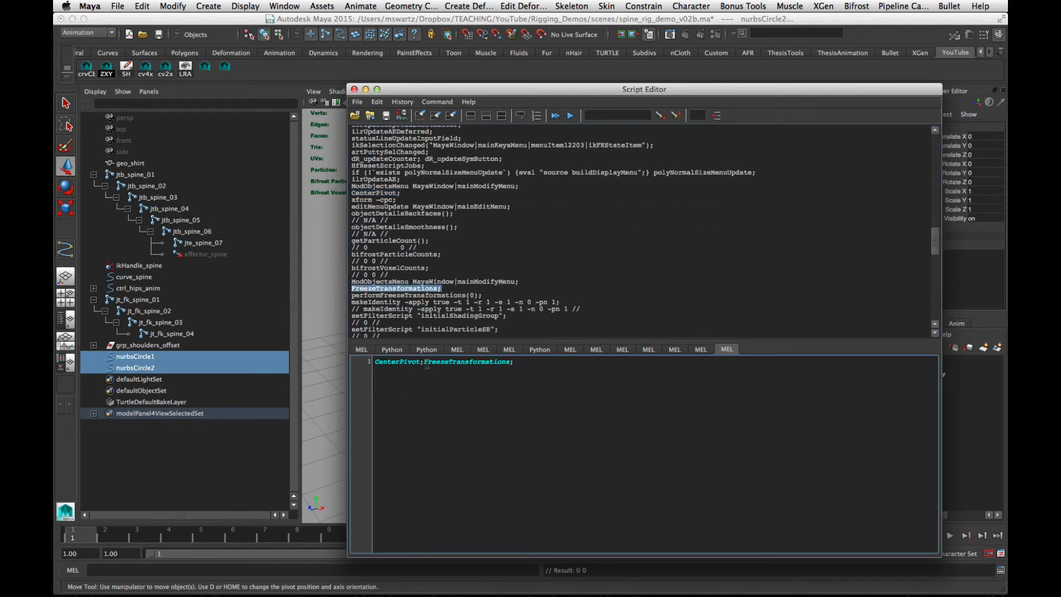
key(Return)
Copy the echoed DeleteHistory; command from further down the history into the MEL script as its third line
click(490, 293)
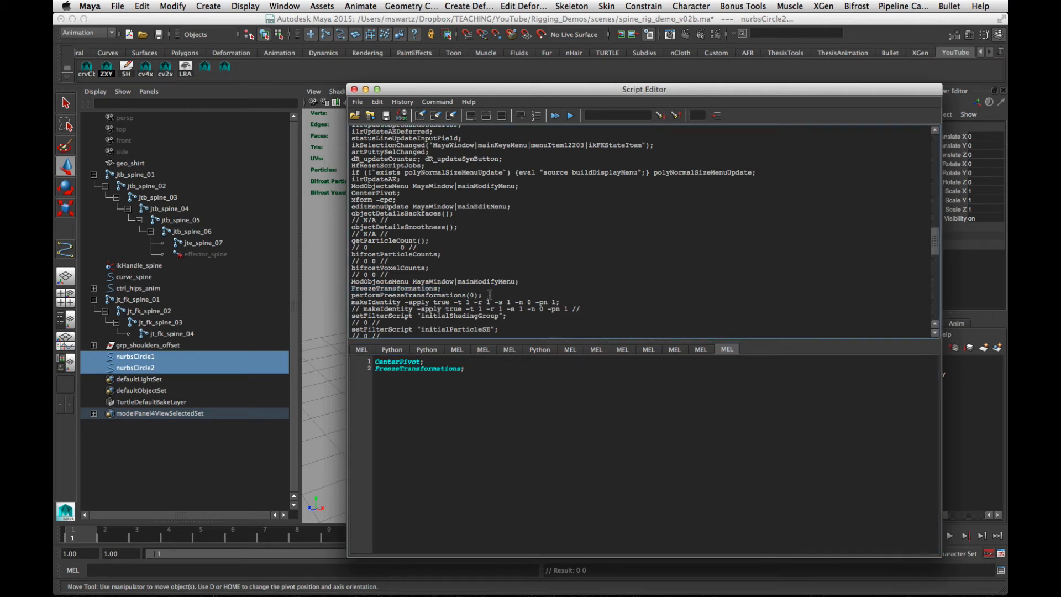
scroll(490, 293, down, 3)
scroll(532, 291, down, 10)
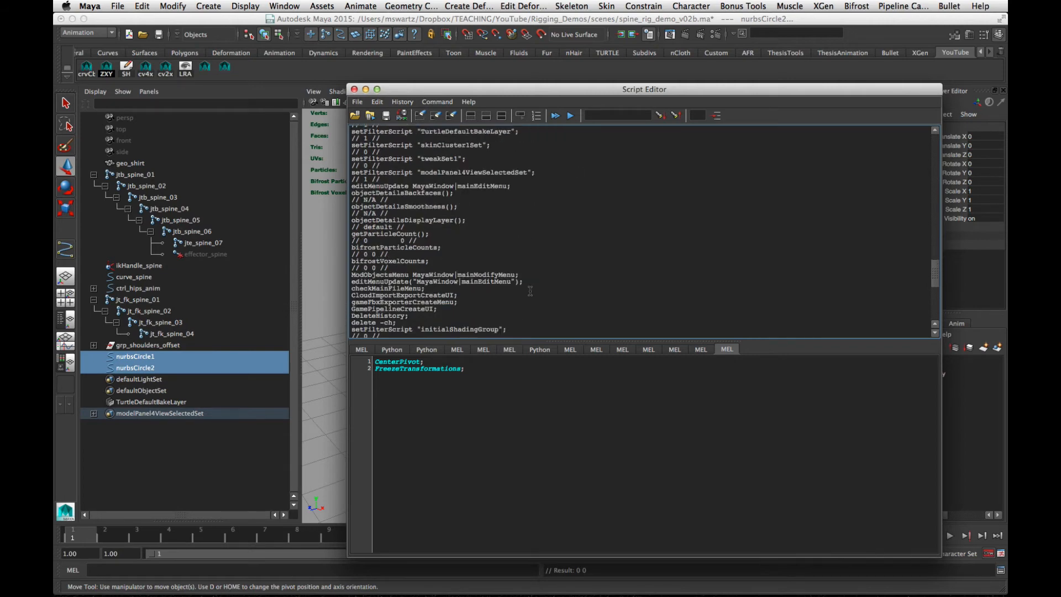
scroll(530, 291, down, 4)
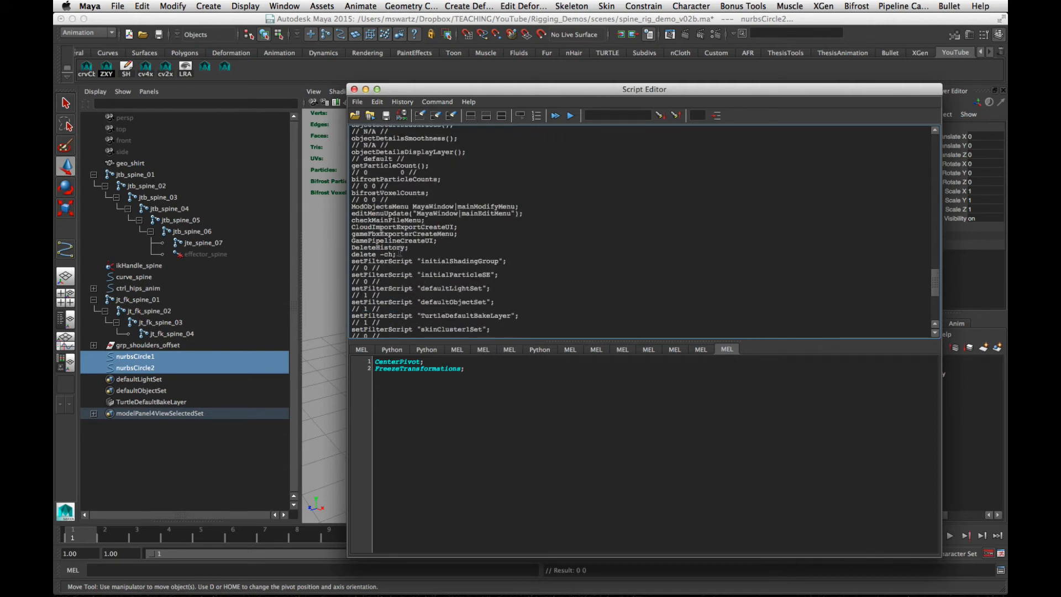
drag(410, 247, 469, 369)
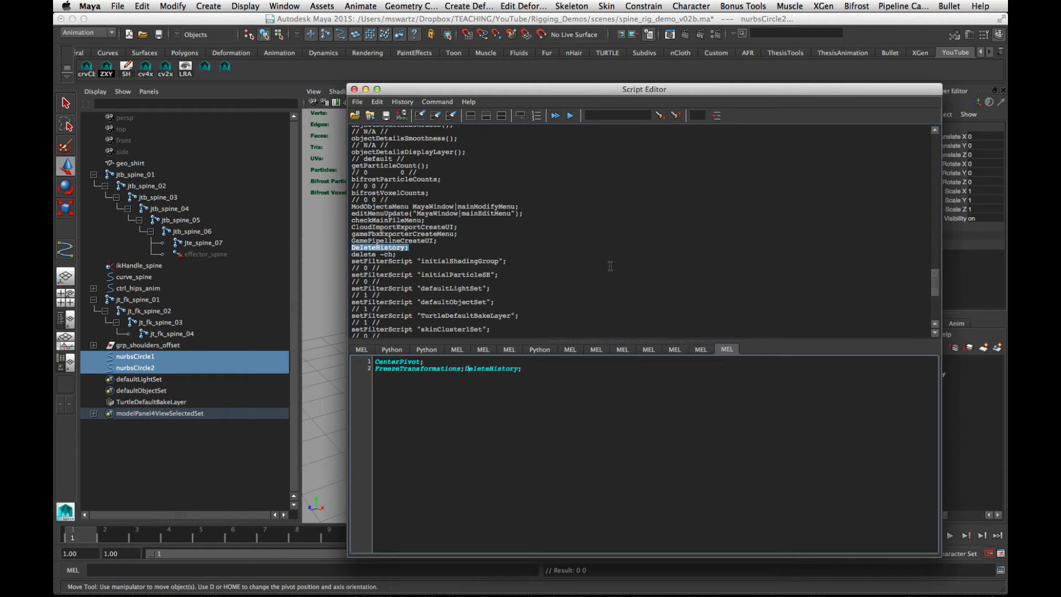
key(Return)
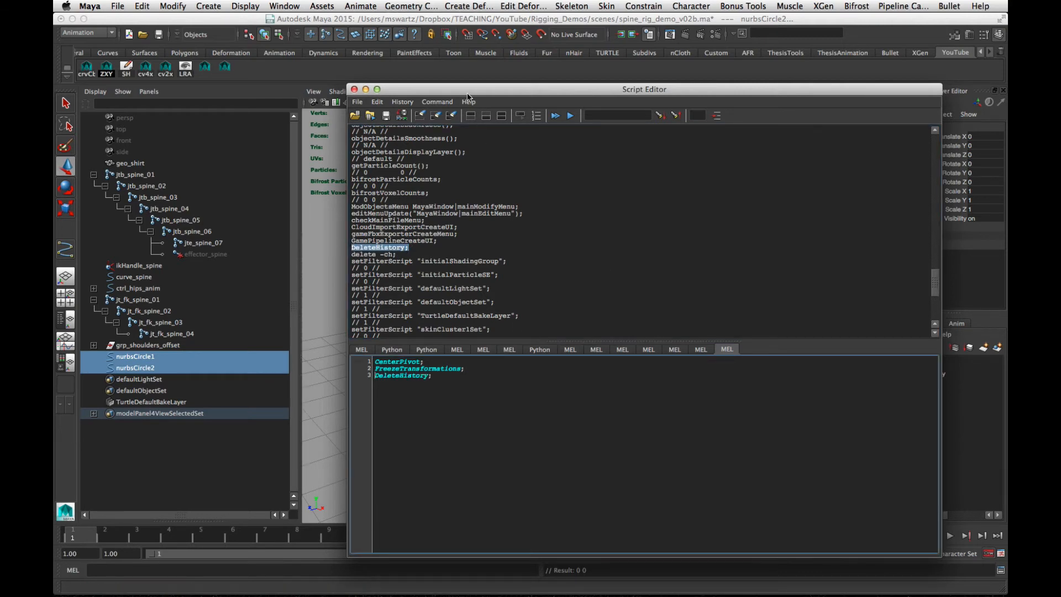
Put the whole three-line MEL script on the YouTube shelf as a new shelf item
drag(470, 89, 797, 110)
key(super+a)
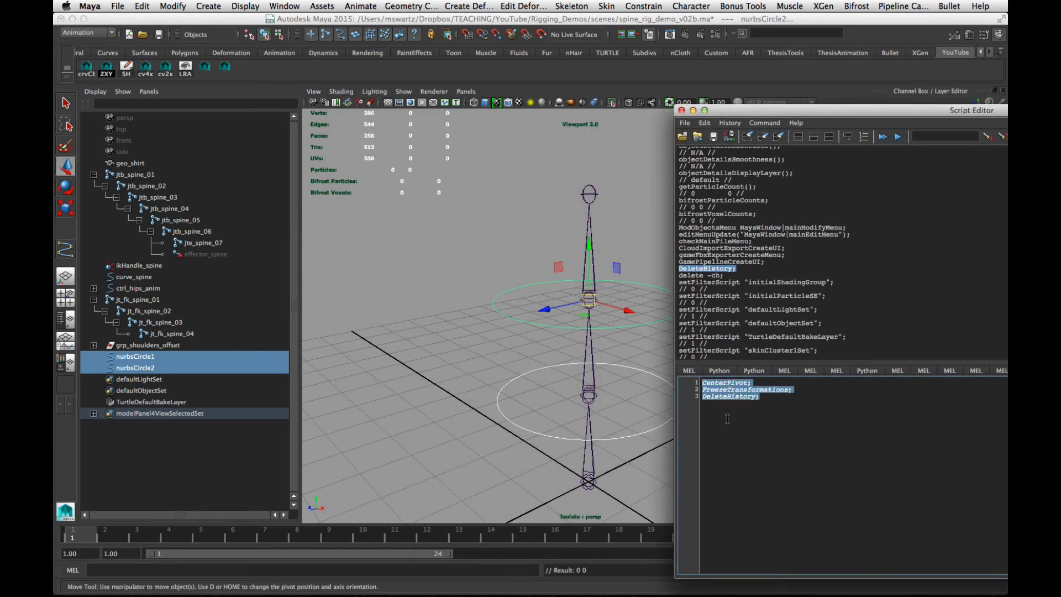
middle_drag(738, 392, 296, 75)
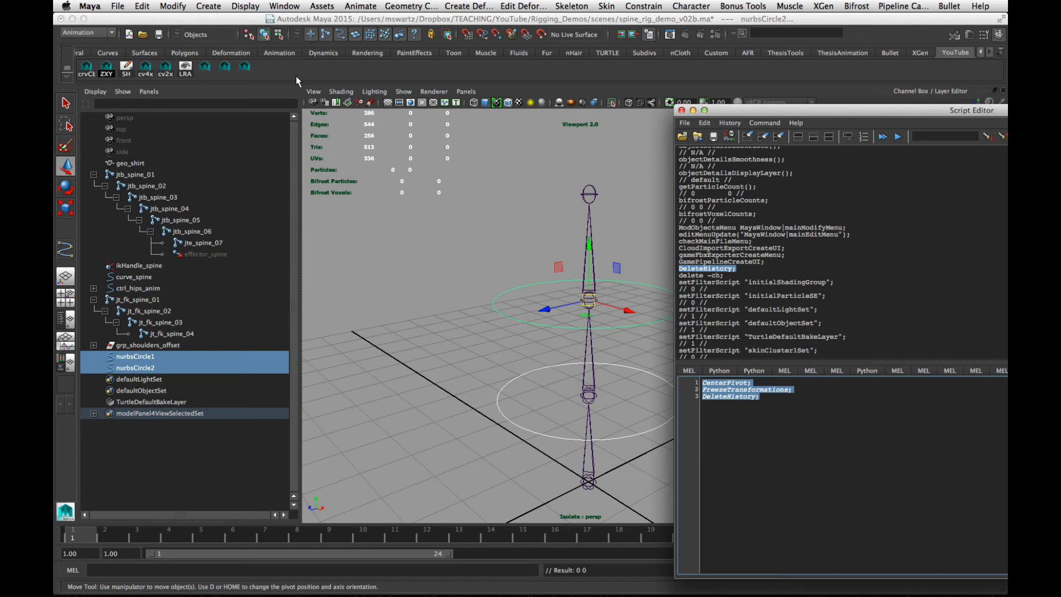
Open the new shelf item in the Shelf Editor and set its icon label to Clean
right_click(246, 69)
click(265, 83)
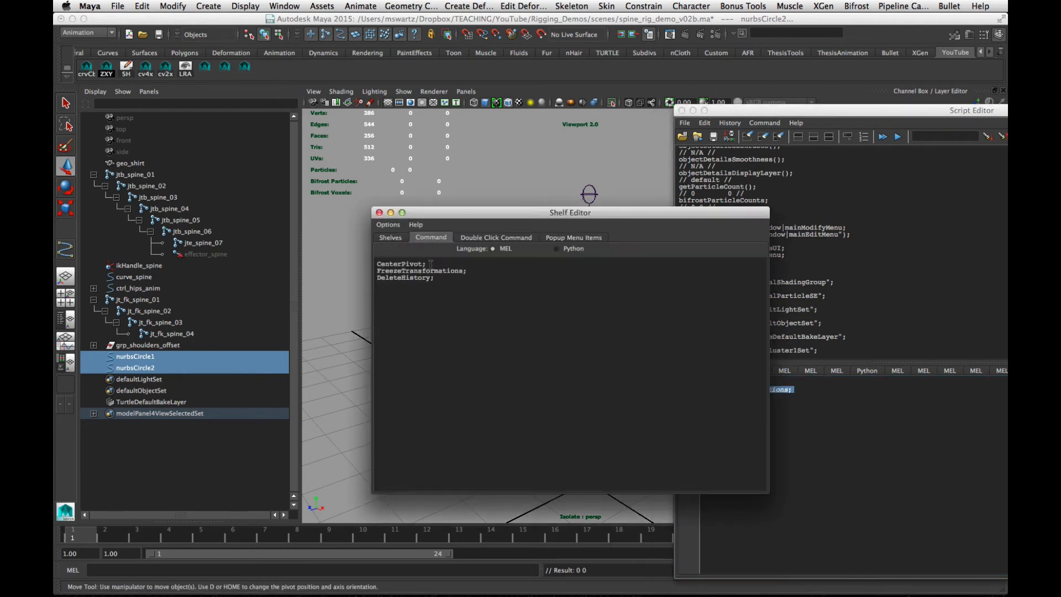
click(390, 237)
click(515, 405)
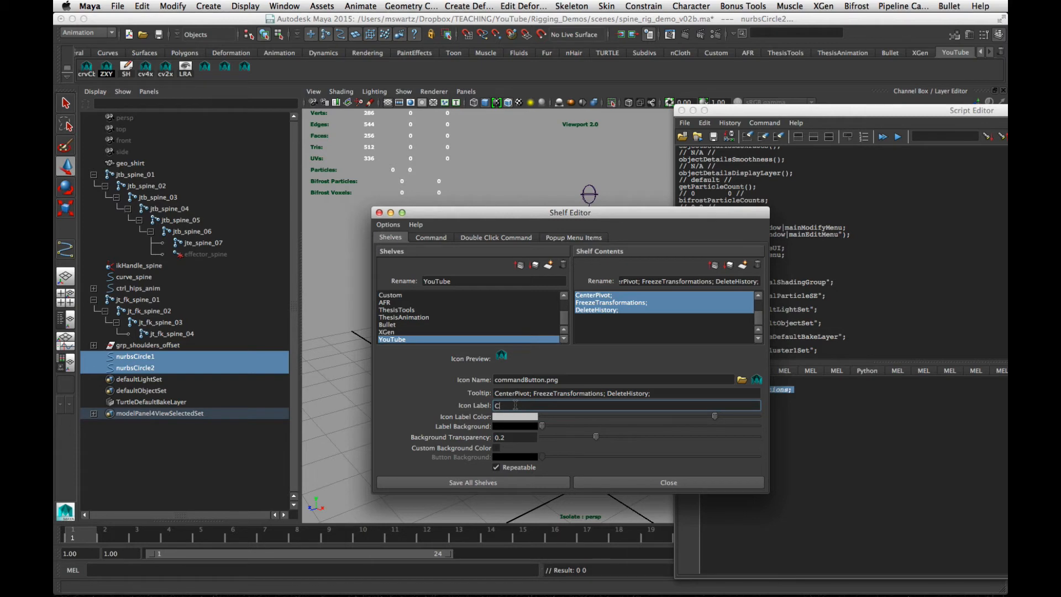
key(Return)
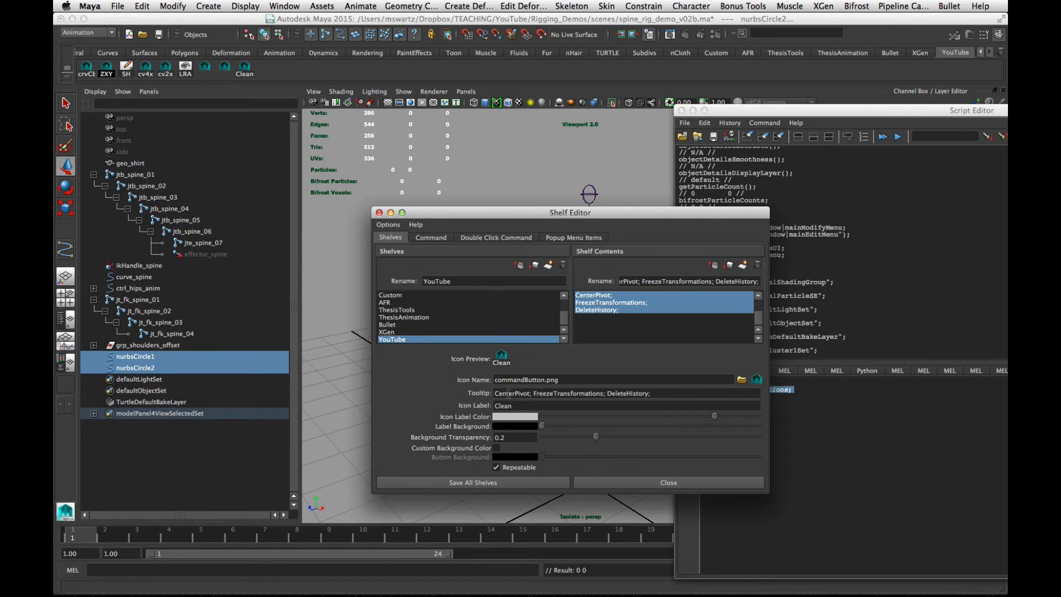
Make the Clean icon label red with background transparency 1.0 and save all shelves
click(673, 393)
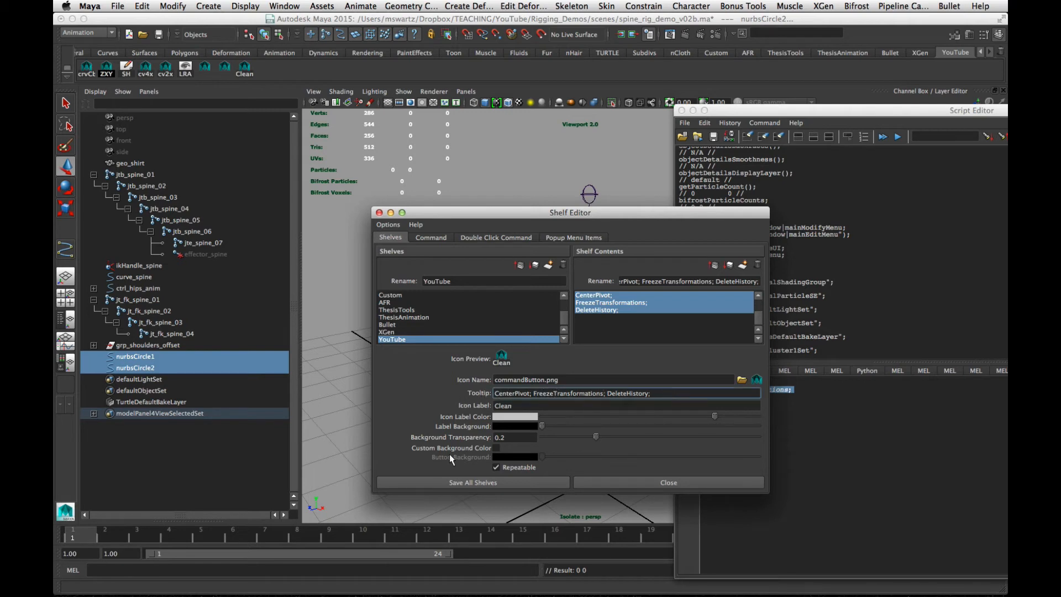
click(512, 415)
click(458, 411)
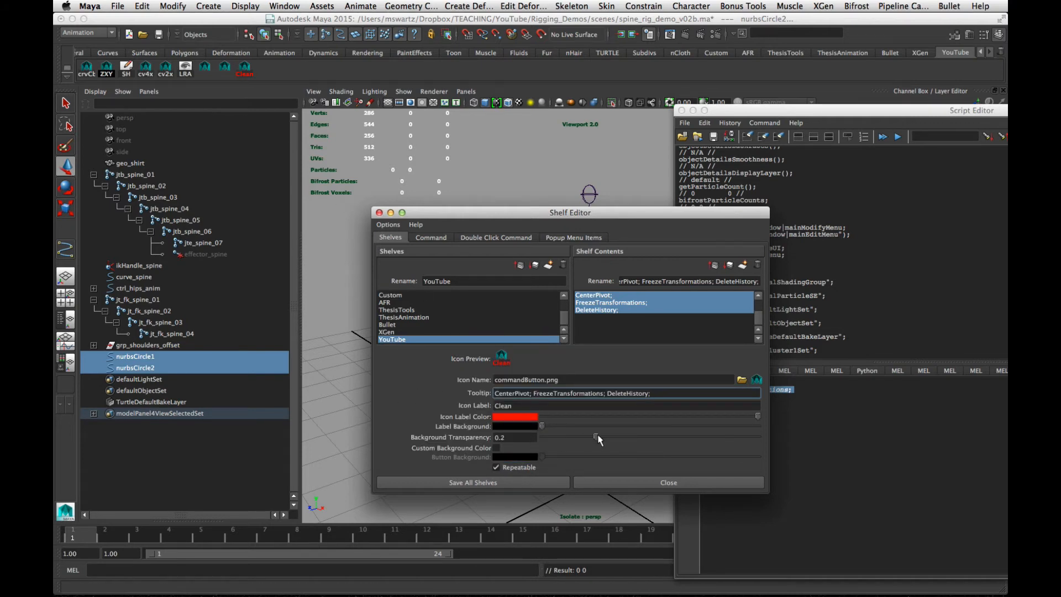
drag(597, 435, 820, 435)
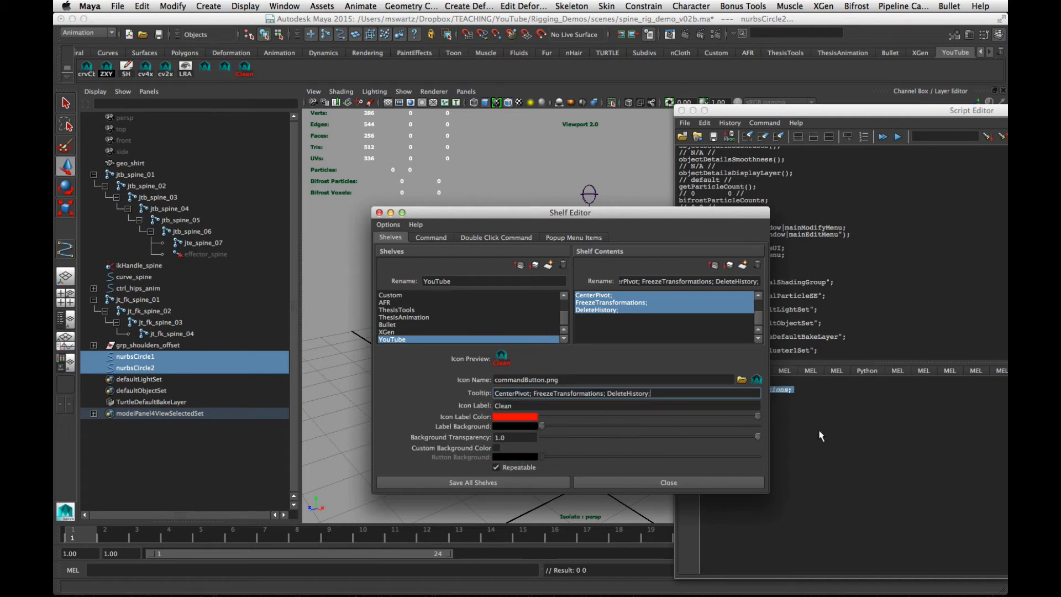
click(498, 480)
Close the Script Editor and run the Clean shelf script on nurbsCircle1 and nurbsCircle2
click(526, 390)
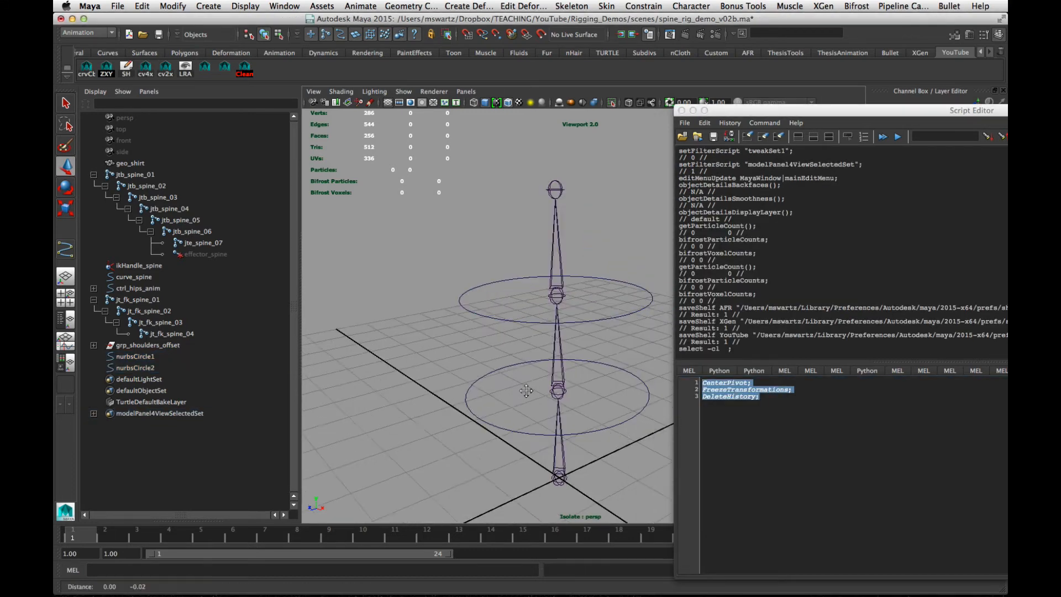
alt+middle_drag(525, 390, 428, 374)
click(681, 110)
alt+drag(494, 351, 494, 340)
alt+middle_drag(495, 339, 605, 329)
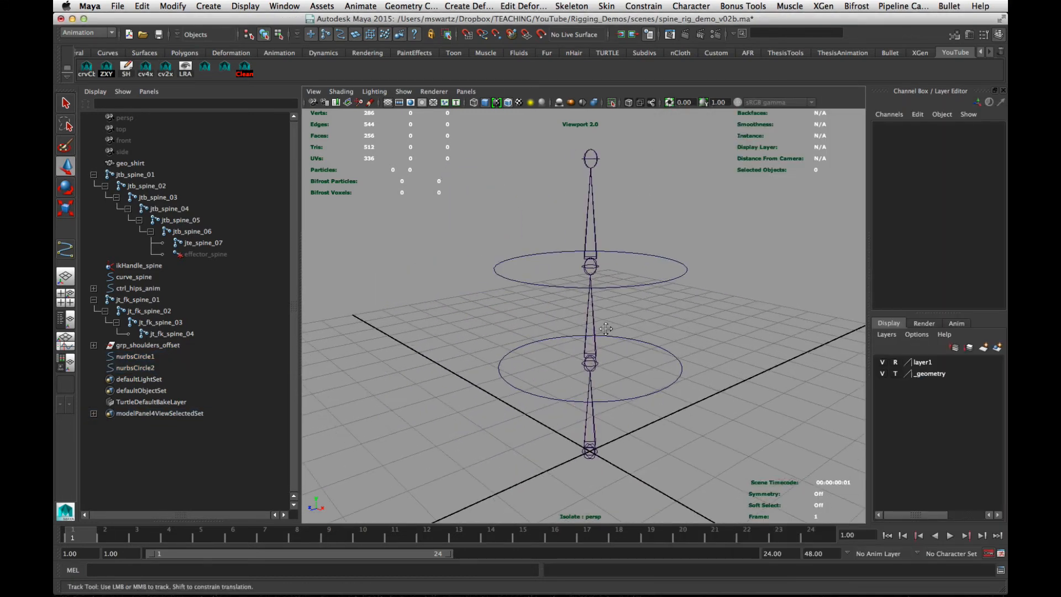
alt+right_drag(606, 329, 592, 281)
alt+drag(592, 281, 623, 360)
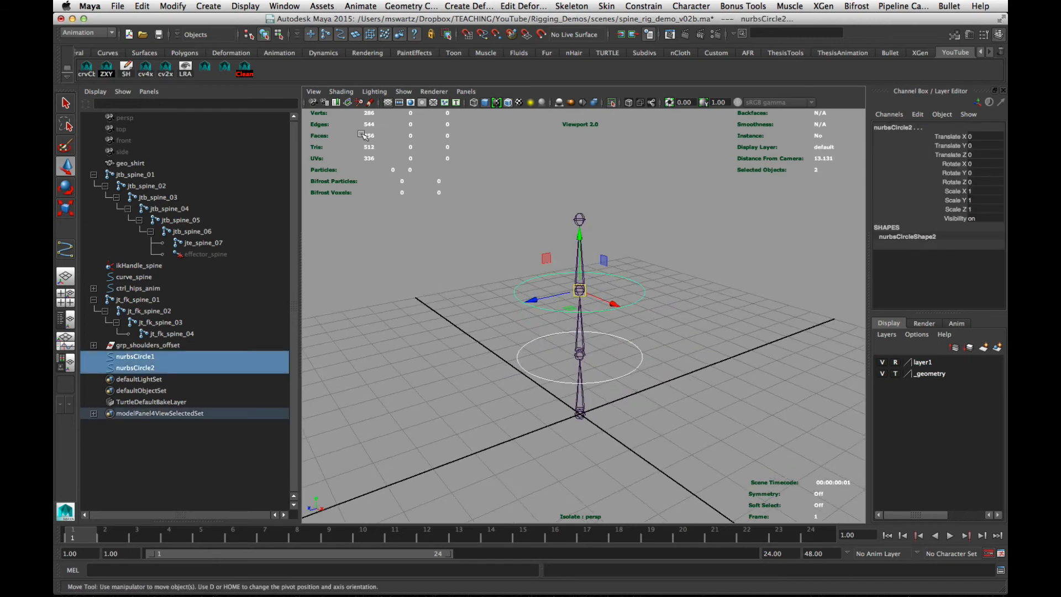
click(248, 72)
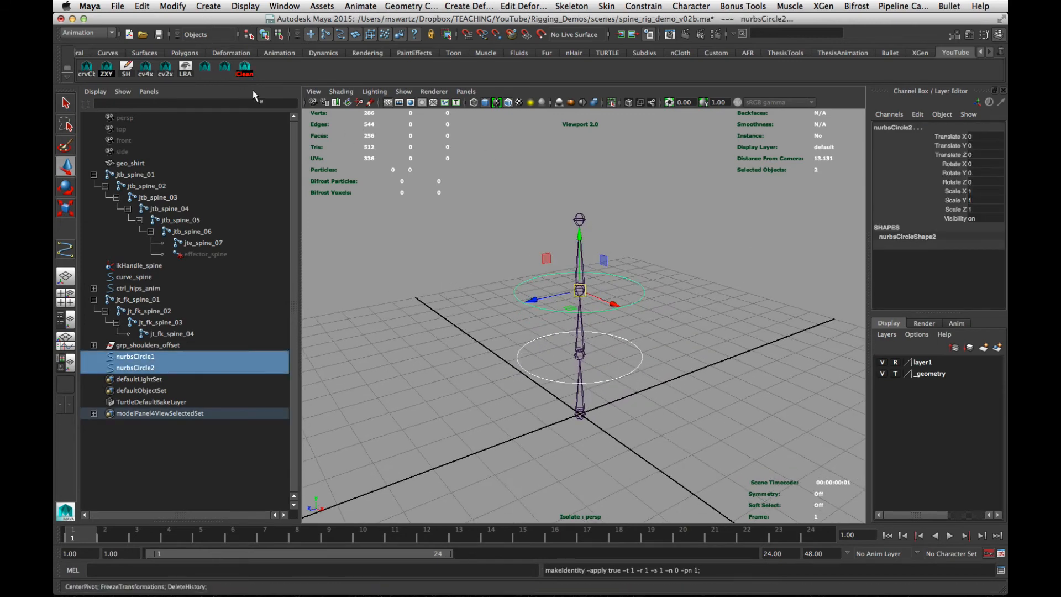
click(267, 121)
Delete the two unlabelled script items between LRA and Clean from the YouTube shelf
right_click(222, 72)
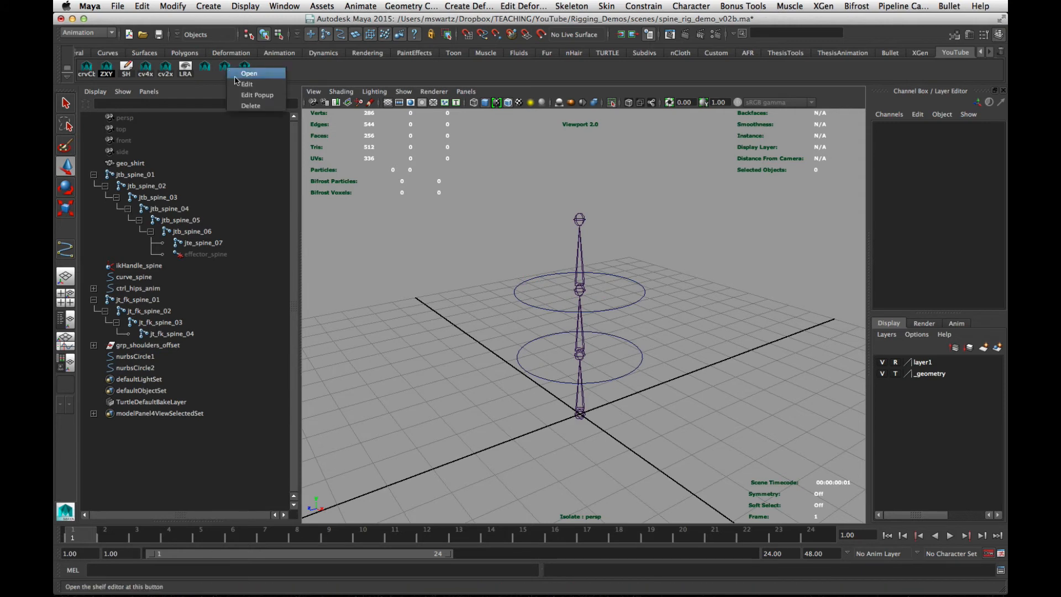
right_click(205, 70)
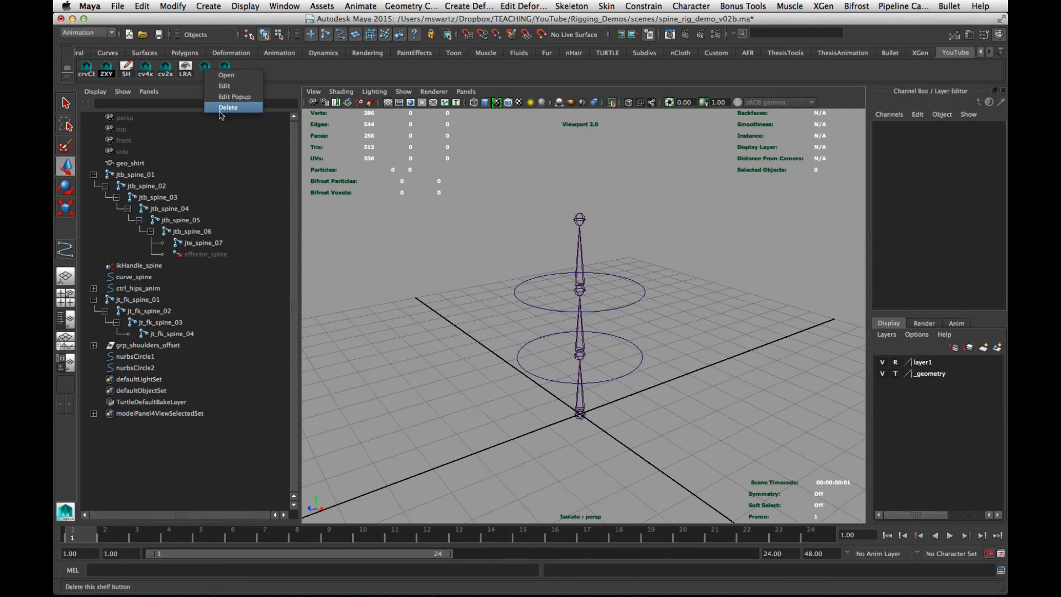
click(227, 107)
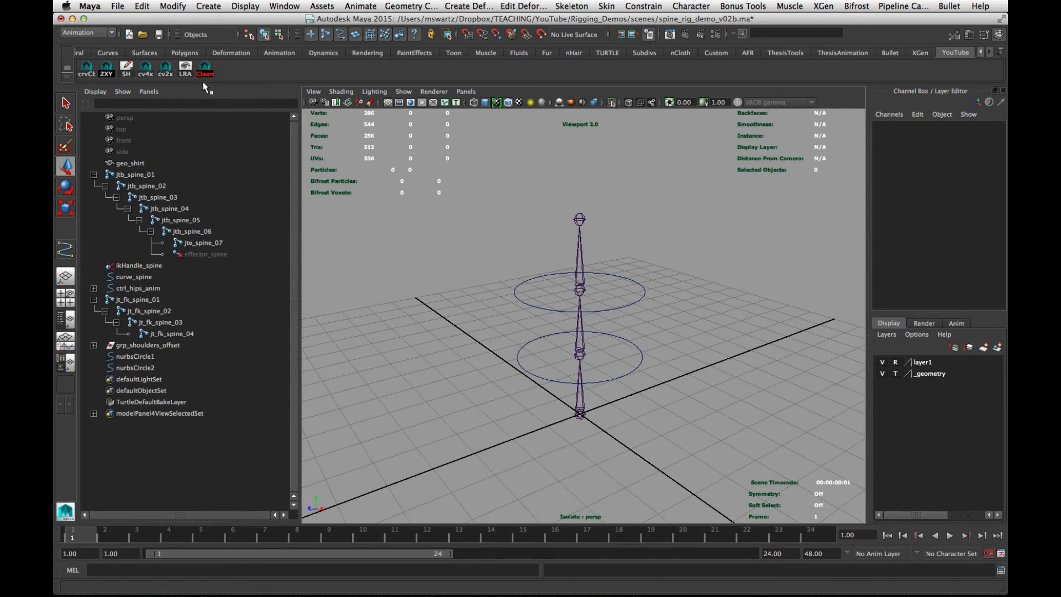
Save all shelves so the cleaned-up YouTube shelf is kept
click(67, 72)
mouse_move(92, 104)
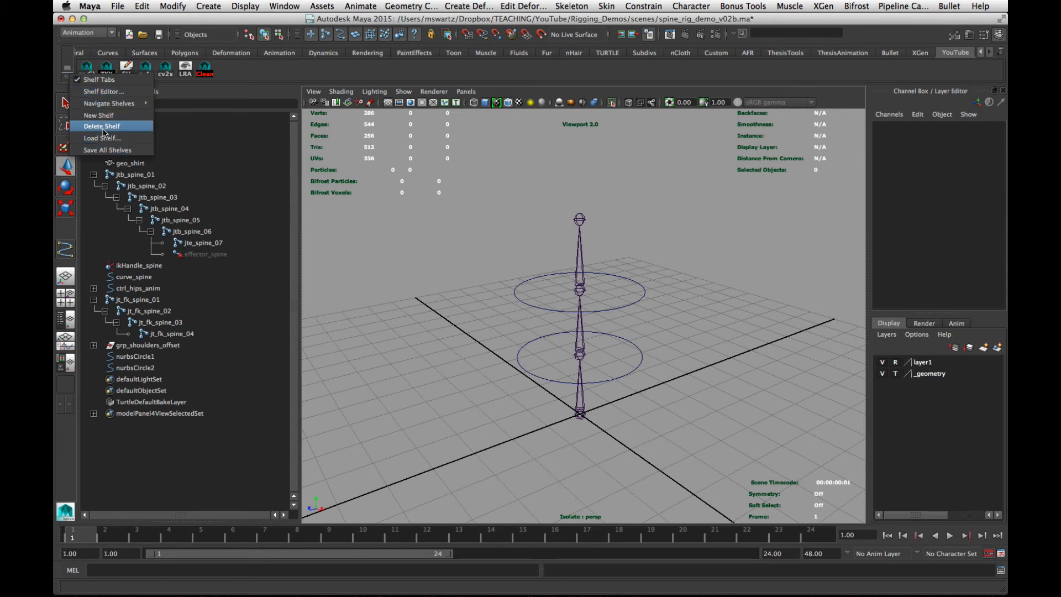
click(107, 150)
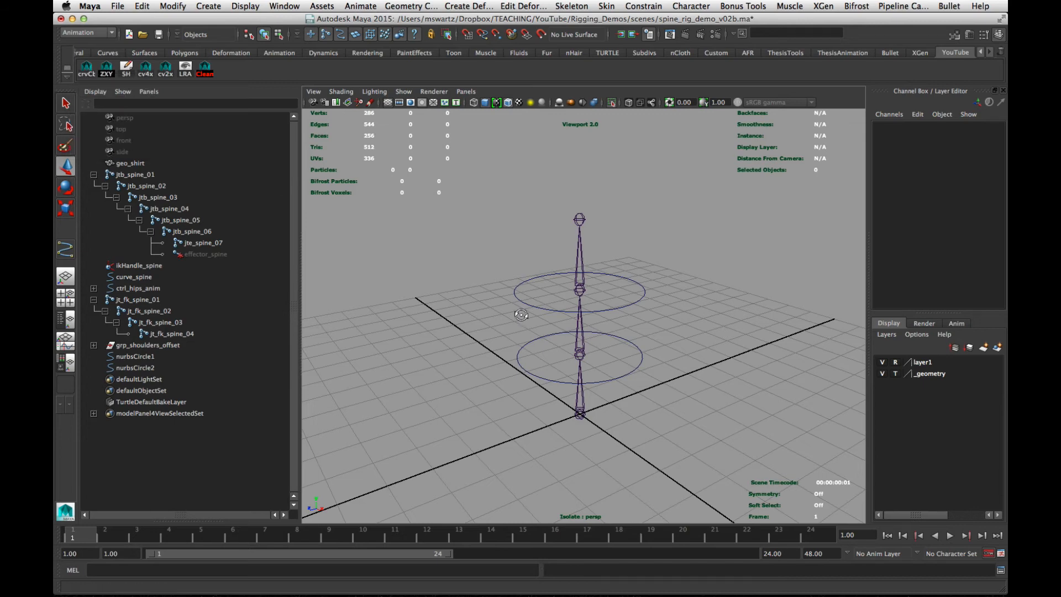
Enable drawing overrides on nurbsCircle2 and set its override colour to light blue in the Attribute Editor
alt+drag(521, 315, 592, 316)
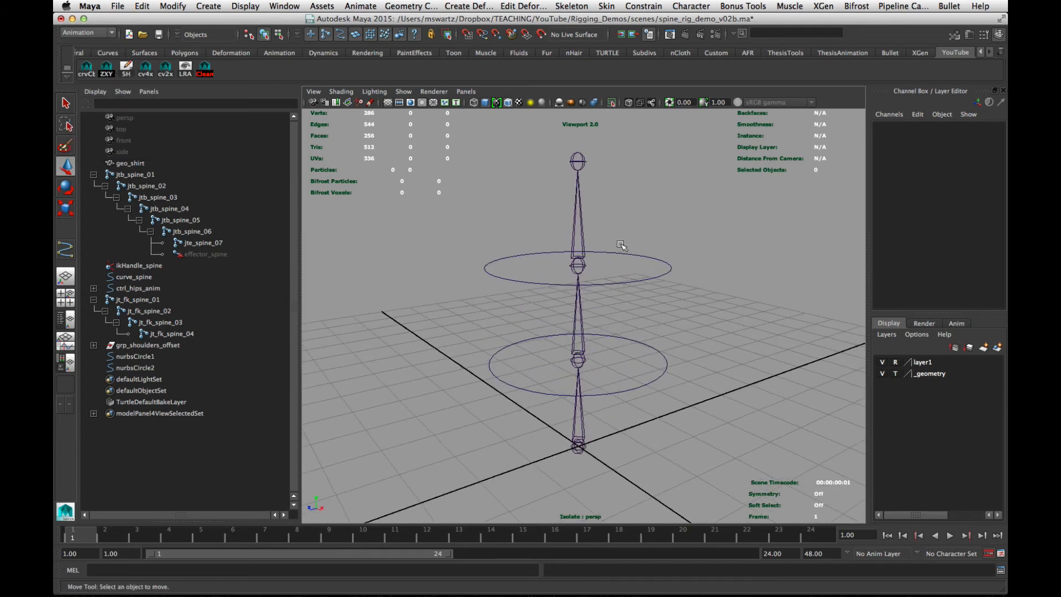
click(660, 277)
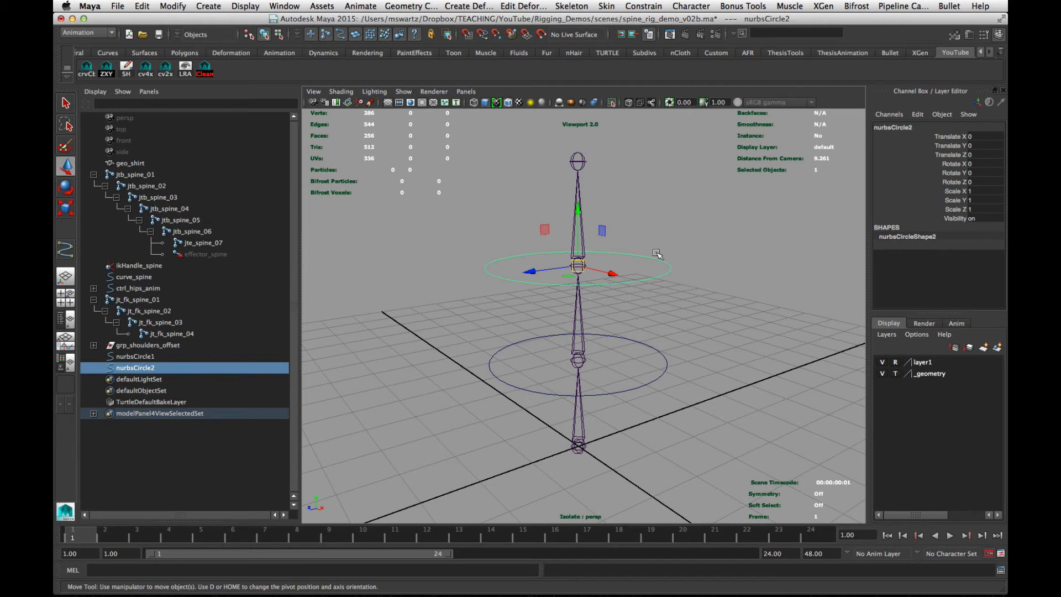
key(ctrl+a)
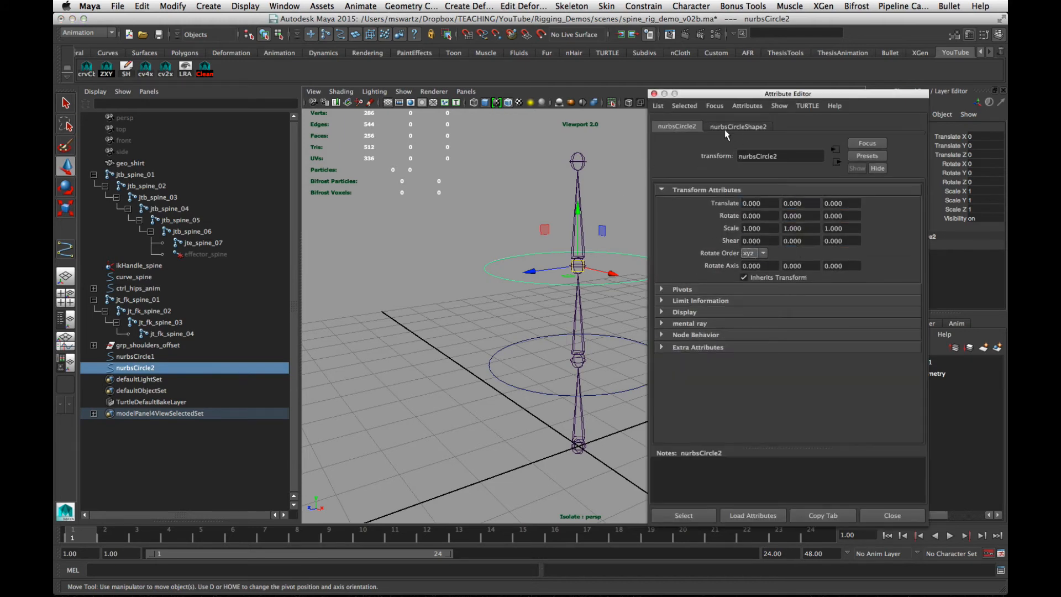
click(685, 312)
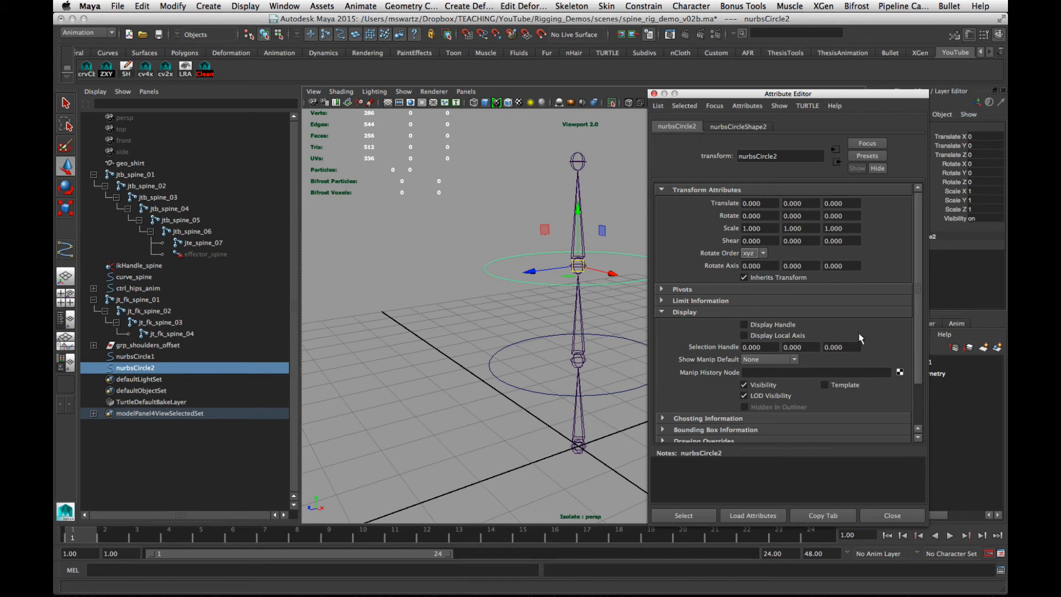
scroll(761, 366, down, 3)
click(698, 390)
scroll(774, 366, down, 4)
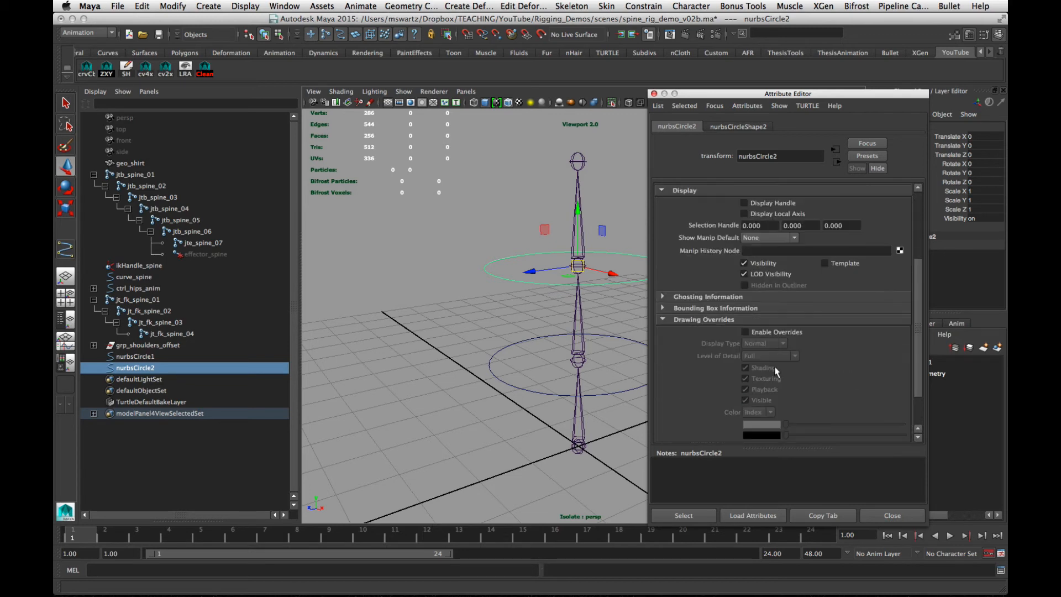
click(764, 333)
scroll(801, 403, down, 3)
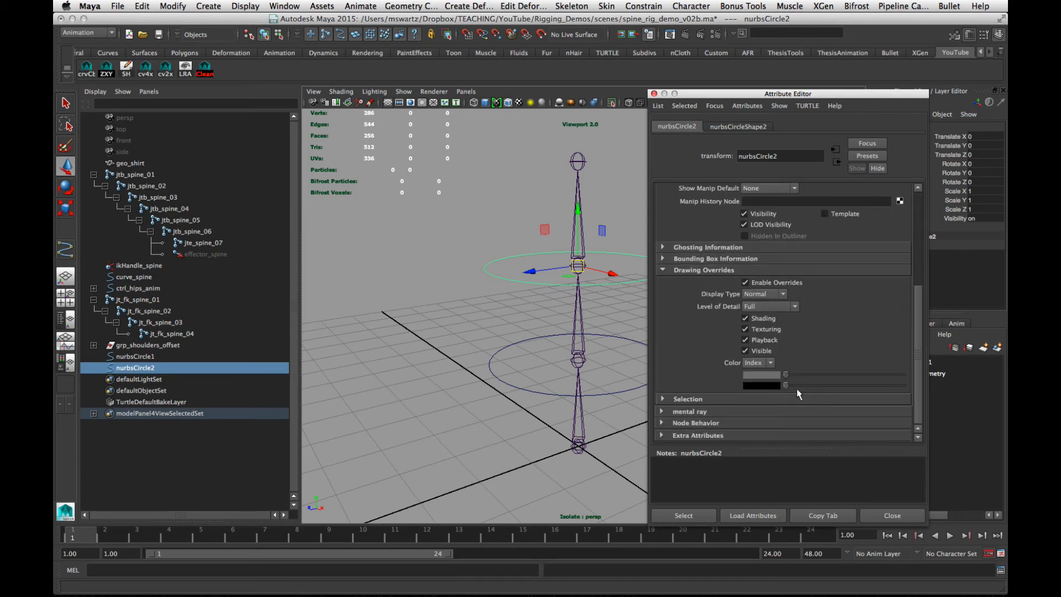
drag(787, 374, 852, 373)
click(441, 334)
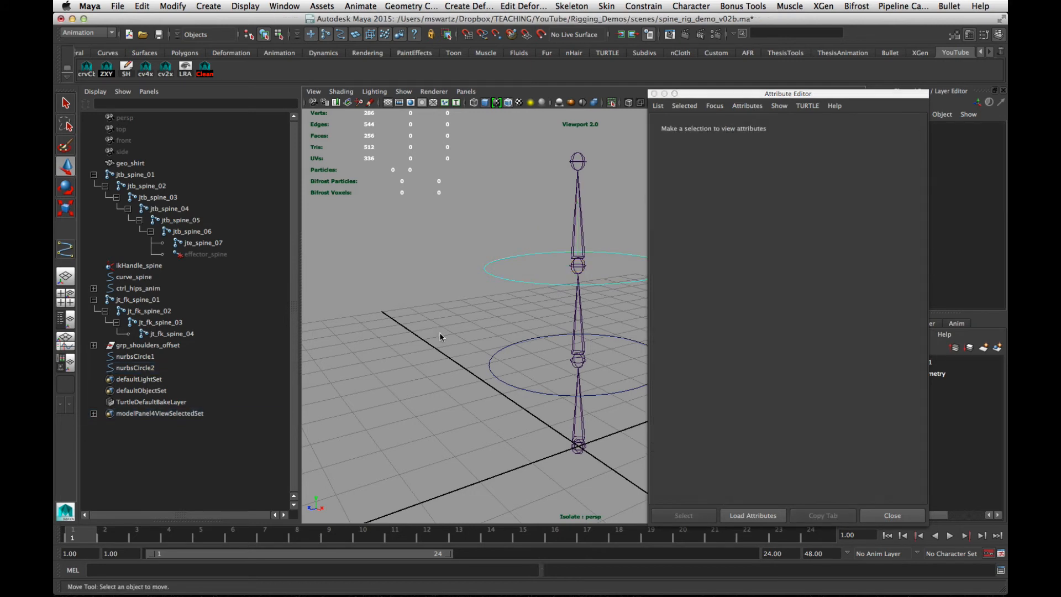
Give nurbsCircle1 the same light blue drawing override colour and close the Attribute Editor
drag(470, 330, 507, 374)
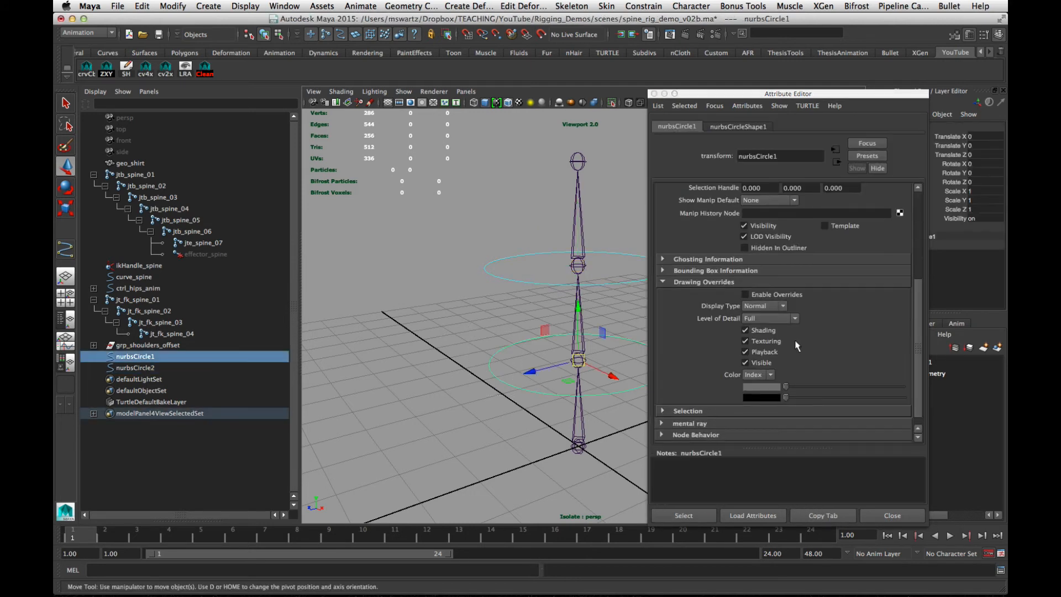
click(767, 295)
drag(785, 386, 863, 386)
click(887, 514)
click(636, 393)
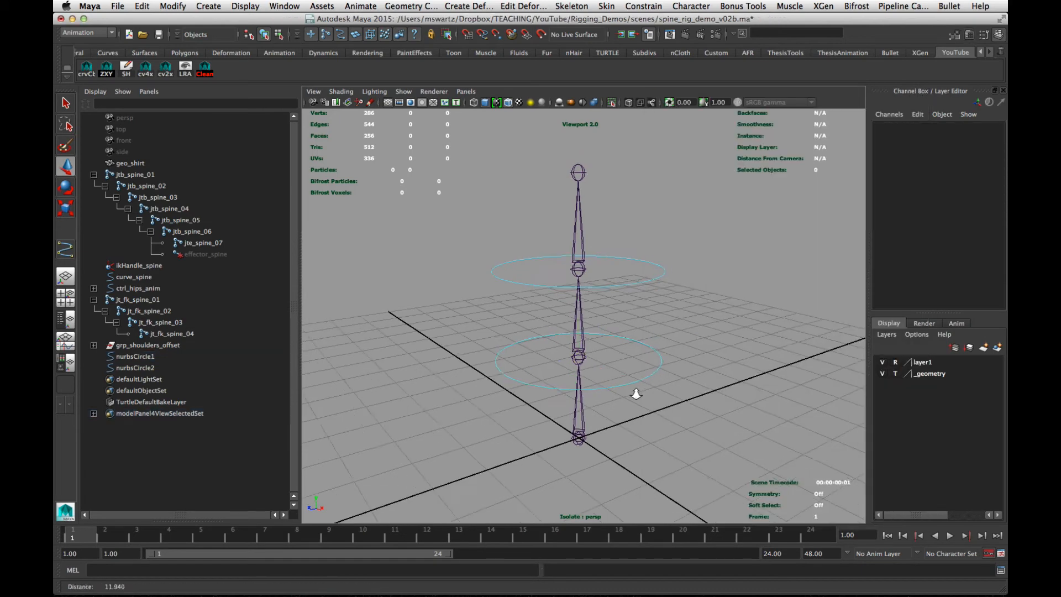
Turn off isolate select to show the full rig and select the upper circle, nurbsCircle2
alt+right_drag(636, 394, 589, 402)
key(ctrl+1)
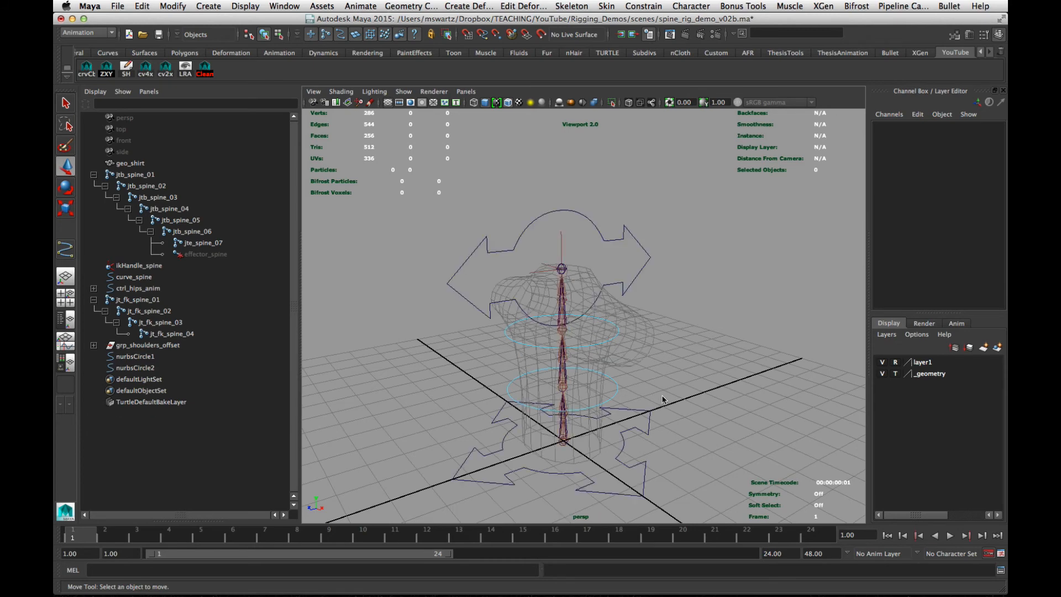
alt+drag(661, 399, 600, 346)
alt+right_drag(600, 345, 636, 346)
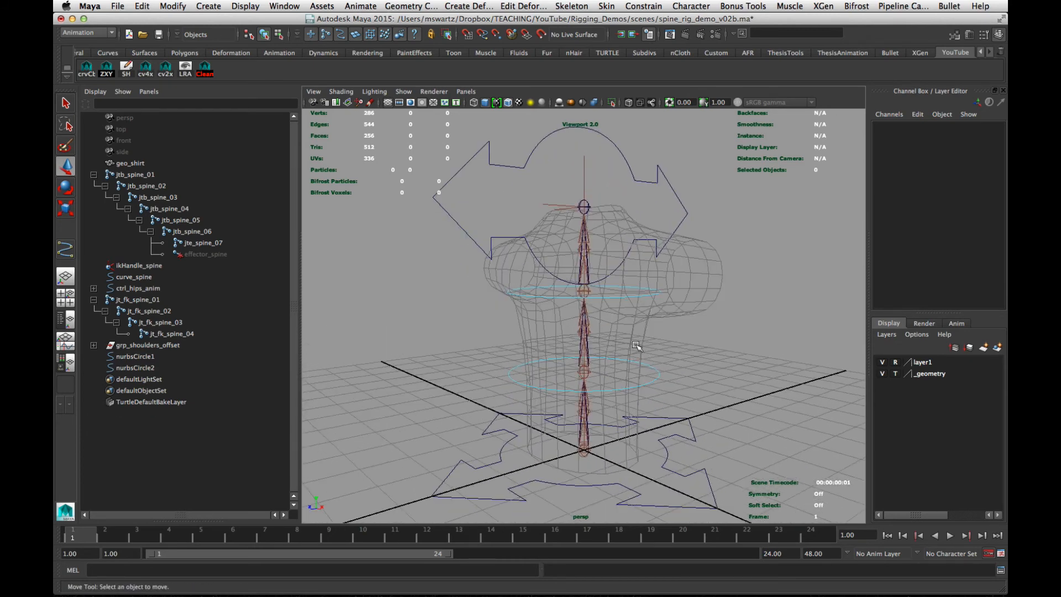
drag(619, 282, 608, 347)
alt+right_drag(608, 347, 663, 356)
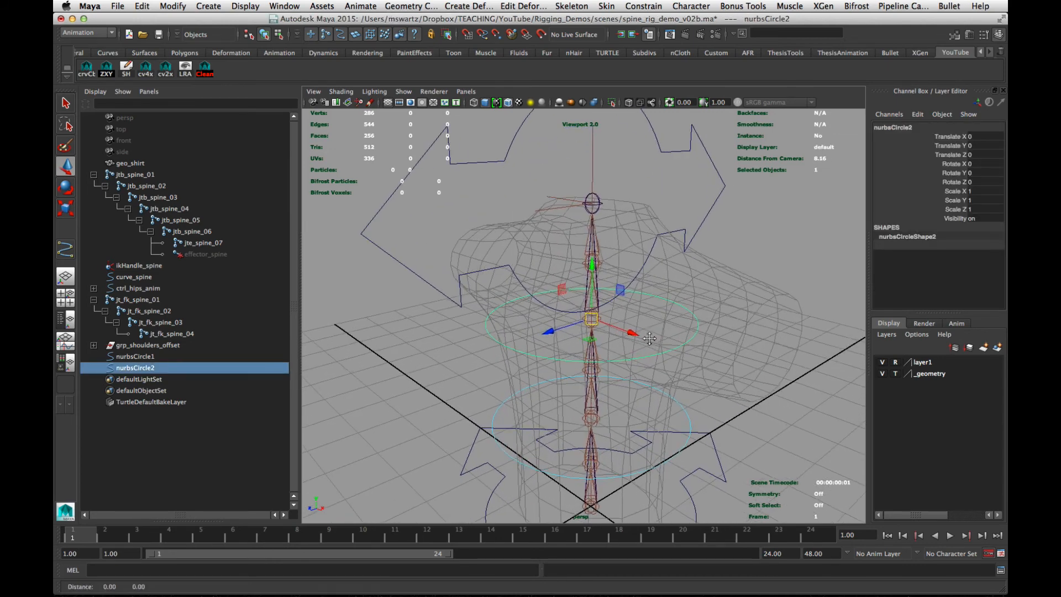
alt+drag(663, 356, 624, 345)
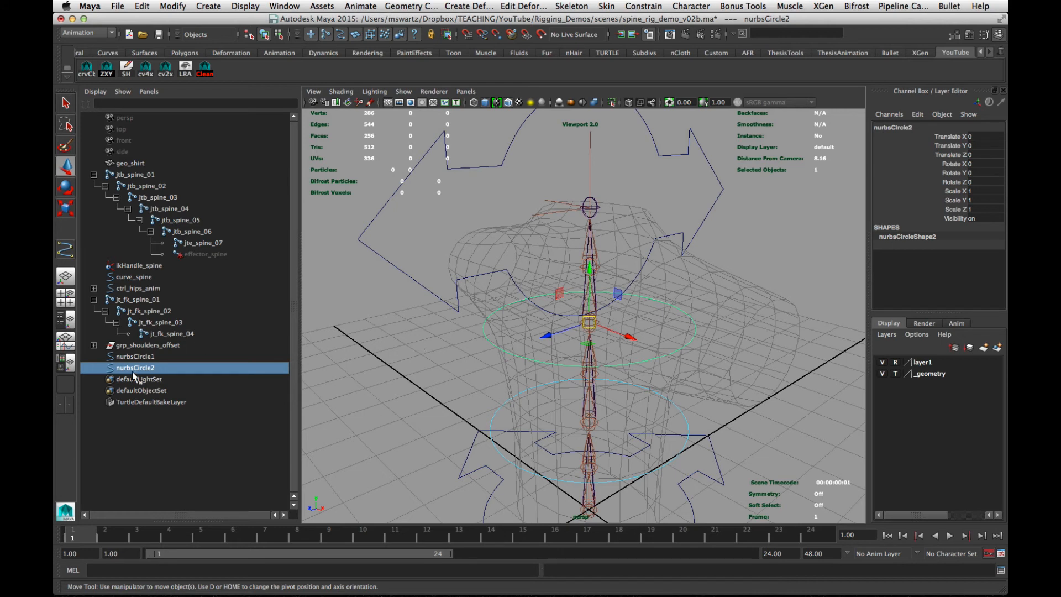
Rename nurbsCircle1 as ctrl_fk_spine_01_anim in the Outliner
double_click(136, 358)
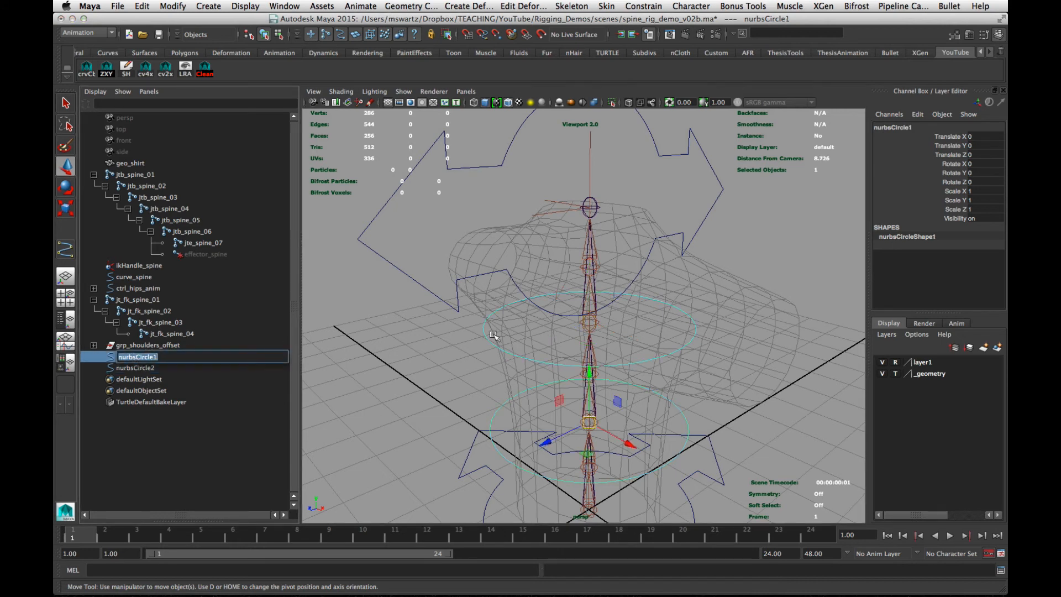
text(ctrl_fk_spine_01)
key(Return)
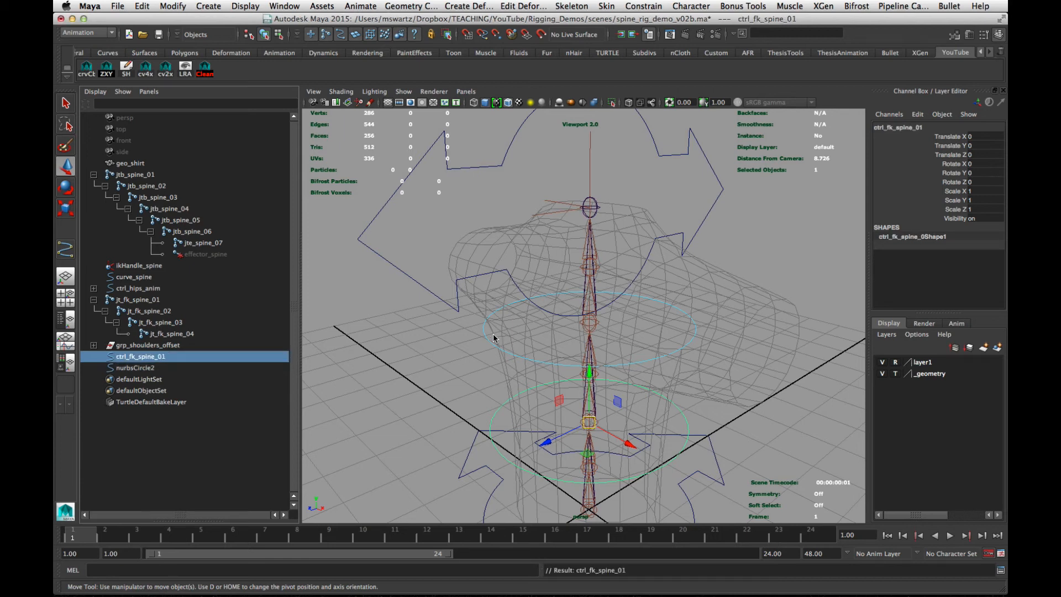
double_click(173, 356)
click(174, 356)
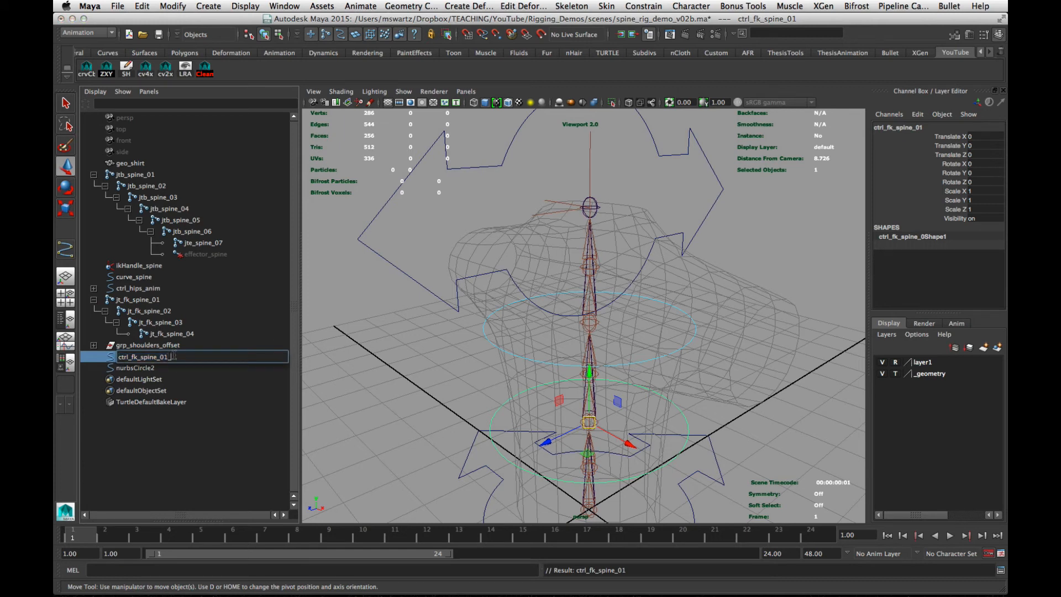
text(_anim)
key(Return)
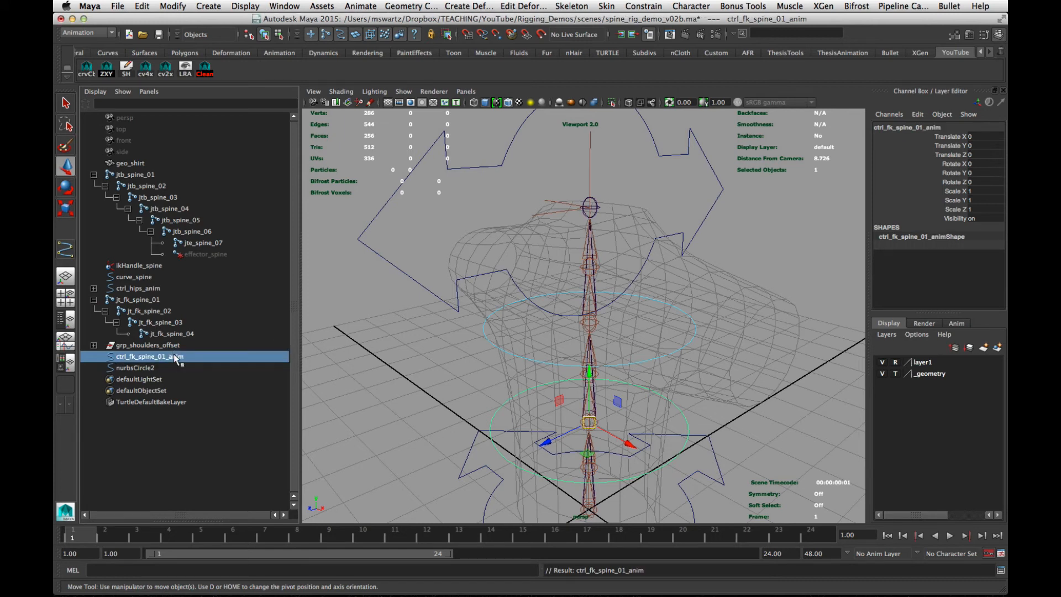
Rename nurbsCircle2 as ctrl_fk_spine_02_anim in the Outliner
double_click(138, 368)
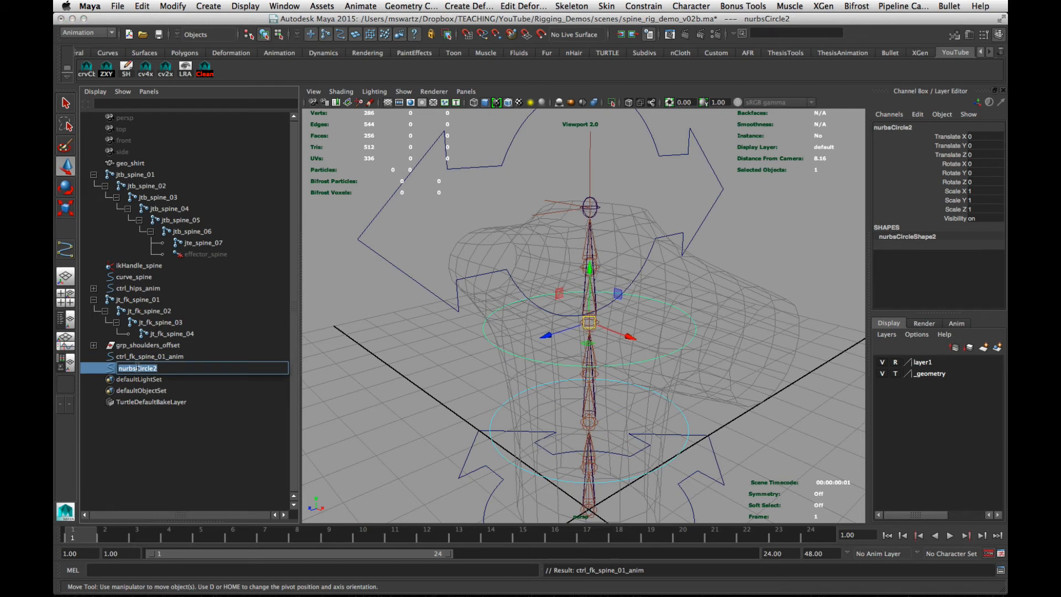
text(ctrl_fk_spine_02_anim)
key(Return)
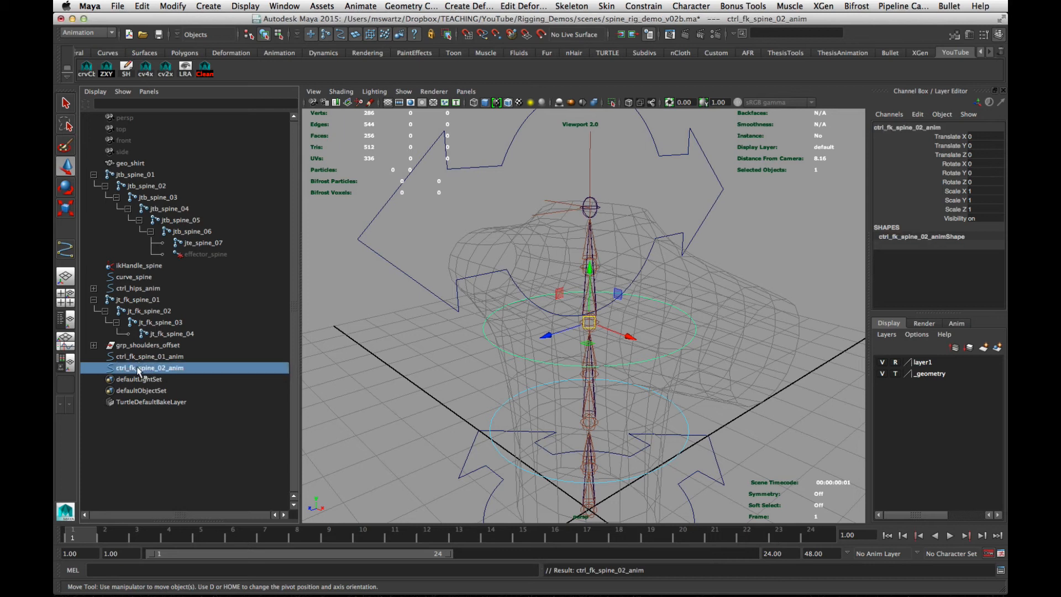
click(138, 359)
click(138, 367)
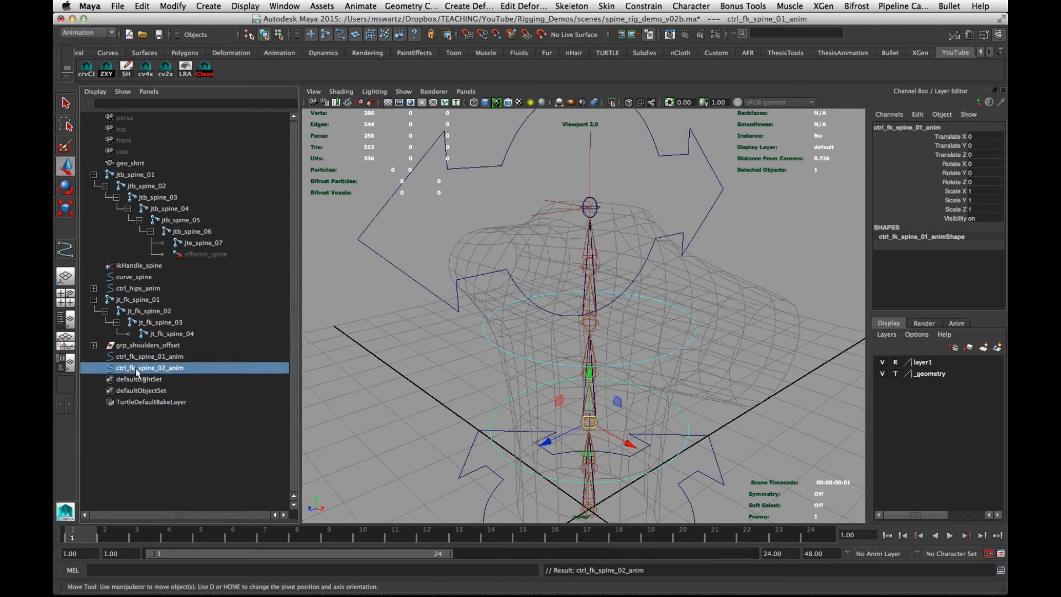
click(138, 357)
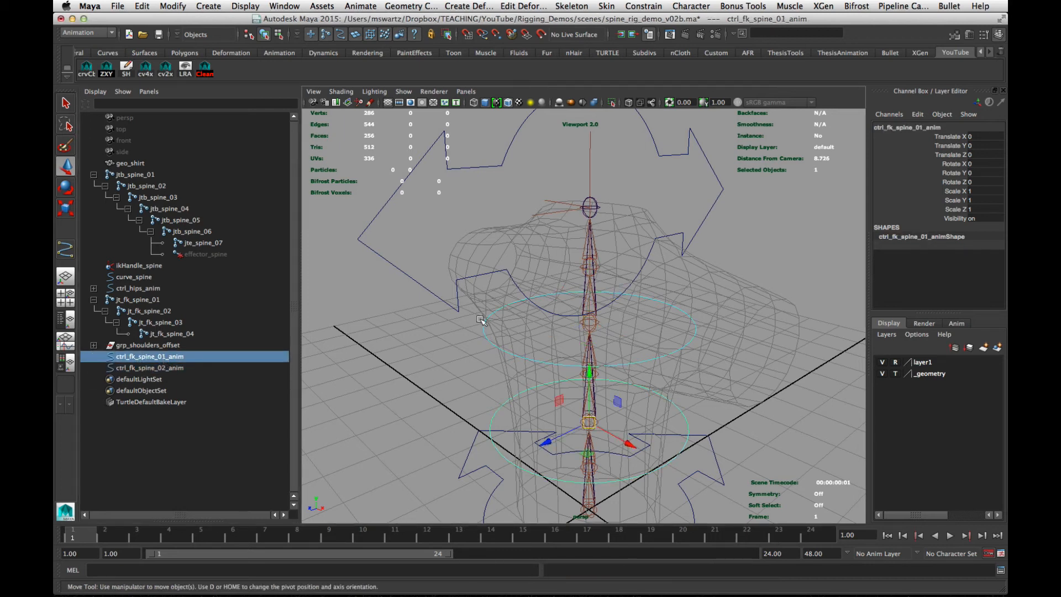
Parent constrain the joint jt_fk_spine_03 to the control ctrl_fk_spine_02_anim
click(505, 358)
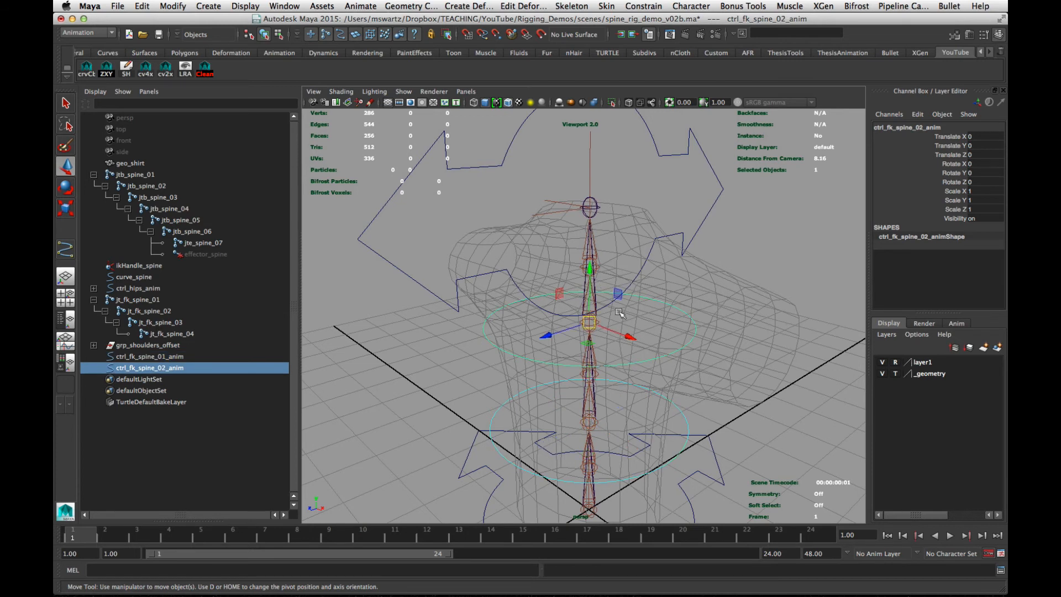
ctrl+click(160, 326)
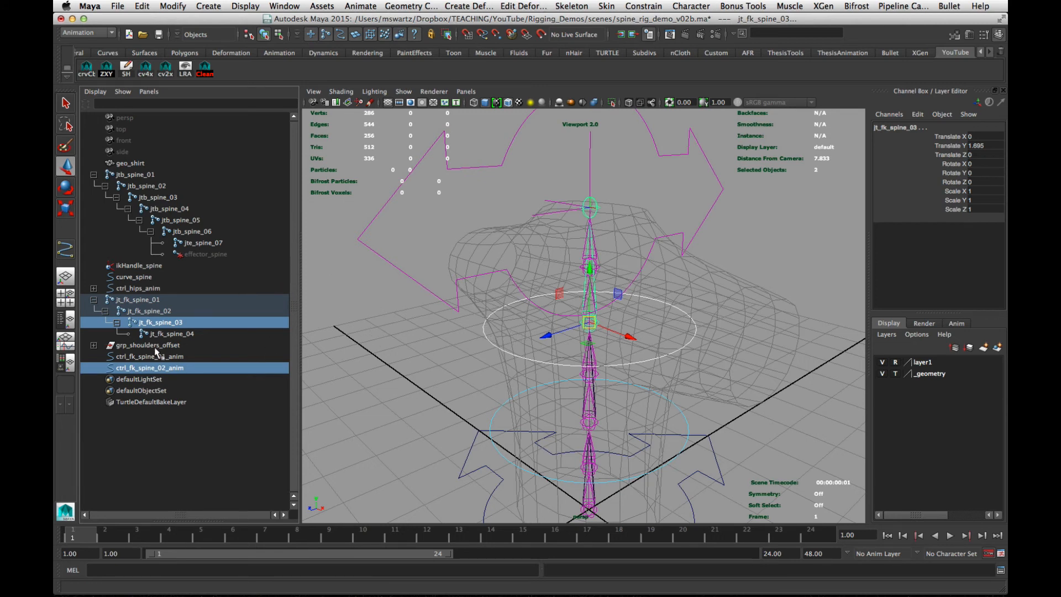
click(153, 368)
ctrl+click(161, 326)
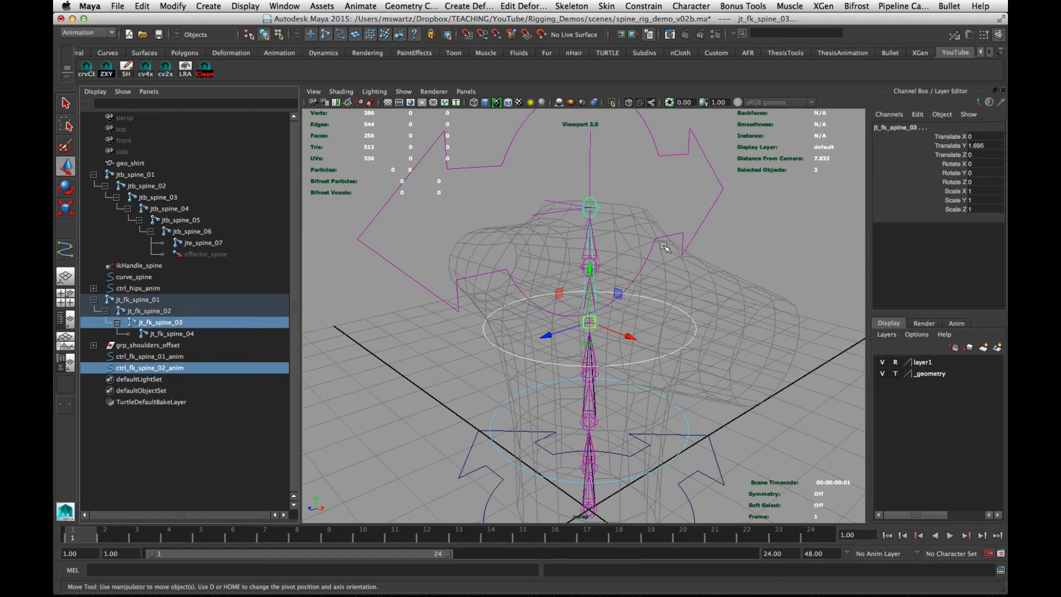
click(648, 4)
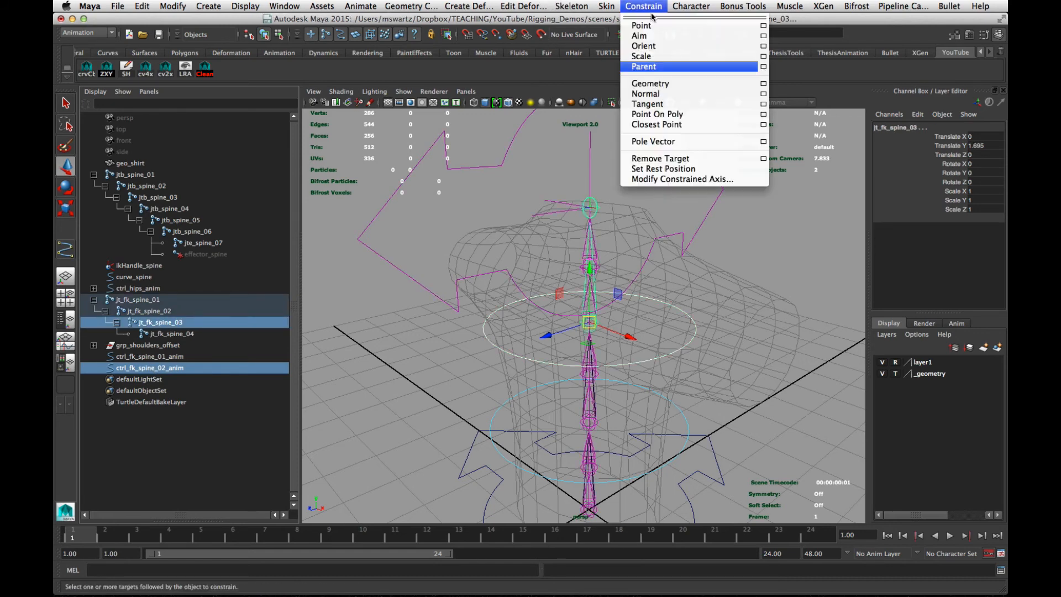
click(656, 69)
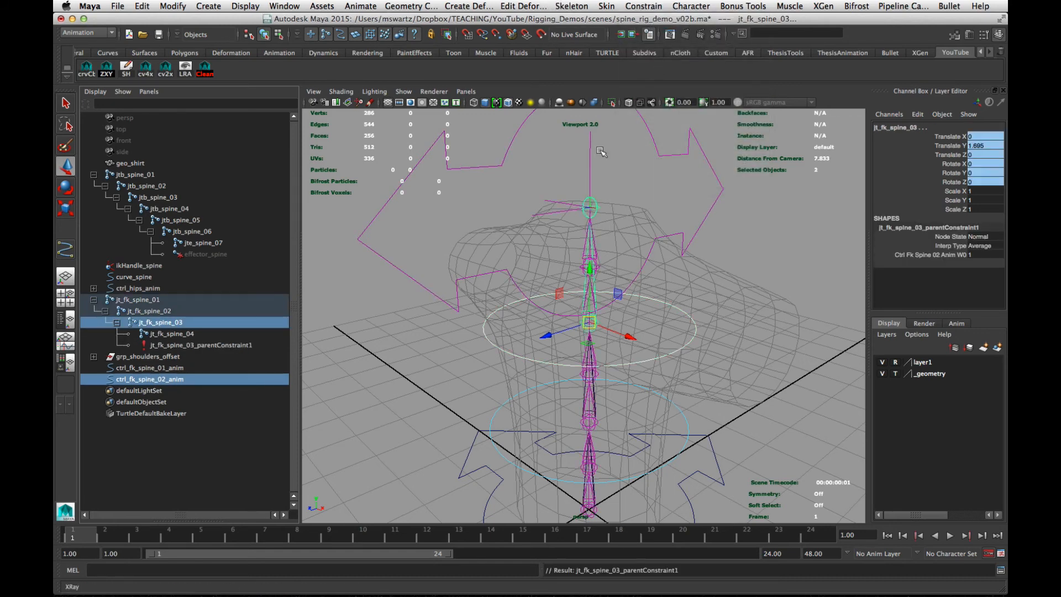
Parent ctrl_fk_spine_02_anim under ctrl_fk_spine_01_anim and expand the hierarchy in the Outliner
click(424, 398)
alt+drag(461, 398, 469, 355)
click(507, 404)
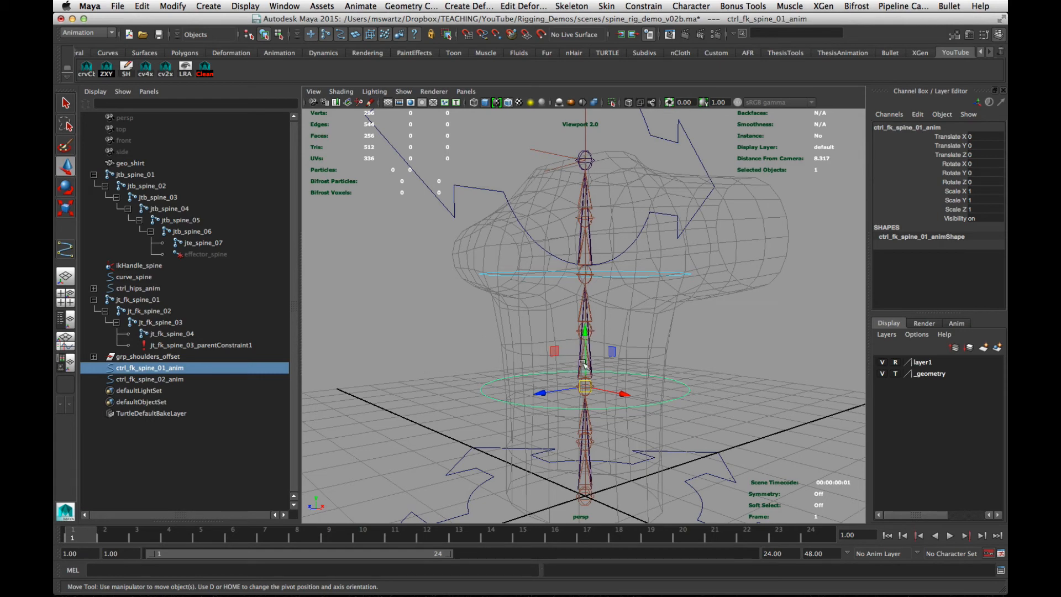
alt+drag(545, 376, 544, 391)
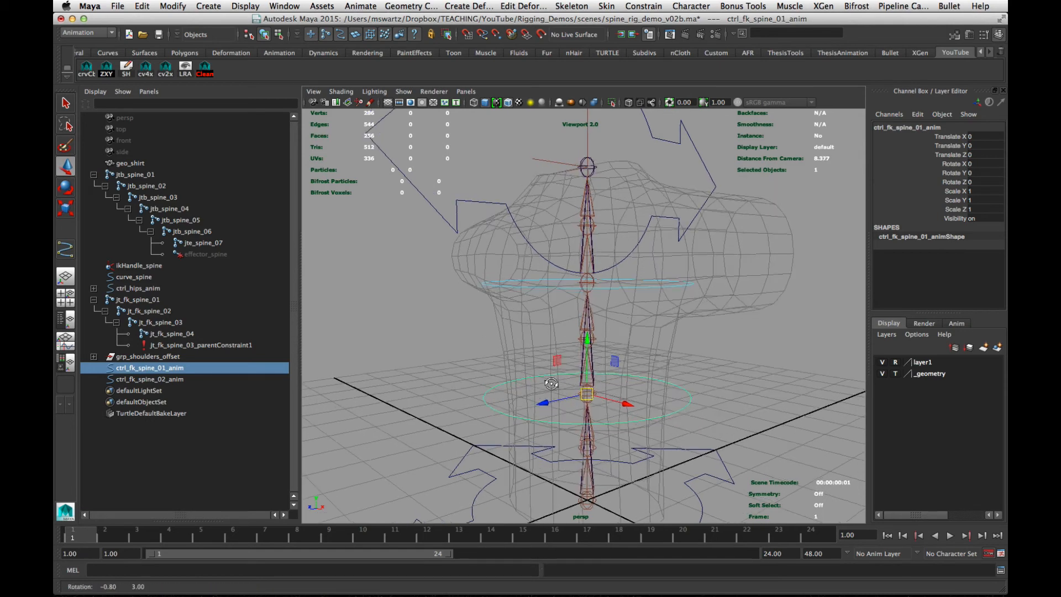
alt+right_drag(544, 391, 480, 373)
alt+drag(480, 373, 494, 357)
click(465, 356)
click(531, 289)
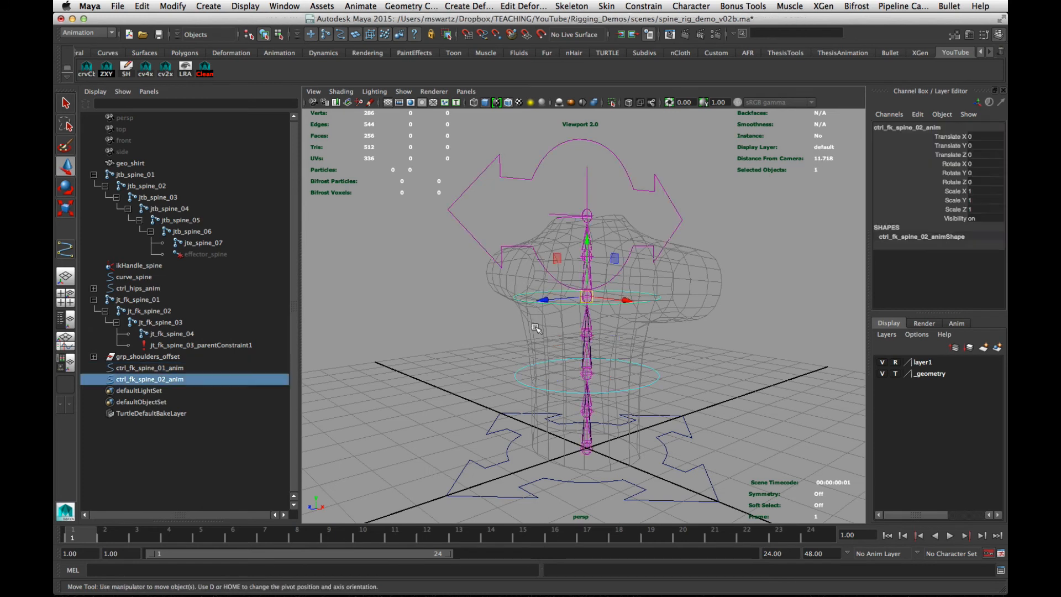
ctrl+click(140, 369)
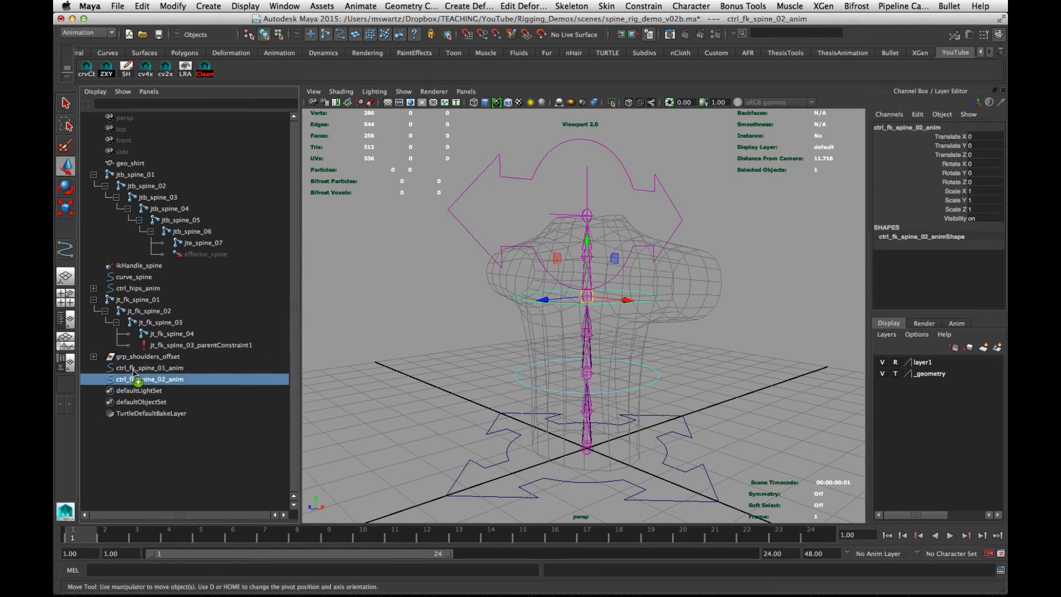
key(p)
click(94, 368)
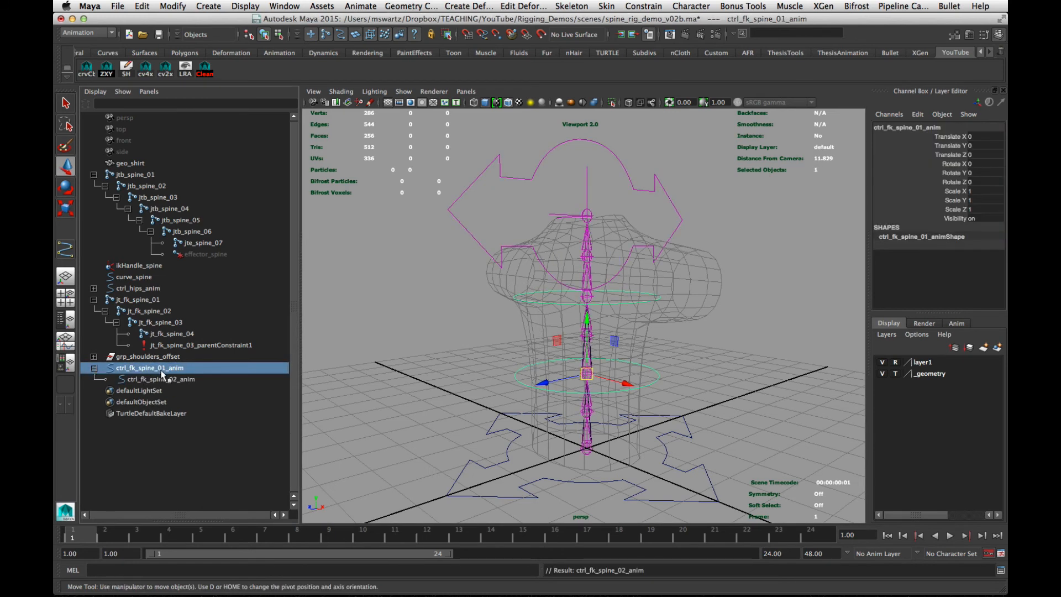
Try rotating ctrl_fk_spine_01_anim to test the FK hierarchy, go down to its child control, and clear the selection
key(e)
drag(566, 336, 601, 319)
key(Down)
click(678, 406)
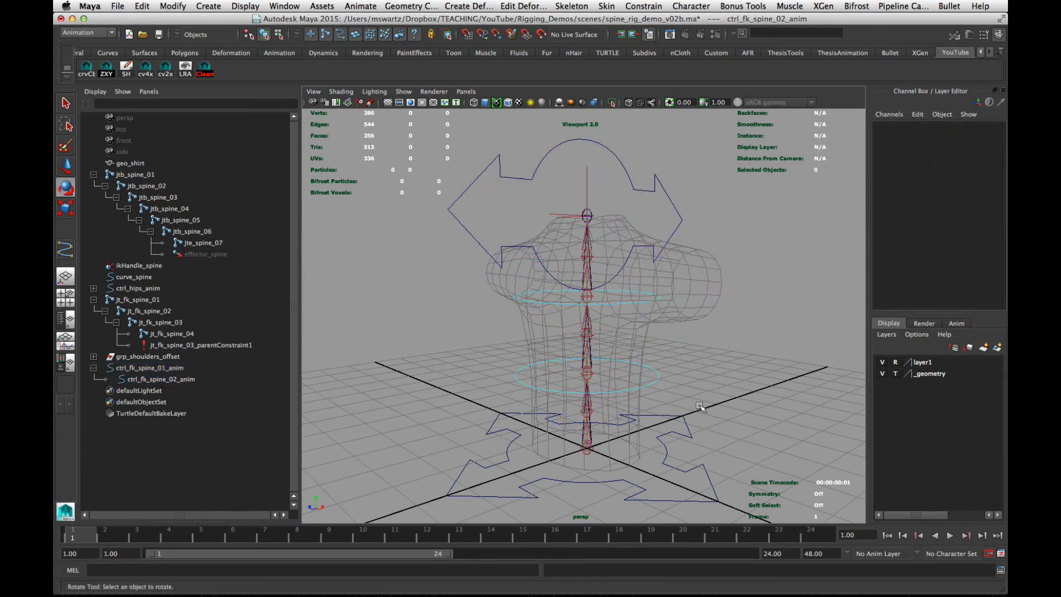
Enable drawing overrides on ctrl_shoulders_anim and set its override colour to yellow
alt+drag(677, 406, 478, 264)
click(496, 284)
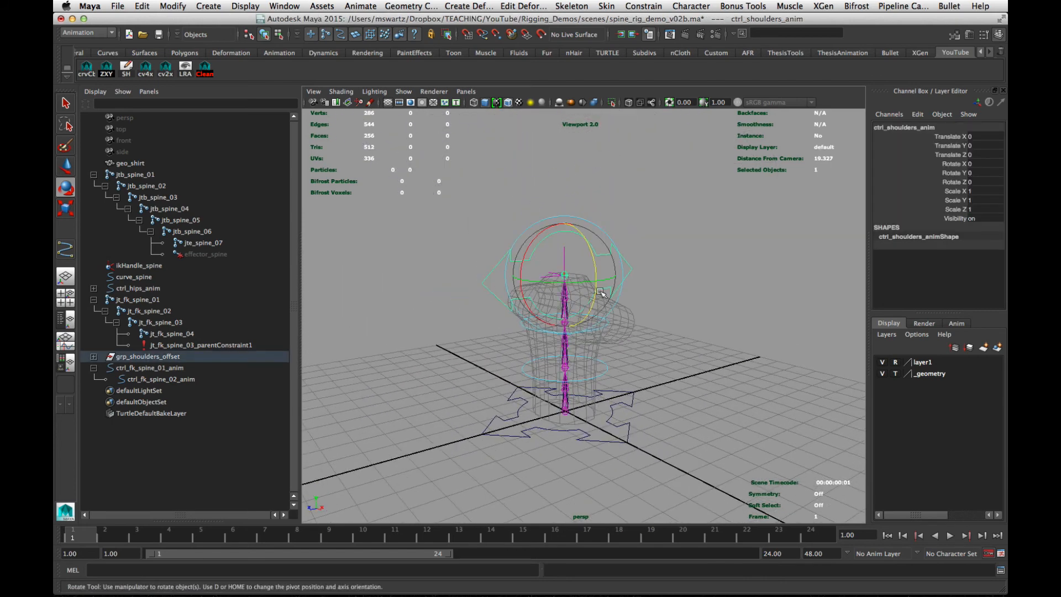
key(ctrl+a)
click(745, 295)
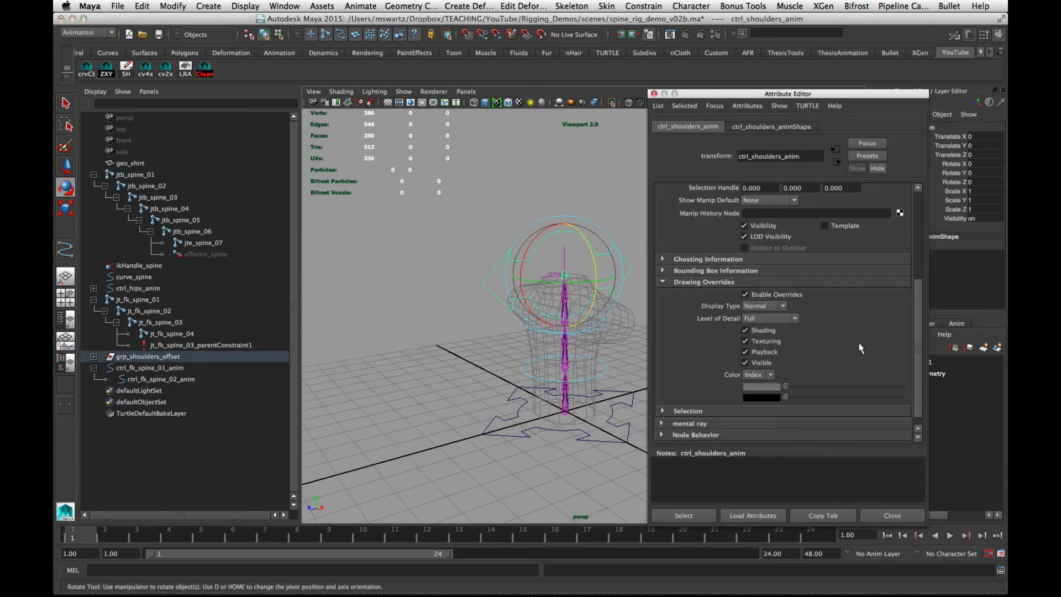
drag(787, 389, 851, 387)
Enable drawing overrides on ctrl_hips_anim, set its override colour to yellow, and close the Attribute Editor
click(507, 437)
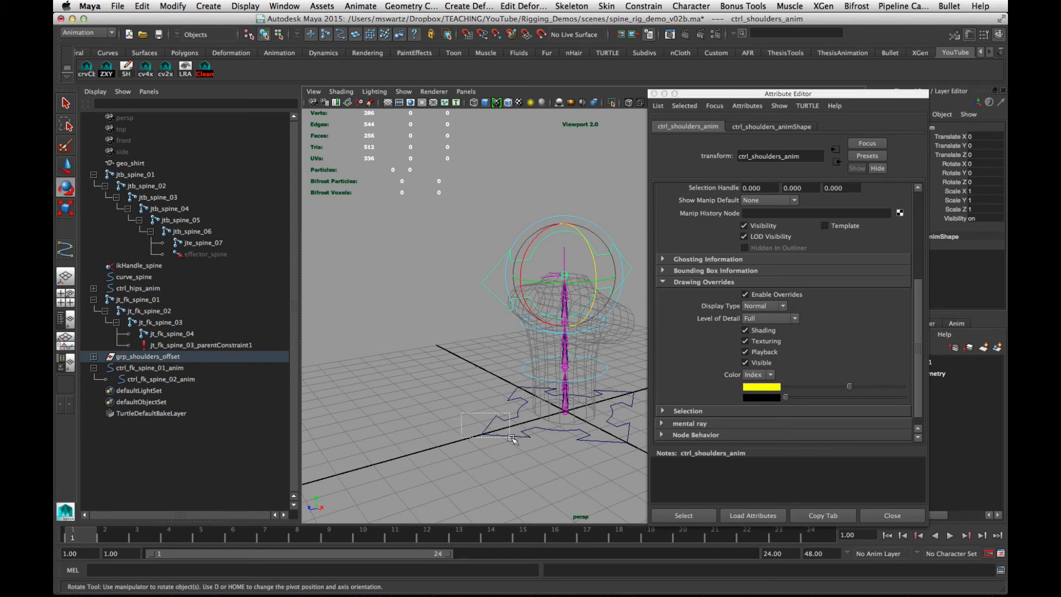
click(765, 293)
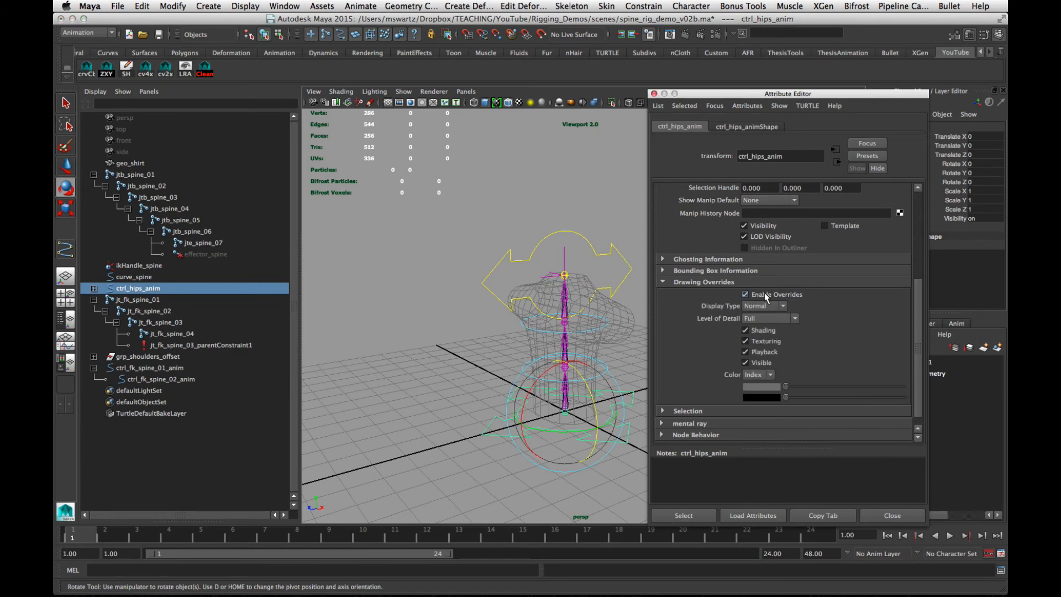
drag(787, 387, 850, 385)
click(885, 516)
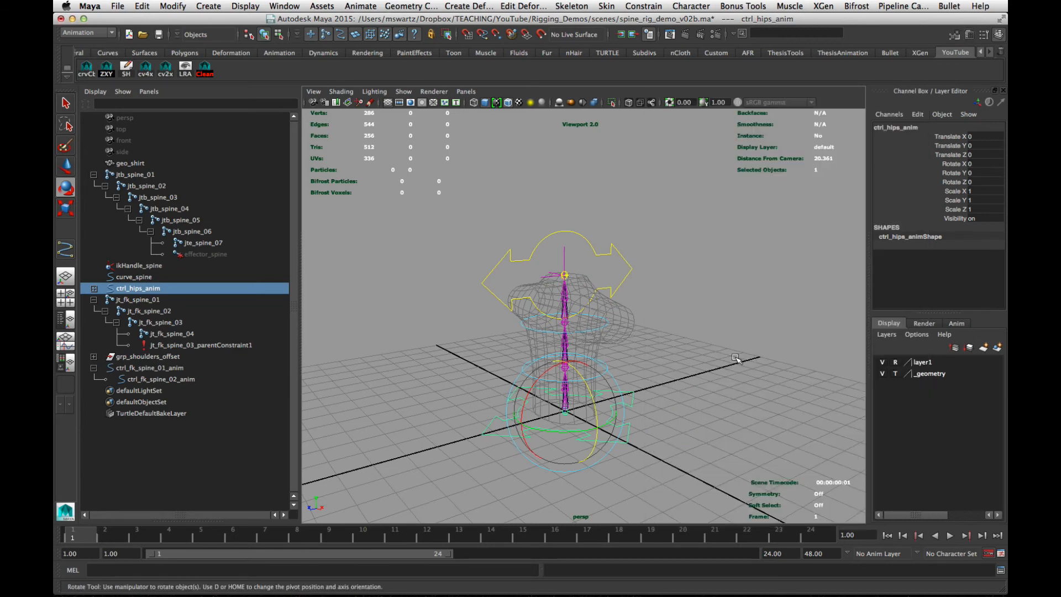
Clear the selection and delete the display layer layer1
click(718, 249)
alt+drag(636, 359, 584, 383)
scroll(584, 382, up, 3)
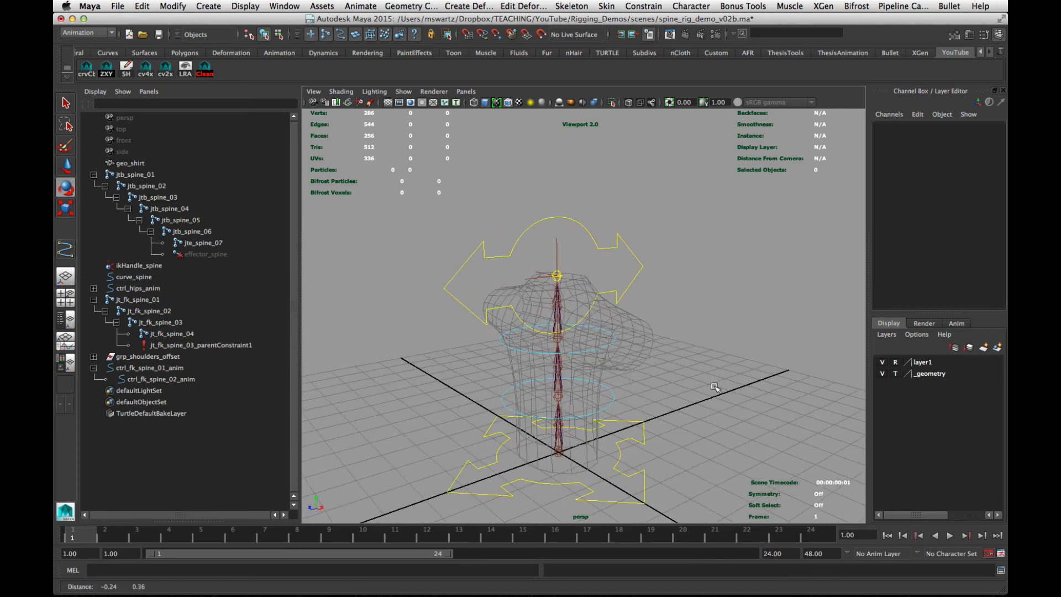
right_click(921, 366)
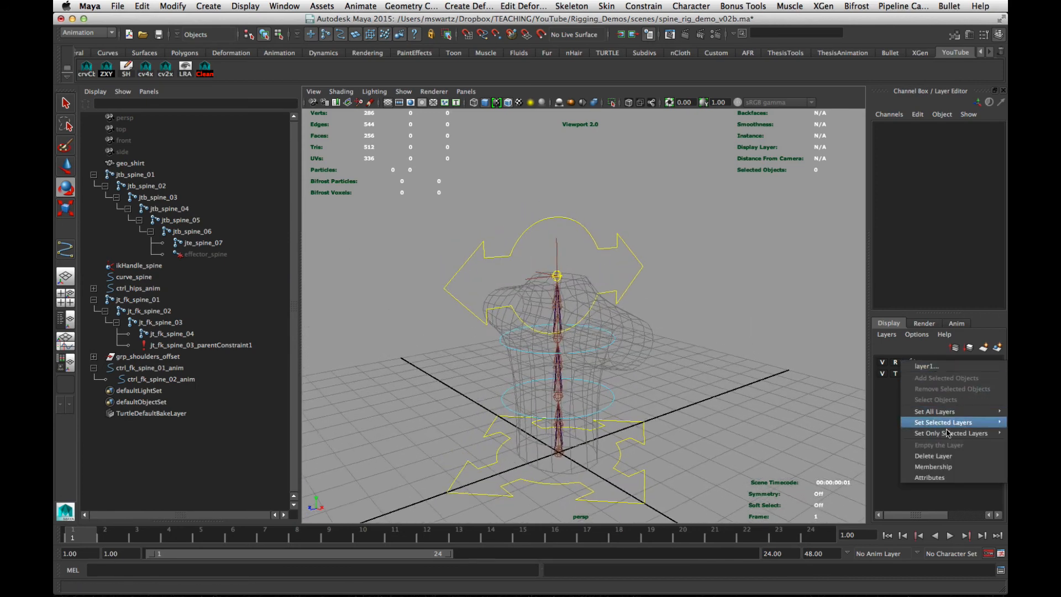
click(940, 451)
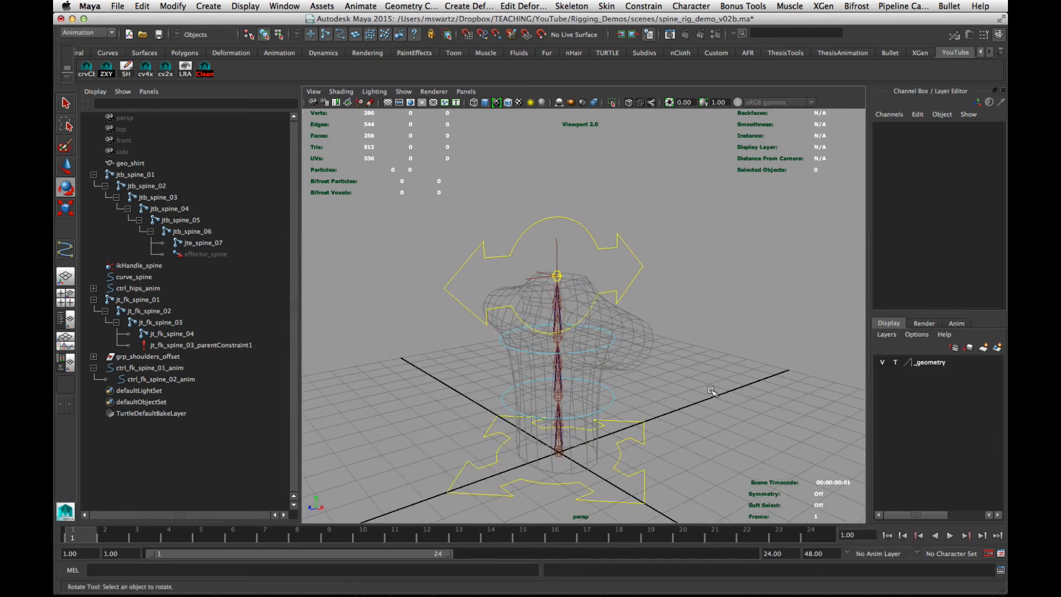
Lock and hide the Scale X, Y, Z and Visibility channels of ctrl_shoulders_anim
alt+middle_drag(573, 440, 589, 429)
alt+drag(589, 429, 584, 386)
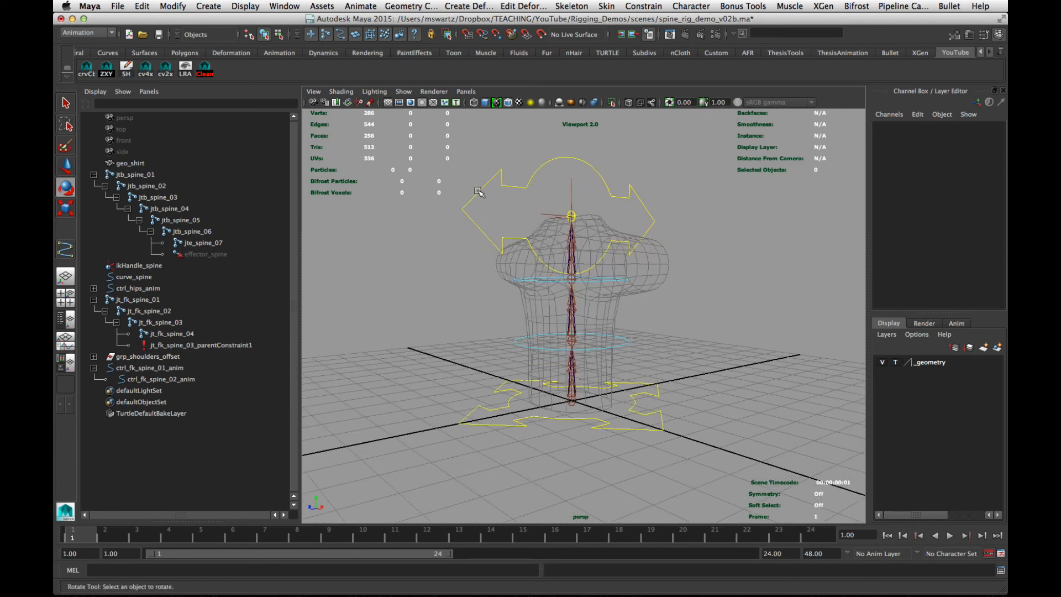
click(491, 249)
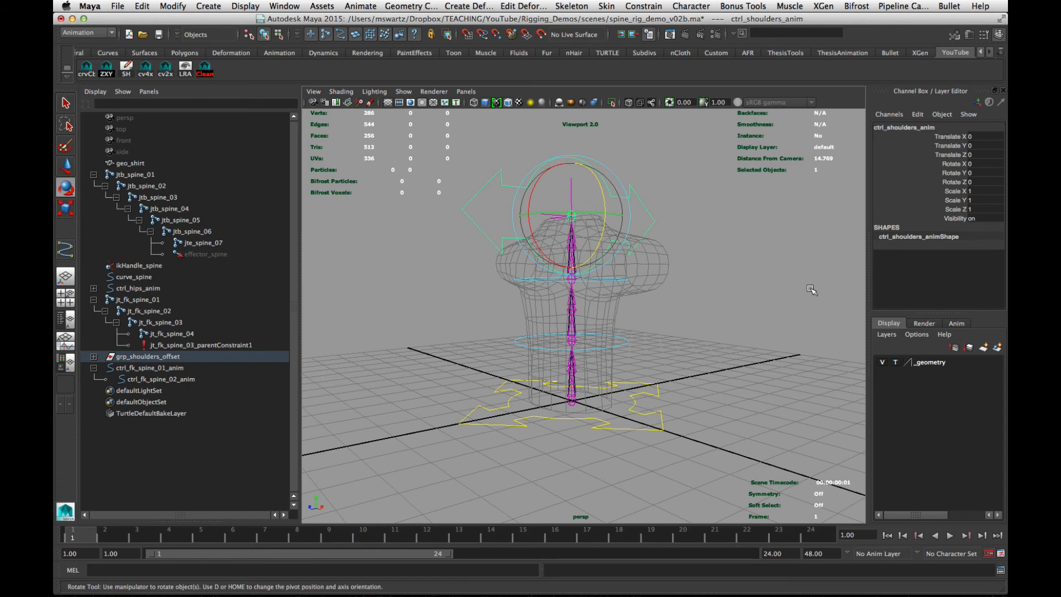
click(603, 332)
drag(463, 187, 498, 298)
mouse_move(606, 333)
alt+mouse_down()
mouse_move(623, 326)
mouse_move(611, 330)
alt+mouse_up()
key(q)
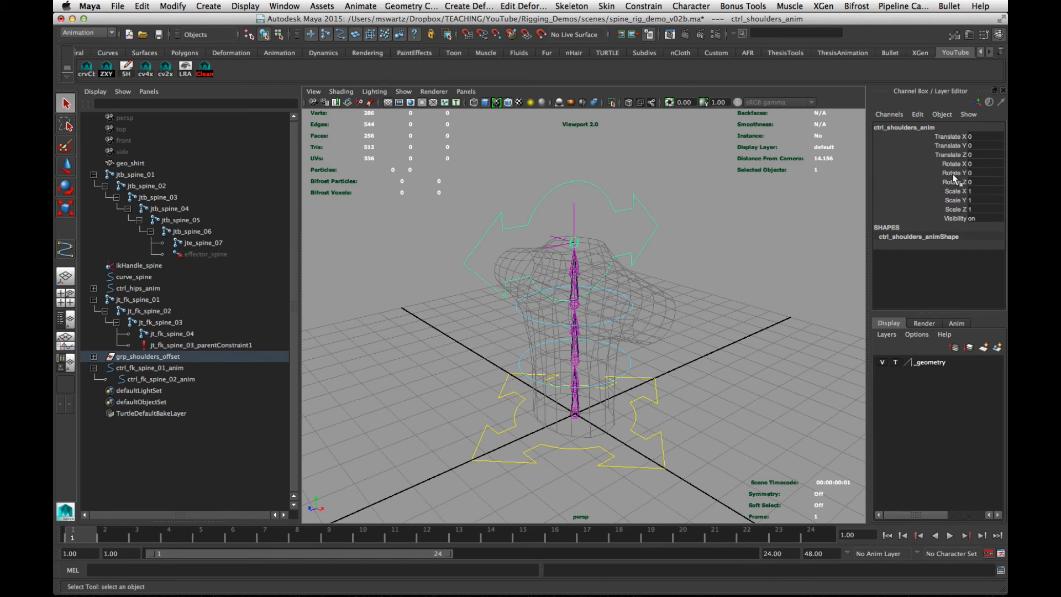
drag(959, 190, 960, 218)
right_click(959, 207)
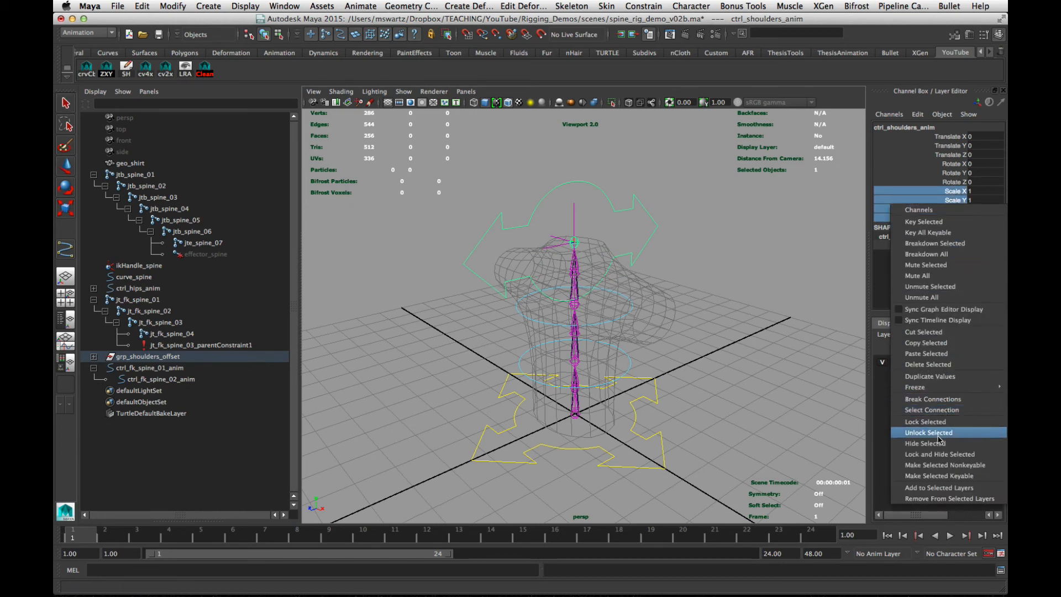
click(939, 454)
Lock and hide the Scale X, Y, Z and Visibility channels of ctrl_hips_anim
click(611, 437)
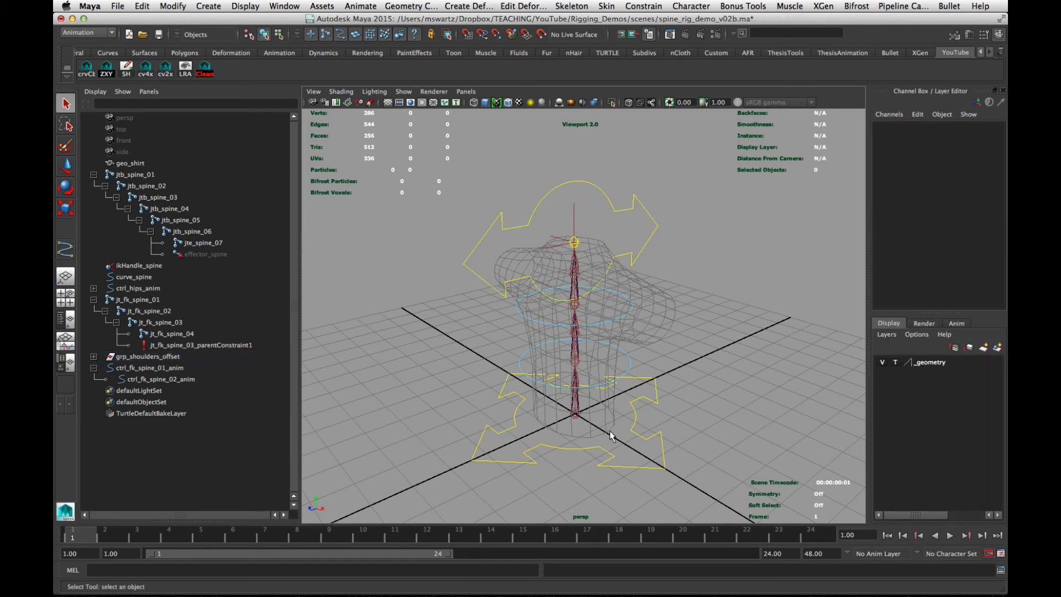
click(611, 437)
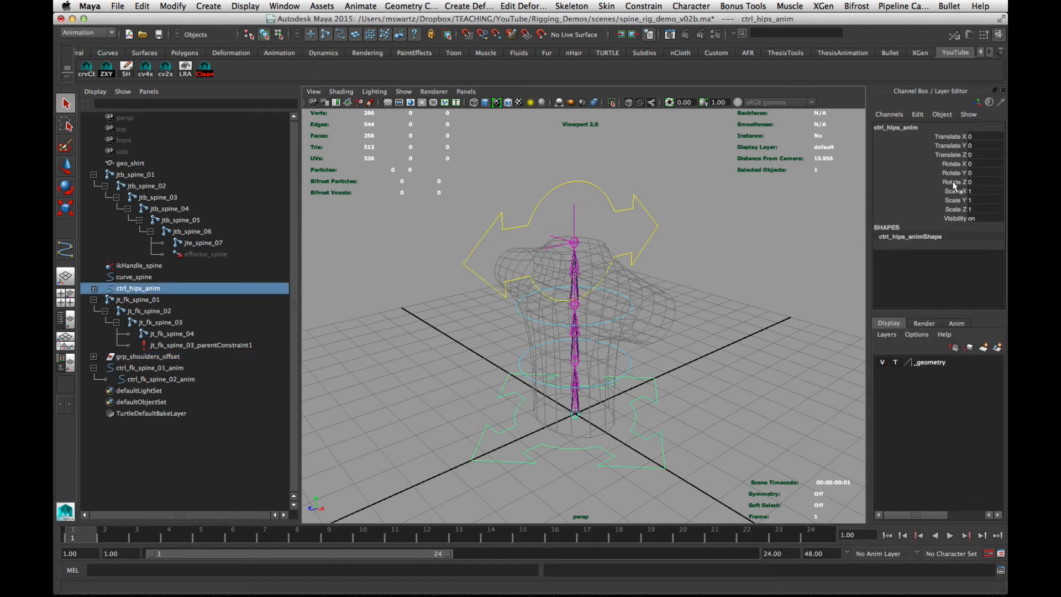
drag(955, 191, 959, 218)
right_click(958, 210)
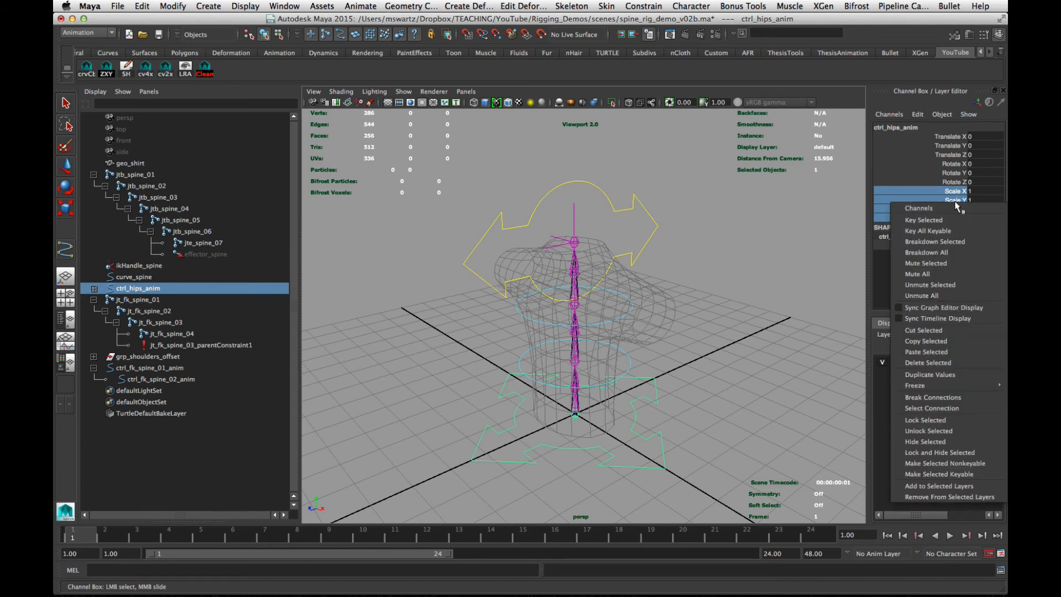
click(948, 453)
Lock and hide all Translate, Scale and Visibility channels on both ctrl_fk_spine_01_anim and ctrl_fk_spine_02_anim, leaving only the rotations
click(598, 351)
alt+drag(598, 352, 593, 383)
alt+right_drag(593, 383, 641, 360)
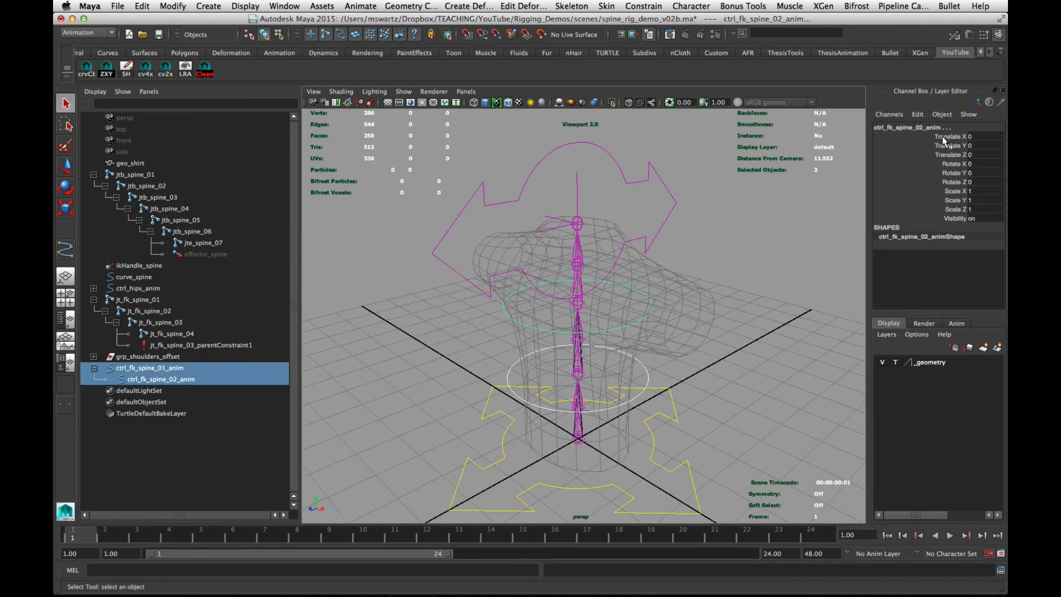
drag(942, 137, 950, 155)
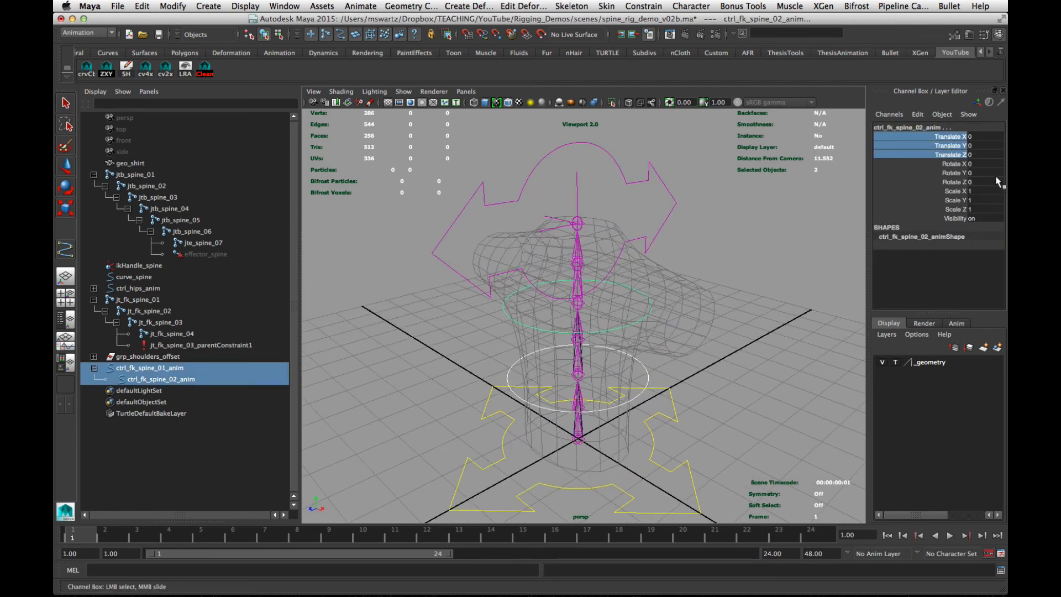
ctrl+drag(957, 191, 957, 218)
right_click(958, 201)
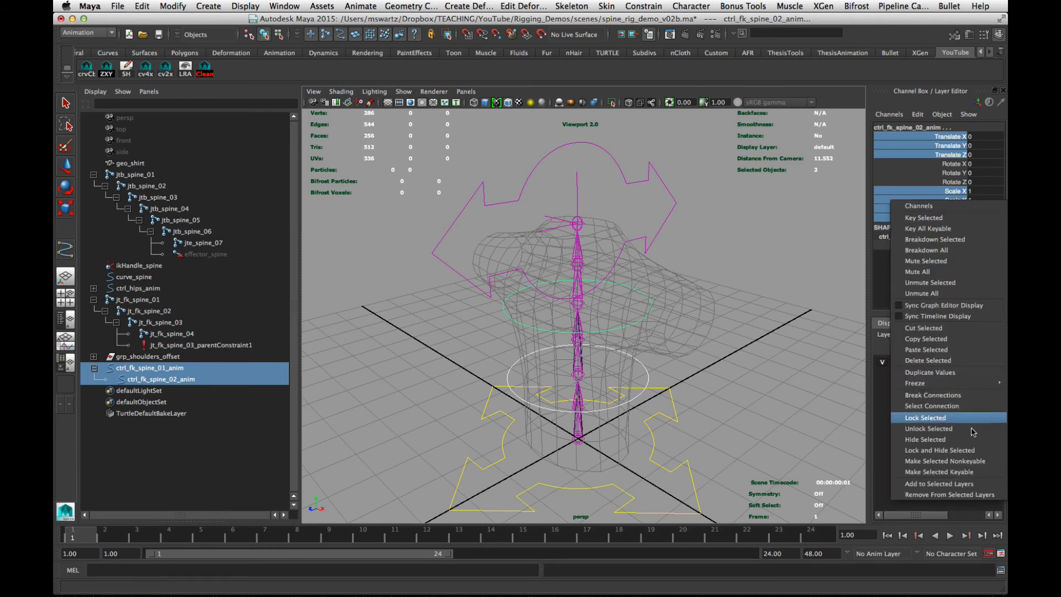
click(961, 449)
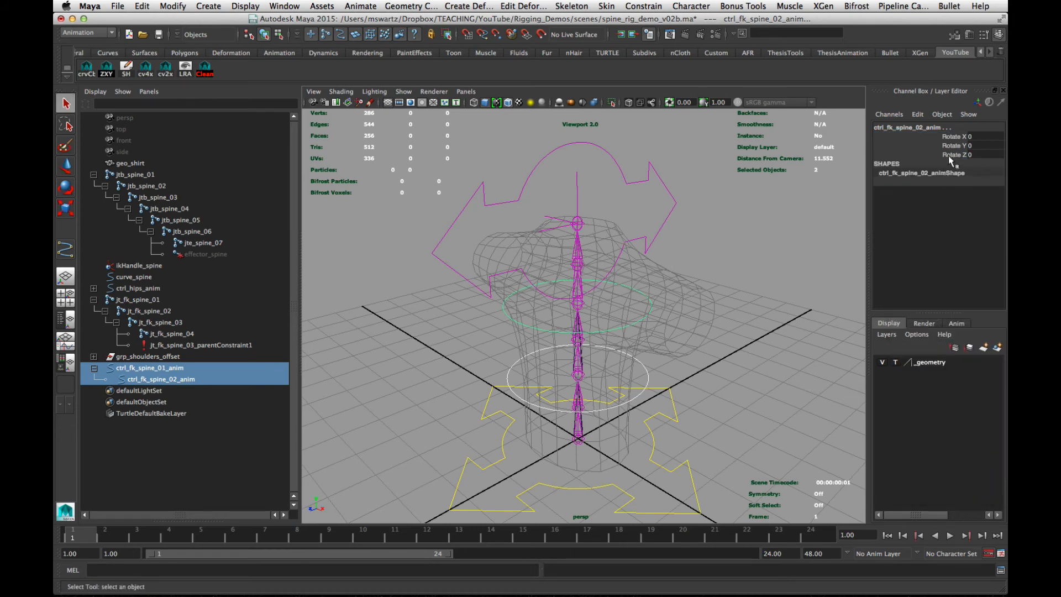
Examine the shoulders, FK spine and hips controls from several angles with the selection cleared
click(802, 291)
alt+drag(802, 290, 650, 292)
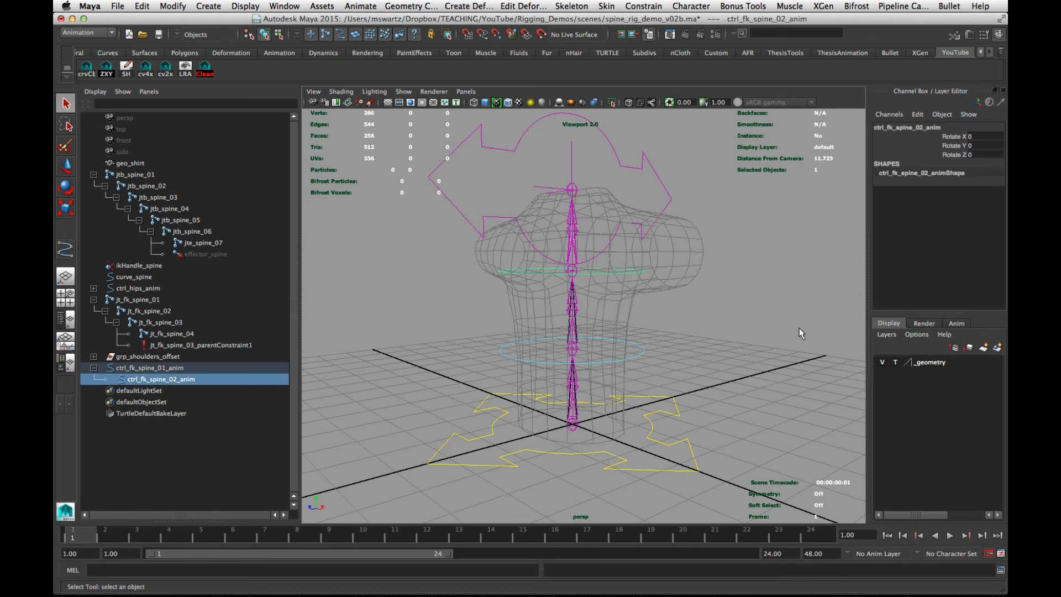
click(732, 348)
alt+drag(732, 348, 574, 331)
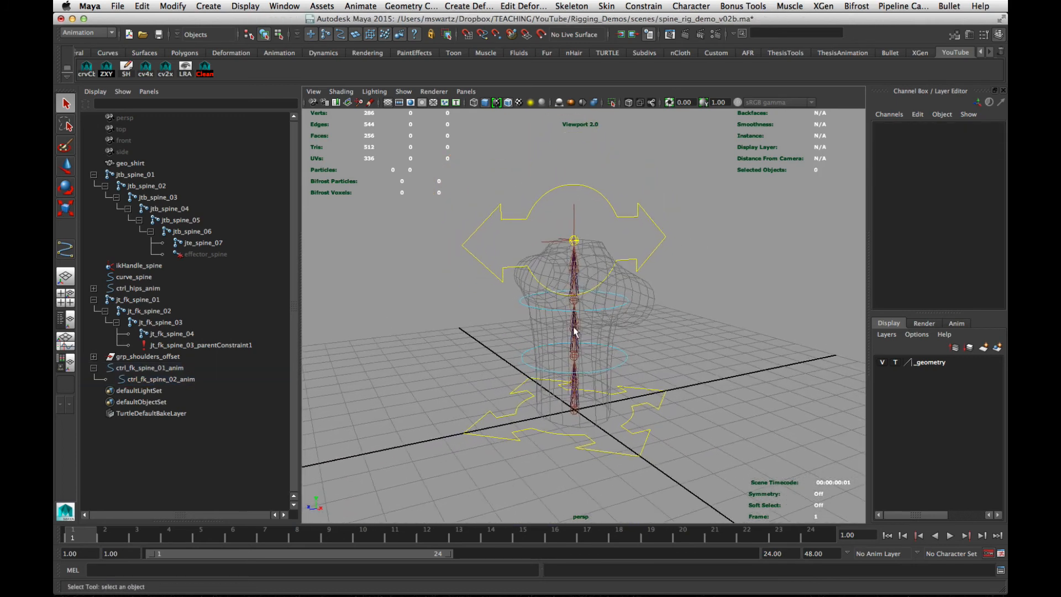
click(481, 264)
click(422, 340)
alt+drag(423, 339, 531, 376)
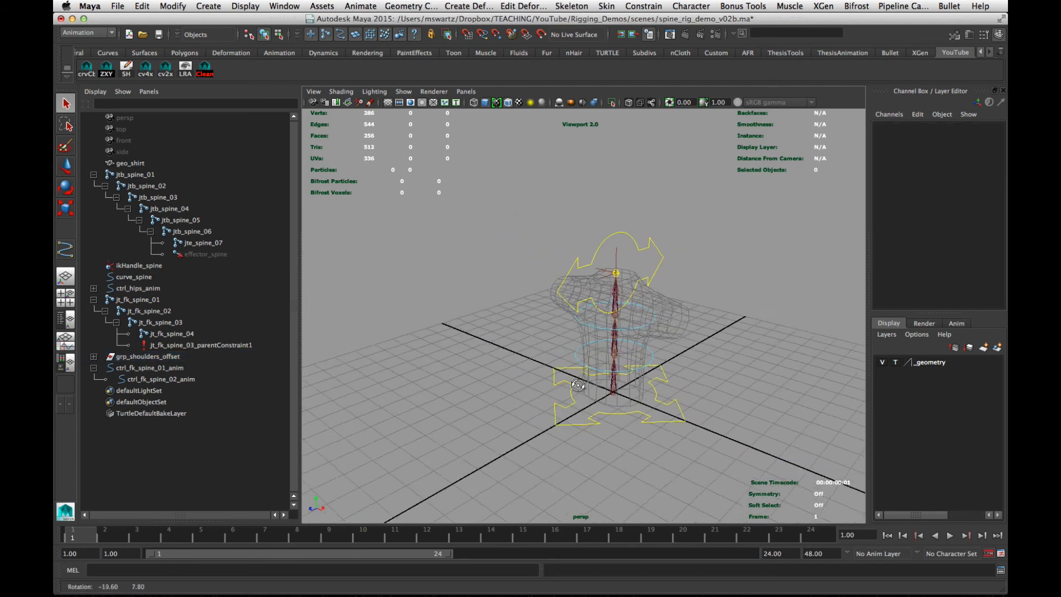
alt+middle_drag(615, 374, 582, 375)
alt+drag(608, 397, 611, 371)
alt+middle_drag(529, 395, 546, 374)
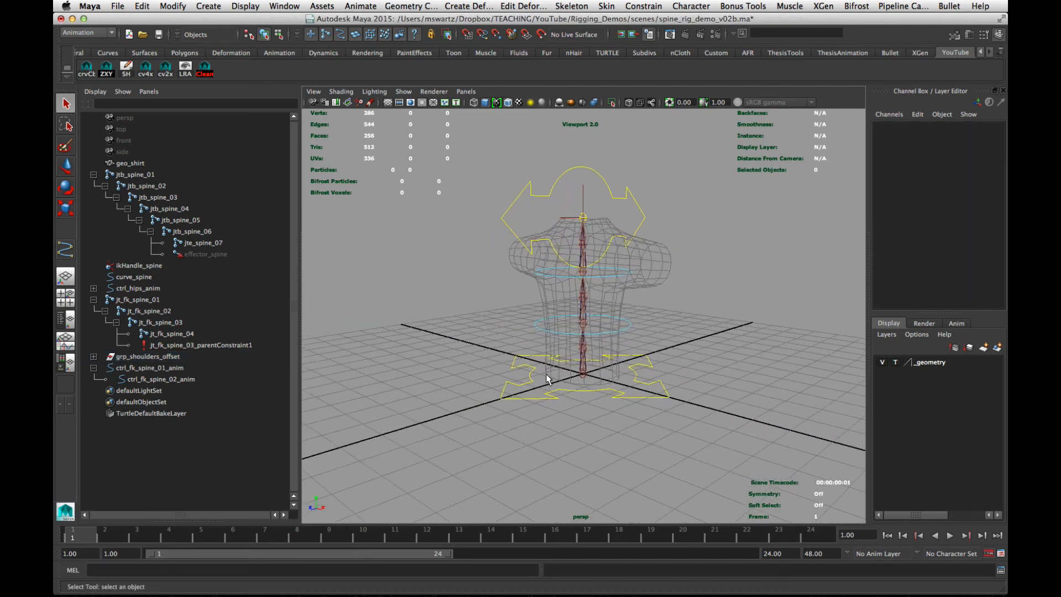
alt+drag(501, 355, 490, 337)
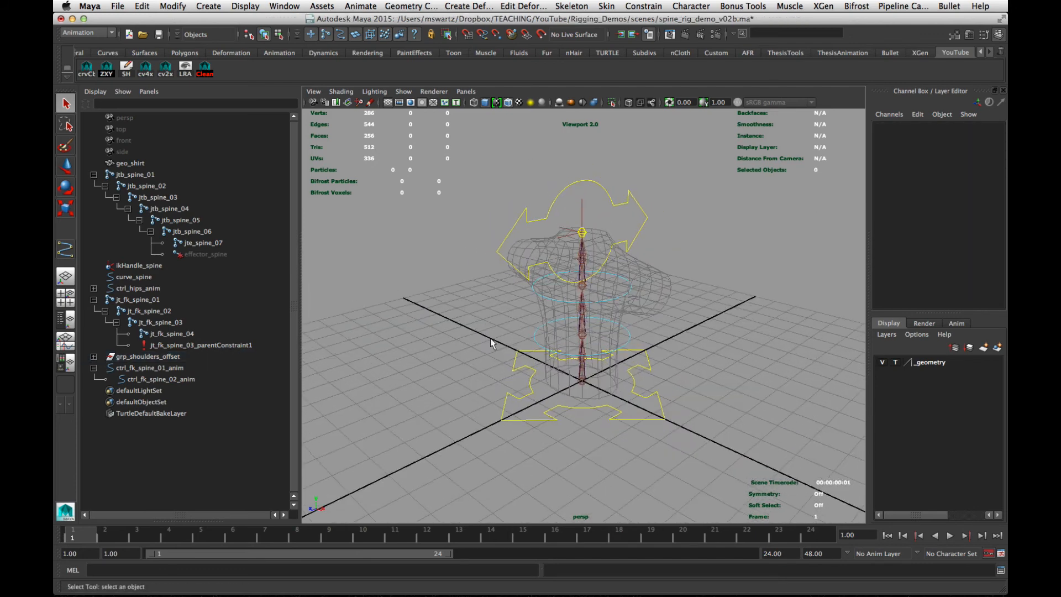
Draw a closed square around the hips control in the top view using the EP Curve Tool at 1 Linear degree, and return to the perspective view
click(215, 5)
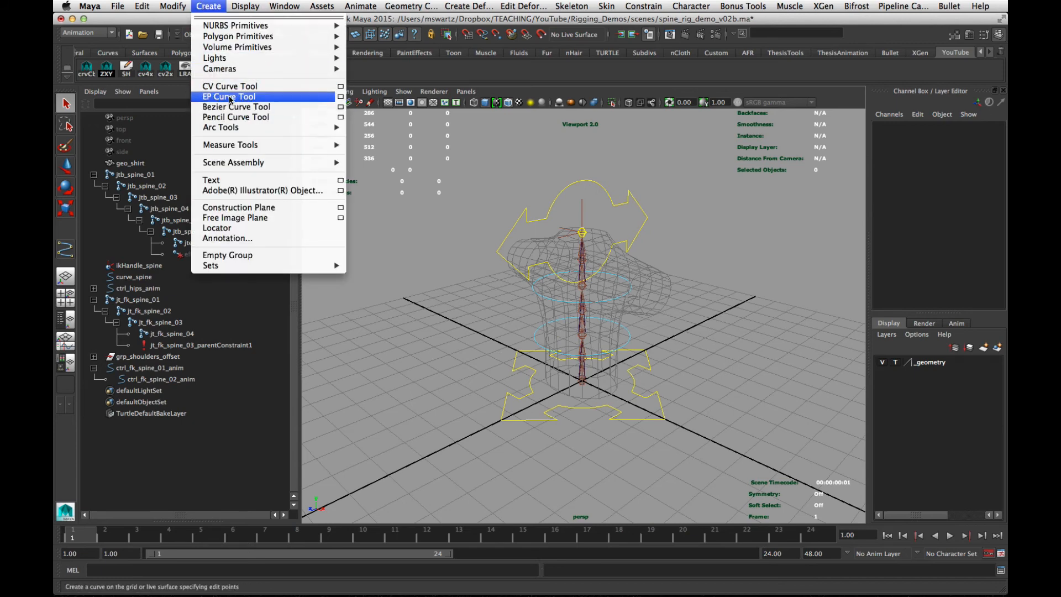
click(340, 96)
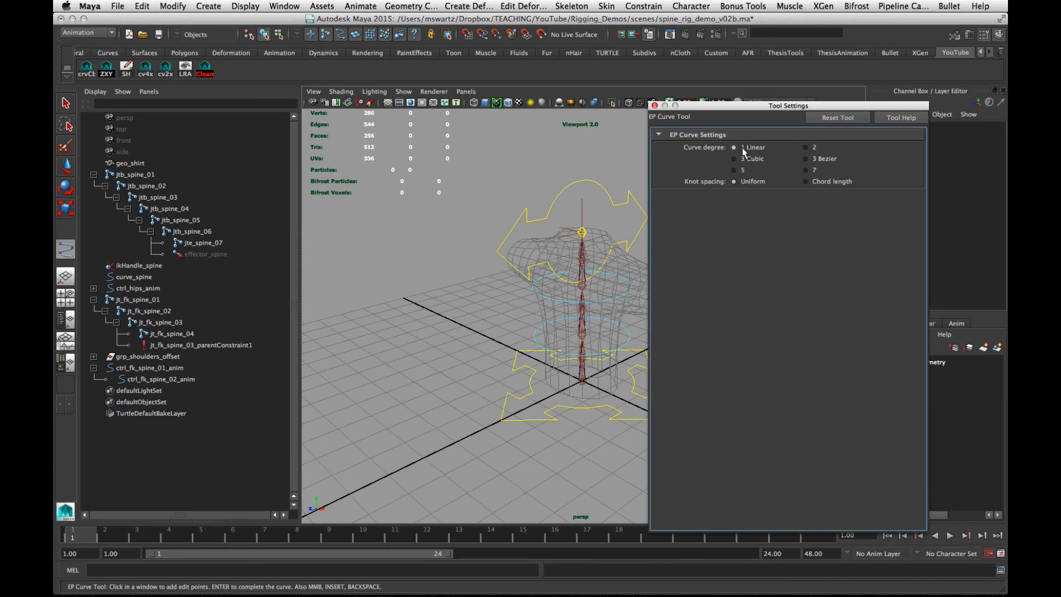
click(653, 105)
key(space)
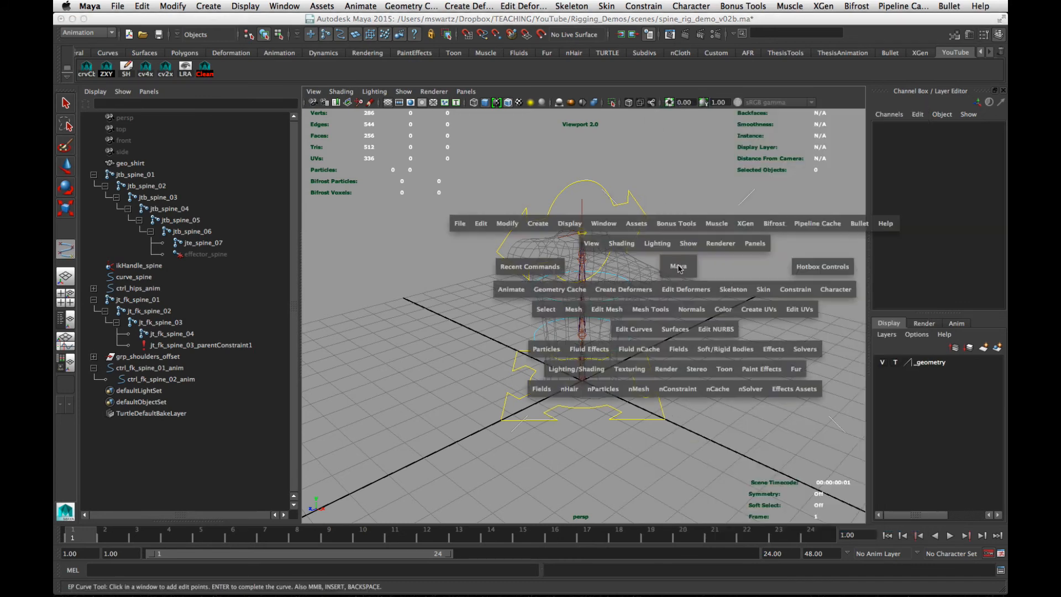
drag(678, 267, 555, 268)
alt+right_drag(718, 331, 541, 335)
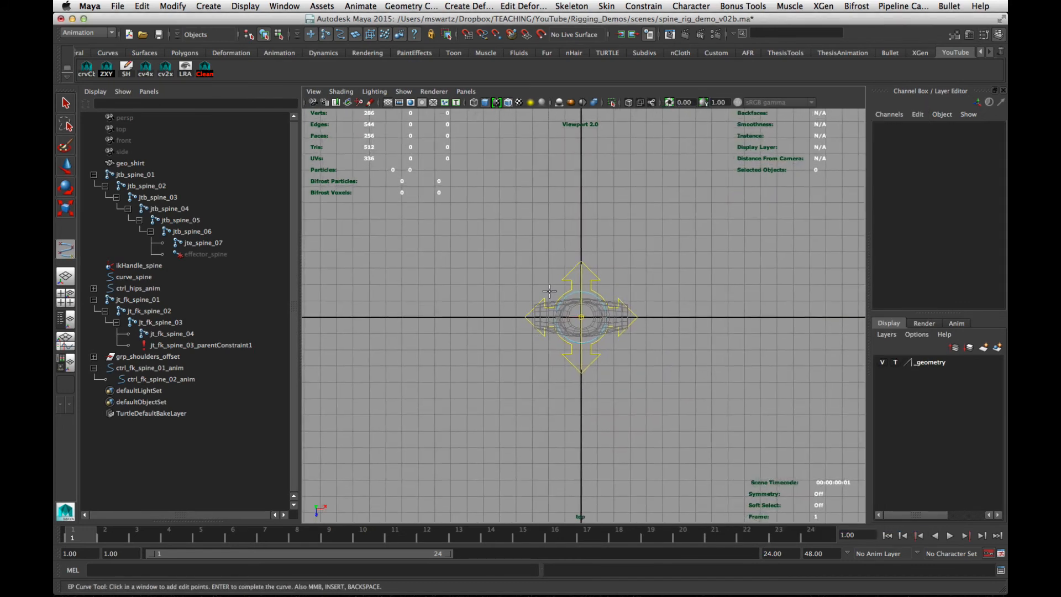
click(514, 251)
click(646, 252)
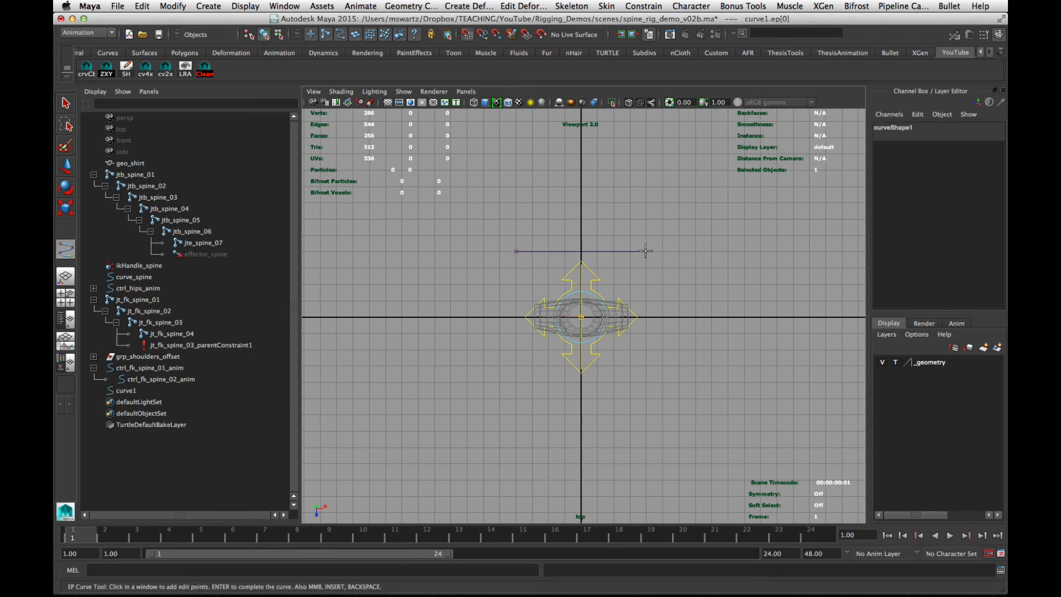
click(647, 382)
click(515, 382)
click(516, 252)
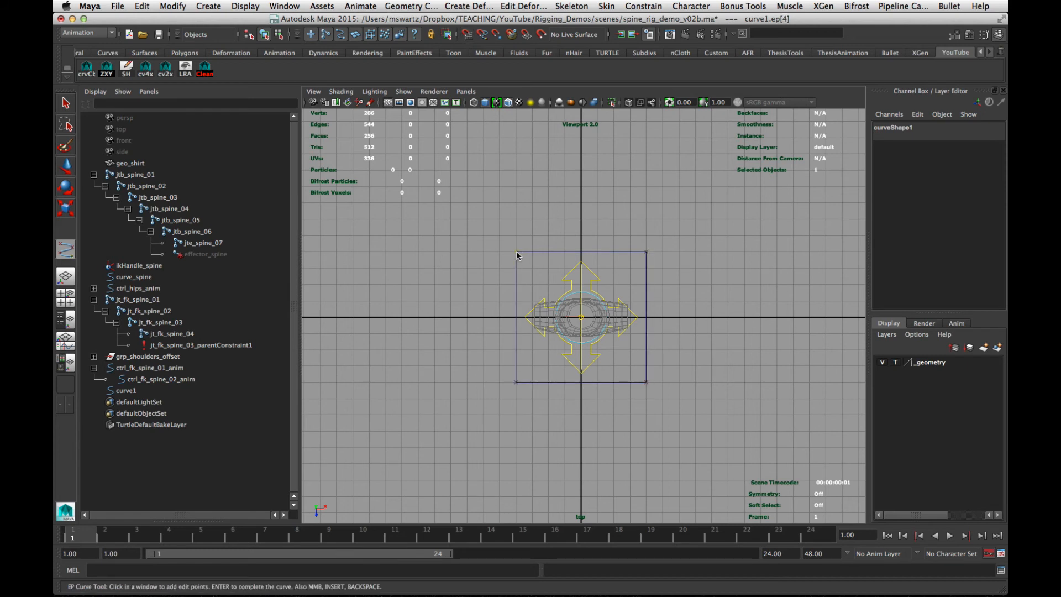
key(Return)
key(space)
drag(518, 253, 521, 118)
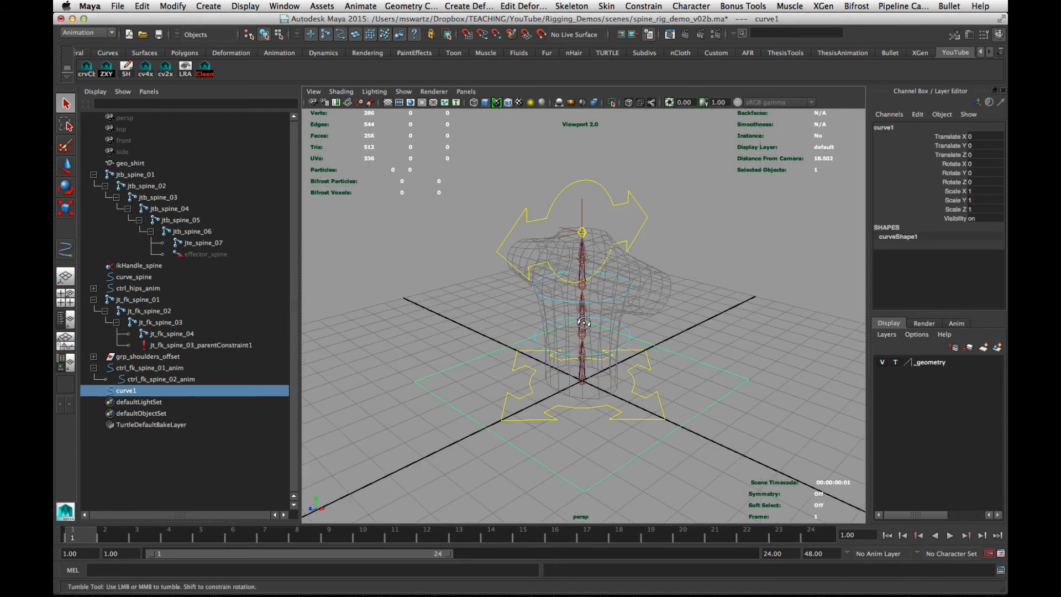
mouse_move(674, 326)
alt+mouse_down()
mouse_move(624, 296)
mouse_move(584, 307)
mouse_move(516, 298)
mouse_move(460, 329)
alt+mouse_up()
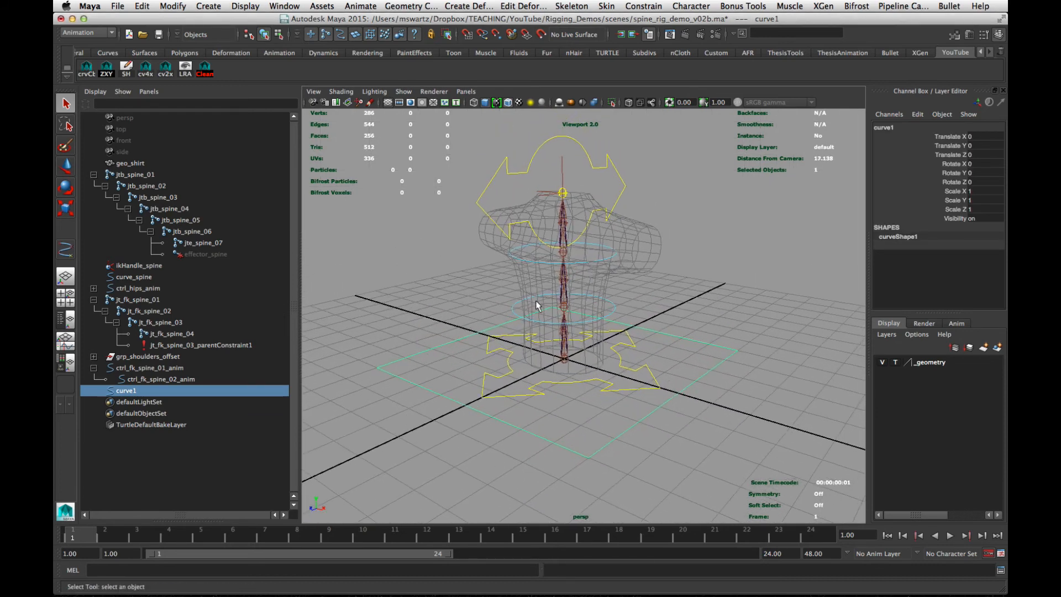
click(209, 6)
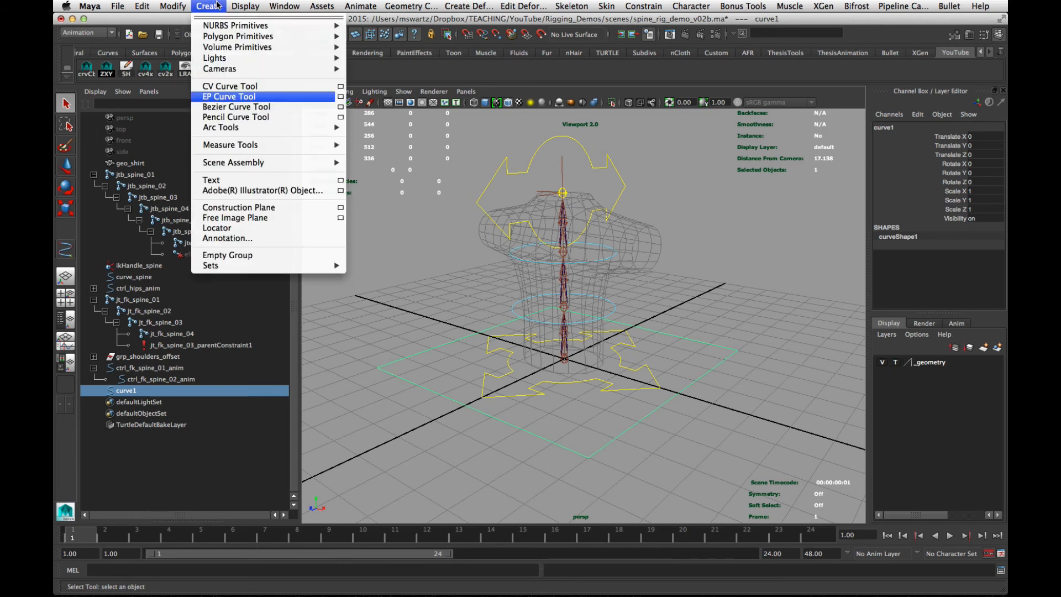
mouse_move(309, 25)
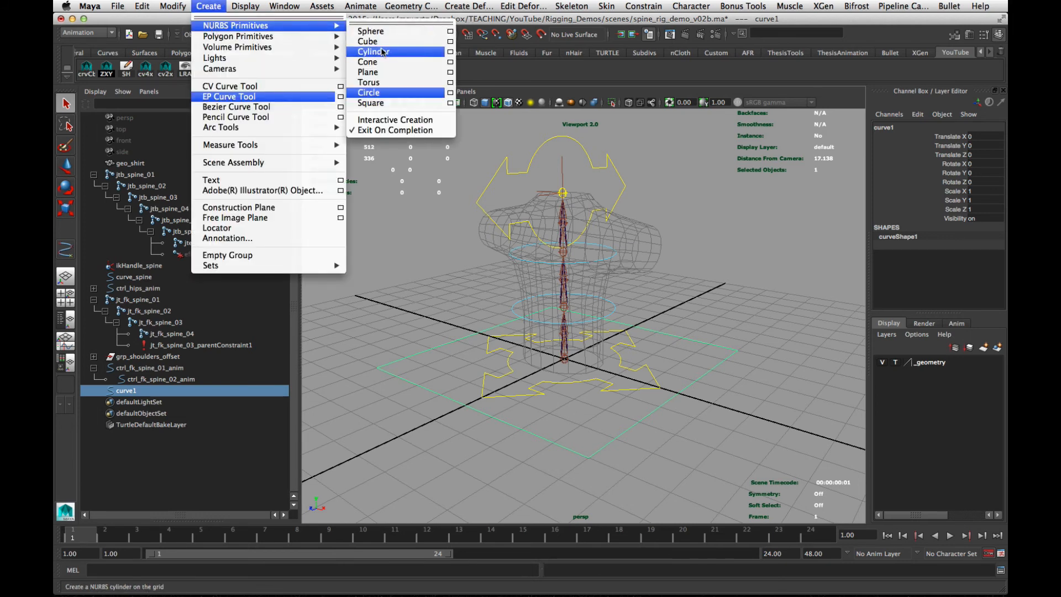
click(424, 428)
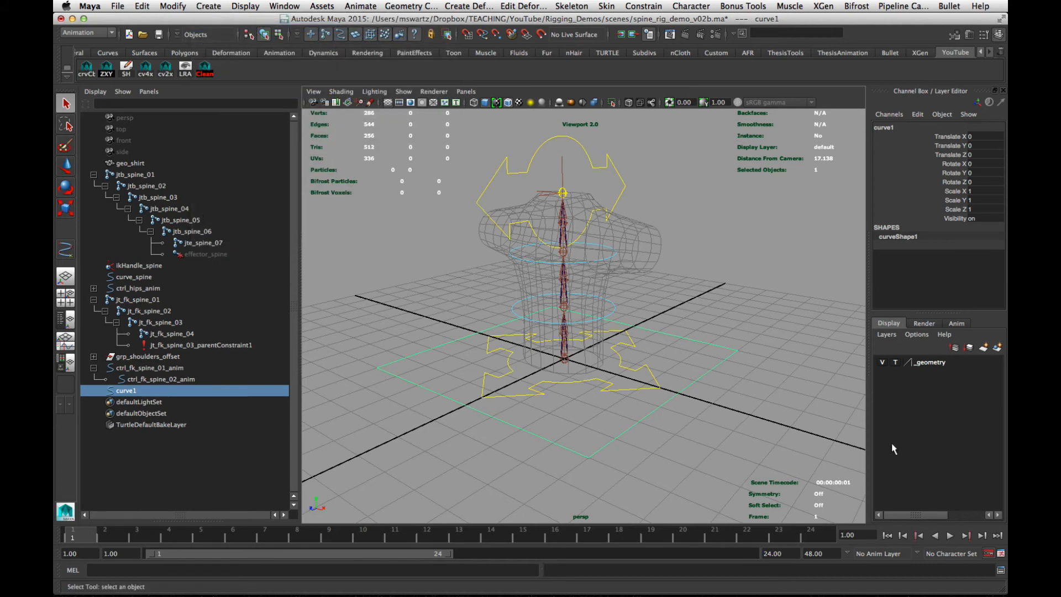
Save the last curve creation command from the Script Editor to the YouTube shelf as a MEL script
click(1001, 570)
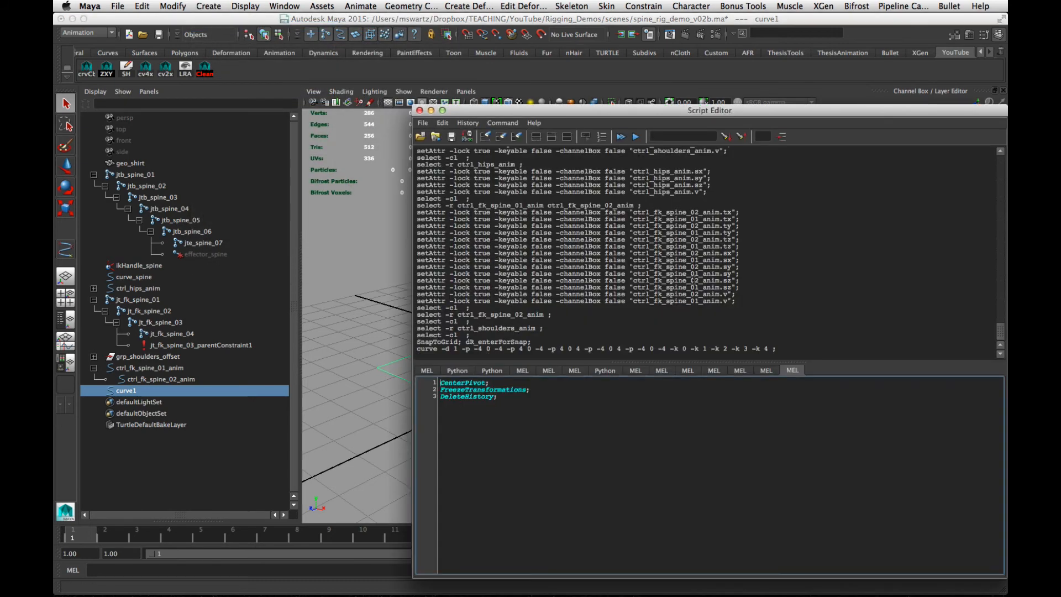
triple_click(513, 350)
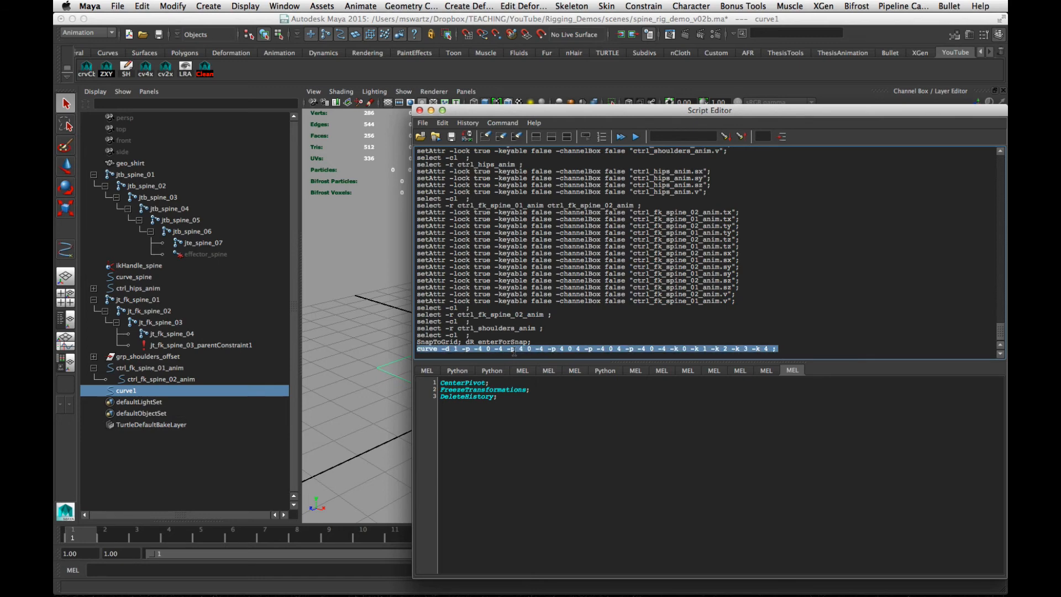
middle_drag(513, 350, 307, 73)
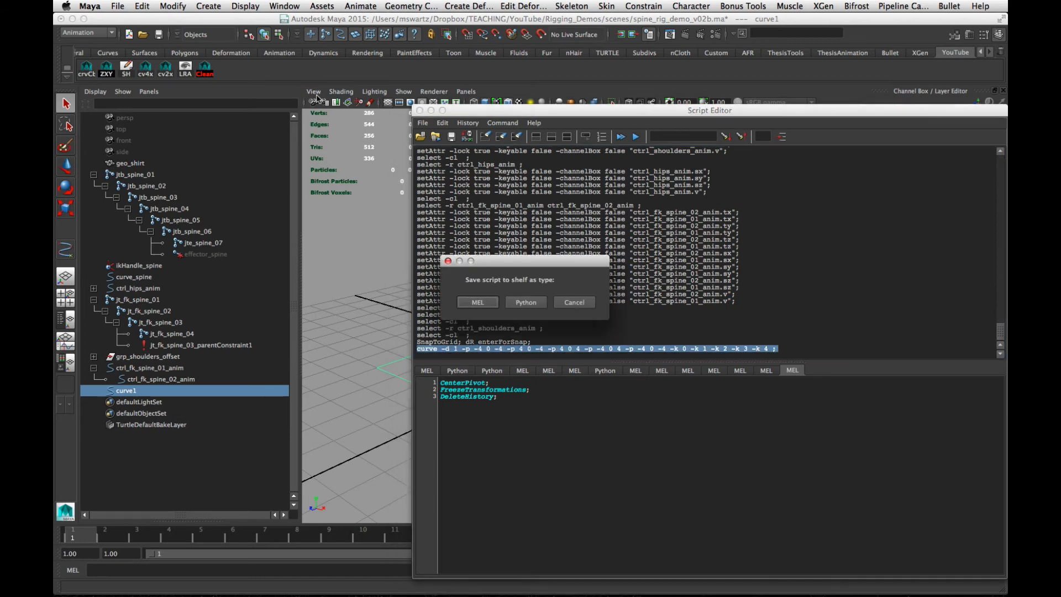
click(477, 303)
click(420, 111)
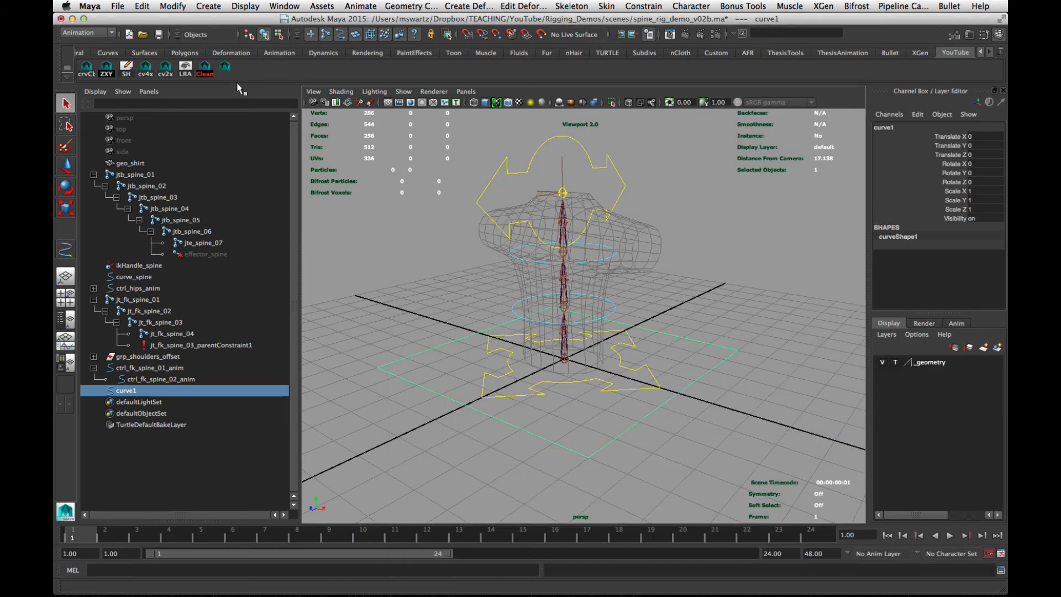
Give the new shelf item the tooltip "Make Square Control Curve" and the icon label "sqCv", and save all shelves
right_click(227, 69)
click(248, 87)
click(390, 237)
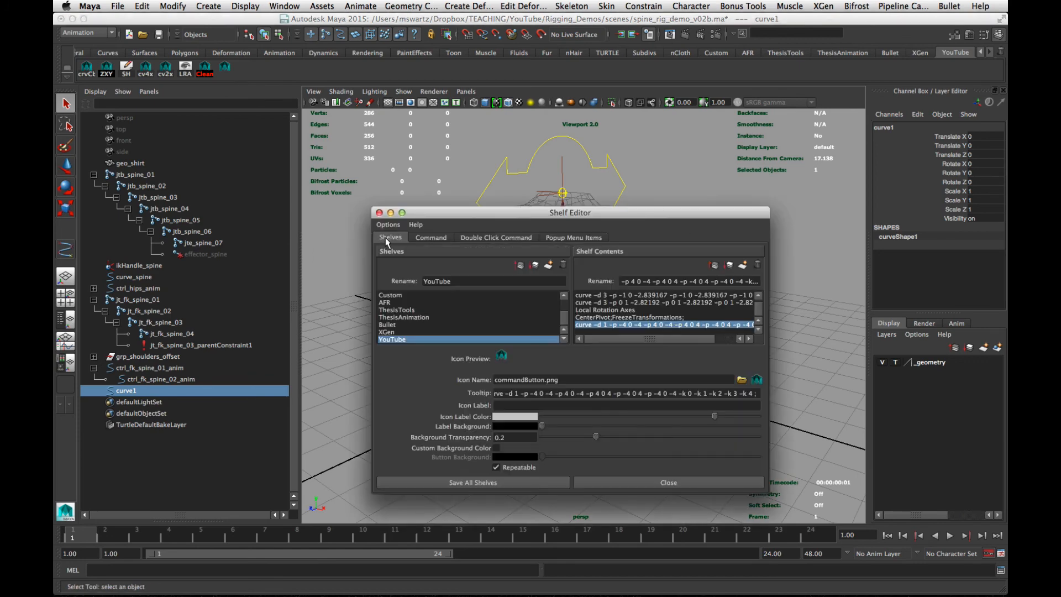
triple_click(575, 394)
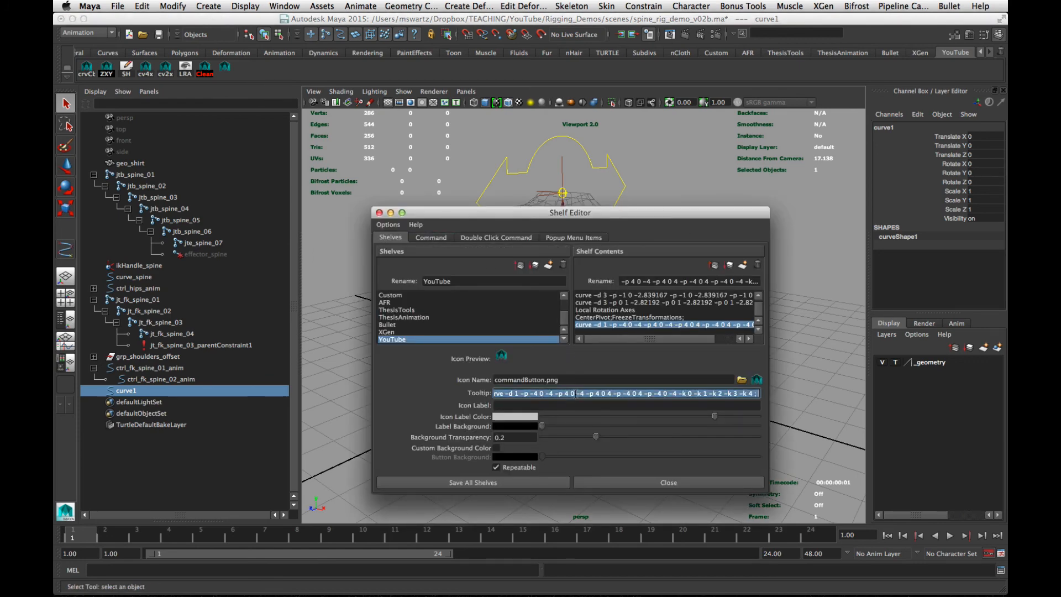
text(Make Sq)
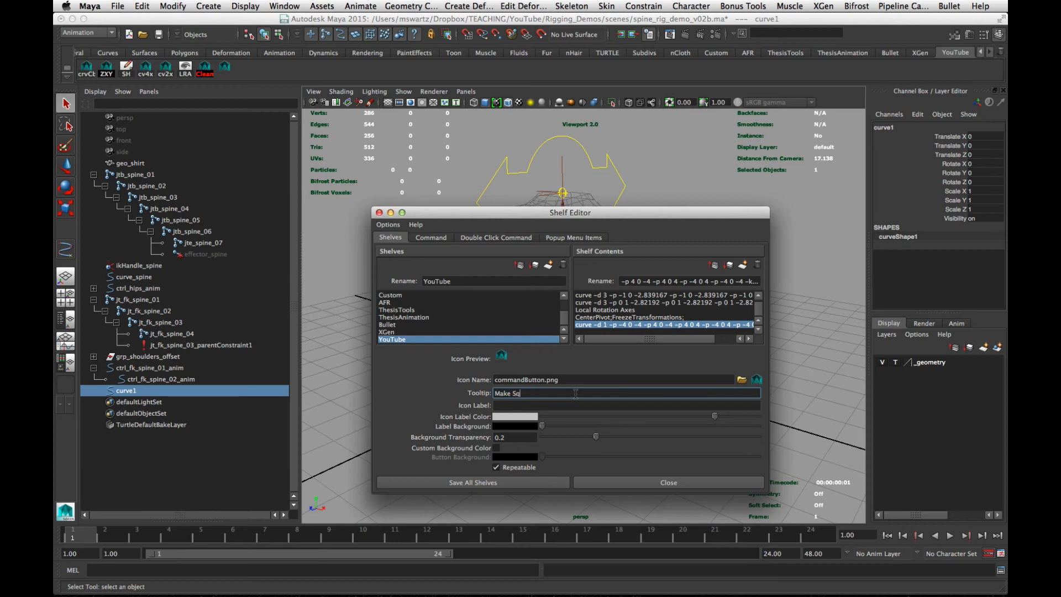
text(uare Control Curve)
key(Tab)
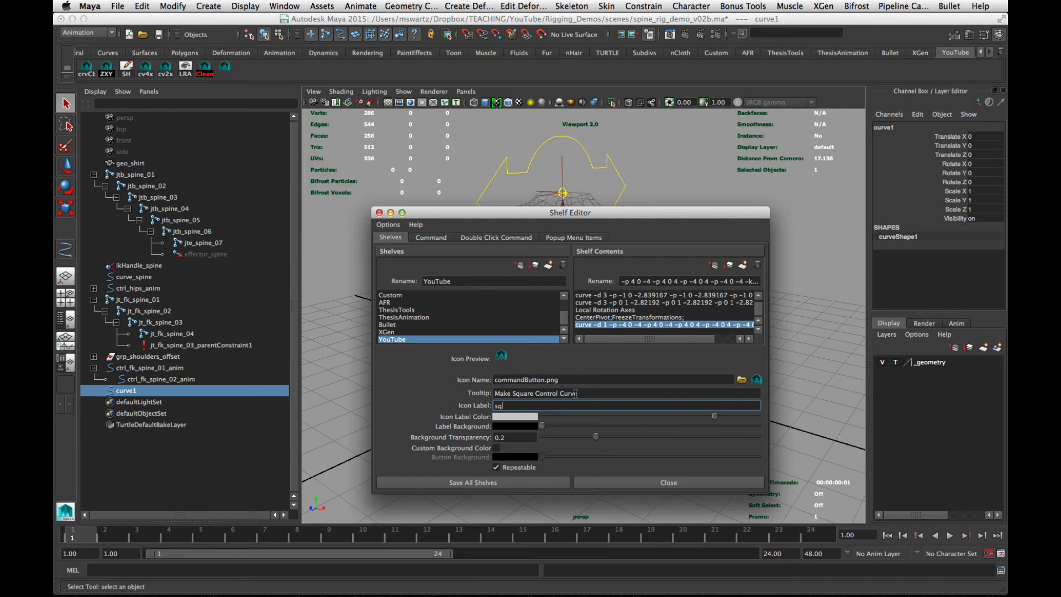
key(Return)
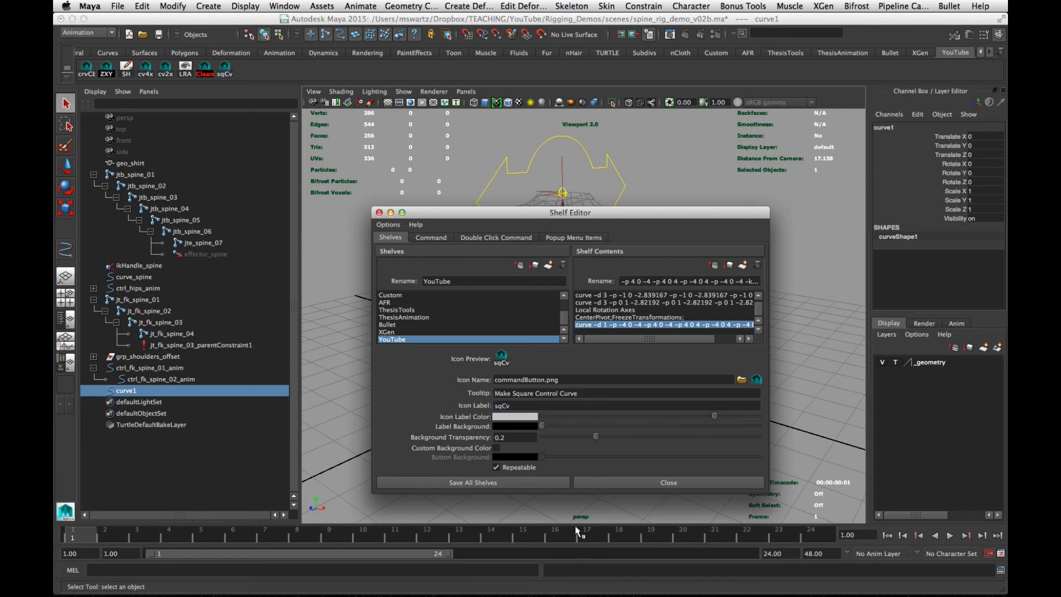
click(529, 482)
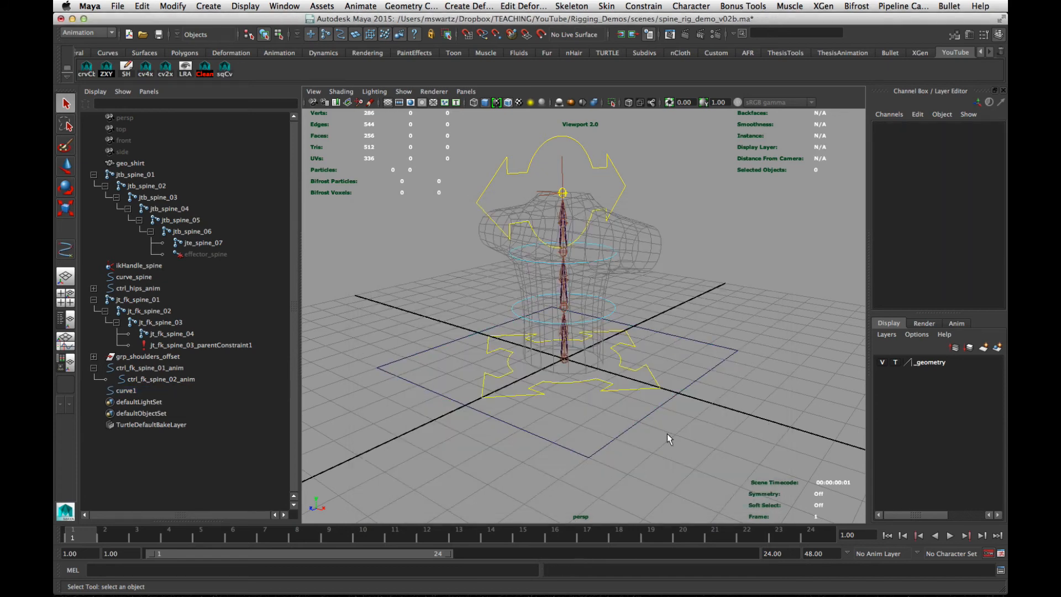
Rename the square control curve1 as ctrl_torso_anim
click(632, 443)
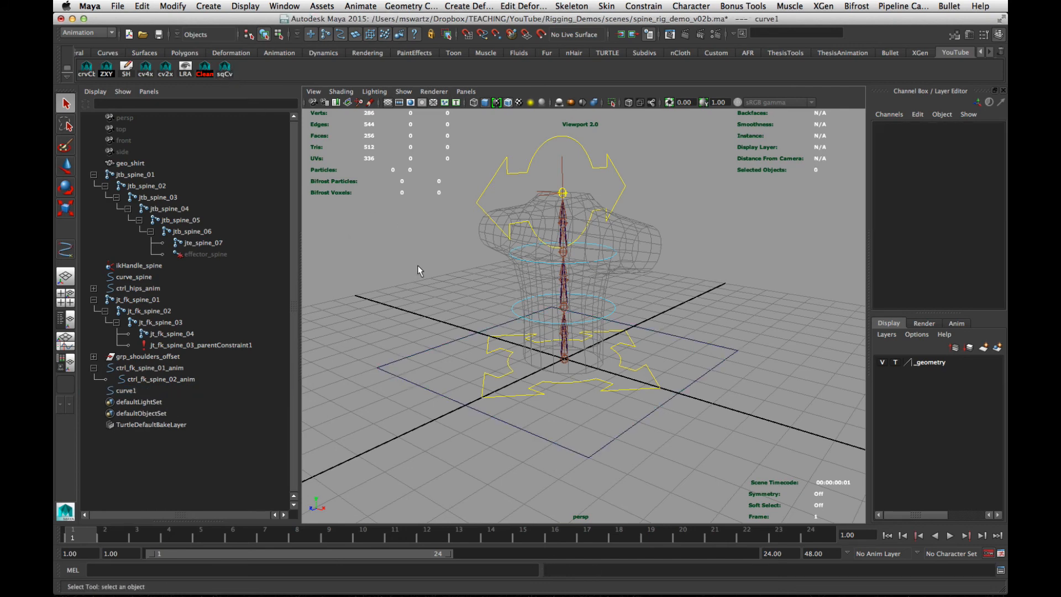
alt+drag(523, 326, 540, 374)
double_click(126, 391)
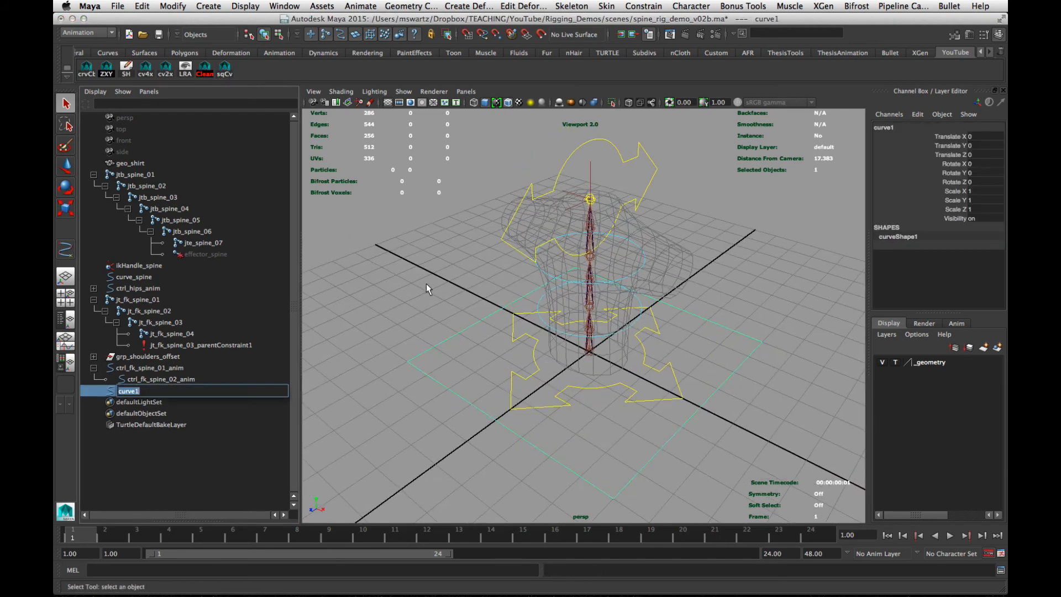
text(ctrl_torso_anim)
key(Return)
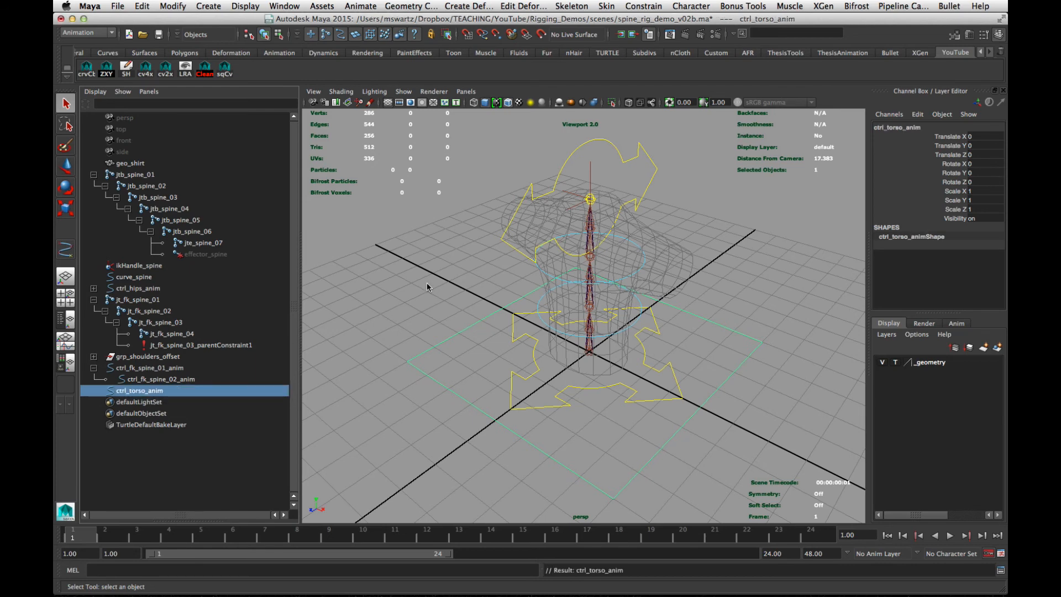
Parent ctrl_fk_spine_01_anim under ctrl_torso_anim and clear the selection
alt+drag(431, 272, 385, 310)
click(382, 312)
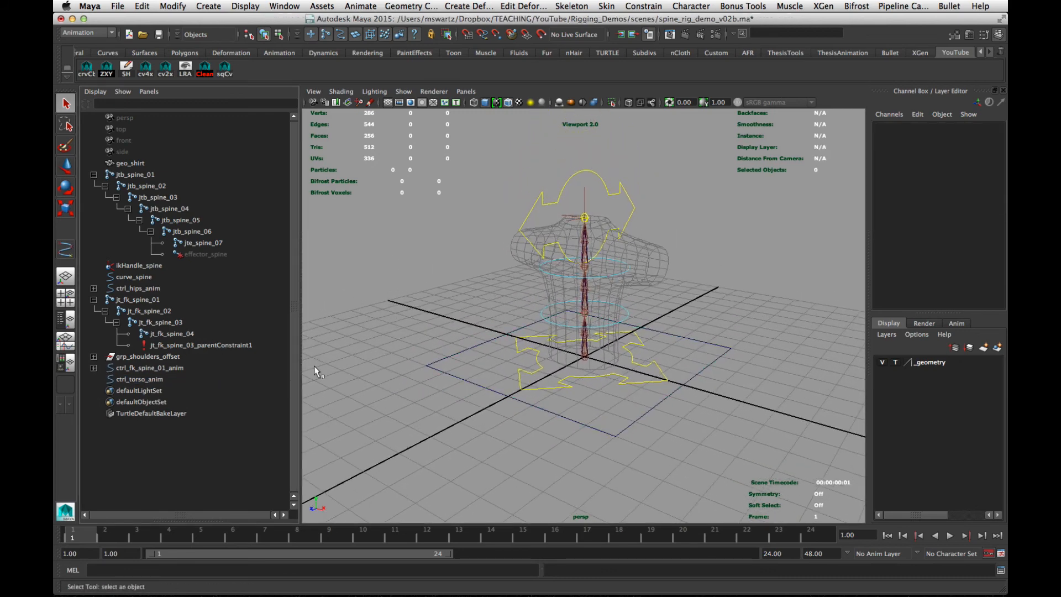
click(93, 368)
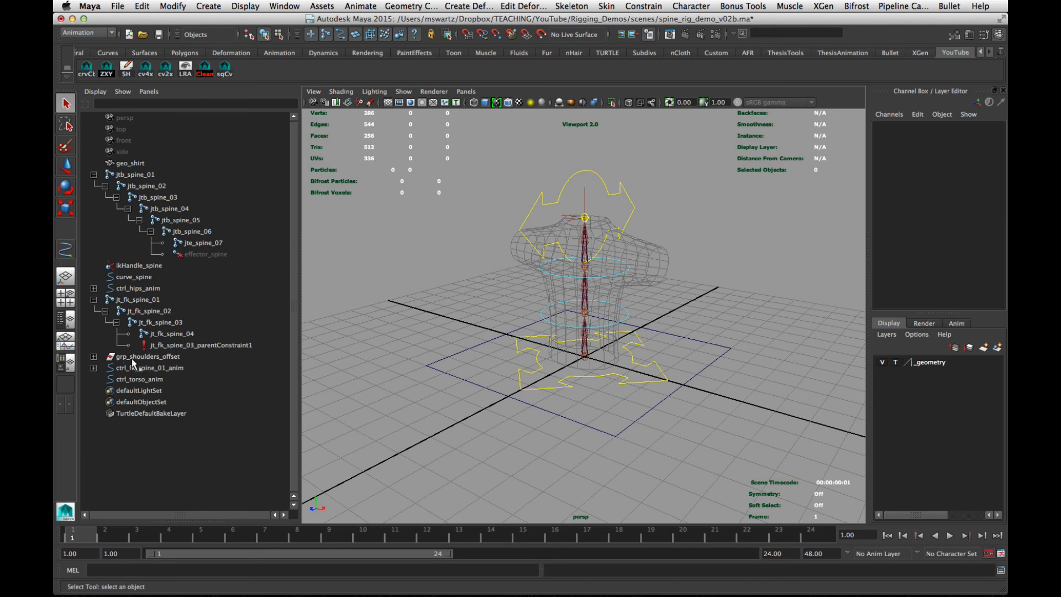
click(171, 368)
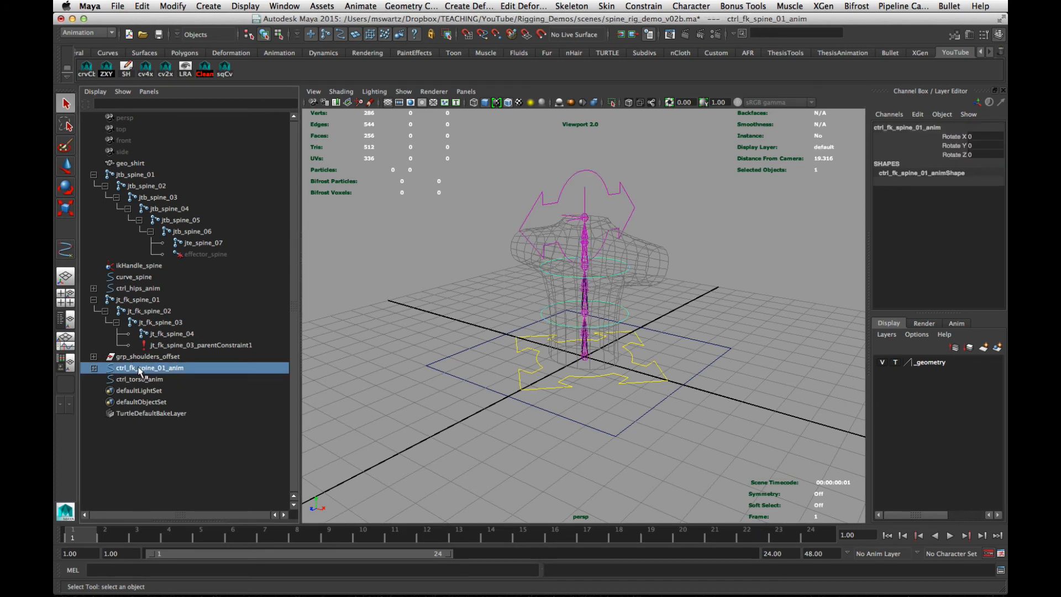
middle_drag(139, 372, 136, 381)
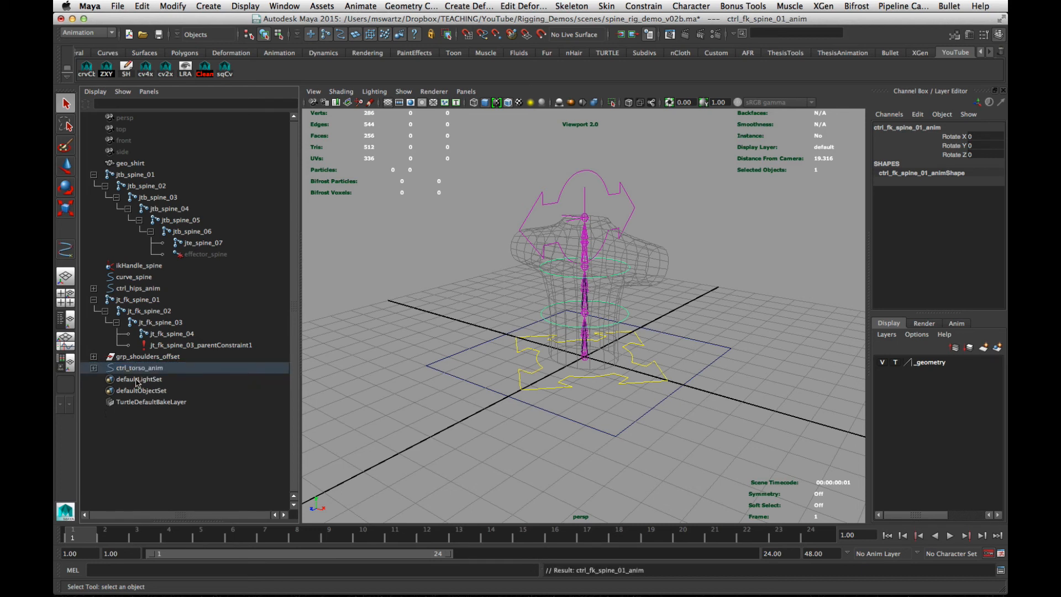
click(433, 423)
Parent the hips control ctrl_hips_anim under ctrl_torso_anim as well
click(516, 374)
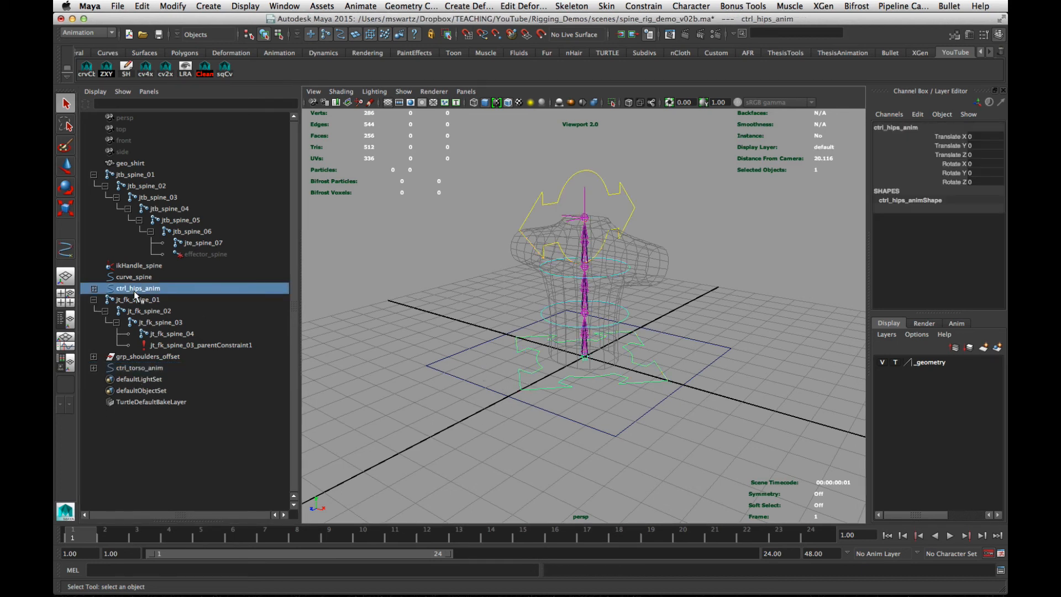
middle_drag(135, 287, 142, 373)
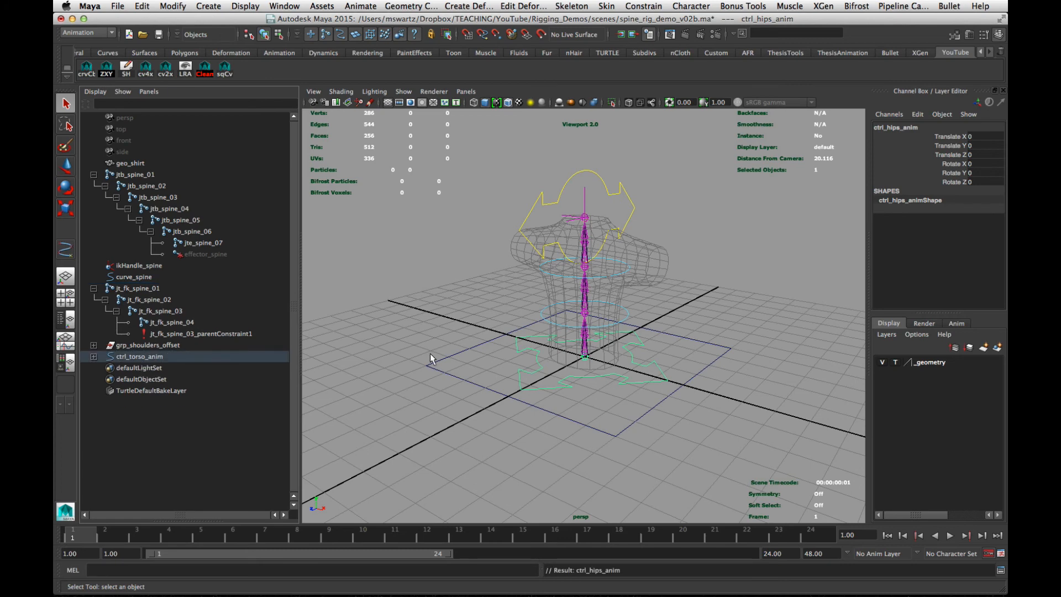
click(481, 273)
Check the shoulders control, test-rotate ctrl_torso_anim about its Z axis, and undo the rotation
drag(538, 186, 514, 215)
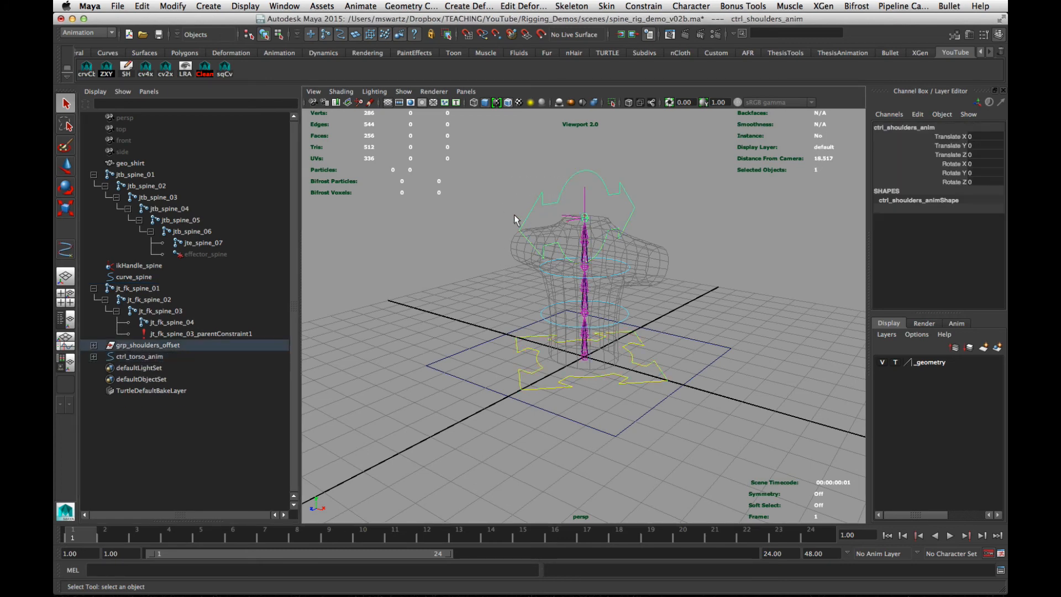
click(386, 270)
alt+drag(446, 338, 442, 336)
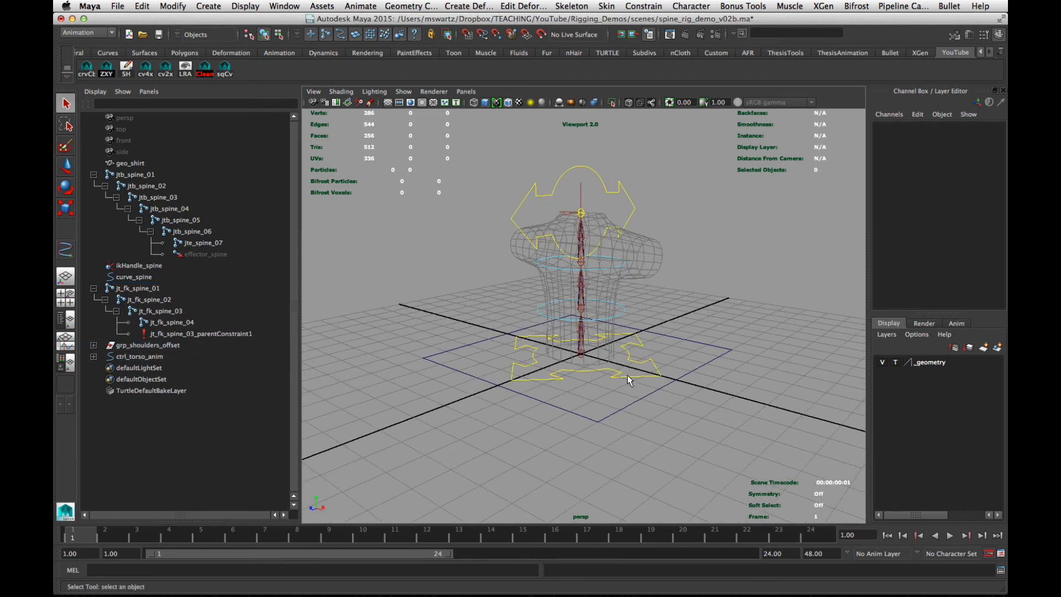
drag(624, 434, 625, 435)
key(e)
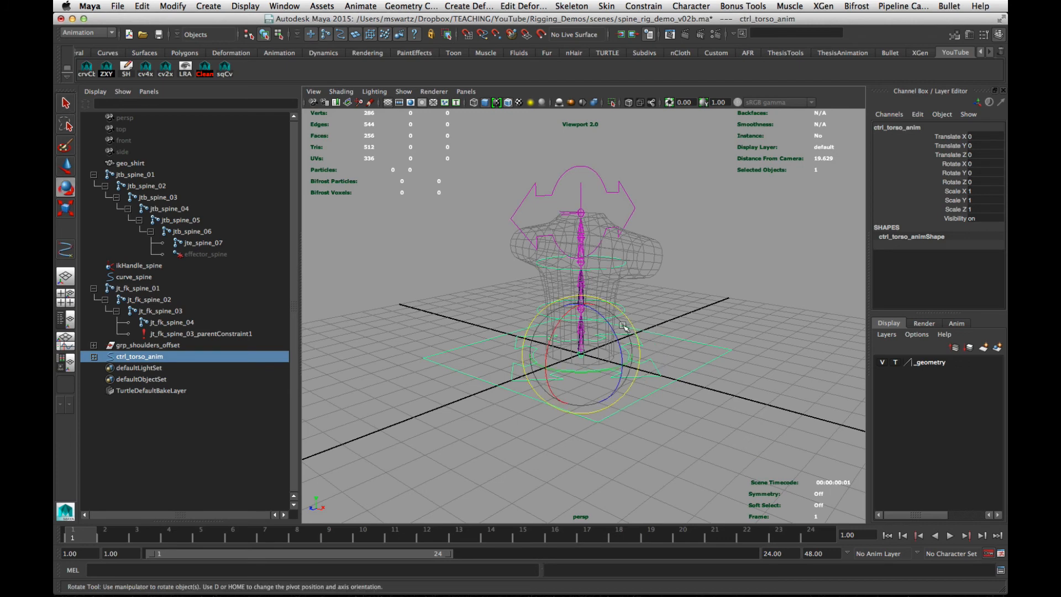
drag(611, 327, 581, 288)
key(ctrl+z)
key(ctrl+z)
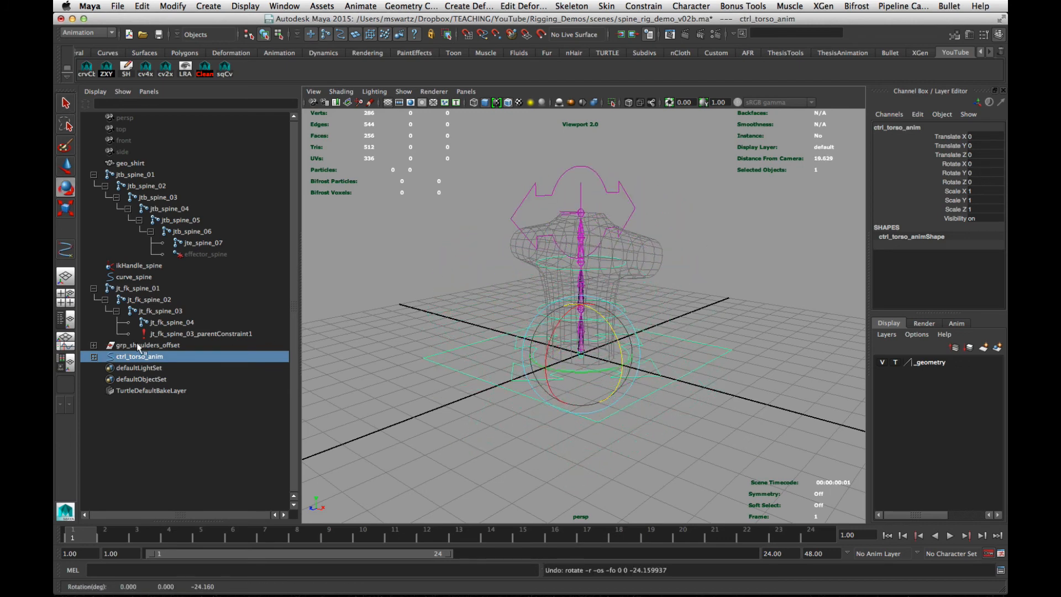
Group grp_shoulders_offset and ctrl_torso_anim together and name the group grp_Animation_Control_Curves
click(147, 345)
click(93, 346)
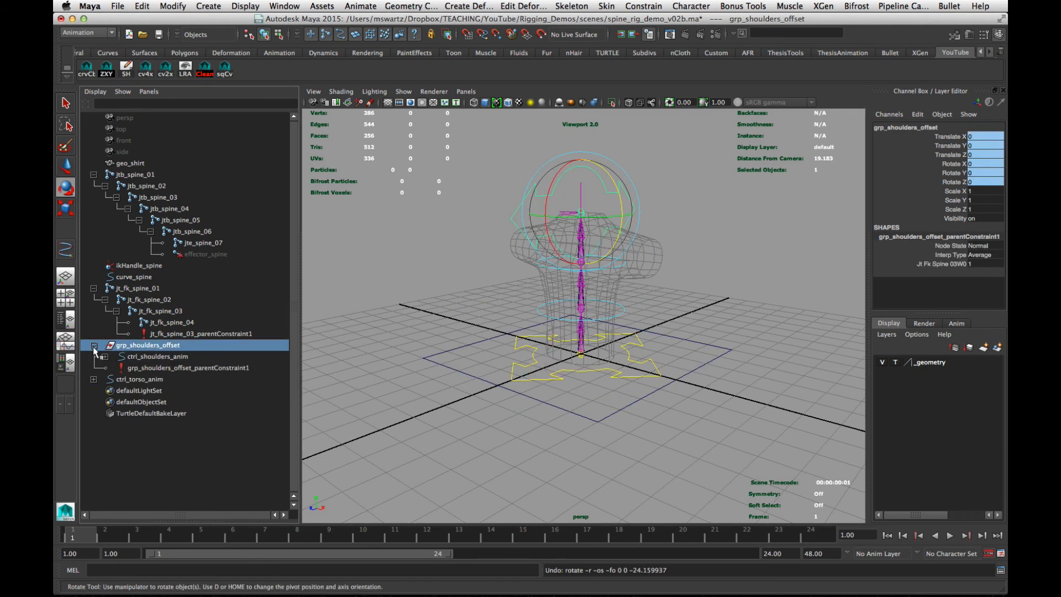
click(94, 346)
click(381, 366)
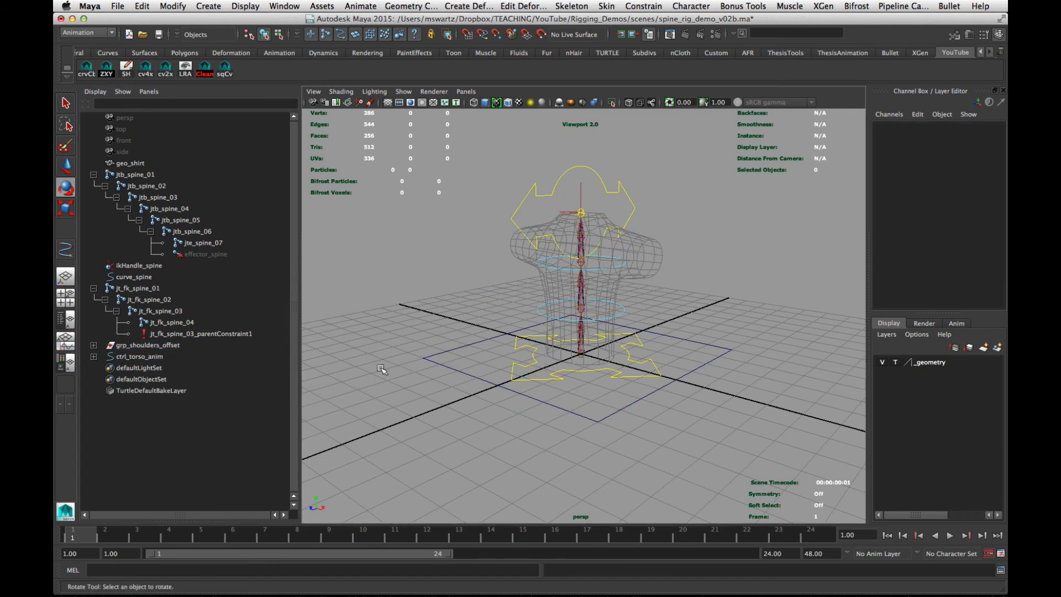
drag(138, 359, 140, 348)
alt+click(447, 343)
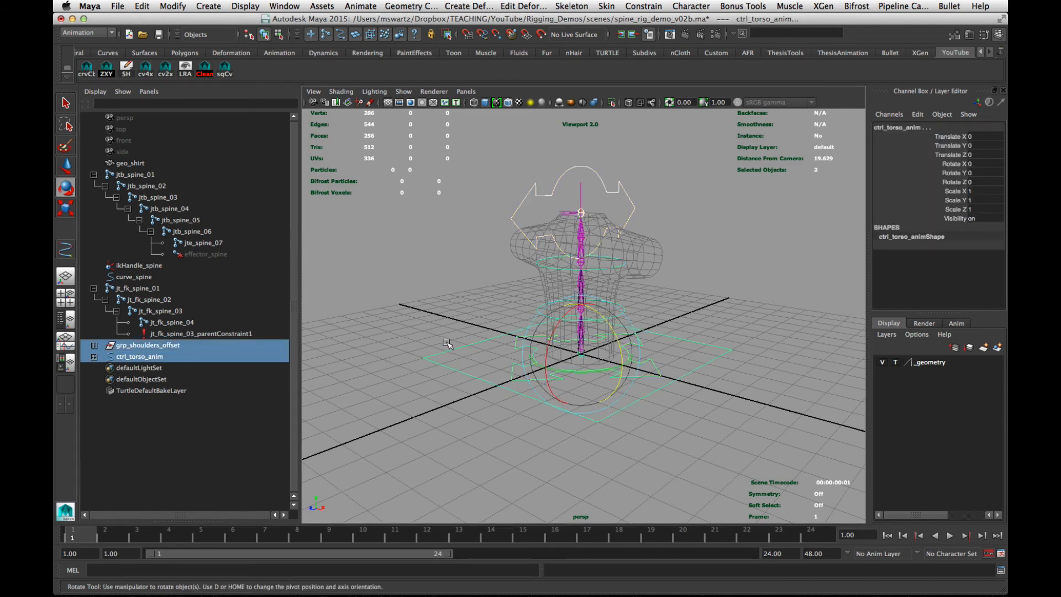
key(ctrl+g)
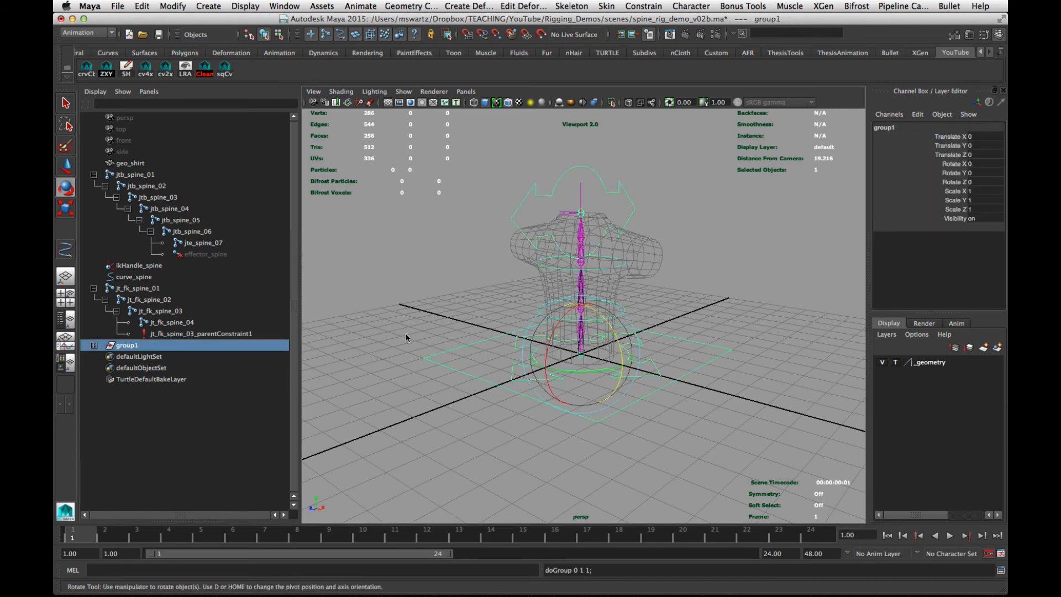
double_click(125, 345)
text(grp_Animation_Control_Curves)
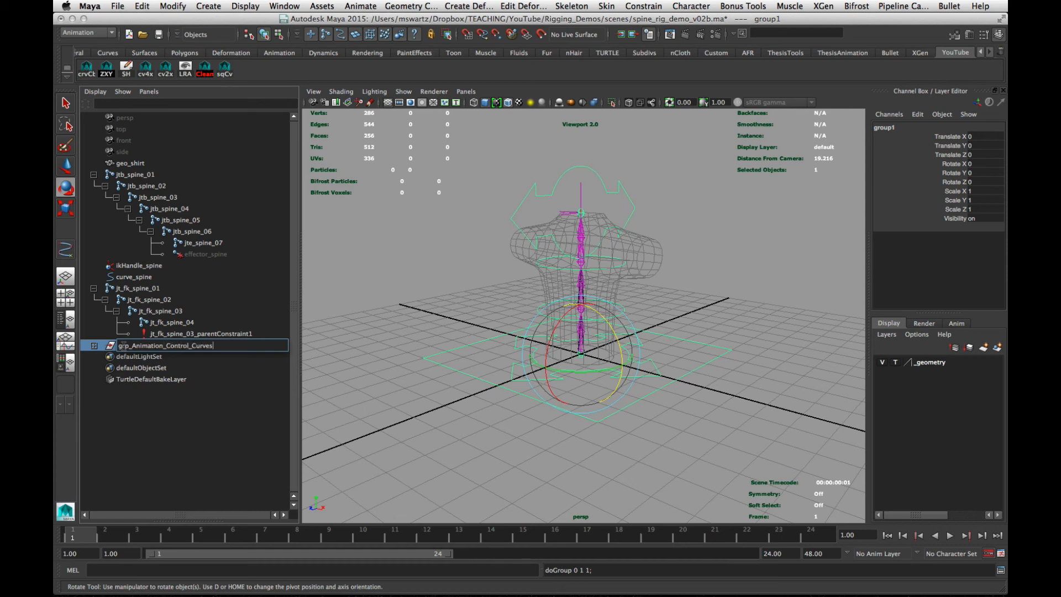
key(Return)
click(329, 313)
Enable drawing overrides on ctrl_torso_animShape and set its index color to yellow
alt+drag(330, 313, 365, 334)
drag(604, 419, 658, 469)
key(ctrl+a)
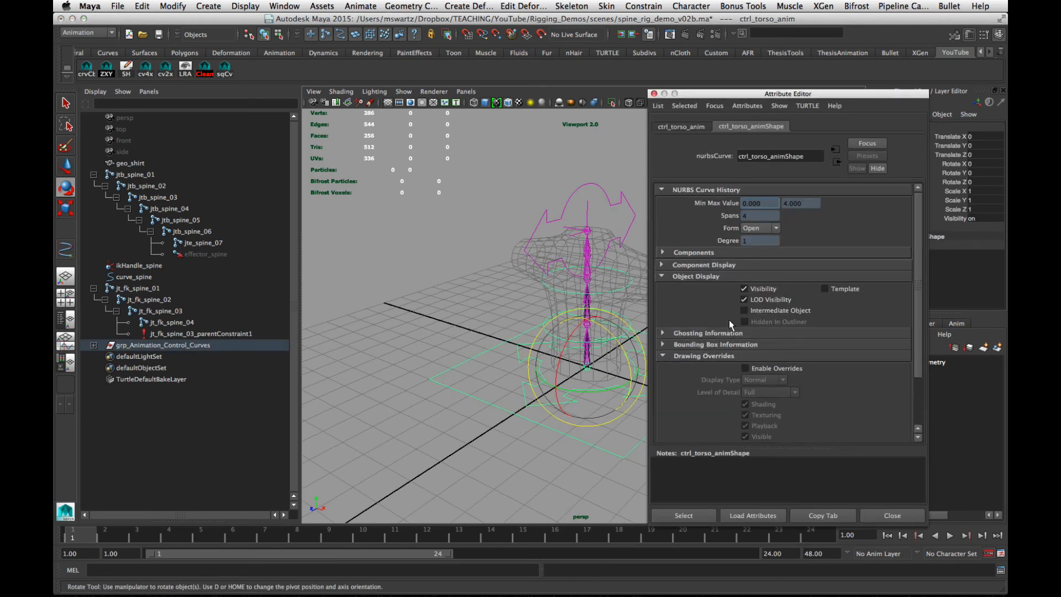
click(763, 368)
scroll(823, 412, down, 3)
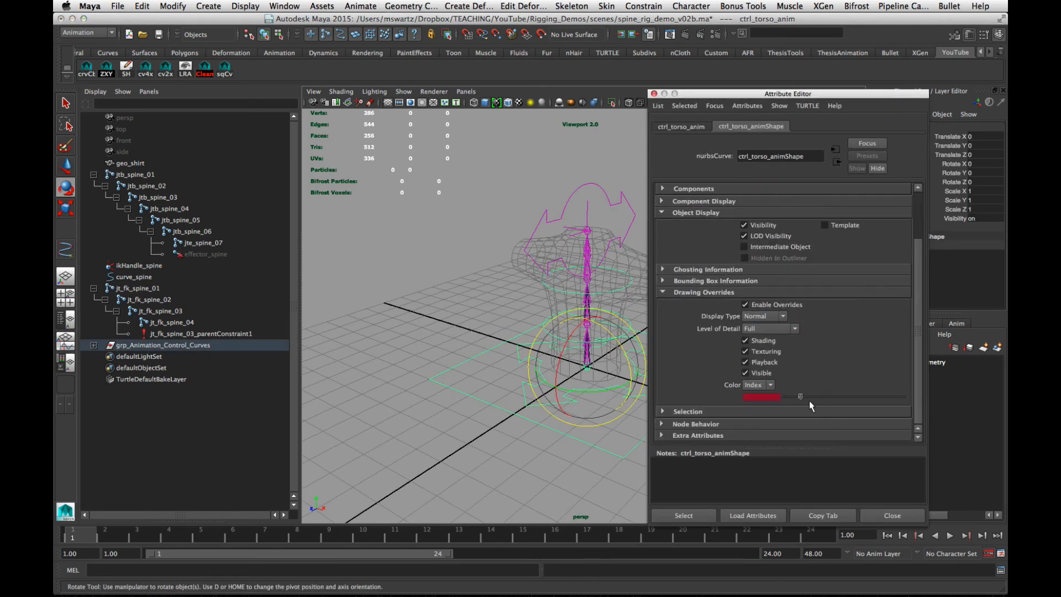
drag(800, 396, 848, 397)
click(892, 515)
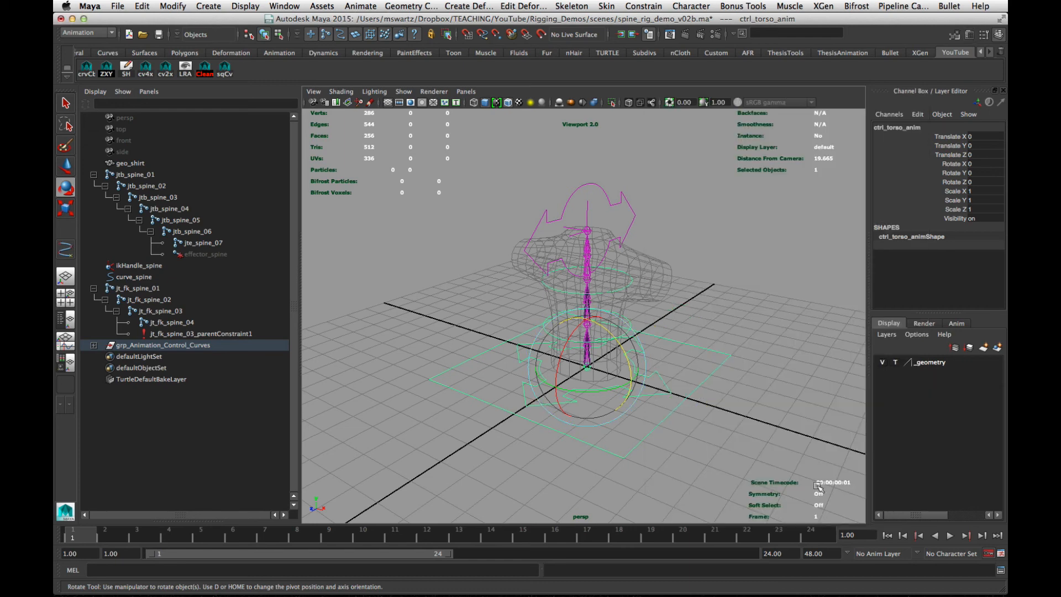
click(818, 486)
Tilt ctrl_torso_anim by rotating it to test how the spine controls follow
alt+drag(696, 434, 661, 423)
click(621, 397)
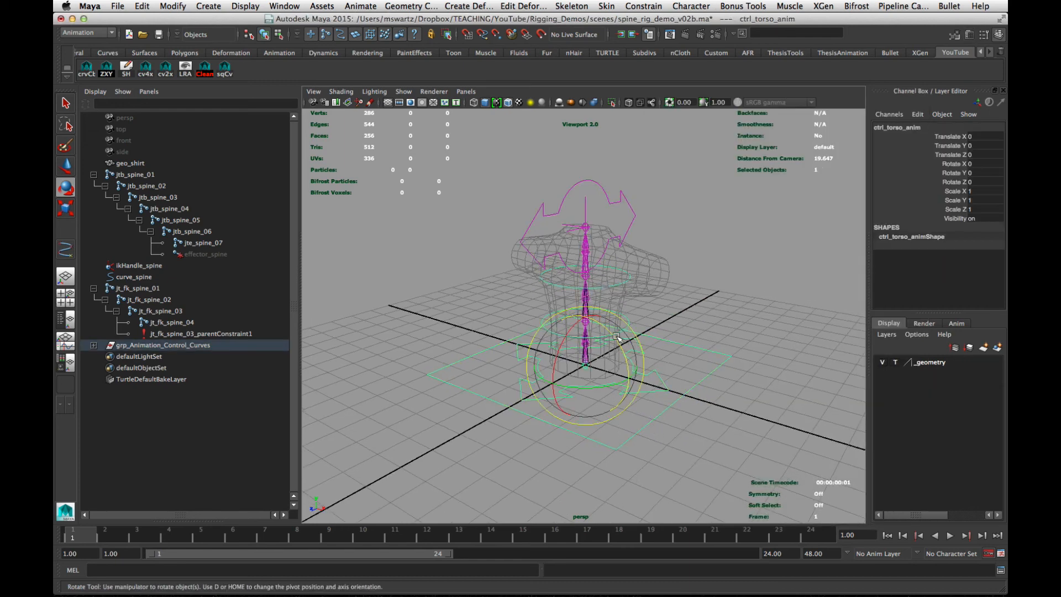
drag(616, 336, 584, 371)
click(685, 395)
click(626, 426)
key(ctrl+z)
key(w)
Move ctrl_shoulders_anim outward and down, and bend the upper FK spine control further to test the rig
click(648, 247)
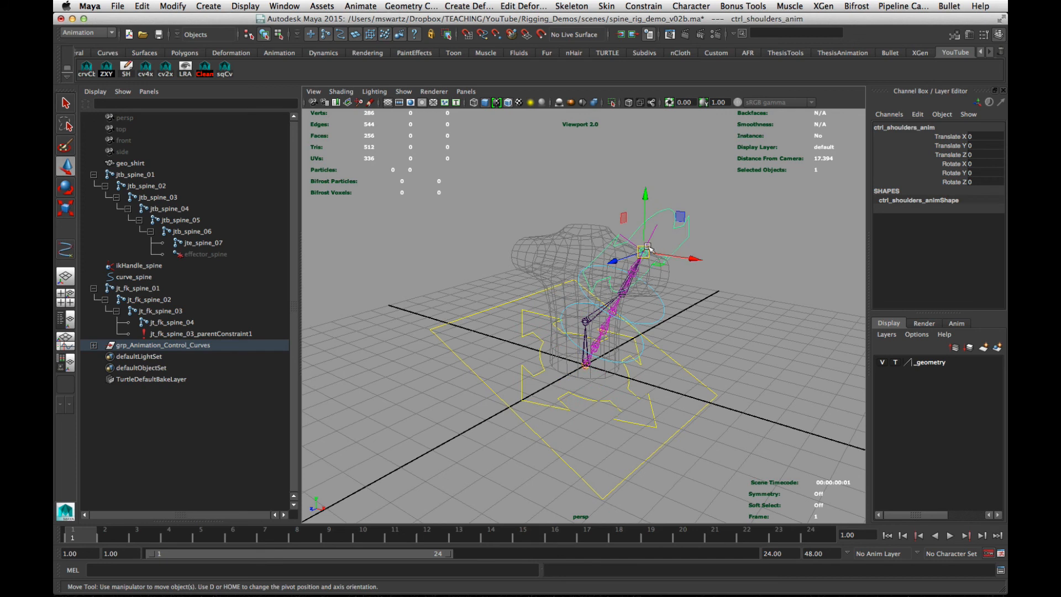
drag(648, 247, 673, 264)
click(642, 317)
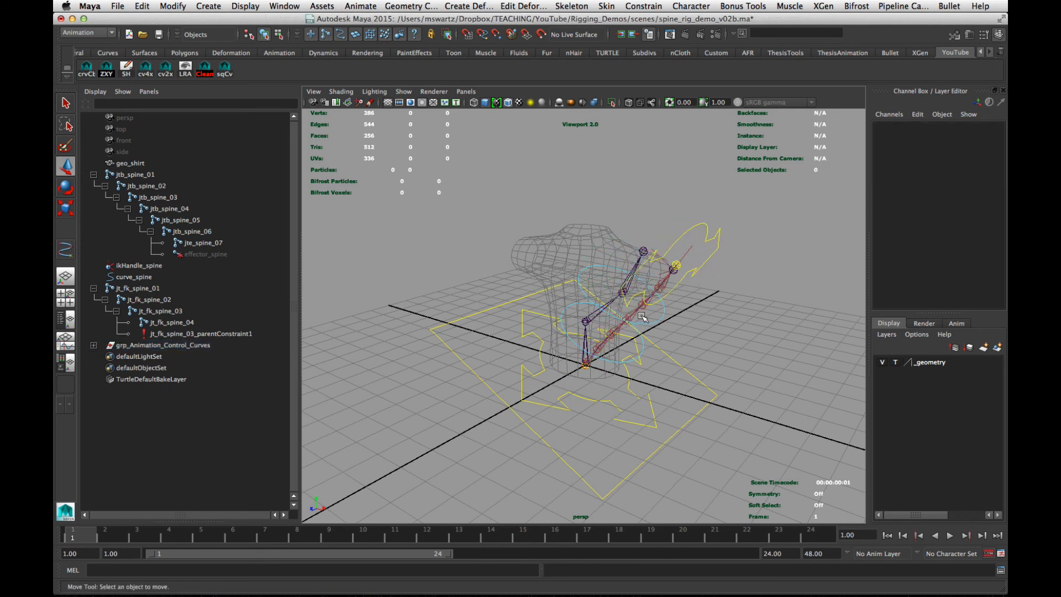
key(e)
click(642, 317)
drag(642, 317, 696, 399)
click(685, 331)
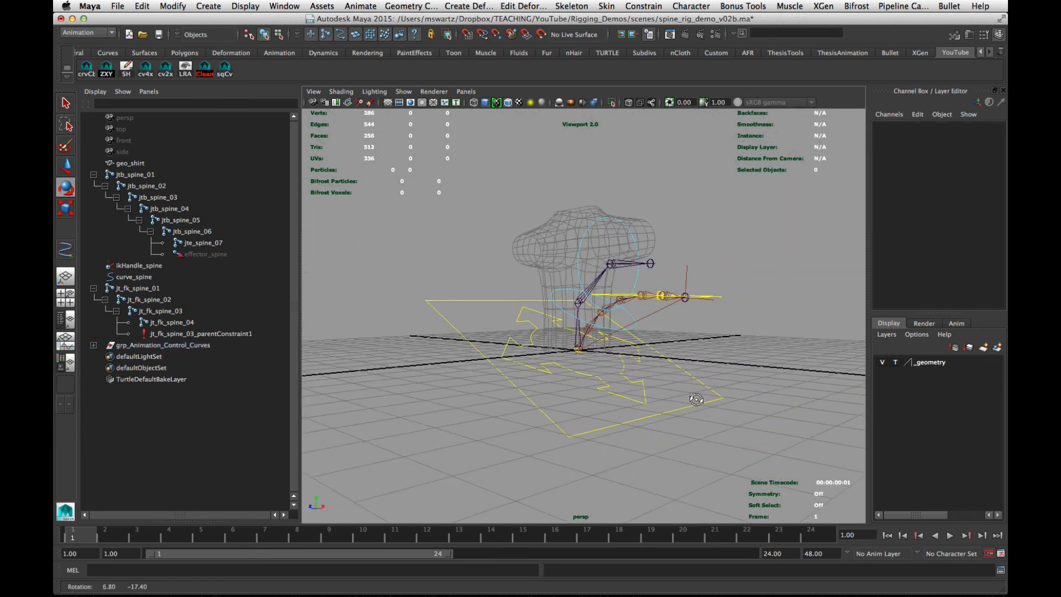
Undo the test poses on the hips, shoulder, torso and FK spine controls to return the rig to its rest pose
key(z)
key(z)
key(z)
key(super+z)
key(super+z)
key(super+z)
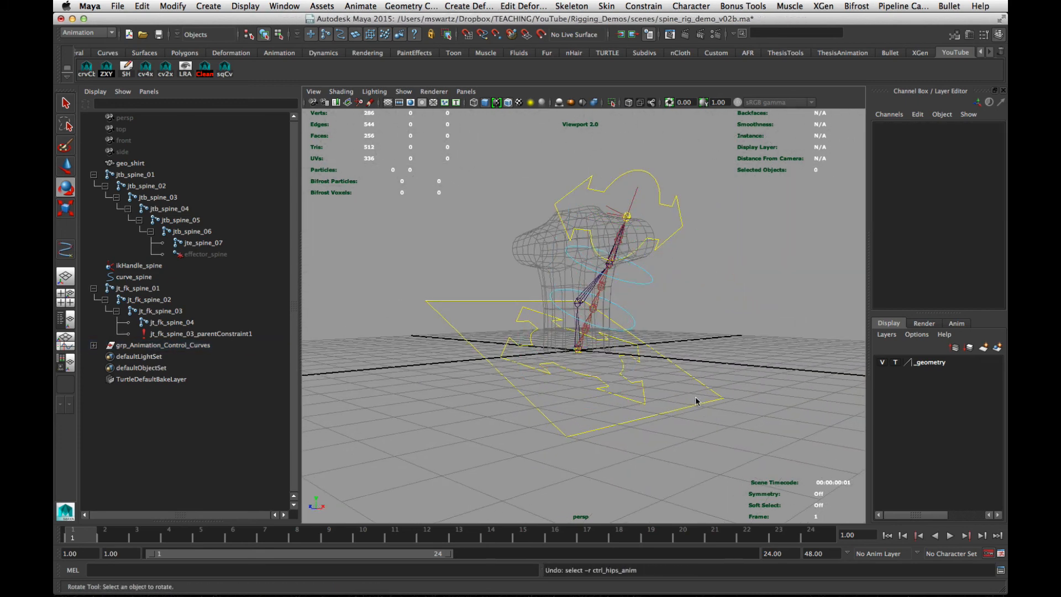
click(717, 297)
alt+drag(658, 362, 593, 366)
alt+right_drag(592, 367, 603, 381)
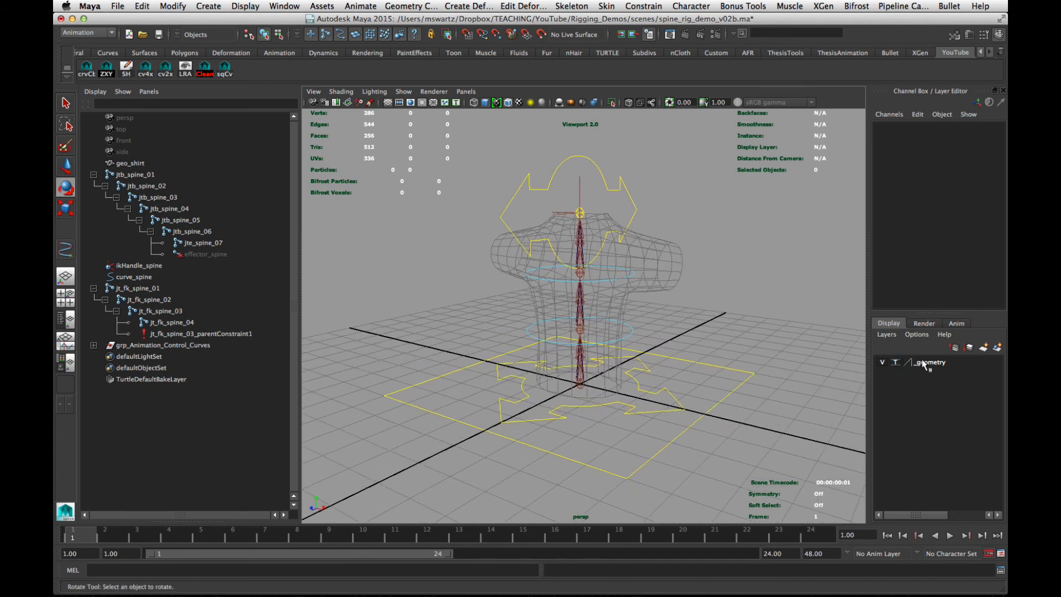
Switch the _geometry layer from template to normal display so the shirt mesh can be selected
click(894, 363)
click(895, 362)
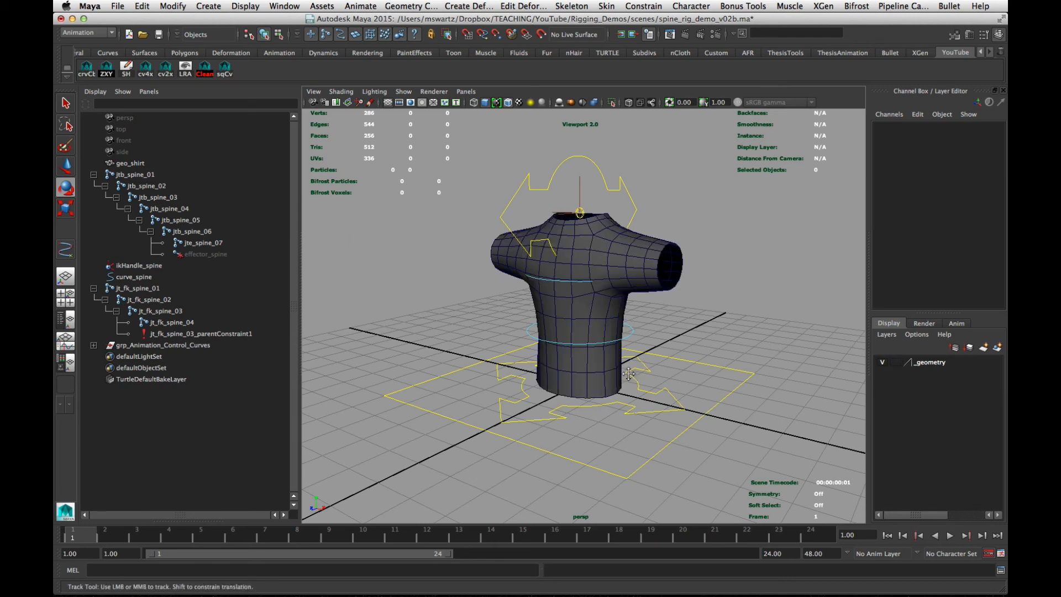
alt+drag(687, 367, 626, 379)
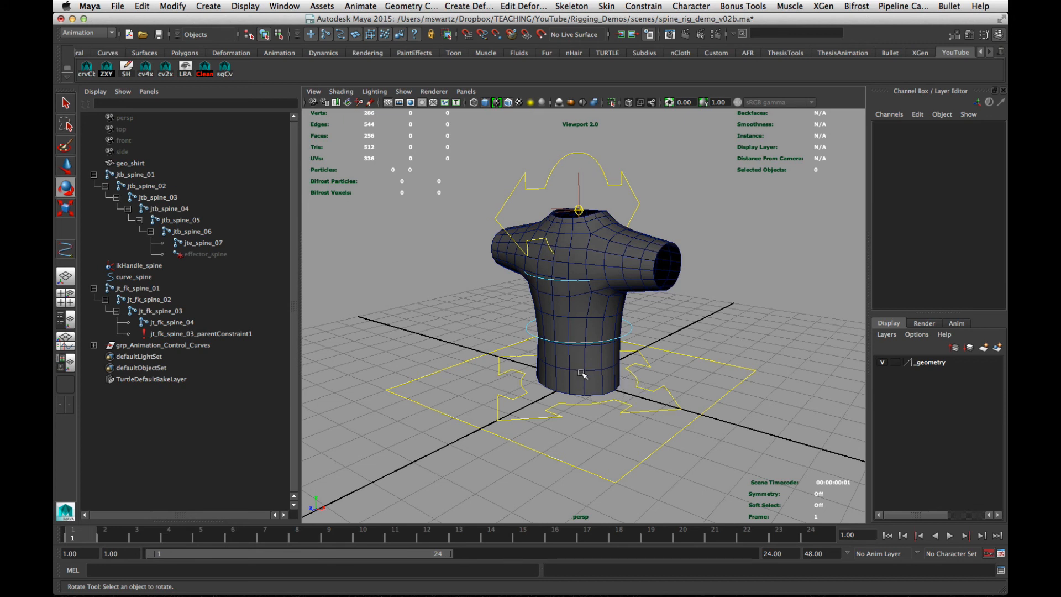
drag(629, 449, 663, 484)
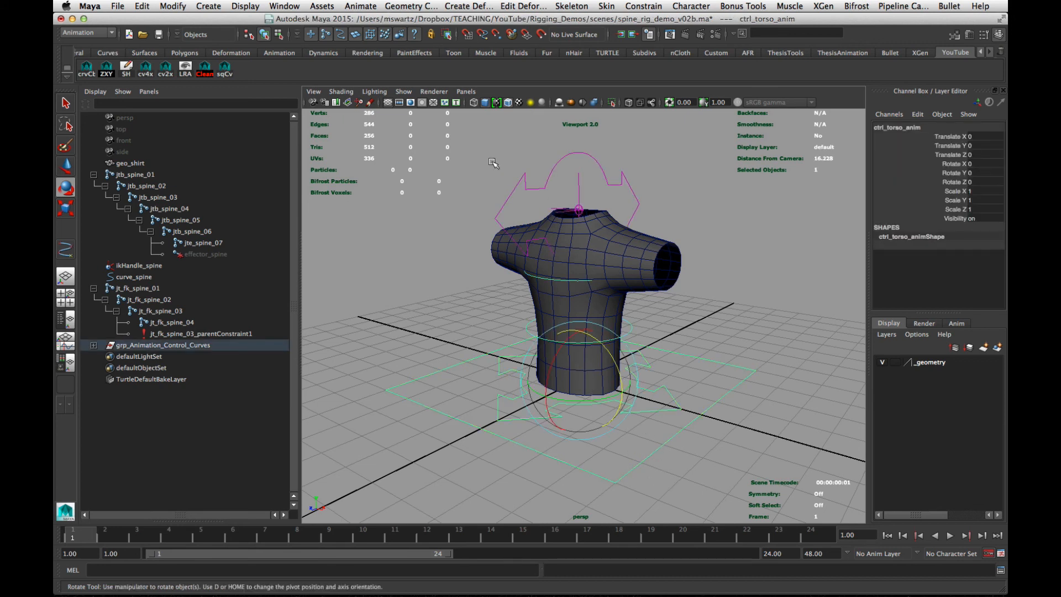
drag(492, 161, 519, 193)
click(658, 315)
alt+drag(607, 328, 586, 326)
alt+middle_drag(554, 247, 552, 259)
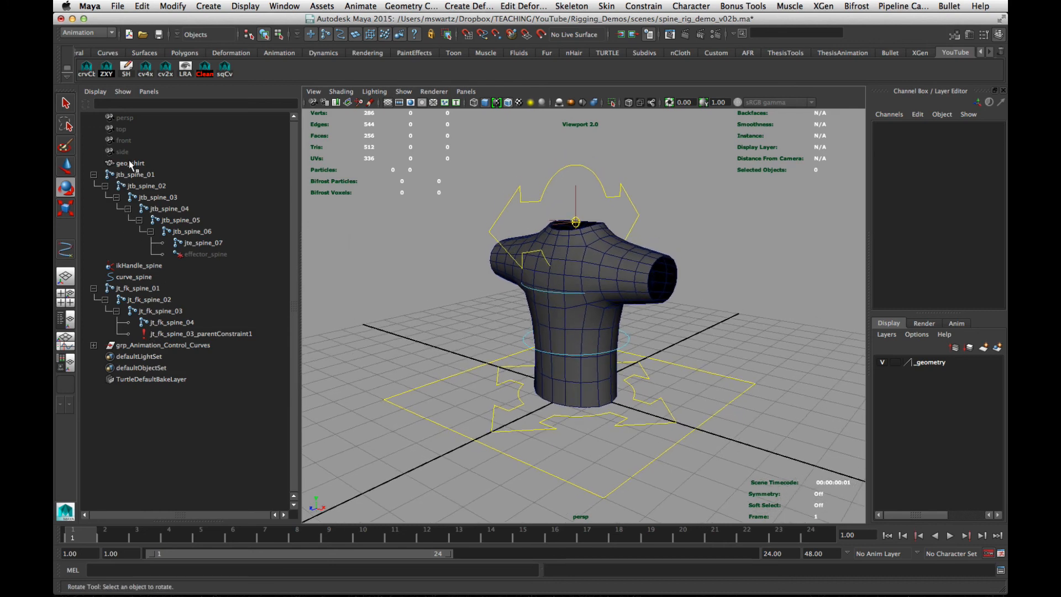
Select the joints jtb_spine_01 through jtb_spine_06 together with geo_shirt and open the Smooth Bind options
drag(135, 177, 167, 200)
click(382, 250)
drag(133, 177, 195, 235)
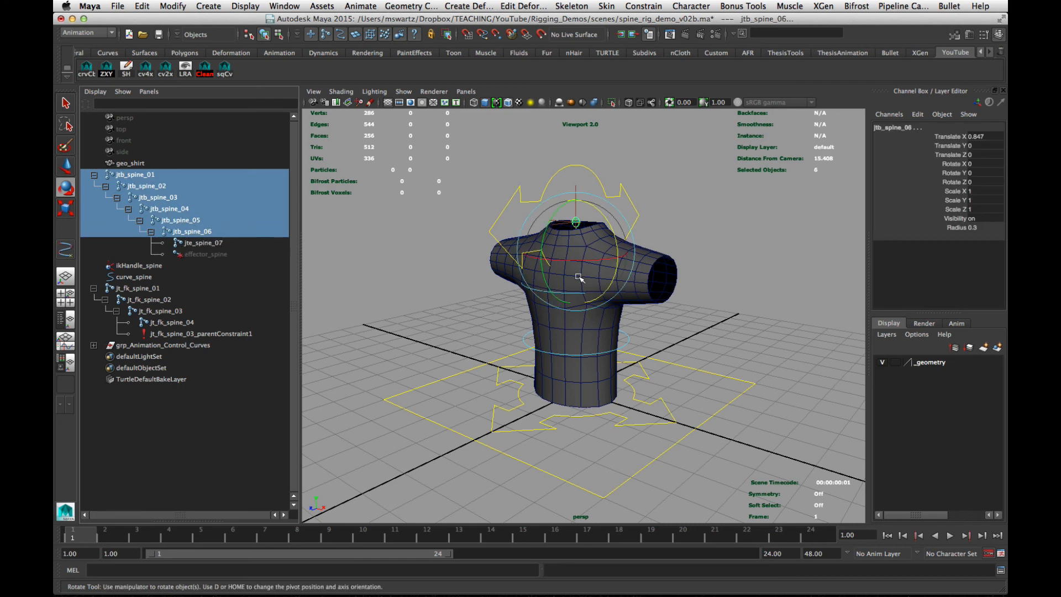
shift+click(646, 299)
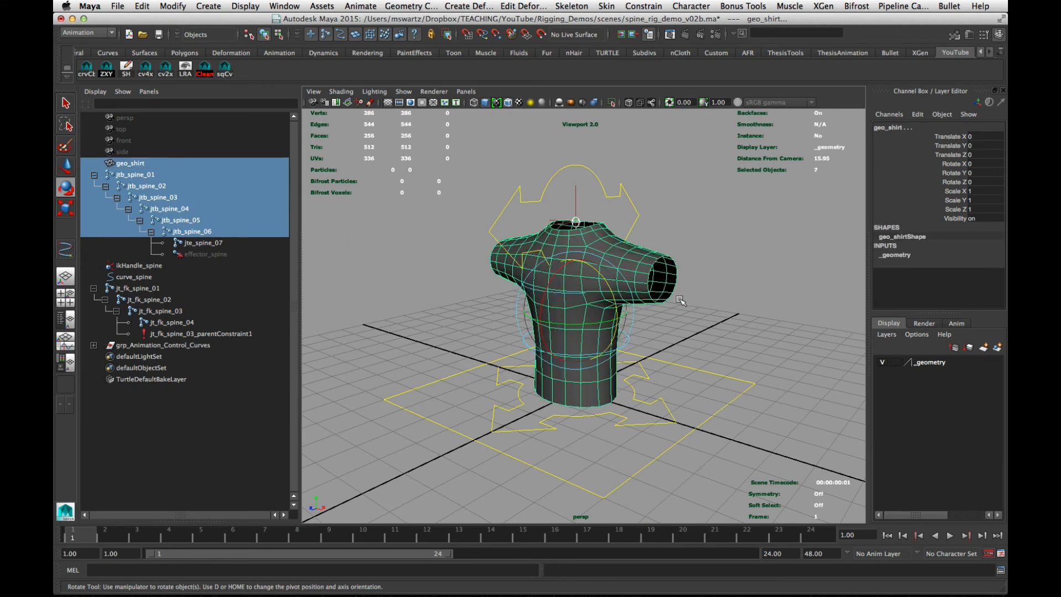
click(646, 6)
mouse_move(607, 5)
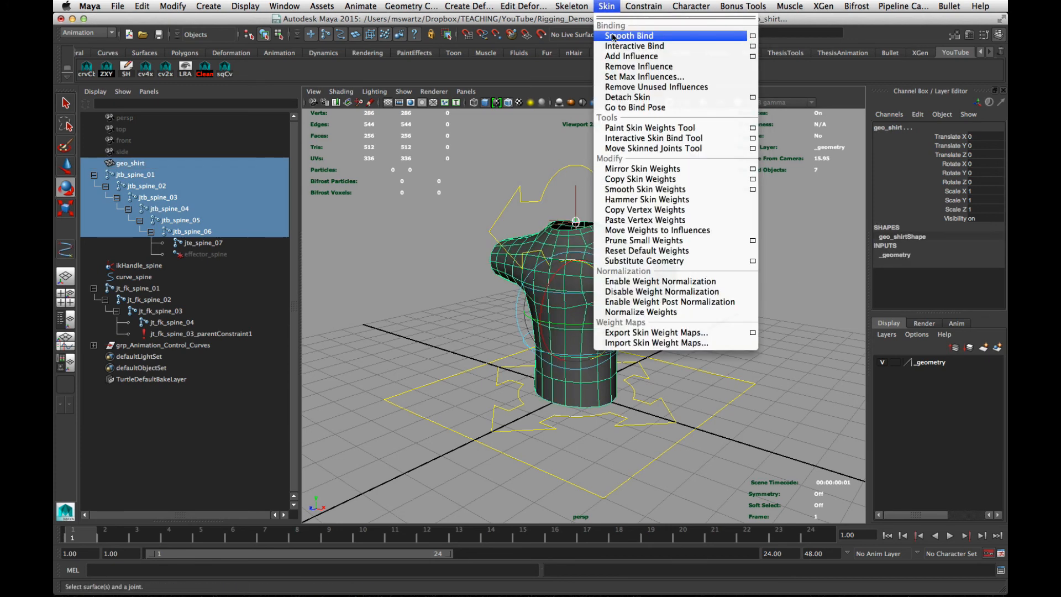
click(753, 36)
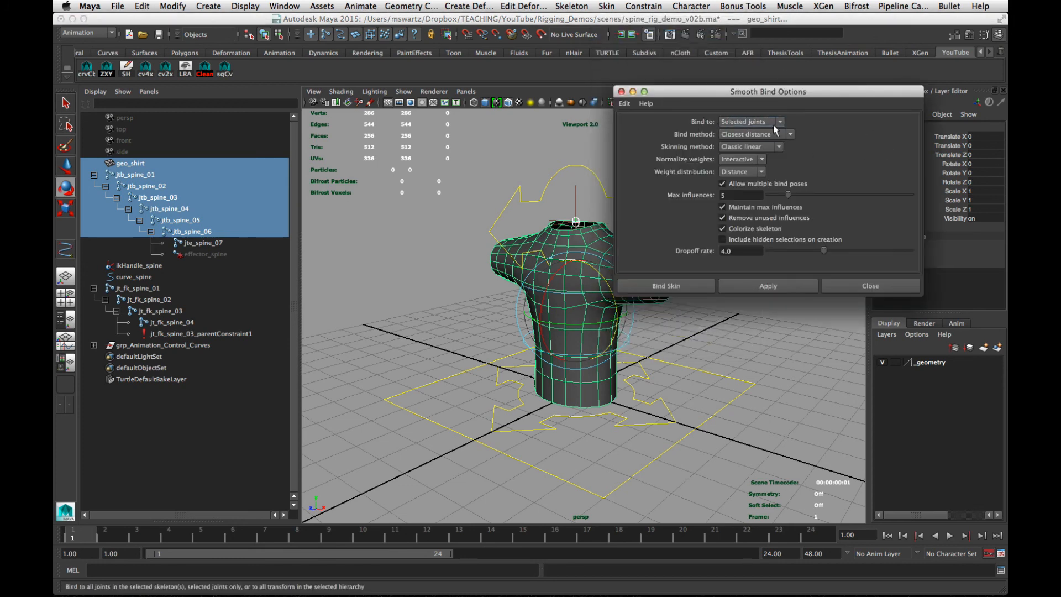
Set the skinning method to Weight blended and review the available bind methods and weight normalization modes
click(744, 147)
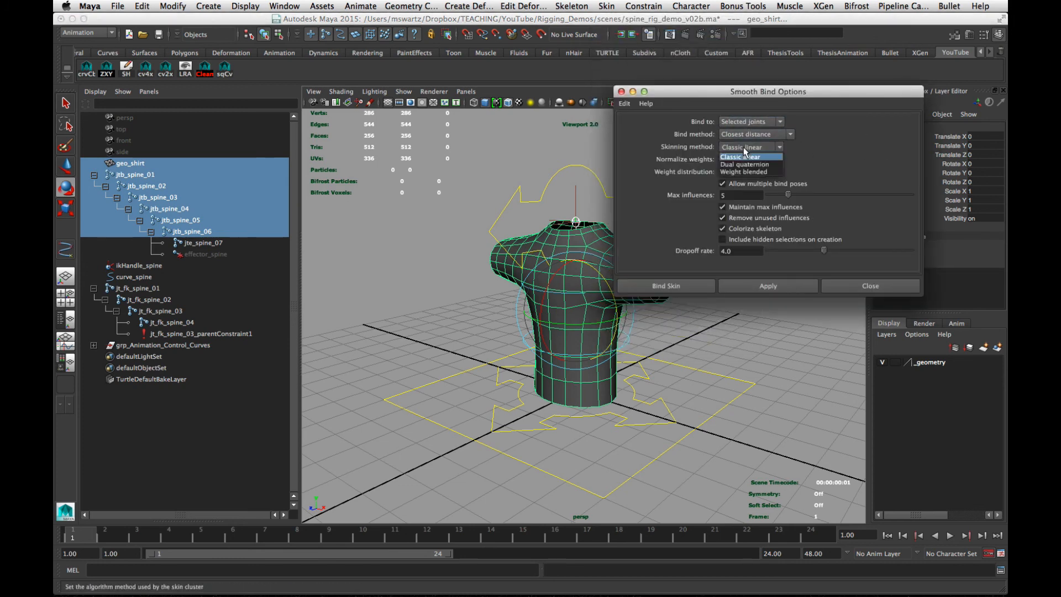
click(766, 170)
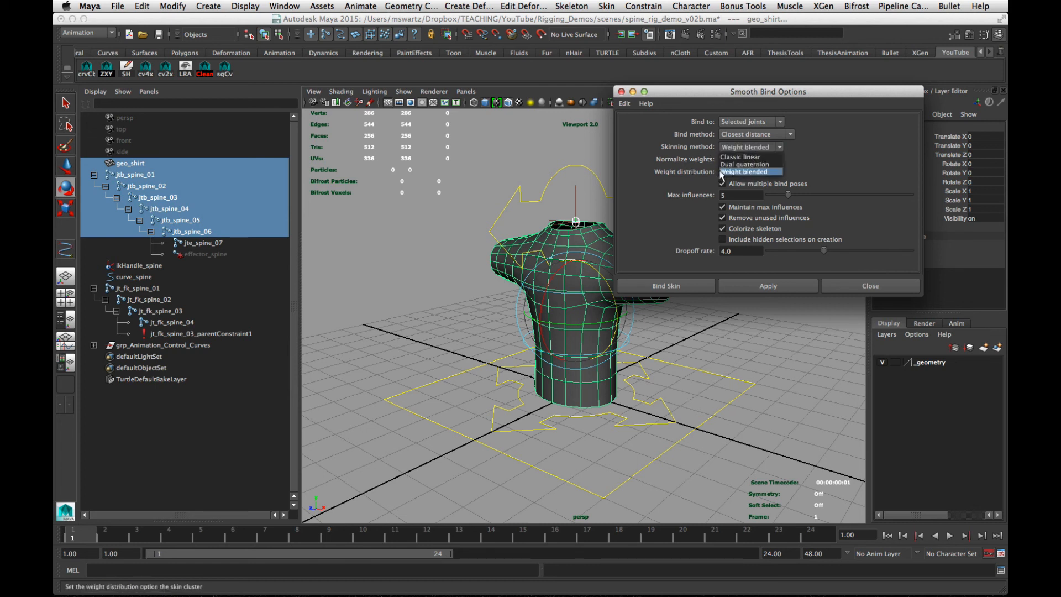
click(685, 173)
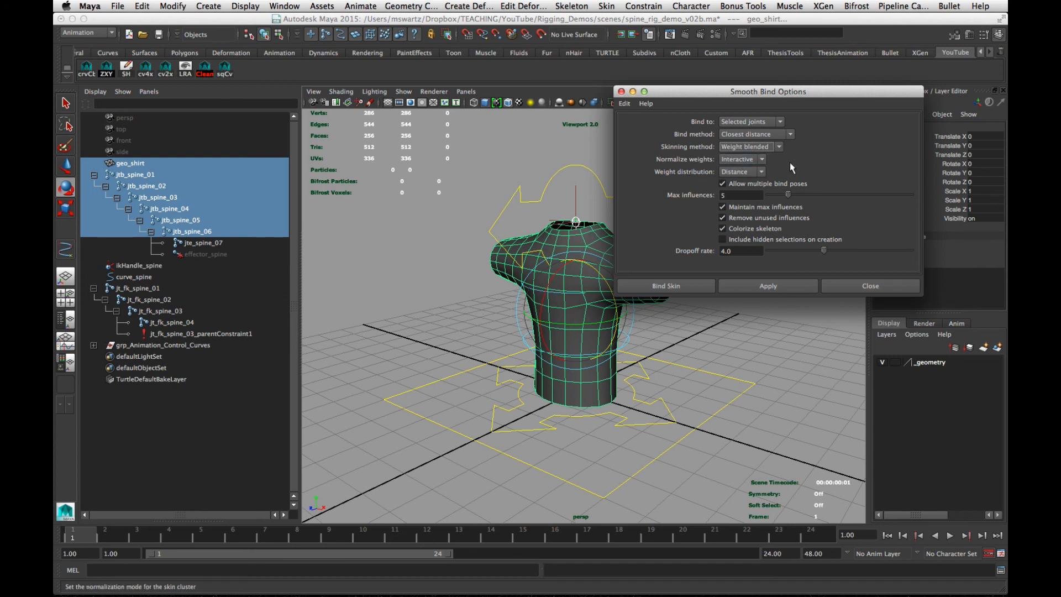
click(742, 136)
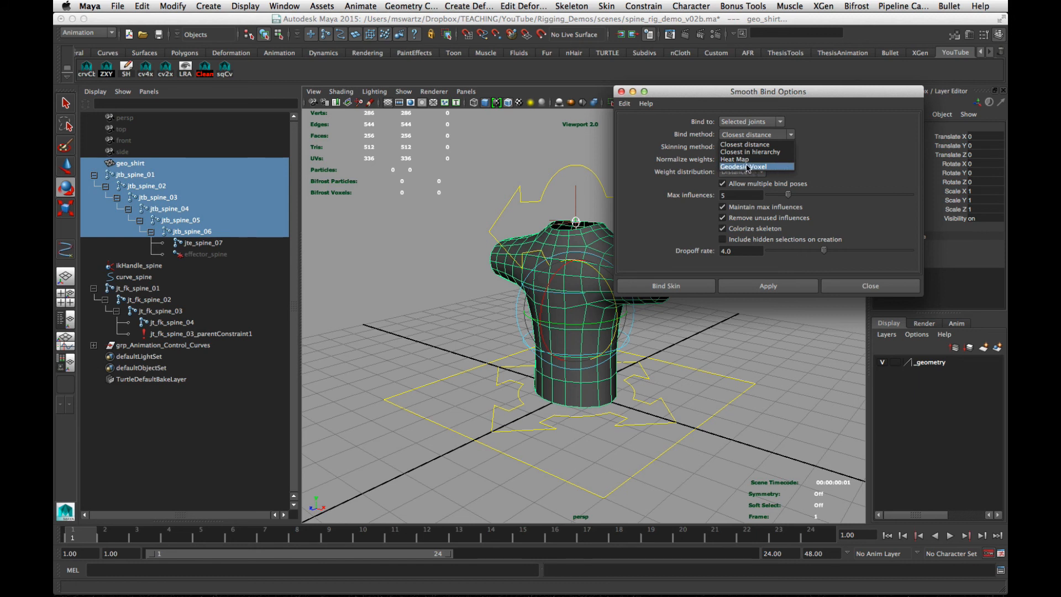
click(688, 150)
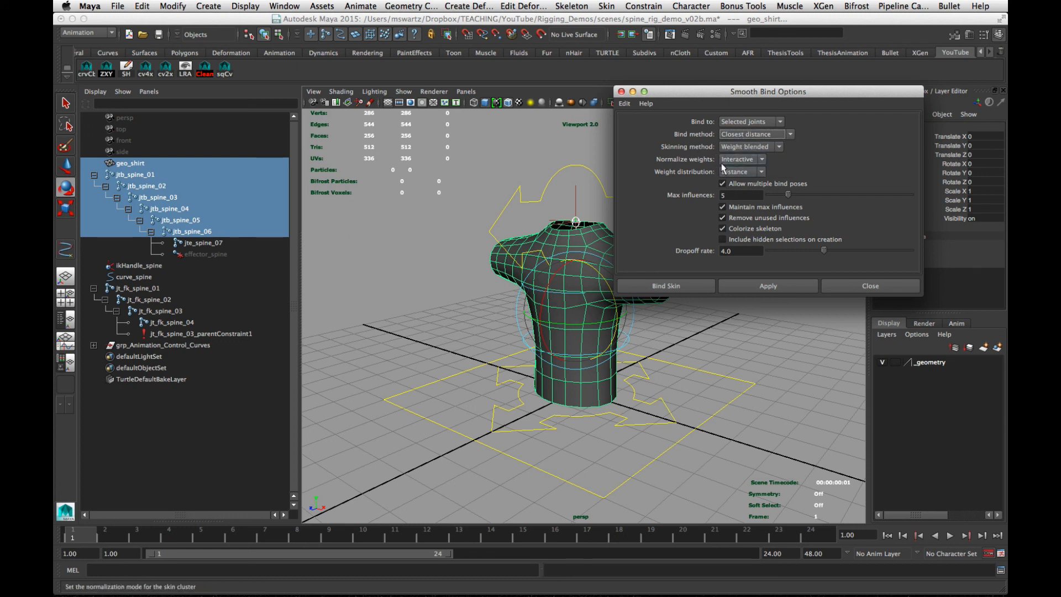
click(745, 160)
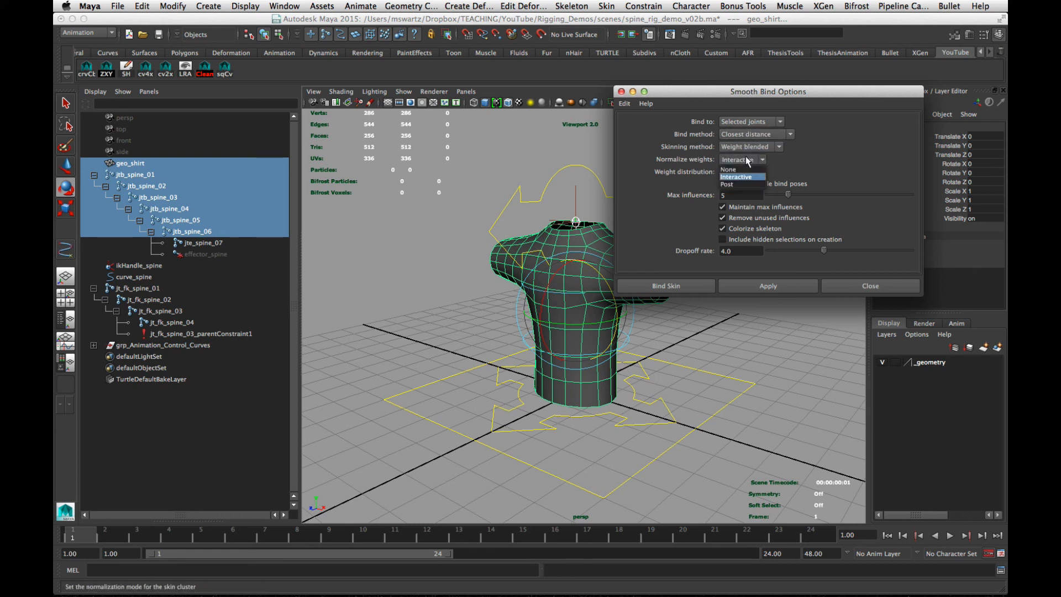
click(636, 158)
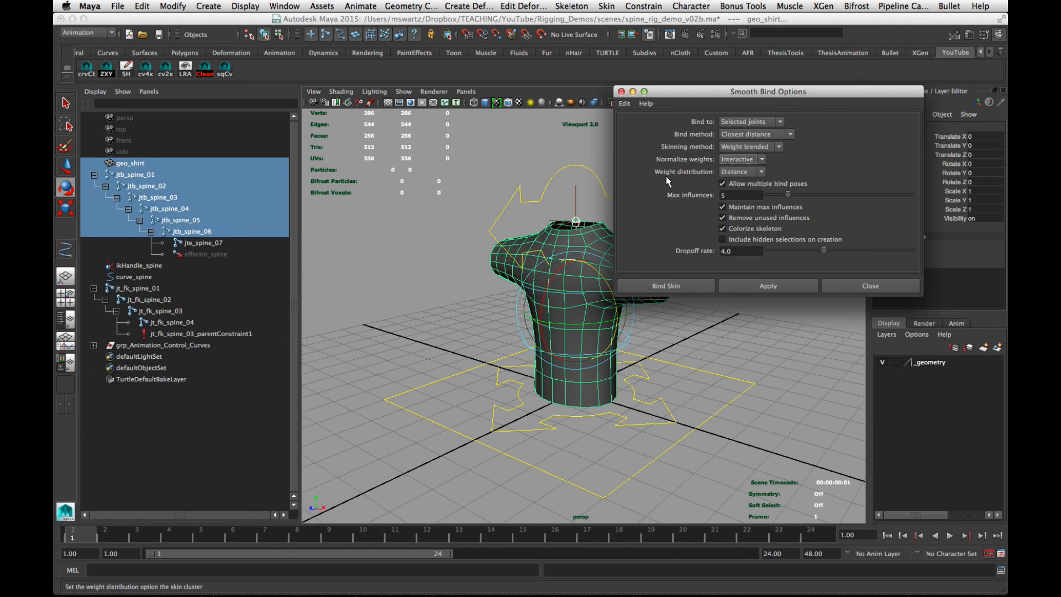
Set max influences to 4 and the dropoff rate to 6, and bind geo_shirt to the selected spine joints
click(744, 194)
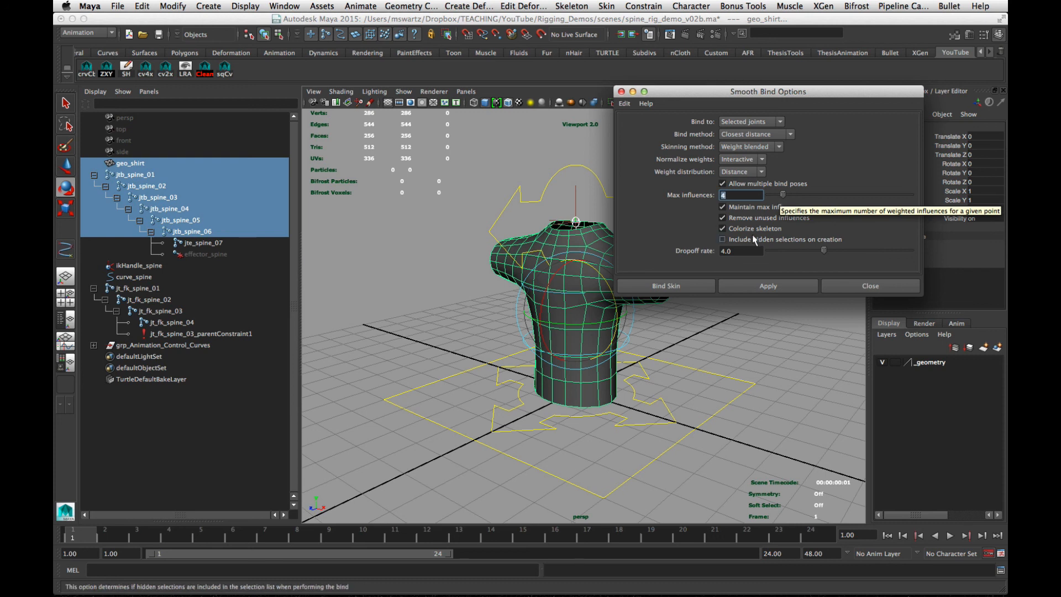
drag(737, 251, 702, 249)
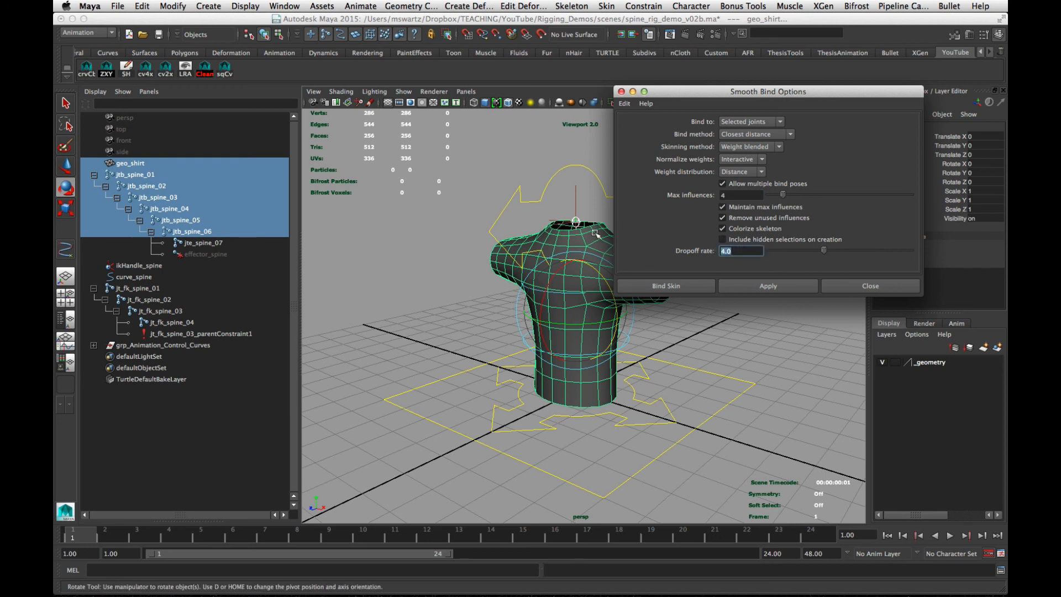
text(6)
key(Return)
click(677, 286)
click(718, 314)
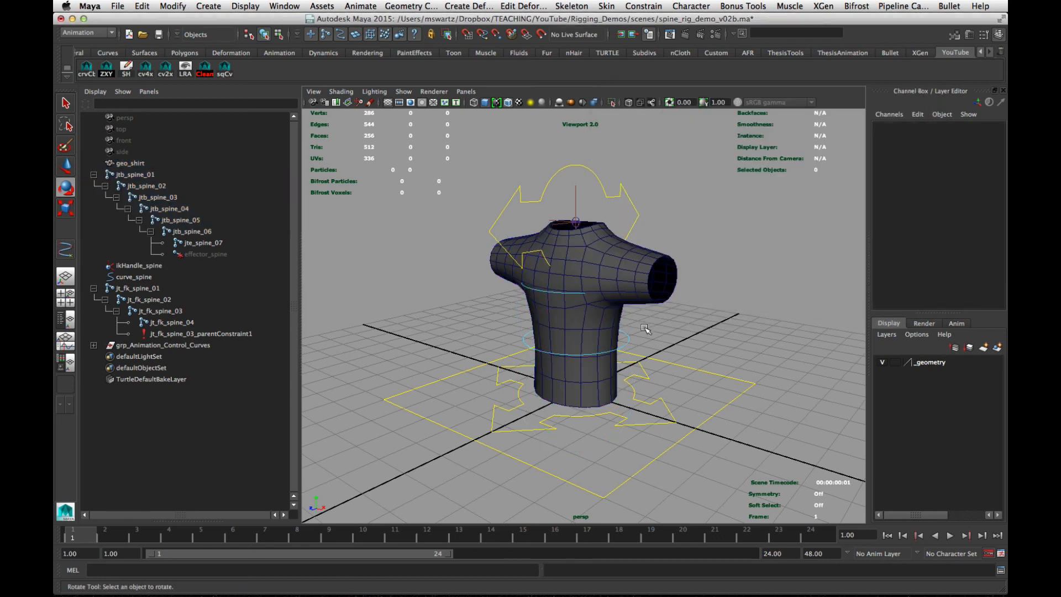
Set the _geometry layer's display type to reference so the shirt stays visible but cannot be selected
click(885, 362)
click(882, 363)
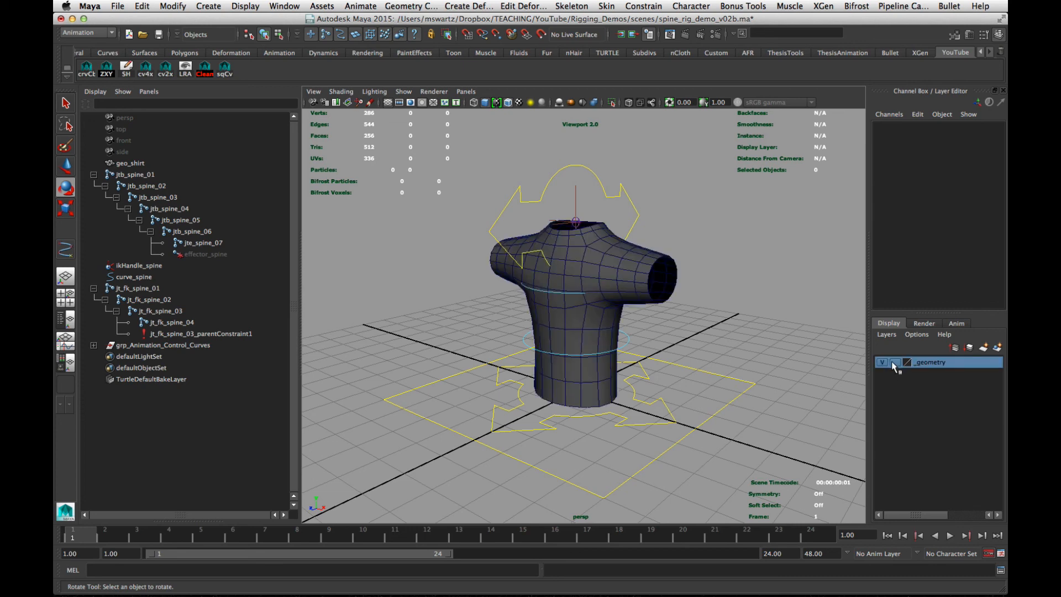
click(883, 362)
click(882, 362)
alt+drag(601, 333, 591, 326)
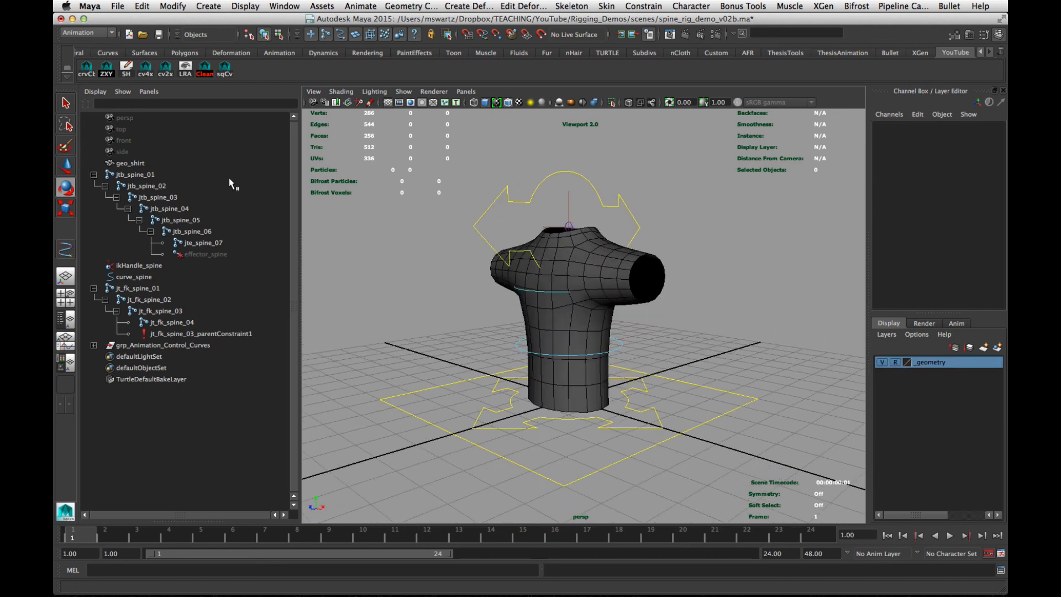
Group the jtb_spine_01 and jt_fk_spine_01 joint chains together and name the group grp_skeleton
click(94, 175)
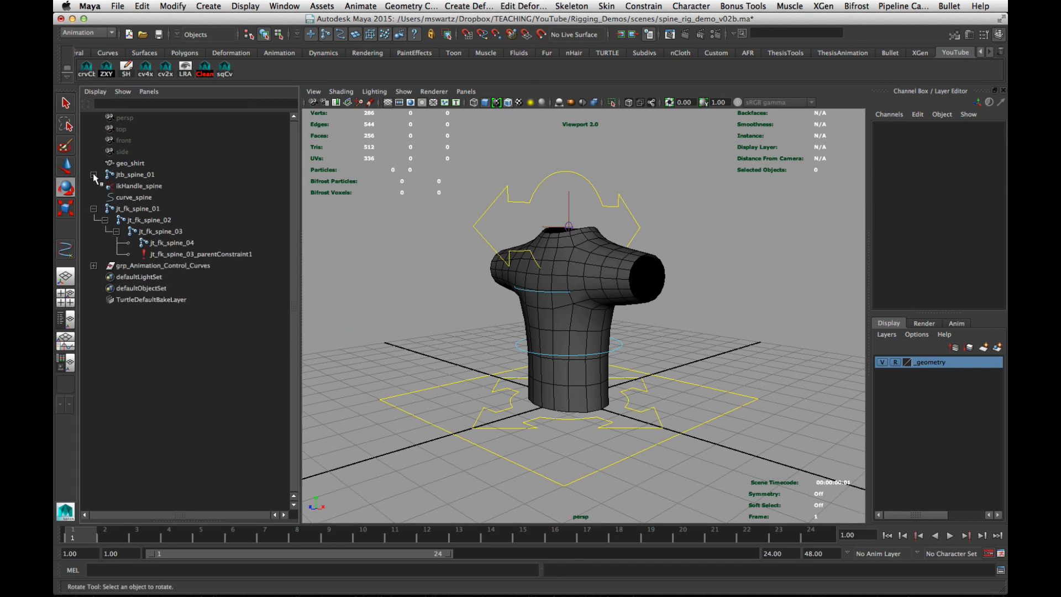
click(94, 209)
click(140, 176)
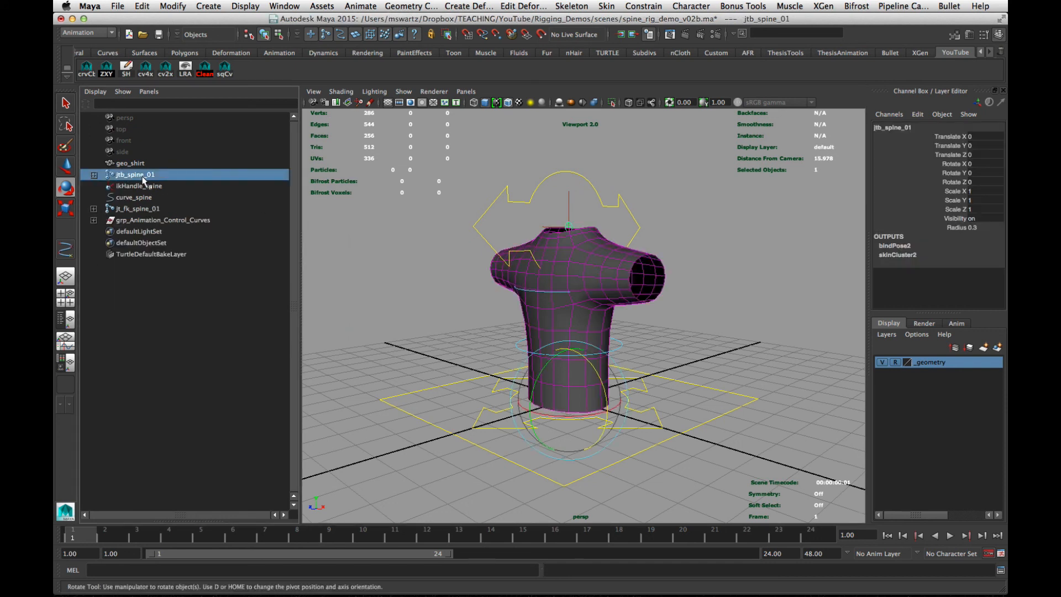
ctrl+click(135, 210)
key(ctrl+g)
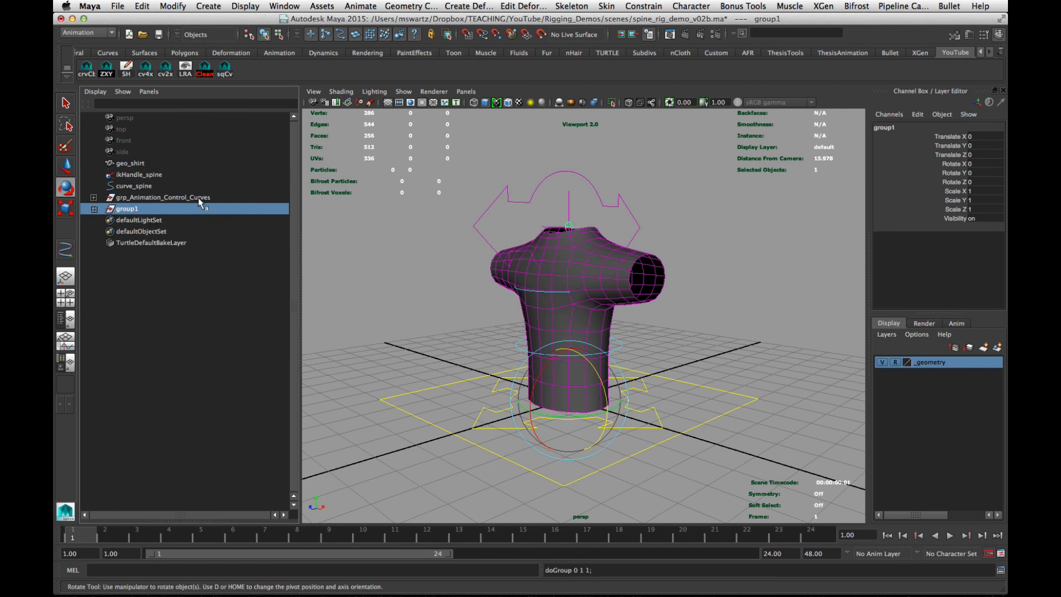
double_click(129, 209)
text(grp_skeleton_)
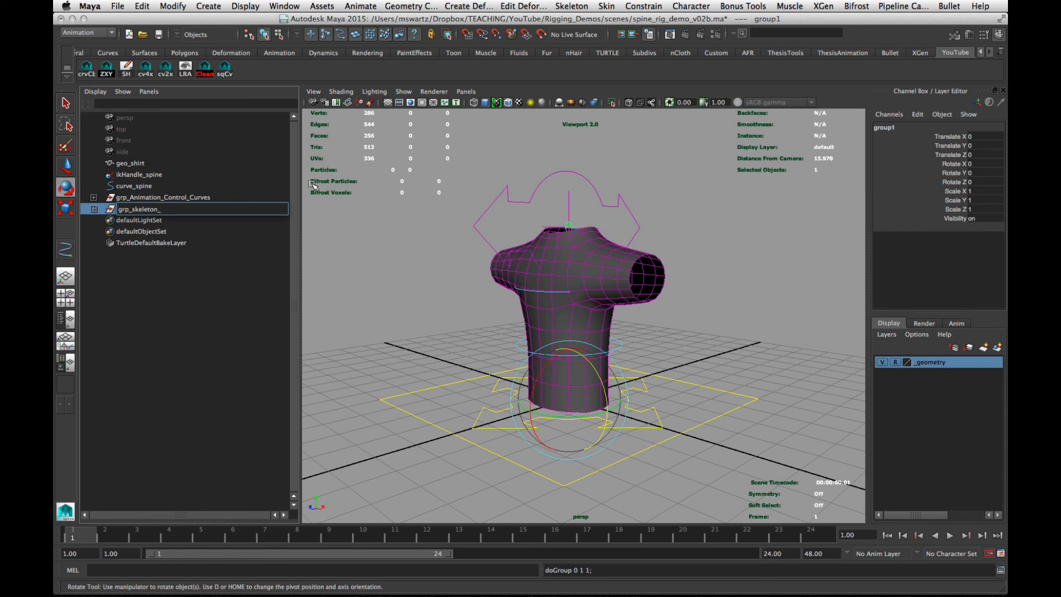
key(Return)
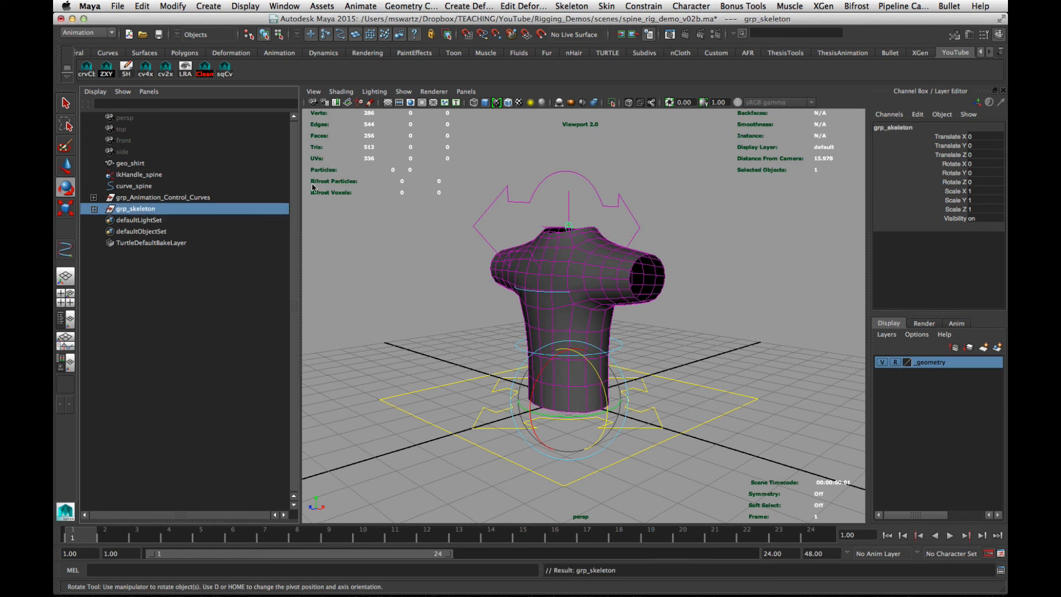
Group ikHandle_spine and curve_spine together and name the group grp_ik
drag(129, 176, 134, 187)
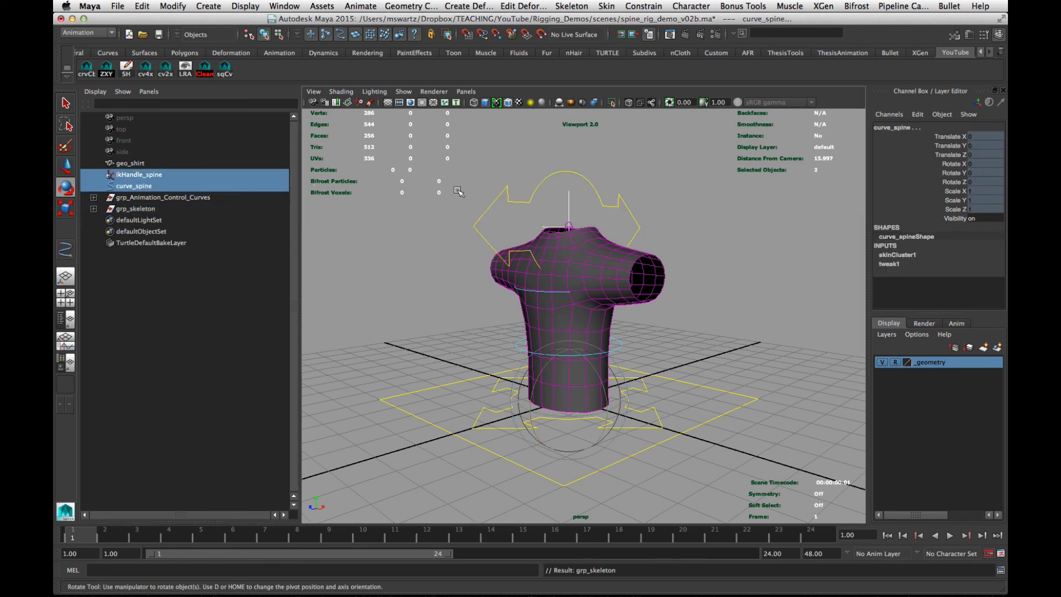
key(ctrl+g)
double_click(125, 197)
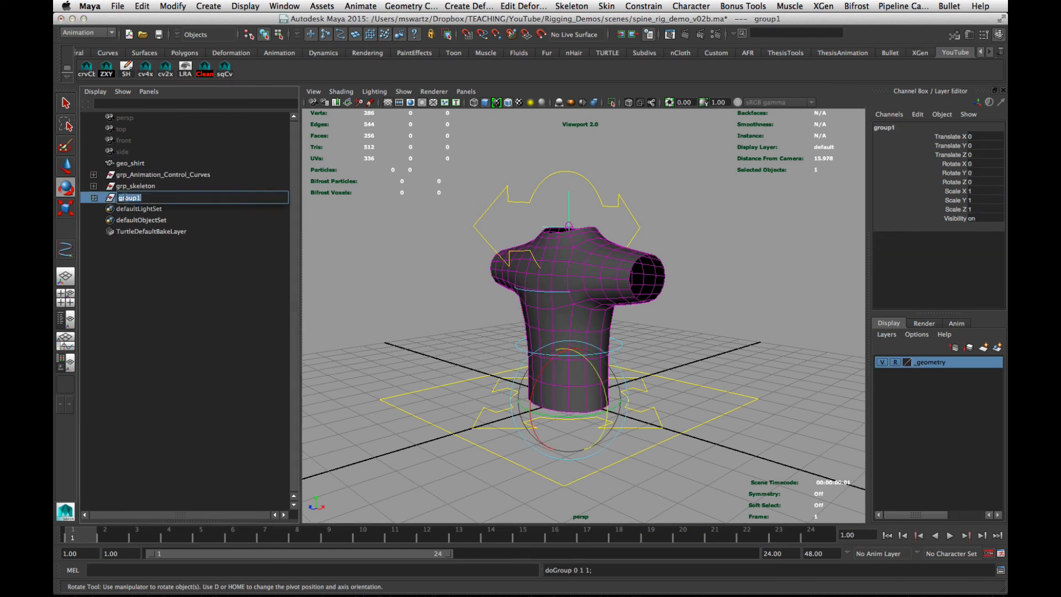
text(grp_ik)
key(Return)
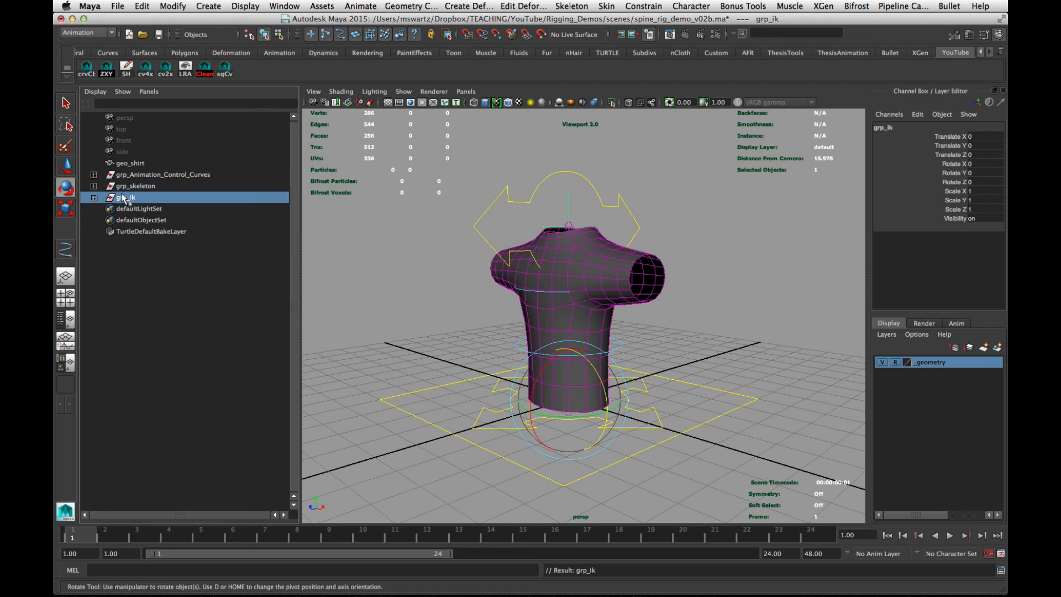
Group geo_shirt, grp_Animation_Control_Curves, grp_skeleton and grp_ik under a parent group named grp_character_node
drag(131, 165, 276, 200)
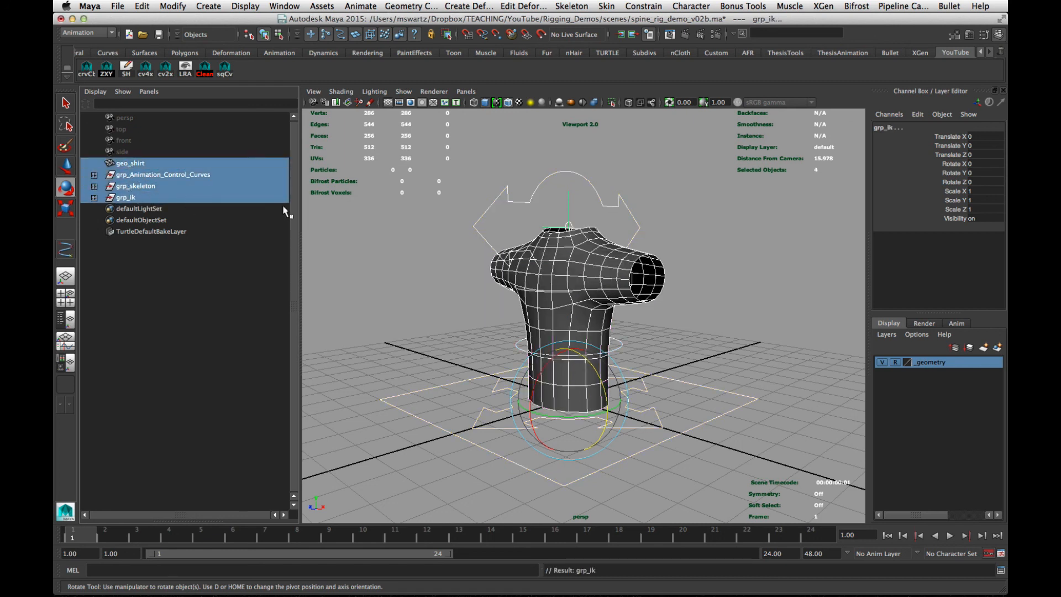
key(ctrl+g)
double_click(122, 163)
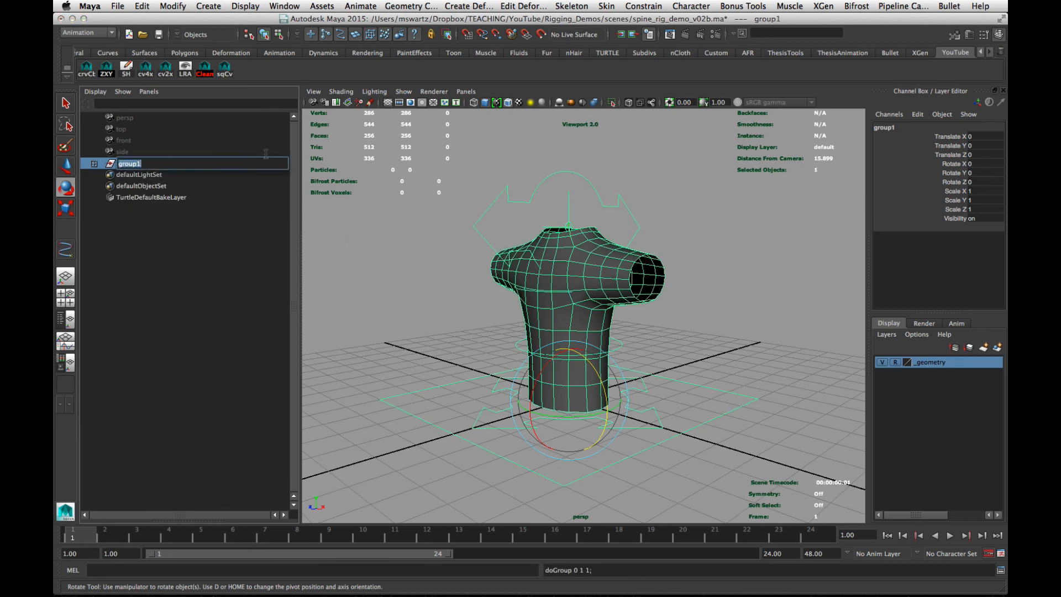
text(grp_character_node)
key(Return)
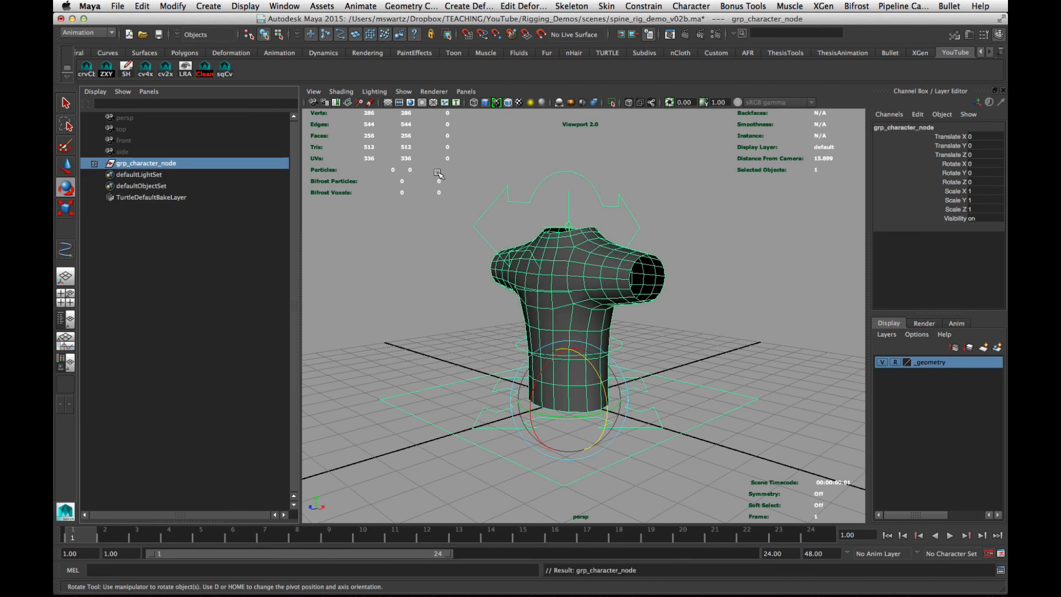
Group geo_shirt on its own inside grp_character_node and name the group grp_geometry
click(94, 164)
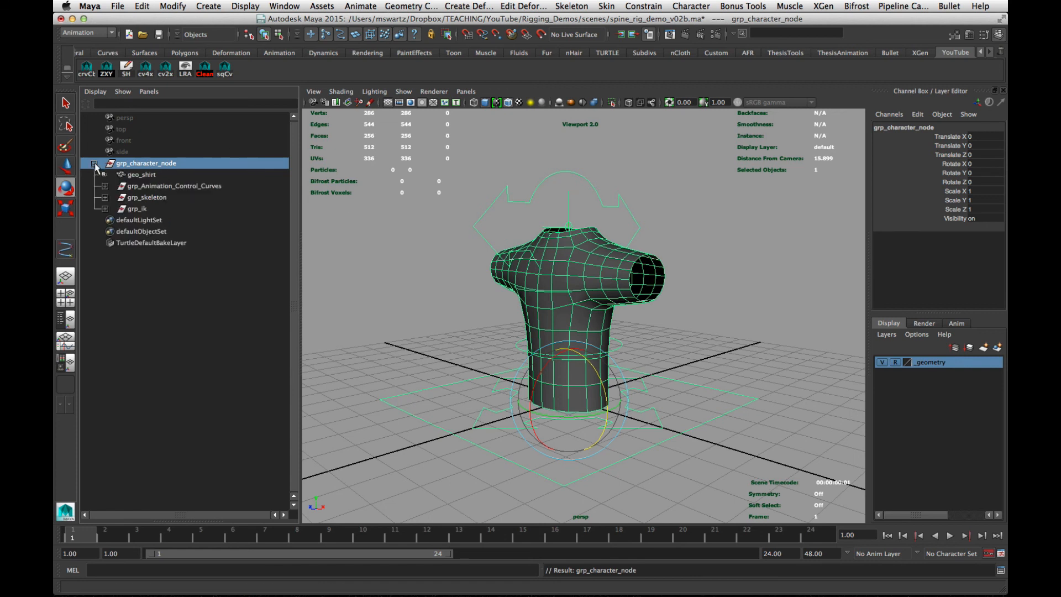
click(145, 175)
key(ctrl+g)
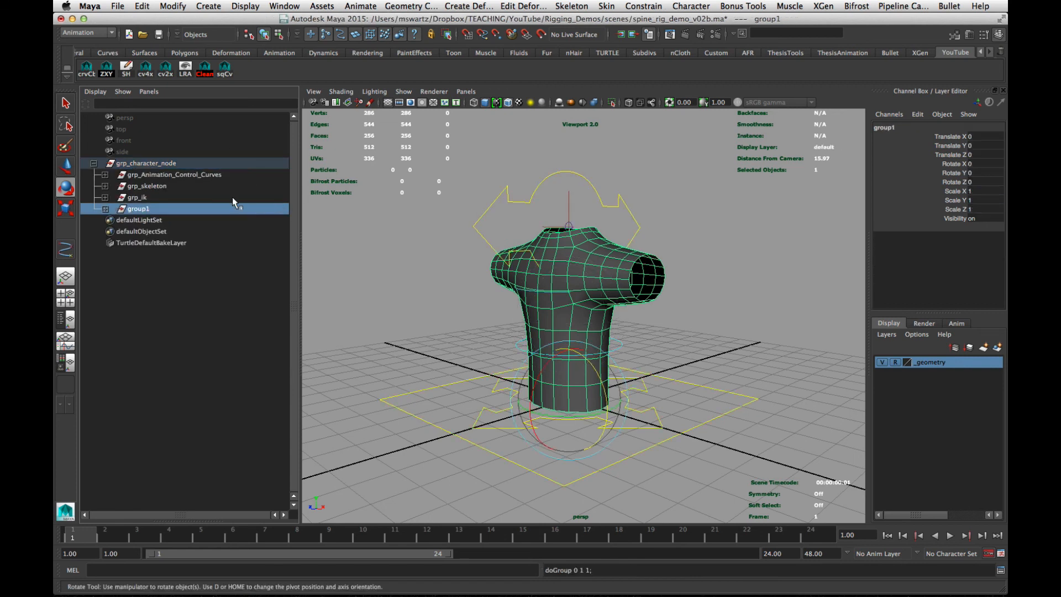
double_click(138, 209)
text(grp_)
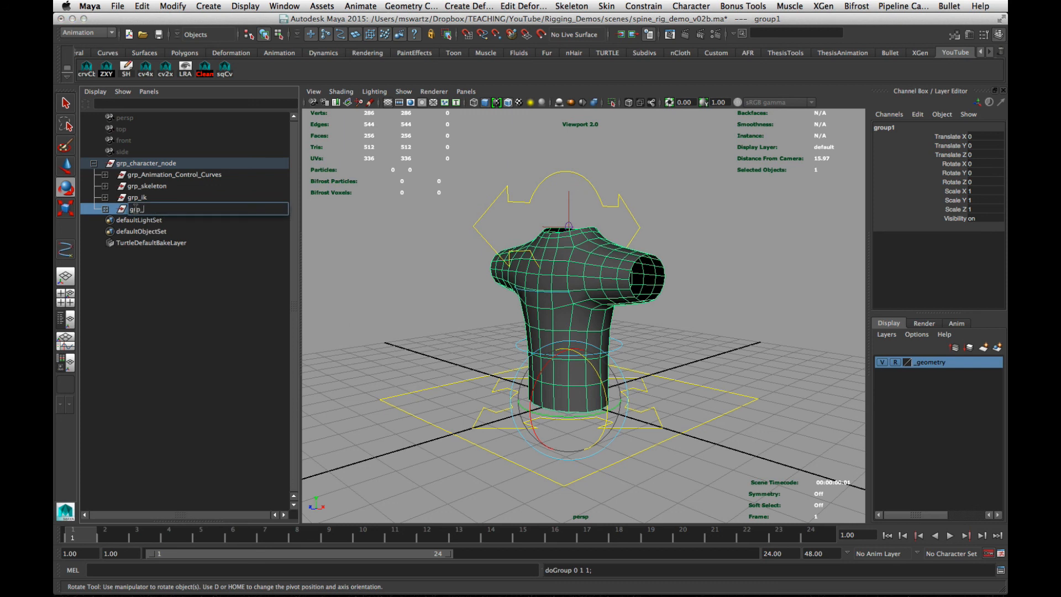
text(geometry)
key(Return)
click(356, 281)
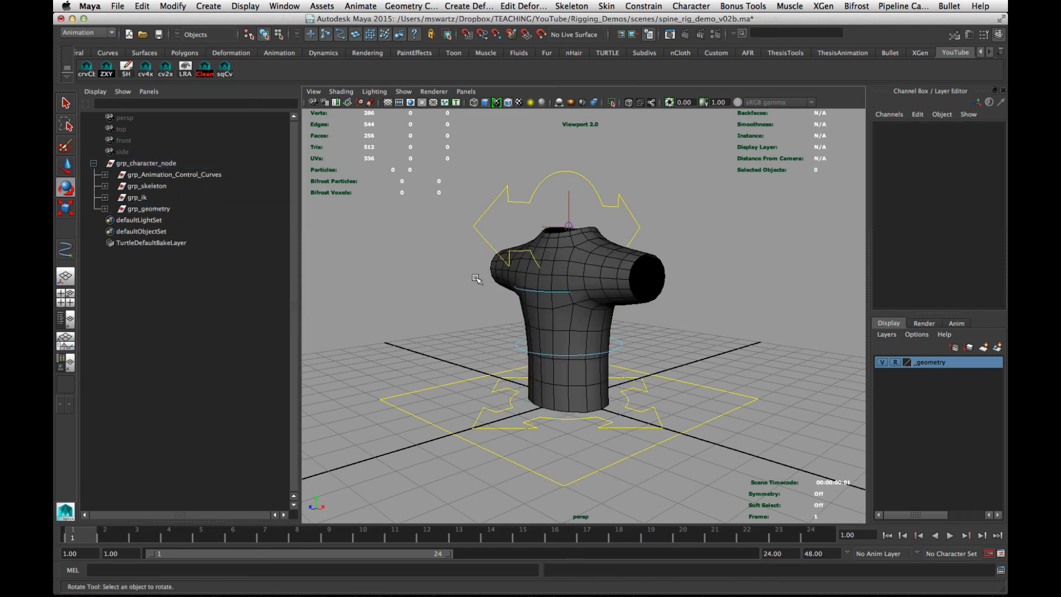
Empty the _geometry display layer, add grp_geometry to it instead, and toggle the layer's visibility to test it
click(145, 209)
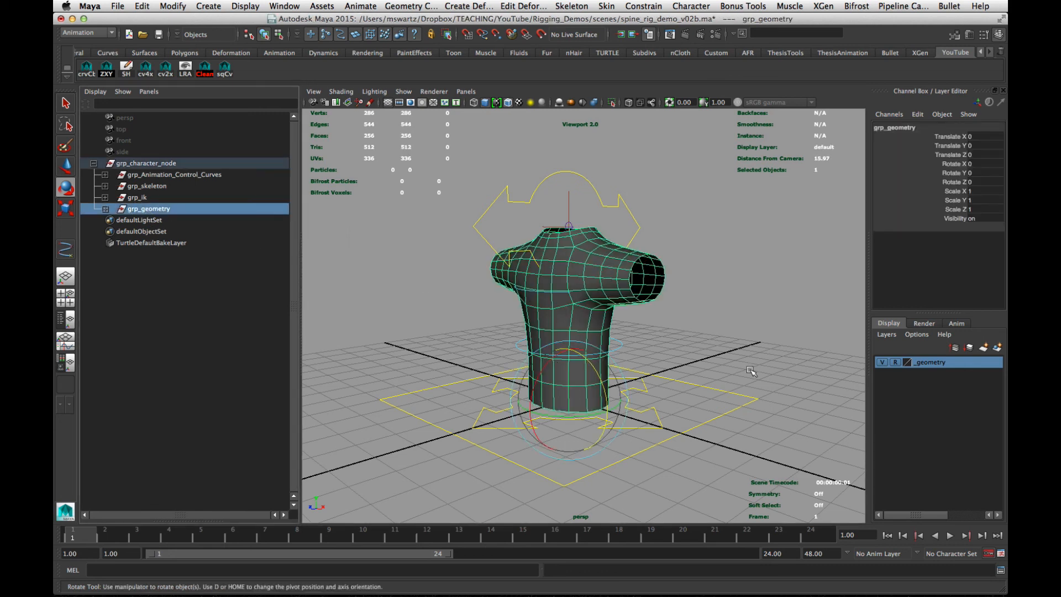
right_click(919, 362)
mouse_move(951, 425)
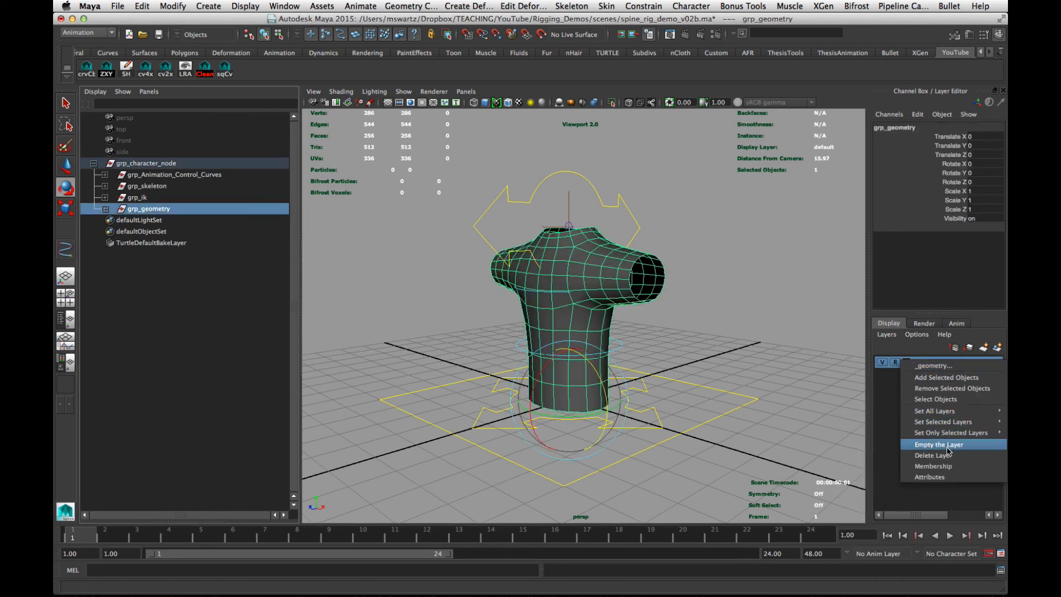
click(947, 446)
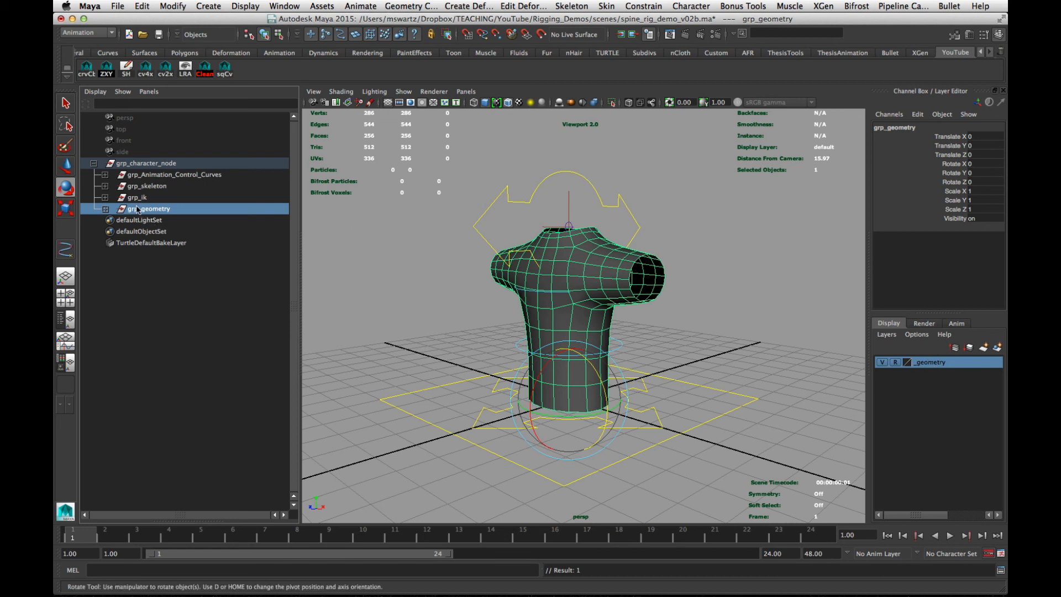
right_click(927, 362)
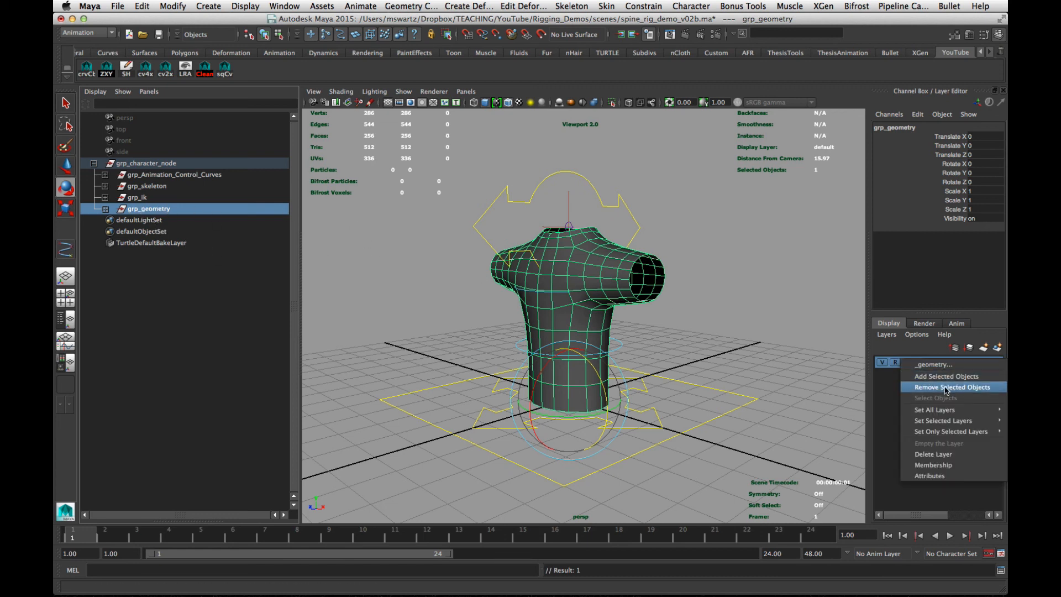
click(944, 376)
click(765, 345)
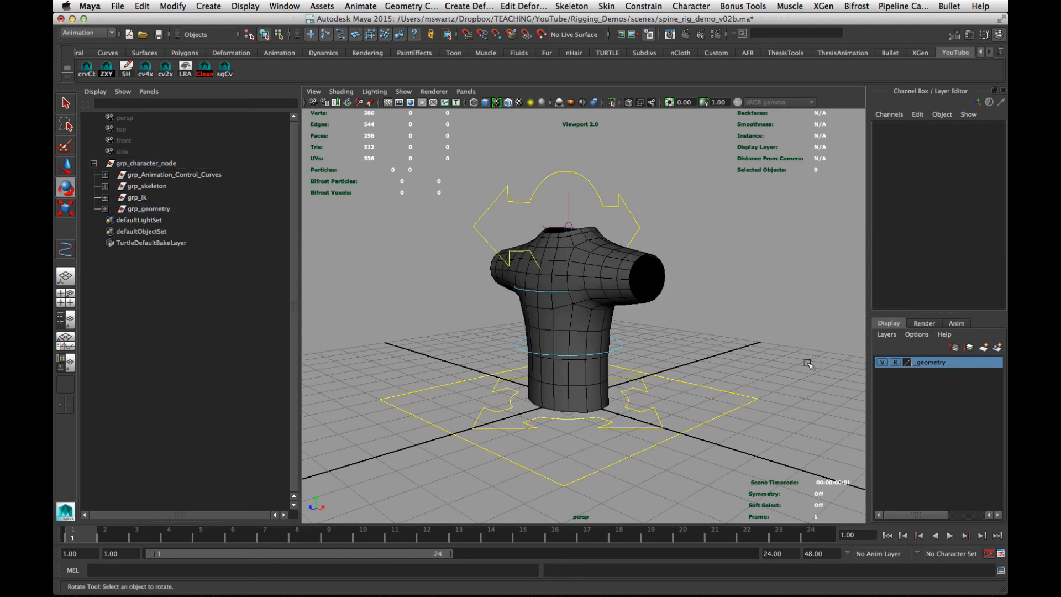
click(882, 362)
click(882, 362)
alt+drag(613, 362, 580, 345)
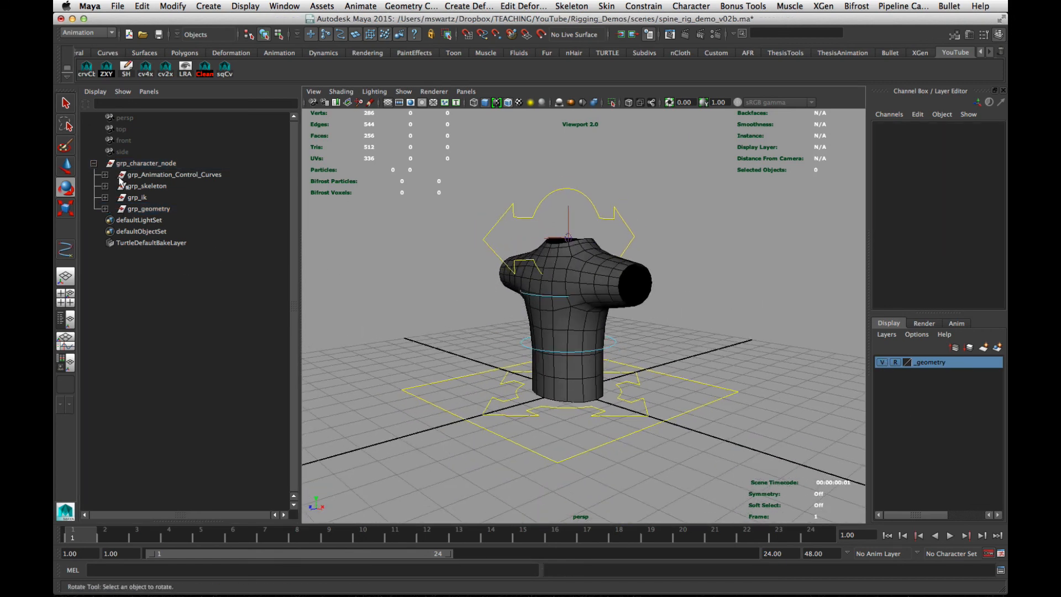
Hide the grp_ik and grp_skeleton groups
click(137, 198)
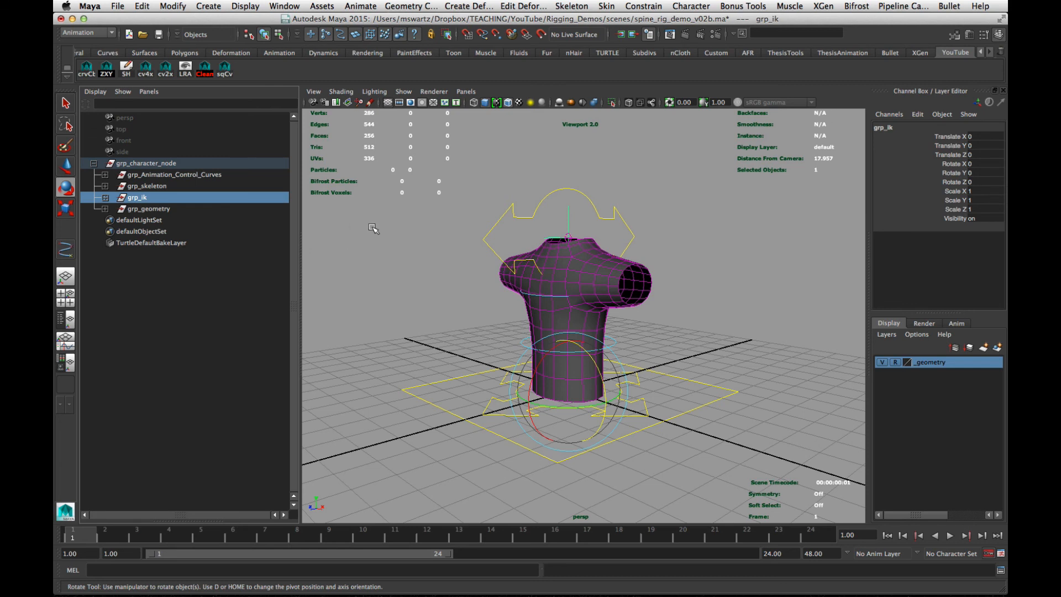
key(ctrl+h)
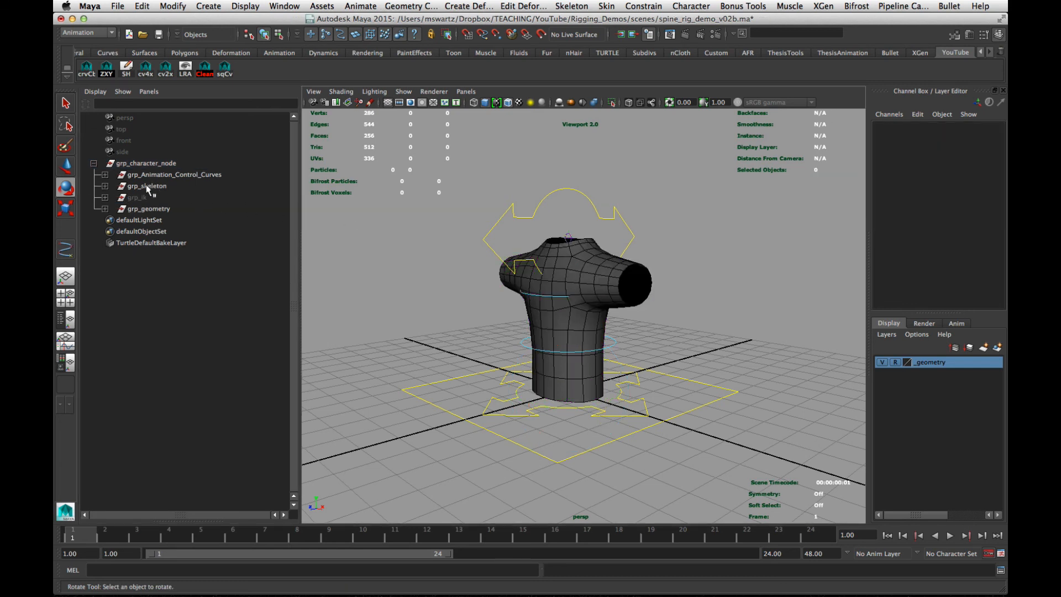
click(148, 186)
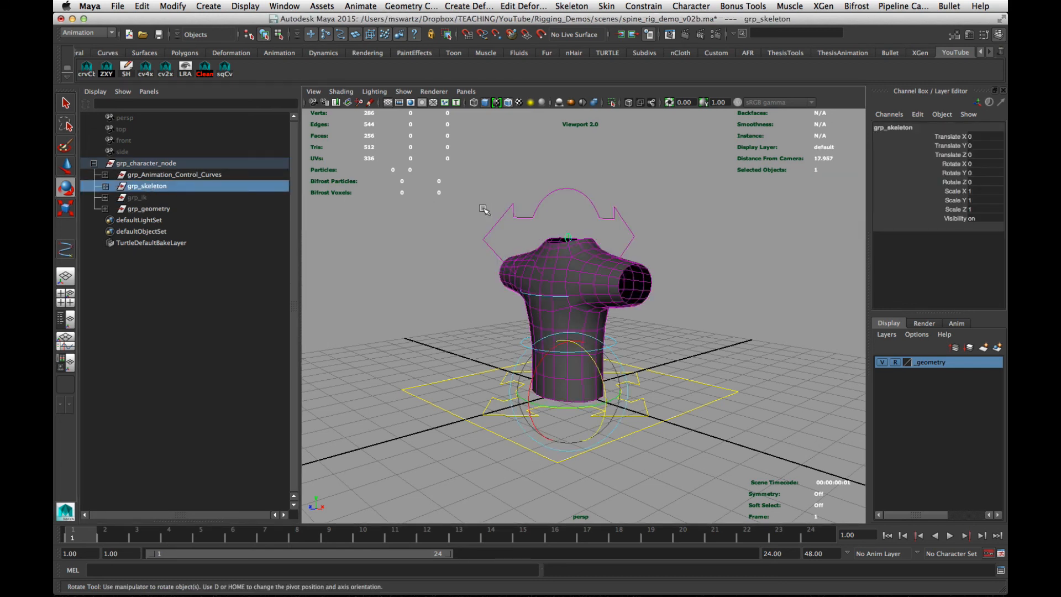
key(ctrl+h)
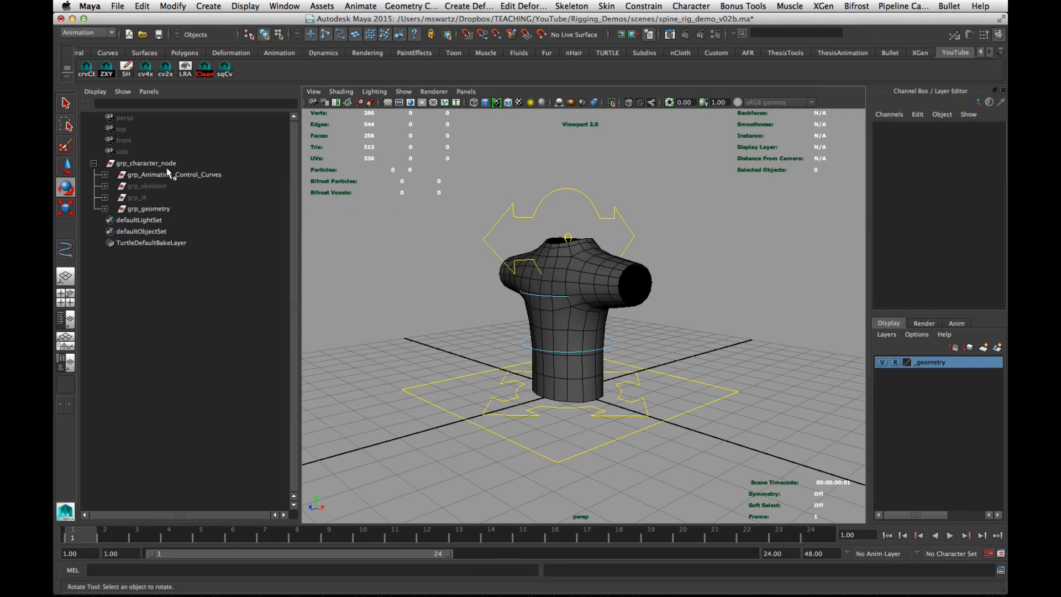
Hide the jtb_shoulders and jtb_hips joints parented under their control curves, and collapse the grp_character_node hierarchy
alt+drag(579, 264, 547, 319)
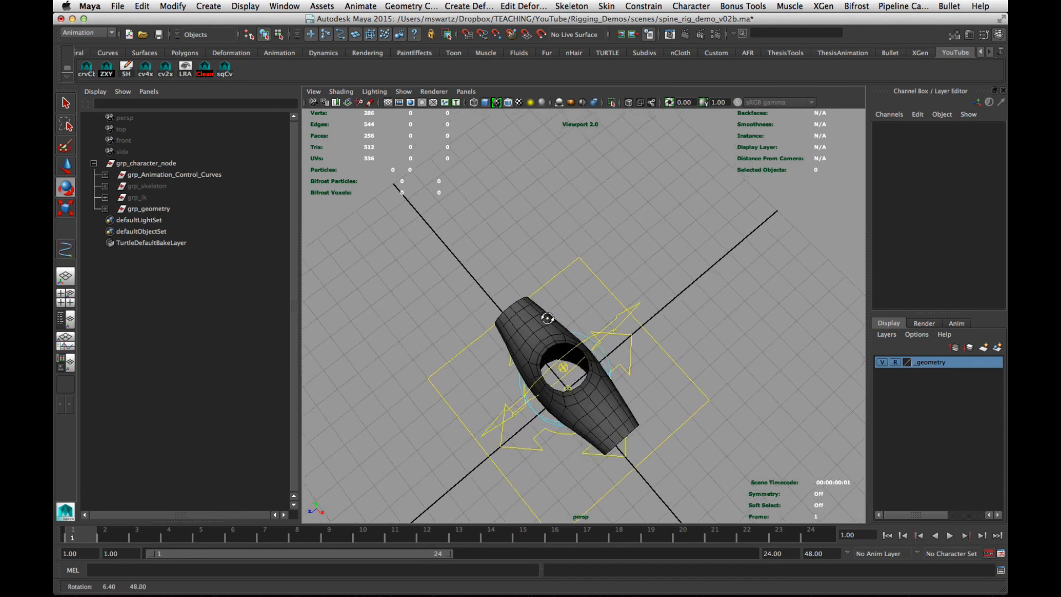
click(564, 369)
key(f)
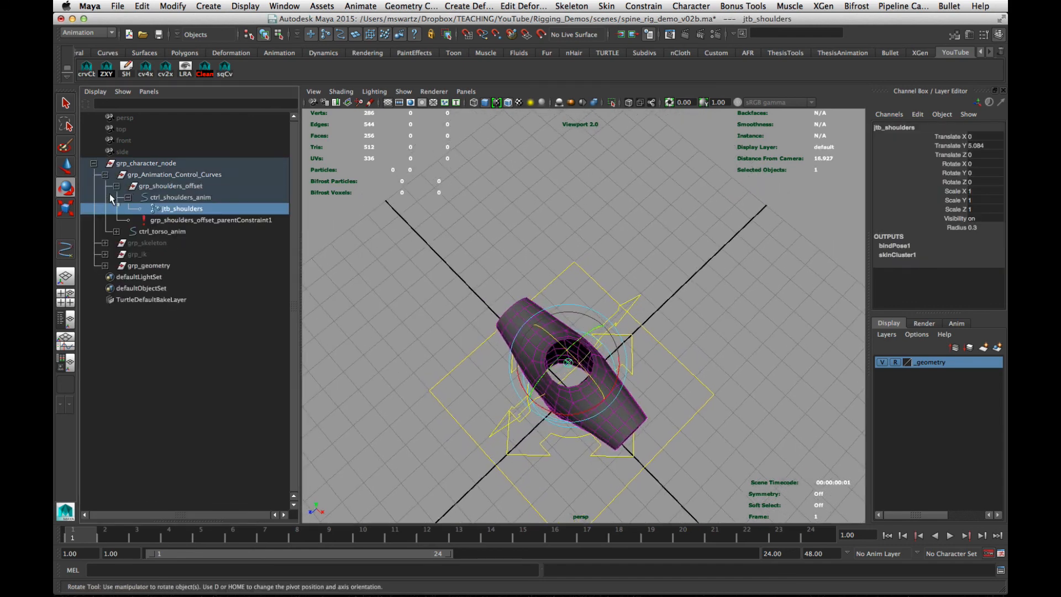
click(117, 231)
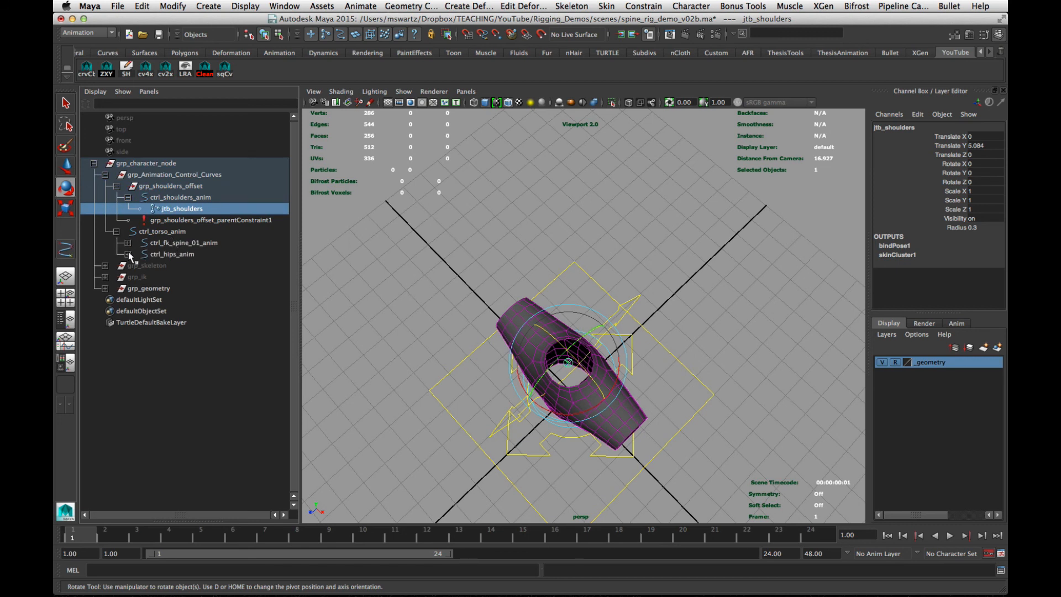
click(129, 254)
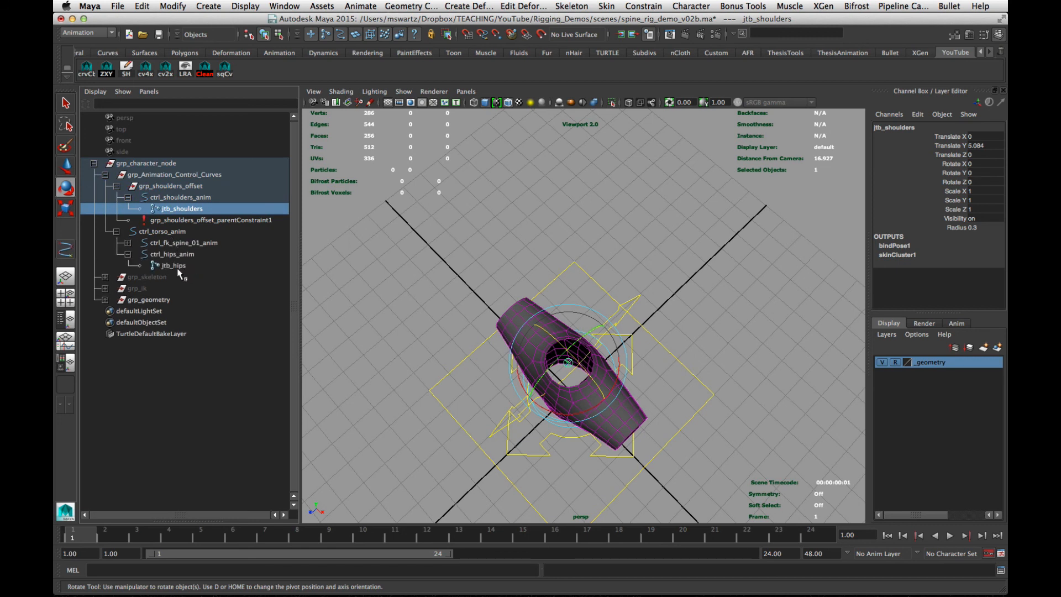
click(175, 266)
ctrl+click(178, 210)
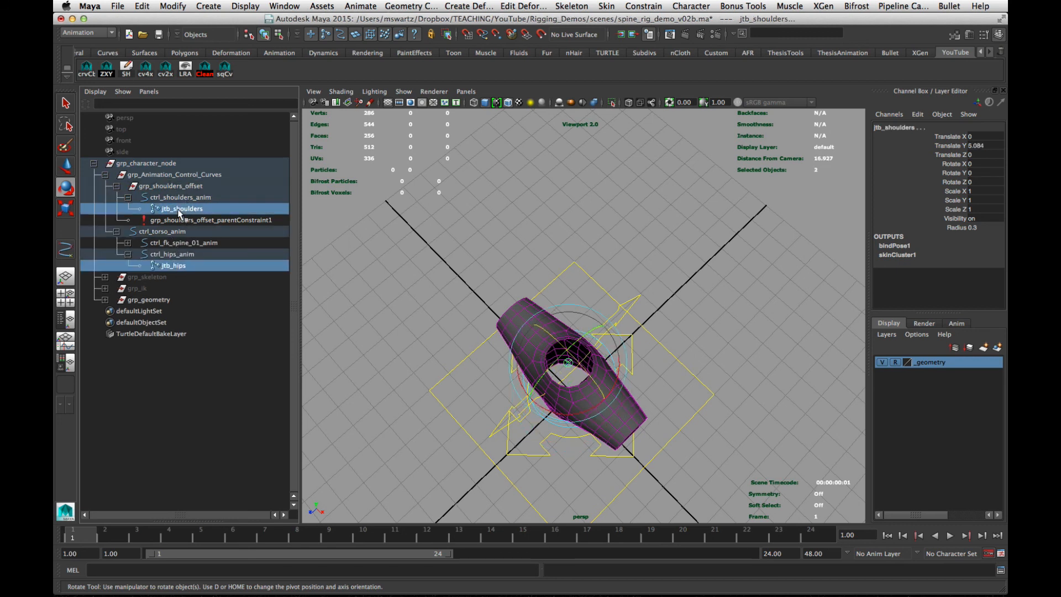
key(ctrl+h)
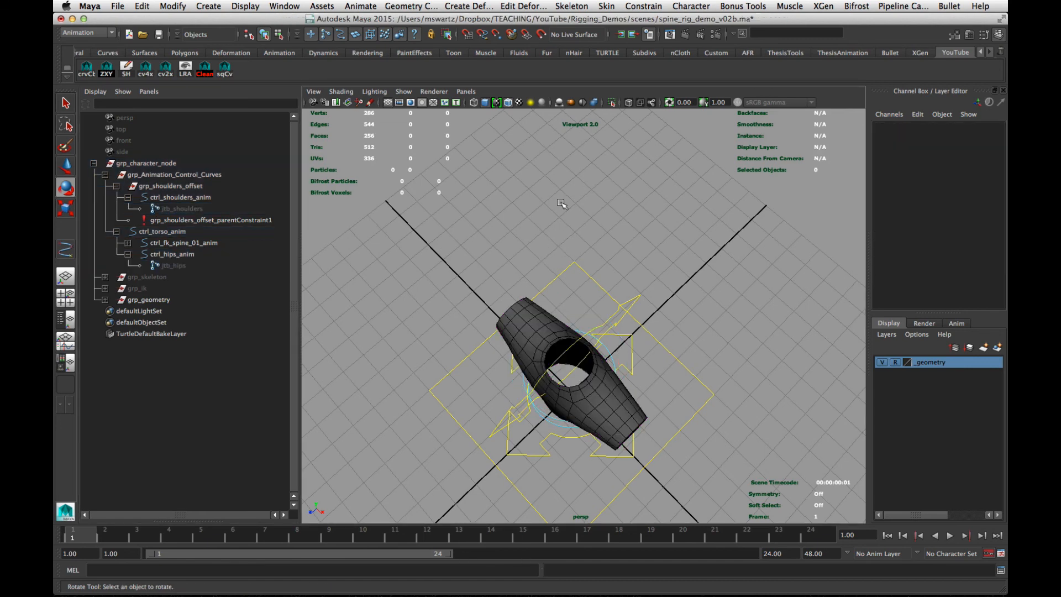
alt+drag(604, 354, 600, 314)
click(94, 165)
click(94, 163)
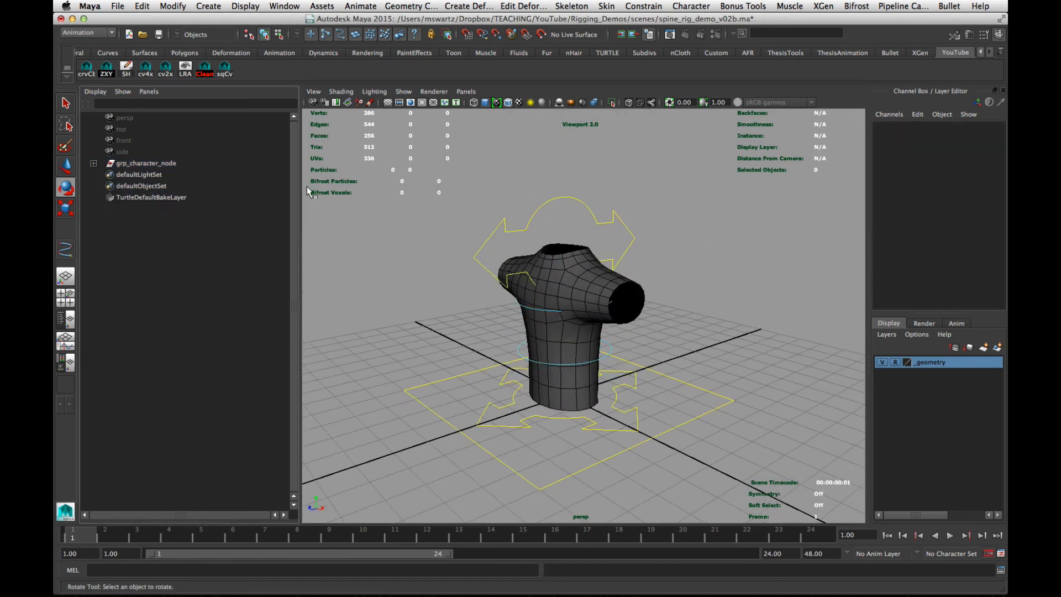
Lock and hide the Scale X, Y, Z and Visibility channels of ctrl_torso_anim
alt+drag(509, 275, 492, 281)
drag(491, 195, 530, 212)
click(723, 272)
click(573, 393)
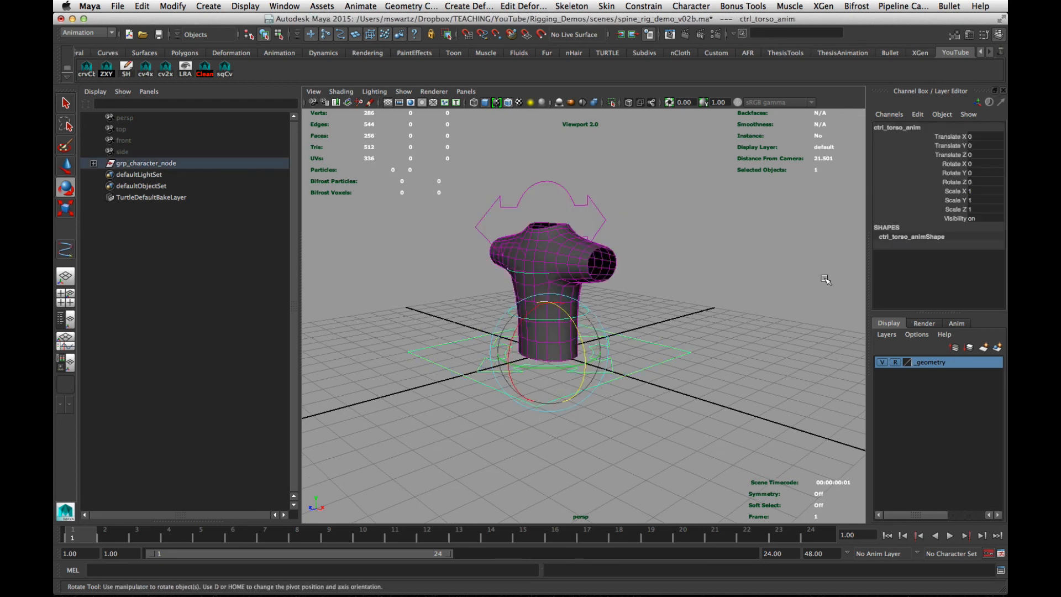
click(960, 193)
drag(960, 194, 961, 219)
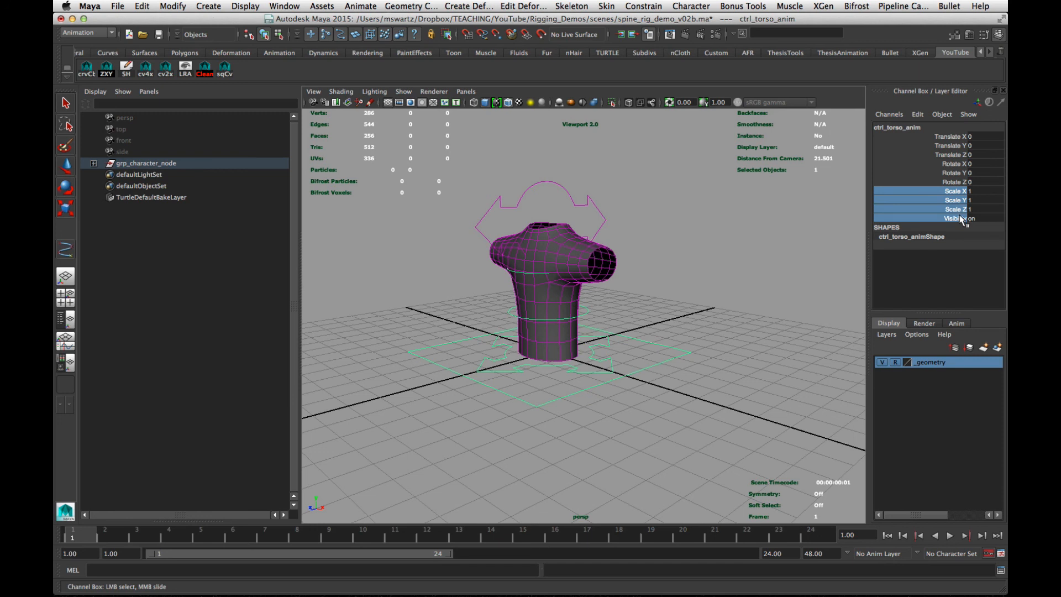
right_click(961, 219)
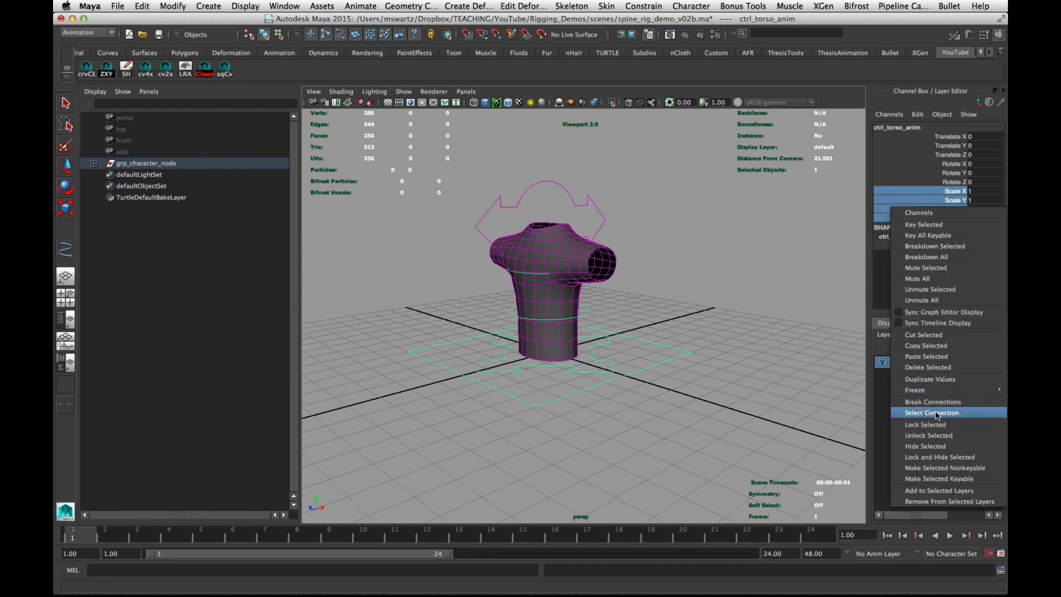
click(939, 457)
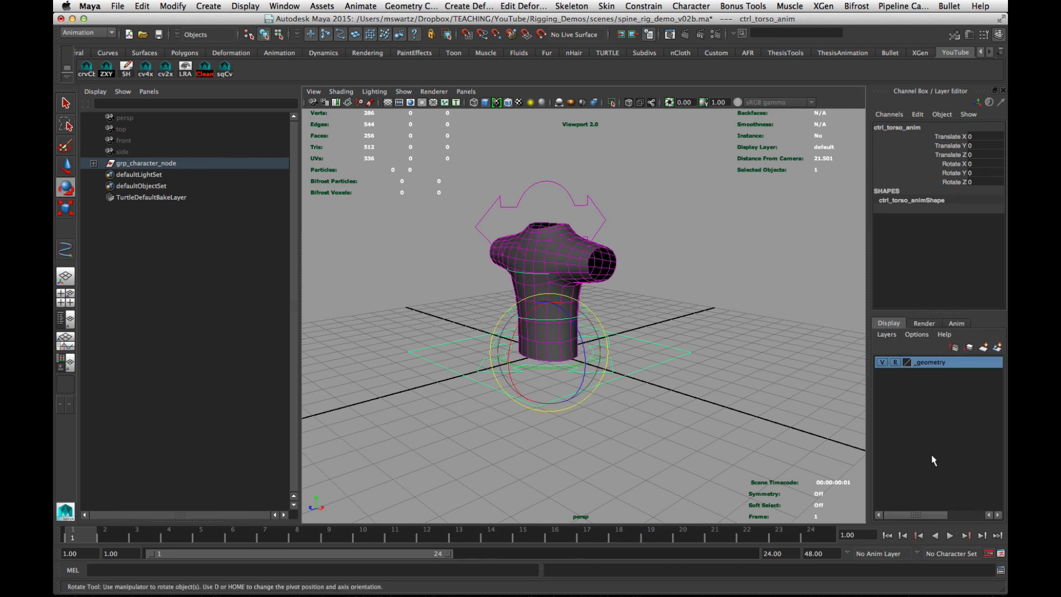
click(681, 293)
Check which channels are left on the hips, shoulders and FK spine control curves
alt+drag(586, 359, 587, 381)
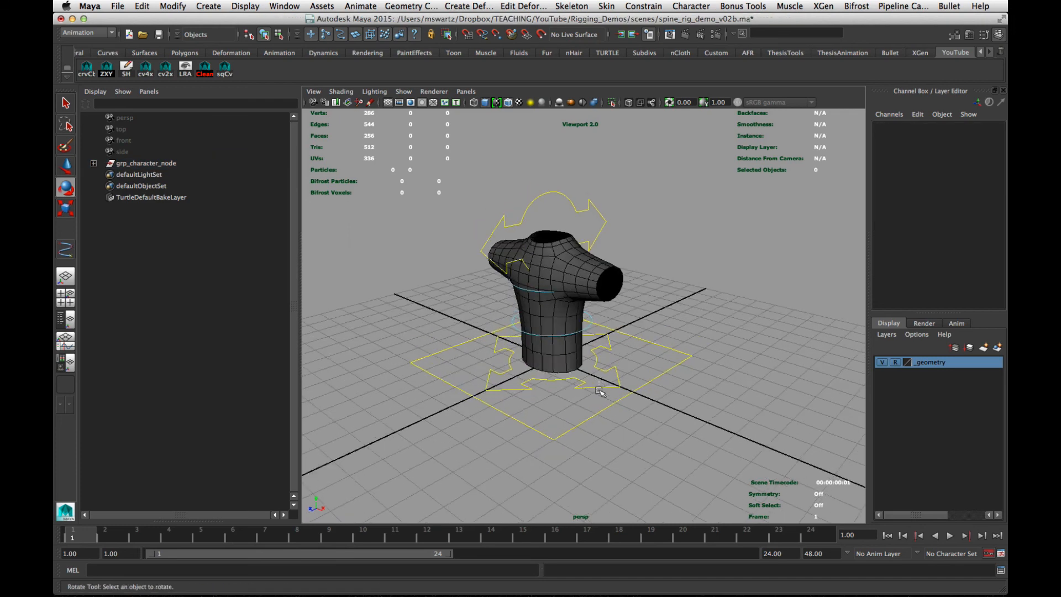
click(600, 392)
click(604, 221)
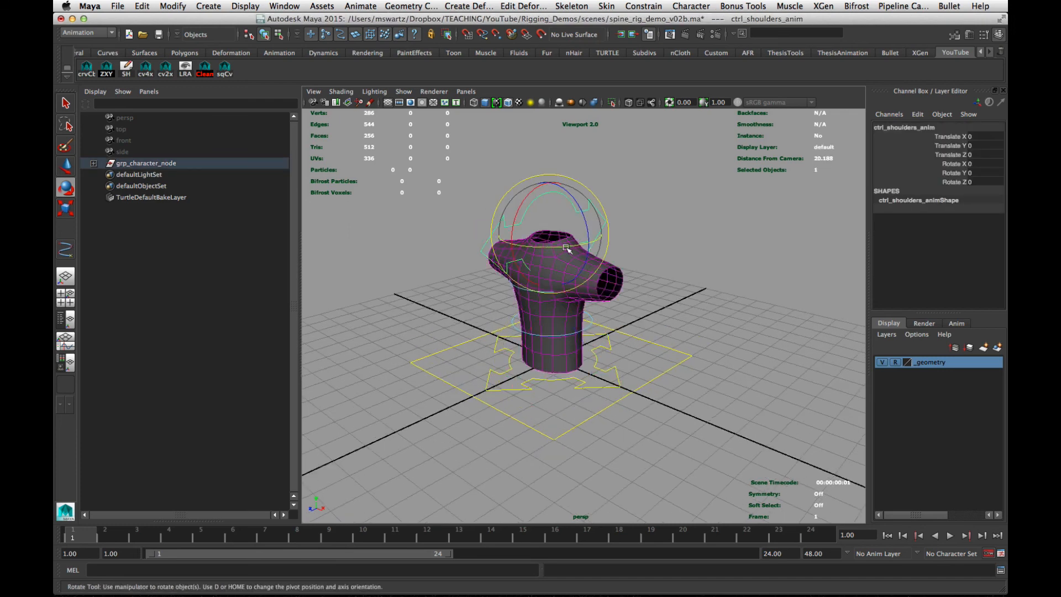
click(481, 310)
alt+drag(480, 309, 463, 323)
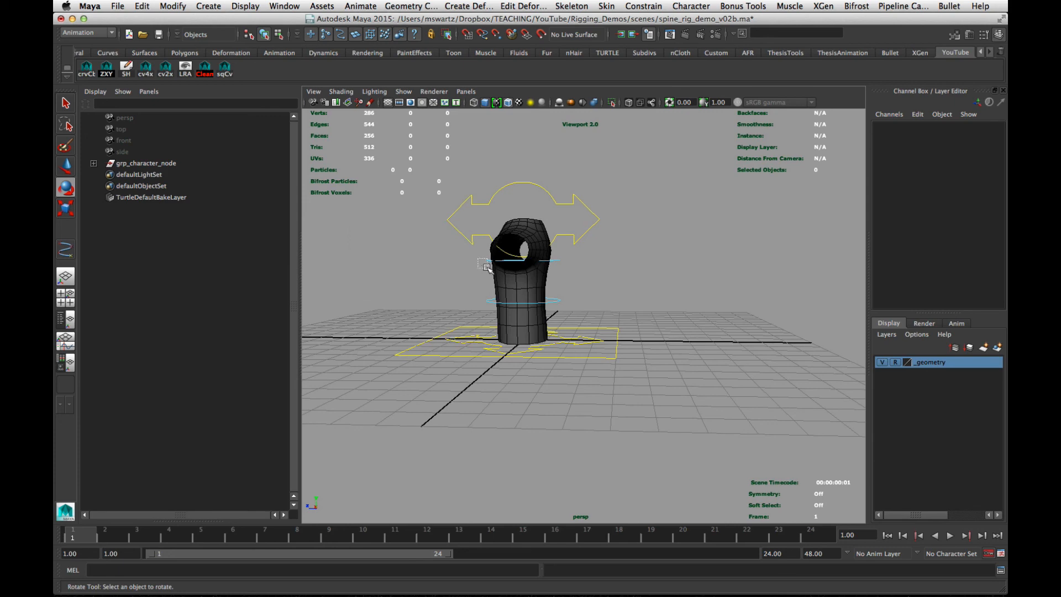
drag(486, 267, 474, 321)
click(647, 291)
Try rotating ctrl_shoulders_anim about -63 degrees in Y to test the shirt's twist, and undo the rotation
alt+drag(511, 282, 580, 310)
alt+right_drag(580, 310, 613, 313)
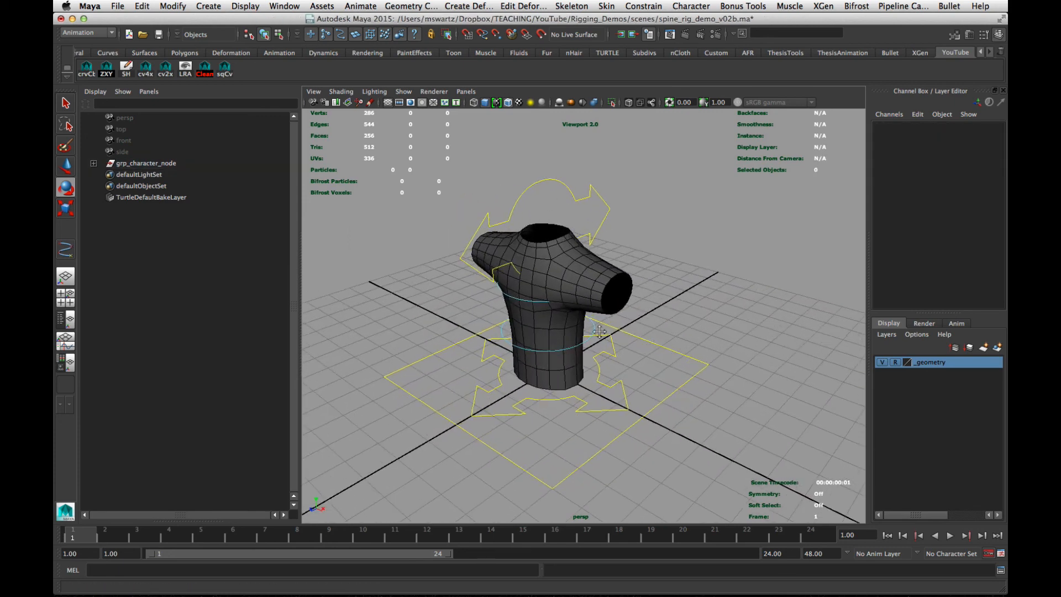
alt+middle_drag(586, 265, 586, 326)
drag(613, 251, 496, 304)
key(ctrl+z)
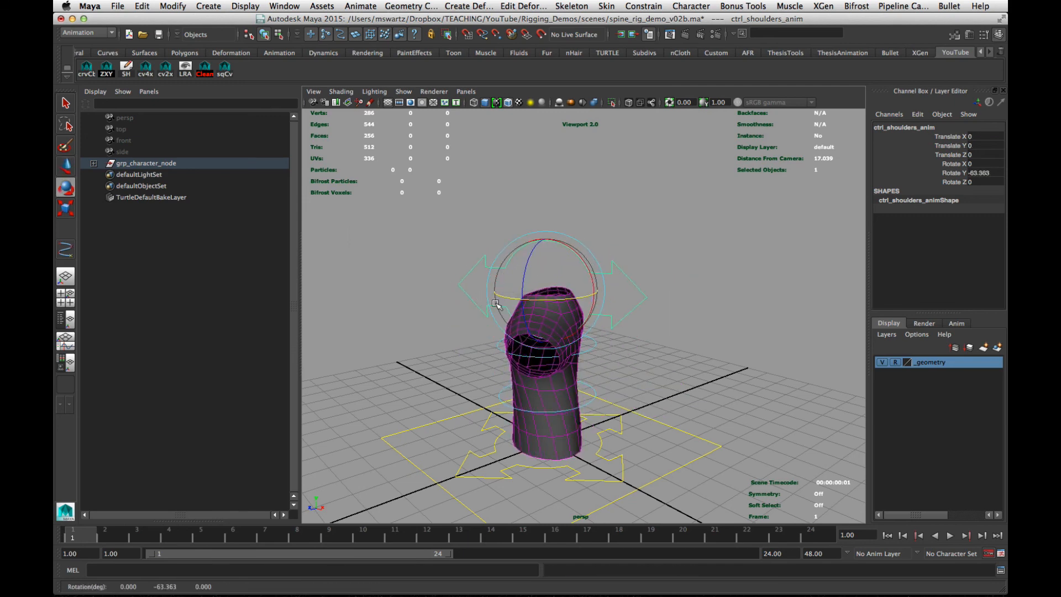
key(ctrl+z)
alt+drag(580, 331, 605, 349)
click(610, 348)
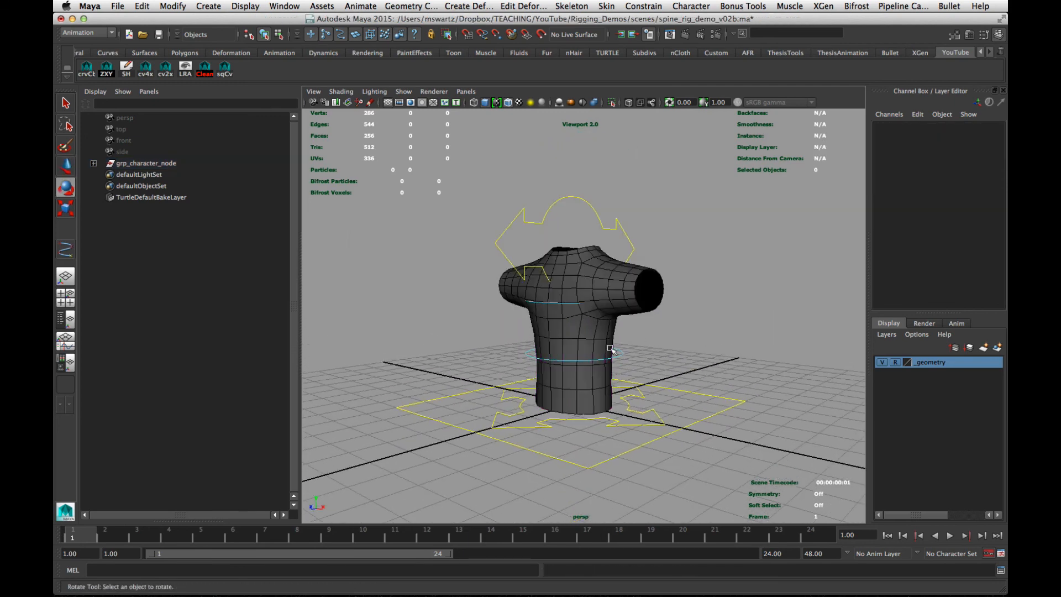
Try bending the spine with ctrl_fk_spine_01_anim and rotating ctrl_fk_spine_02_anim about -59 degrees in X, and undo both rotations
click(620, 355)
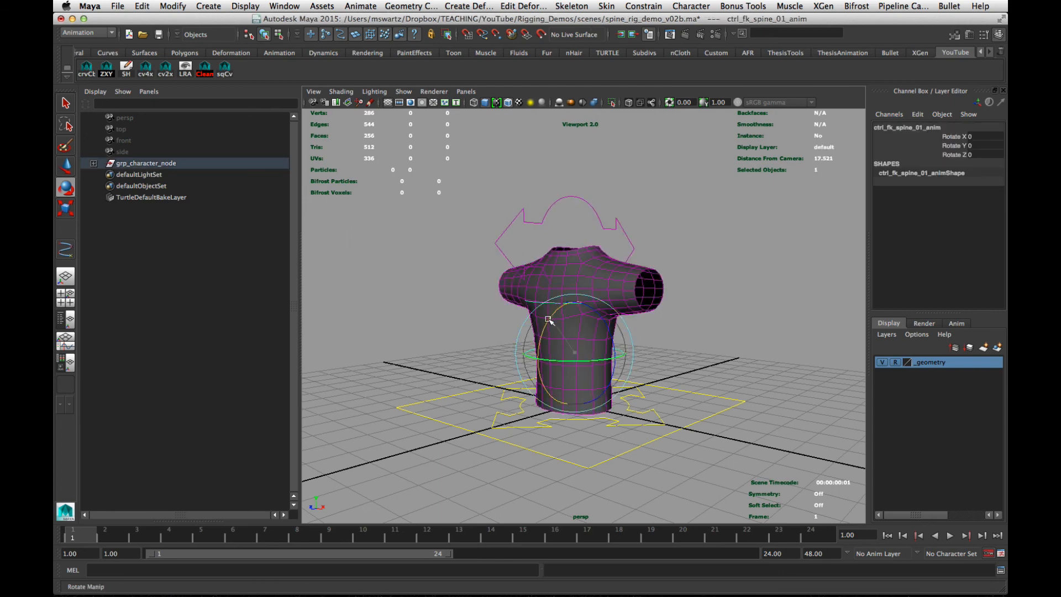
drag(548, 320, 522, 367)
click(612, 260)
click(547, 288)
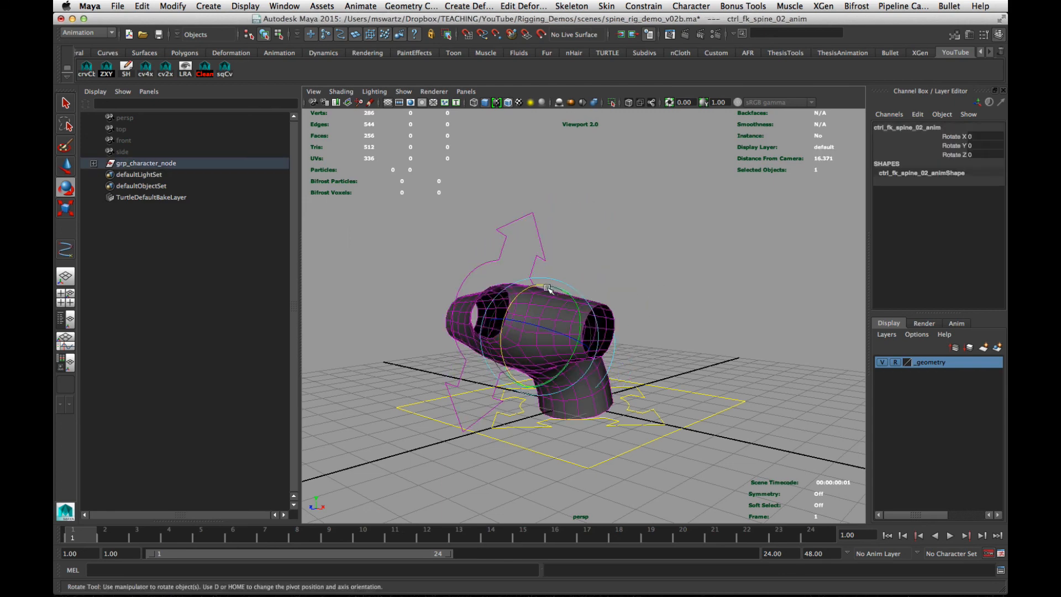
drag(509, 299, 528, 277)
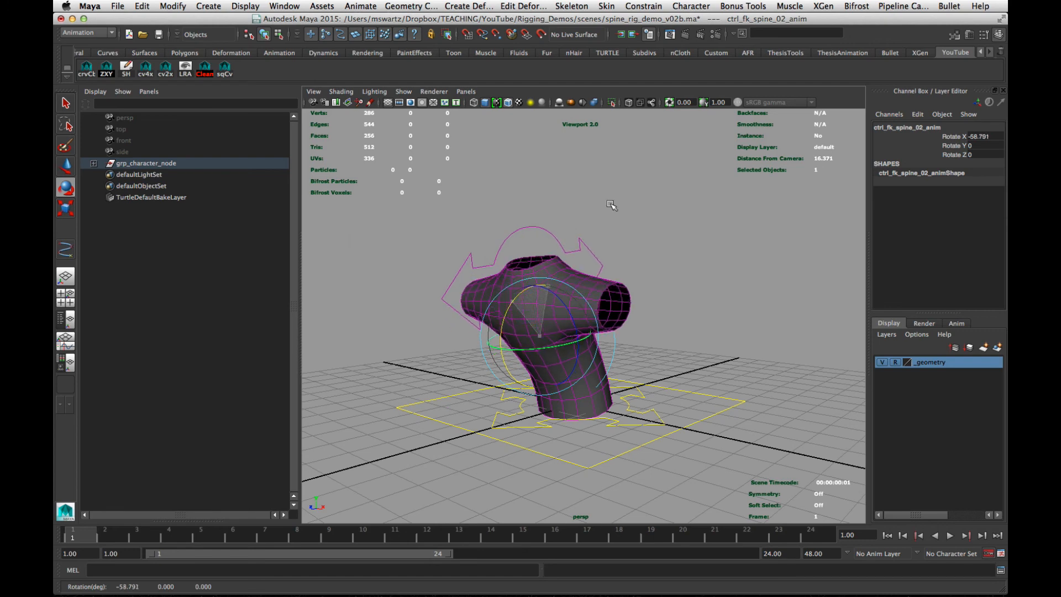
alt+drag(615, 330, 625, 409)
key(super+z)
key(super+z)
key(super+z)
key(super+z)
click(642, 319)
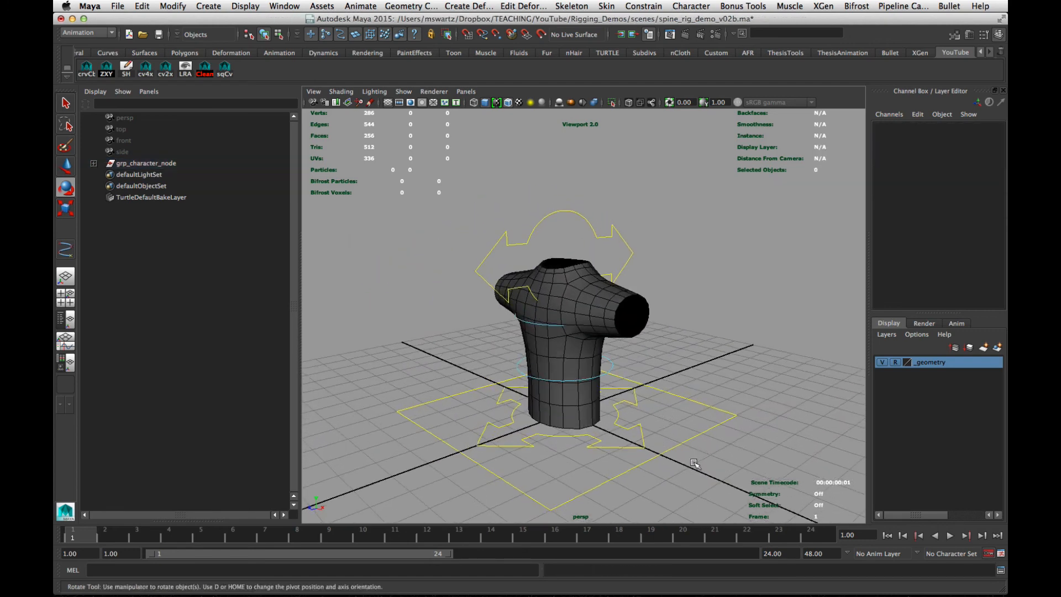
Try rotating and moving the whole torso with ctrl_torso_anim, and undo the transformations
click(680, 443)
alt+middle_drag(610, 382, 617, 342)
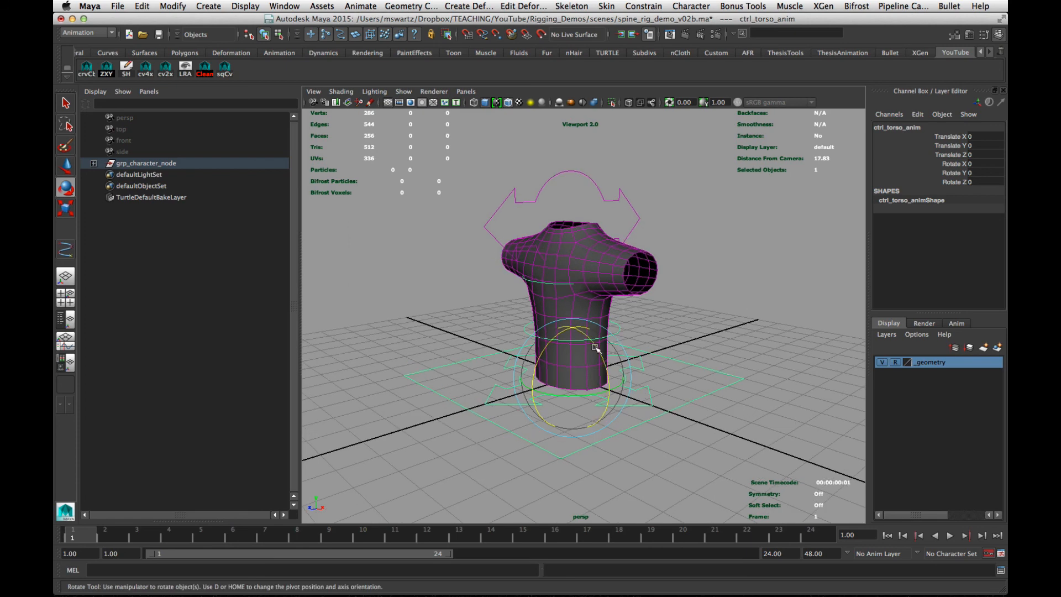
drag(595, 347, 569, 318)
key(super+z)
key(super+z)
key(super+z)
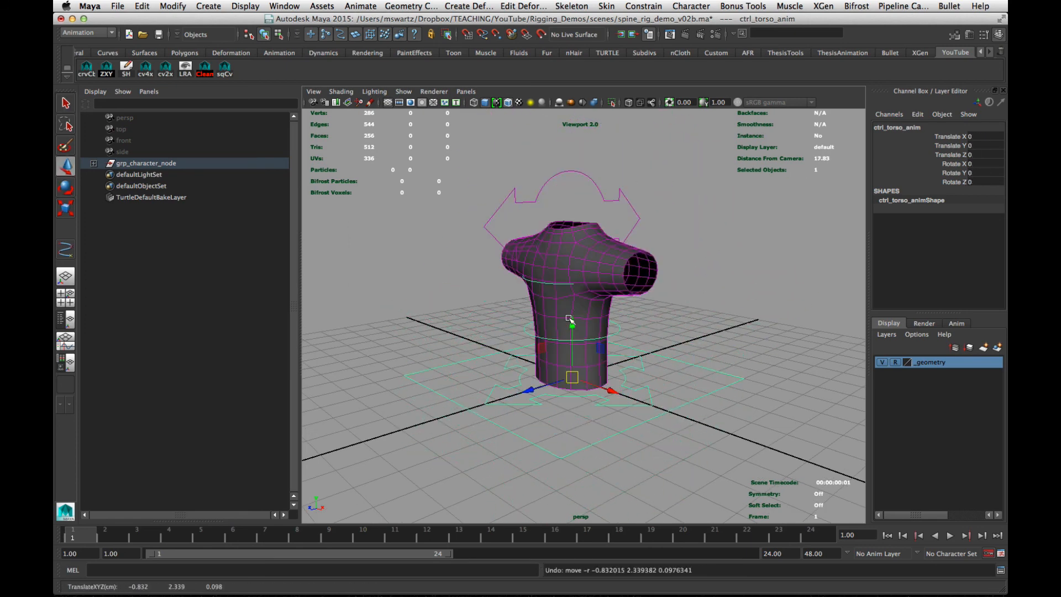
Try rotating ctrl_hips_anim freely to test the hip deformation, undo the rotation and clear the selection
click(641, 384)
key(e)
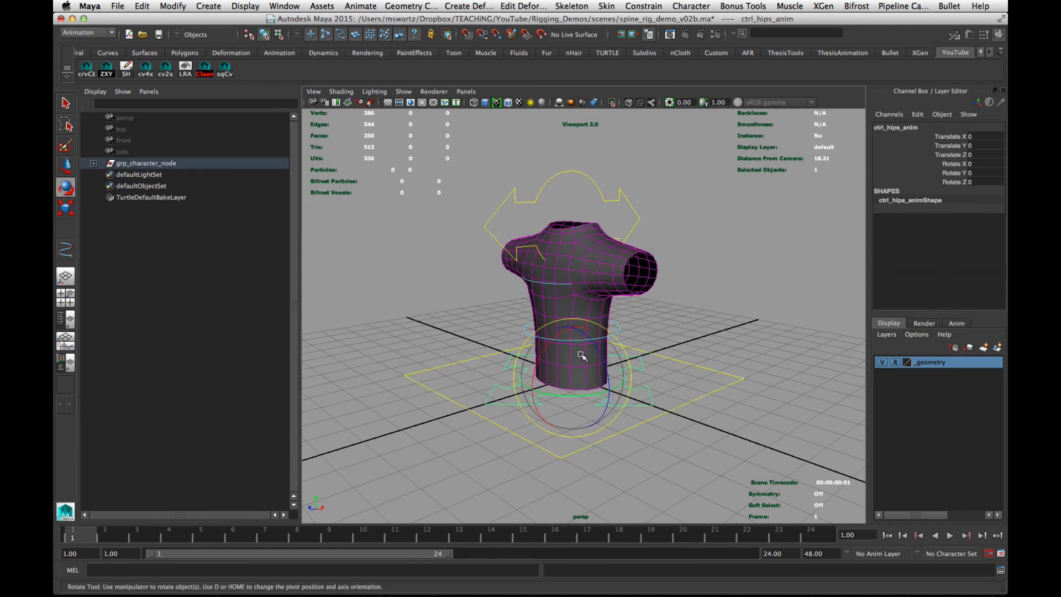
drag(582, 355, 636, 365)
key(super+z)
click(703, 303)
alt+drag(703, 304, 635, 356)
alt+right_drag(635, 356, 603, 340)
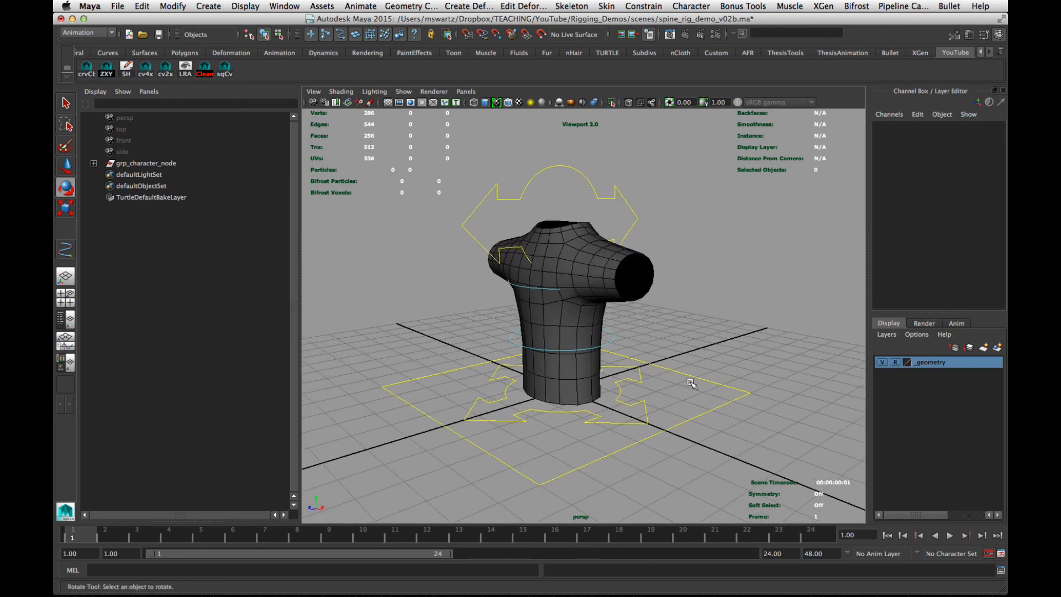
alt+drag(691, 382, 642, 374)
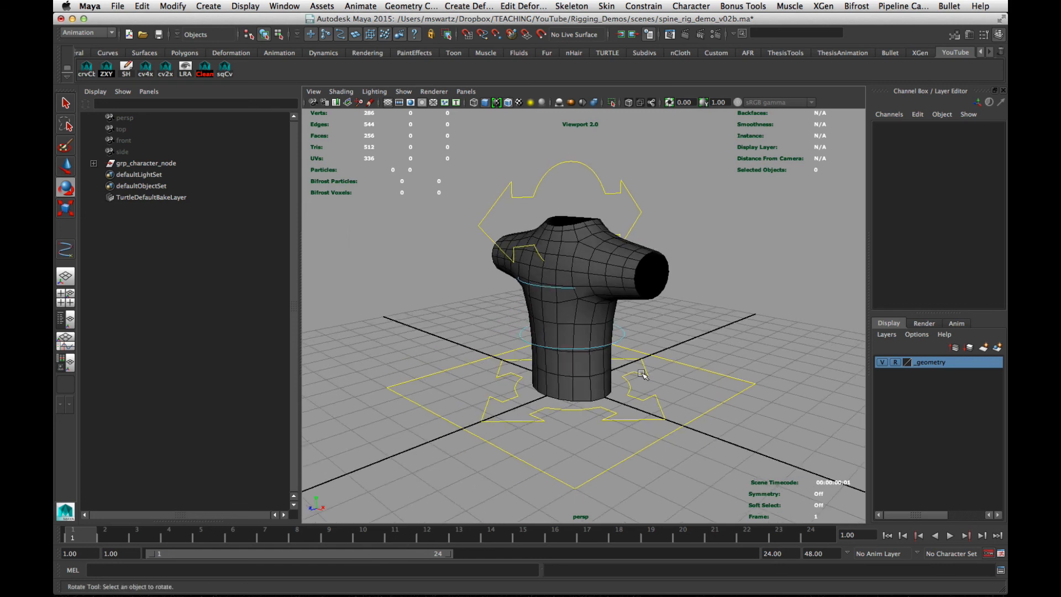